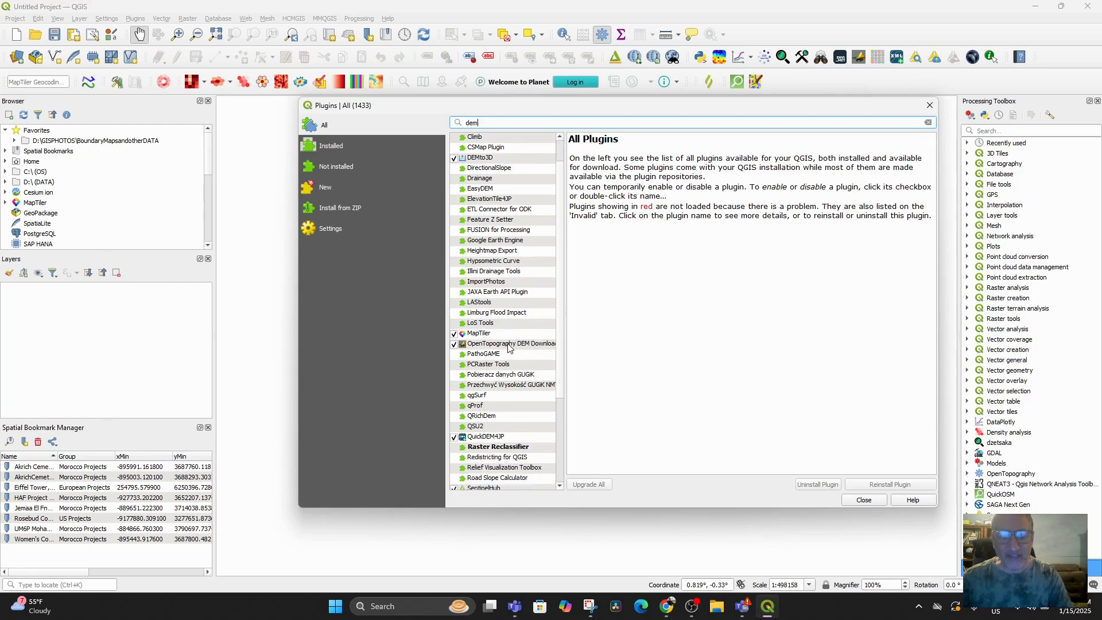
Find the OpenTopography DEM Downloader among the plugins matching "dem", reinstall it, and close the plugin manager
scroll(508, 347, down, 2)
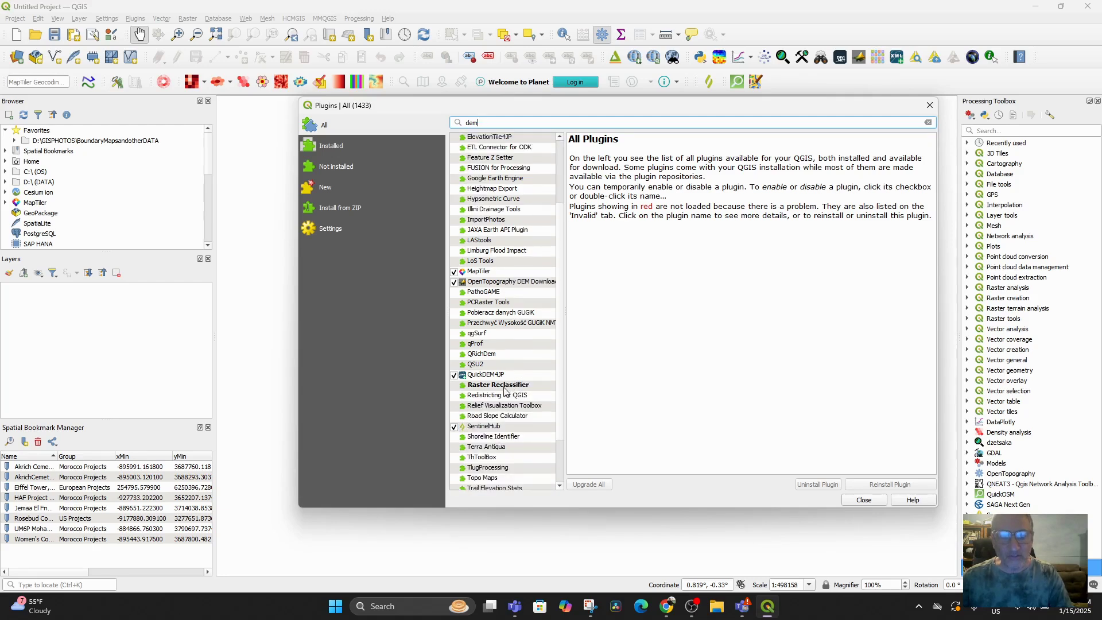
scroll(508, 396, down, 2)
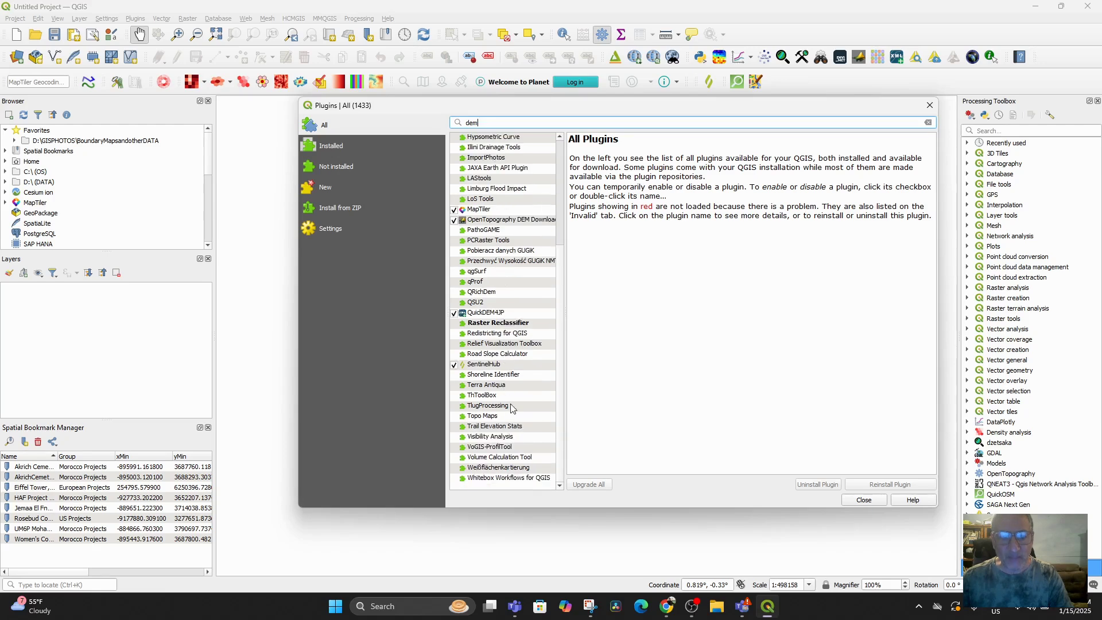
scroll(502, 230, up, 5)
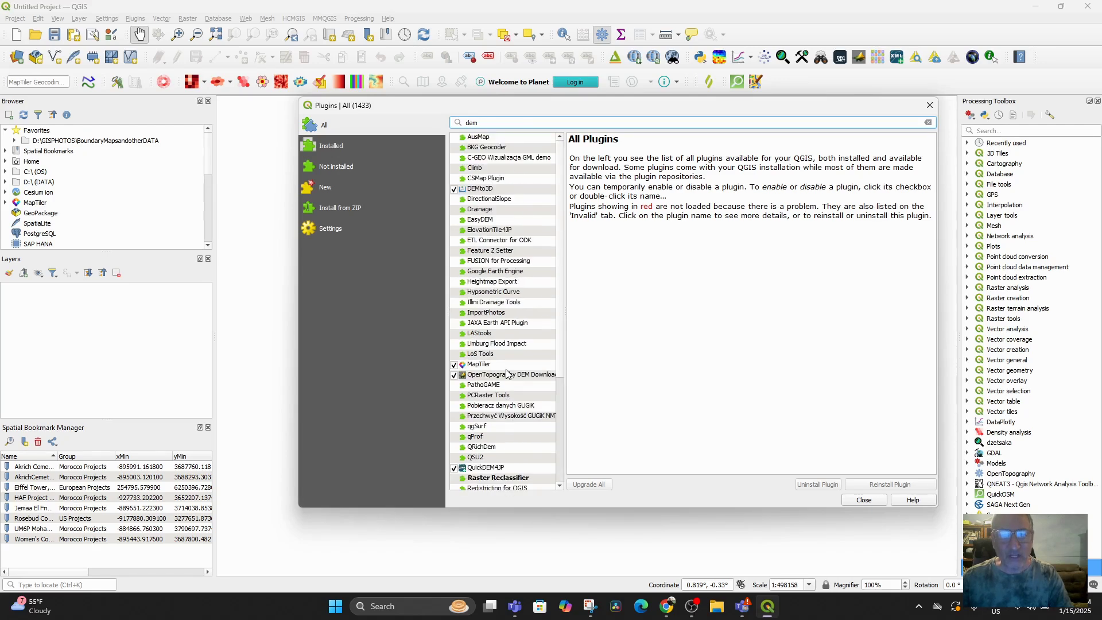
scroll(522, 227, down, 4)
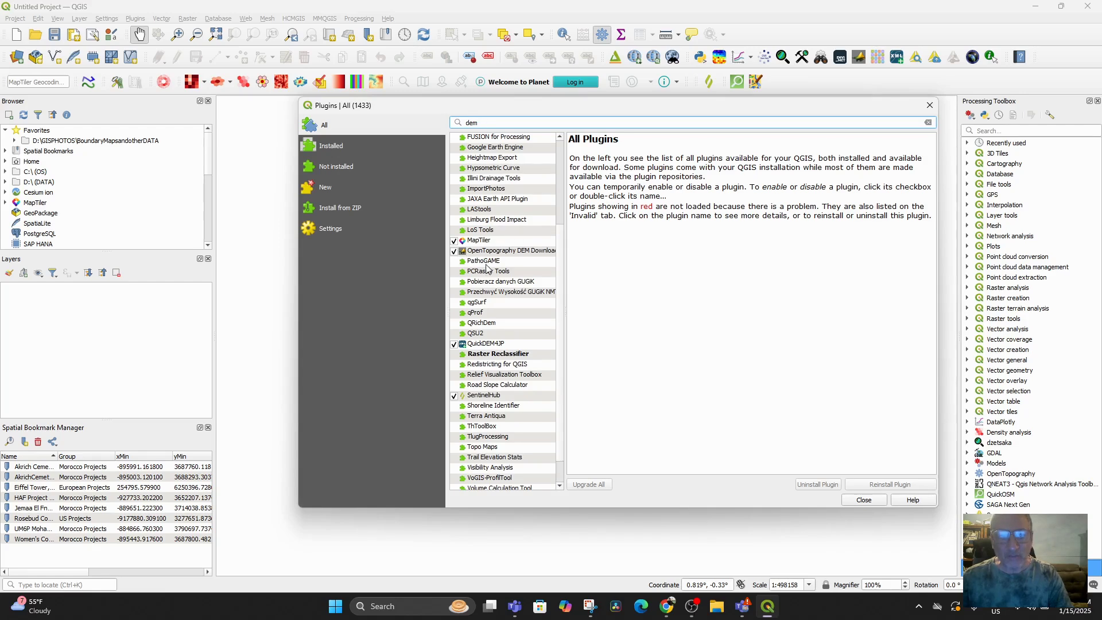
click(479, 252)
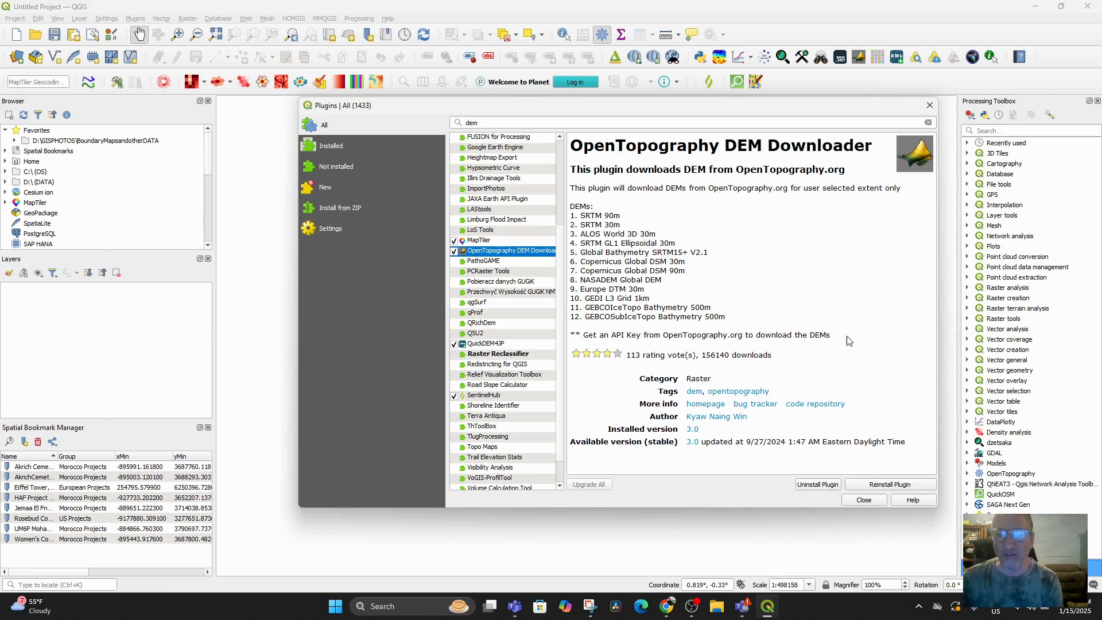
click(879, 487)
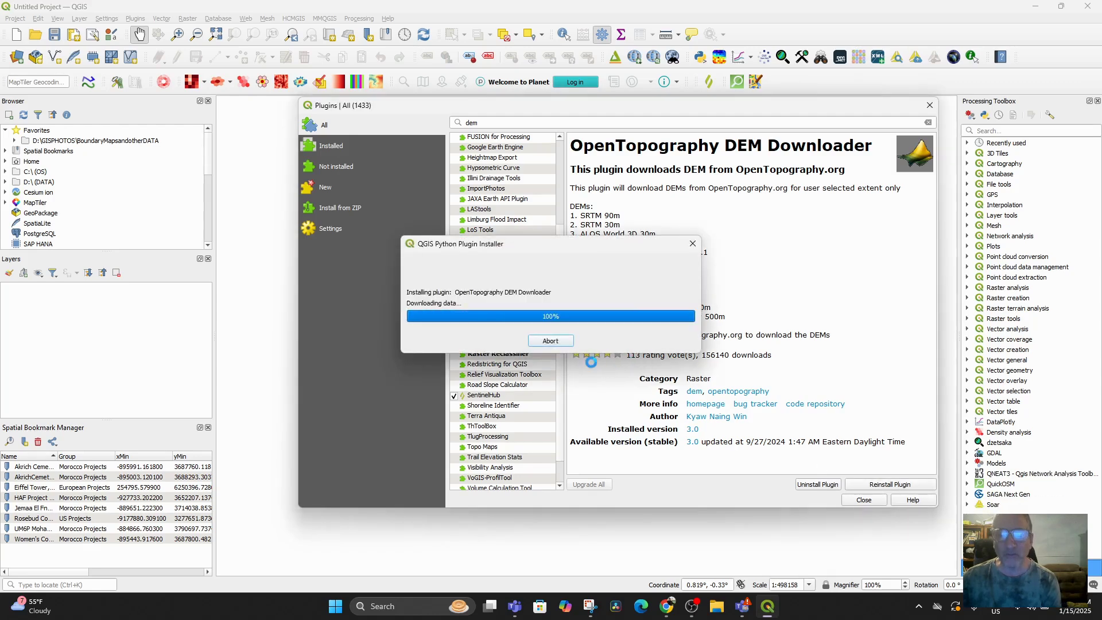
click(861, 500)
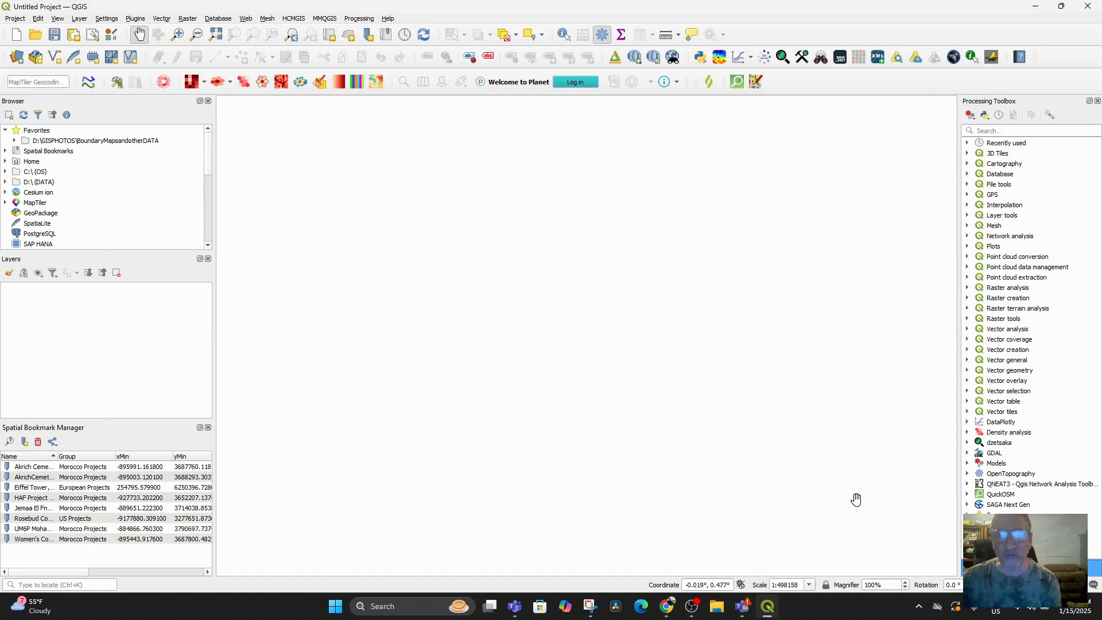
click(248, 19)
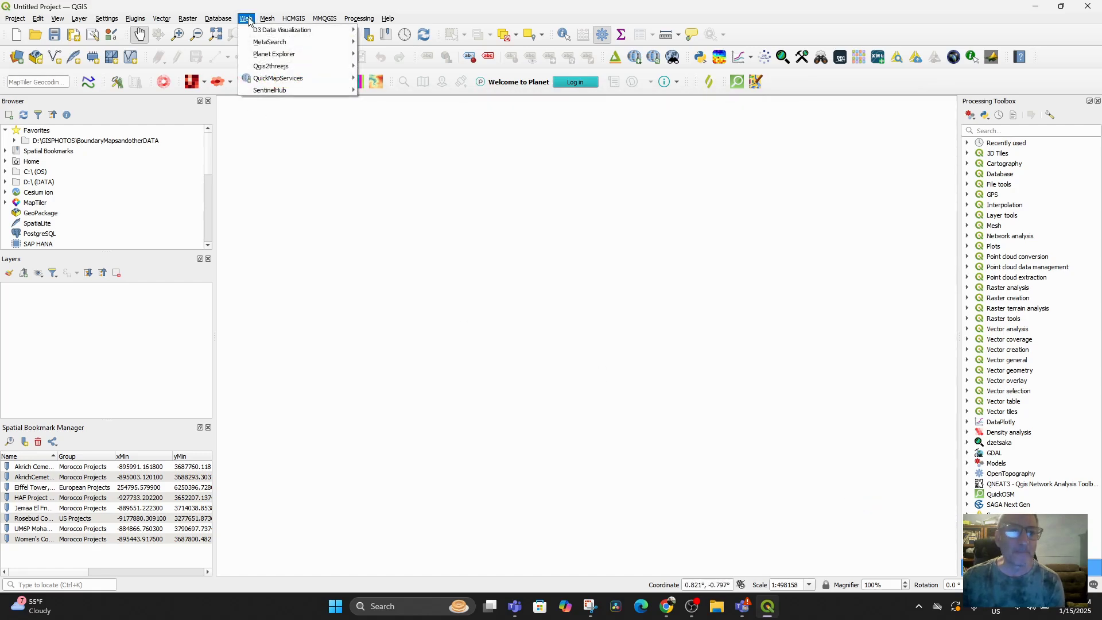
mouse_move(282, 92)
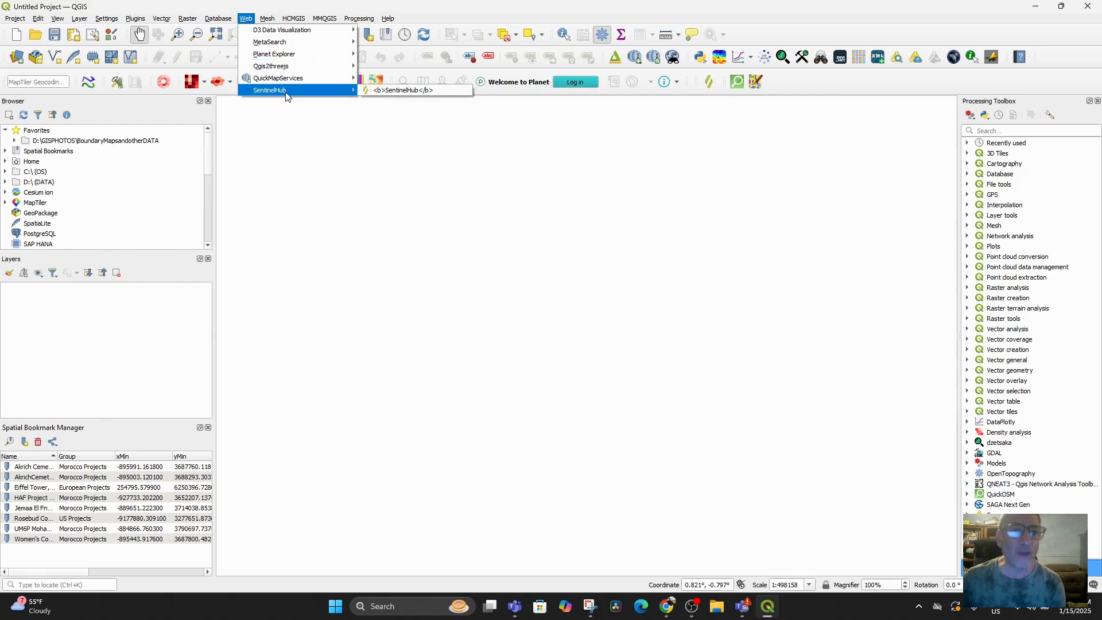
mouse_move(75, 19)
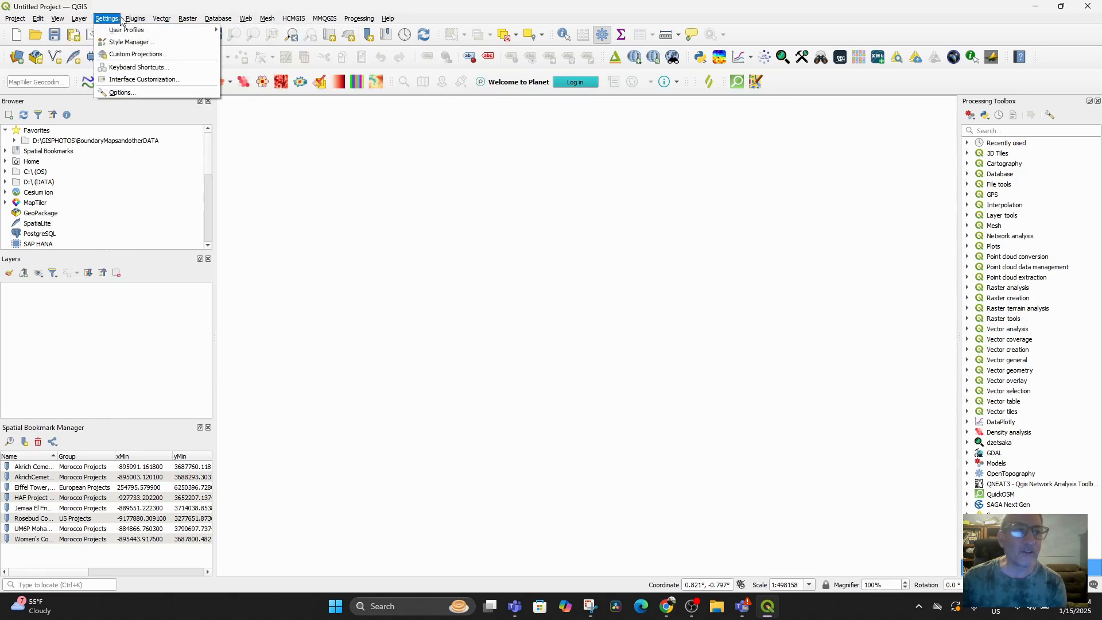
mouse_move(138, 19)
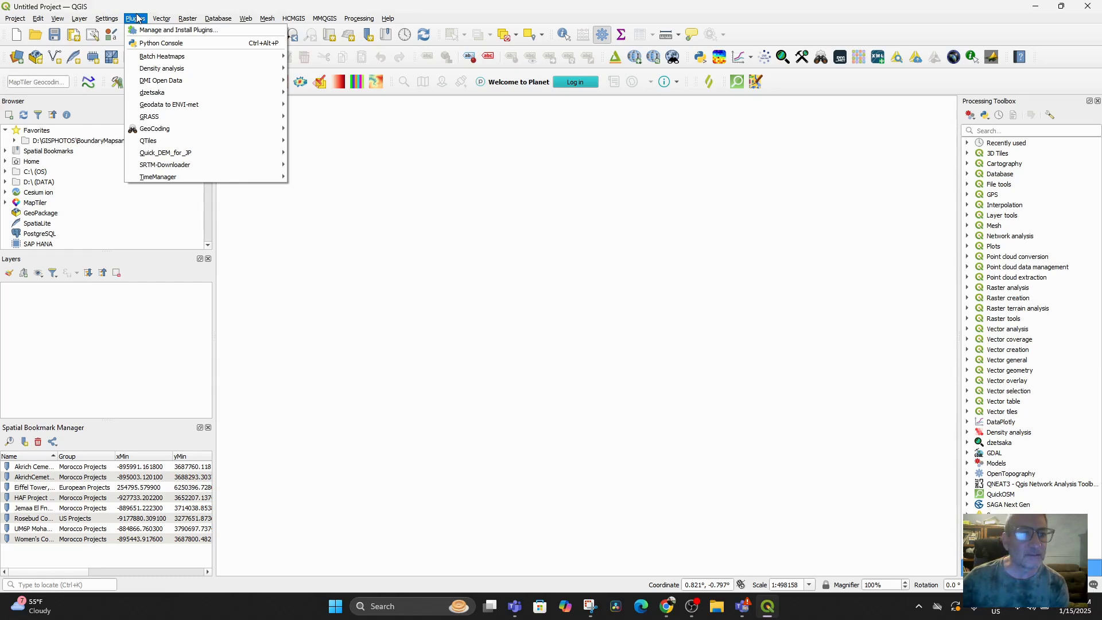
mouse_move(191, 169)
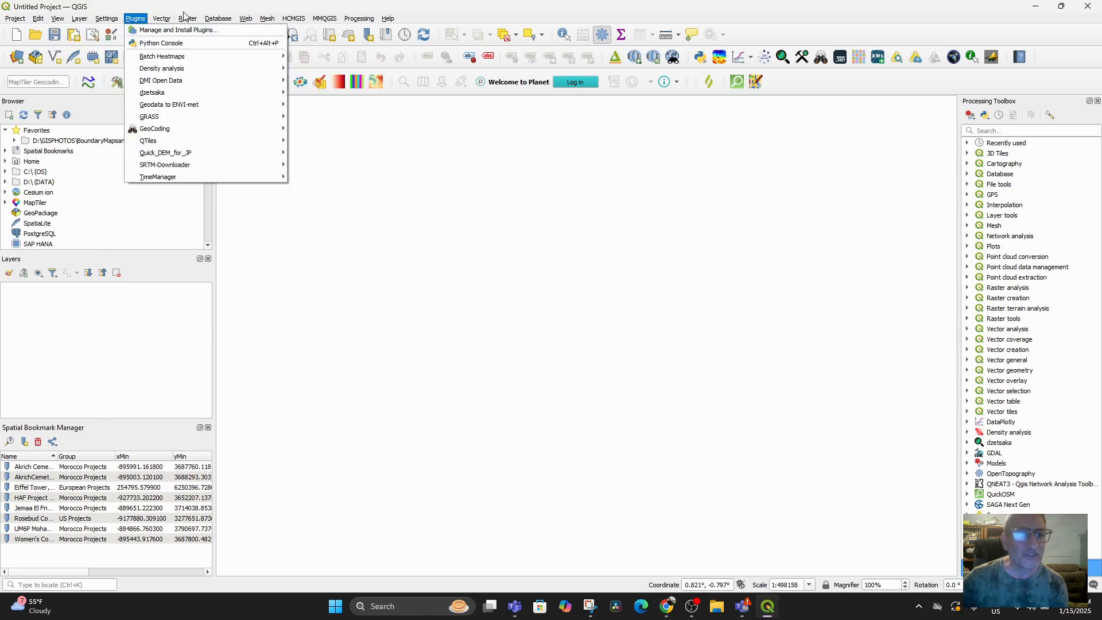
mouse_move(325, 18)
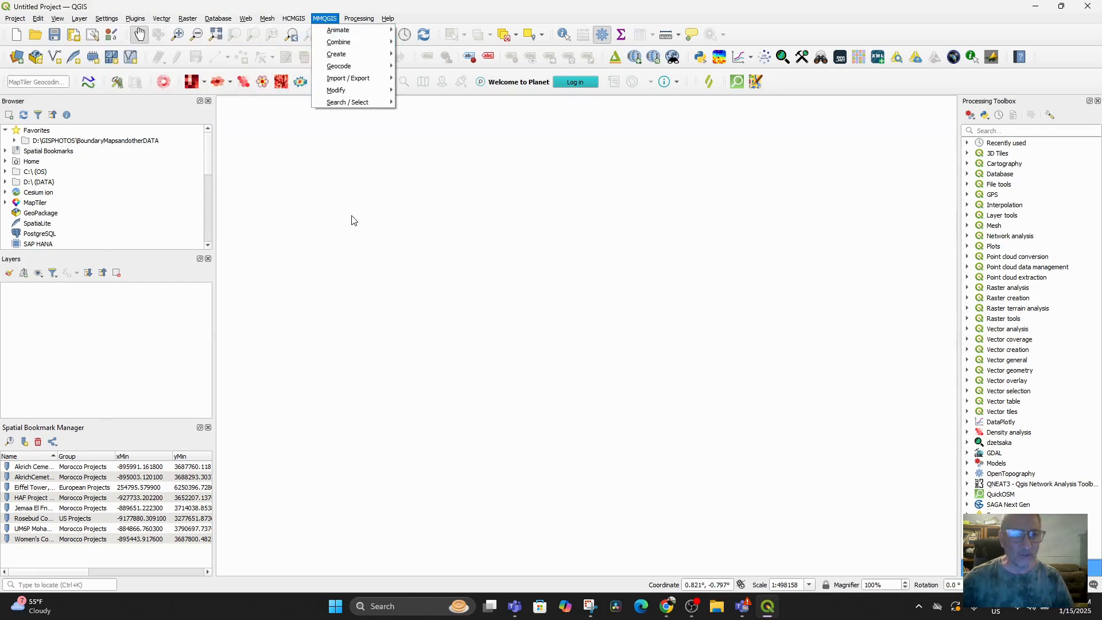
click(429, 231)
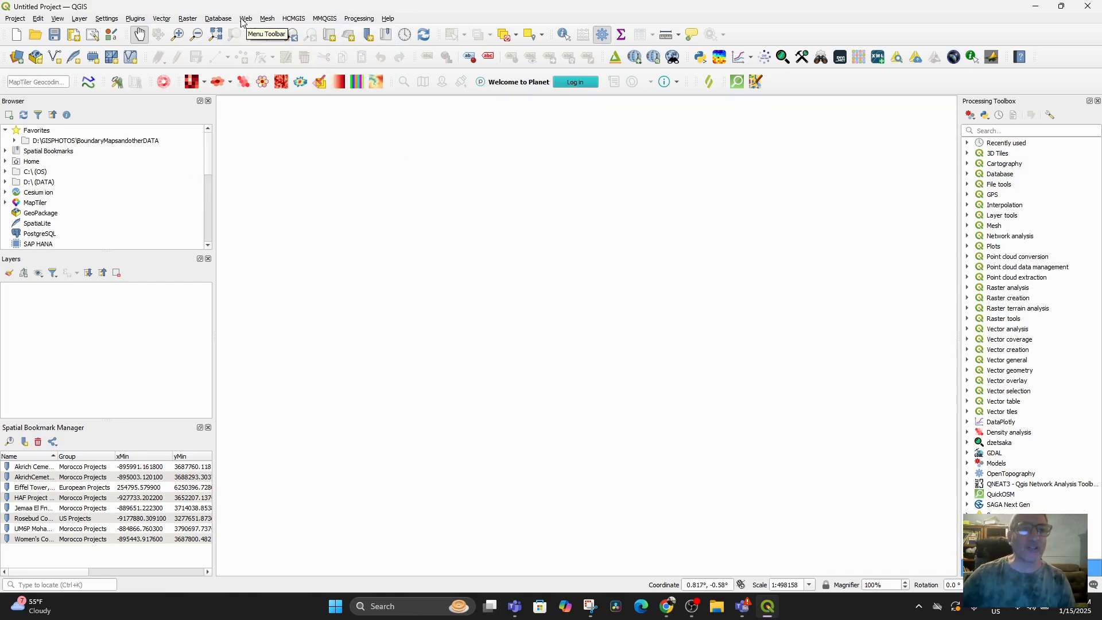
Open the OpenTopography DEM Downloader tool from the raster tools
click(183, 20)
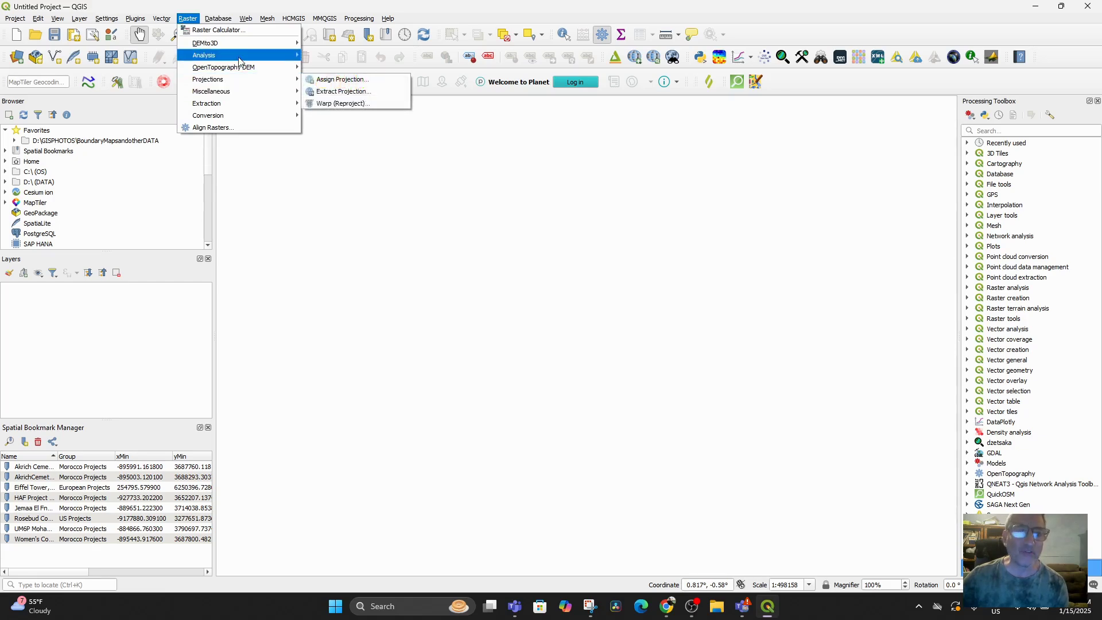
mouse_move(237, 69)
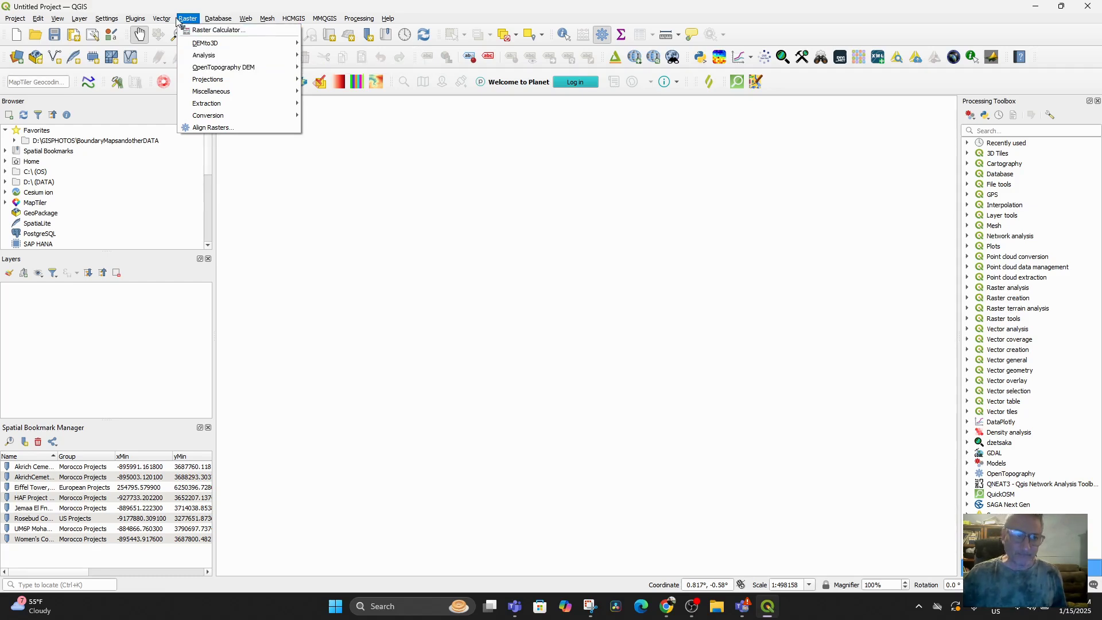
mouse_move(131, 27)
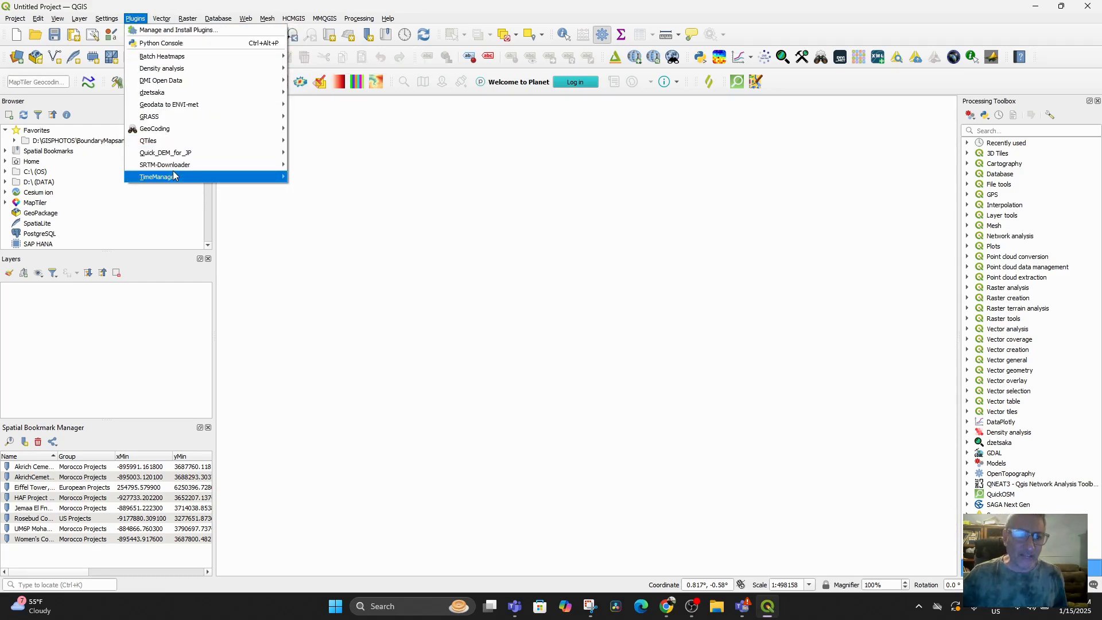
mouse_move(270, 165)
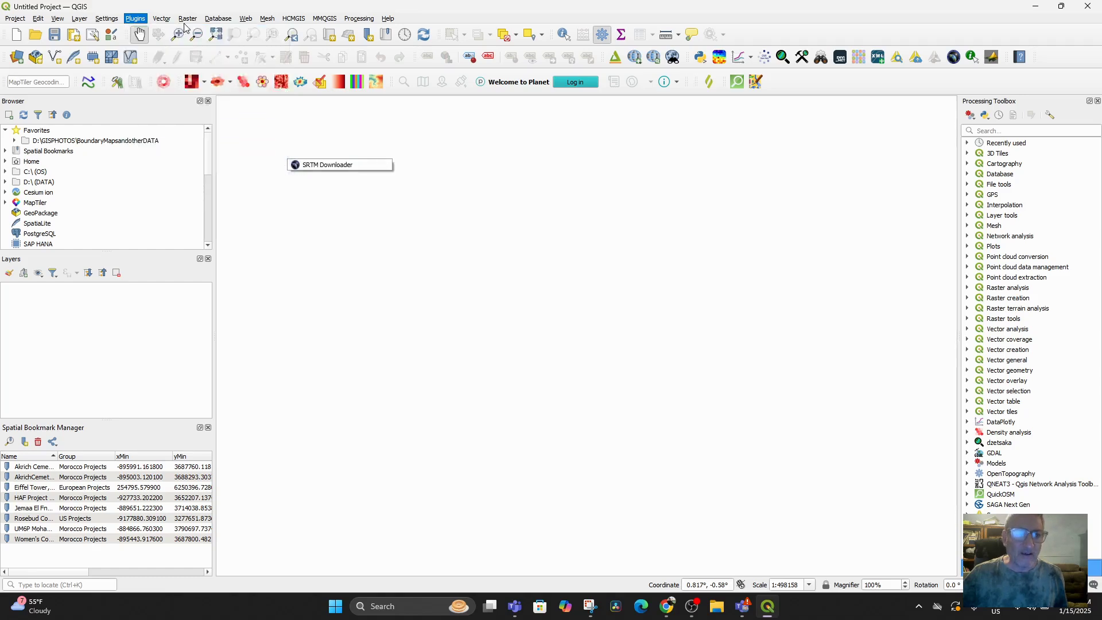
mouse_move(251, 19)
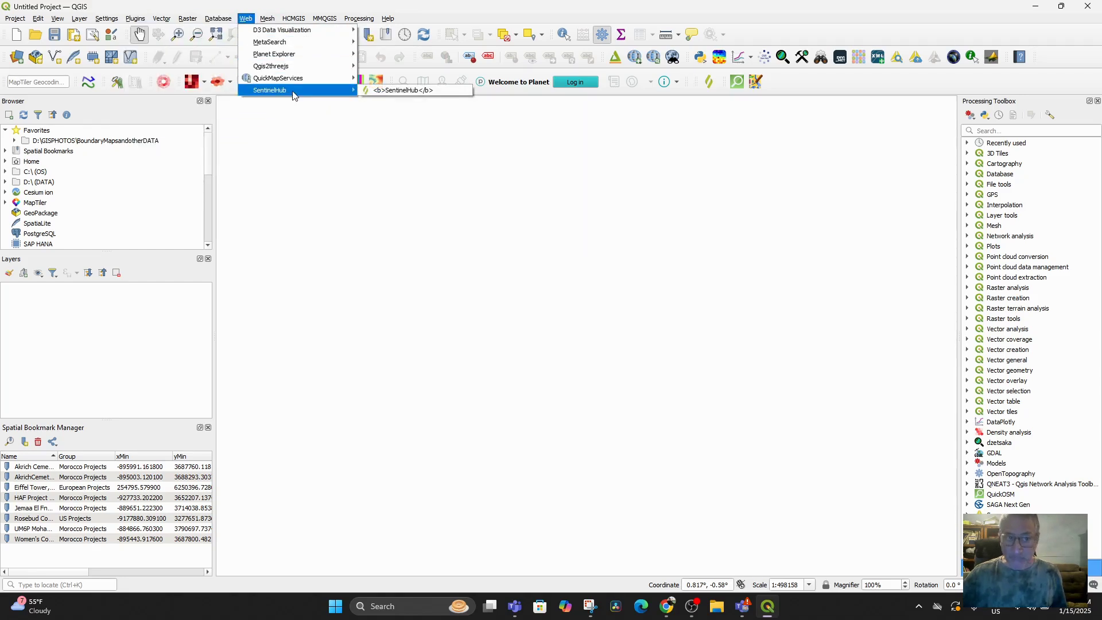
mouse_move(95, 22)
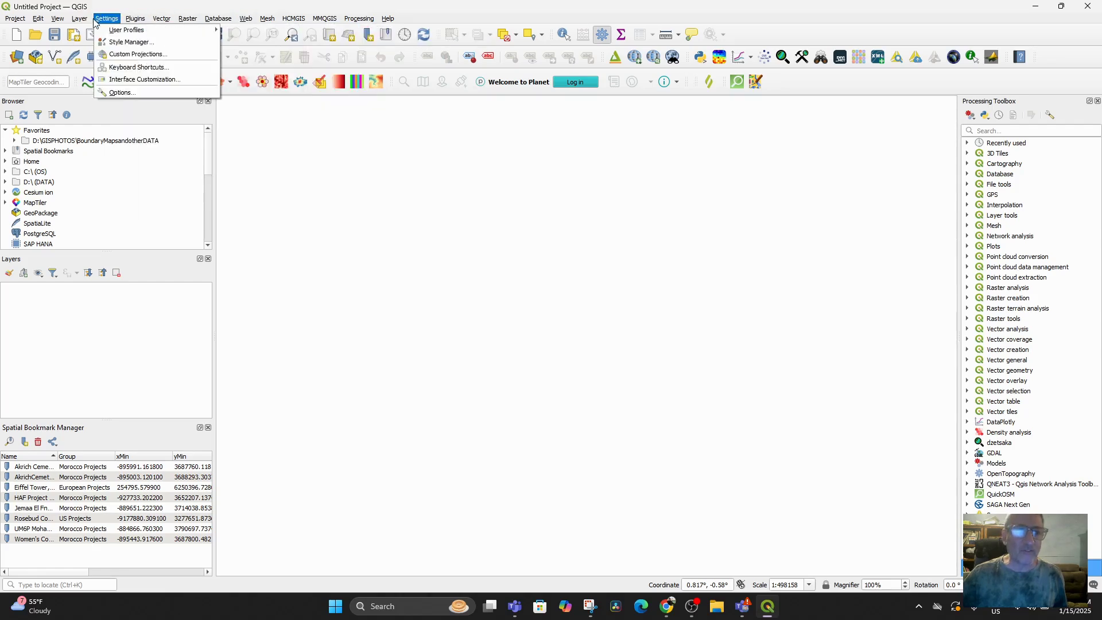
mouse_move(185, 20)
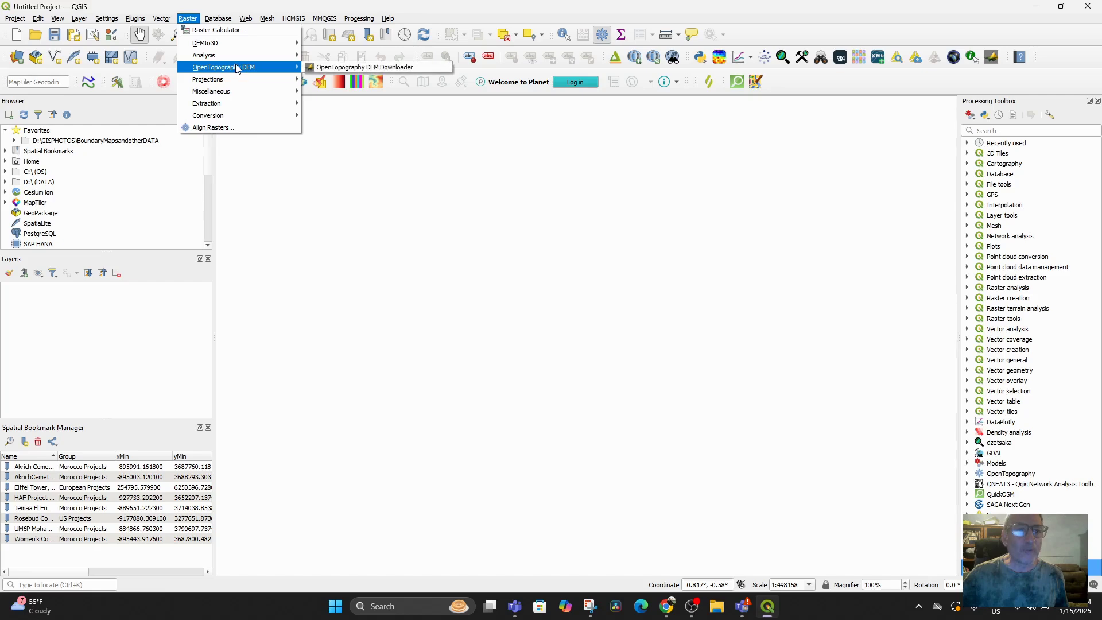
click(324, 66)
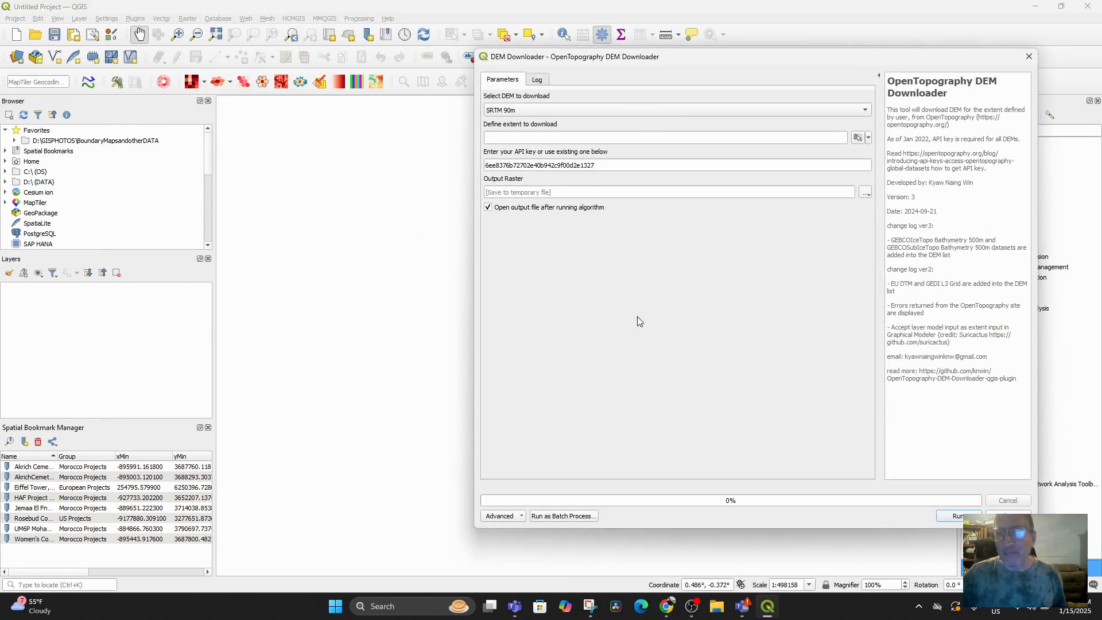
Choose SRTM 30m as the DEM to download and activate the API key field
click(564, 113)
click(549, 121)
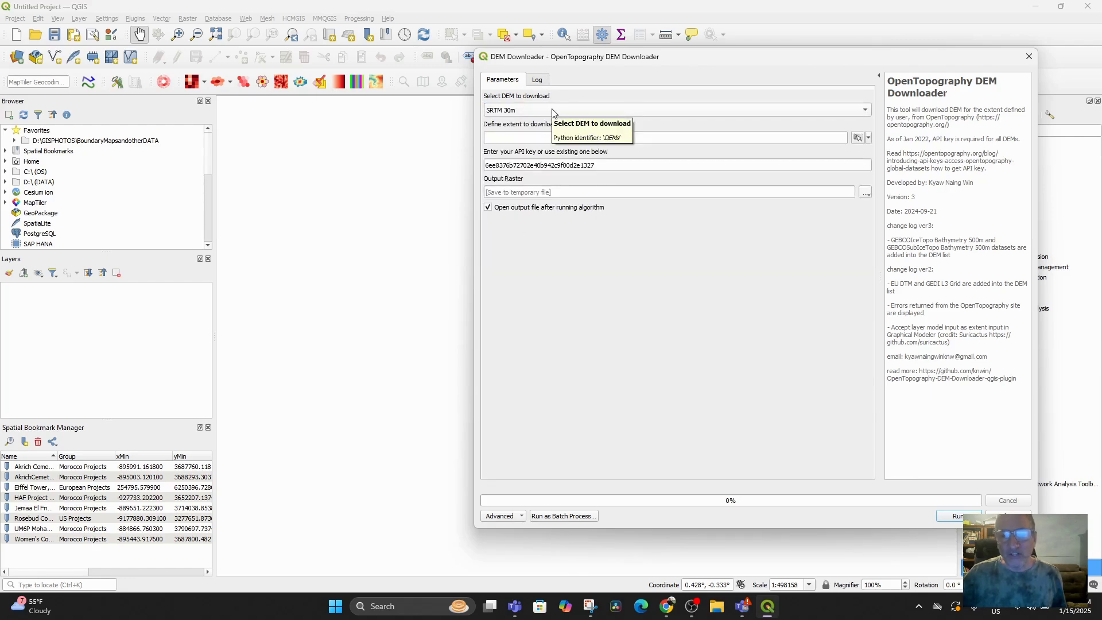
click(601, 163)
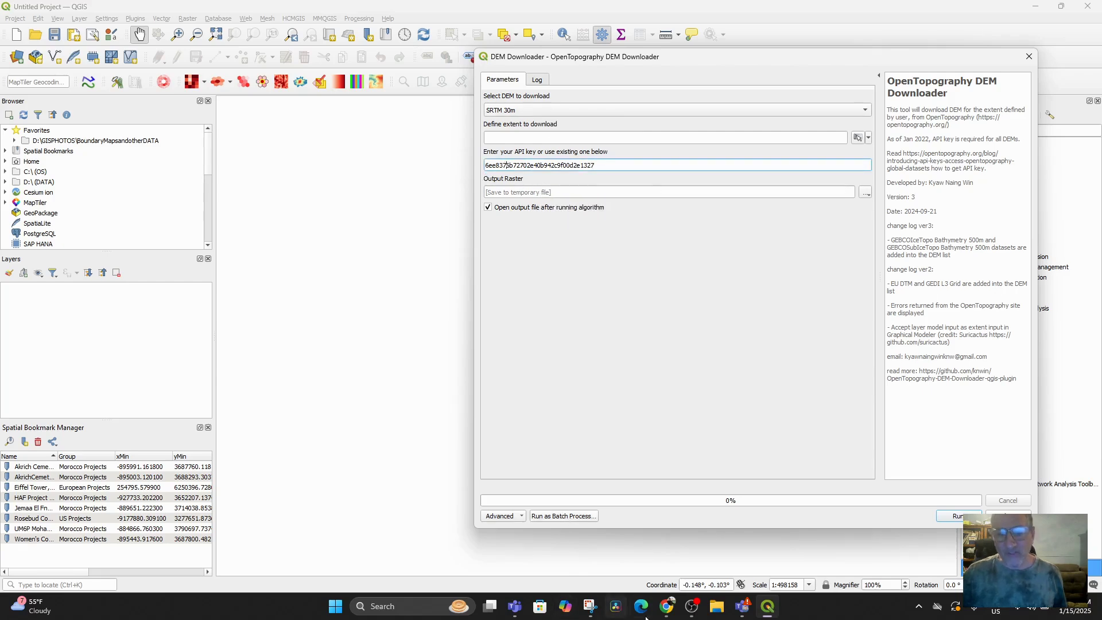
Switch to Chrome and search the web for "open topography api key" in a new tab
click(668, 607)
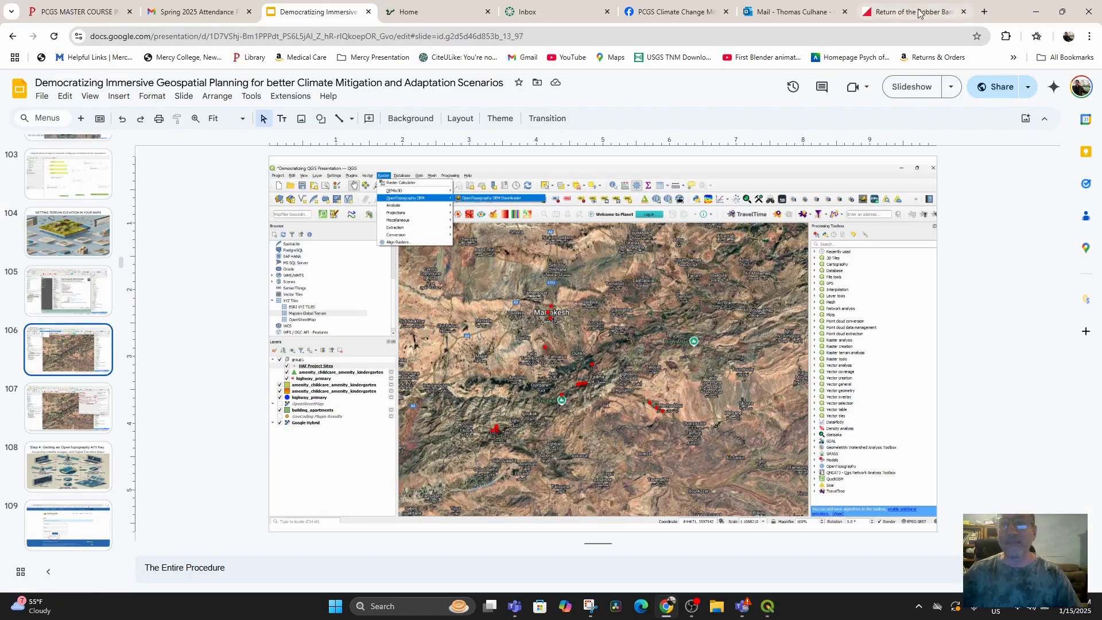
click(984, 18)
text(op)
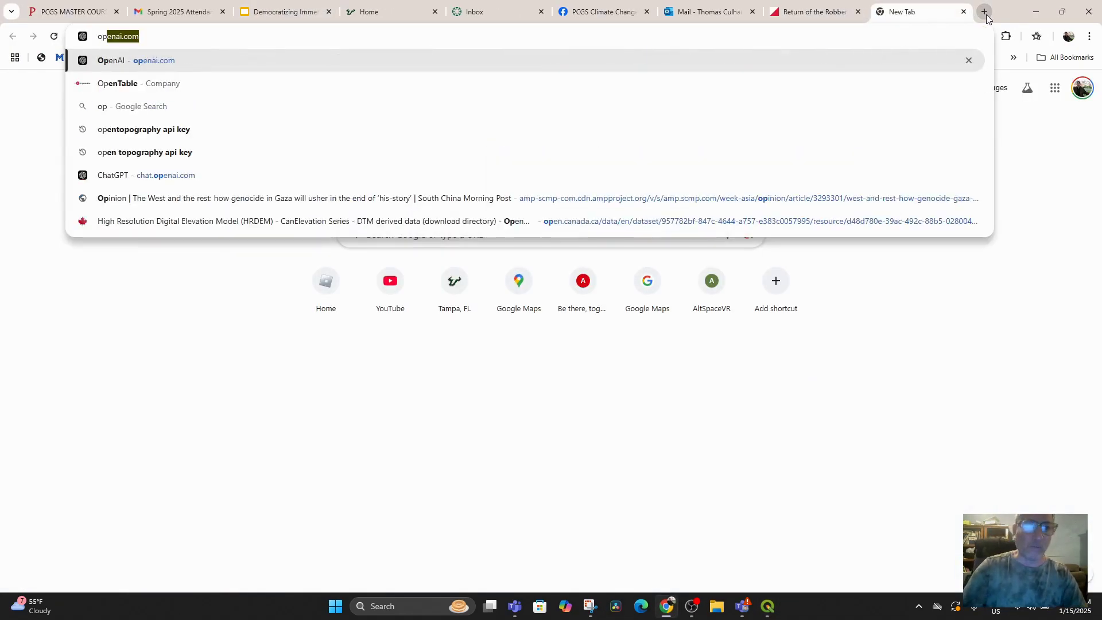
text(en top)
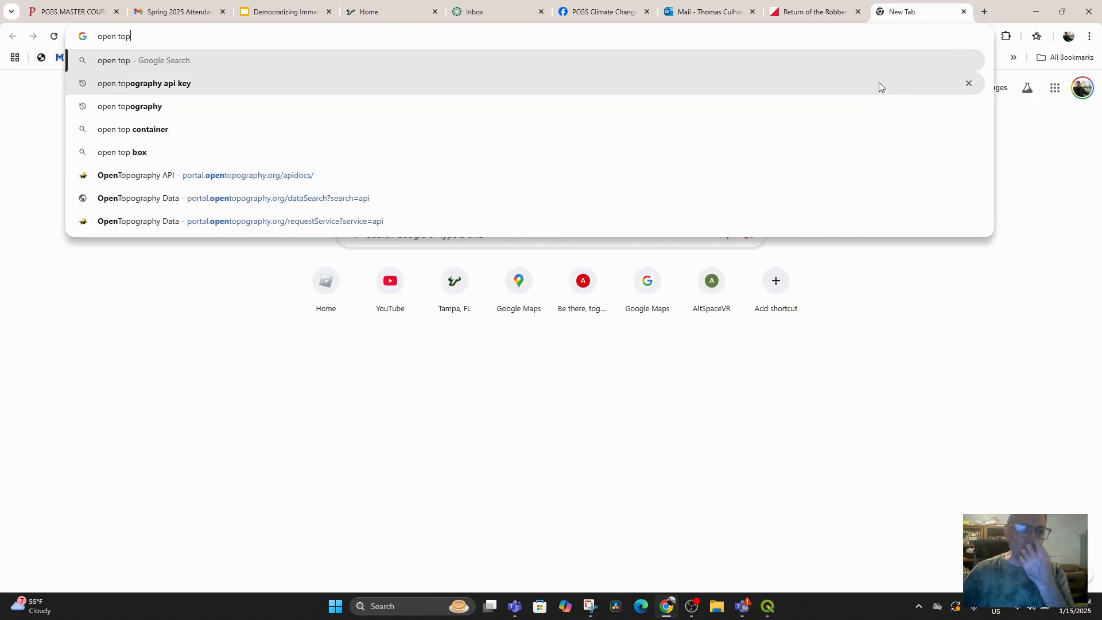
click(246, 86)
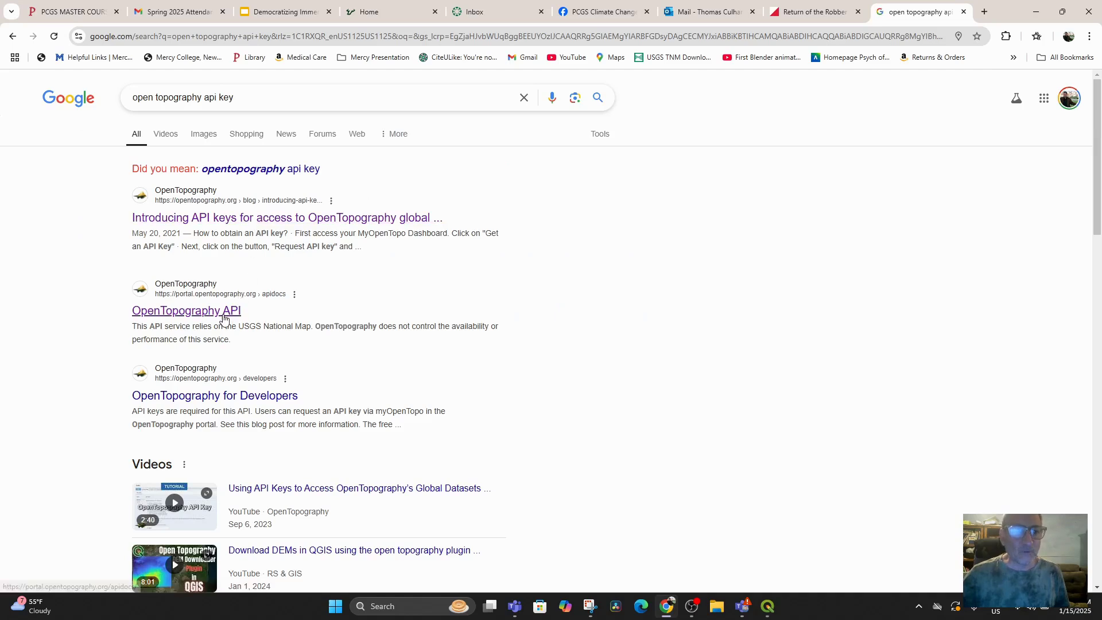
Look into the OpenTopography API search result, return, and open the article introducing API keys for the global datasets
click(224, 317)
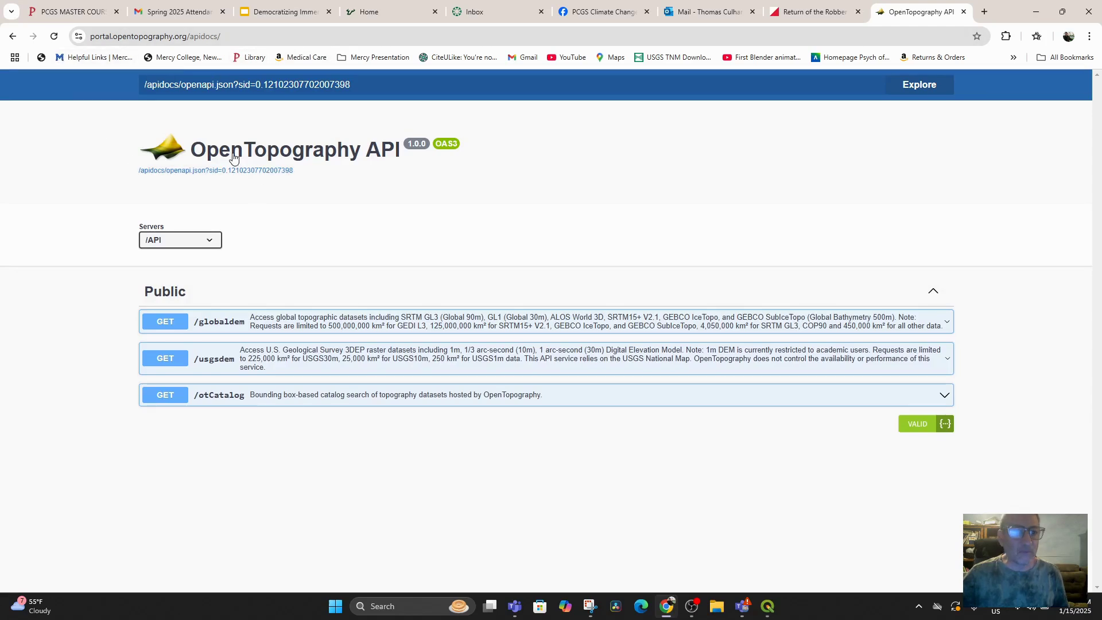
click(14, 39)
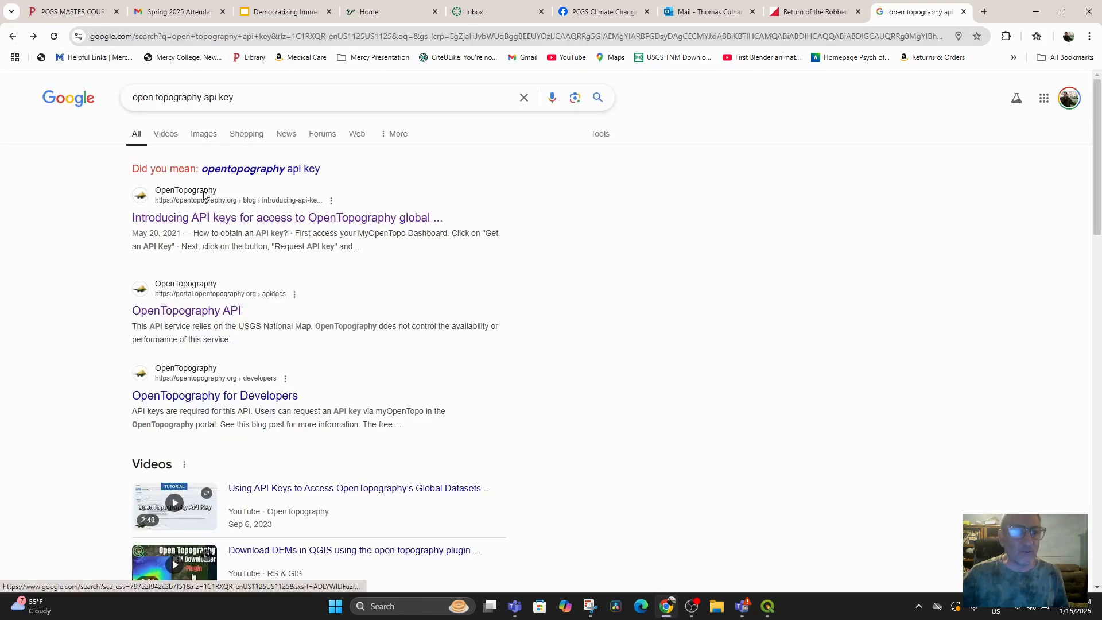
click(198, 223)
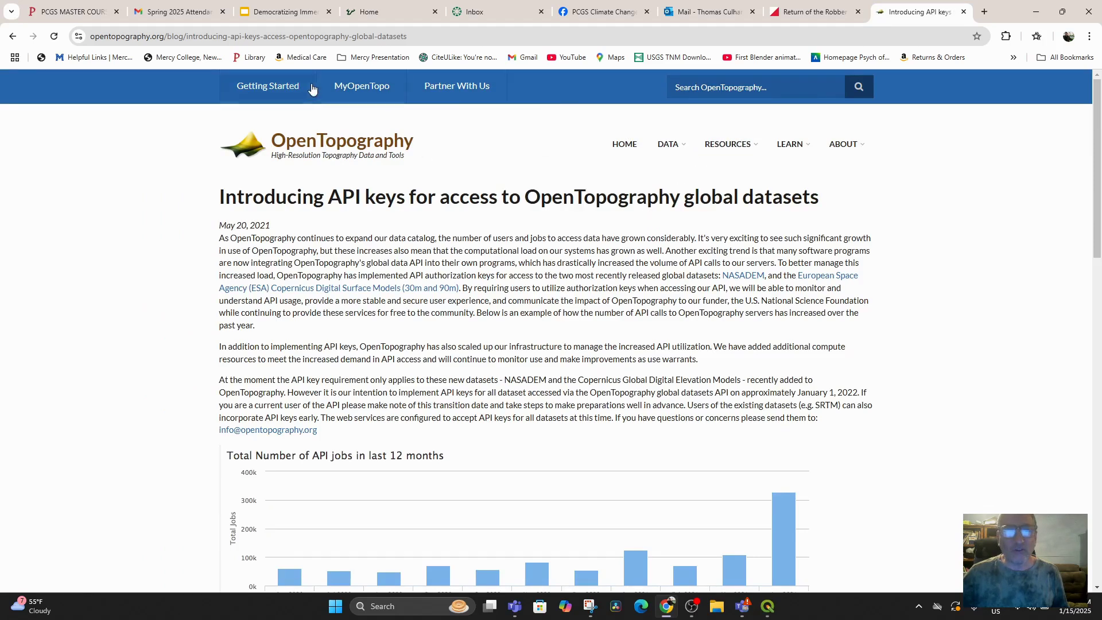
Look over OpenTopography's Getting Started and home pages, and open the MyOpenTopo login page
click(276, 92)
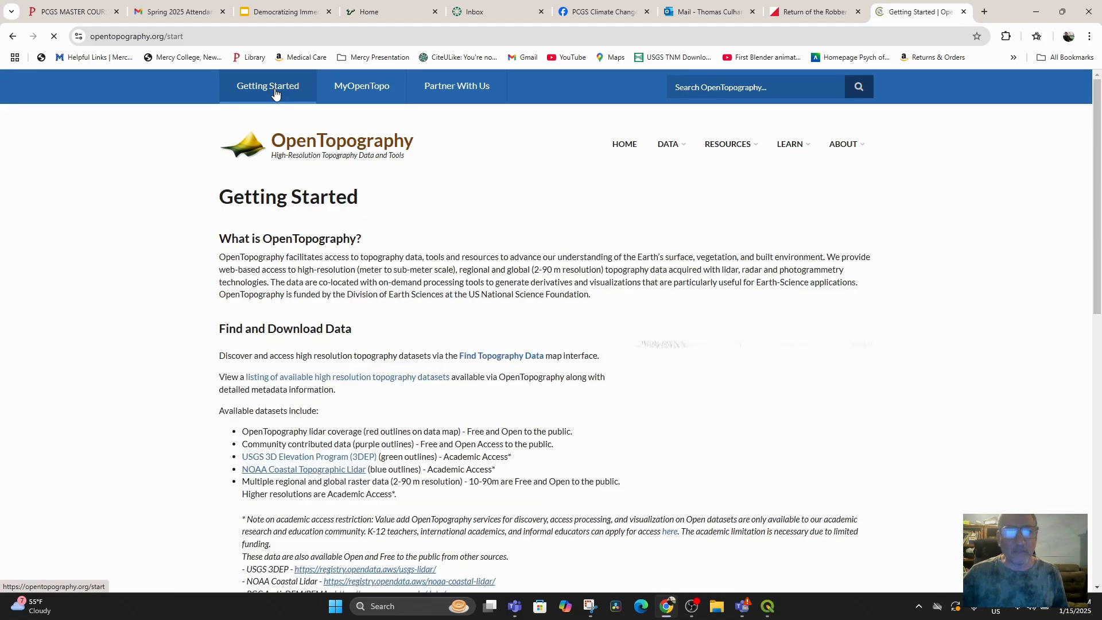
click(624, 150)
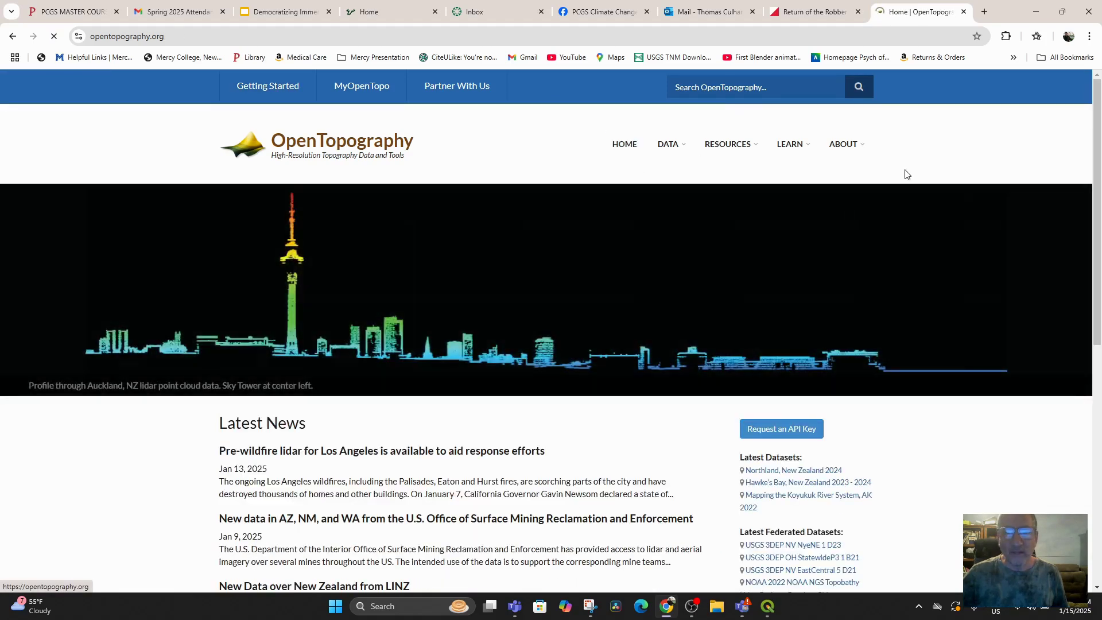
scroll(546, 275, down, 5)
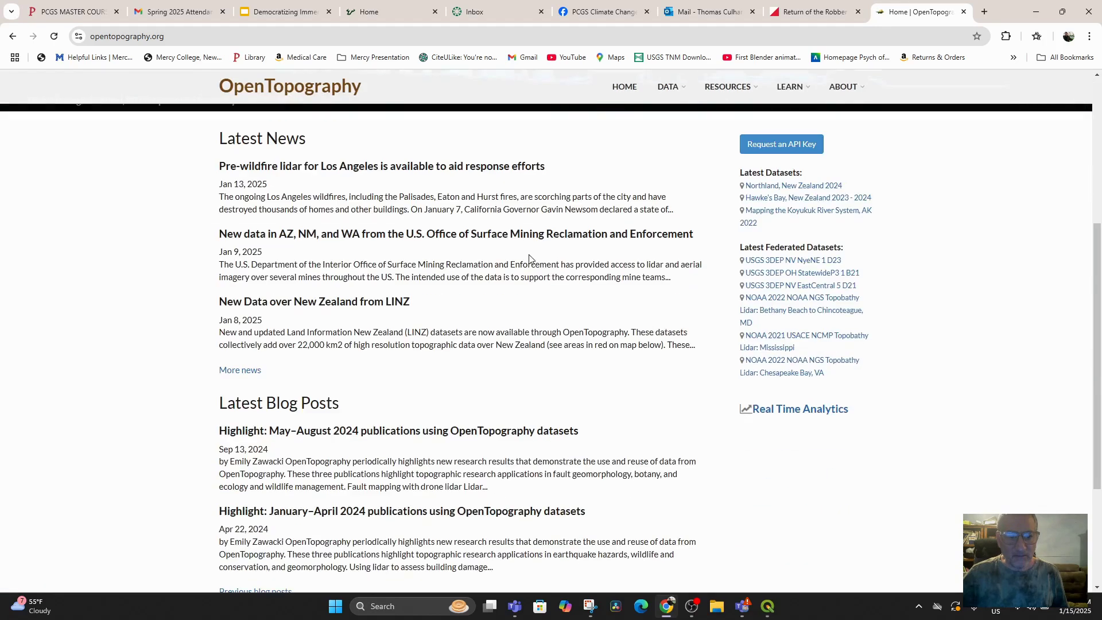
scroll(548, 289, up, 5)
click(352, 89)
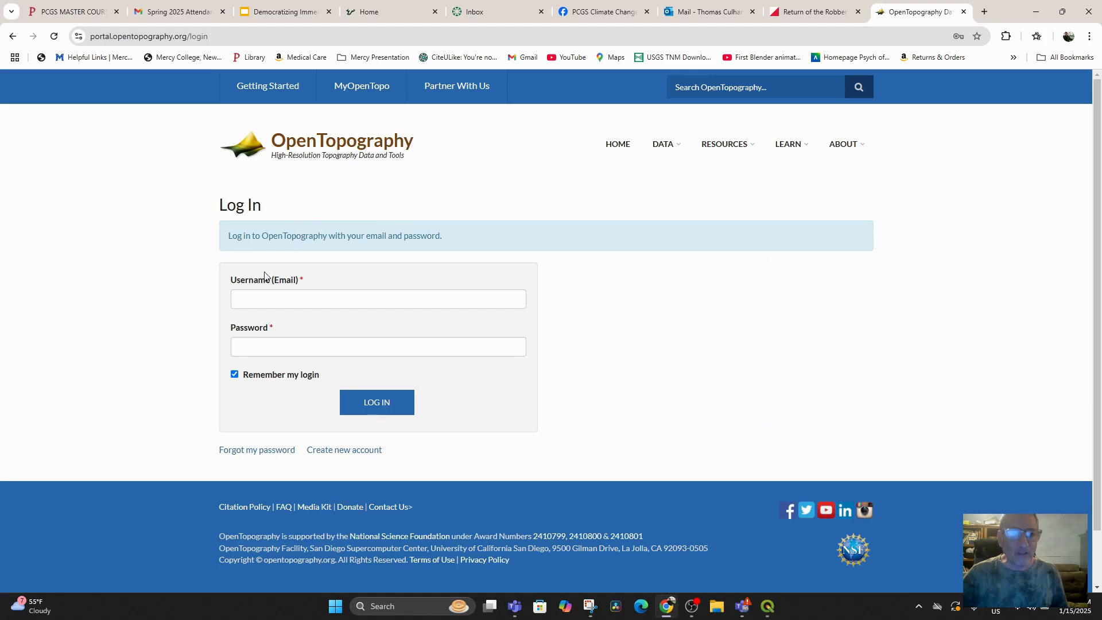
Log in to OpenTopography with the saved account credentials, entering the Windows PIN to release the password
click(250, 292)
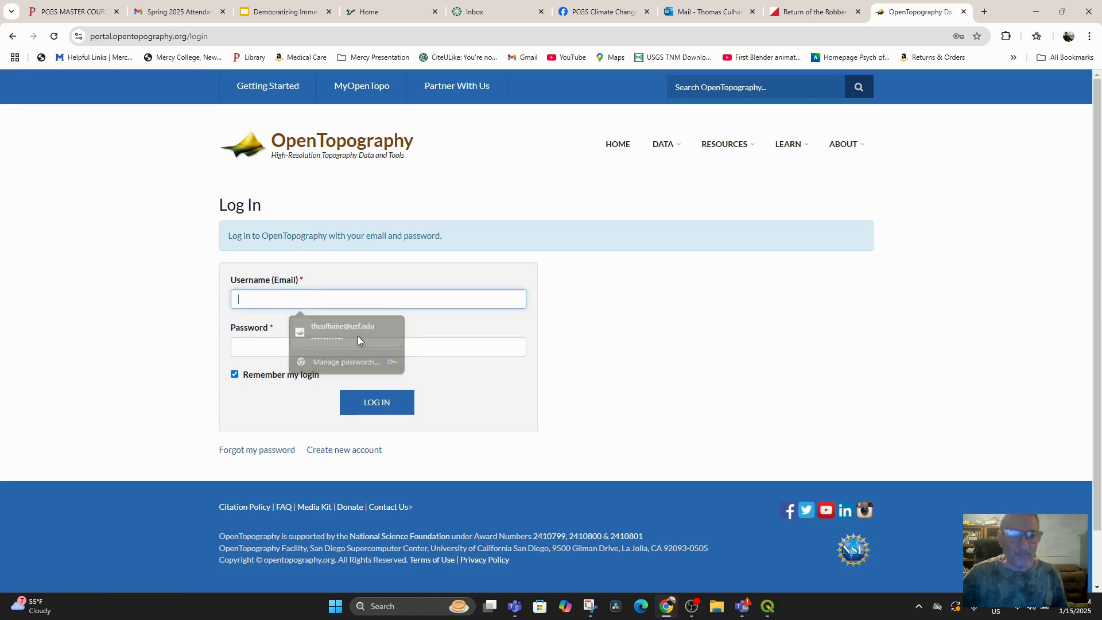
click(357, 336)
text(••••)
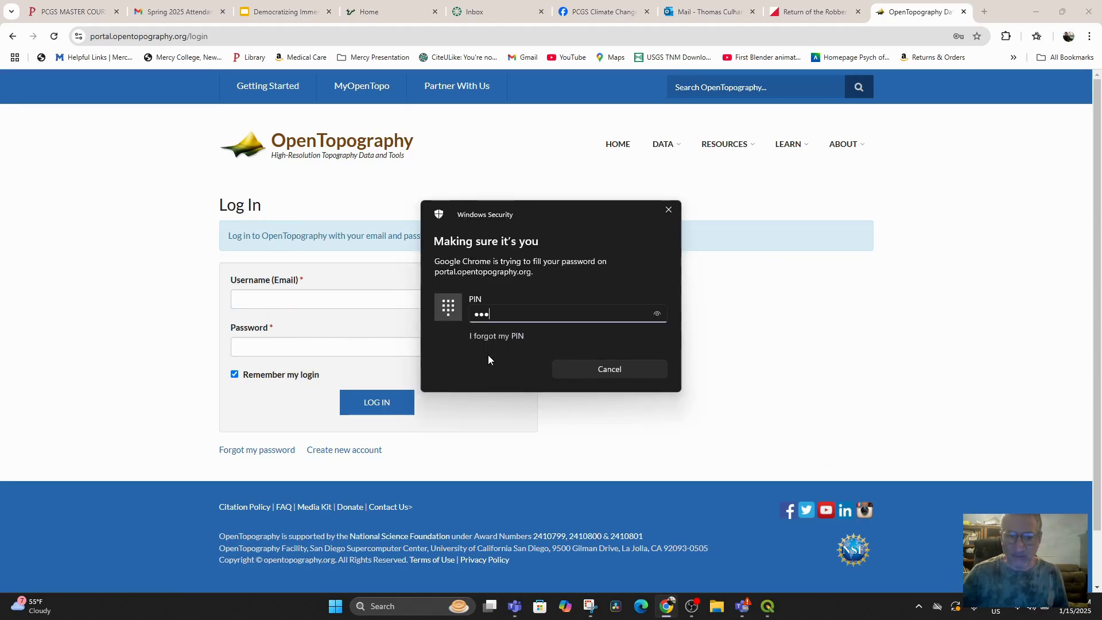
click(380, 404)
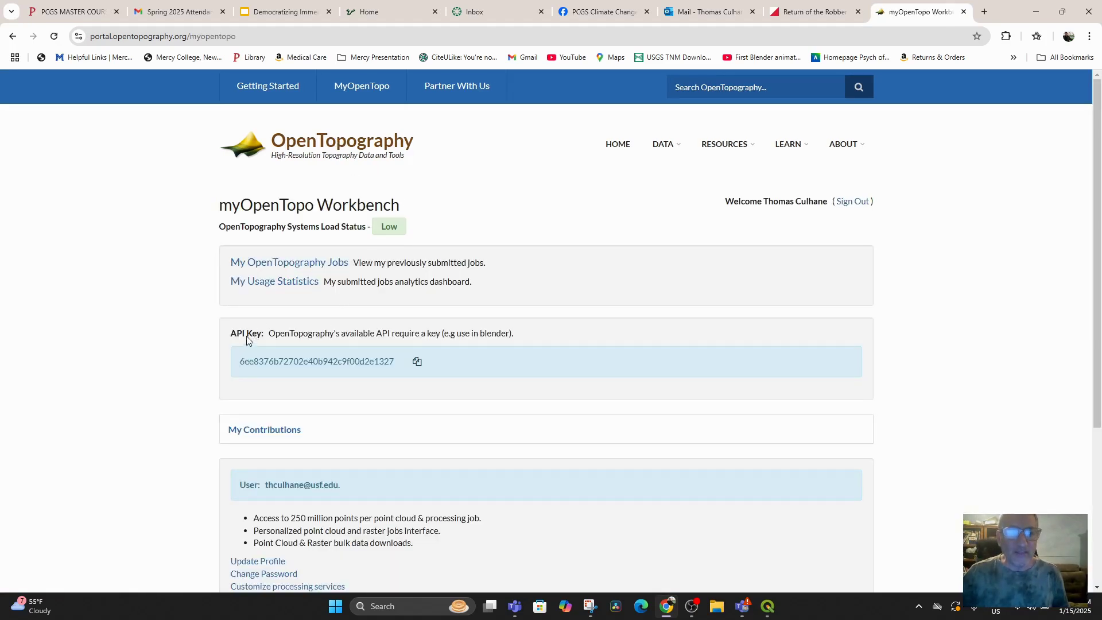
Look at OpenTopography's Getting Started page and return to the myOpenTopo Workbench with the API key
click(349, 95)
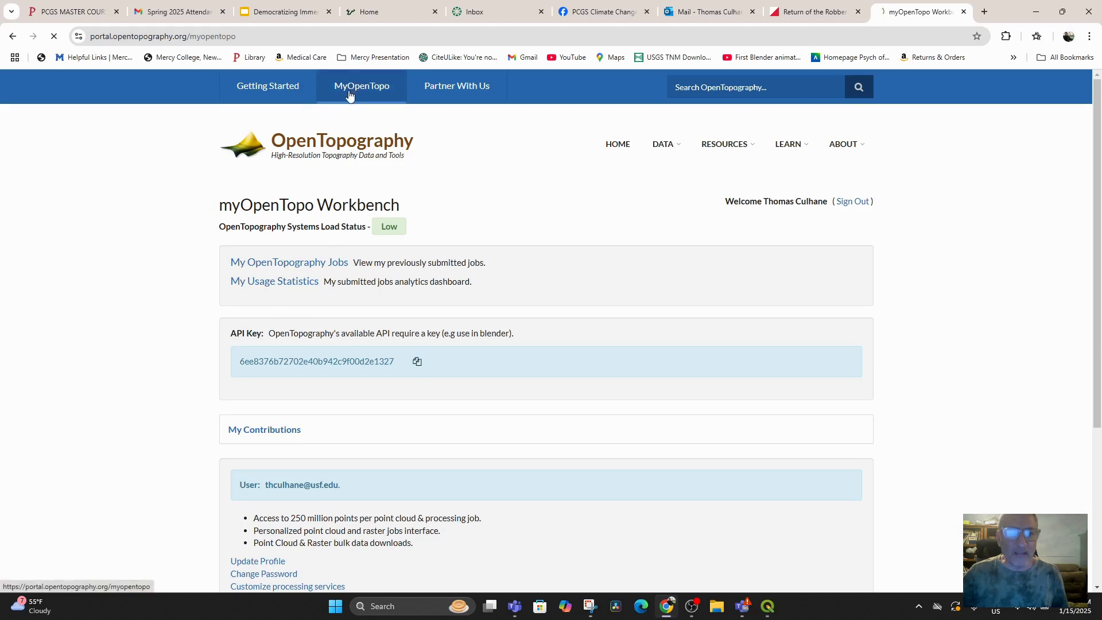
click(275, 89)
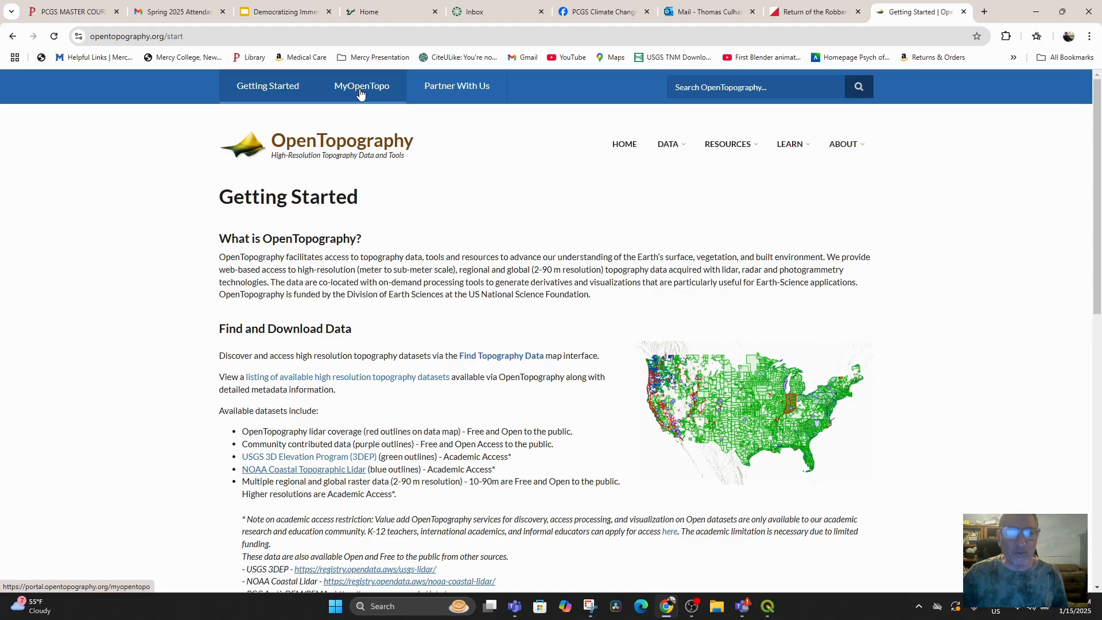
click(360, 92)
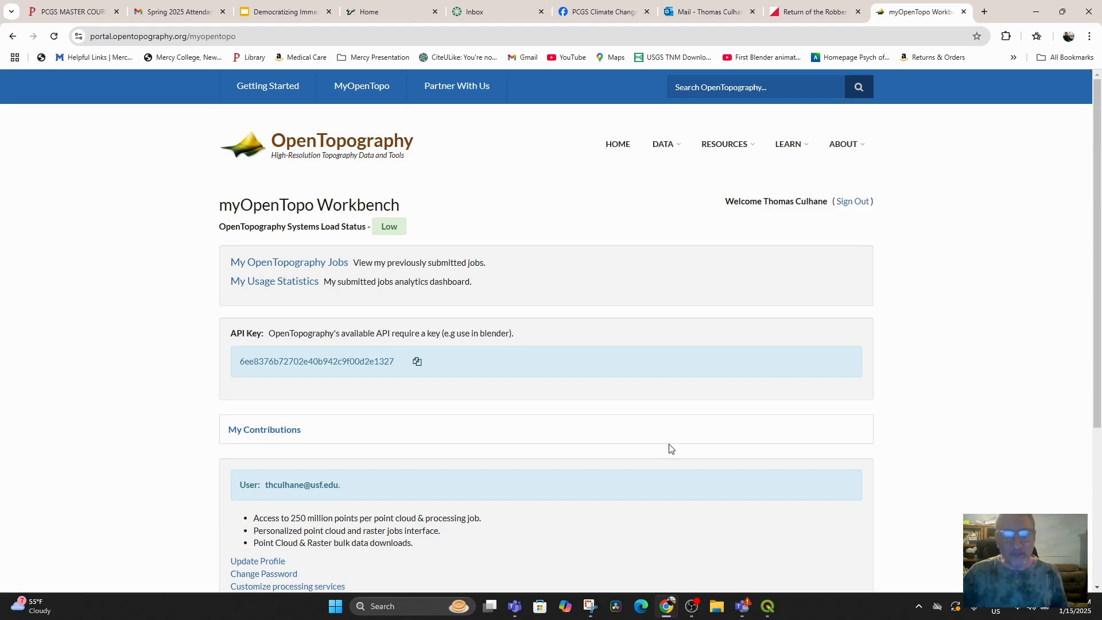
Switch to QGIS and clear the API key field in the OpenTopography DEM Downloader
click(767, 606)
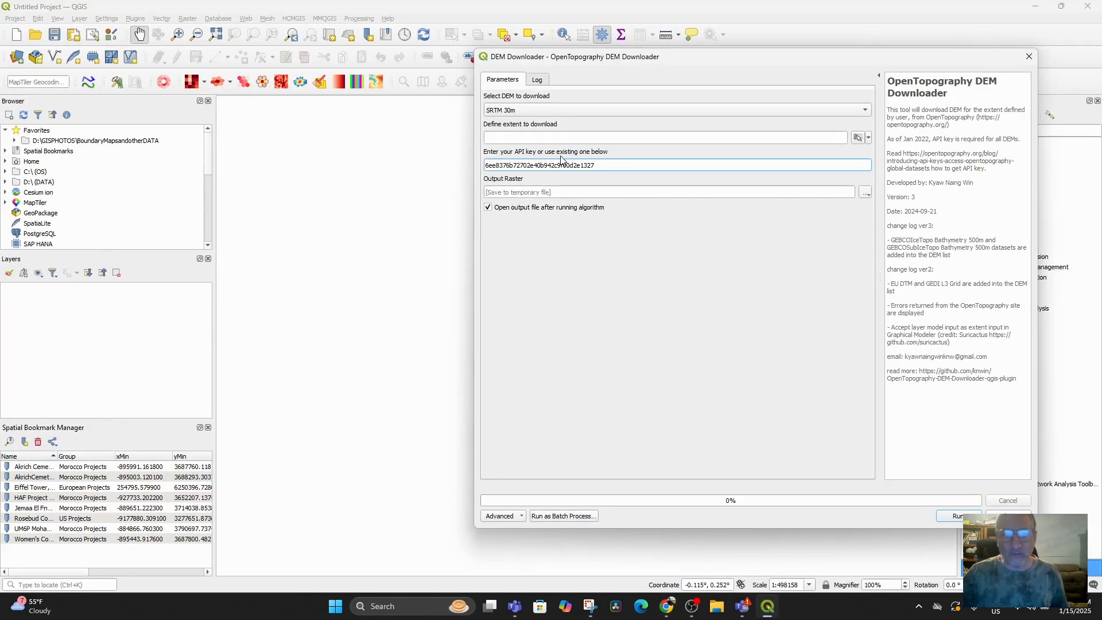
drag(618, 167, 473, 159)
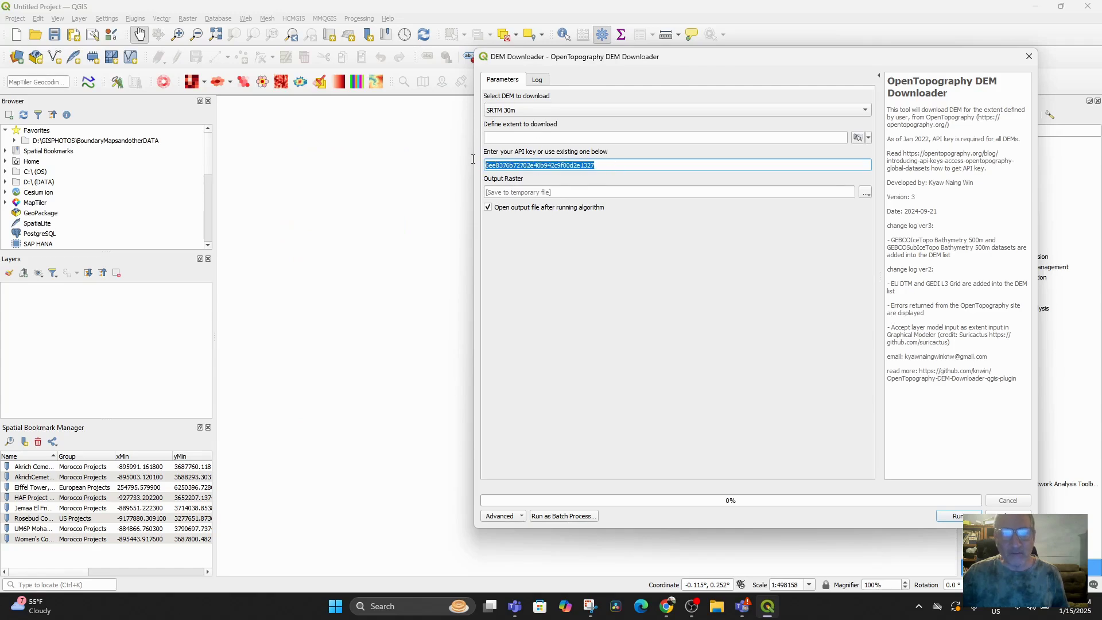
key(ctrl+v)
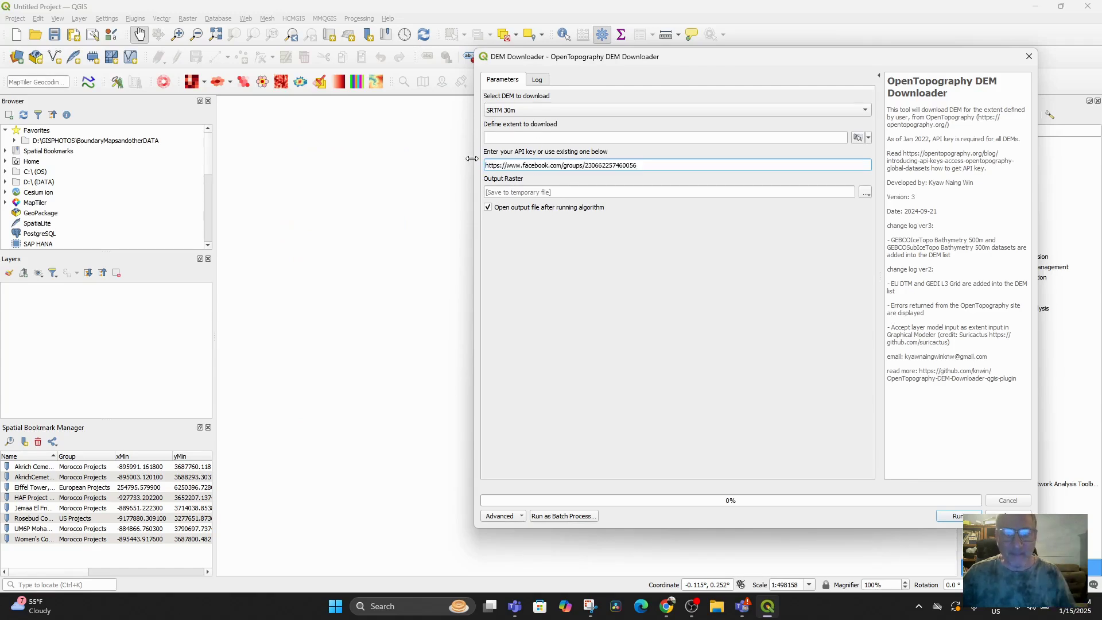
drag(665, 169, 482, 161)
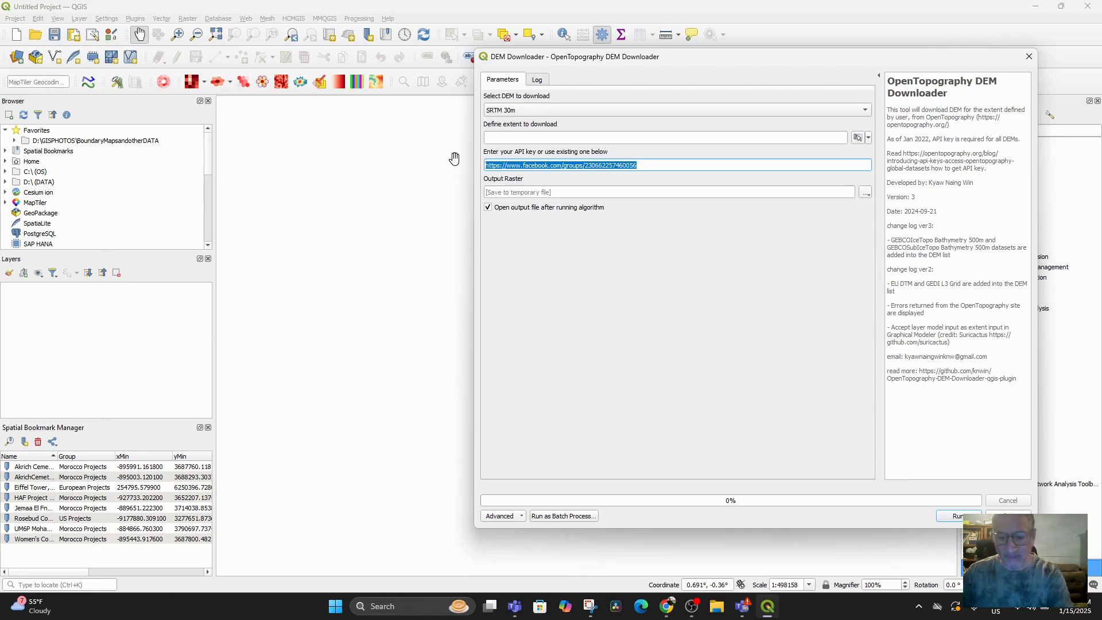
key(BackSpace)
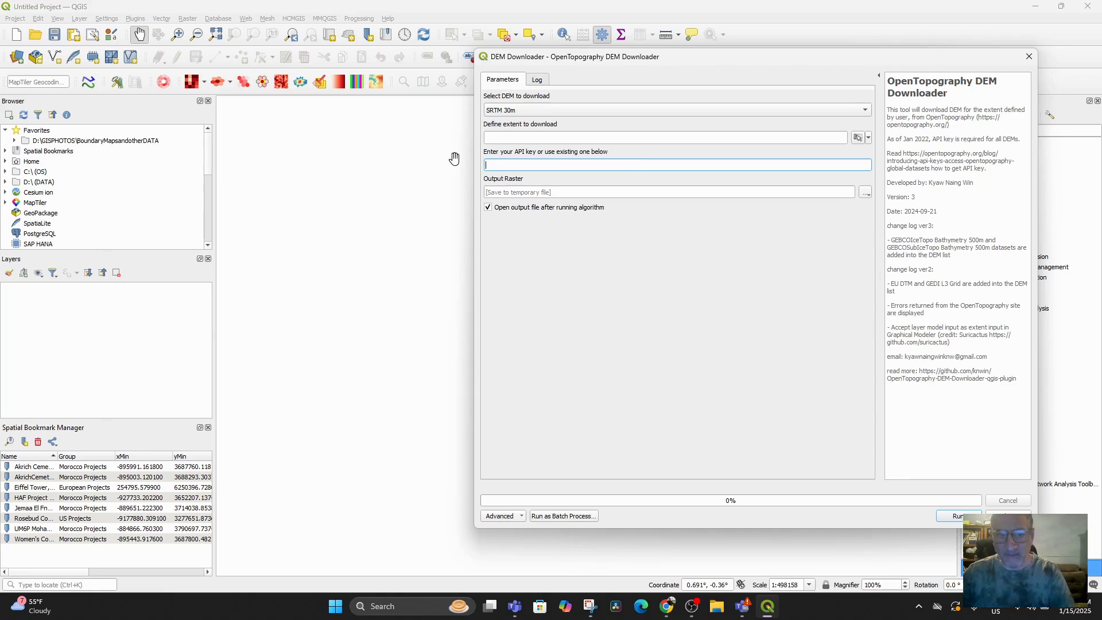
Copy the API key from the myOpenTopo Workbench in Chrome, paste it into the DEM Downloader in QGIS, and close the downloader
click(667, 606)
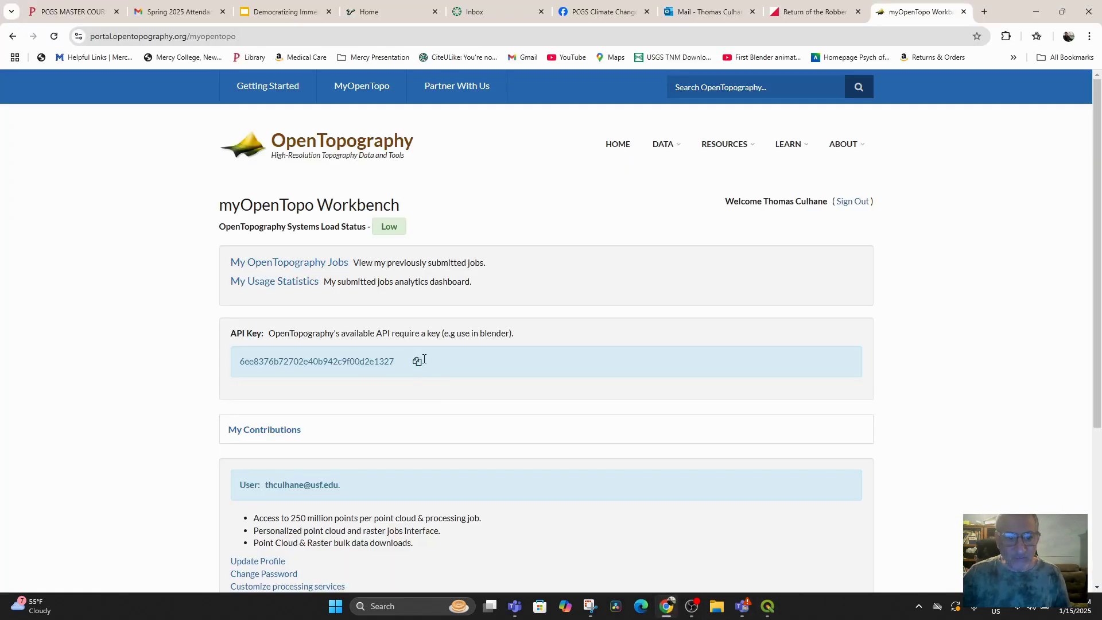
click(417, 363)
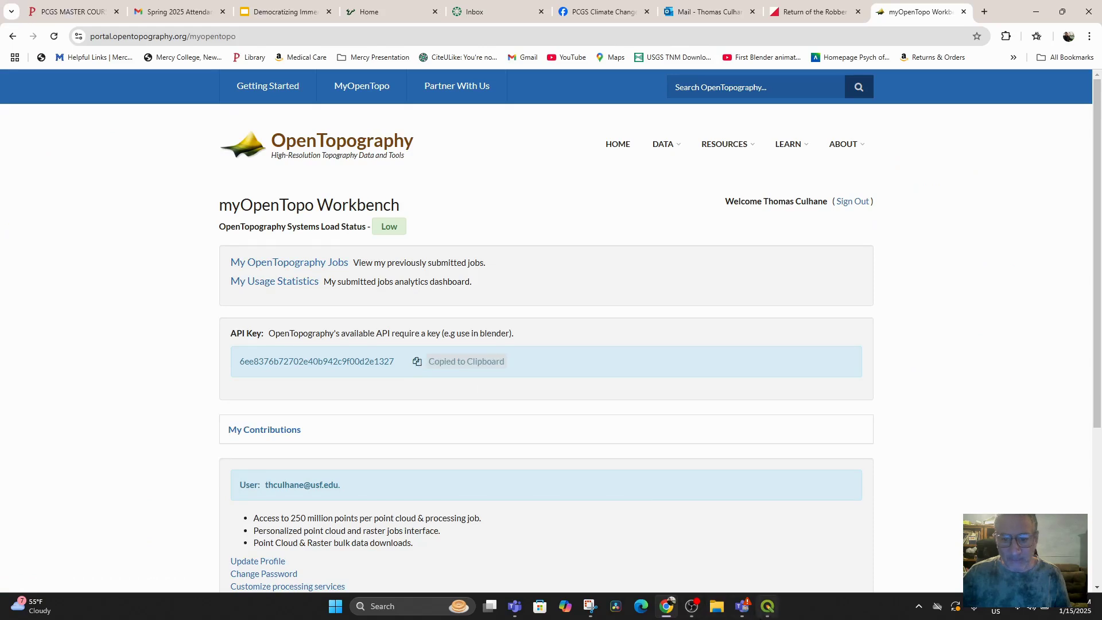
click(769, 612)
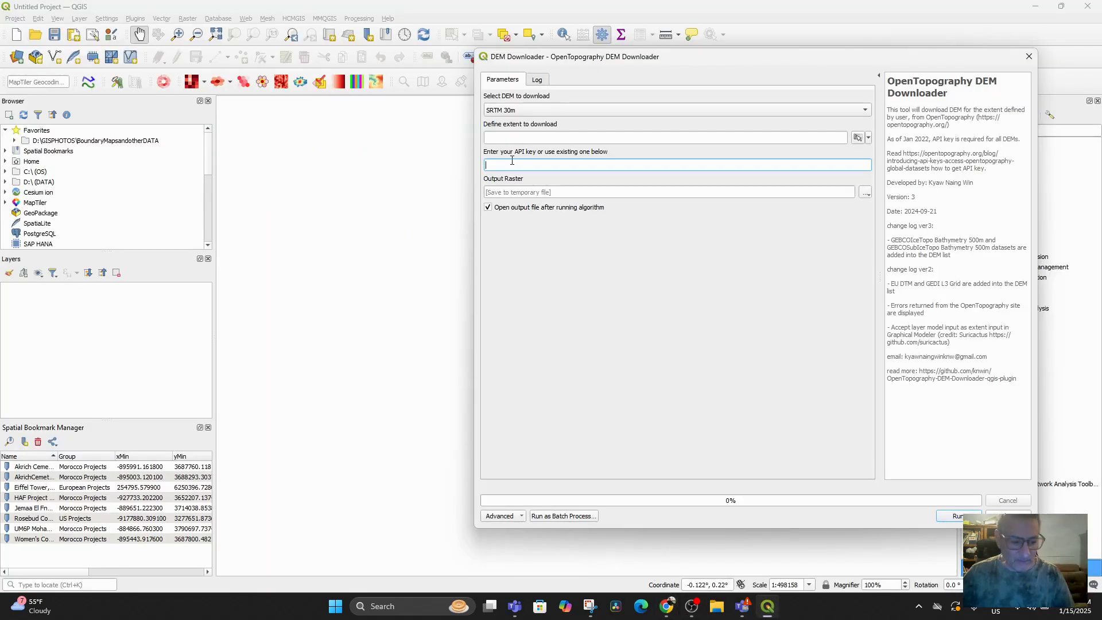
key(ctrl+v)
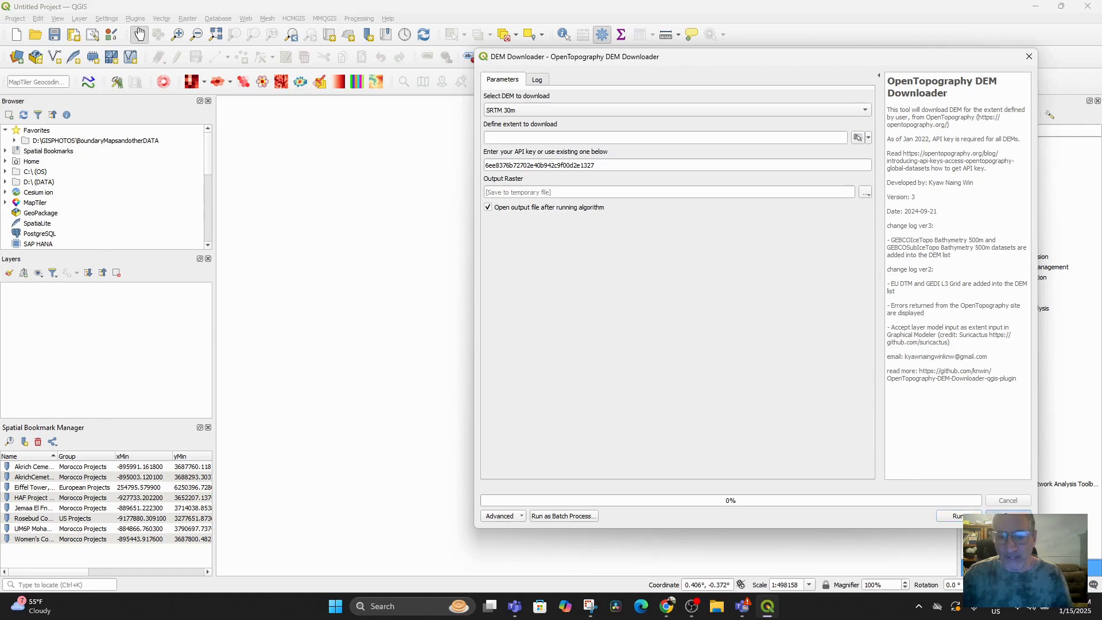
key(Escape)
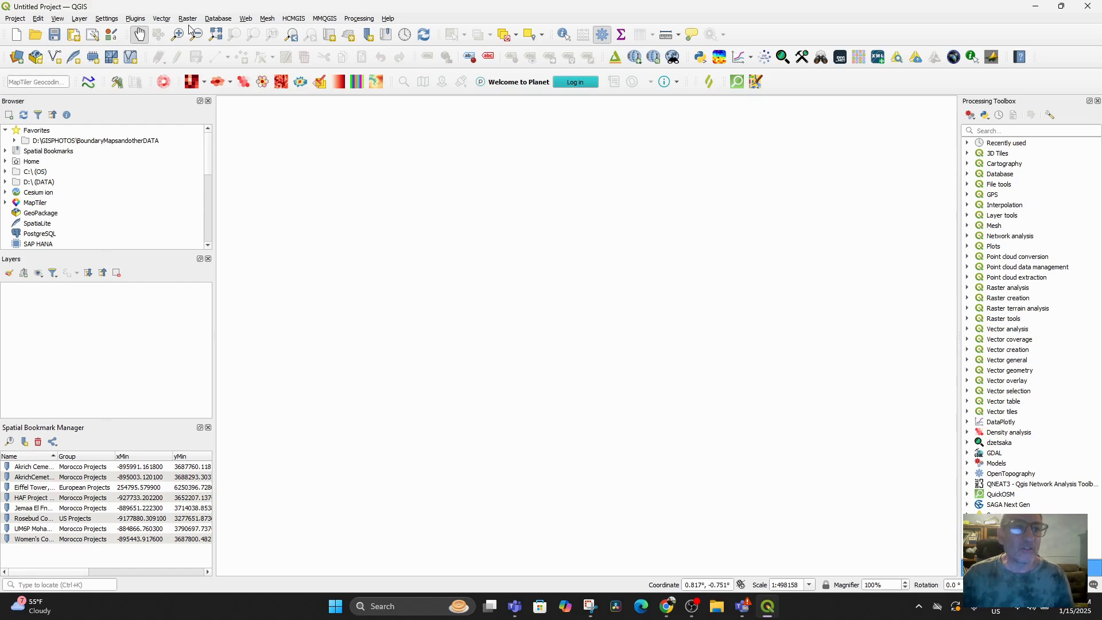
Add the Google Hybrid basemap to the project through QuickMapServices
click(249, 22)
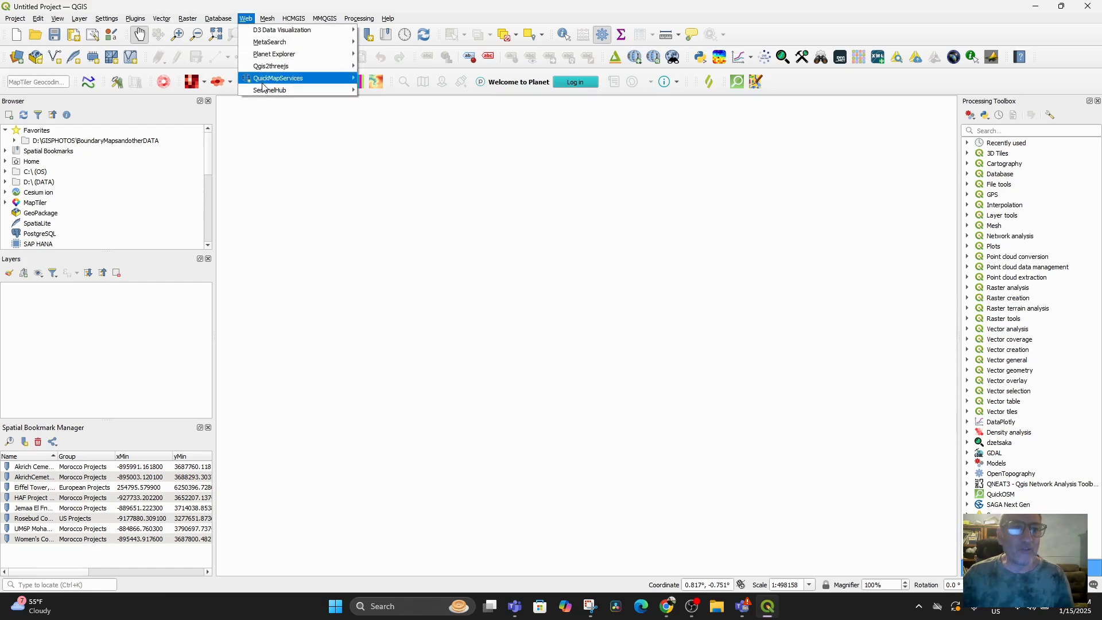
mouse_move(287, 78)
mouse_move(425, 144)
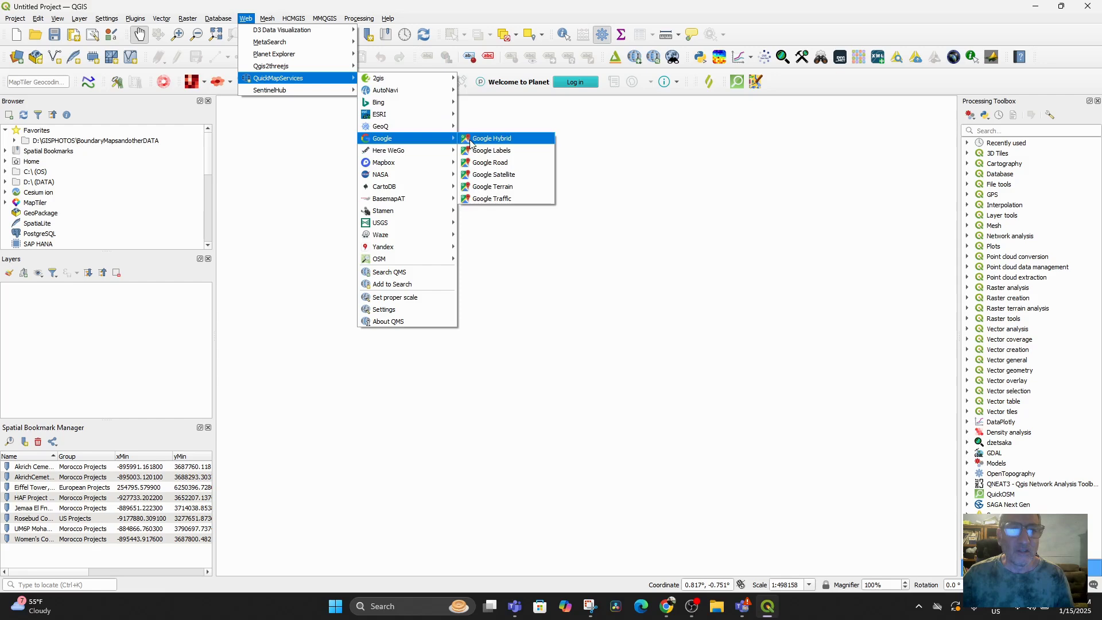
click(479, 141)
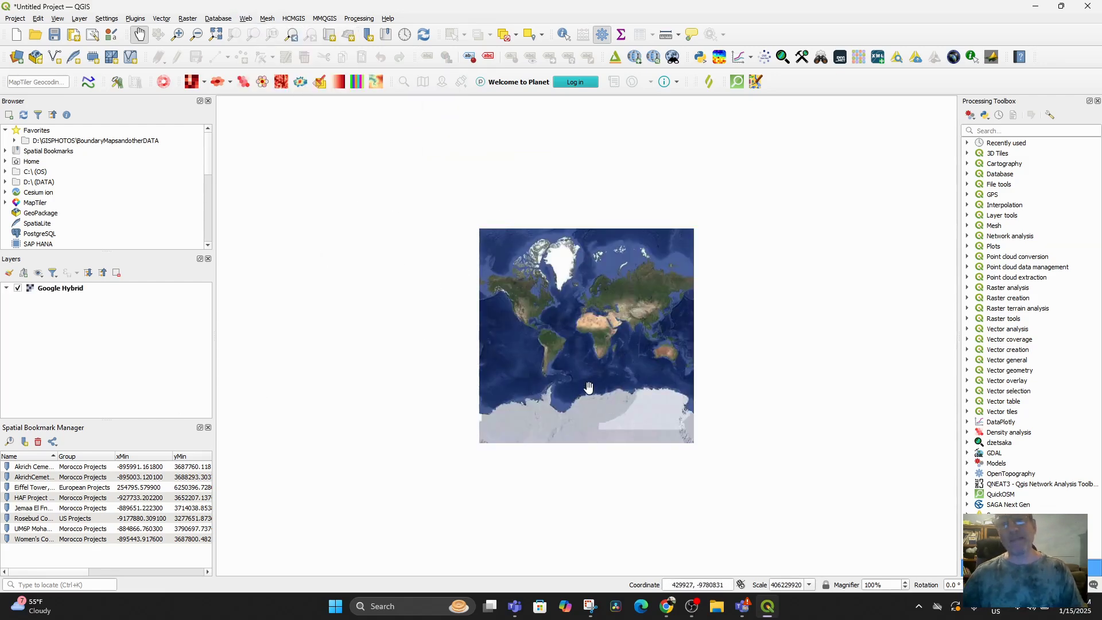
Bring Morocco into view on the basemap, from the Atlantic coast around Casablanca to Marrakesh
scroll(590, 318, up, 3)
scroll(589, 318, up, 3)
drag(589, 318, 693, 543)
drag(540, 249, 617, 457)
scroll(610, 364, up, 1)
scroll(616, 458, up, 1)
scroll(616, 456, down, 1)
drag(610, 433, 597, 407)
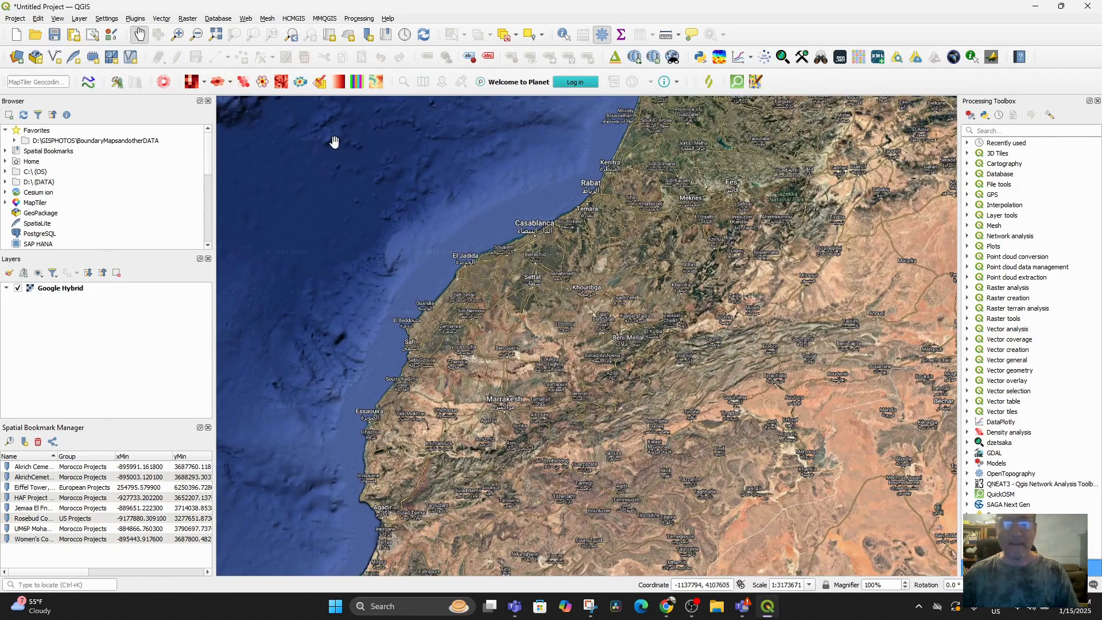
drag(586, 273, 524, 226)
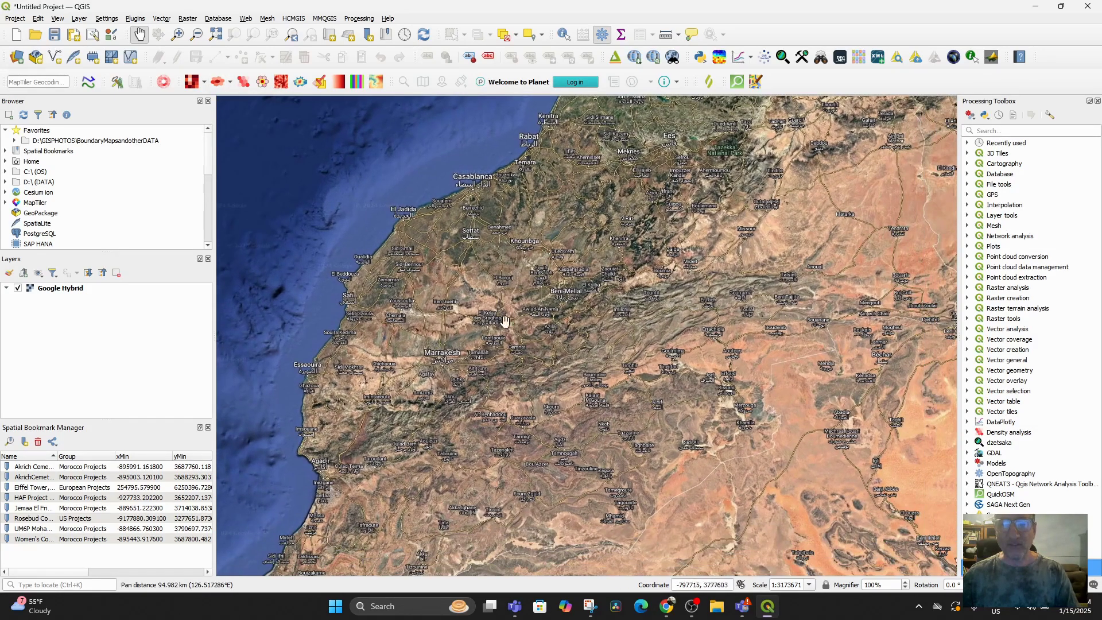
Examine the Marrakesh area up close and centre the map on the High Atlas mountains to its south
click(178, 34)
click(445, 370)
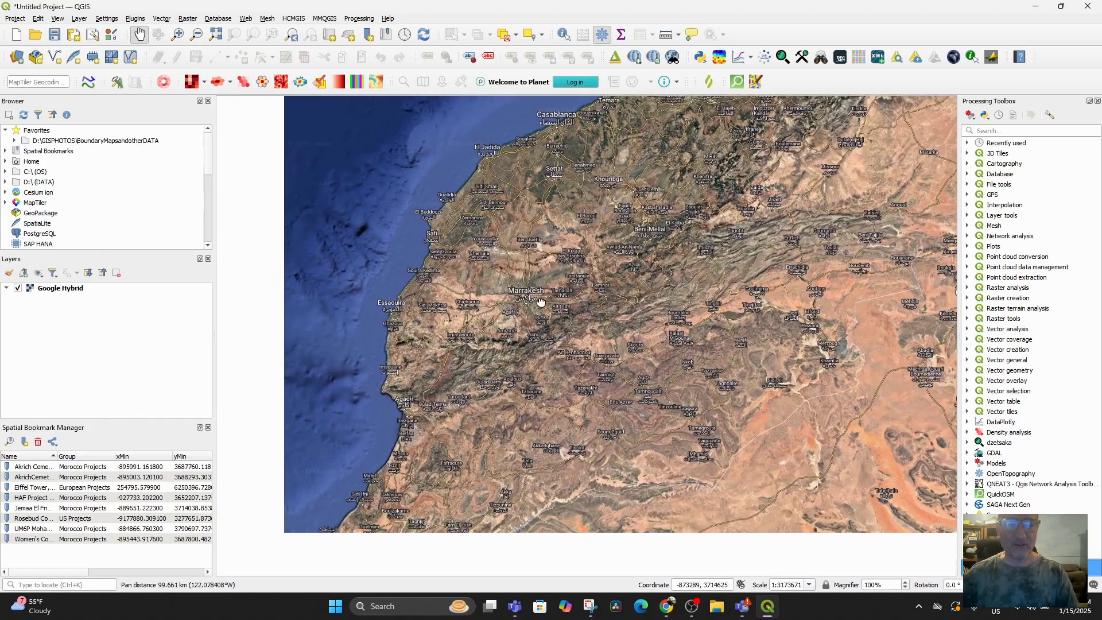
drag(487, 301, 546, 400)
scroll(454, 327, up, 2)
scroll(450, 327, down, 1)
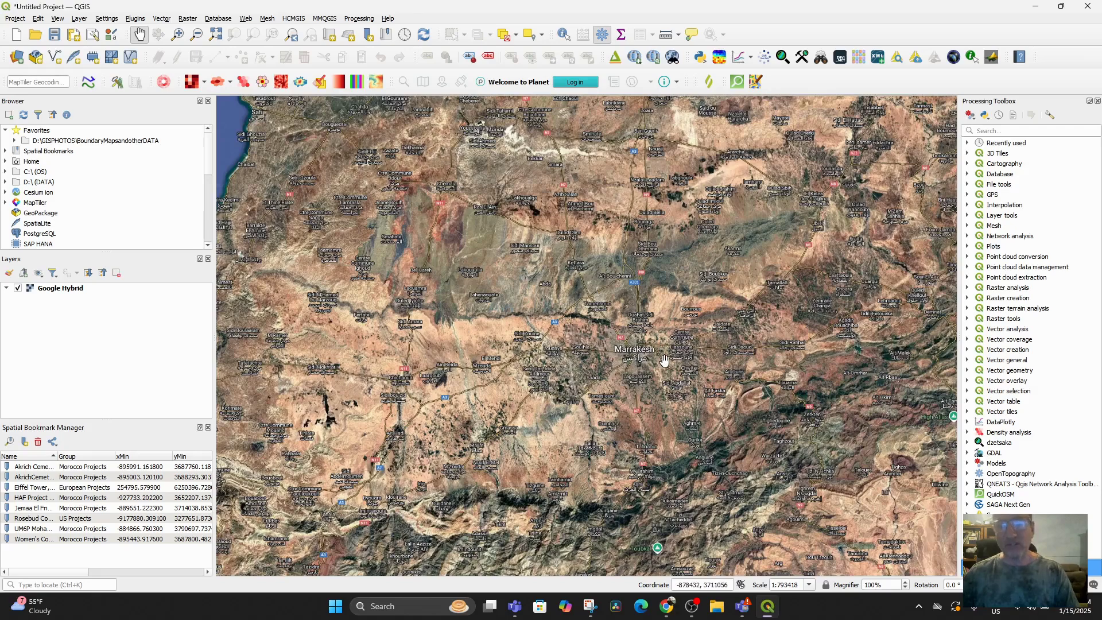
scroll(642, 399, up, 1)
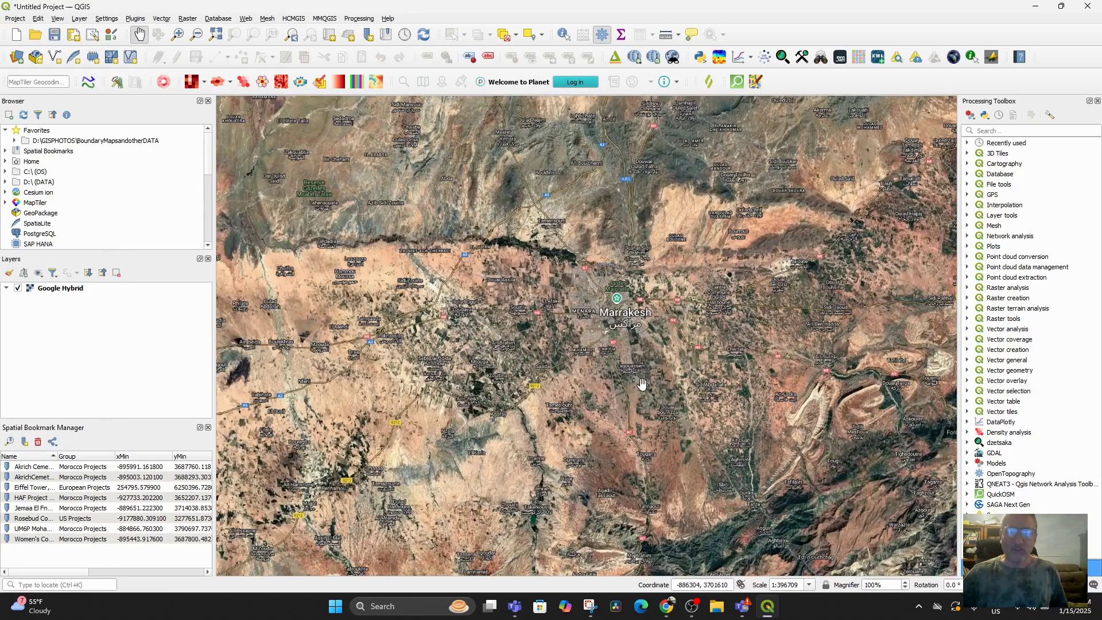
scroll(637, 393, up, 1)
drag(615, 369, 622, 402)
drag(654, 568, 620, 313)
drag(689, 453, 660, 362)
drag(752, 445, 725, 353)
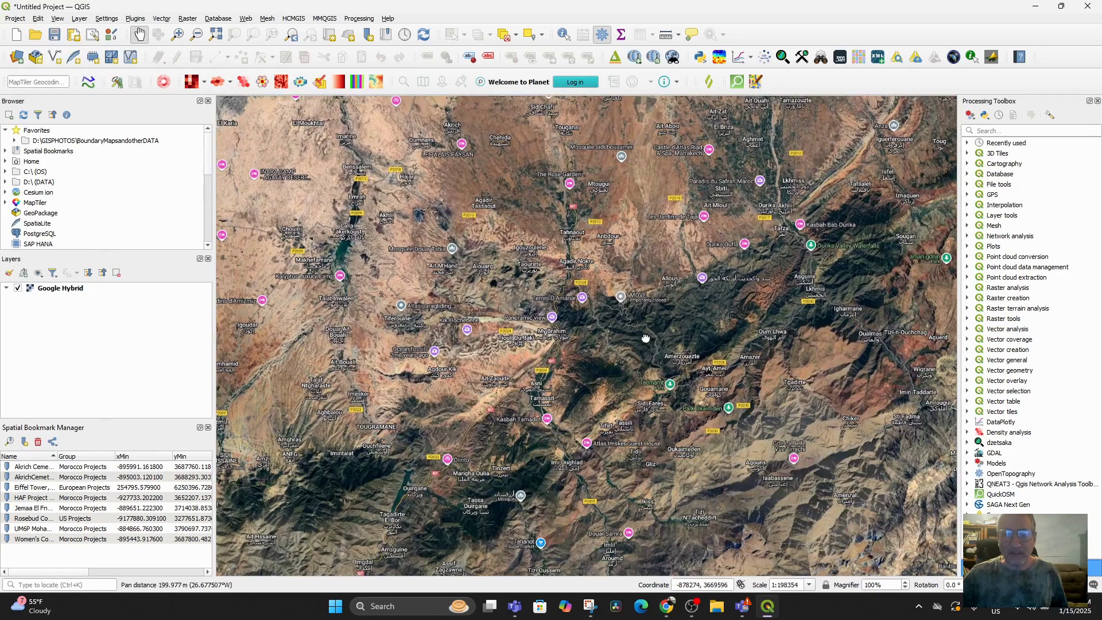
drag(643, 336, 635, 364)
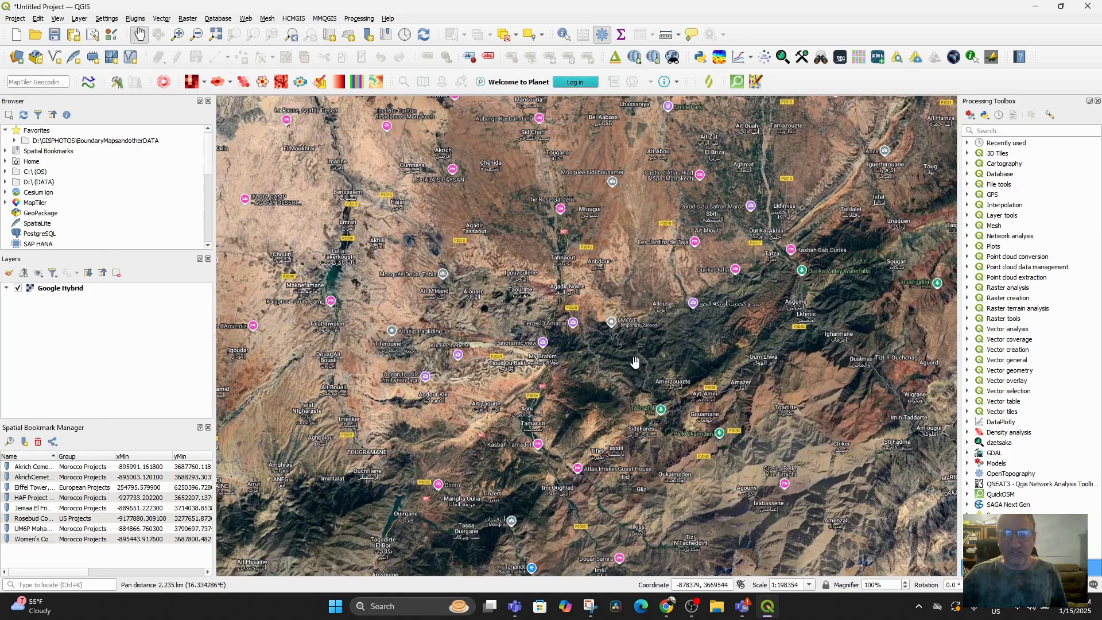
drag(629, 429, 664, 358)
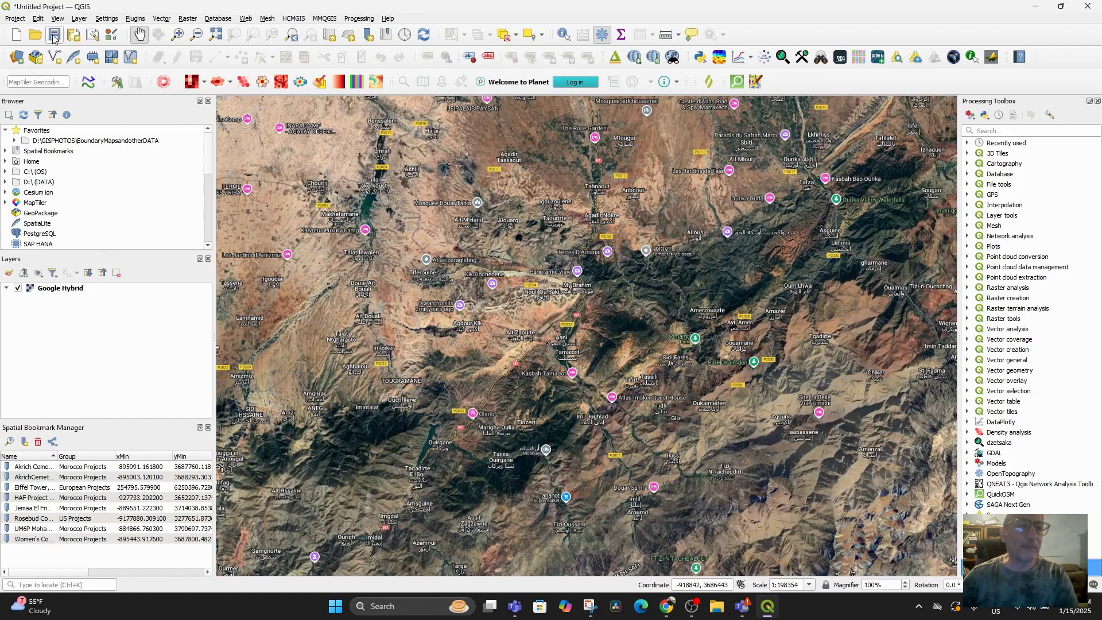
Start a delimited text layer and choose HAF Project Sites.csv from GISPHOTOS > BoundaryMapsandotherDATA > Spreadsheets and Attribute Tables as its source
click(80, 18)
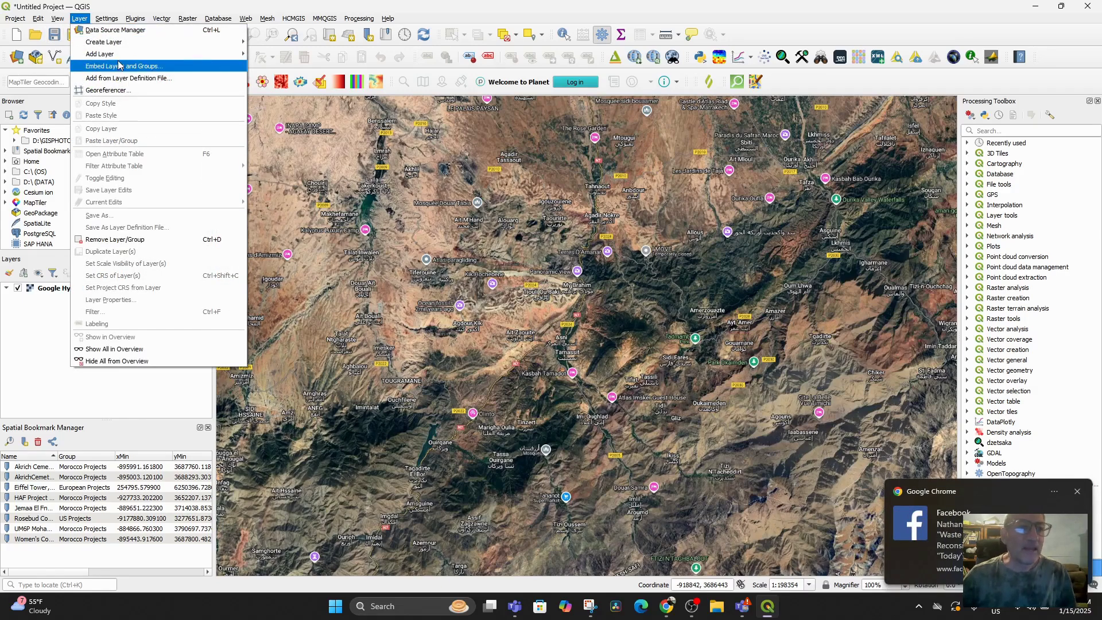
mouse_move(127, 56)
click(348, 91)
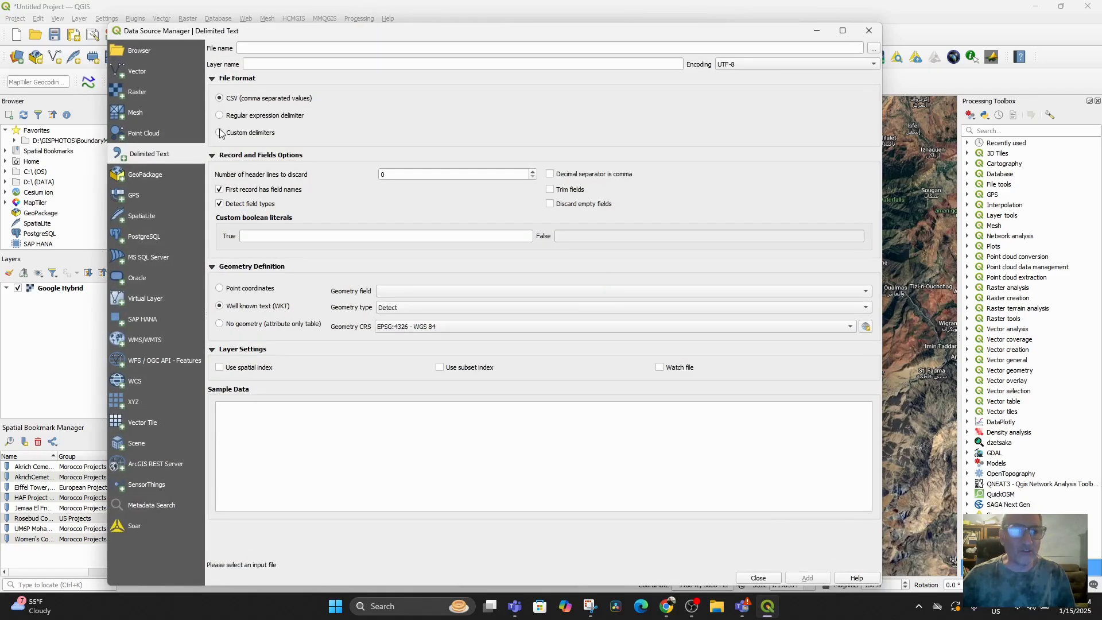
click(872, 49)
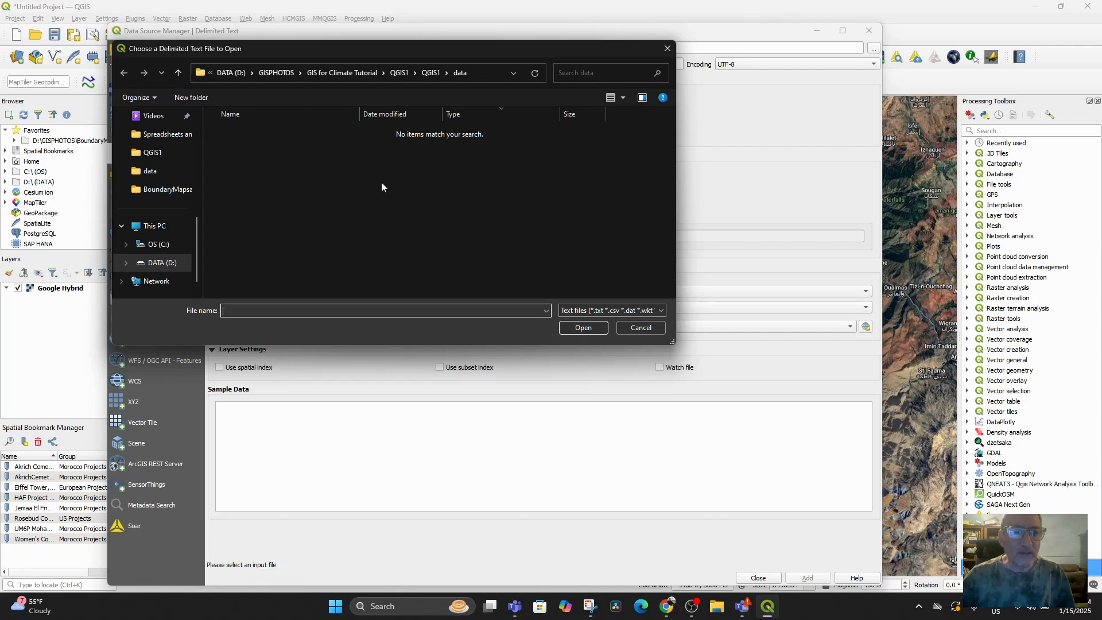
click(350, 72)
click(303, 74)
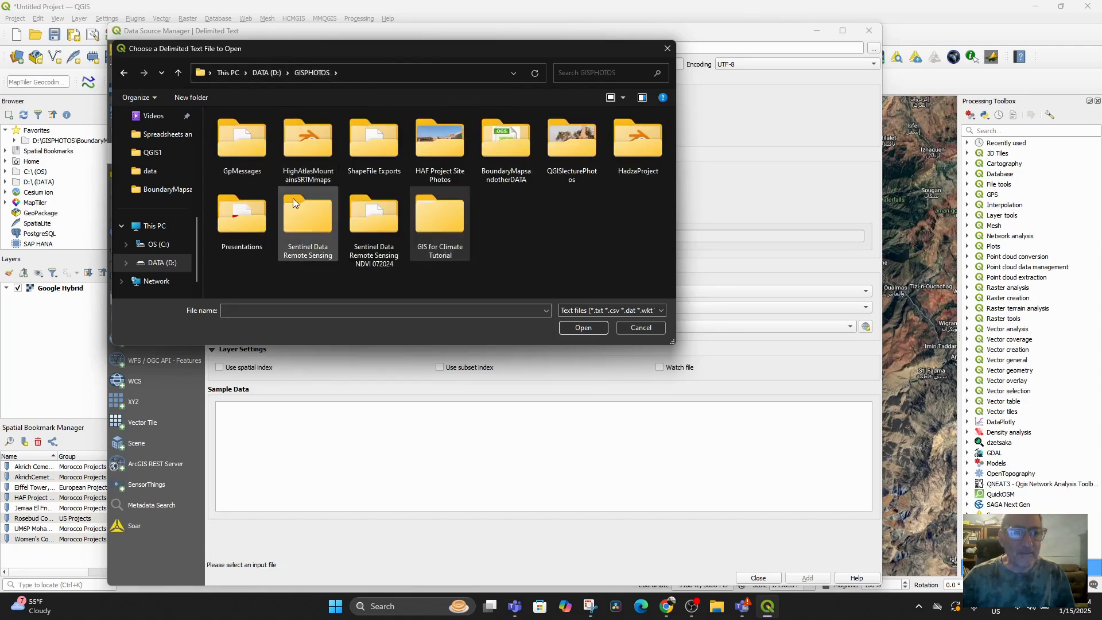
double_click(521, 154)
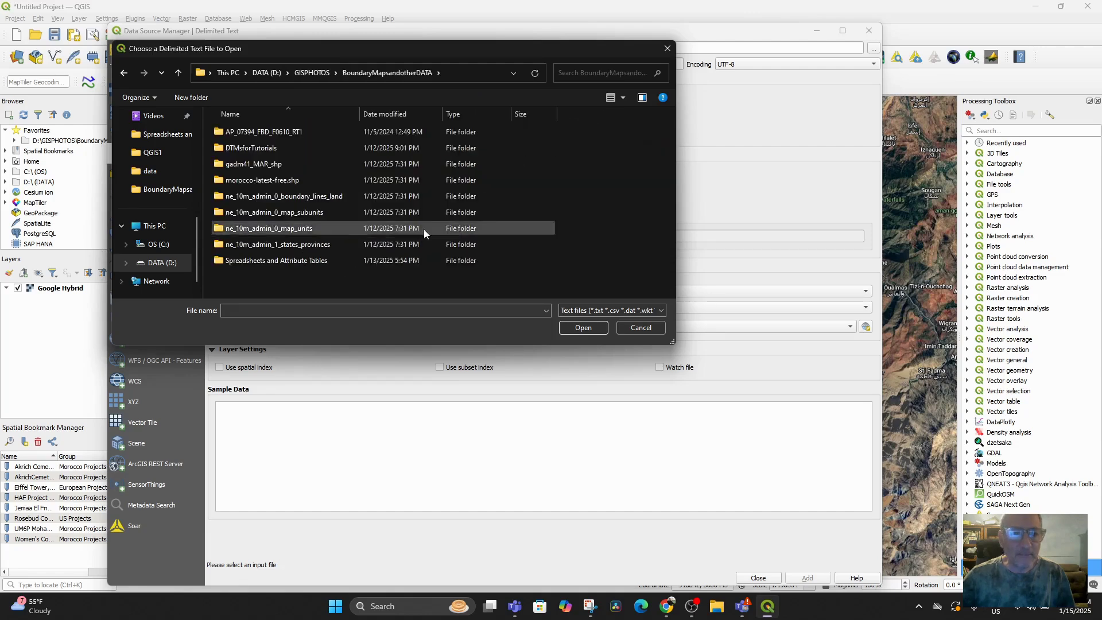
double_click(280, 259)
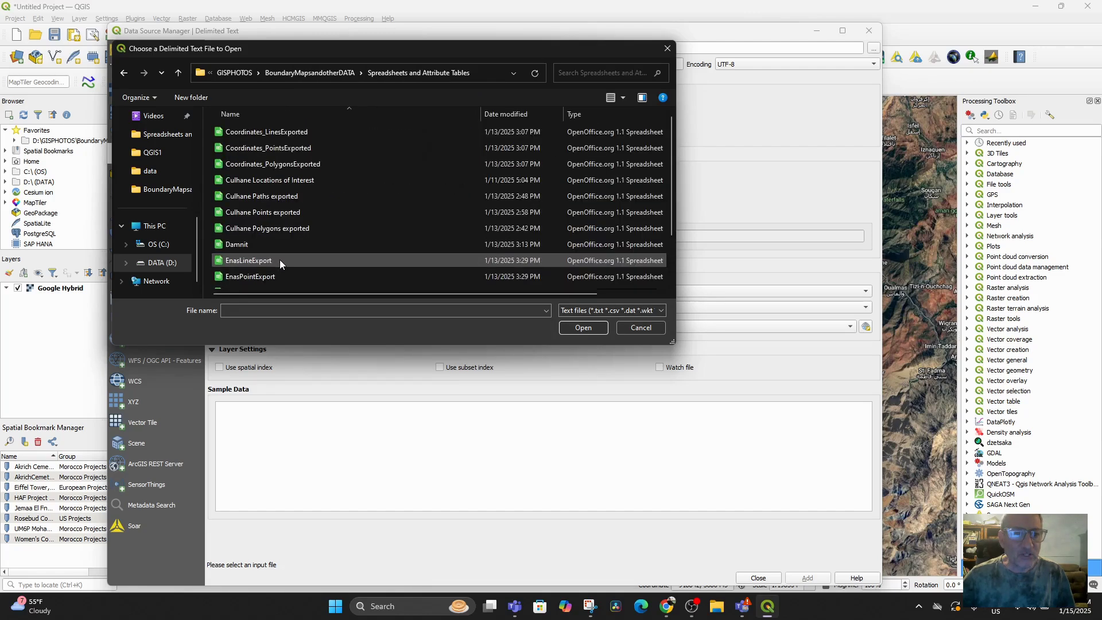
scroll(264, 232, down, 2)
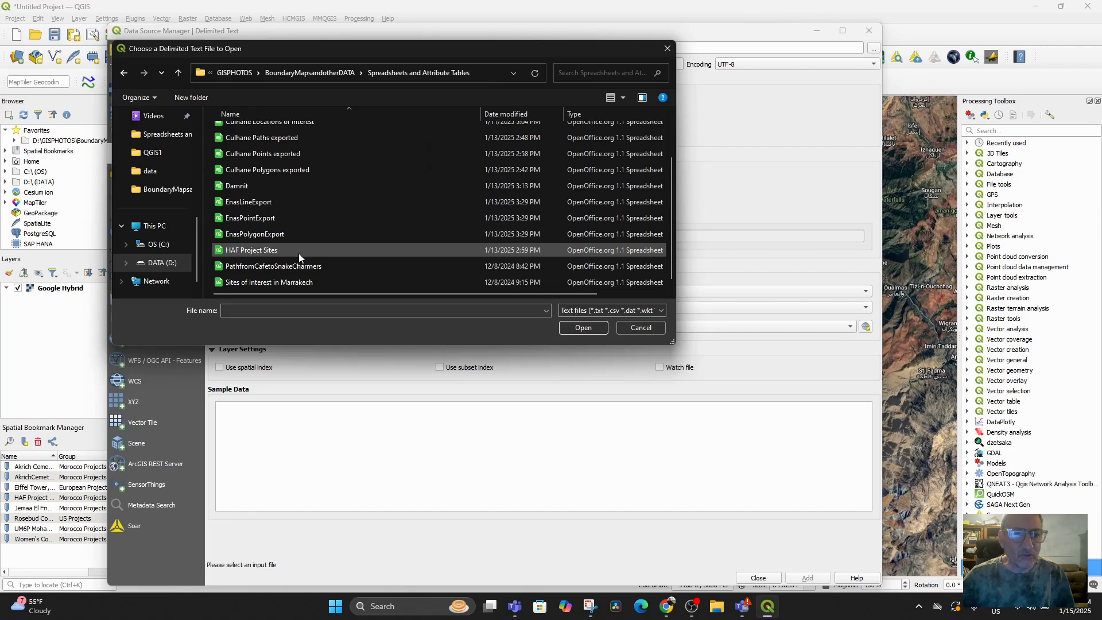
double_click(266, 251)
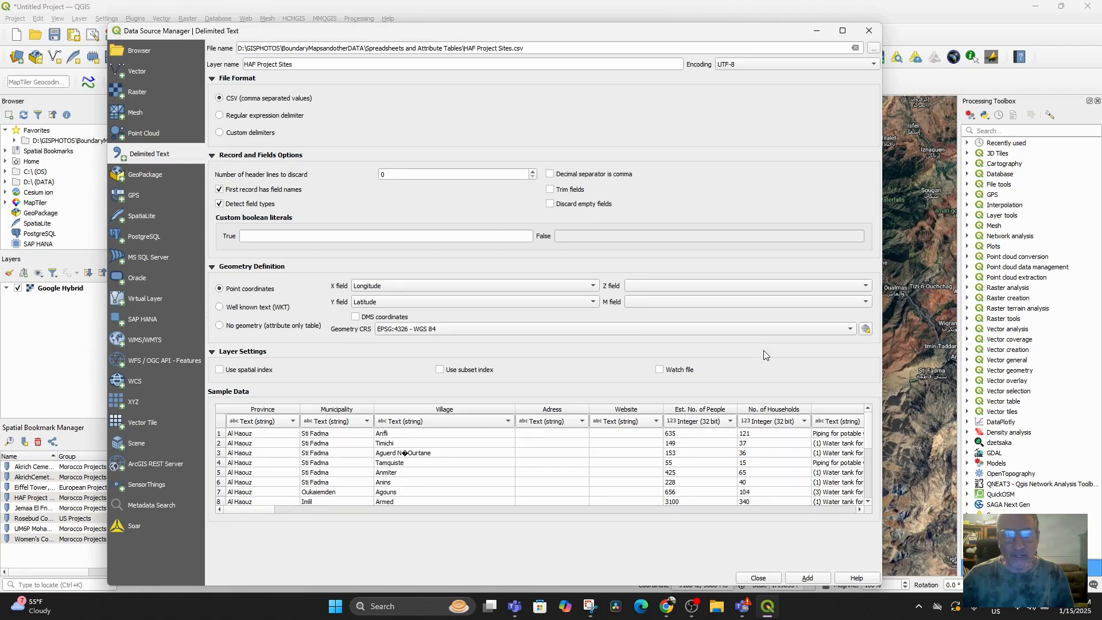
Add the HAF Project Sites layer to the project and style its points with the effect drop shadow marker symbol
click(807, 578)
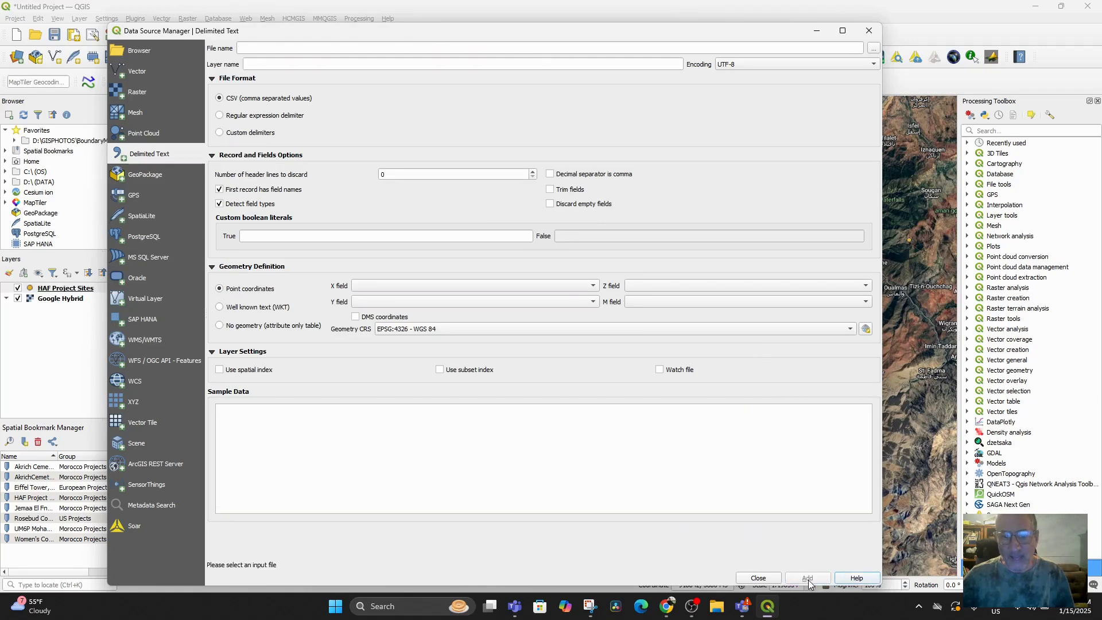
click(757, 577)
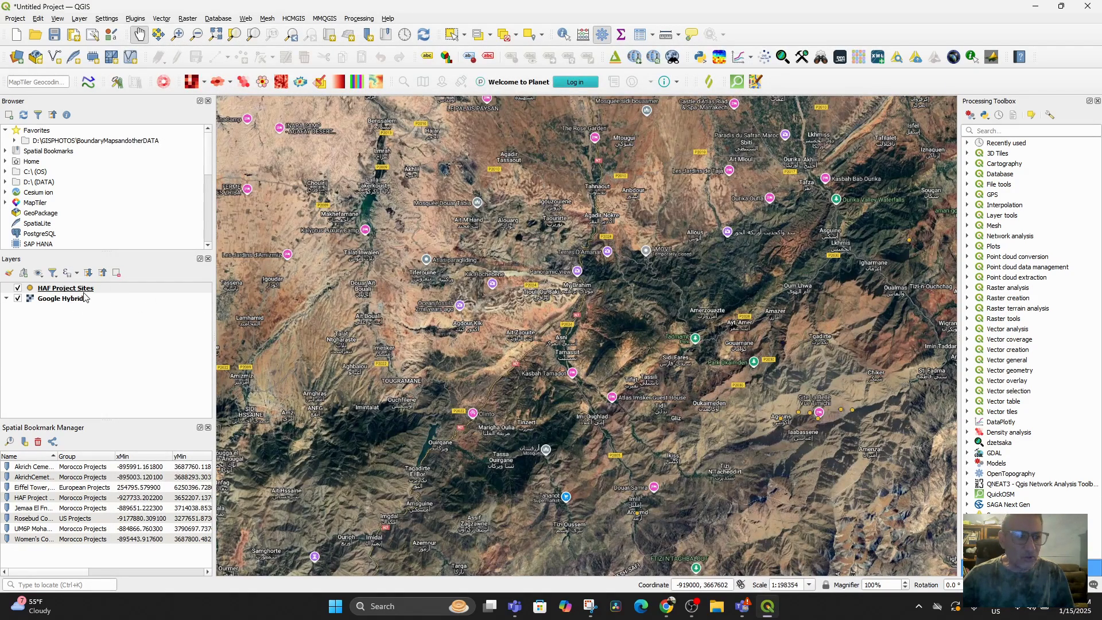
click(50, 291)
double_click(49, 291)
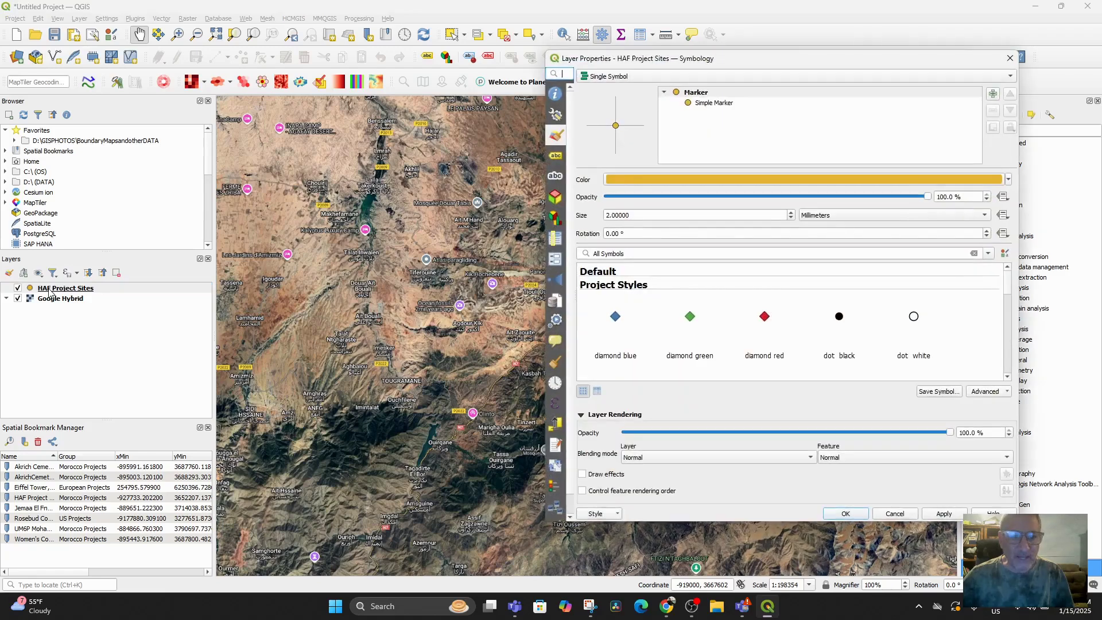
scroll(793, 379, down, 1)
click(839, 287)
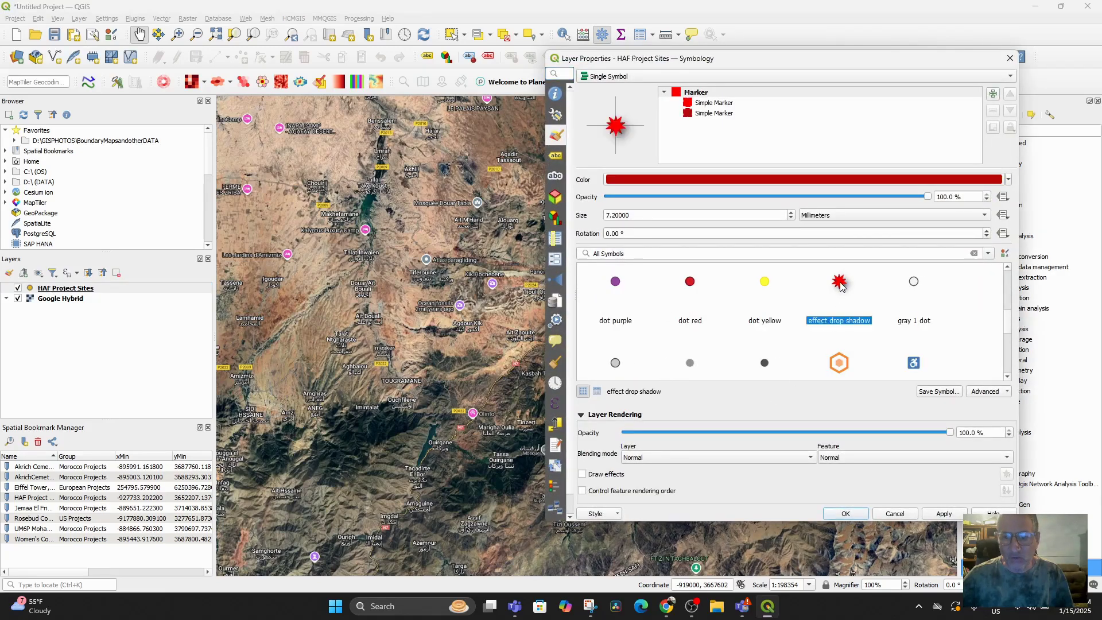
click(941, 518)
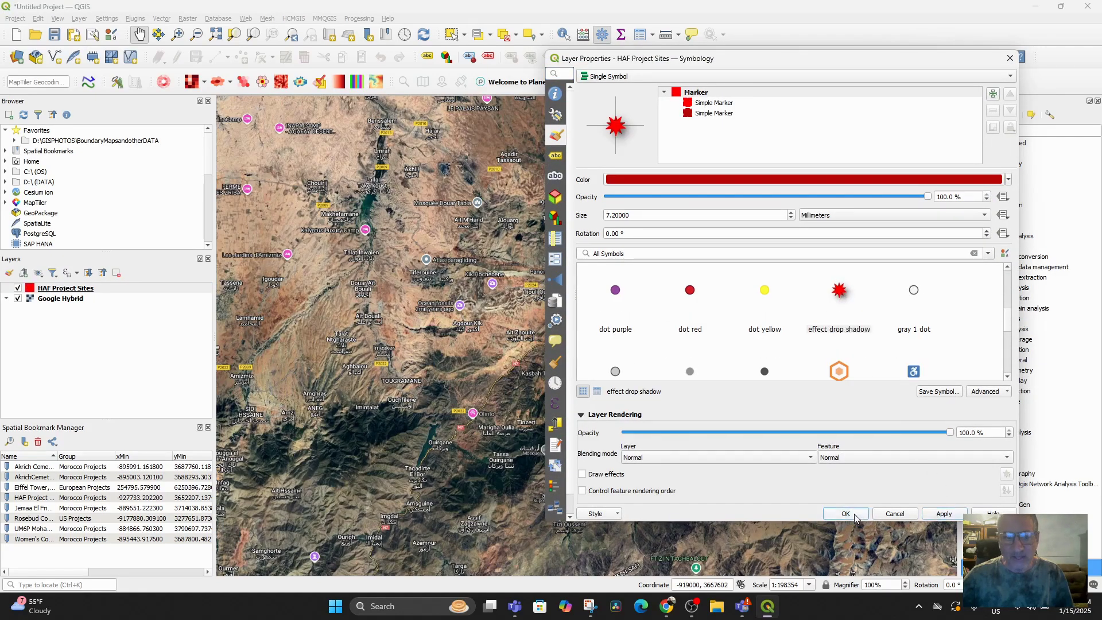
click(855, 519)
Examine how the project sites are spread from Marrakesh across the High Atlas mountains
drag(648, 380, 399, 354)
scroll(514, 353, down, 2)
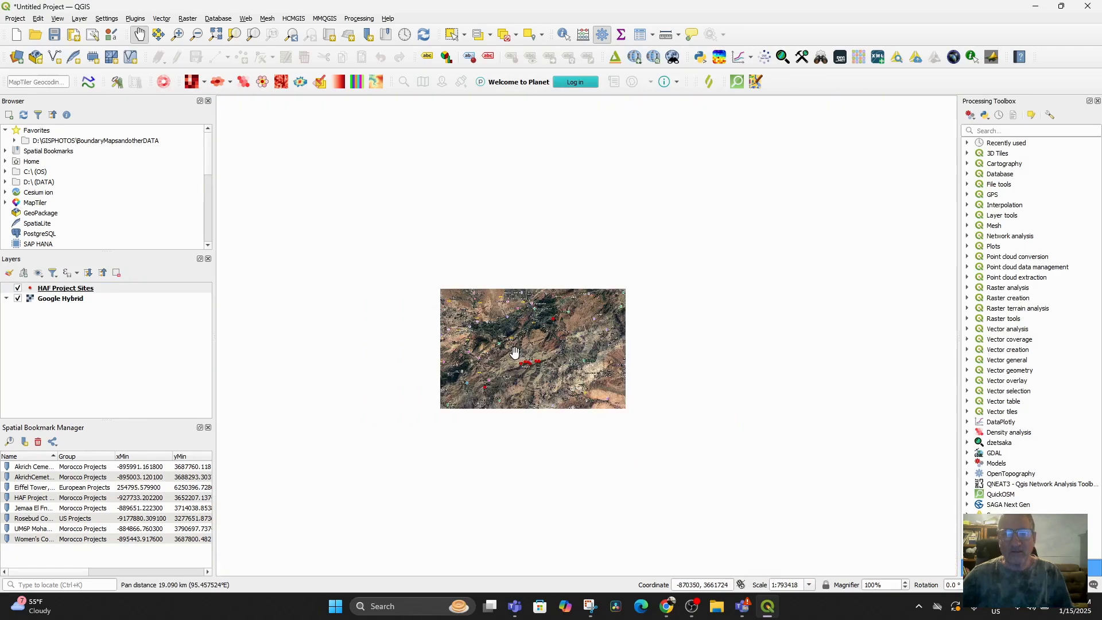
drag(484, 366, 551, 393)
scroll(551, 394, down, 2)
scroll(563, 431, up, 2)
drag(523, 402, 402, 382)
scroll(435, 393, up, 1)
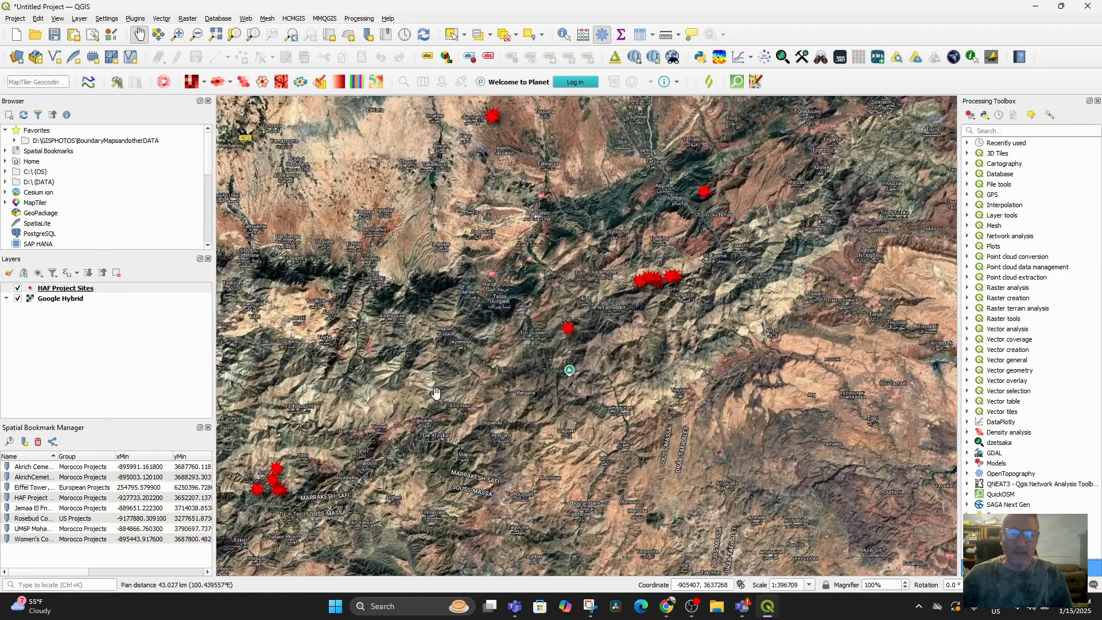
drag(512, 394, 536, 402)
scroll(540, 396, down, 1)
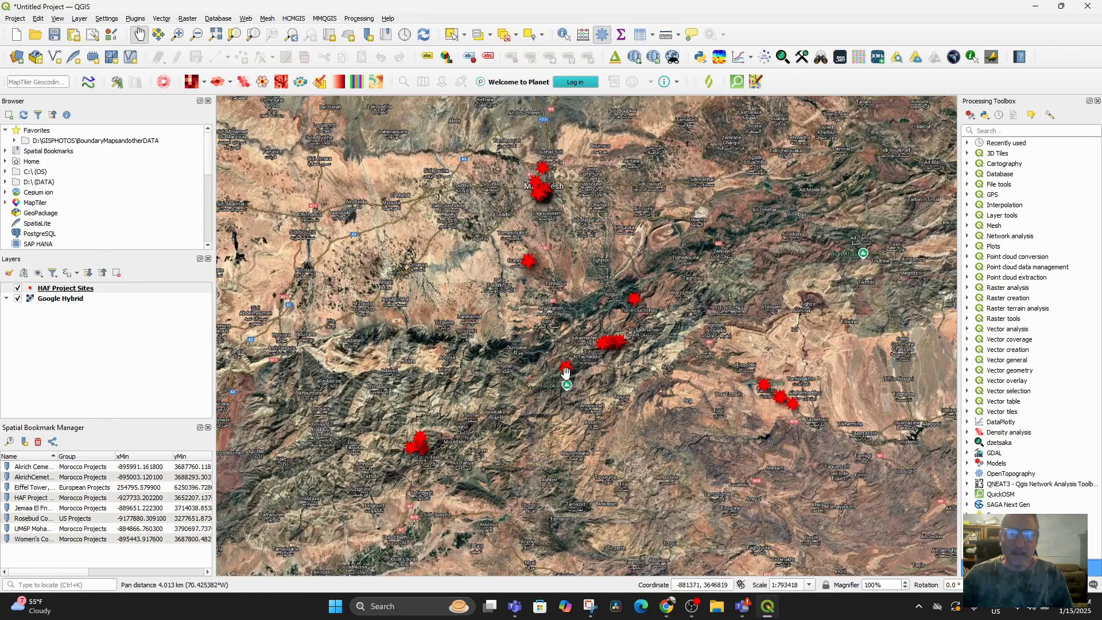
Frame the map on the High Atlas project sites around Imlil and Oukaimeden at a scale of 1:198354
scroll(658, 379, up, 2)
drag(575, 324, 770, 418)
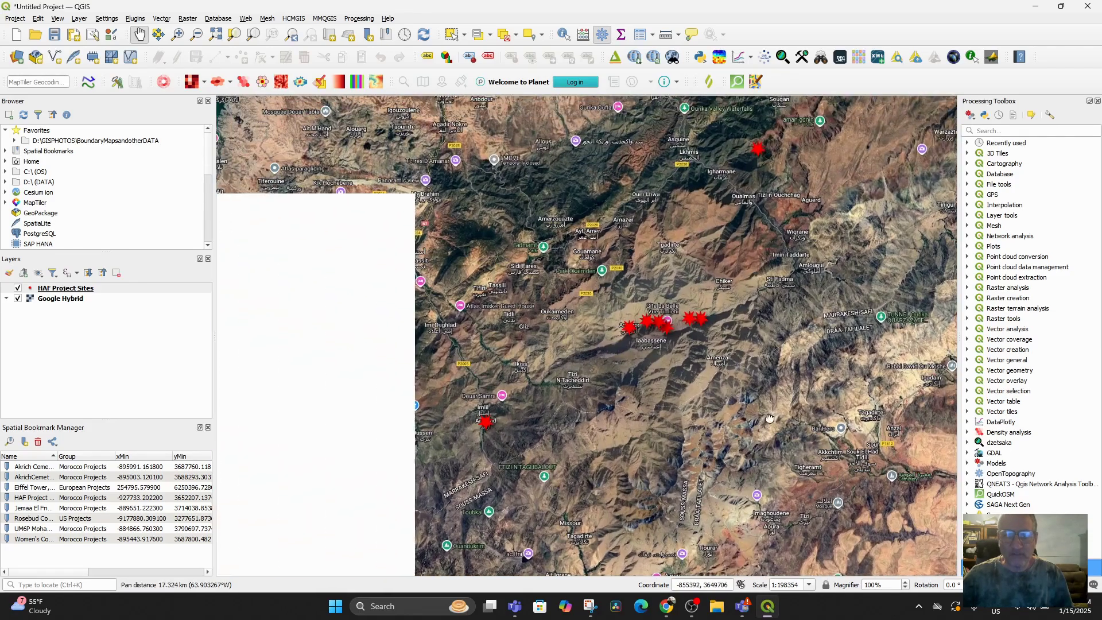
drag(704, 388, 648, 367)
scroll(649, 355, up, 1)
scroll(648, 355, down, 1)
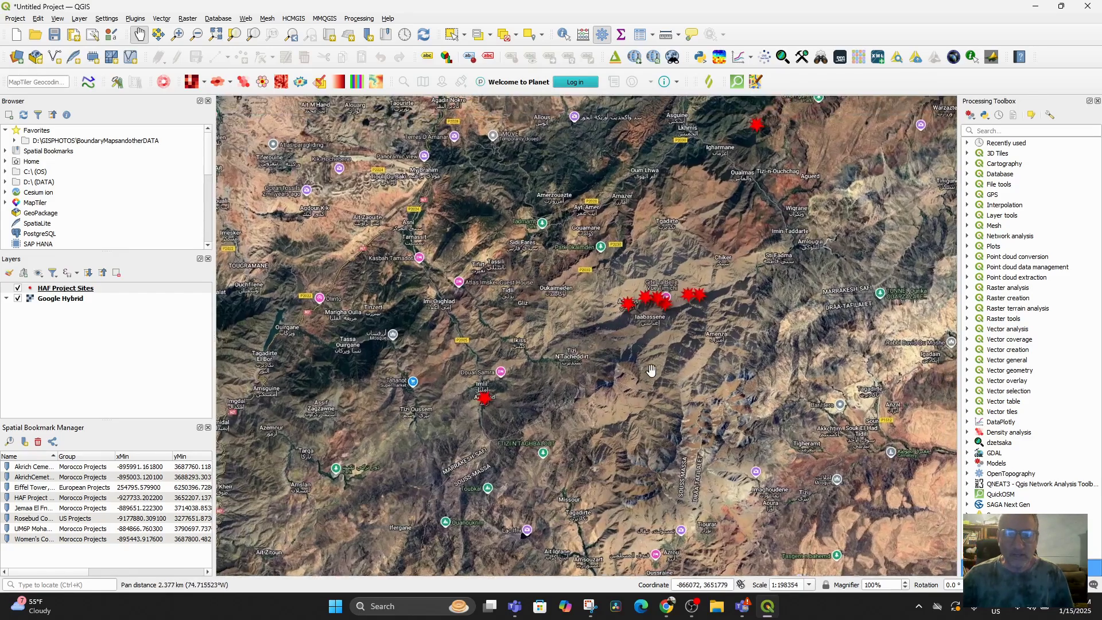
scroll(600, 400, up, 1)
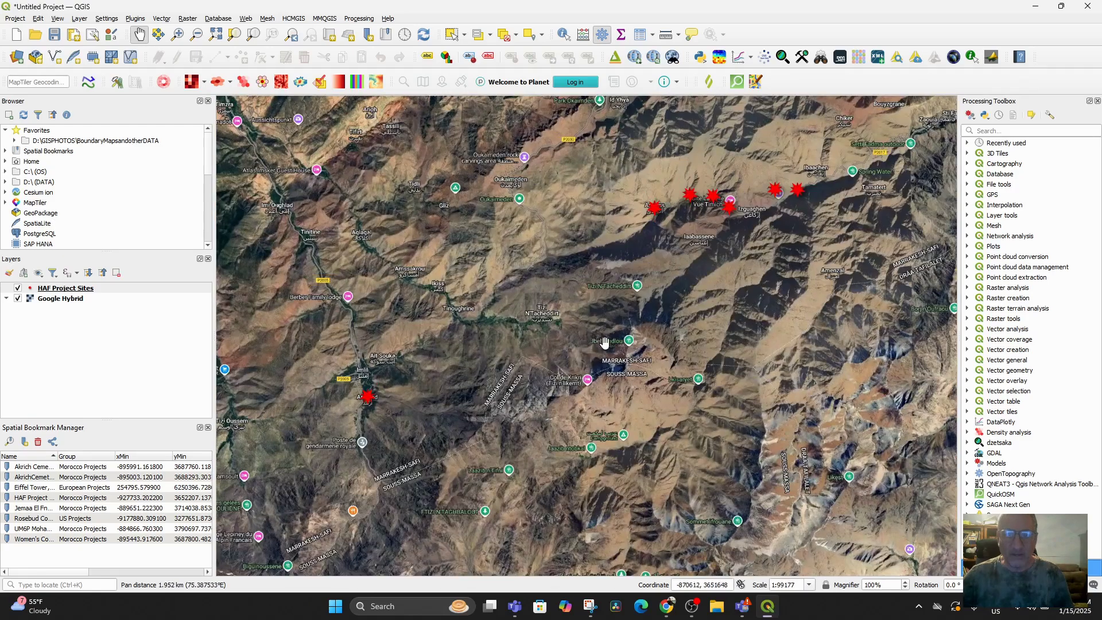
scroll(640, 366, down, 1)
drag(640, 366, 588, 402)
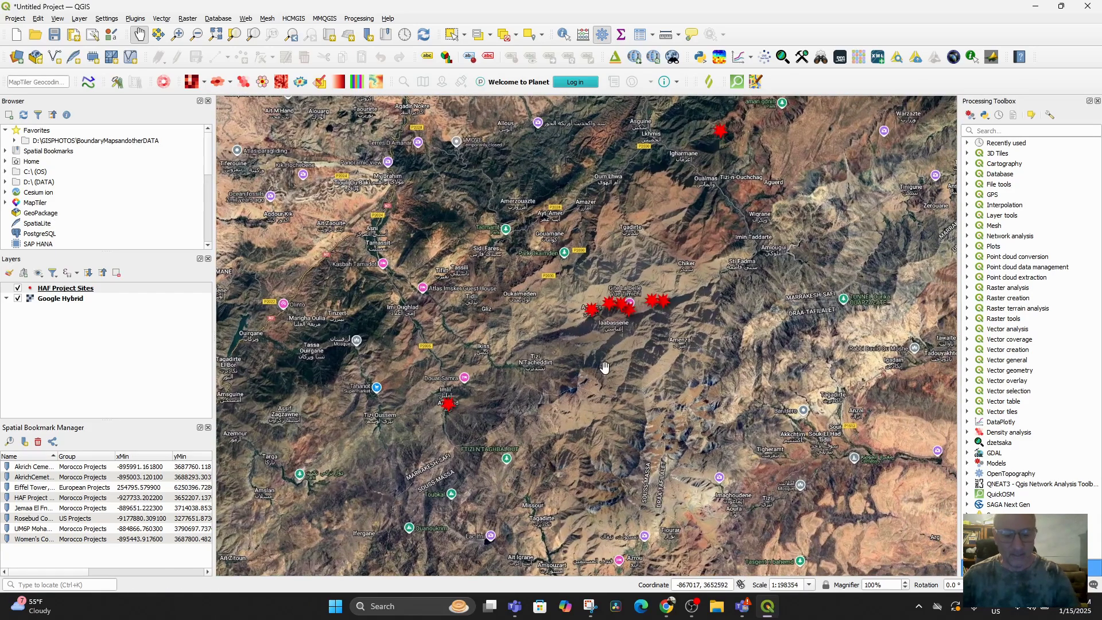
Open the OpenTopography DEM Downloader tool
key(alt+r)
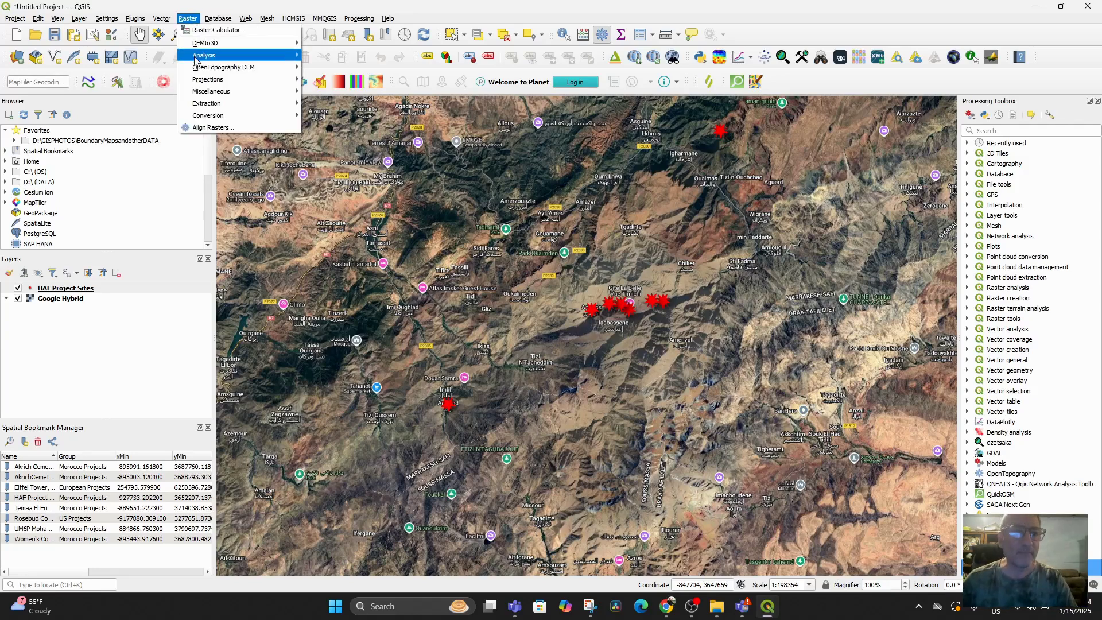
mouse_move(224, 68)
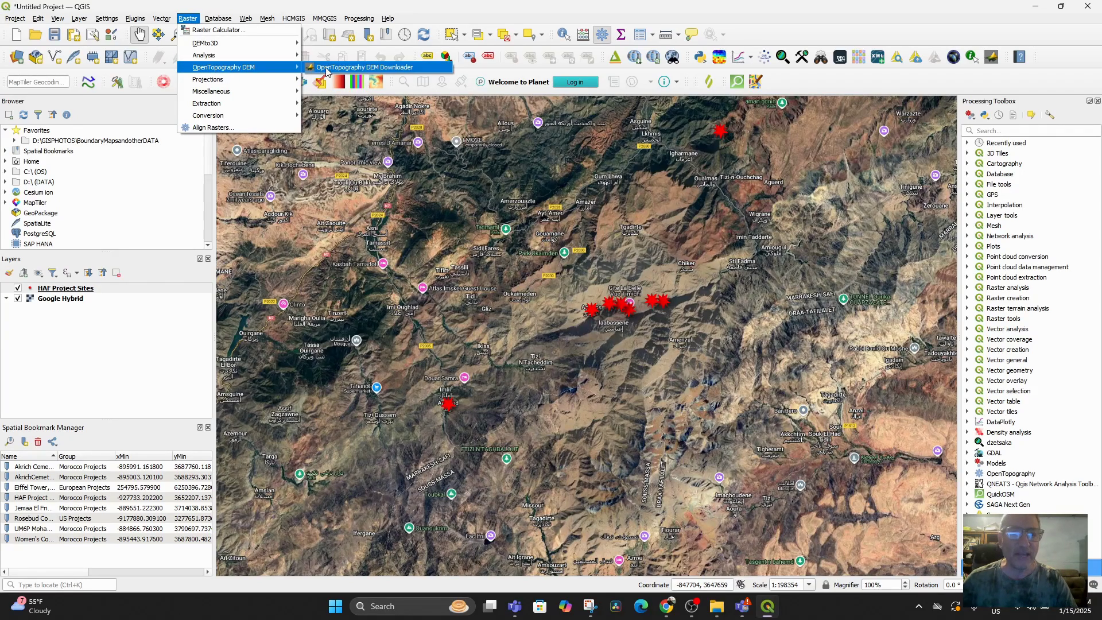
click(327, 68)
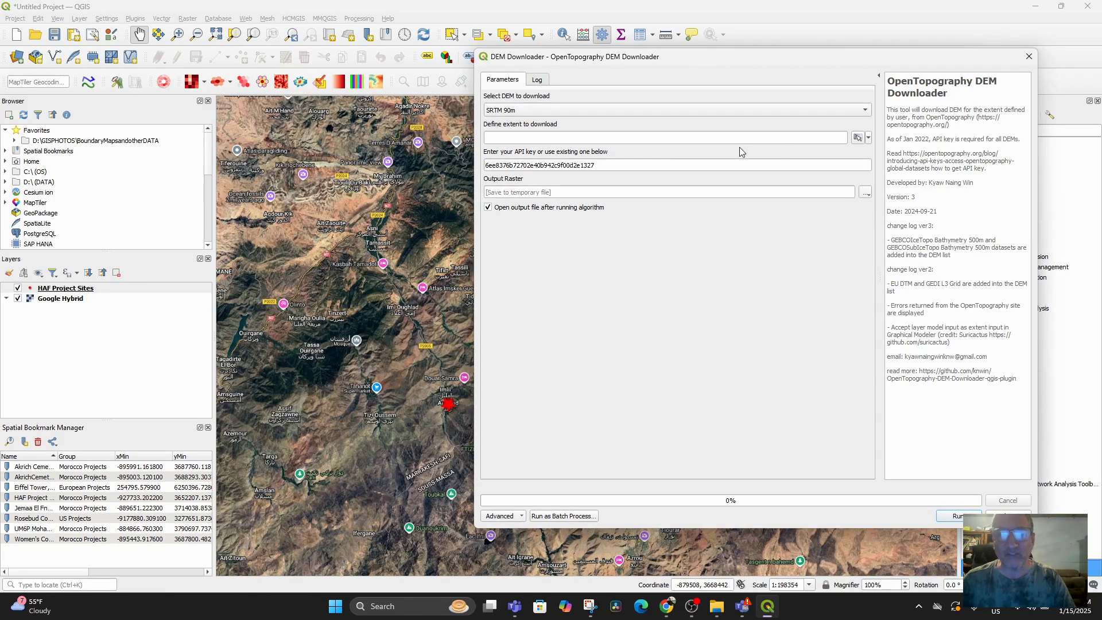
Try defining the download extent by drawing a rectangle on the map around the High Atlas project sites
click(869, 138)
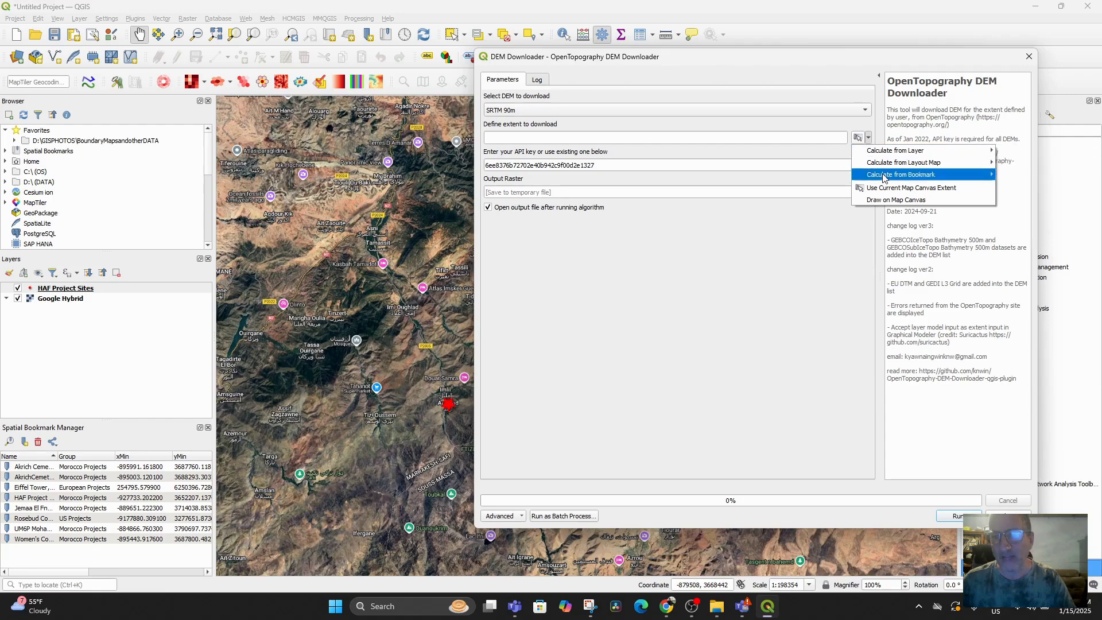
mouse_move(912, 178)
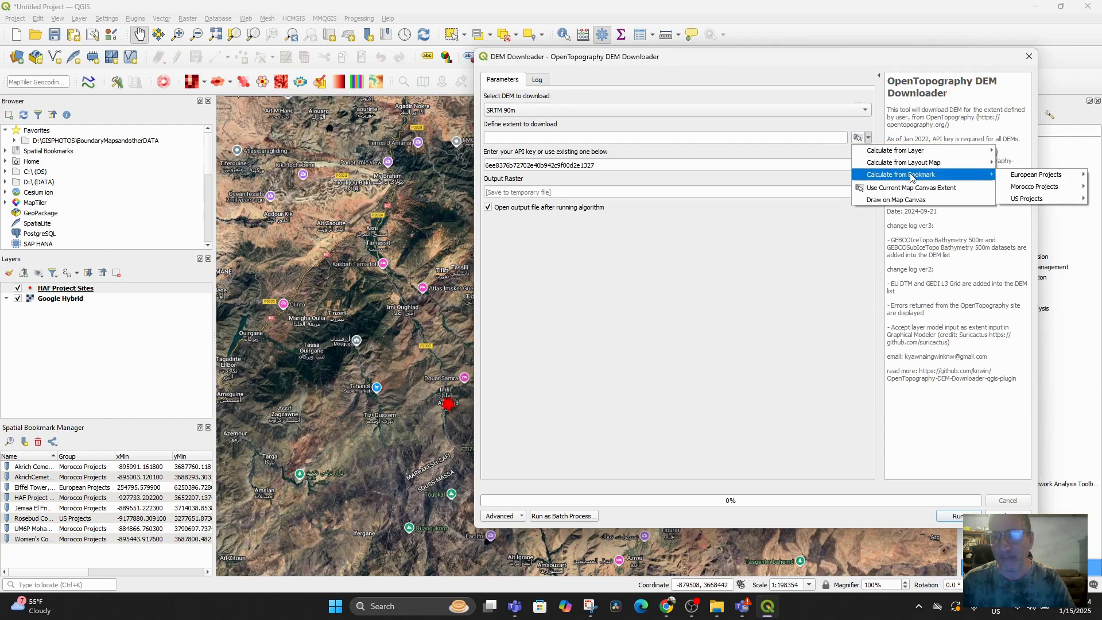
click(898, 201)
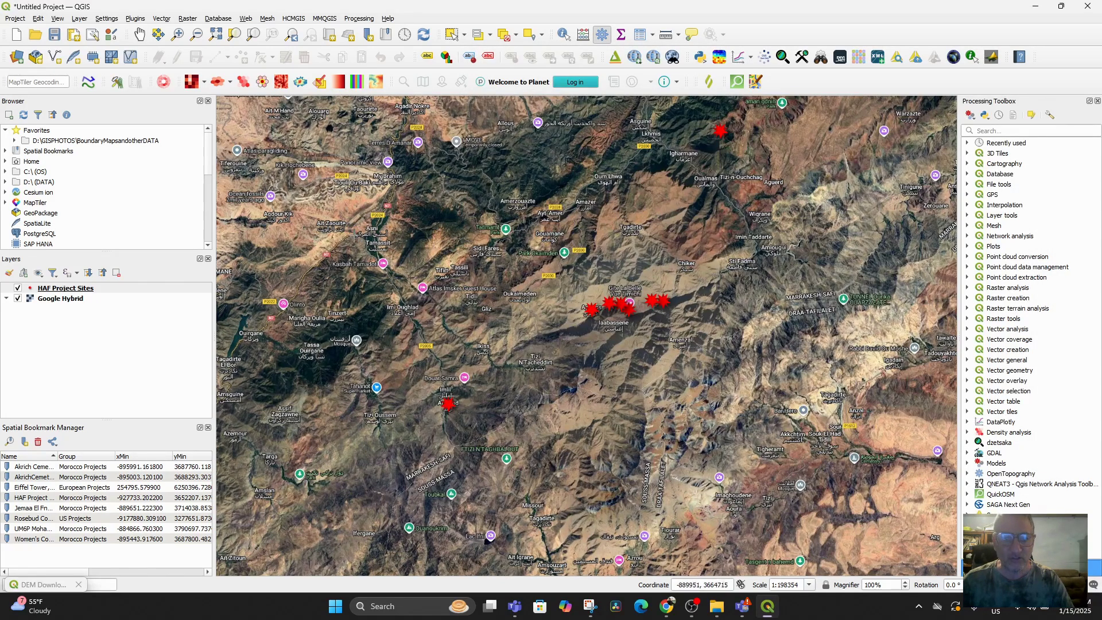
drag(343, 113, 471, 122)
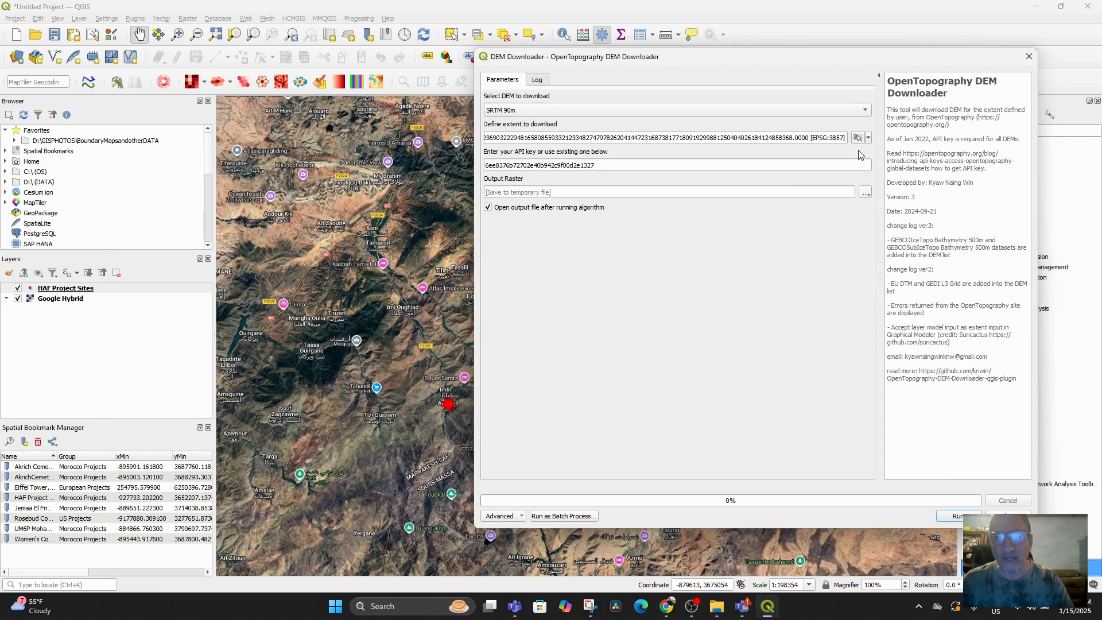
click(869, 138)
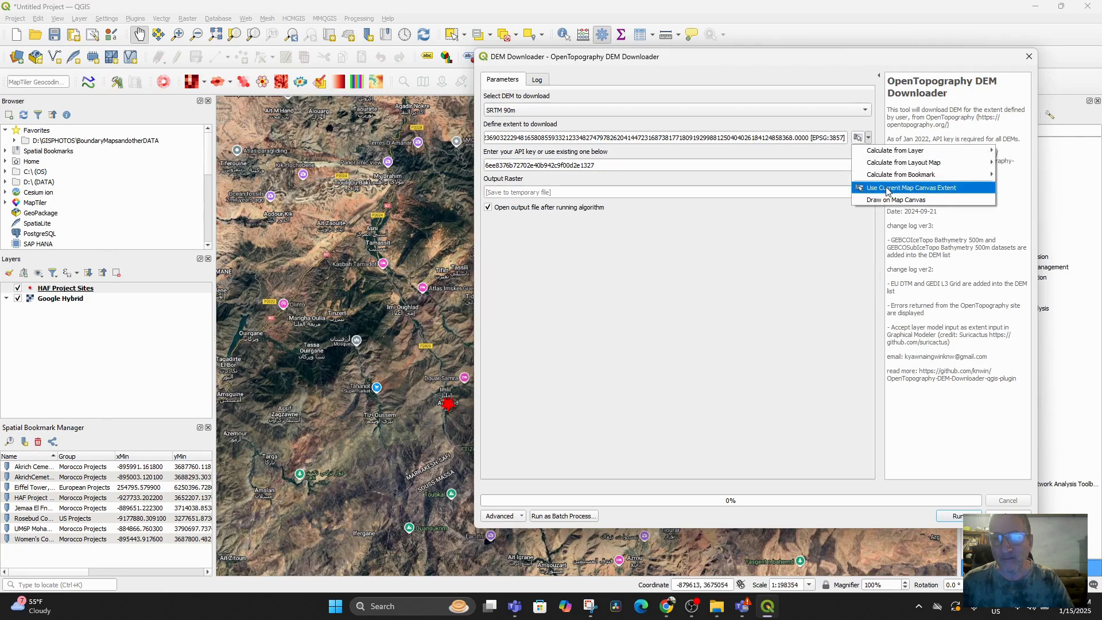
click(892, 198)
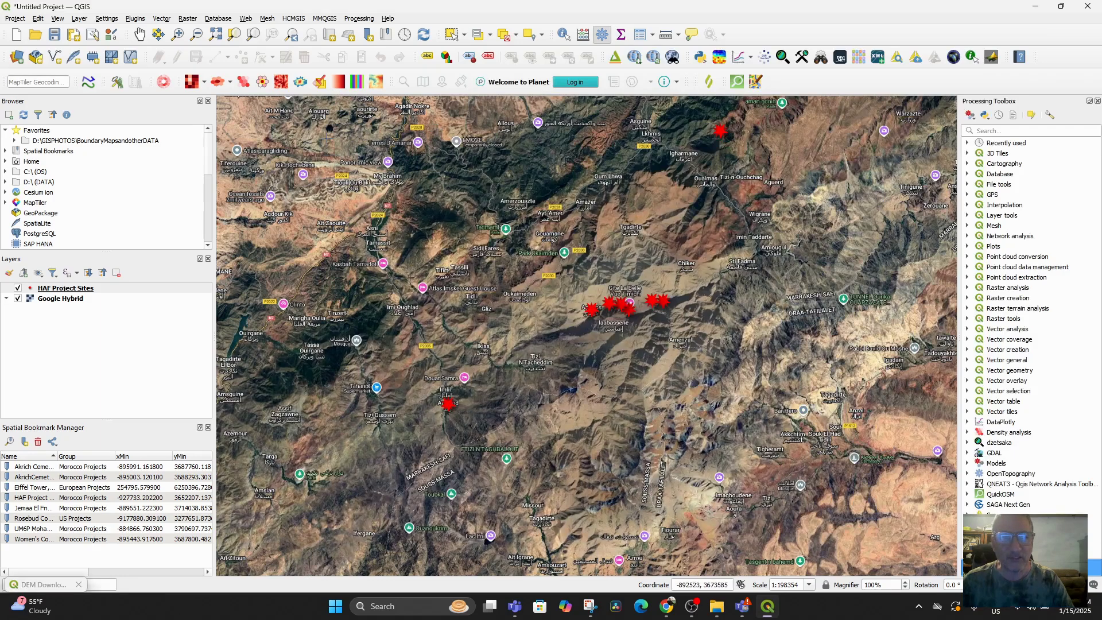
drag(317, 130, 879, 438)
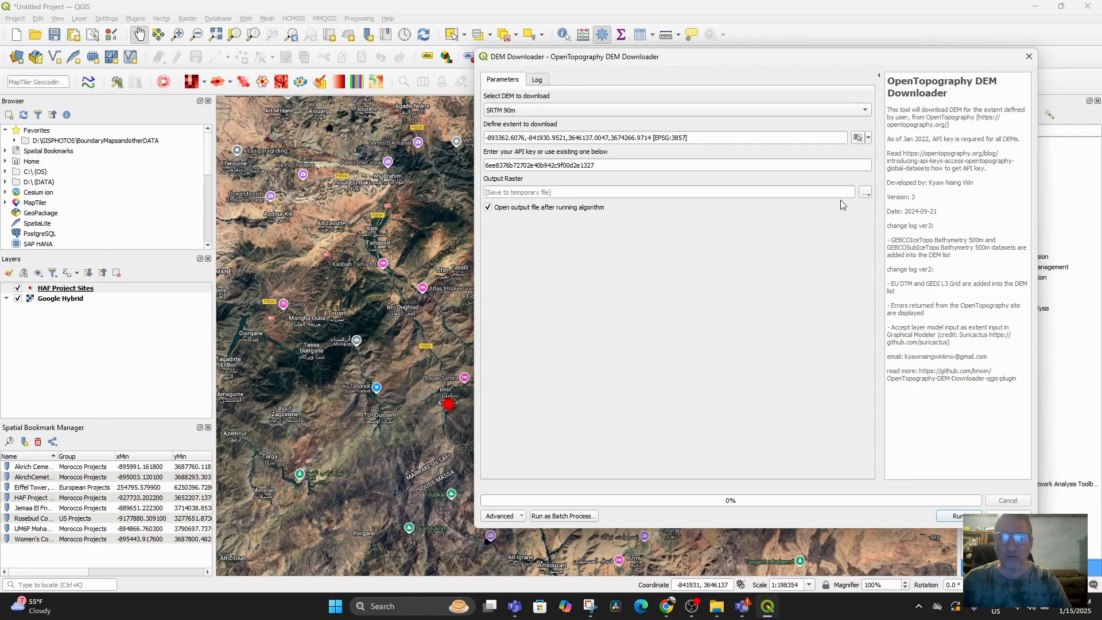
Set the download extent to the current map canvas and choose SRTM 30m as the DEM to download
click(869, 139)
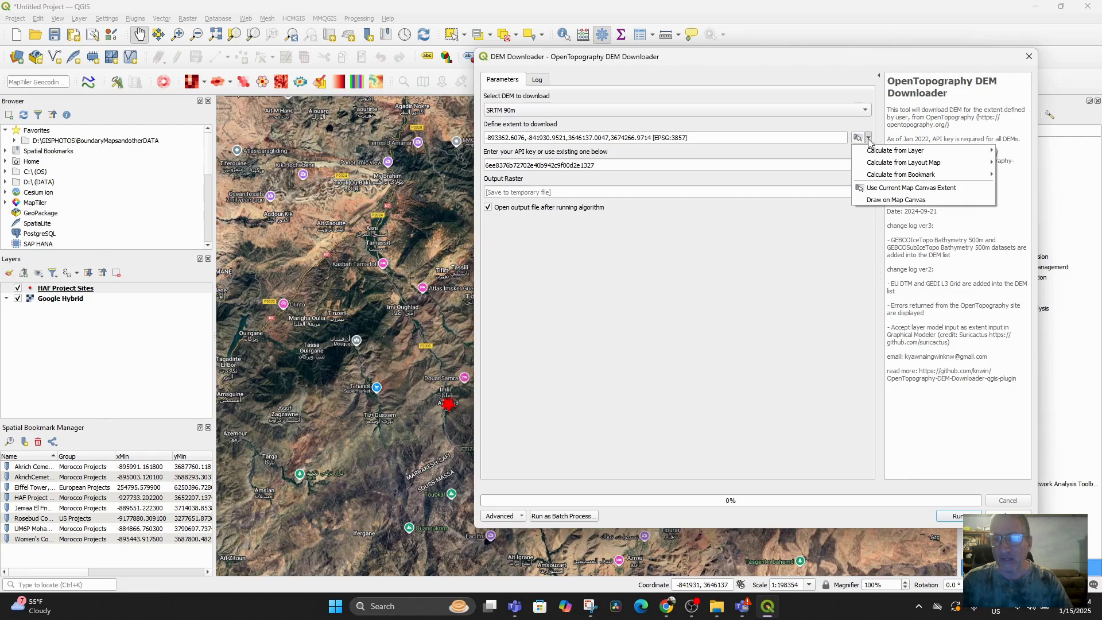
click(894, 189)
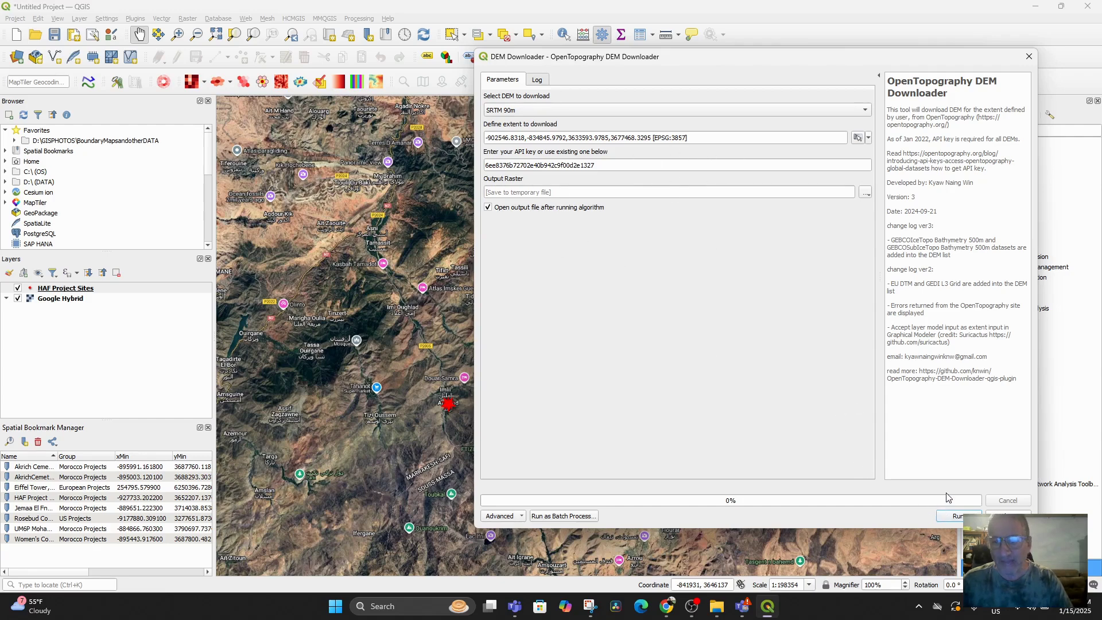
click(608, 114)
click(580, 121)
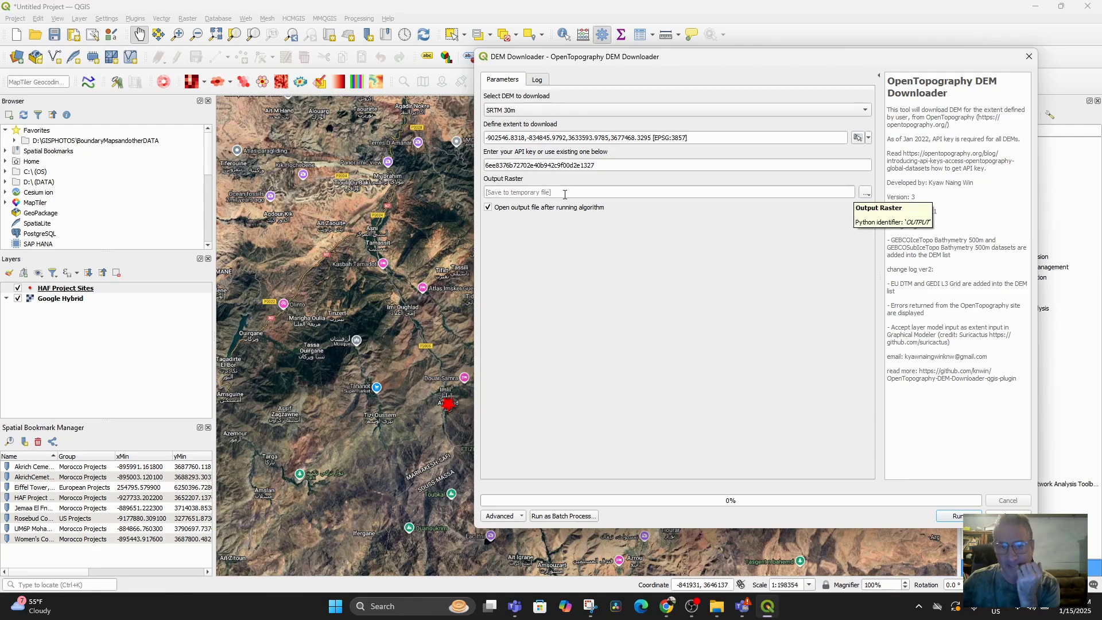
Set the output raster to an SDAT file named High Atlas Mountains DEM in GISPHOTOS > GIS for Climate Tutorial
click(864, 195)
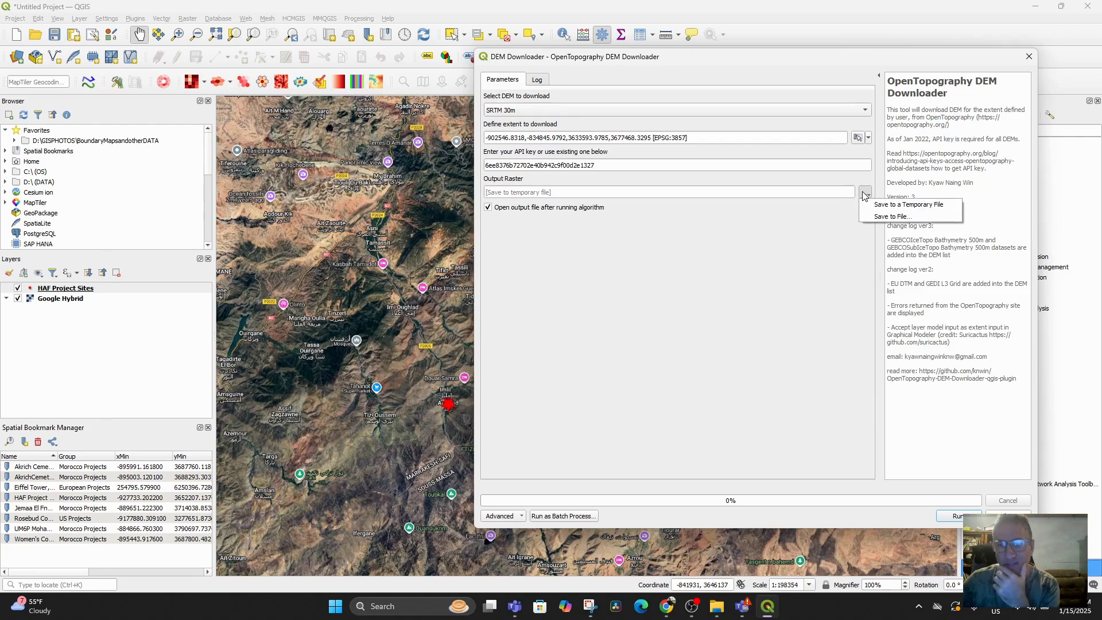
click(889, 217)
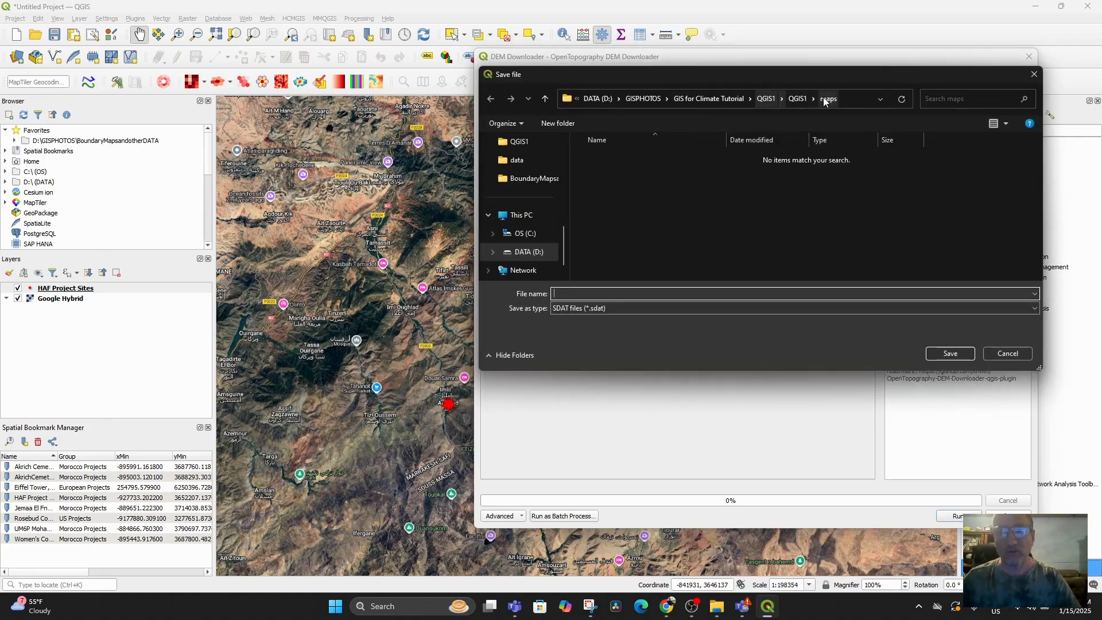
click(718, 99)
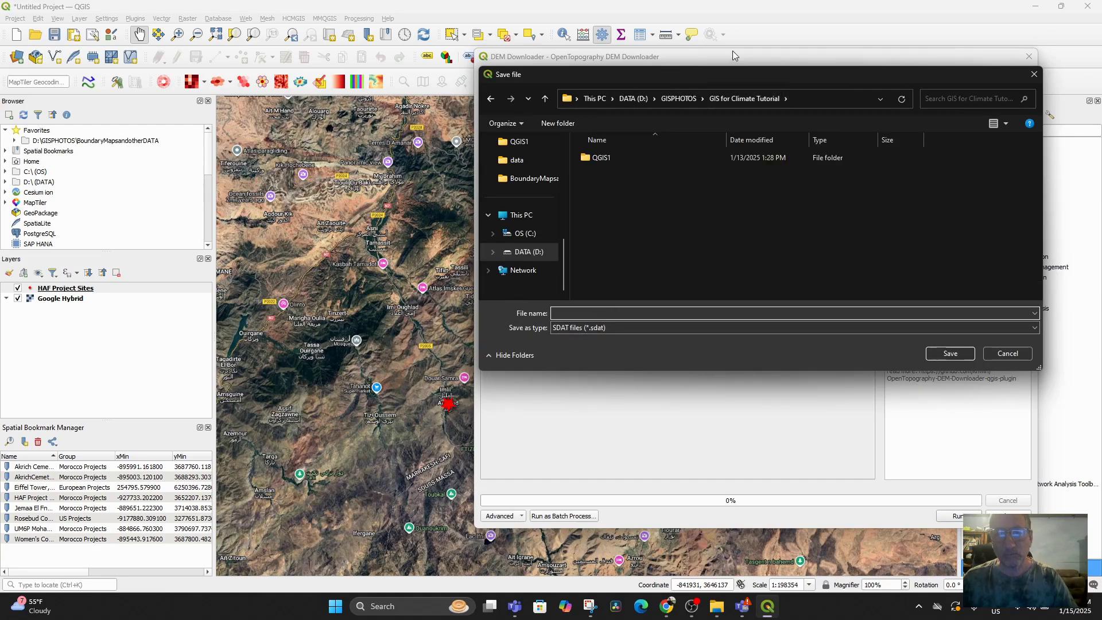
click(605, 312)
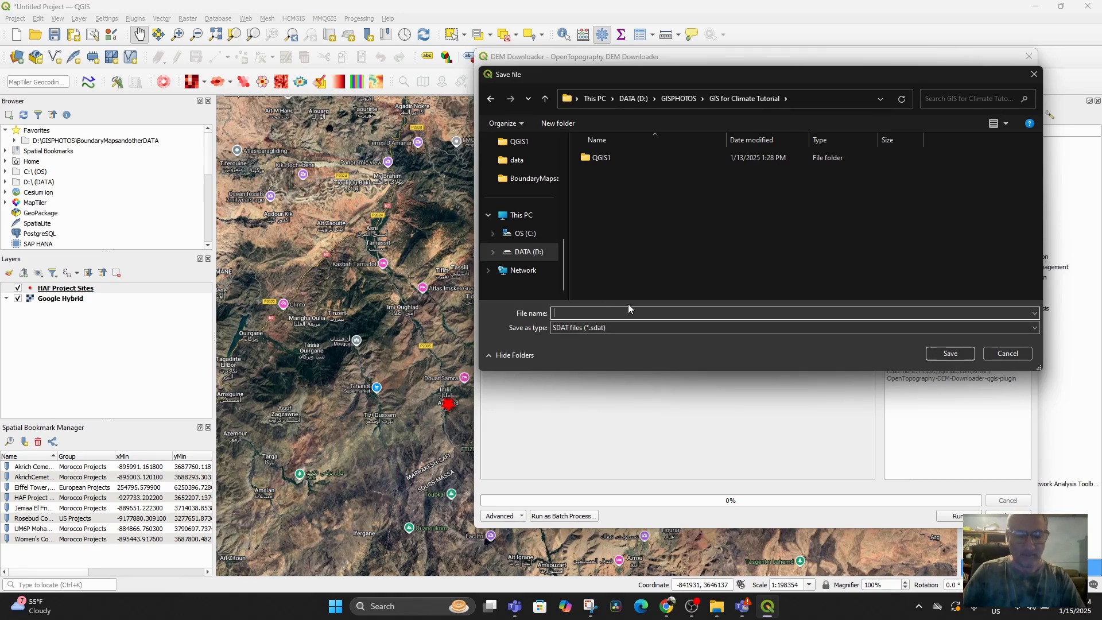
text(Hig)
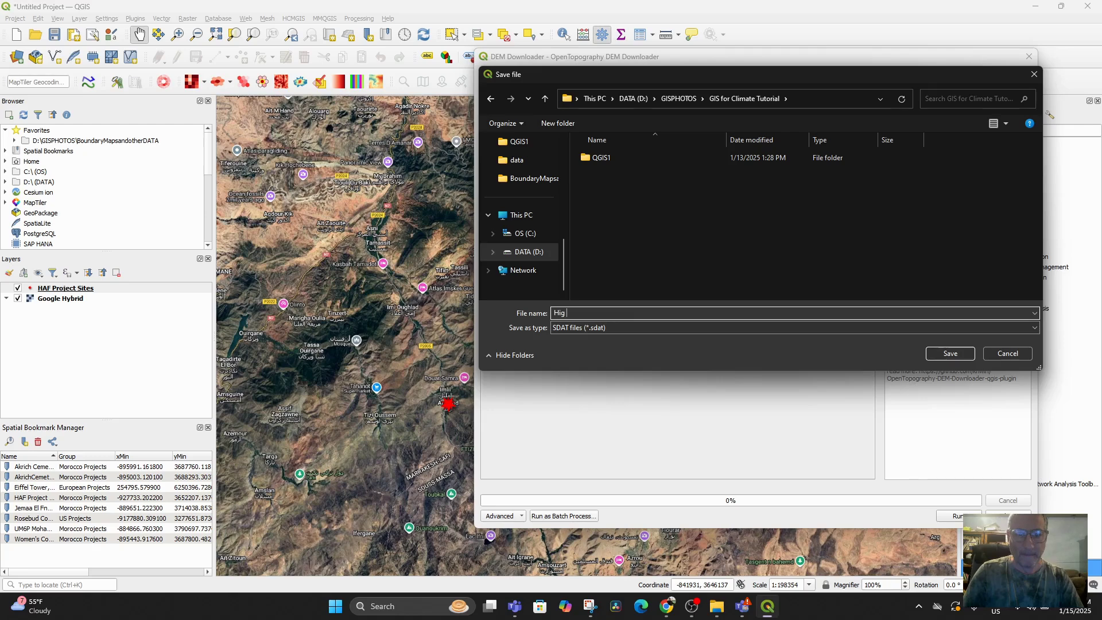
text(hhAtlas Mountains DEM)
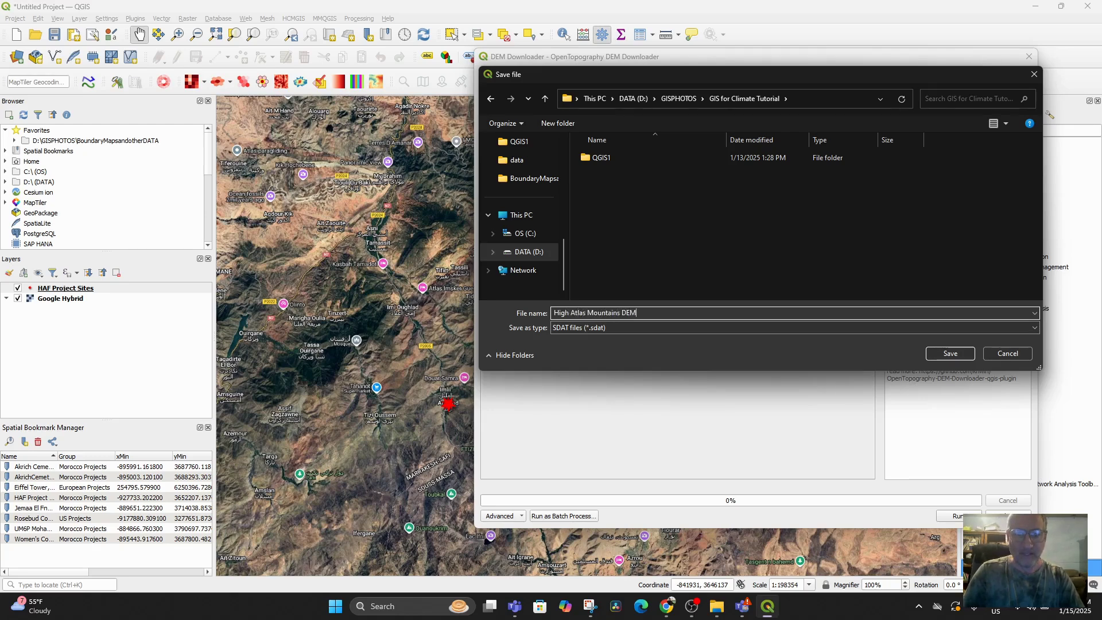
click(953, 354)
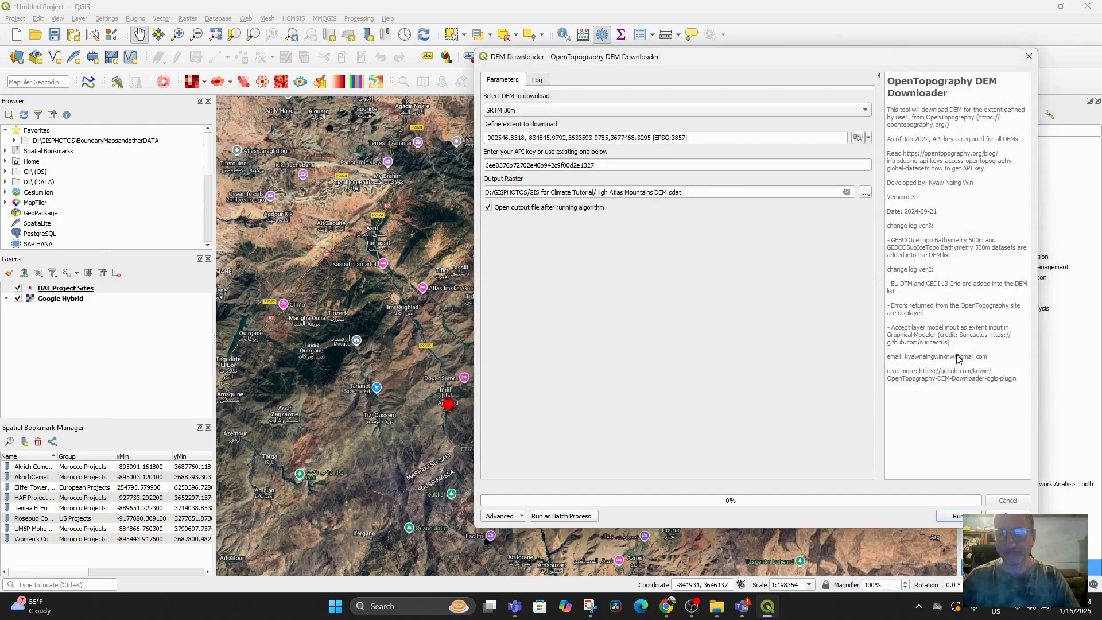
Run the DEM download, close the downloader and view the resulting raster against the surrounding project sites
click(957, 516)
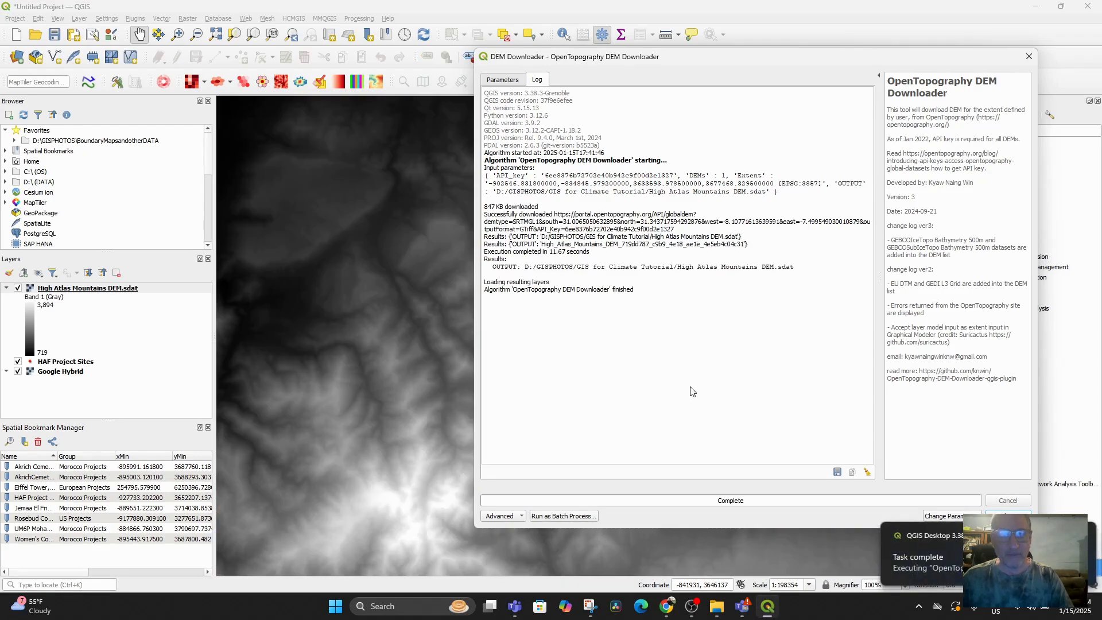
click(1028, 57)
scroll(642, 238, down, 2)
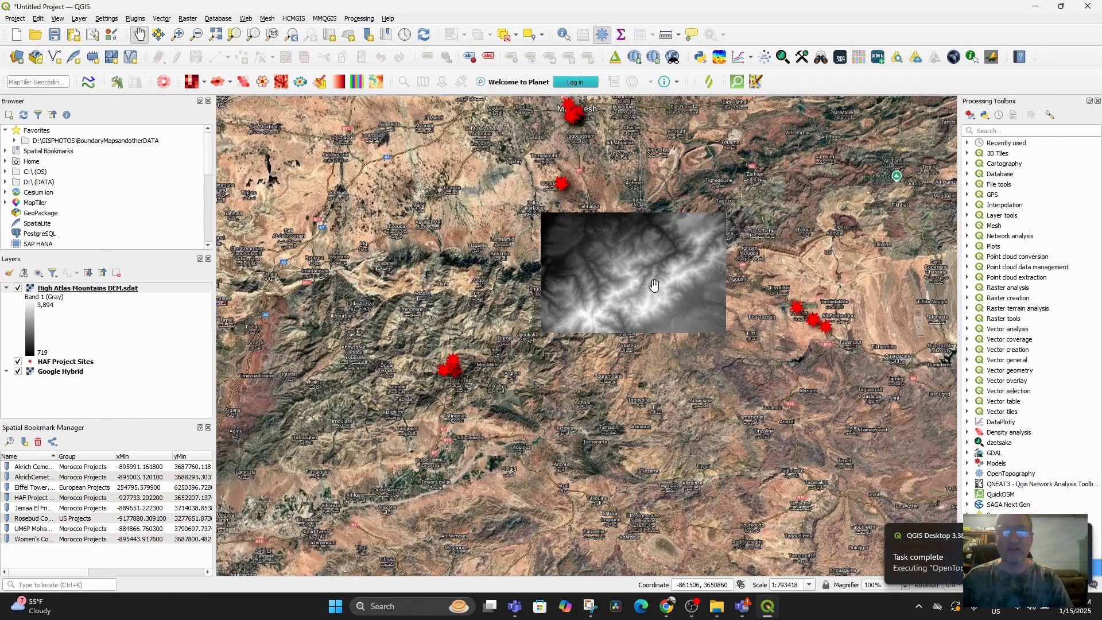
scroll(654, 285, down, 1)
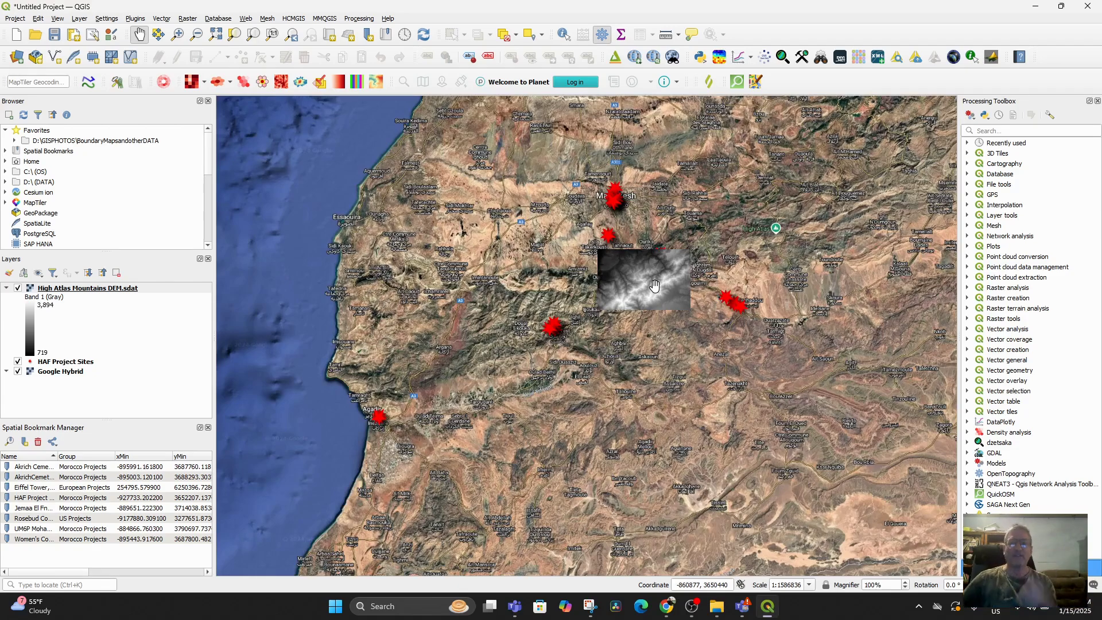
Examine the High Atlas Mountains DEM raster up close, hiding and reshowing the layer to compare it with the imagery beneath
scroll(624, 261, up, 1)
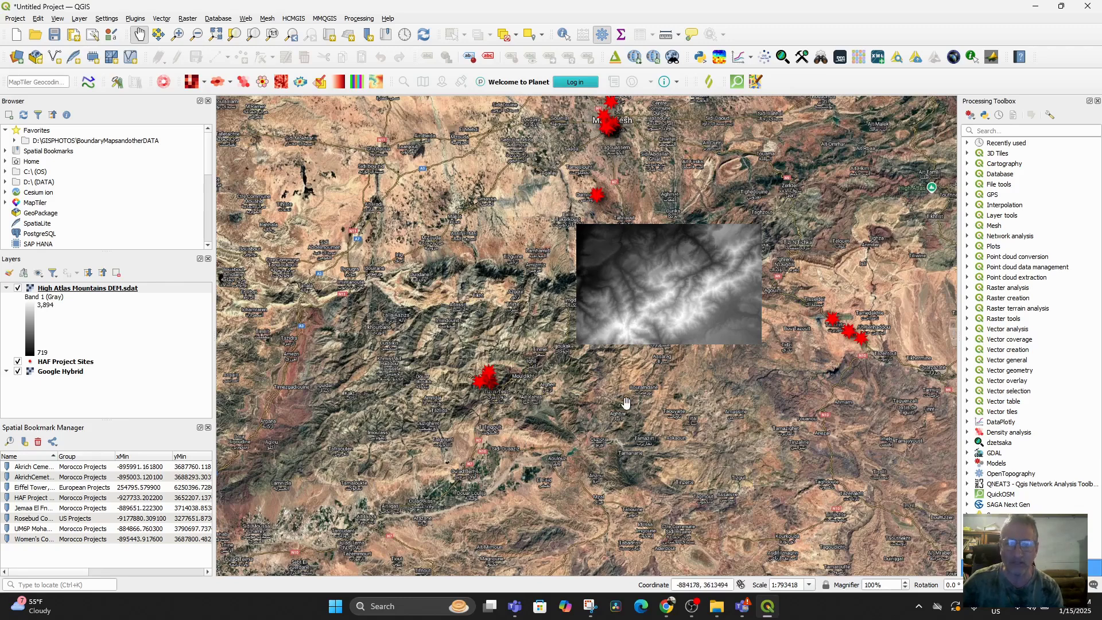
scroll(634, 454, up, 1)
drag(641, 426, 600, 552)
drag(668, 330, 664, 394)
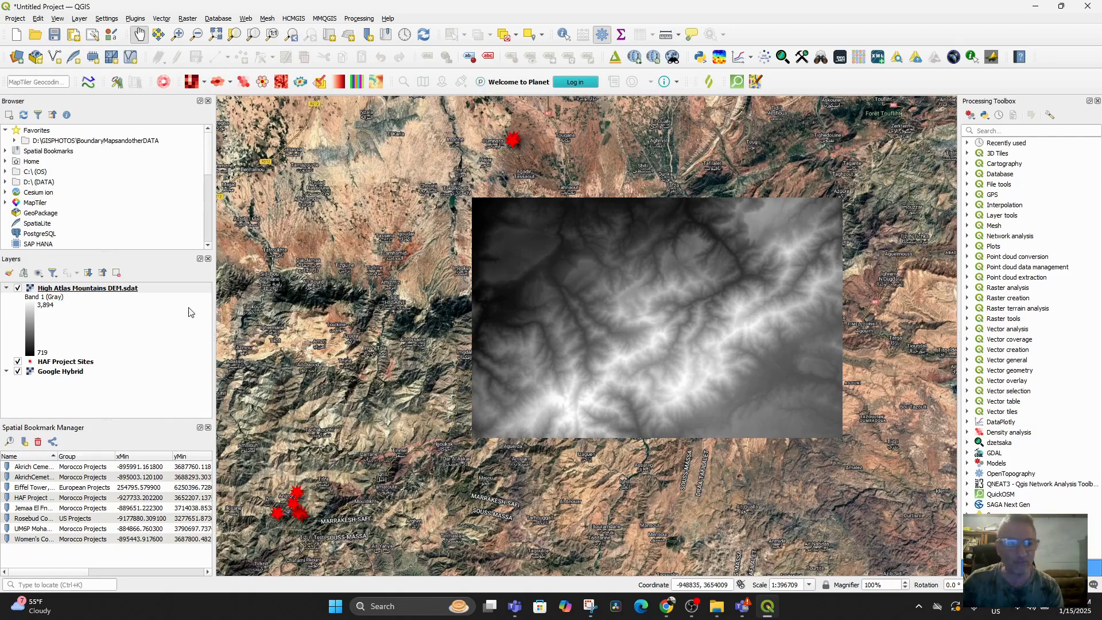
click(17, 289)
click(18, 289)
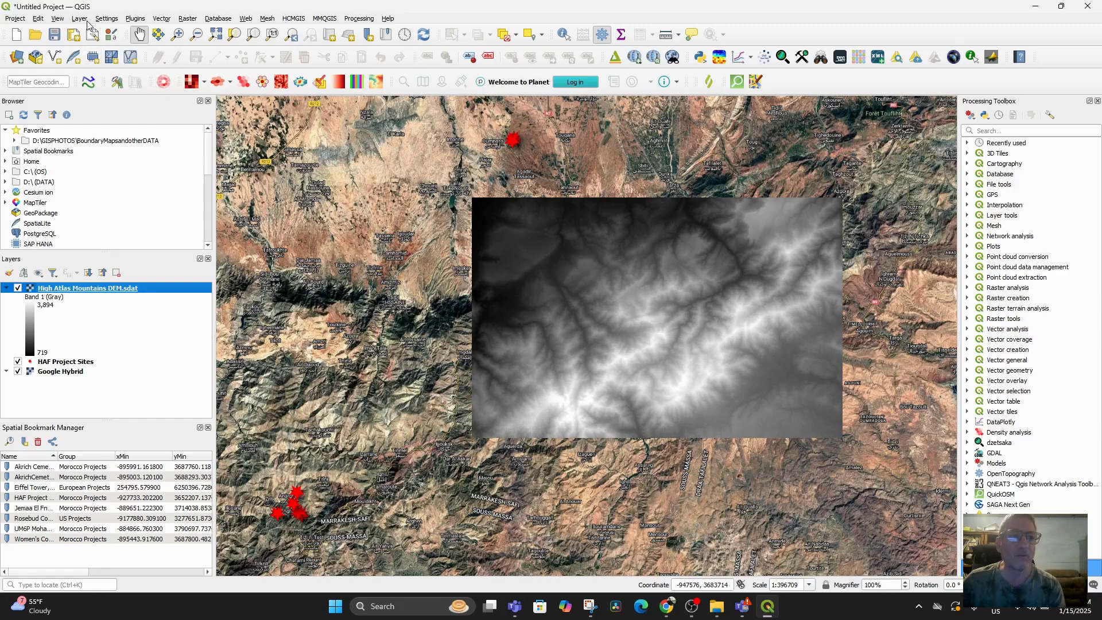
Open a new 3D map view of the project, maximize it and tilt it to view the DEM area obliquely
click(54, 20)
mouse_move(80, 43)
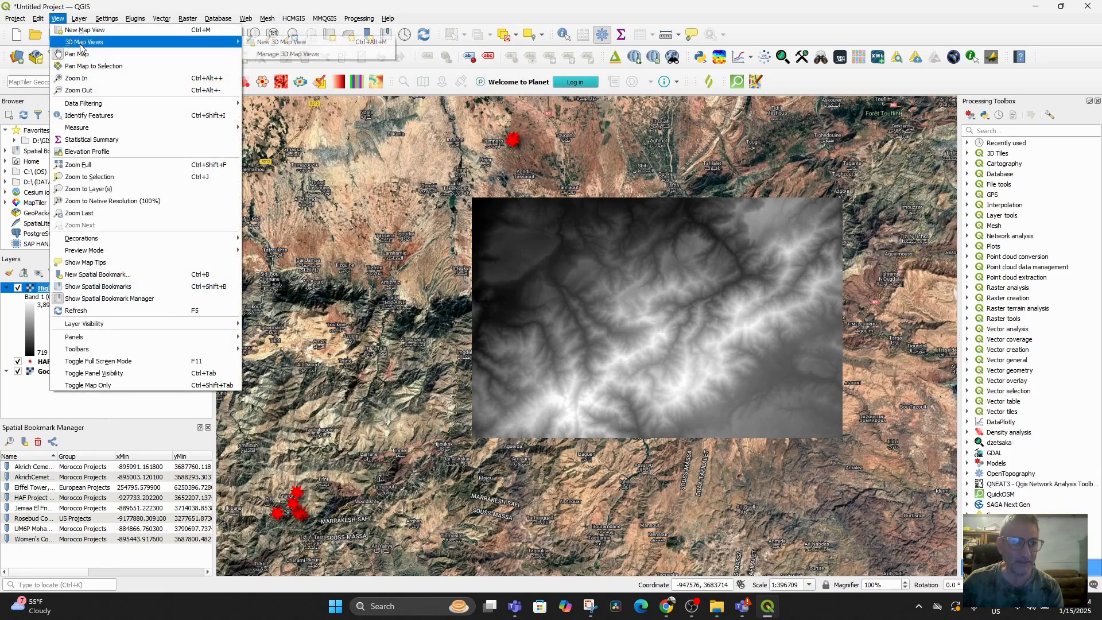
click(297, 44)
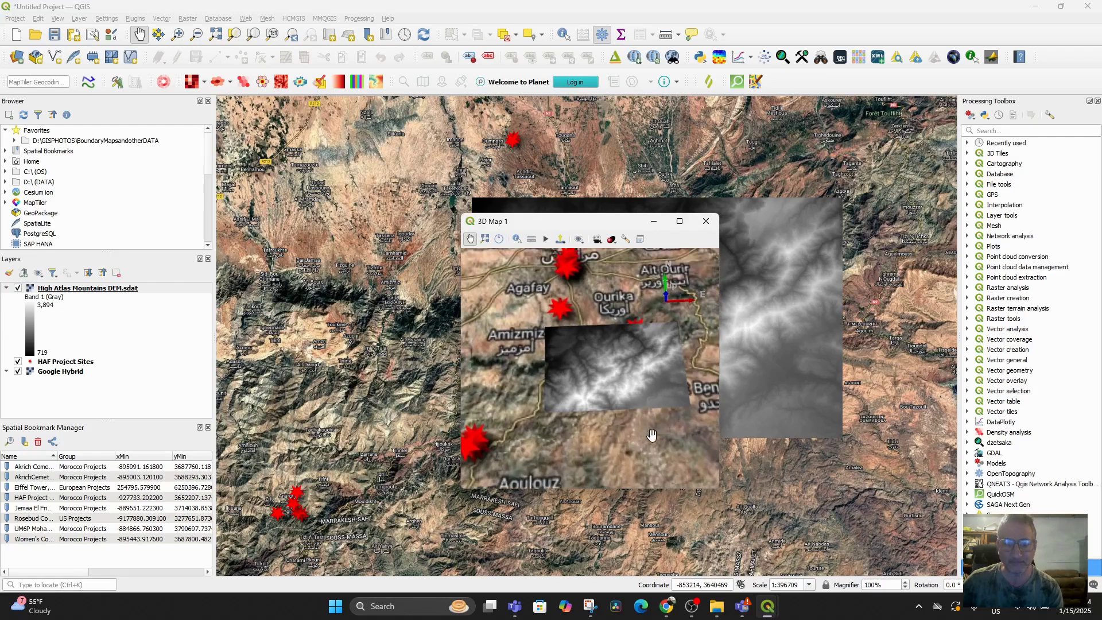
middle_drag(648, 442, 615, 410)
scroll(616, 410, up, 5)
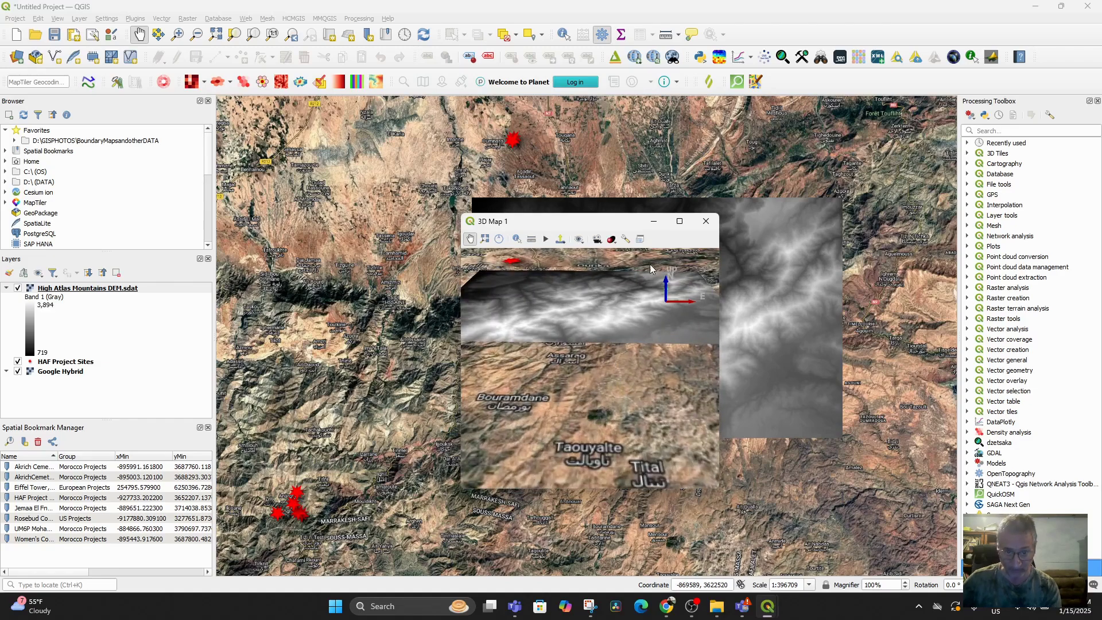
click(680, 221)
mouse_move(609, 316)
middle_down()
mouse_move(640, 505)
mouse_move(635, 315)
mouse_move(626, 317)
middle_up()
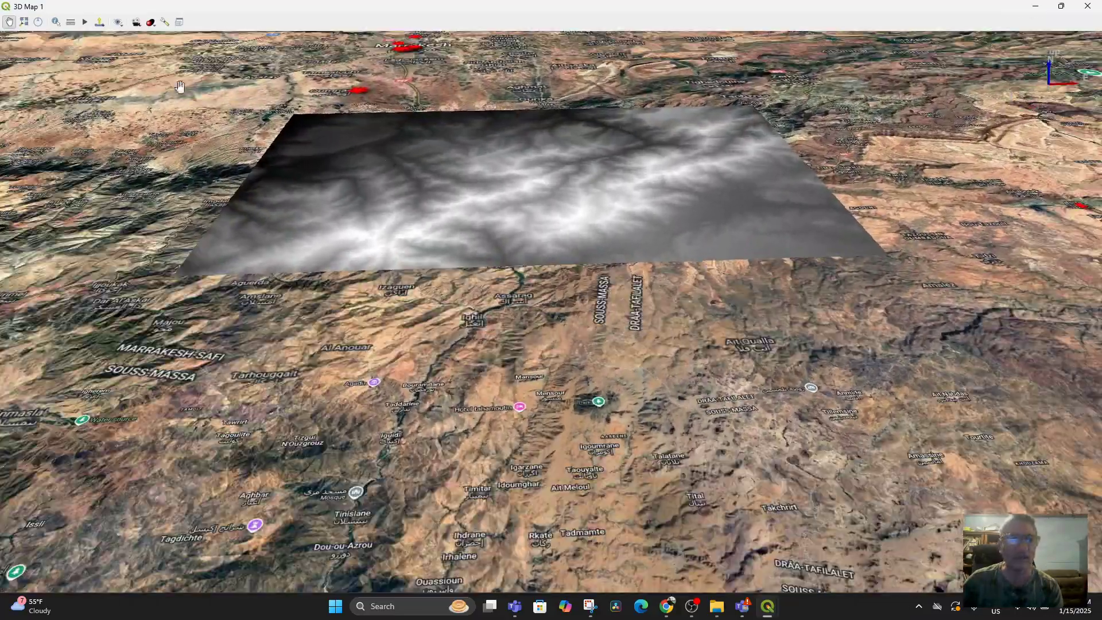
Set the 3D map's terrain type to DEM (Raster Layer) with High Atlas Mountains DEM.sdat as elevation, and apply it
click(165, 23)
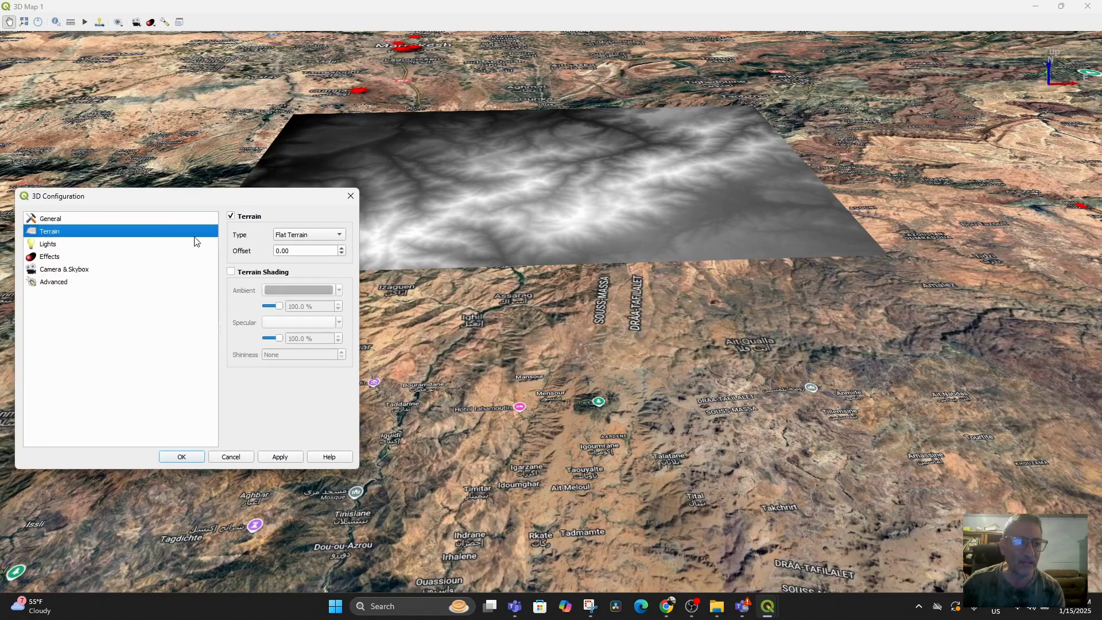
click(80, 221)
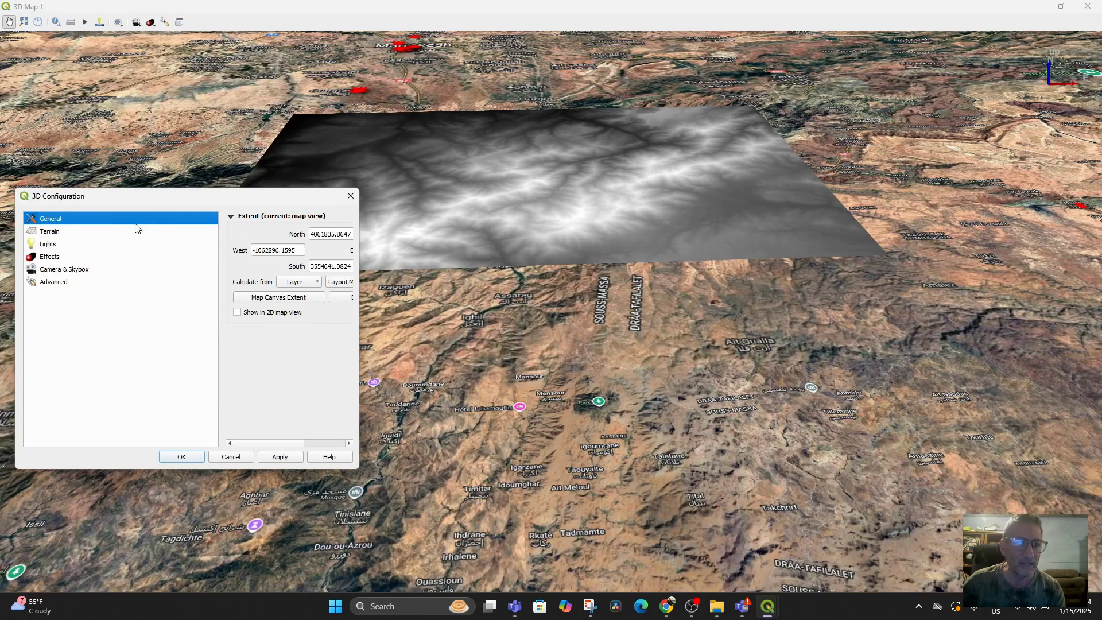
click(86, 234)
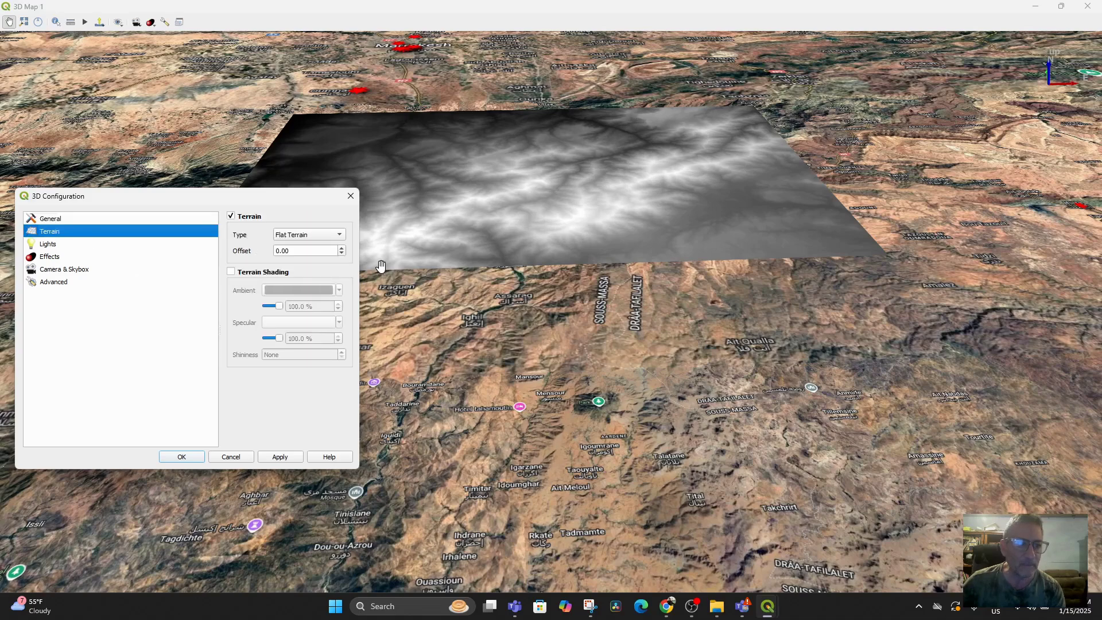
click(340, 235)
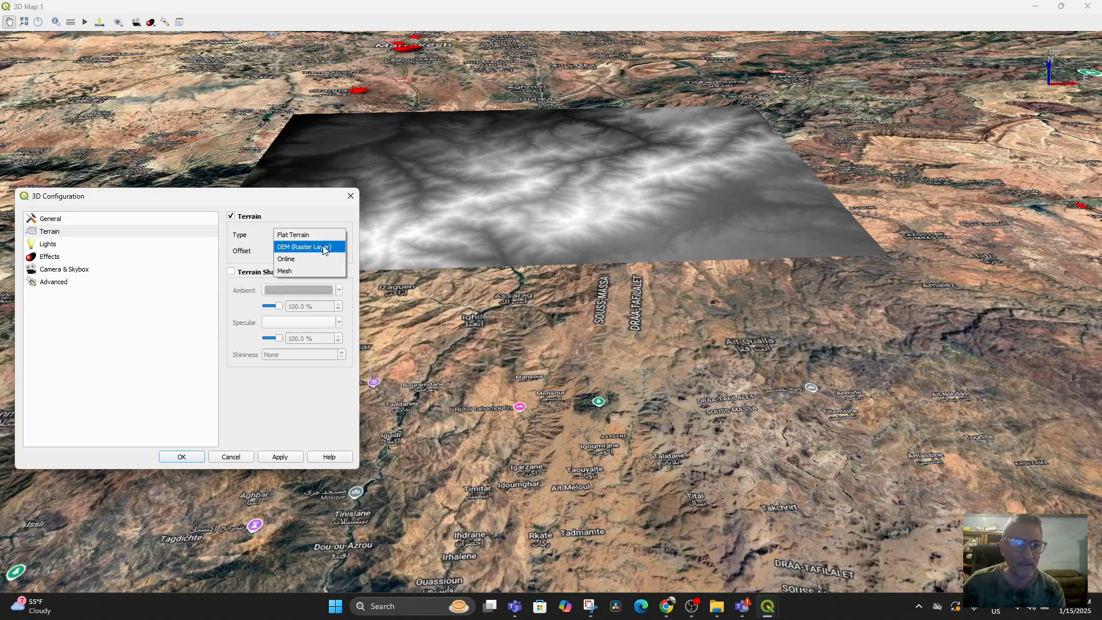
click(322, 247)
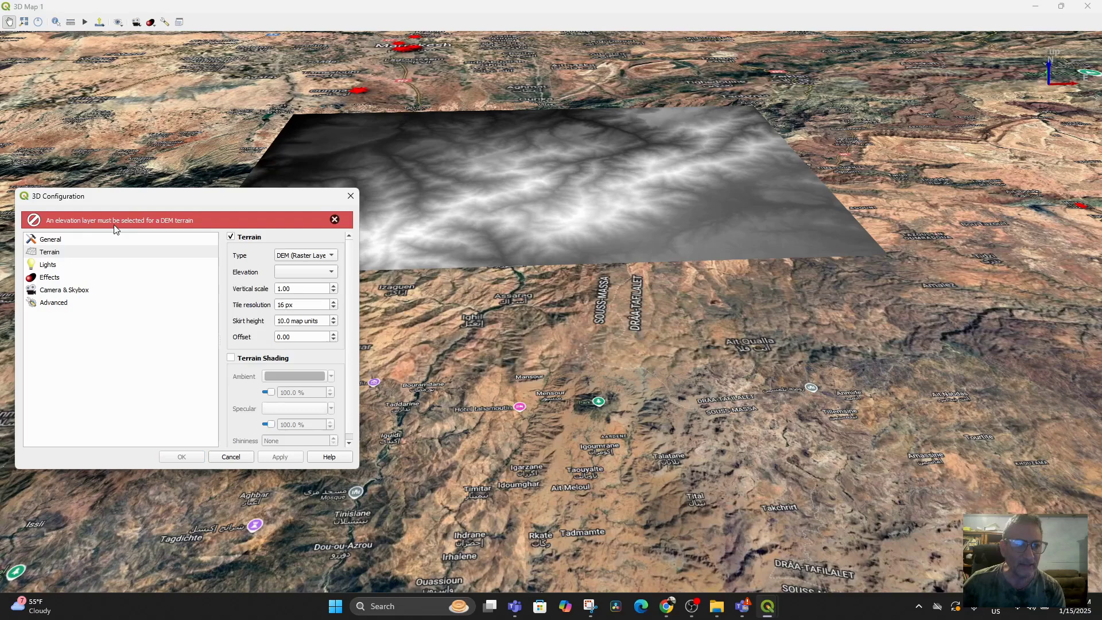
click(329, 274)
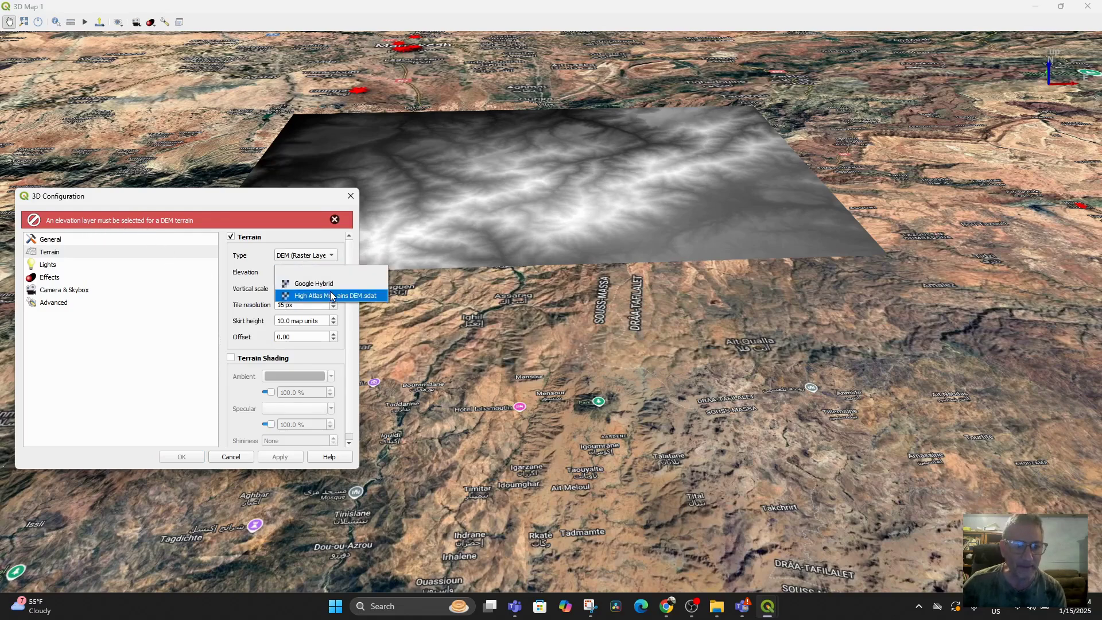
click(330, 296)
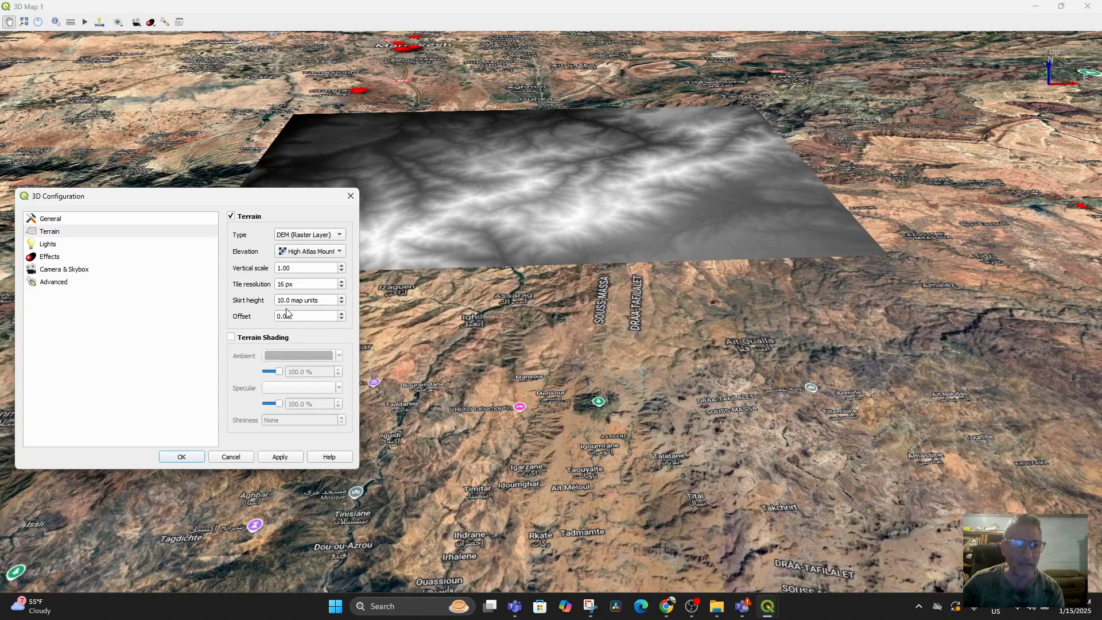
click(278, 458)
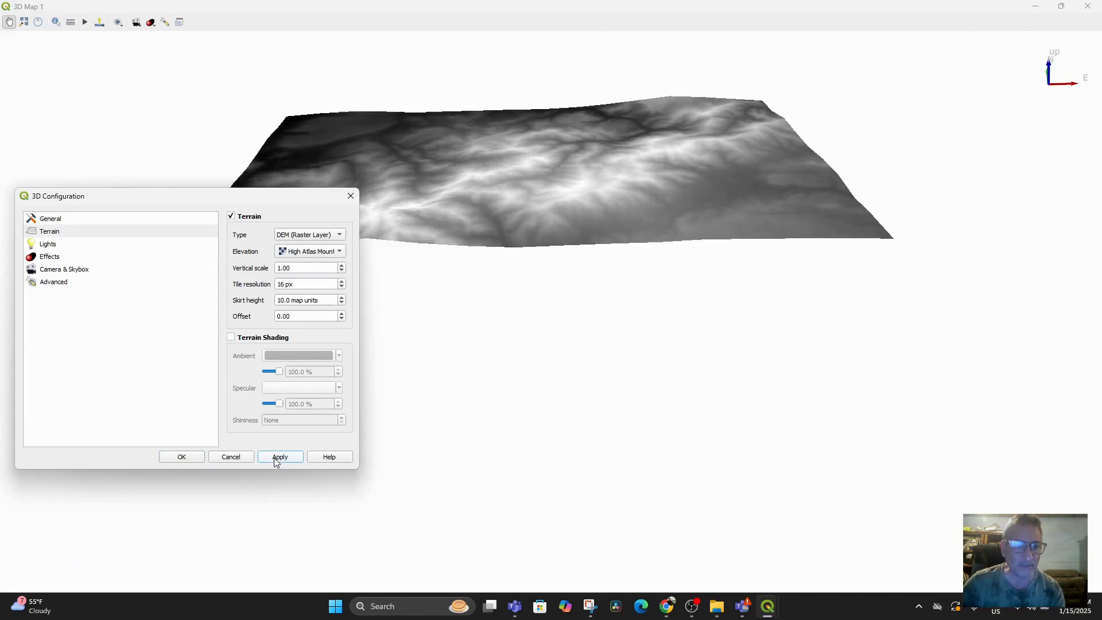
drag(629, 305, 575, 147)
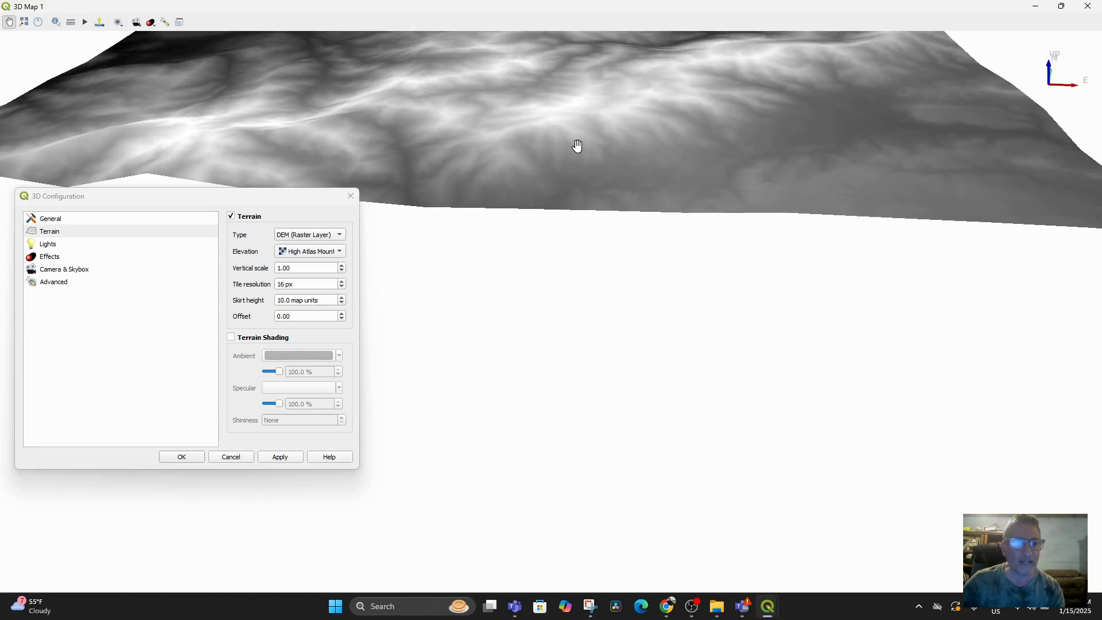
Keep the DEM (Raster Layer) terrain type and enable terrain shading for the 3D map
click(55, 233)
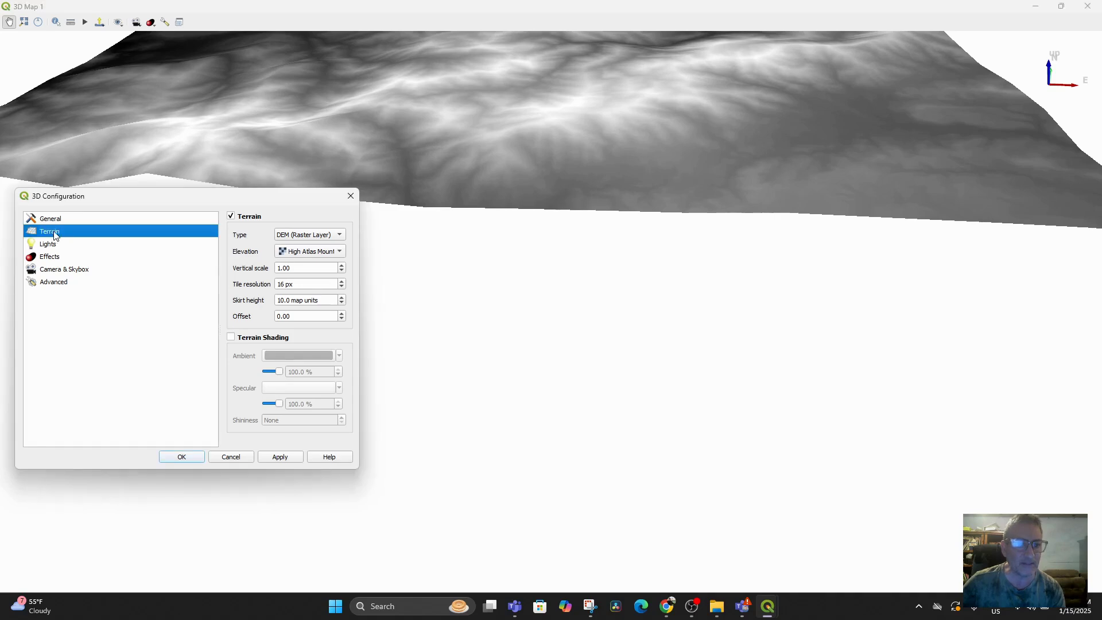
click(341, 235)
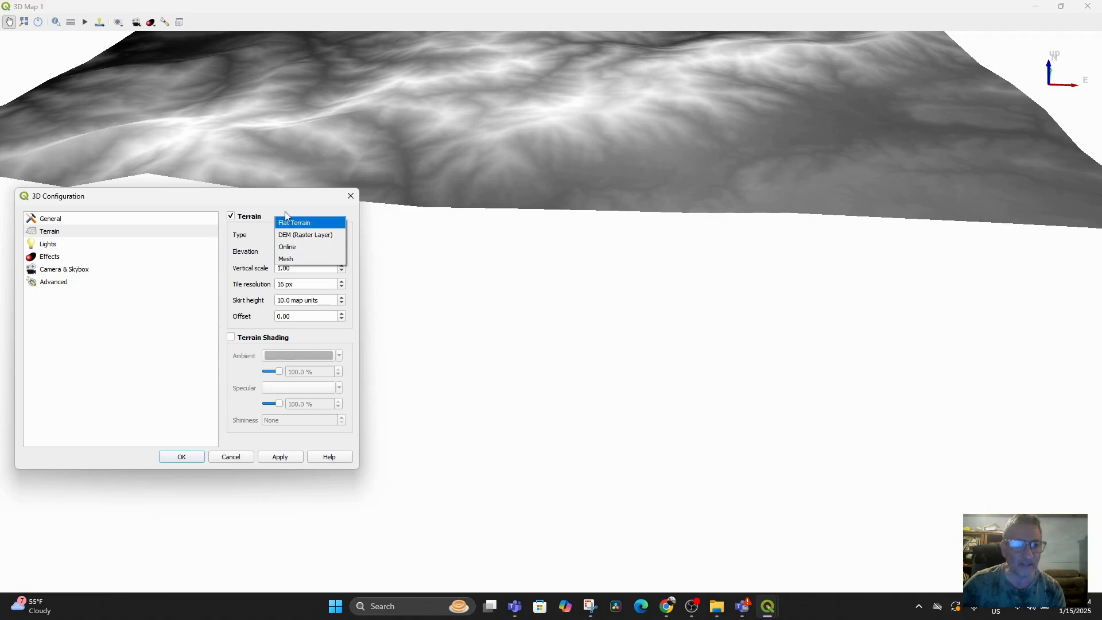
key(Return)
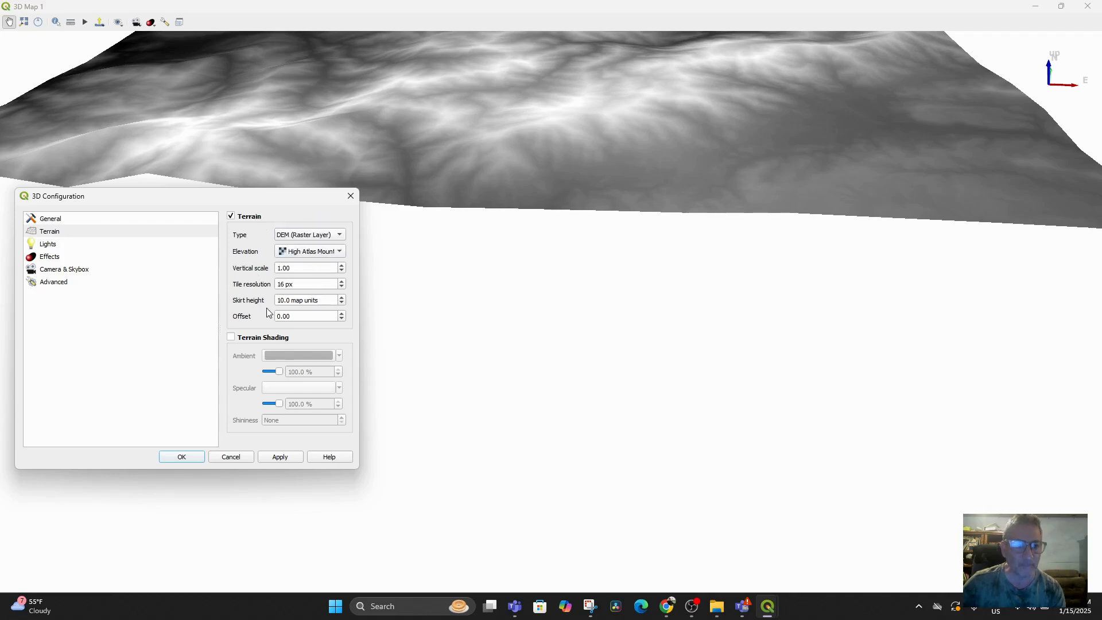
click(272, 459)
click(231, 338)
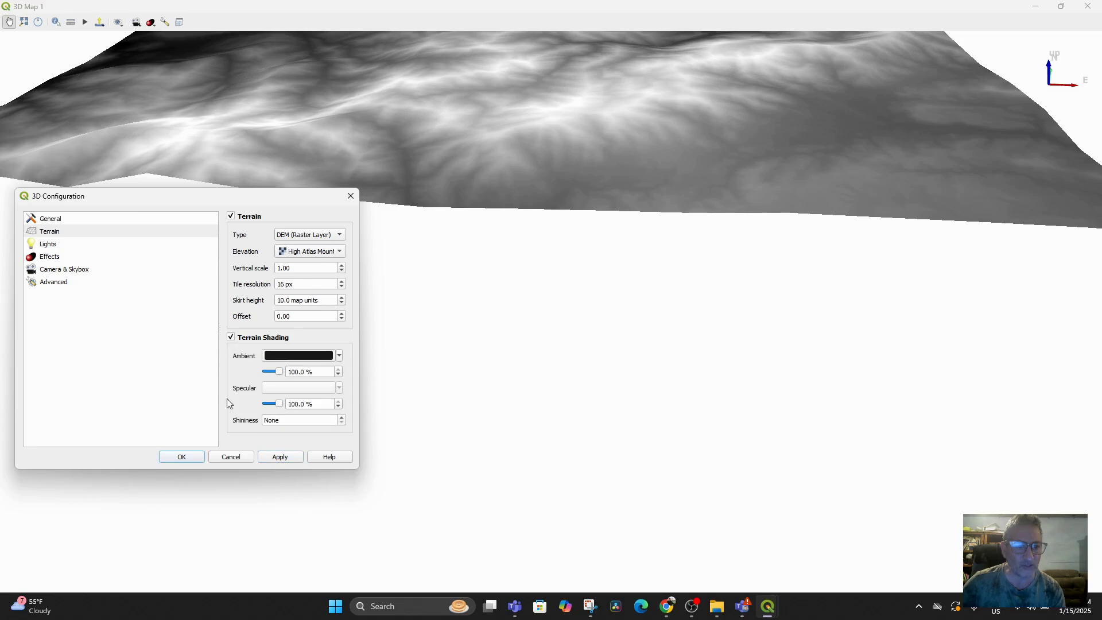
click(182, 457)
middle_drag(345, 277, 342, 327)
Return to the main map and move the High Atlas Mountains DEM layer below Google Hybrid in the layer order
click(1039, 8)
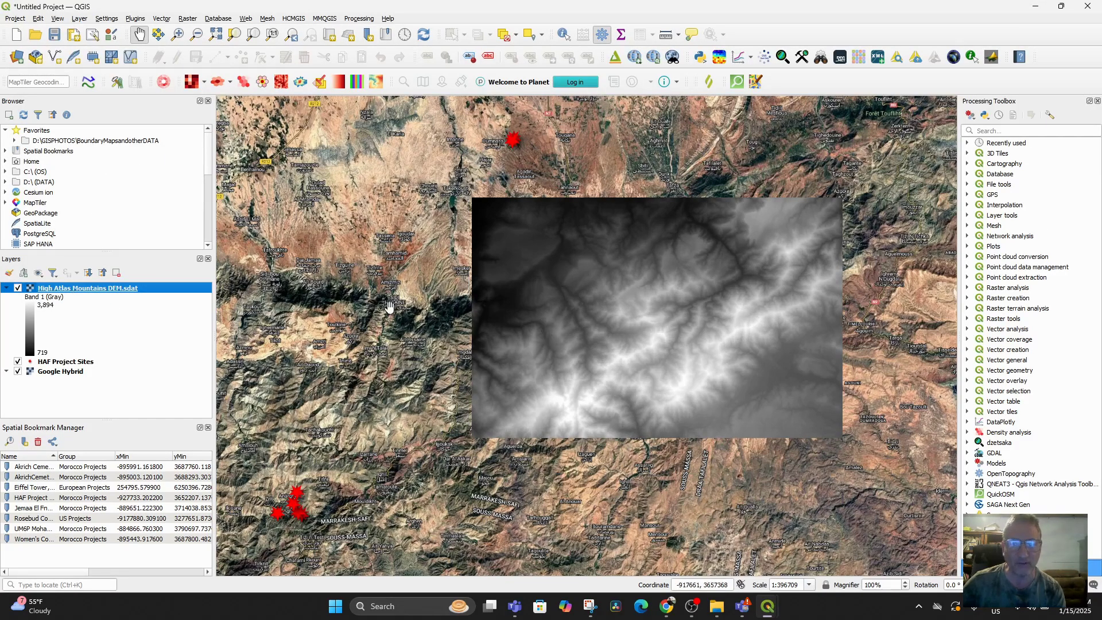
drag(49, 294, 47, 389)
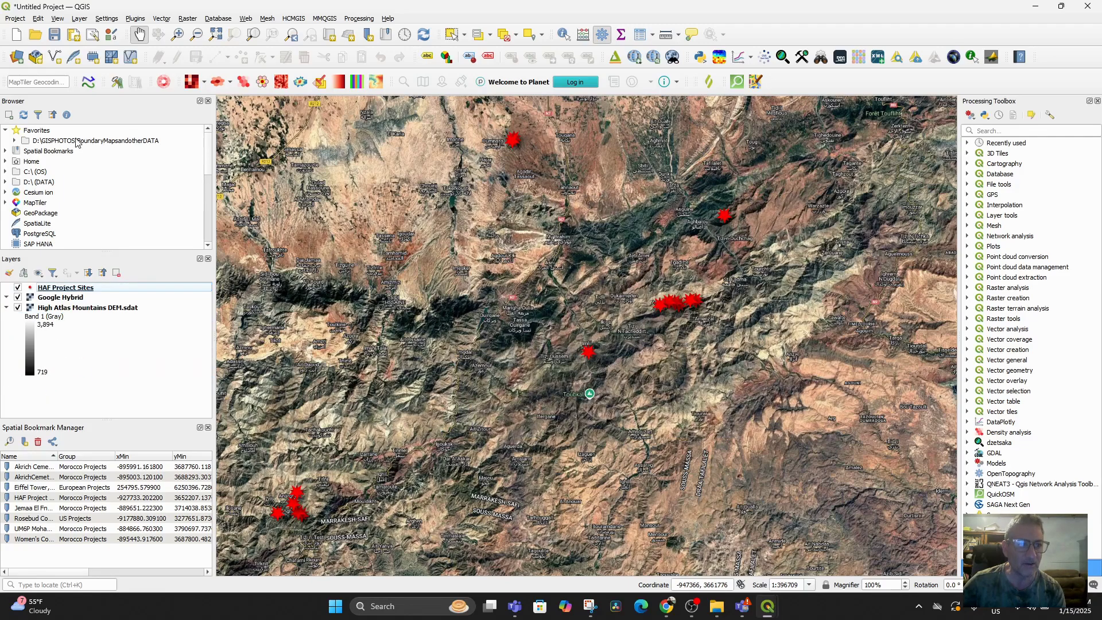
Bring the existing 3D Map 1 view back on screen from the main project window
click(57, 18)
mouse_move(71, 43)
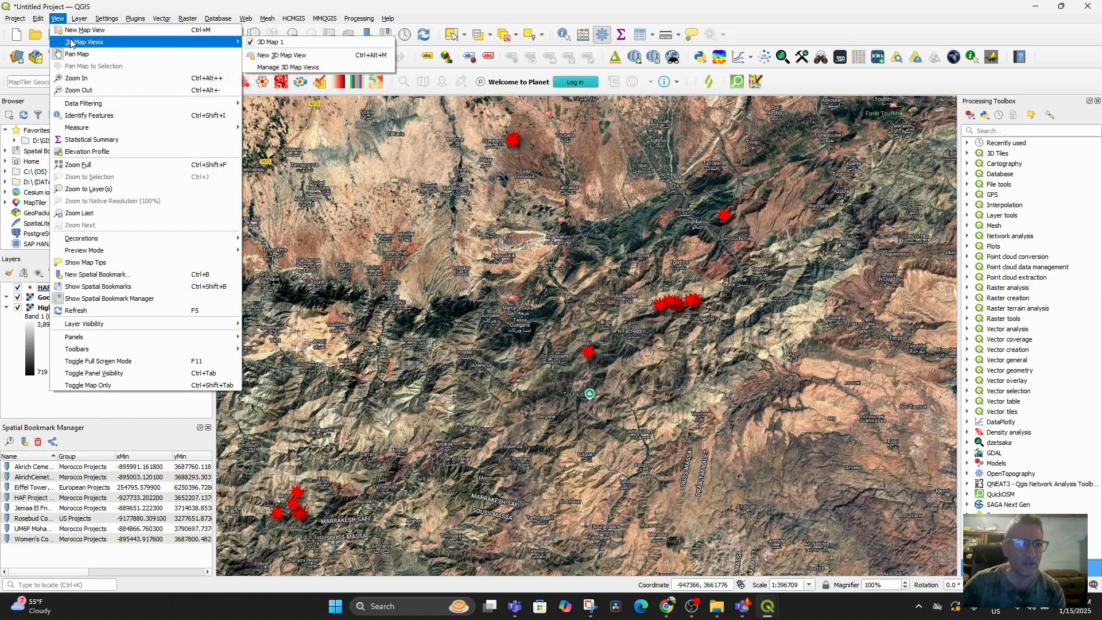
click(270, 42)
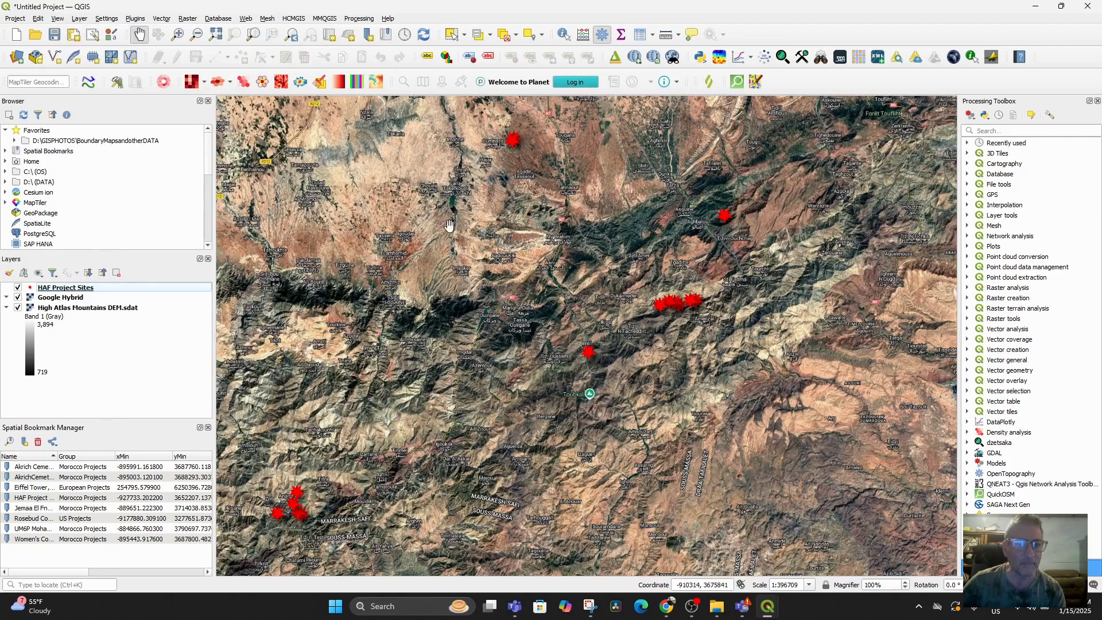
click(768, 609)
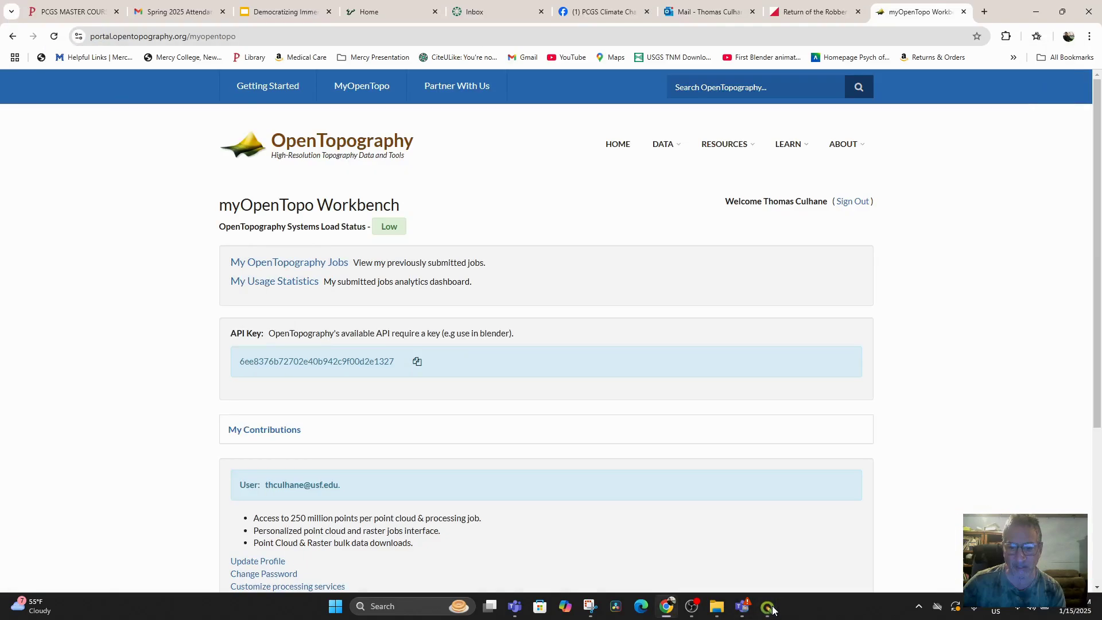
click(768, 608)
mouse_move(769, 608)
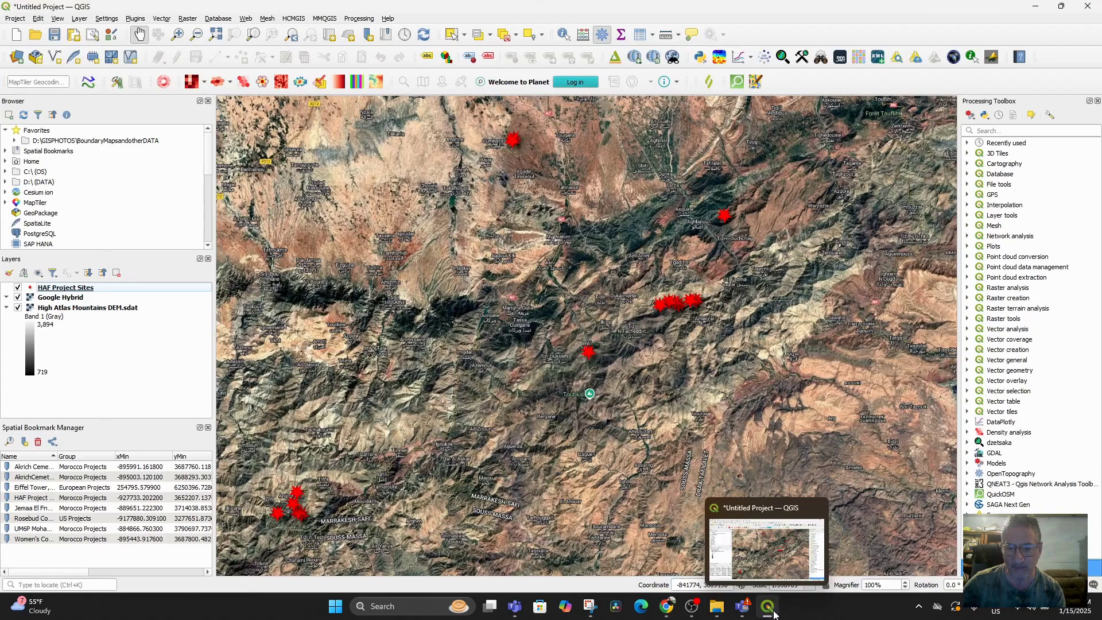
click(60, 20)
mouse_move(70, 46)
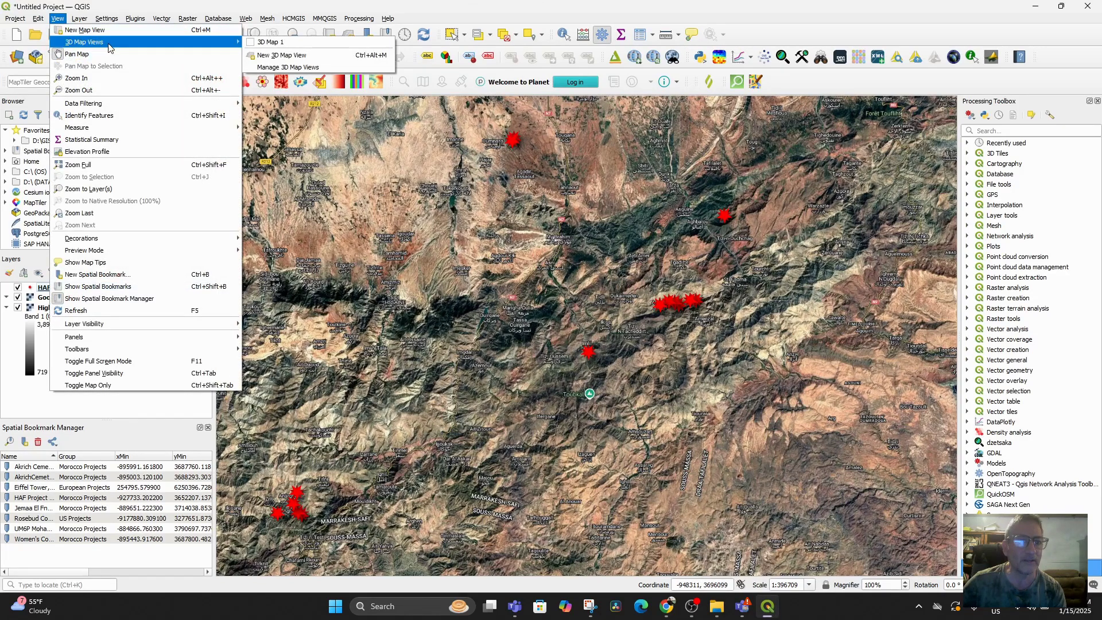
click(283, 46)
drag(560, 238, 538, 124)
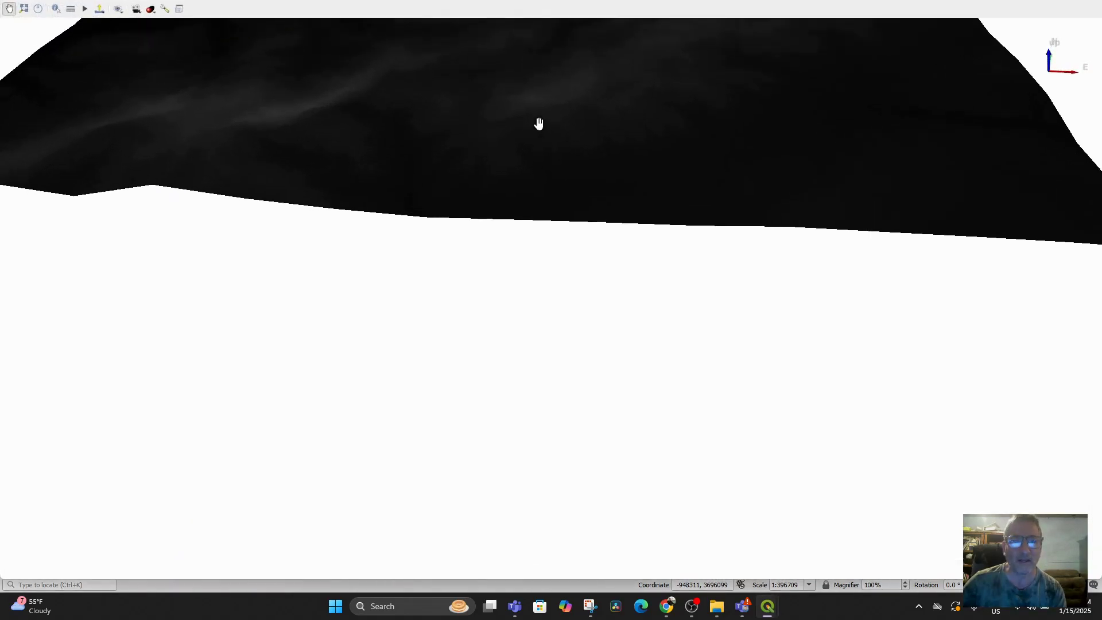
Disable terrain shading in the 3D map's terrain configuration and accept the settings
scroll(440, 167, down, 5)
scroll(502, 150, up, 1)
scroll(473, 273, down, 1)
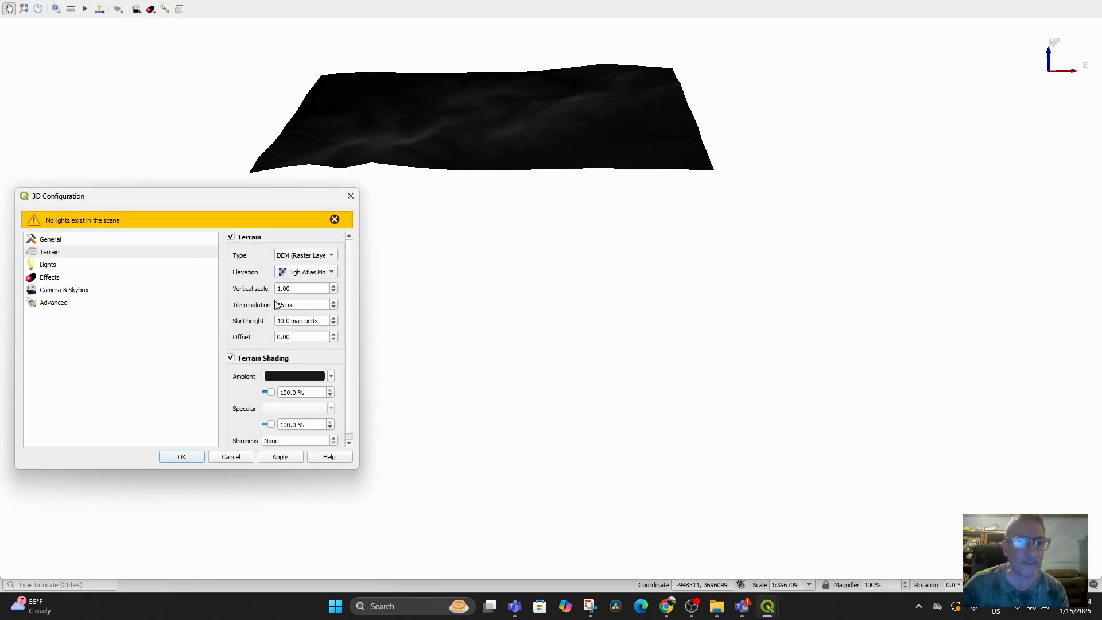
click(231, 358)
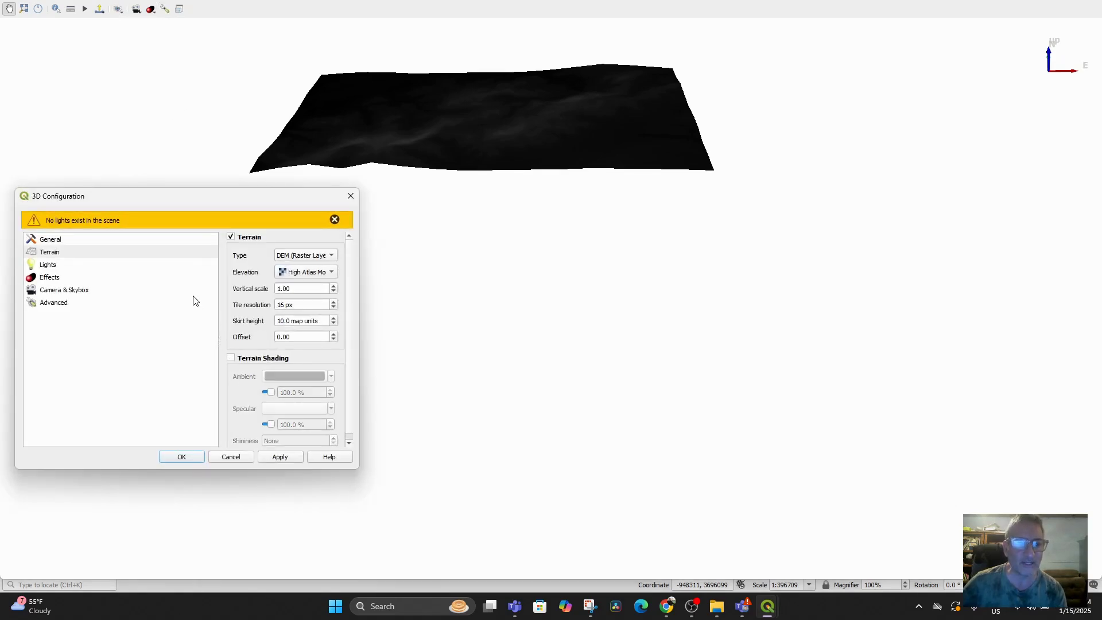
click(283, 460)
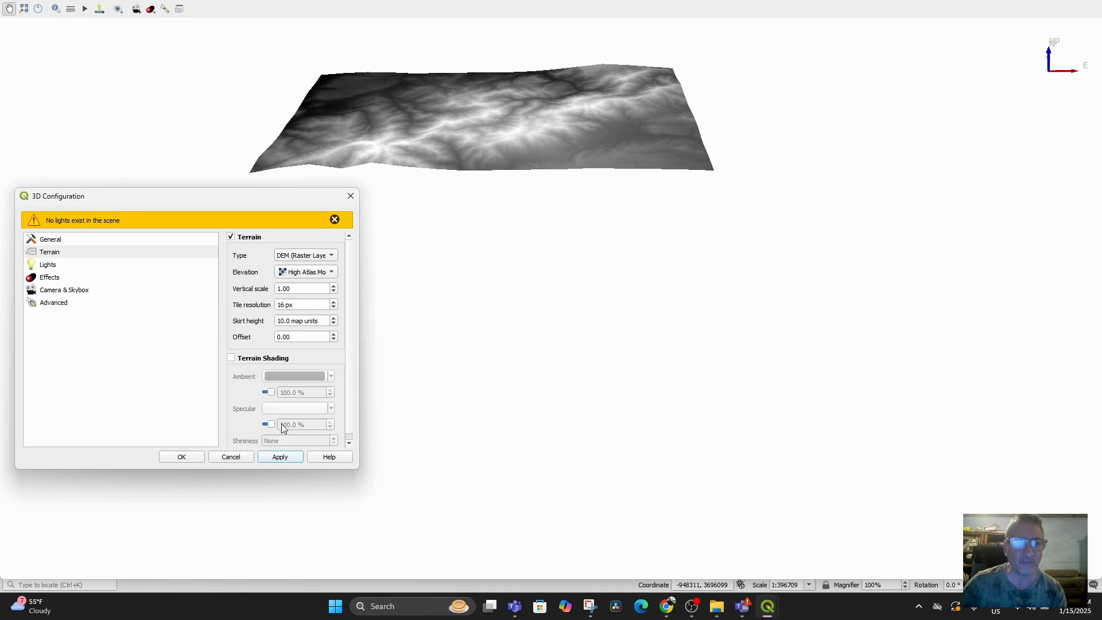
click(181, 457)
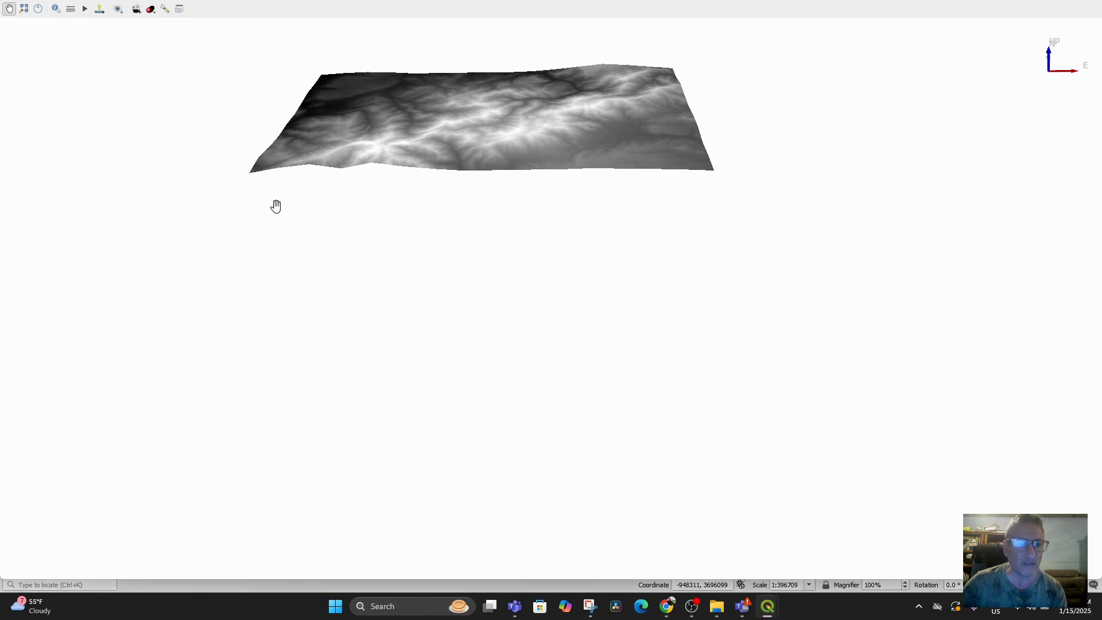
middle_drag(334, 147, 357, 152)
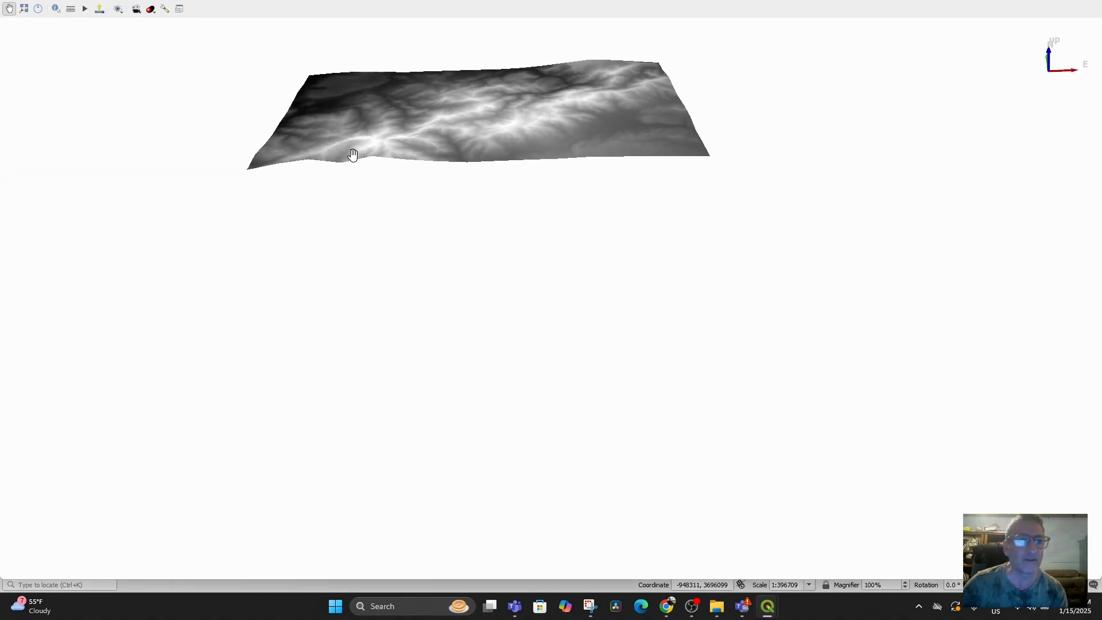
Set the 3D map's terrain type to Flat Terrain in its configuration and apply it
click(165, 9)
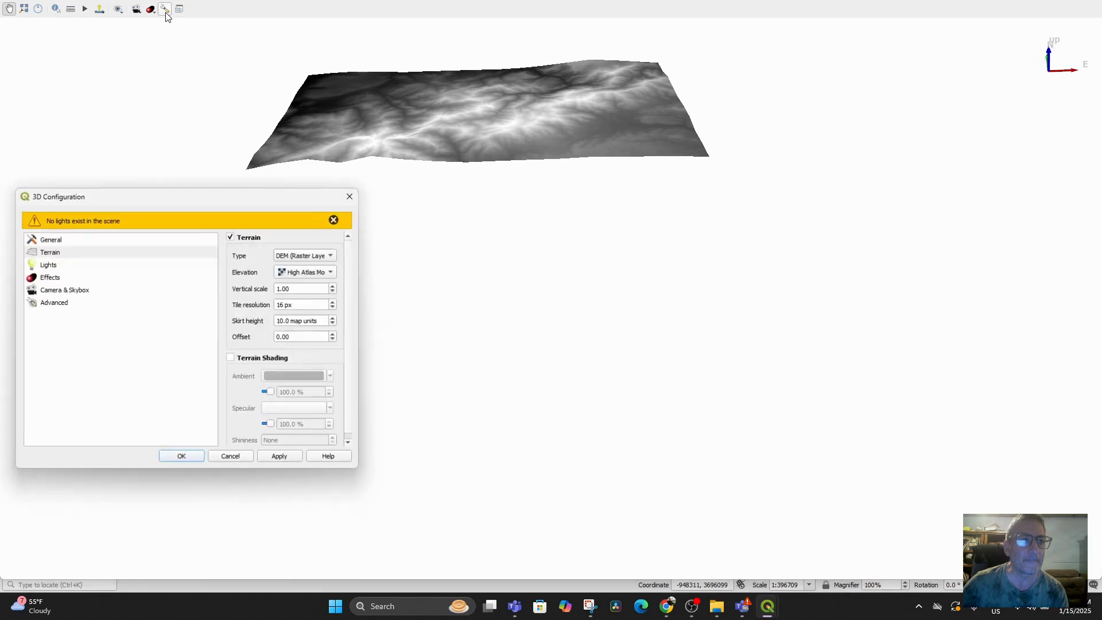
click(72, 243)
click(74, 255)
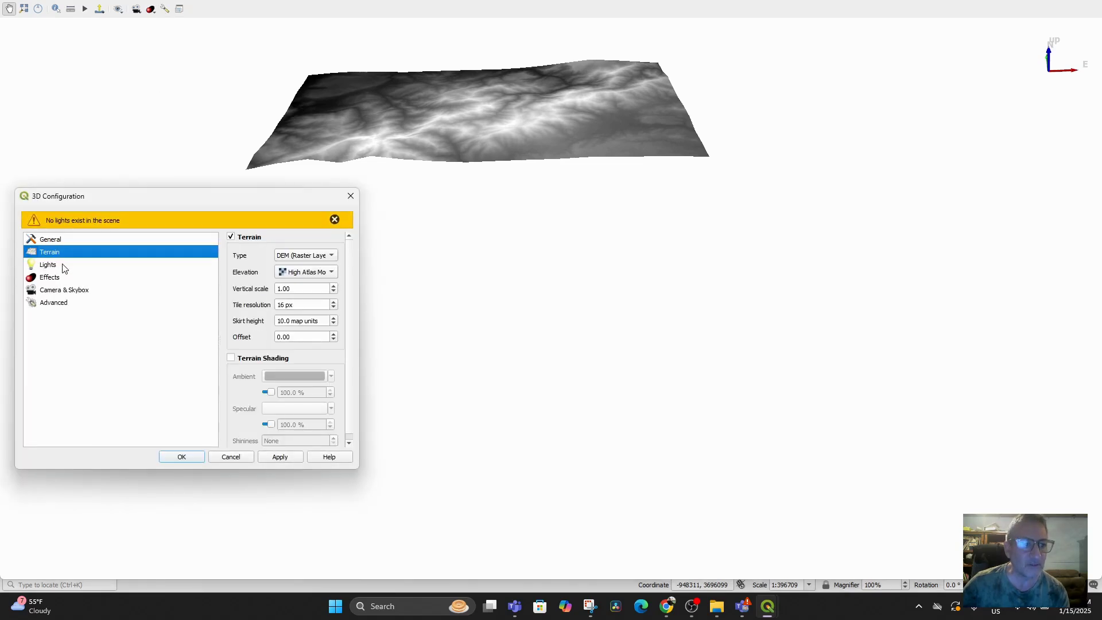
click(63, 306)
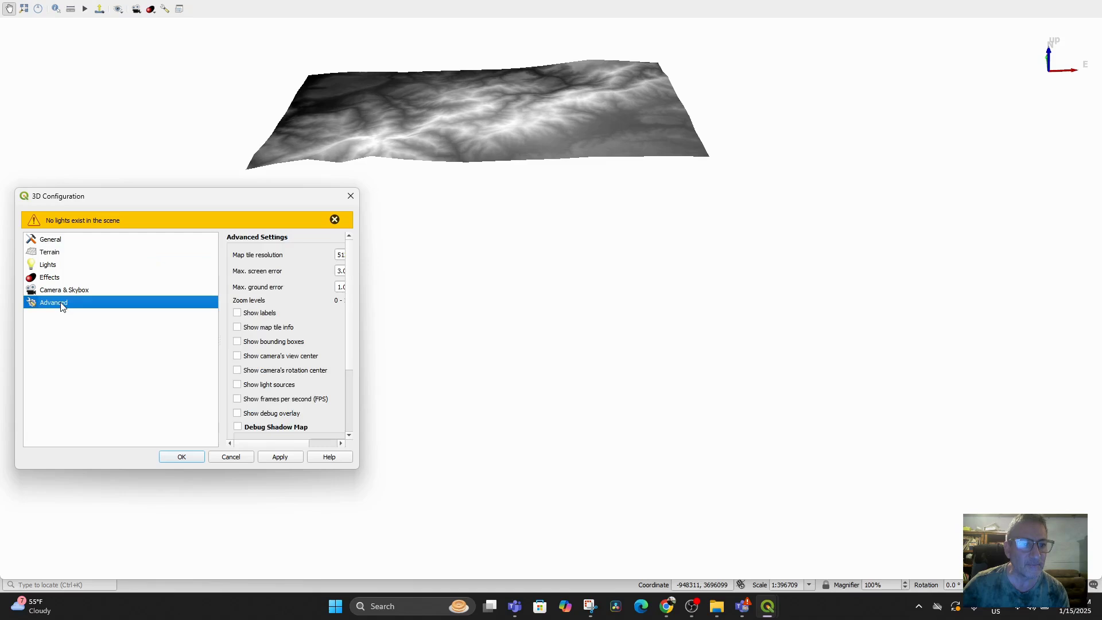
click(56, 241)
click(55, 253)
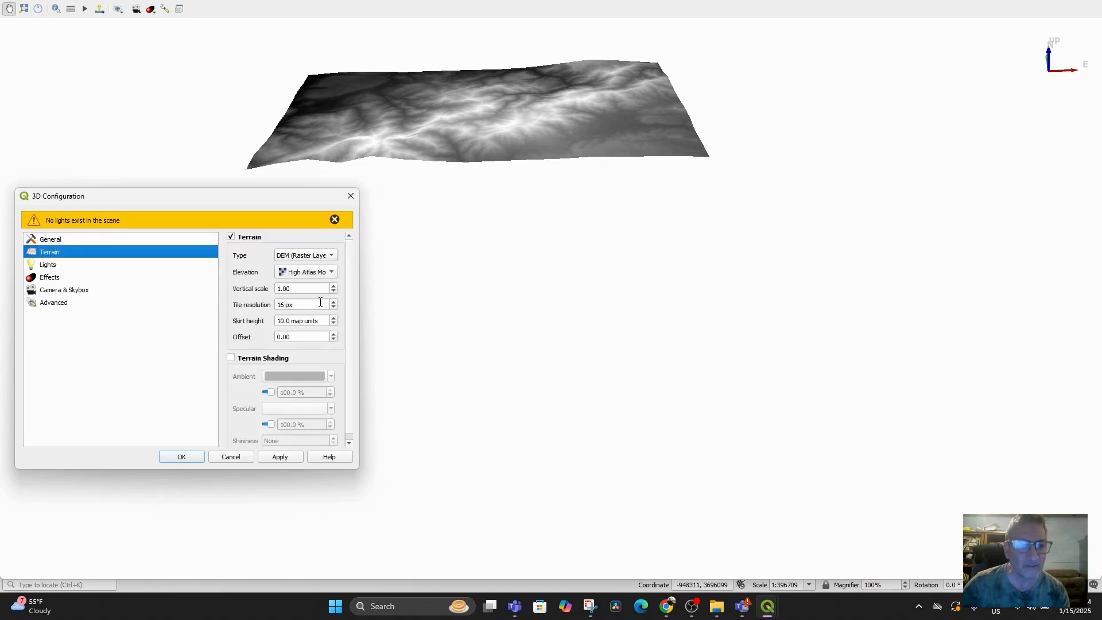
click(331, 256)
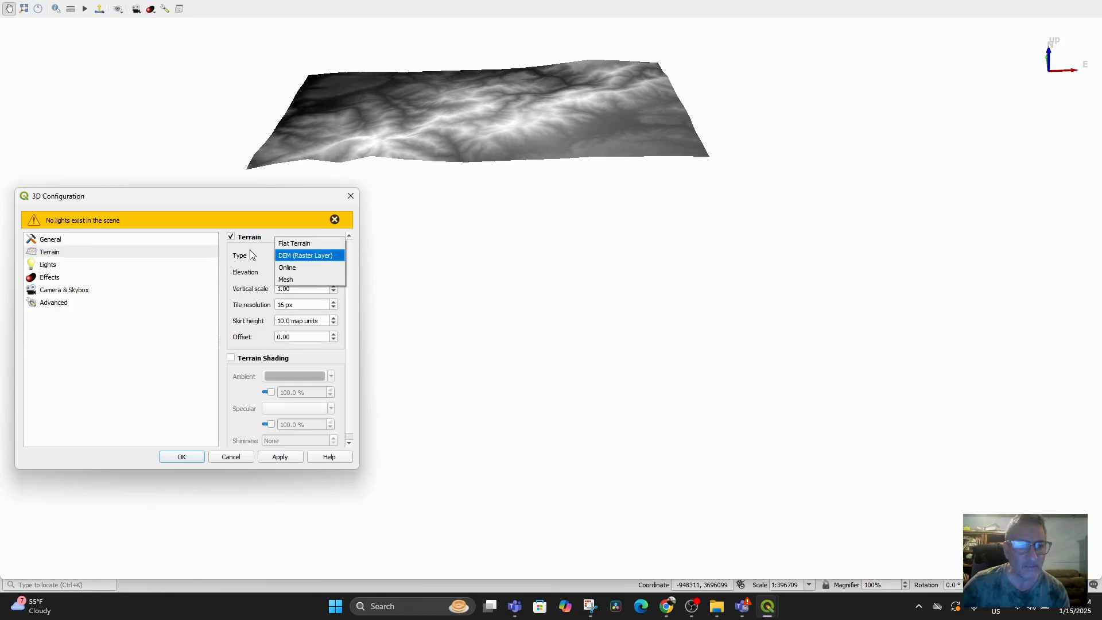
click(284, 246)
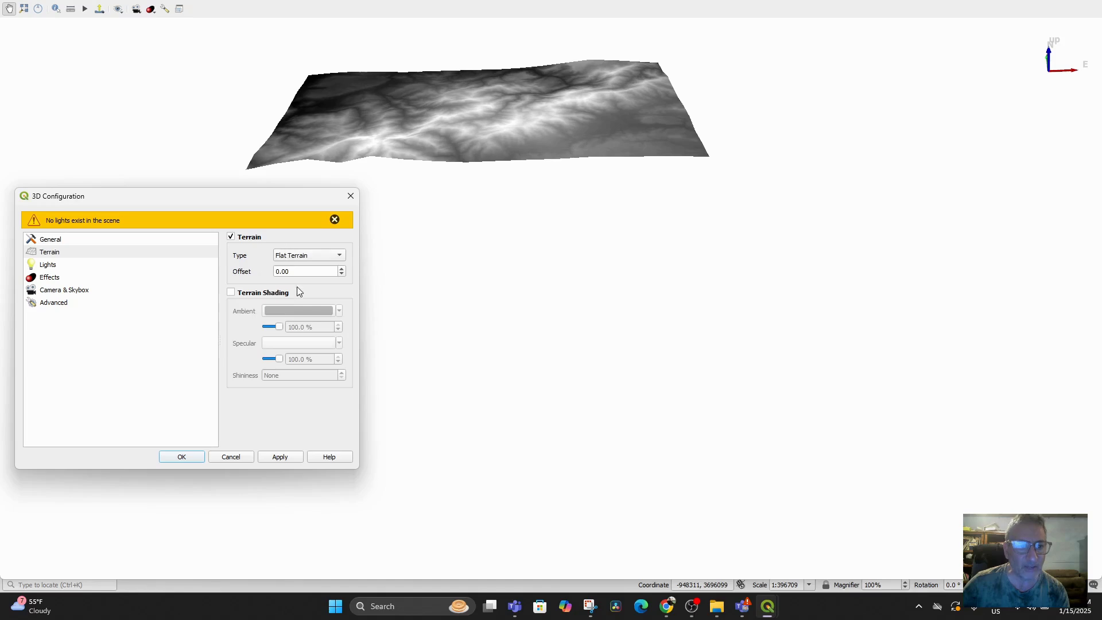
click(289, 457)
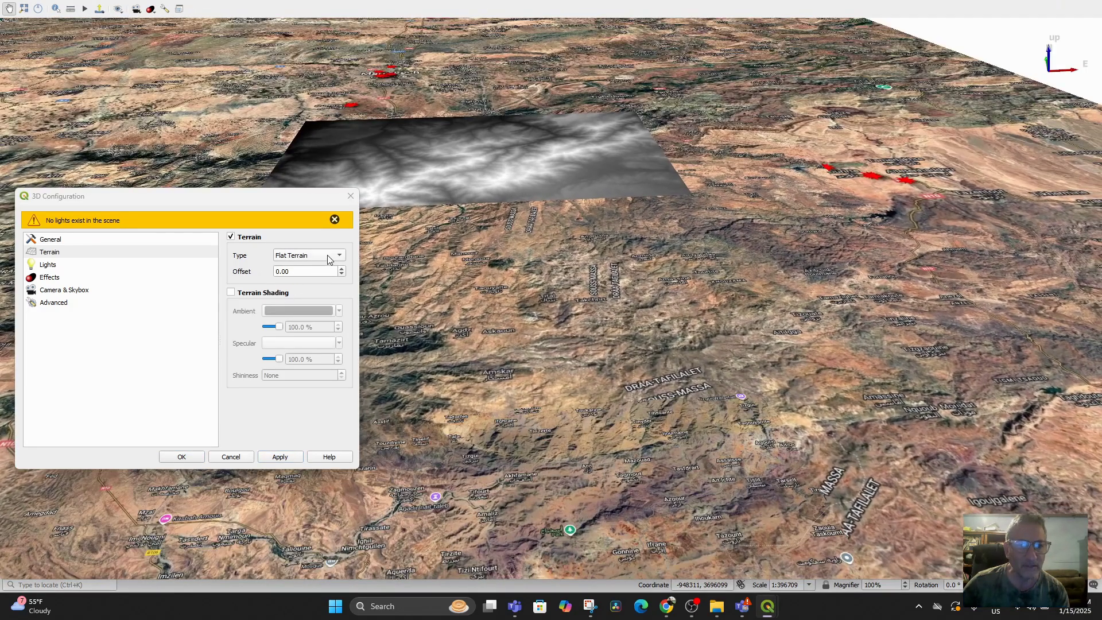
Switch the terrain type back to DEM (Raster Layer) and apply the terrain turned off and on again
click(328, 257)
click(310, 268)
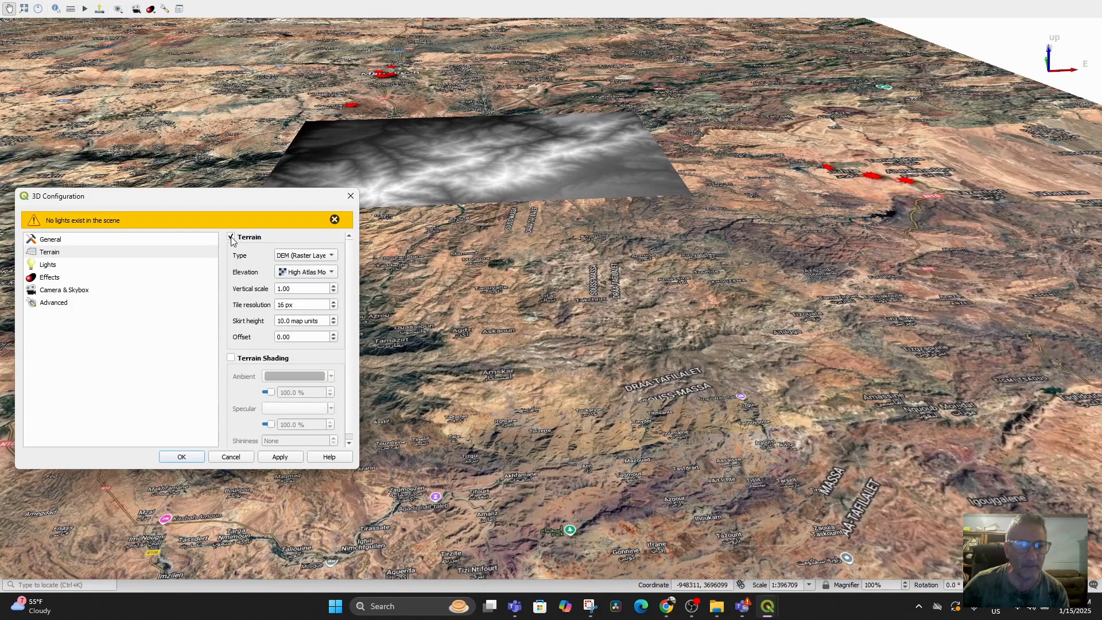
click(231, 237)
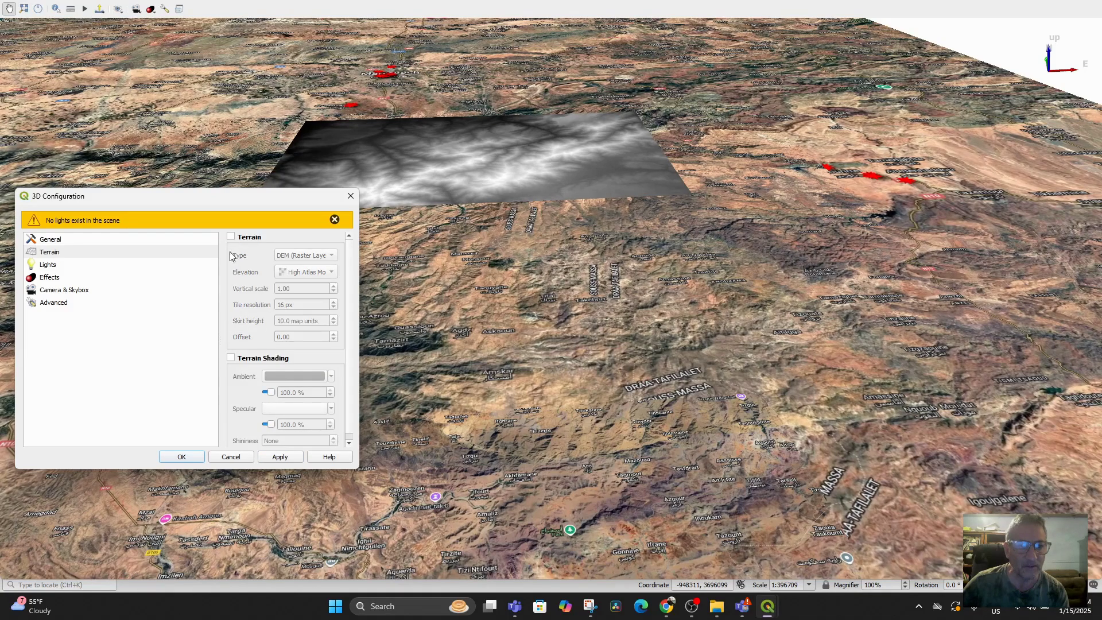
click(280, 459)
click(231, 237)
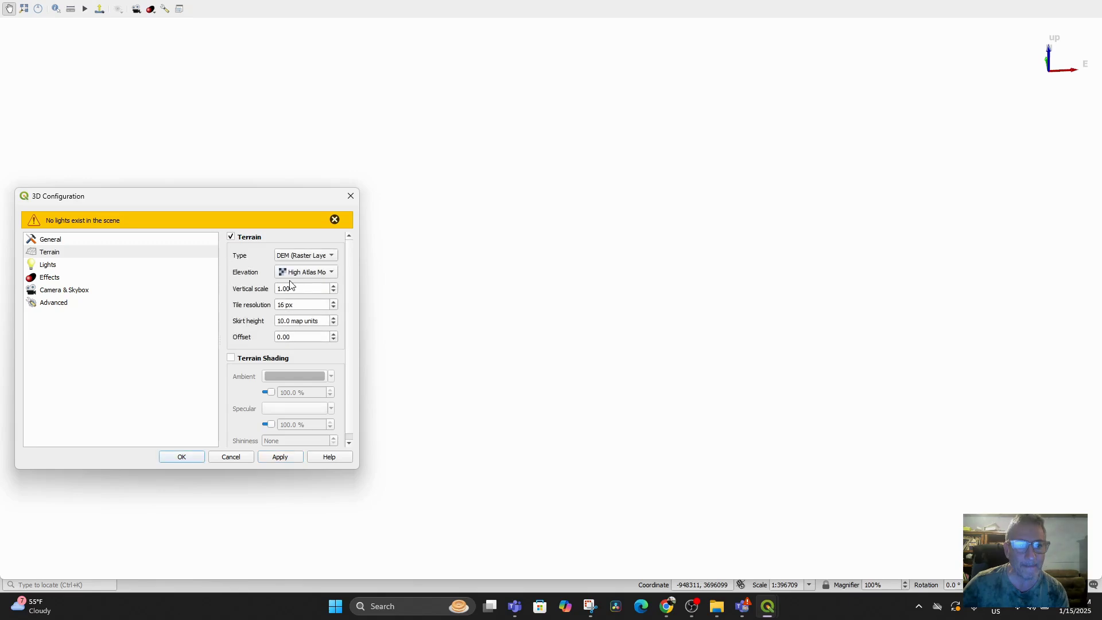
click(276, 457)
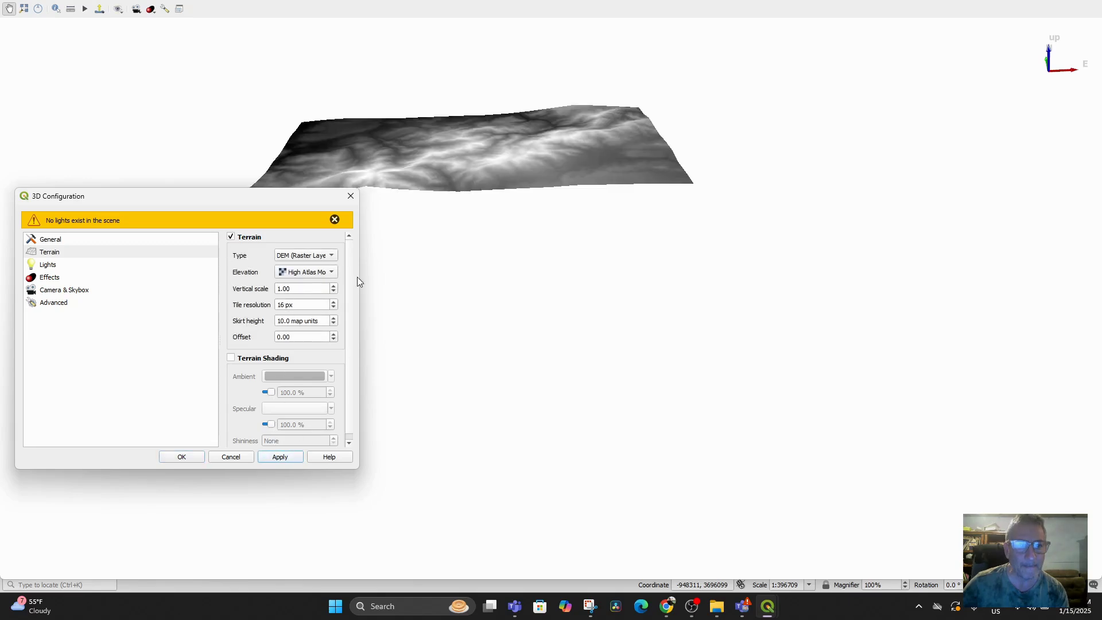
Try the Mesh terrain type and return the type to DEM (Raster Layer)
click(331, 257)
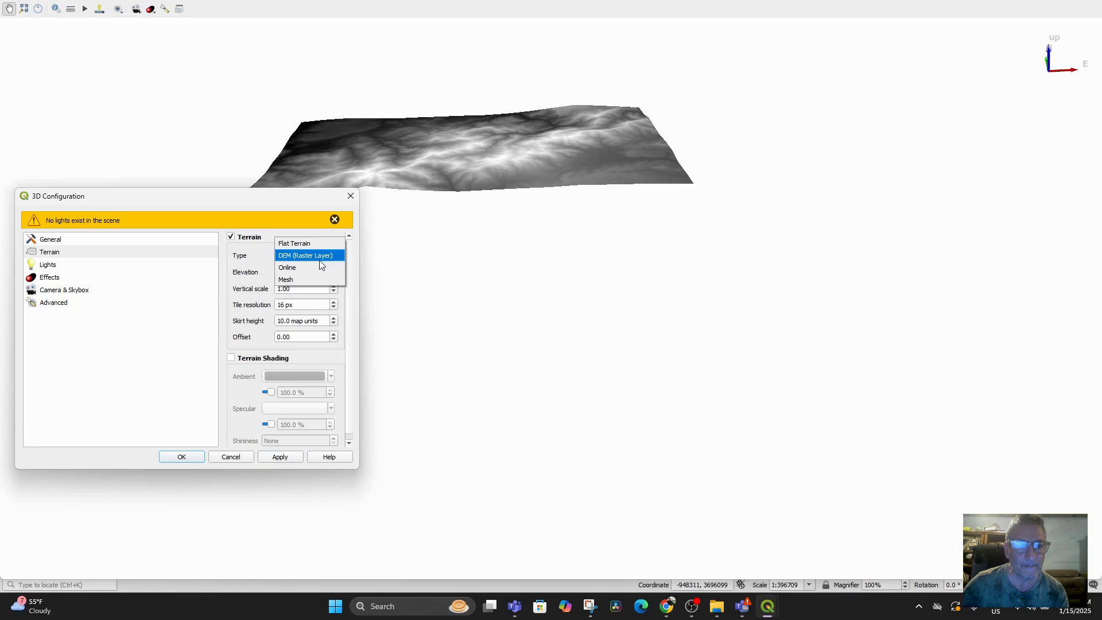
click(298, 279)
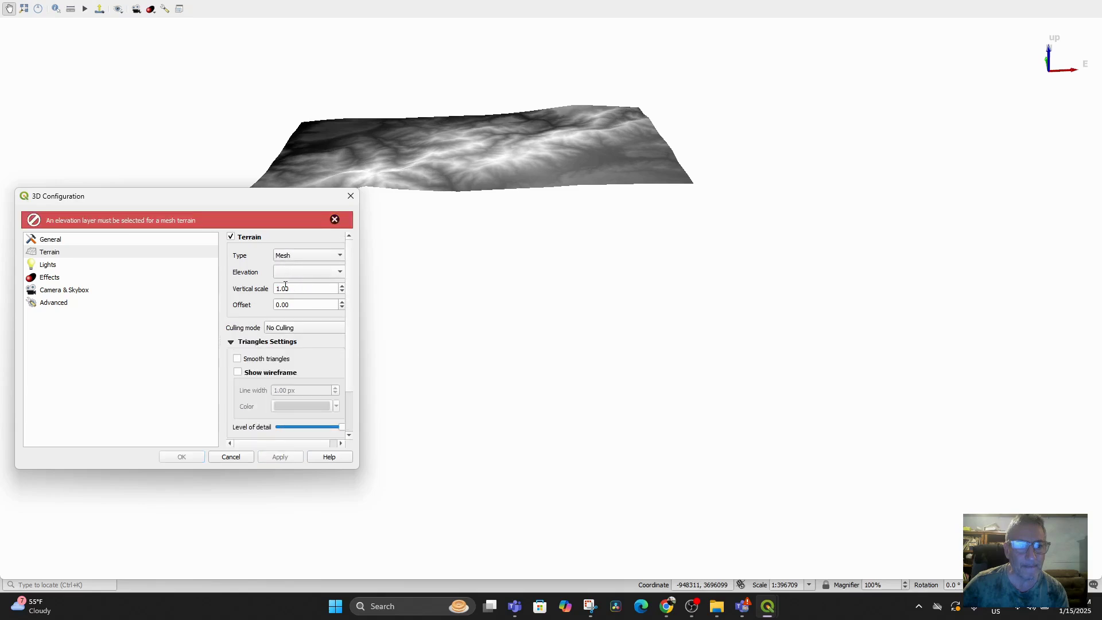
click(337, 255)
click(319, 233)
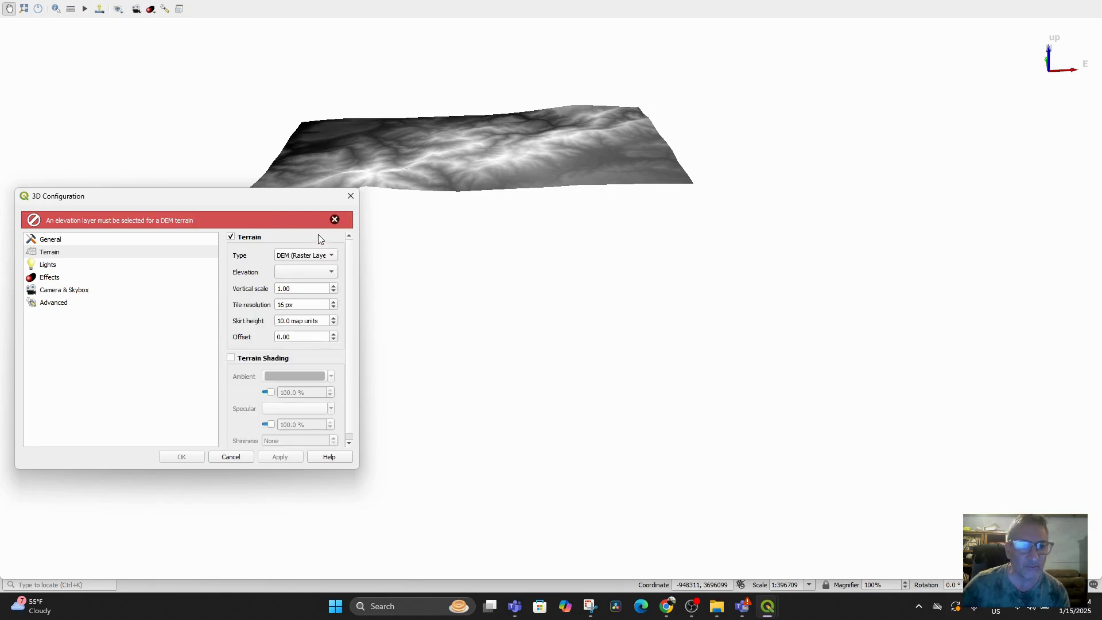
Reselect the DEM (Raster Layer) terrain type with Google Hybrid as its elevation layer and apply it
click(315, 273)
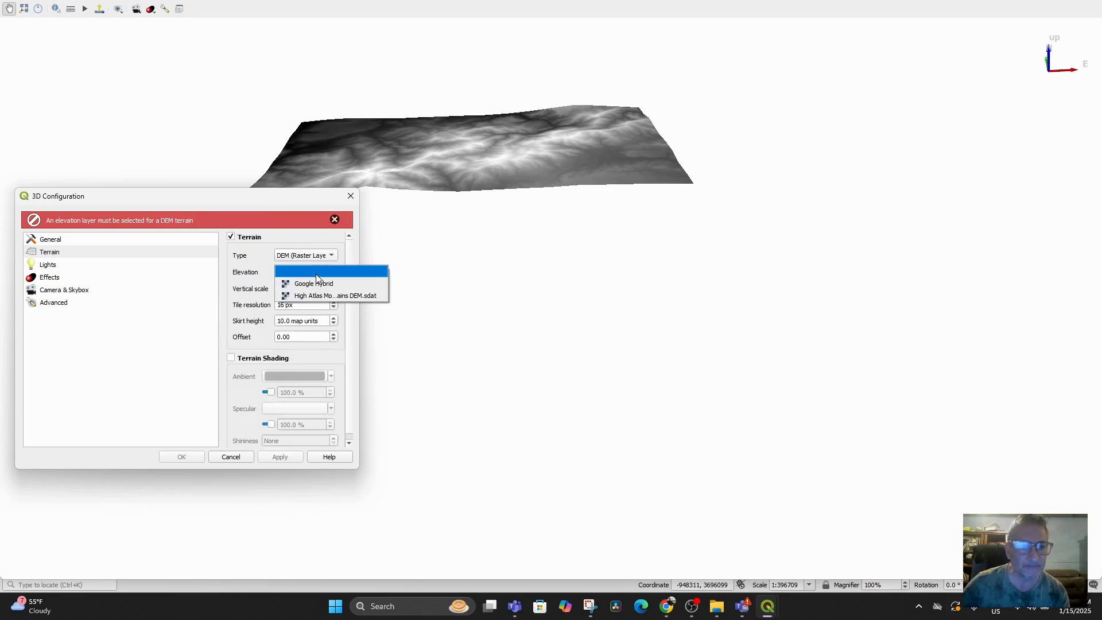
click(316, 256)
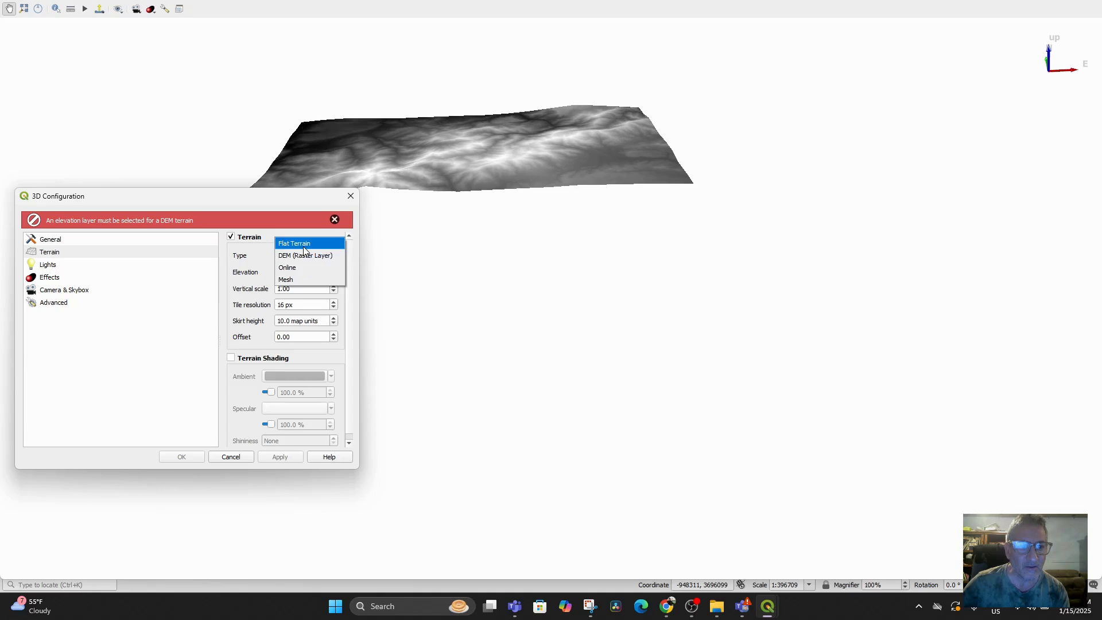
click(305, 244)
click(335, 257)
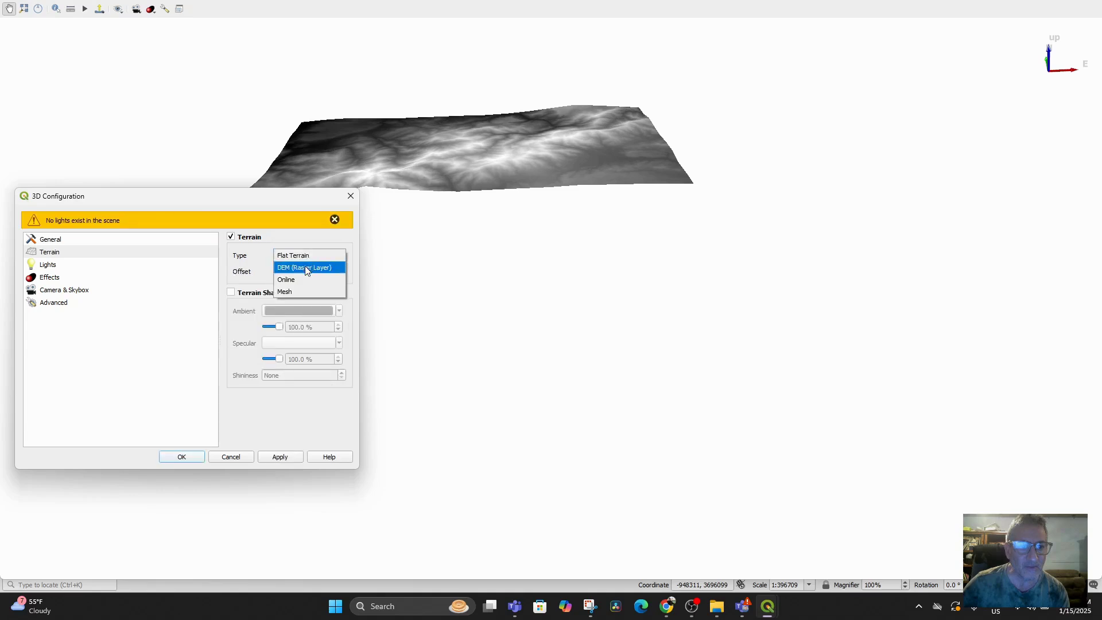
click(306, 268)
click(306, 272)
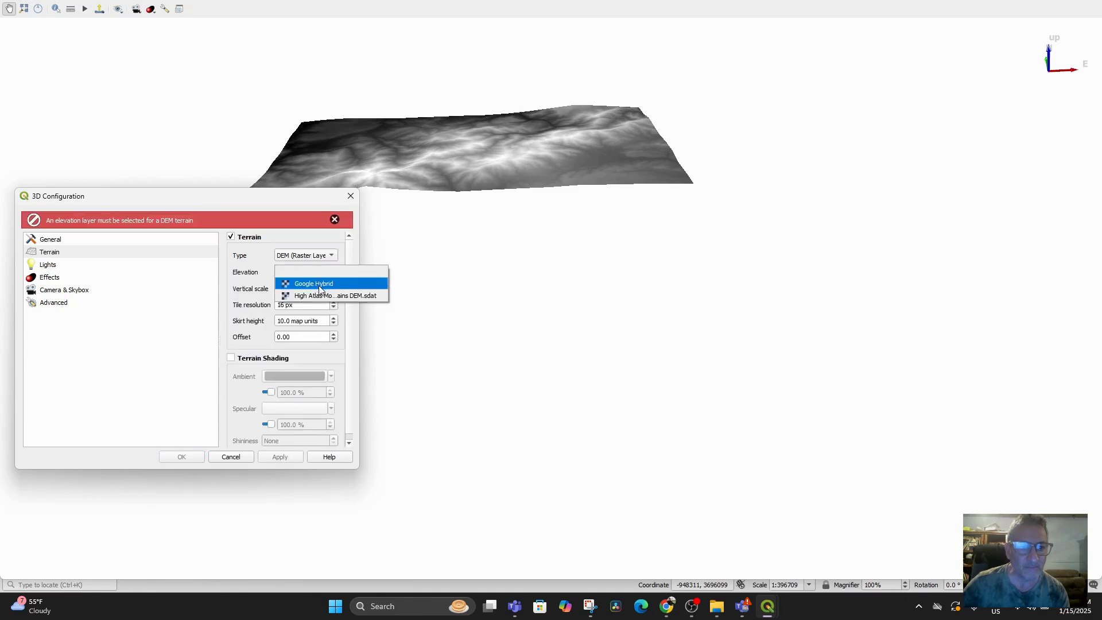
click(320, 283)
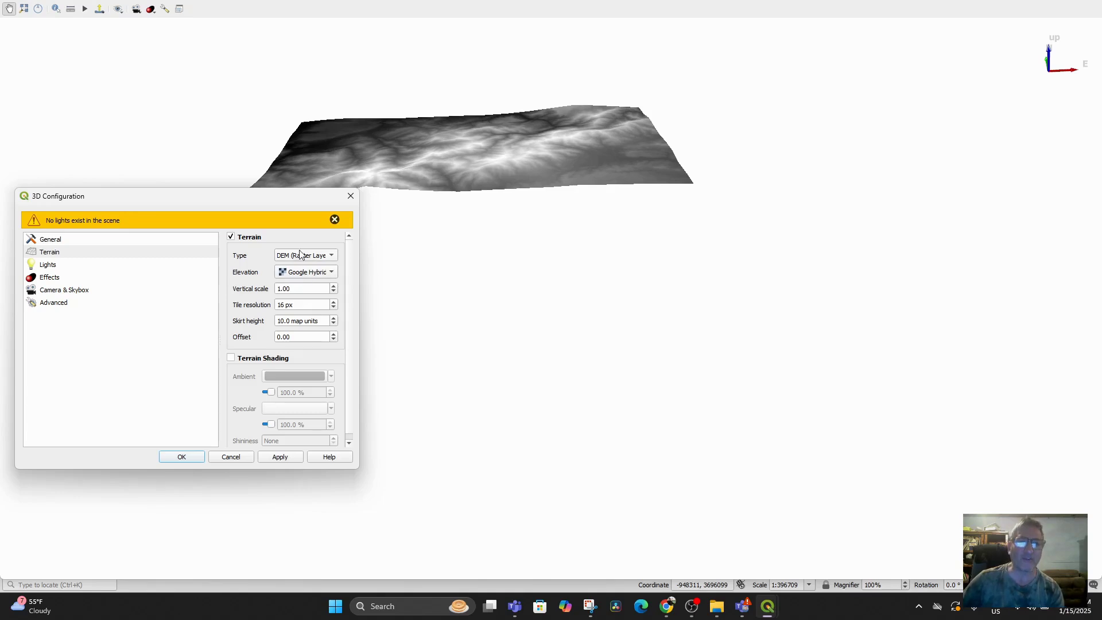
click(271, 459)
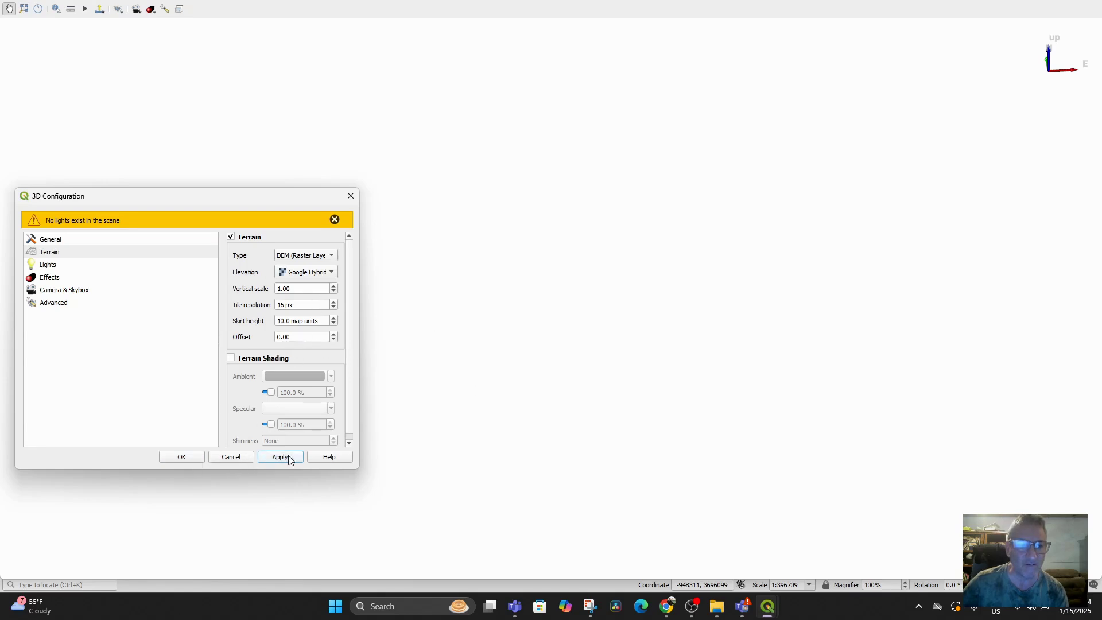
Set the terrain's elevation layer to High Atlas Mountains DEM and apply the 3D configuration
click(319, 256)
click(319, 256)
click(319, 272)
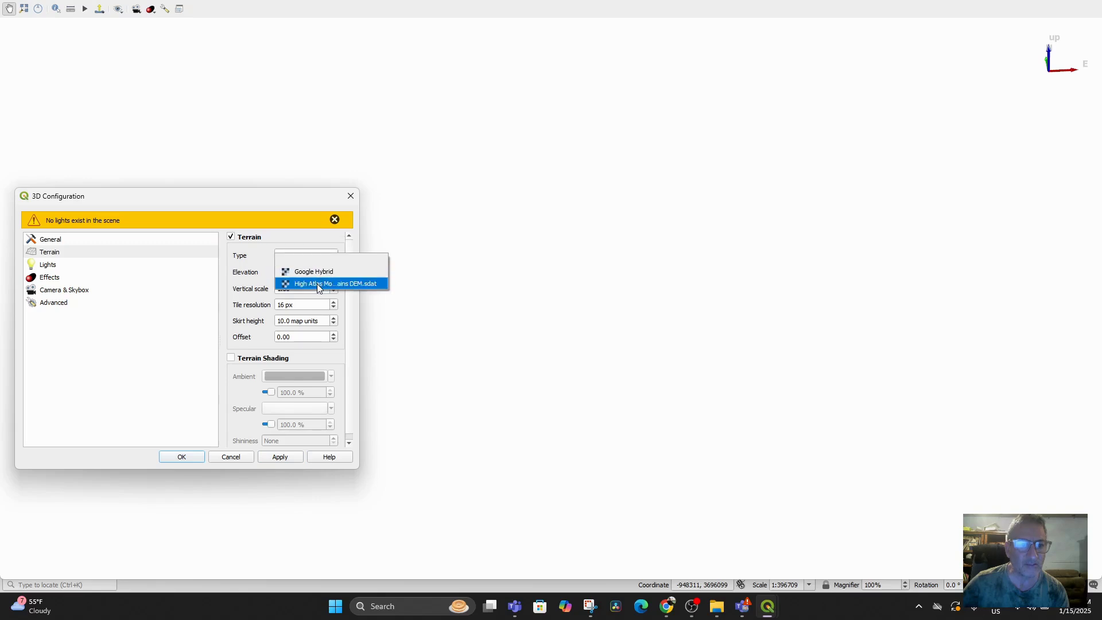
click(319, 284)
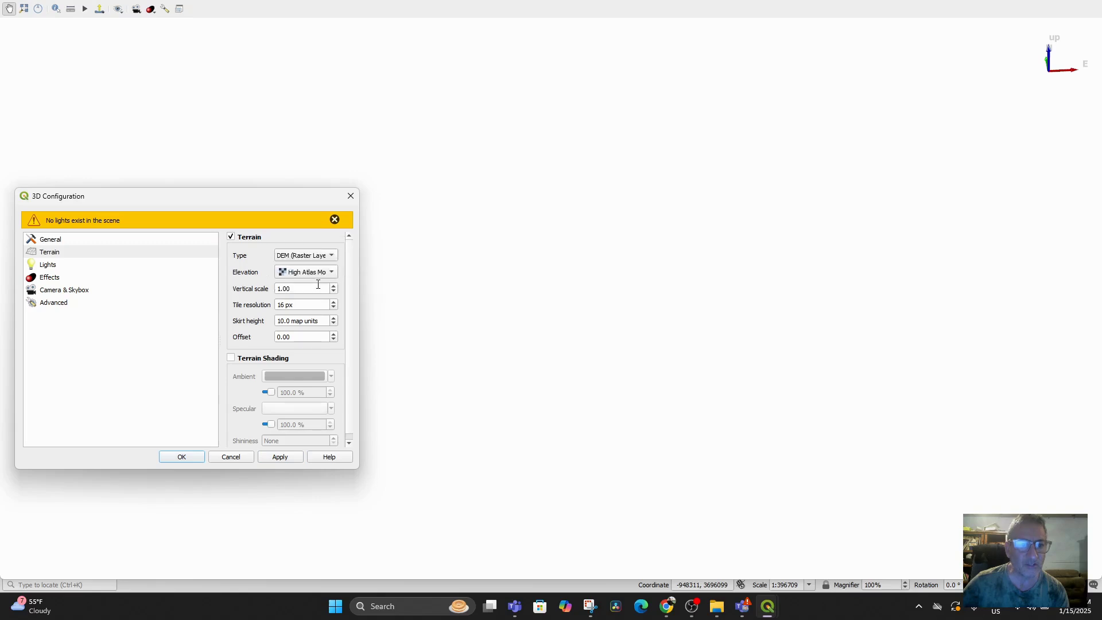
click(280, 457)
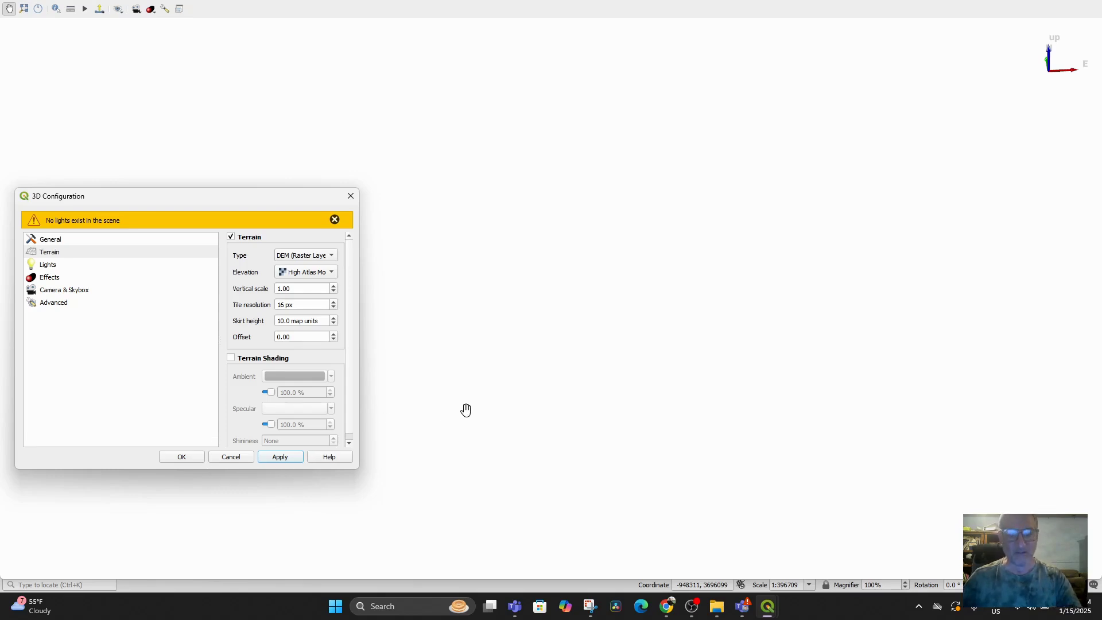
Return to the main project window and remove 3D Map 1 through the 3D map views manager
key(alt+Tab)
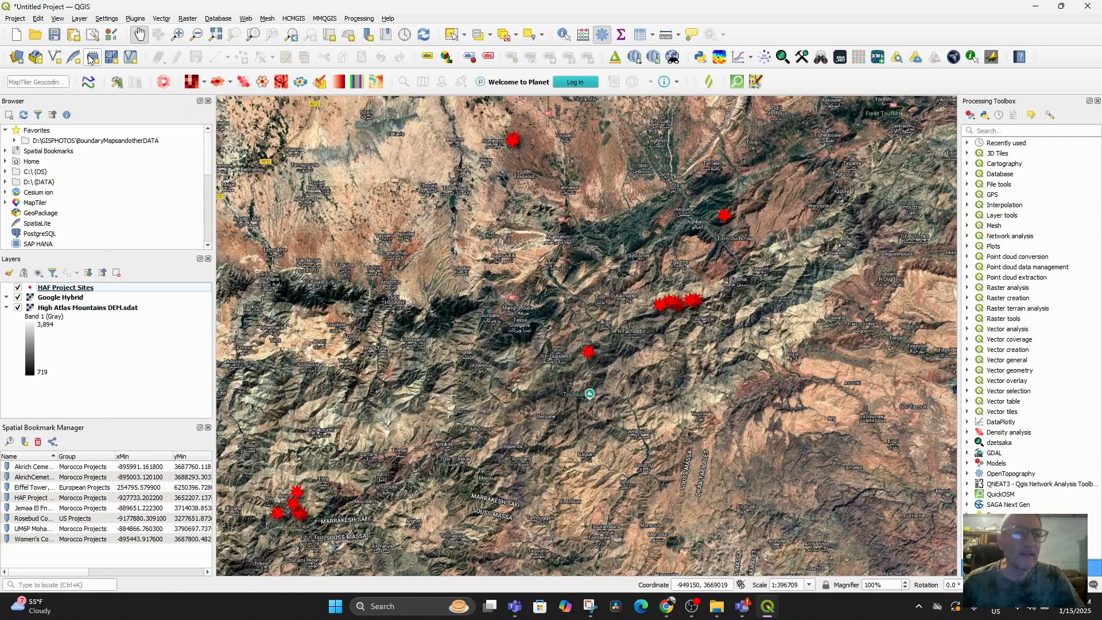
click(58, 19)
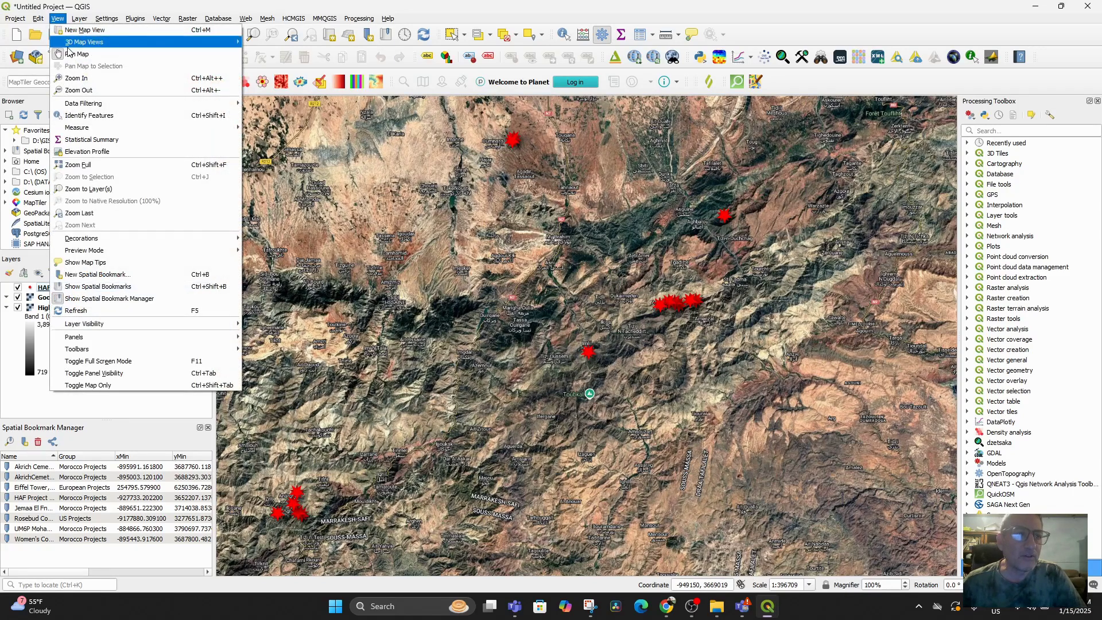
mouse_move(69, 45)
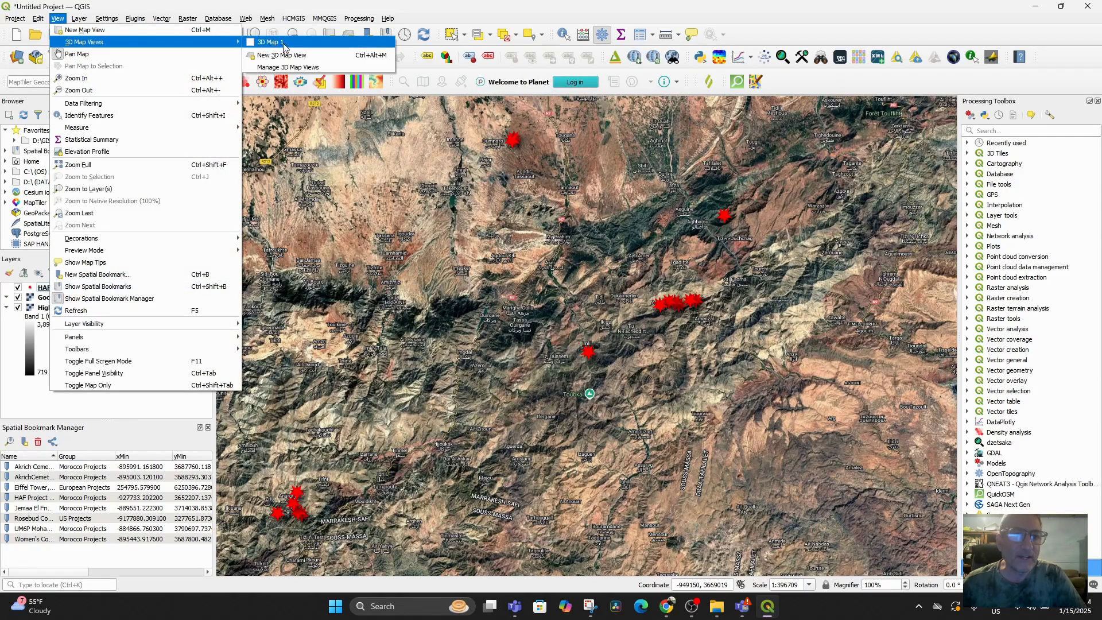
click(281, 68)
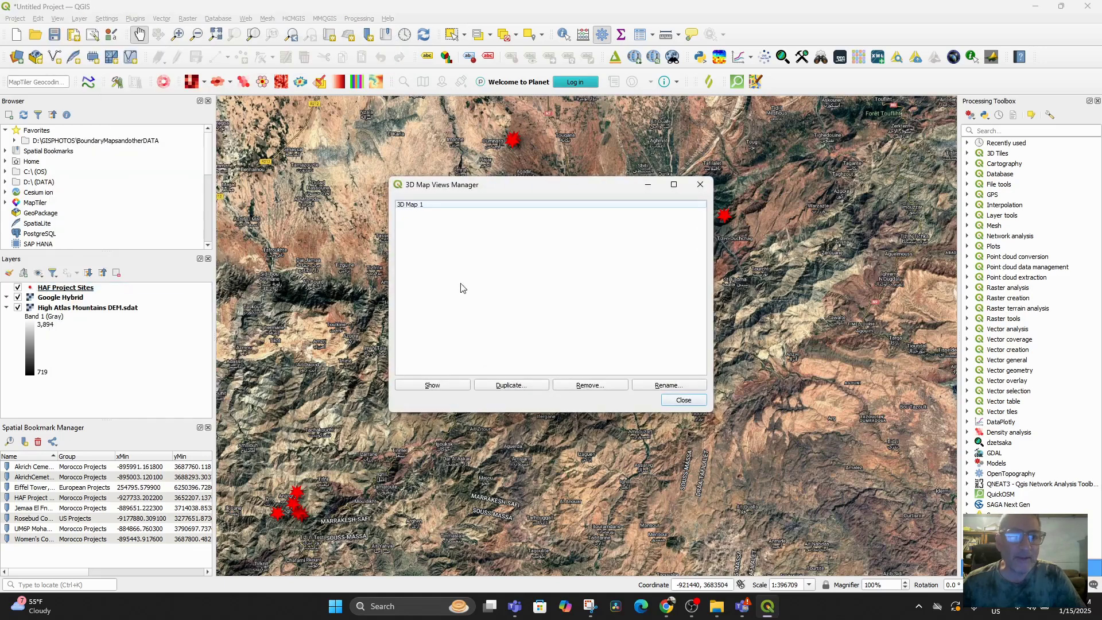
click(422, 207)
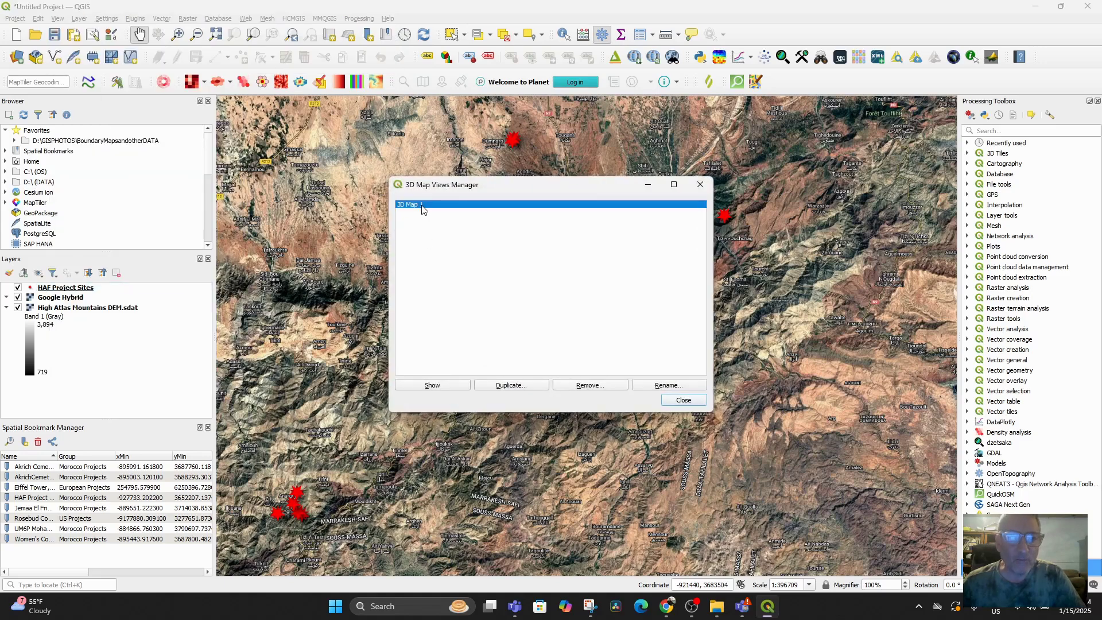
click(578, 387)
click(561, 315)
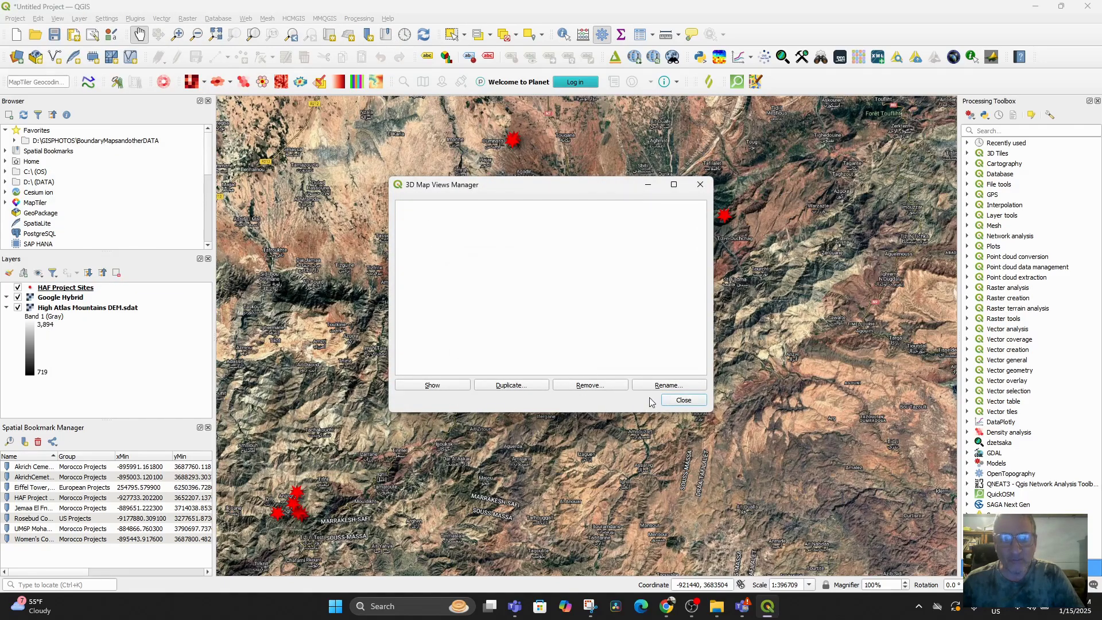
click(674, 401)
Move the High Atlas Mountains DEM layer to the top and back below Google Hybrid, and toggle Google Hybrid off and on
drag(67, 311, 73, 286)
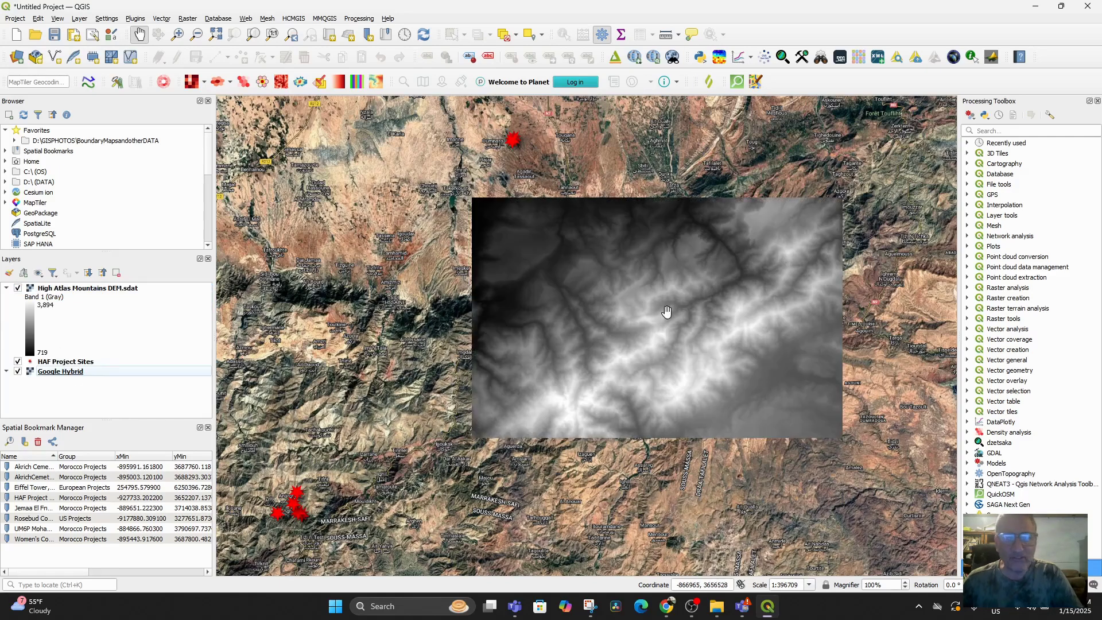
click(69, 288)
drag(69, 290, 59, 386)
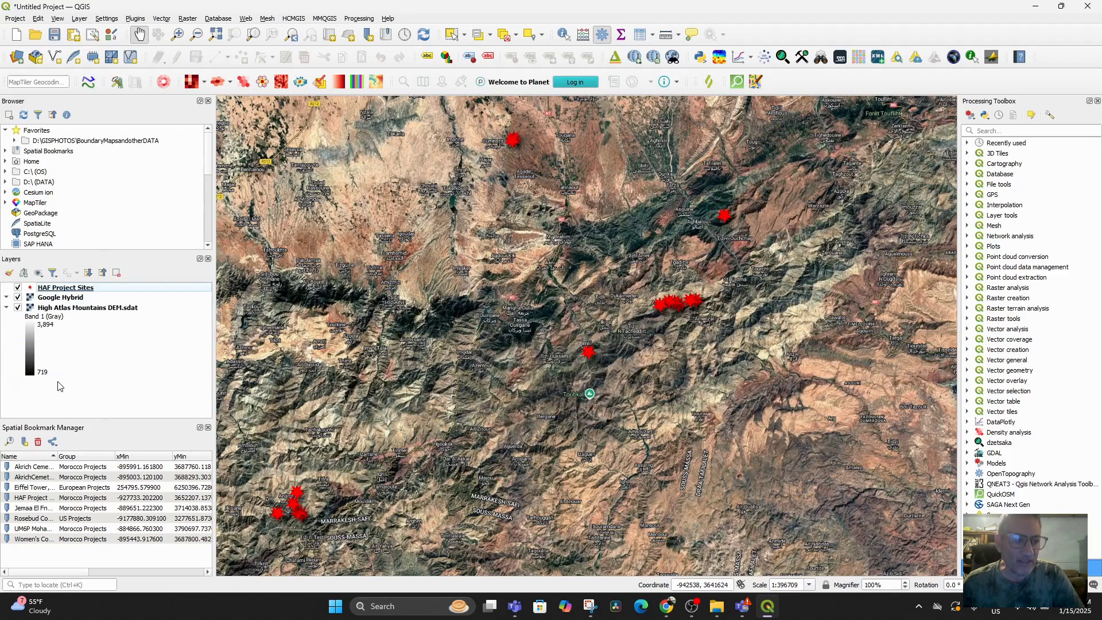
click(18, 298)
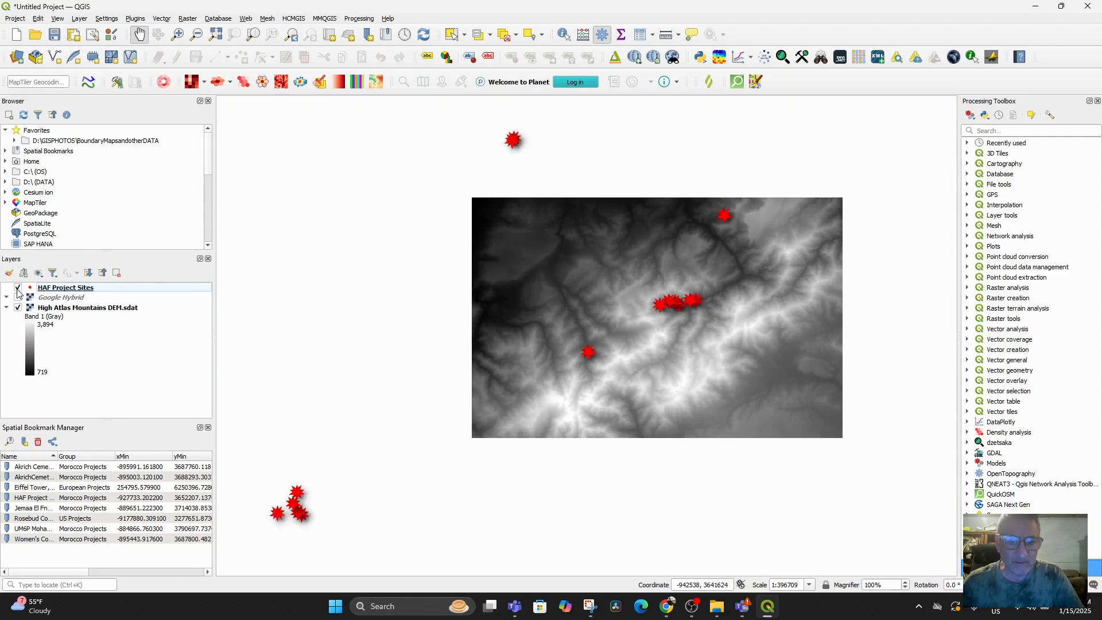
click(18, 297)
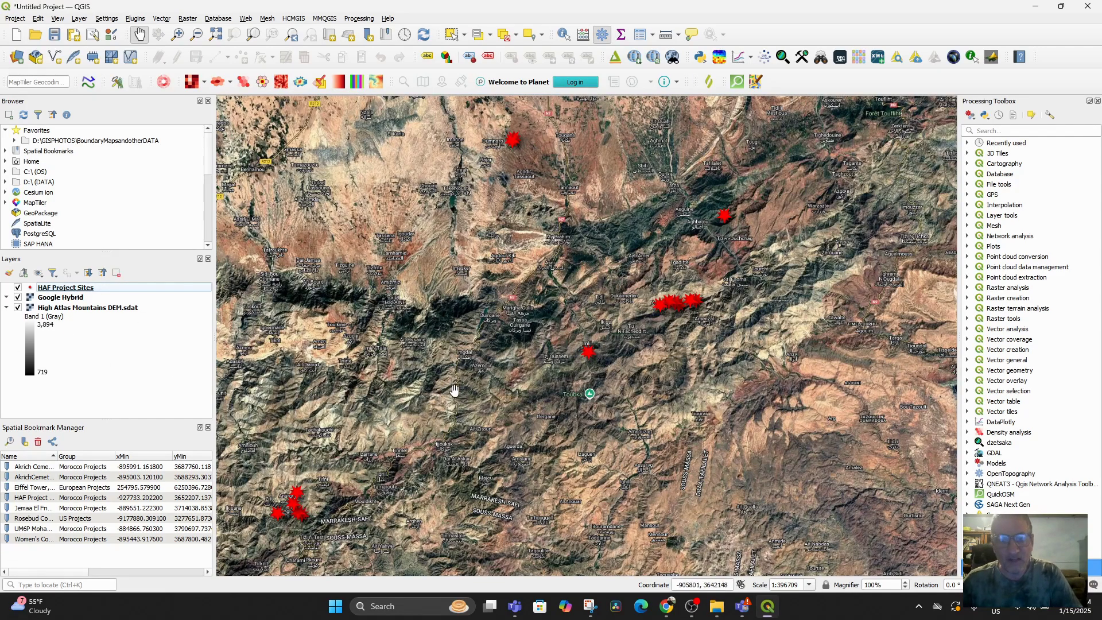
Create a new 3D map view of the project and enlarge it to fill the screen
click(80, 19)
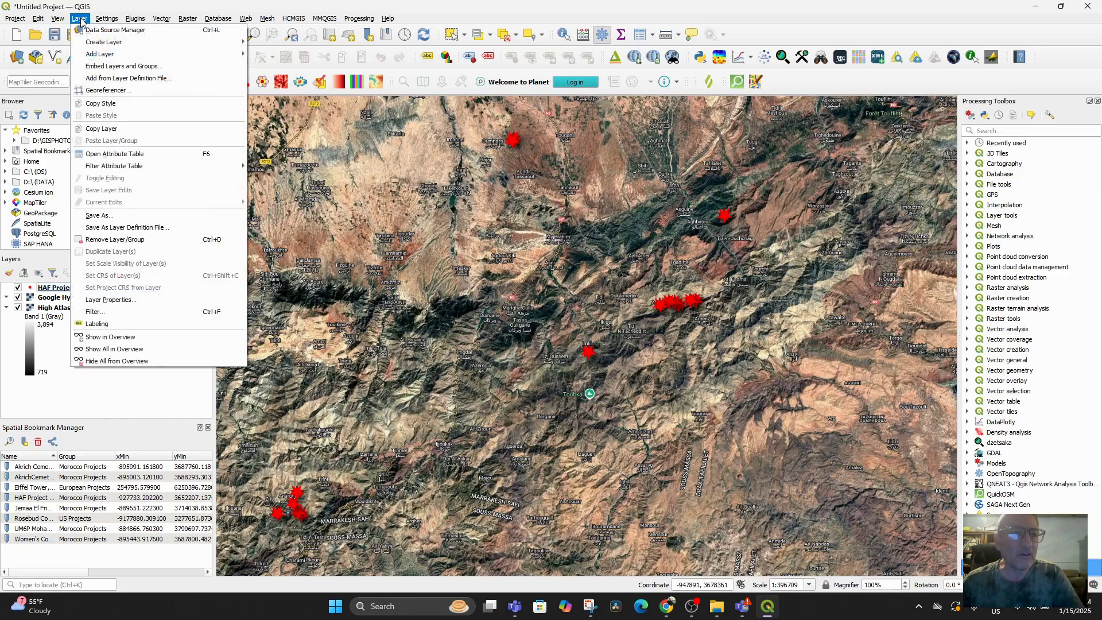
mouse_move(60, 19)
mouse_move(162, 42)
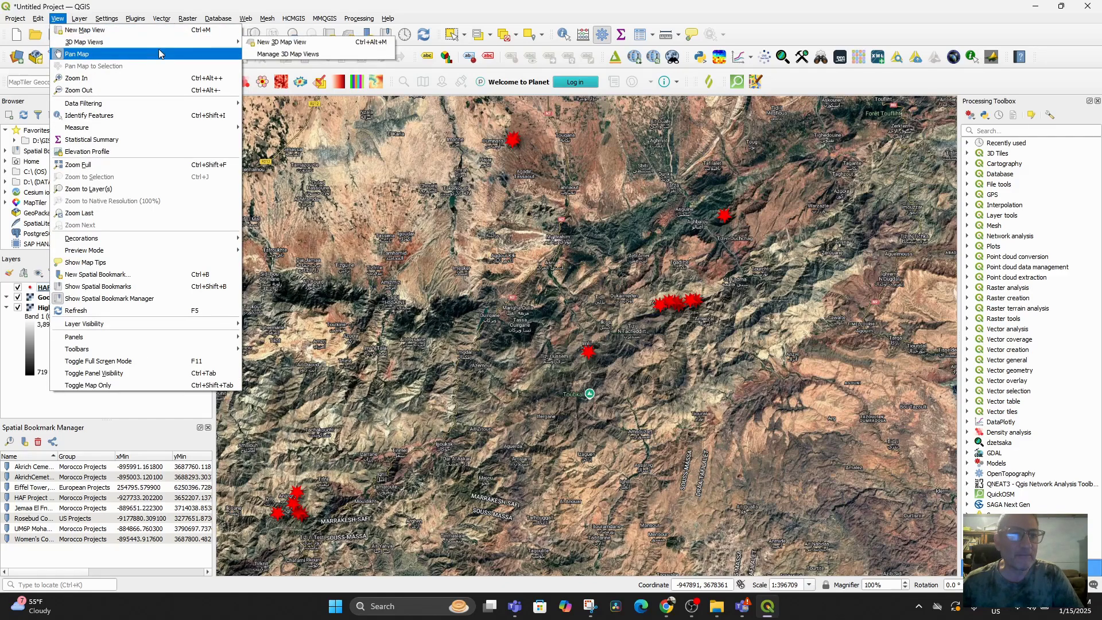
click(282, 44)
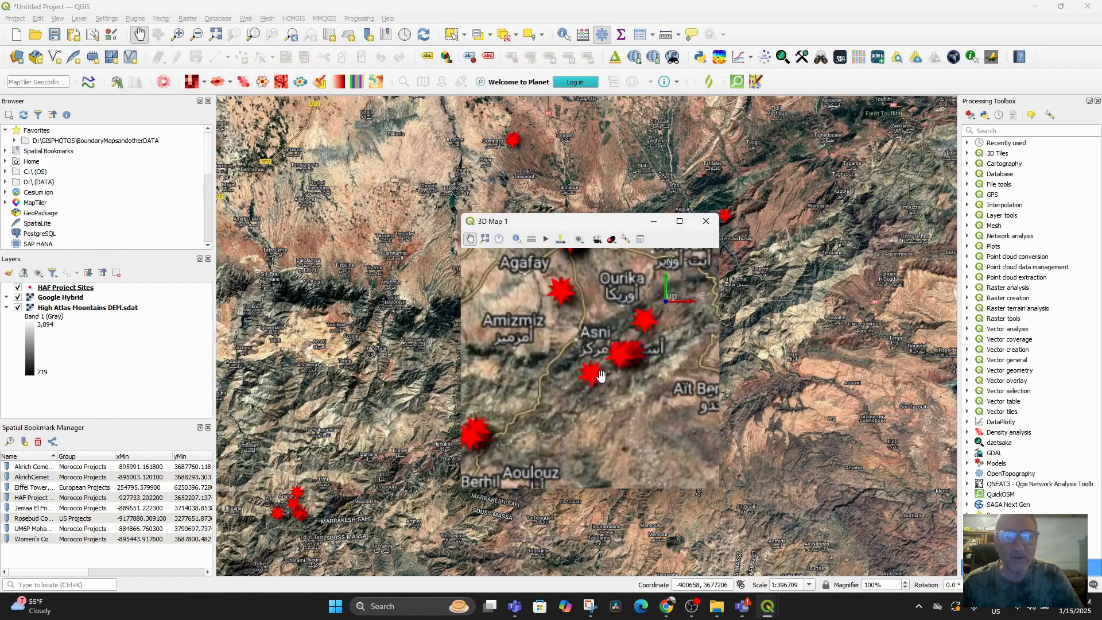
click(679, 221)
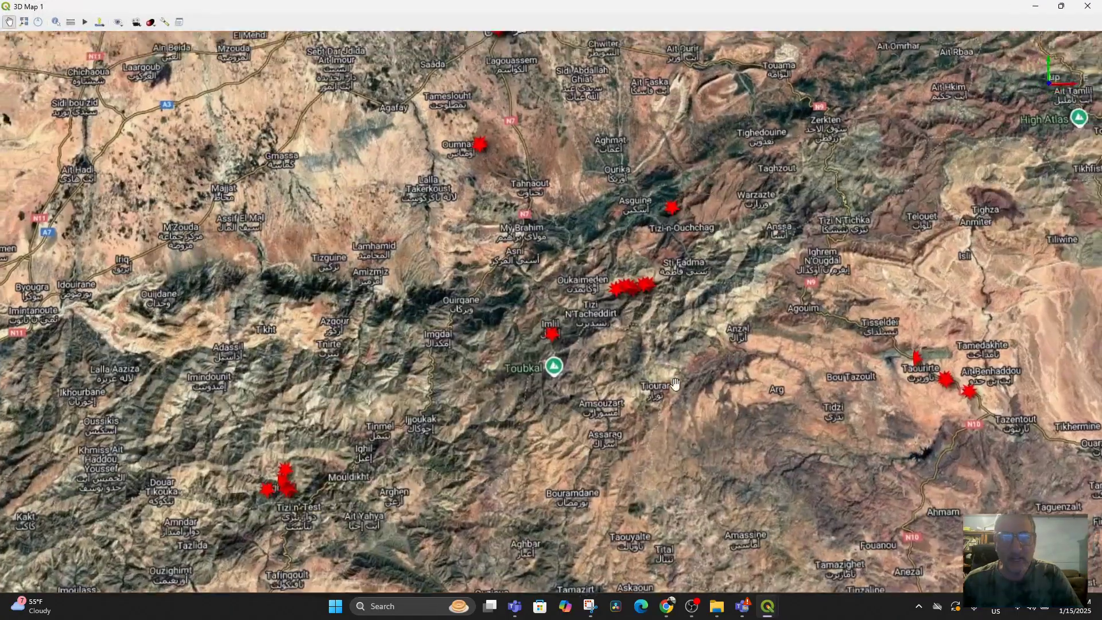
Set the 3D view's terrain type to DEM (Raster Layer) with High Atlas Mountains DEM as elevation, and confirm the configuration
middle_drag(675, 383, 314, 225)
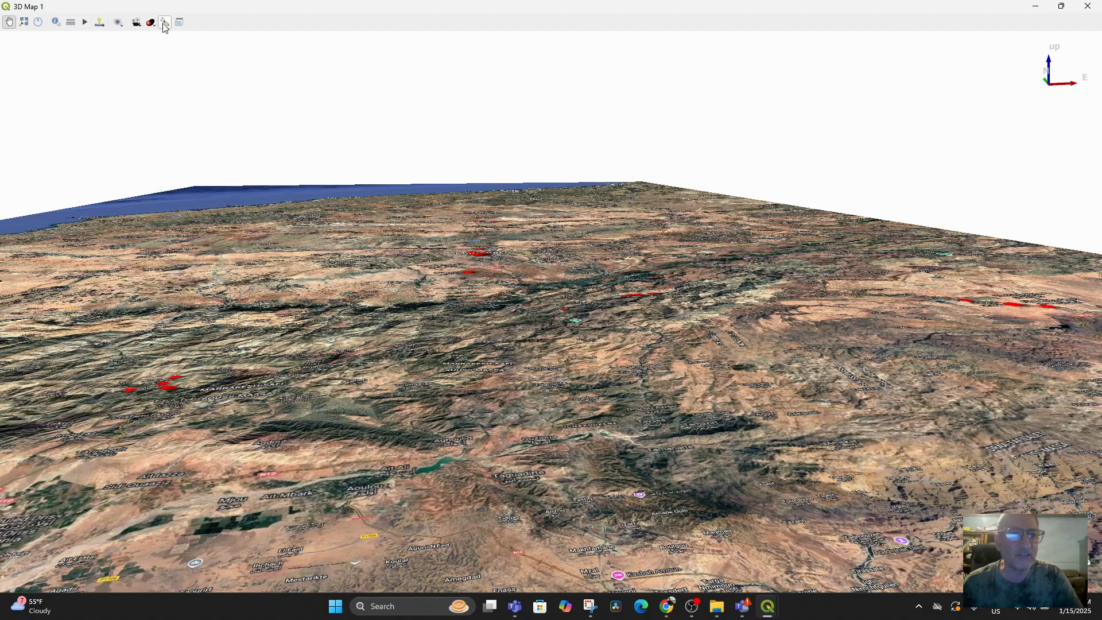
click(164, 23)
click(305, 234)
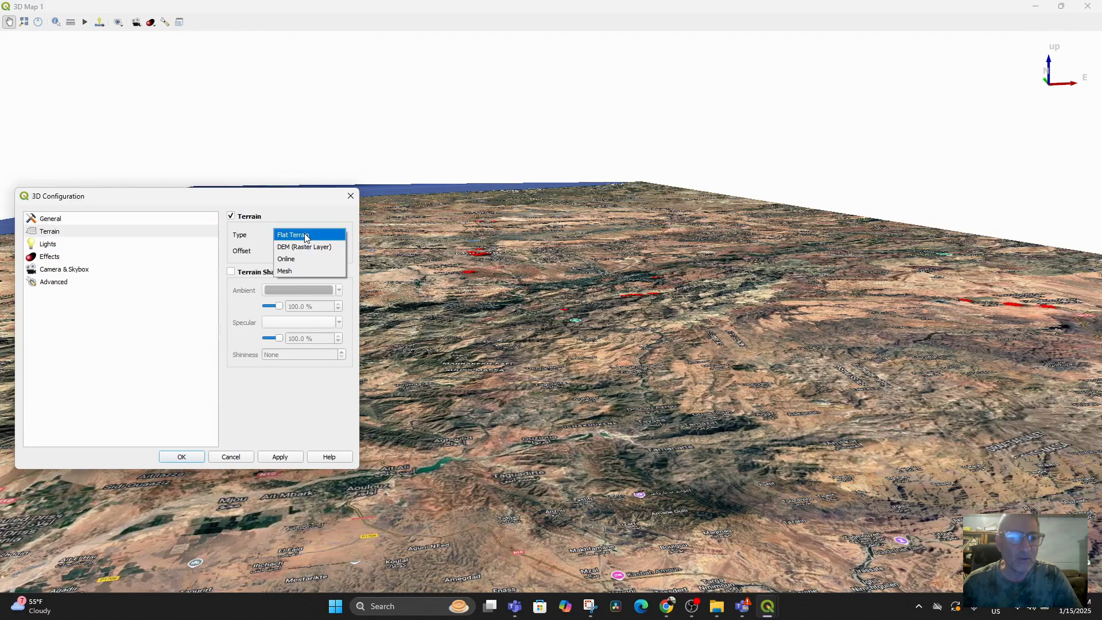
click(324, 247)
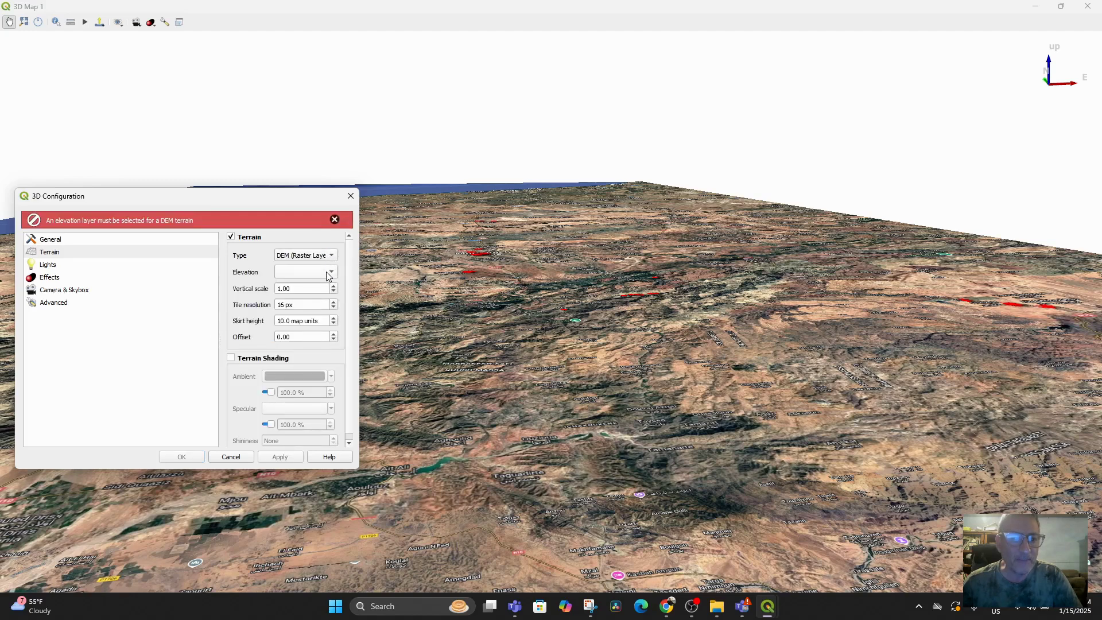
click(327, 273)
click(324, 297)
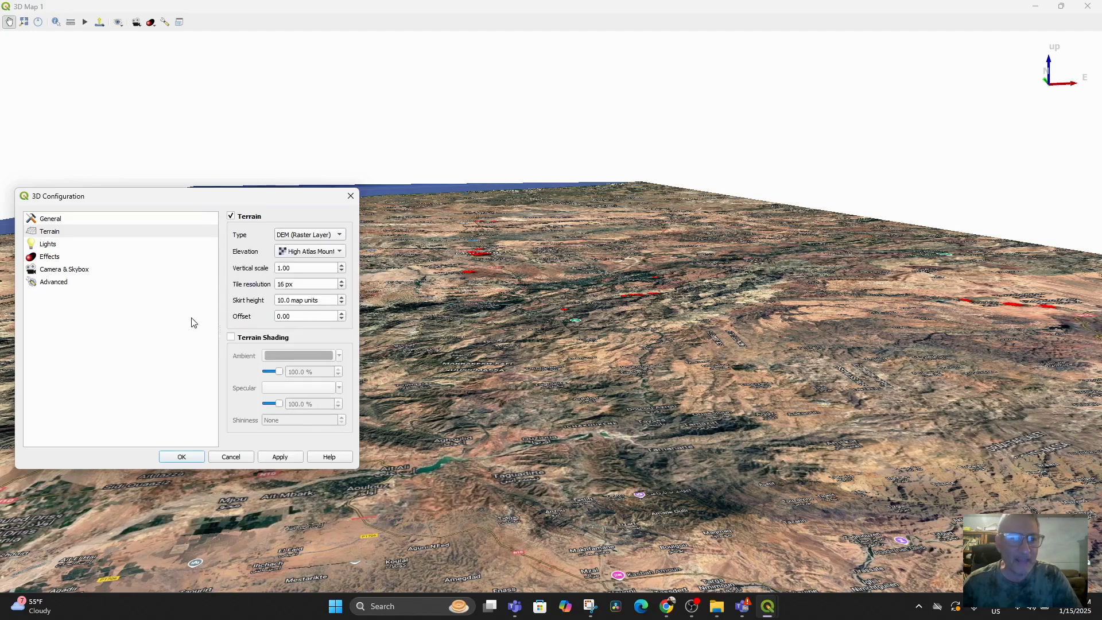
click(280, 458)
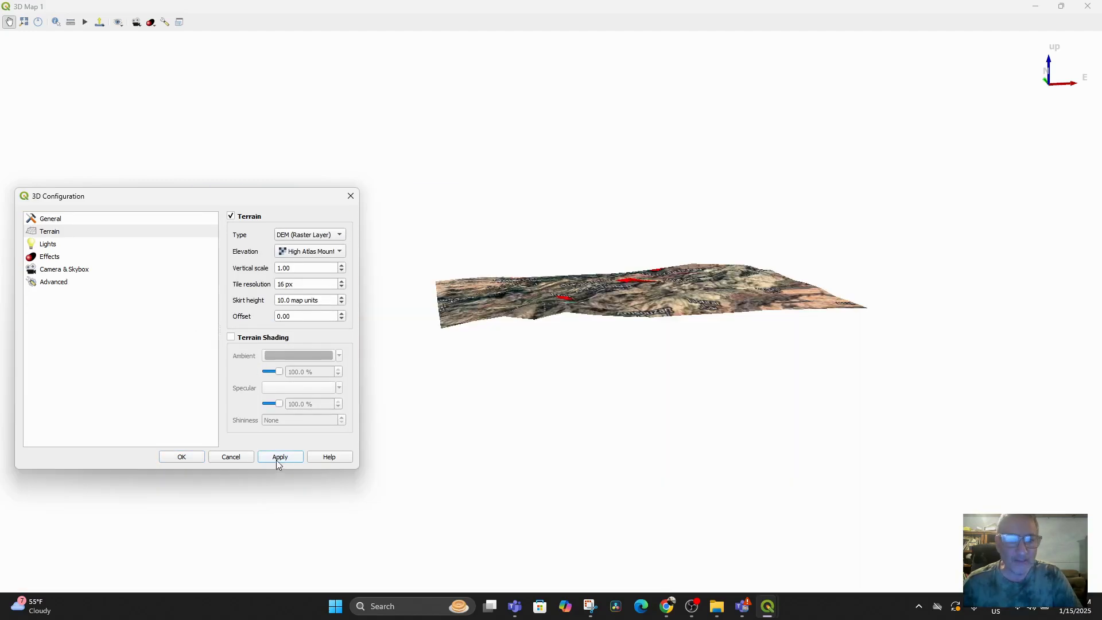
click(184, 457)
Inspect the 3D terrain close up around Imlil and Oukaimeden, and close the 3D view
middle_drag(659, 346, 502, 218)
scroll(630, 310, up, 5)
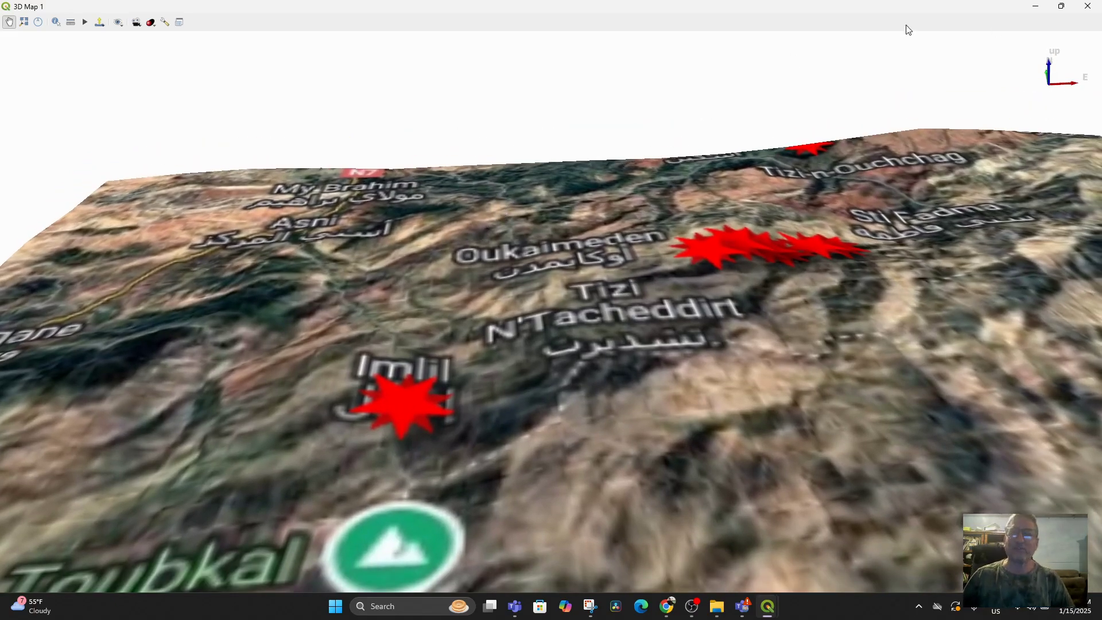
click(1087, 6)
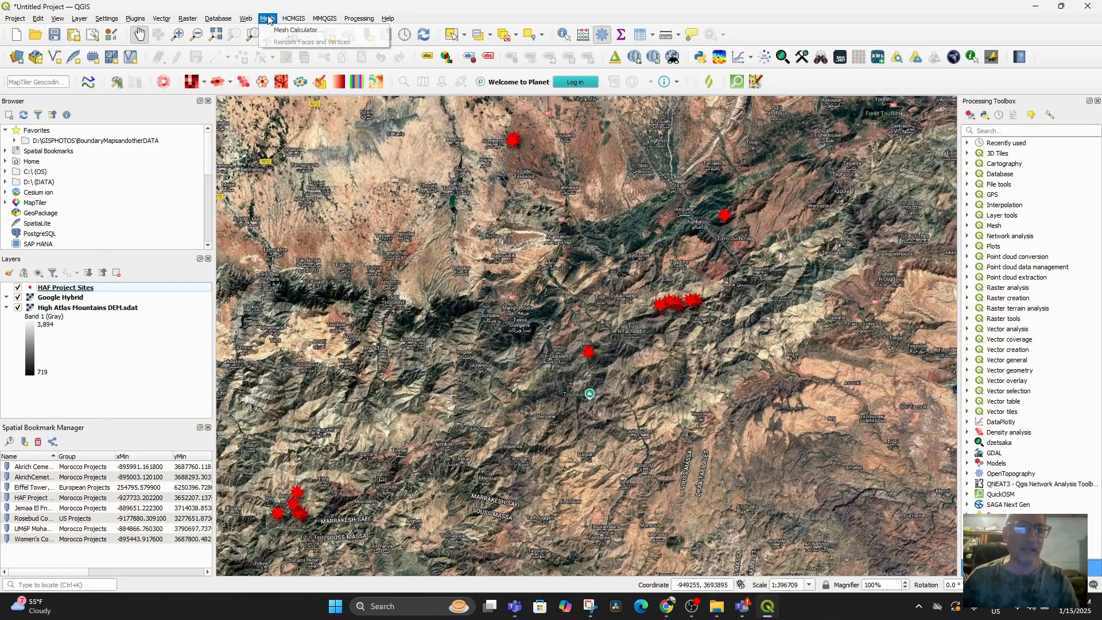
Add the Google Satellite basemap from QuickMapServices to the project
click(246, 19)
mouse_move(255, 84)
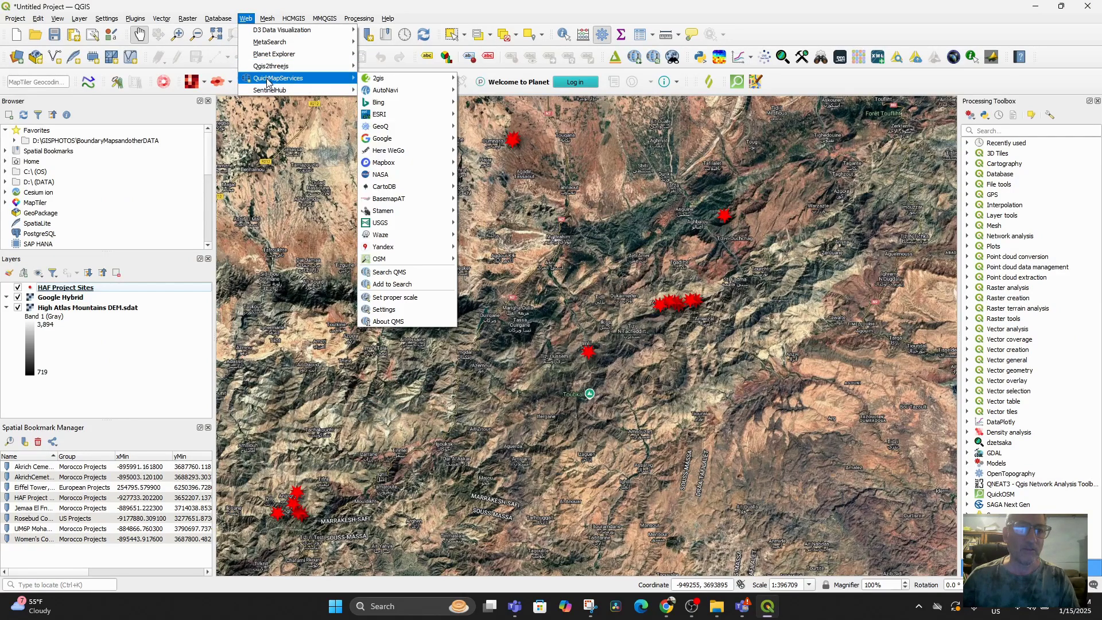
mouse_move(404, 144)
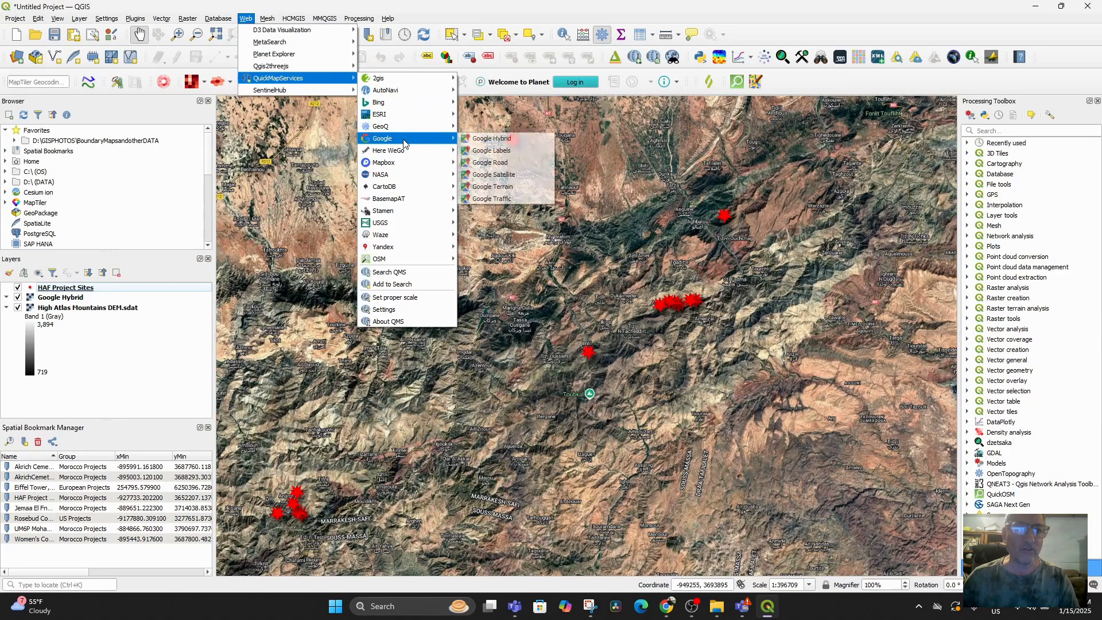
click(493, 174)
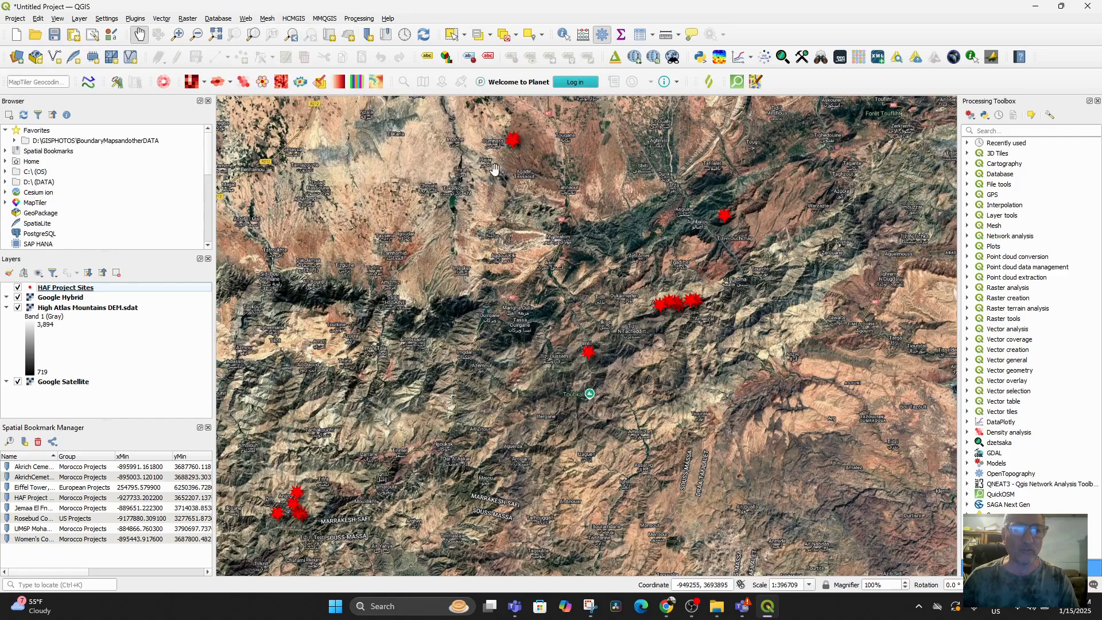
Hide the Google Hybrid layer and move the High Atlas Mountains DEM layer below Google Satellite
click(18, 297)
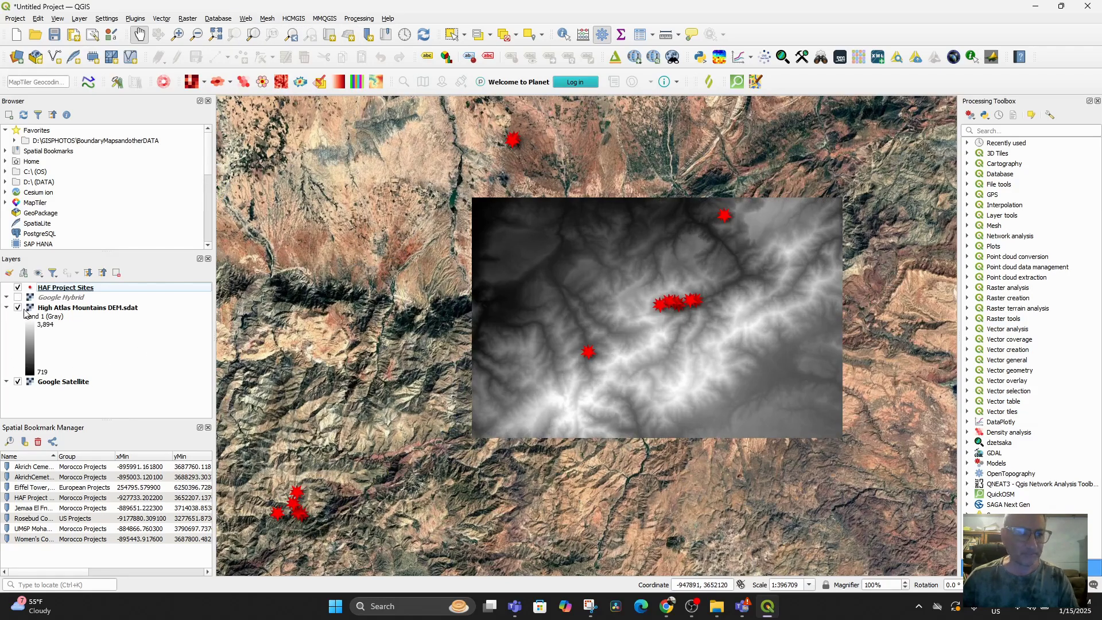
drag(66, 309, 86, 396)
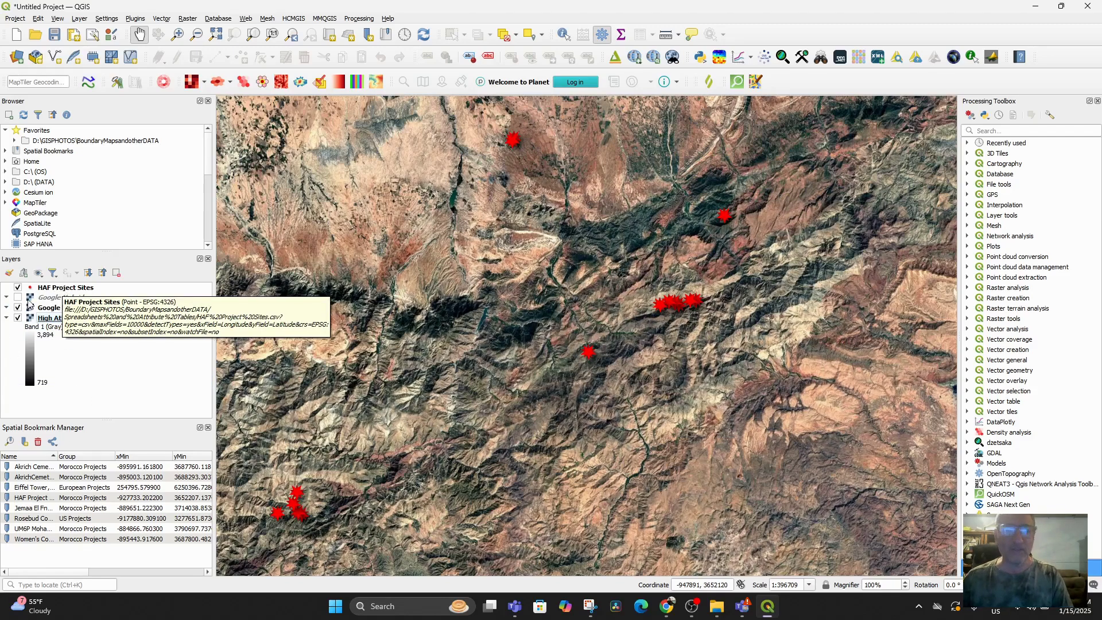
Change the HAF Project Sites layer's marker to the dot green symbol
double_click(59, 288)
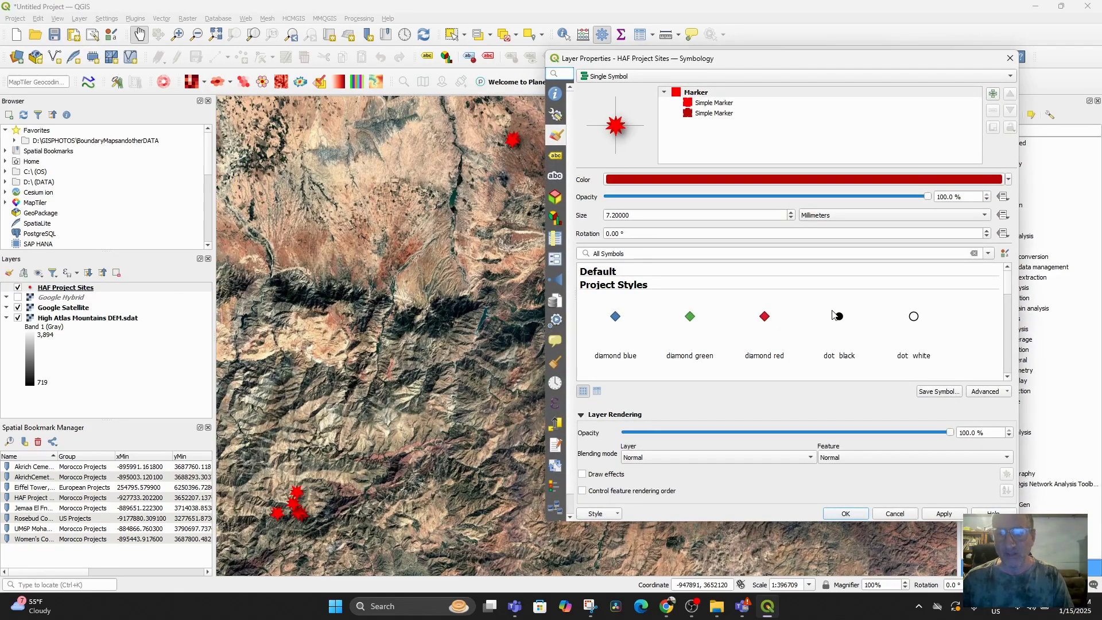
scroll(854, 329, down, 3)
scroll(852, 339, up, 1)
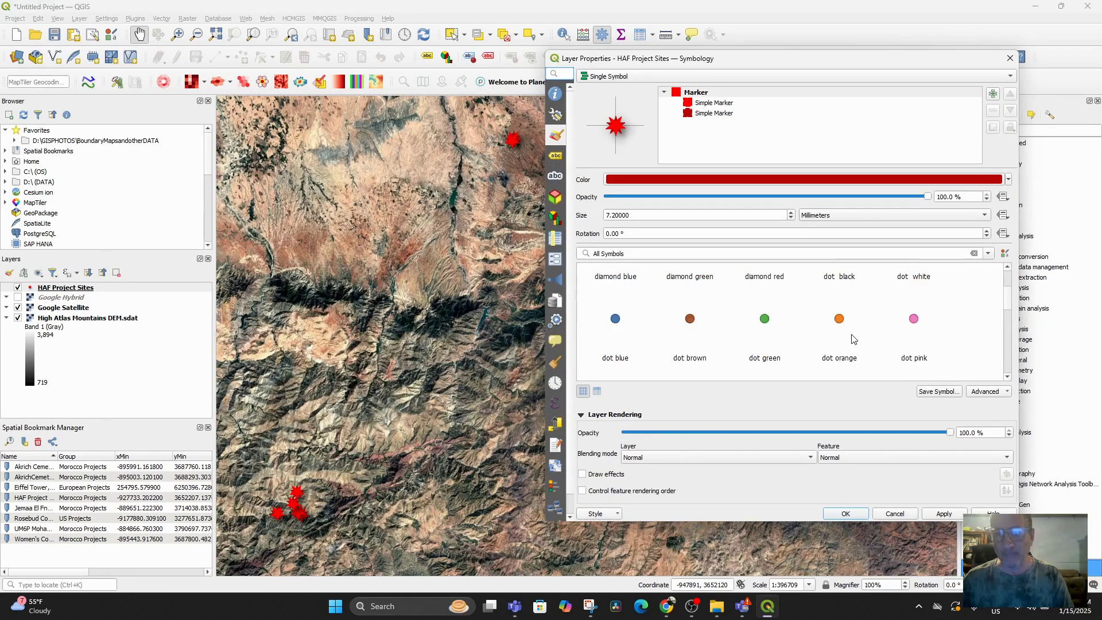
click(765, 324)
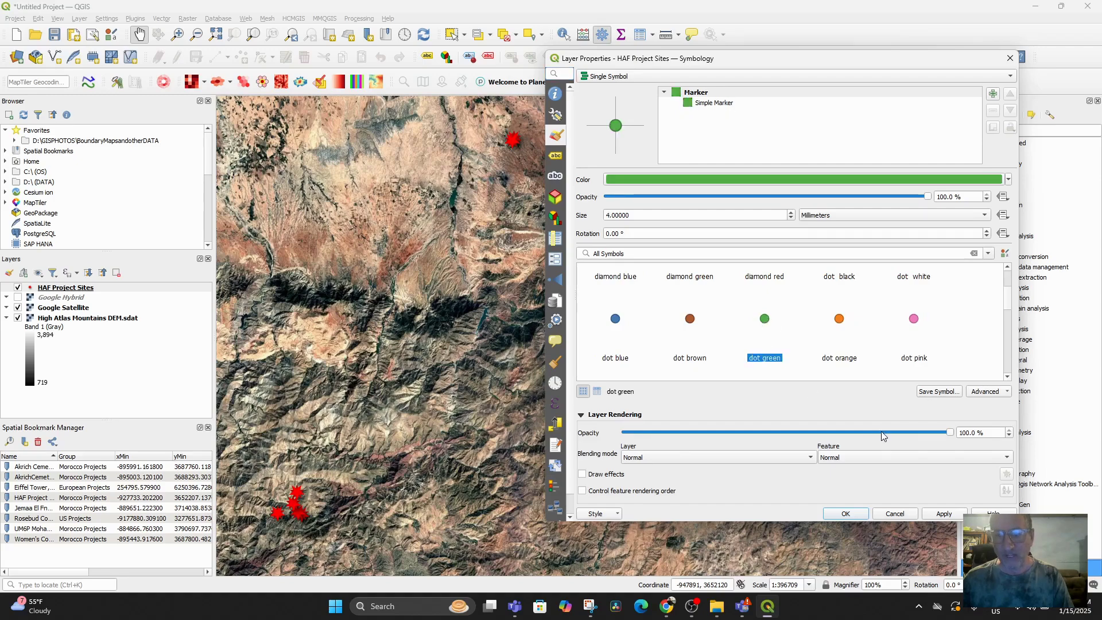
click(943, 514)
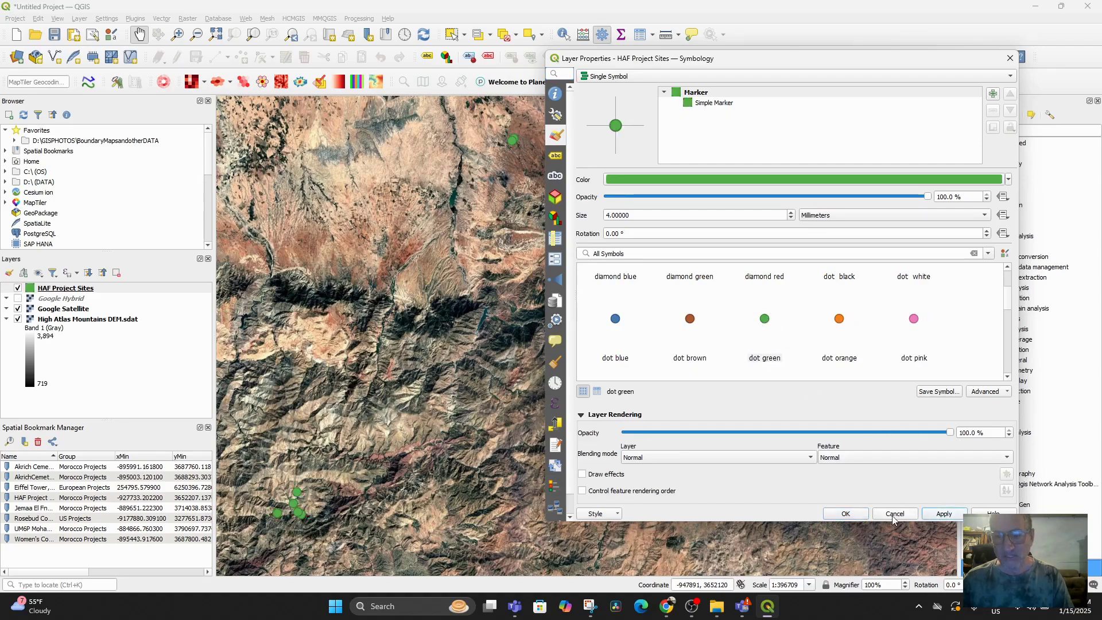
click(845, 513)
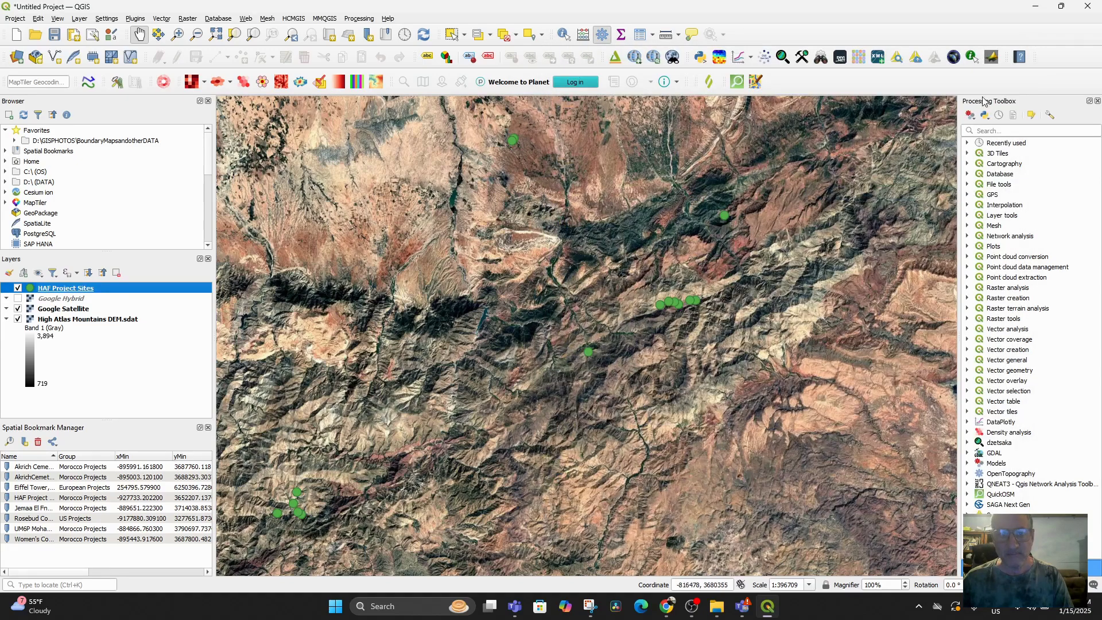
Set the HAF Project Sites marker size to 2 millimeters and apply it
double_click(73, 293)
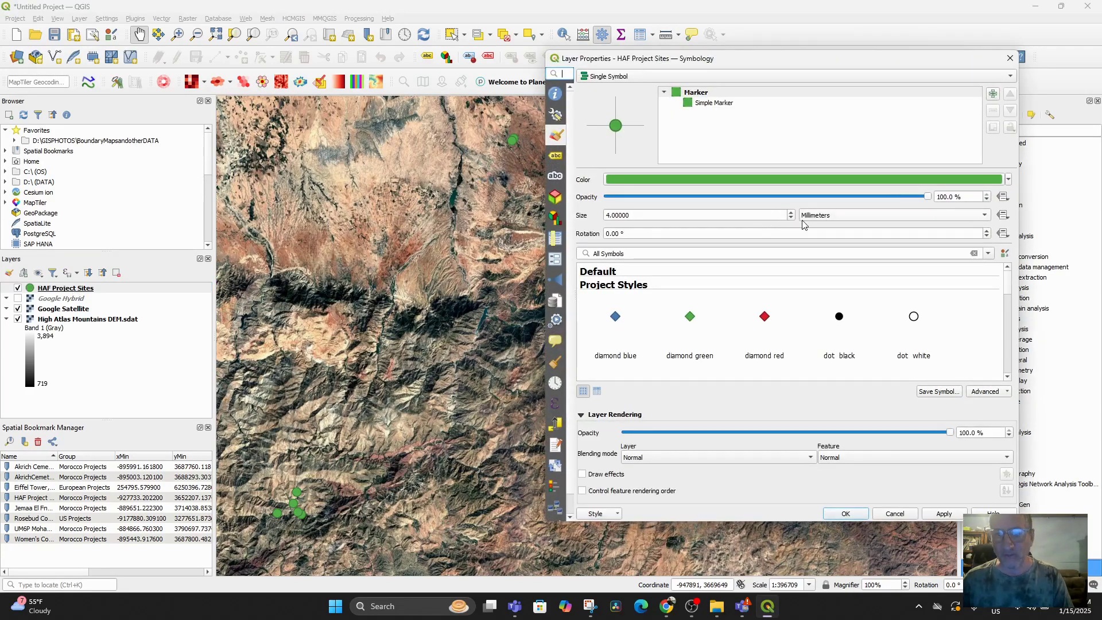
triple_click(781, 215)
text(2)
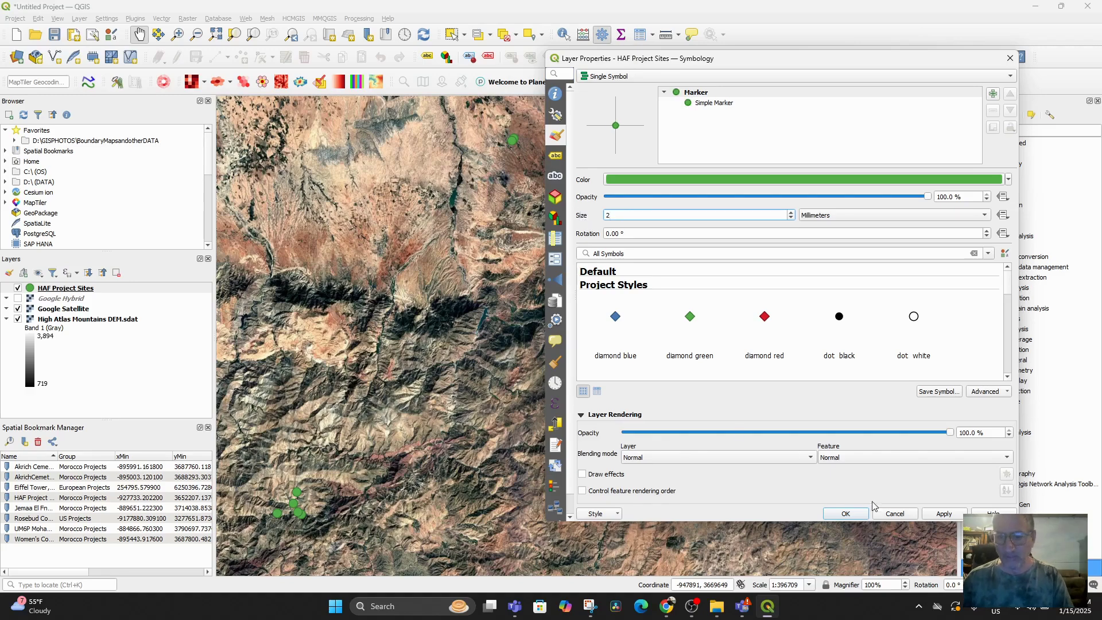
click(928, 515)
click(844, 515)
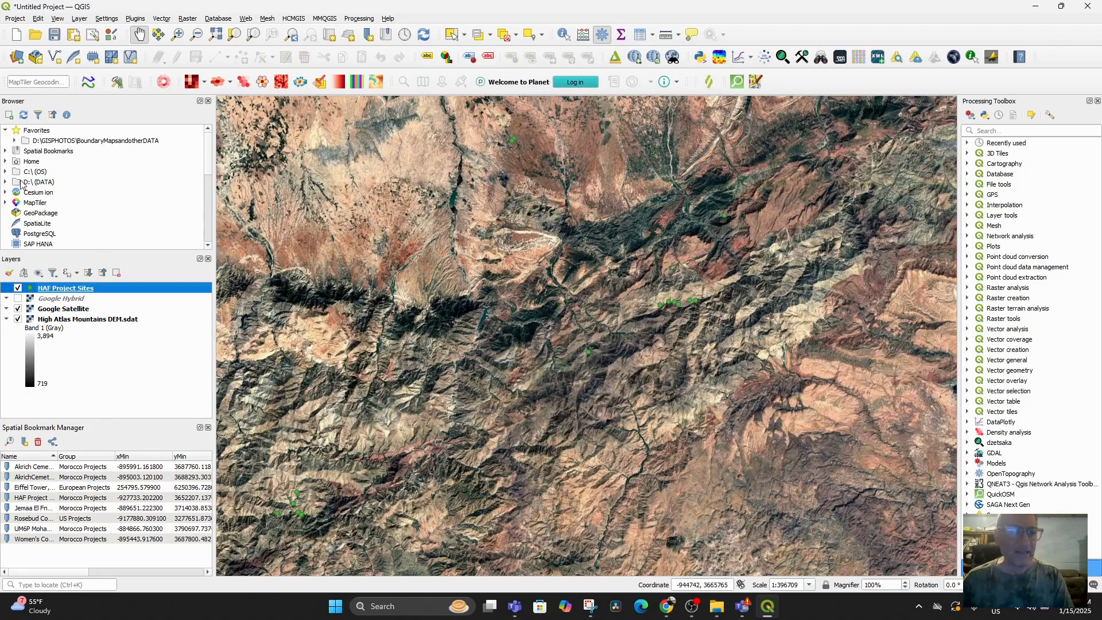
Remove 3D Map 1 through the 3D Map Views Manager and close the manager
click(57, 19)
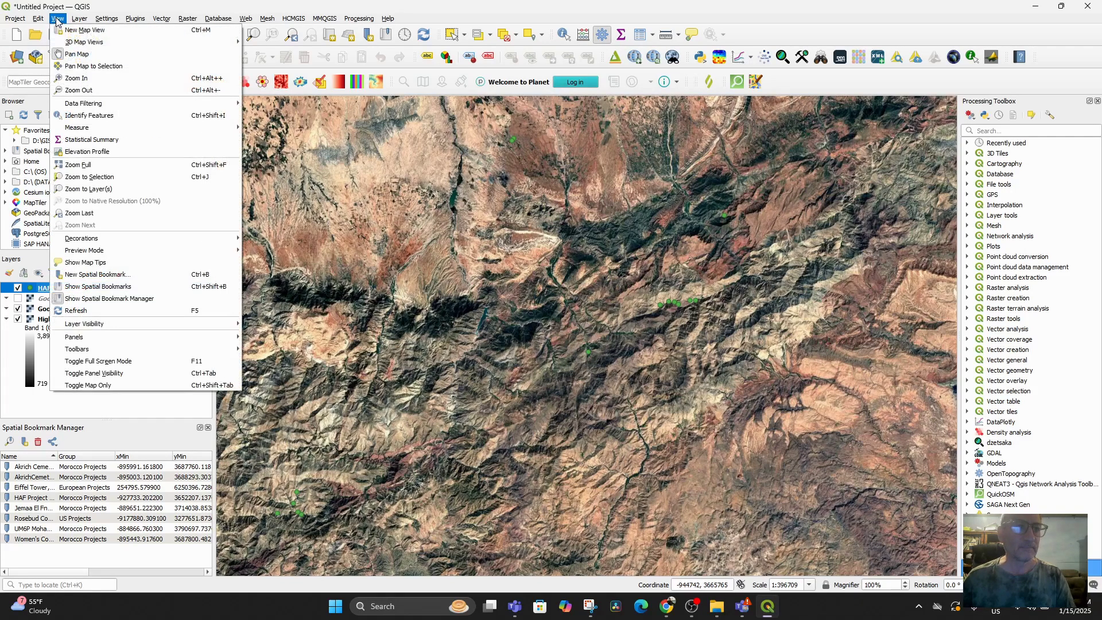
mouse_move(218, 43)
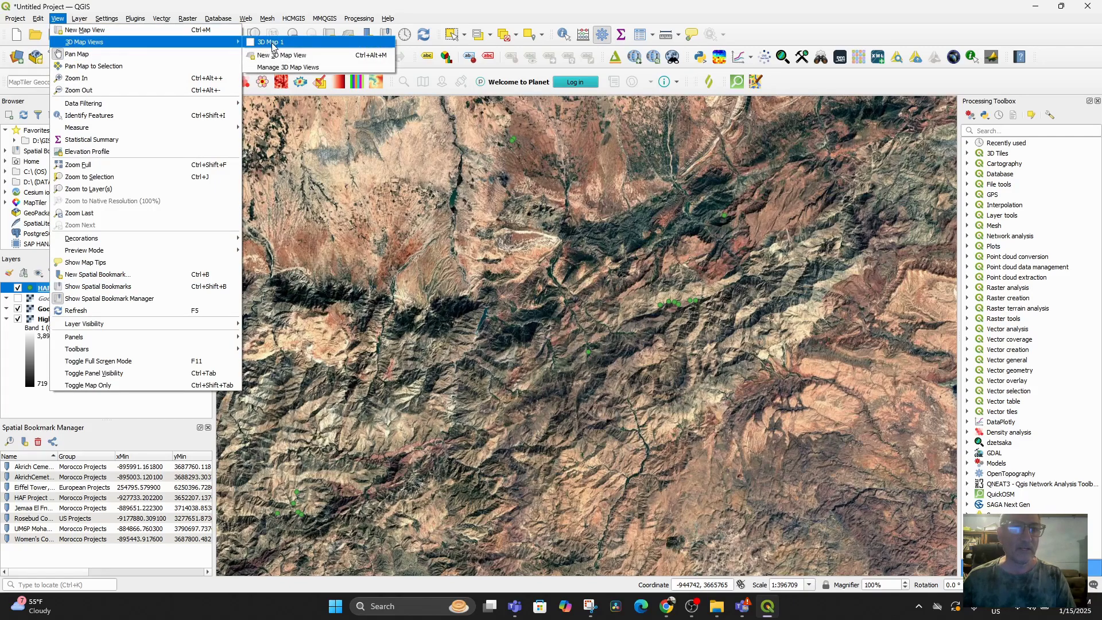
click(287, 68)
click(453, 206)
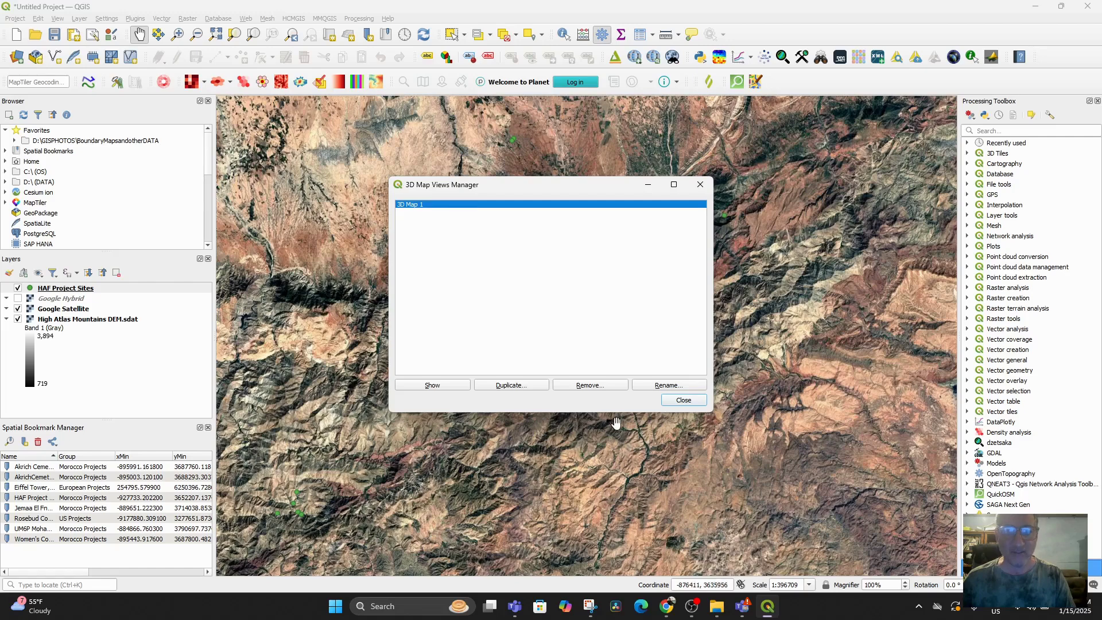
click(577, 387)
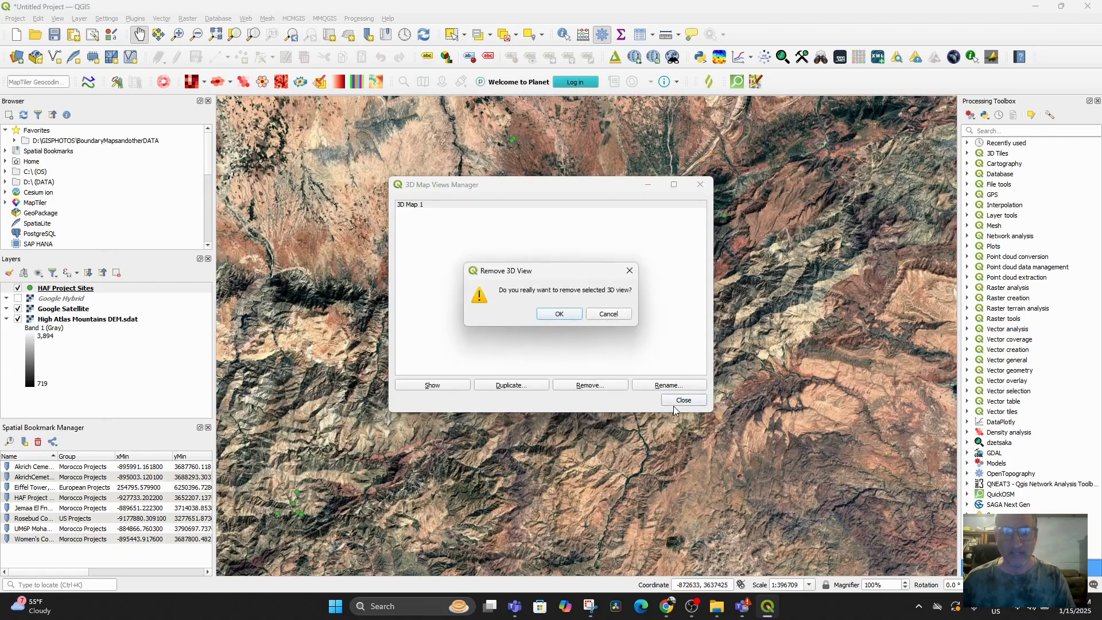
click(561, 314)
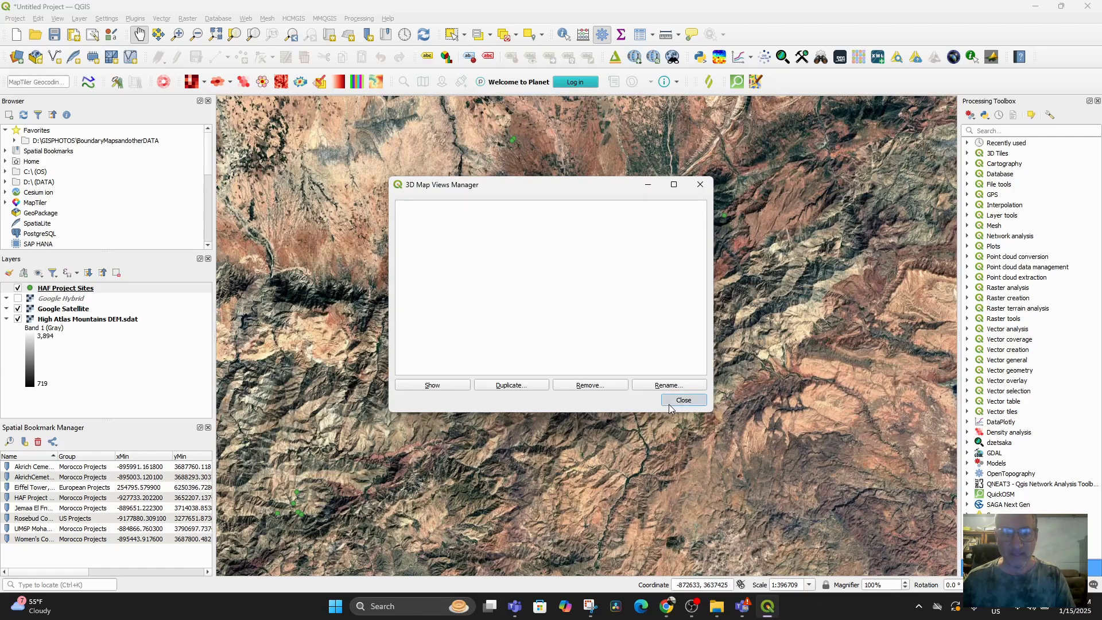
click(683, 400)
Create a fresh 3D map view with the Google Satellite imagery and maximize its window
click(64, 19)
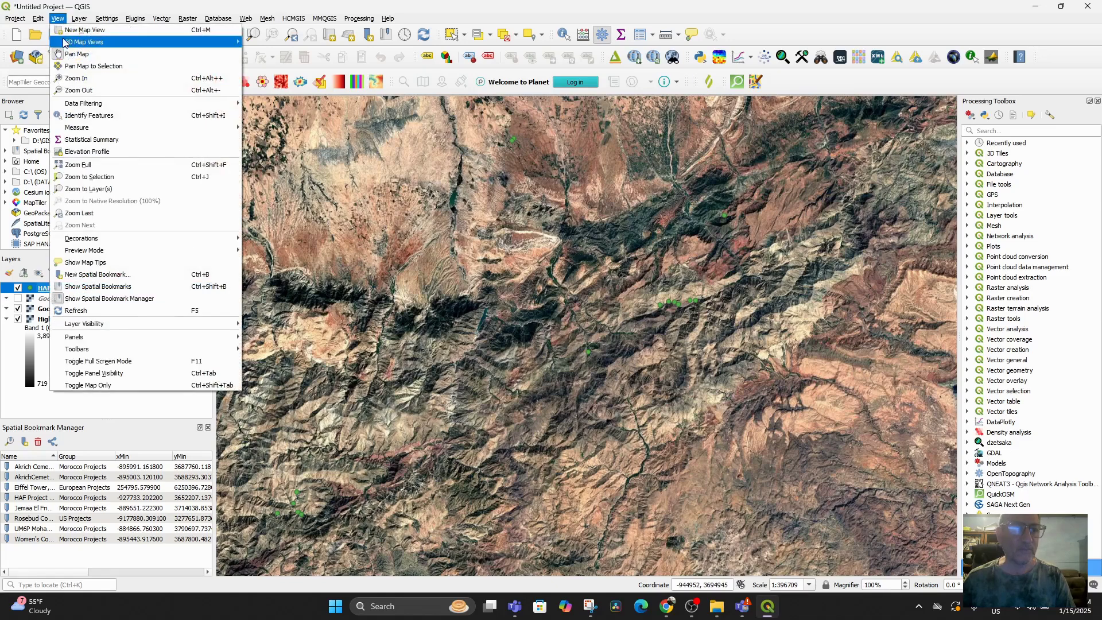
mouse_move(71, 46)
click(273, 44)
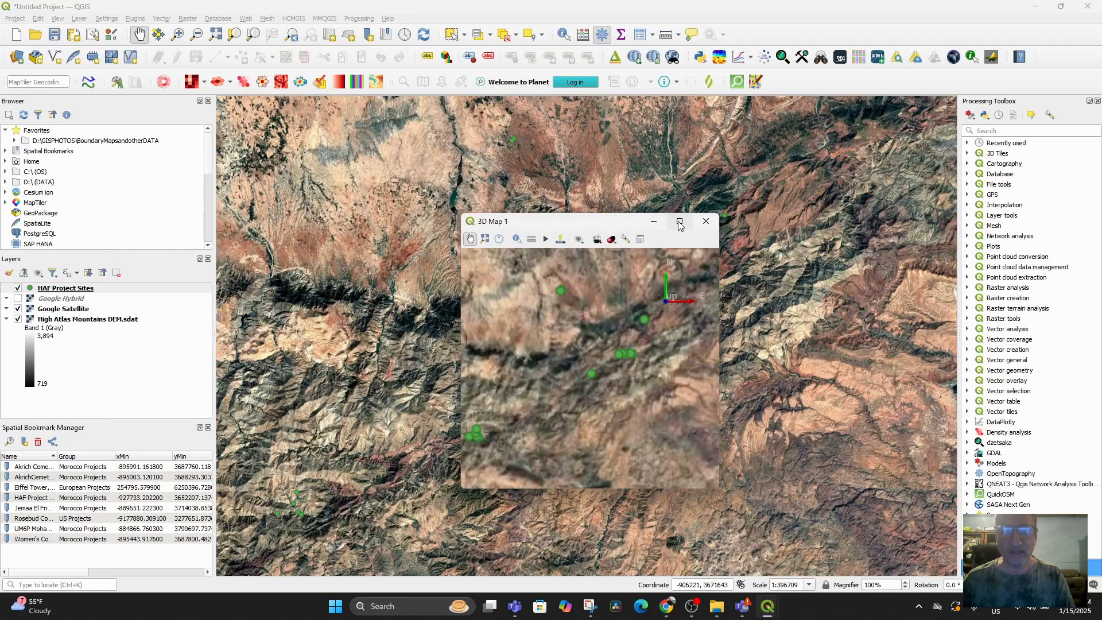
click(679, 222)
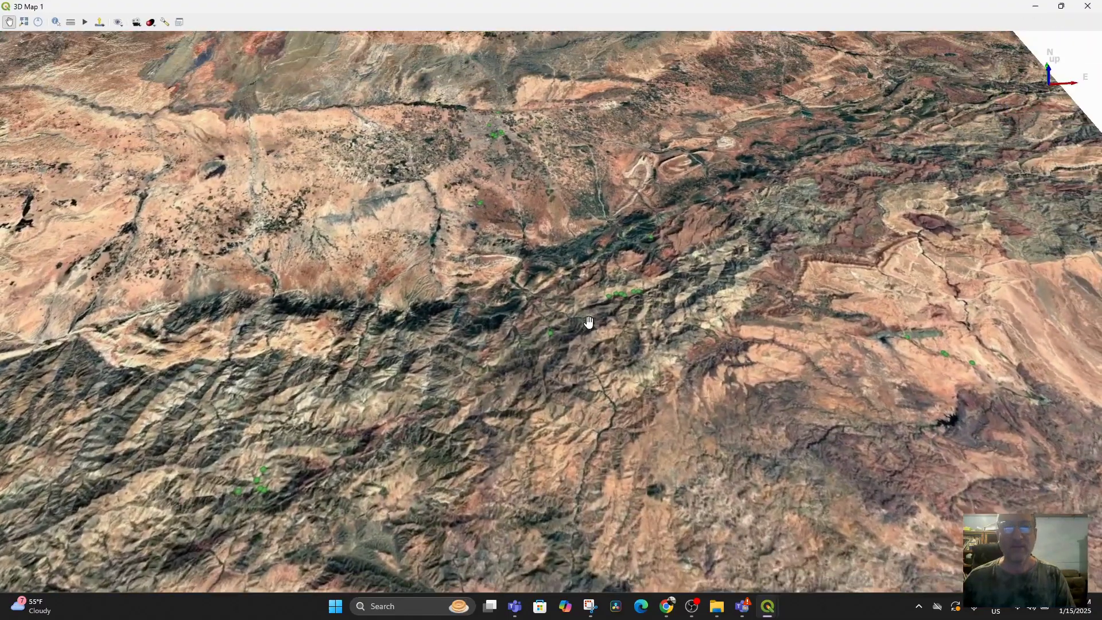
Set the 3D map's terrain type to DEM (Raster Layer) with the High Atlas Mountains DEM as elevation, and apply it
scroll(588, 322, down, 5)
scroll(583, 310, up, 5)
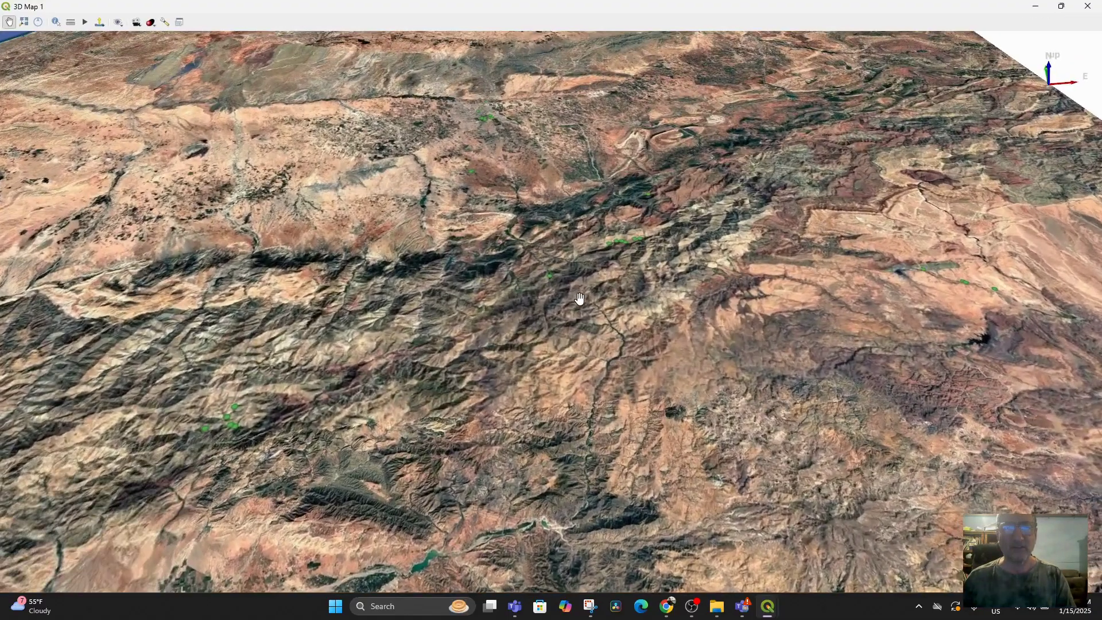
scroll(581, 293, up, 2)
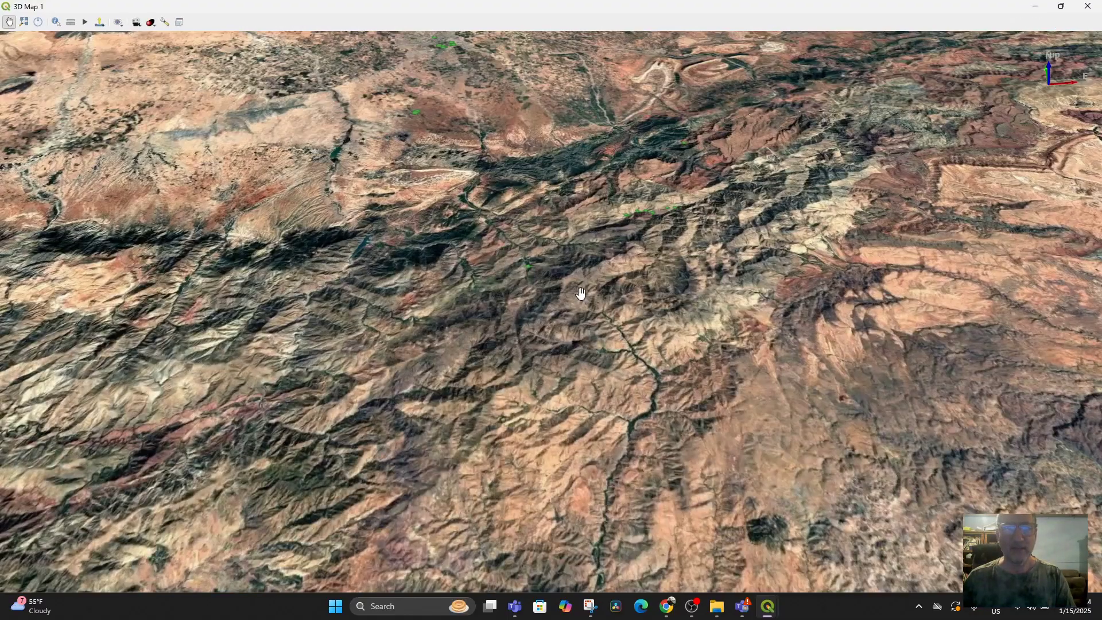
click(164, 22)
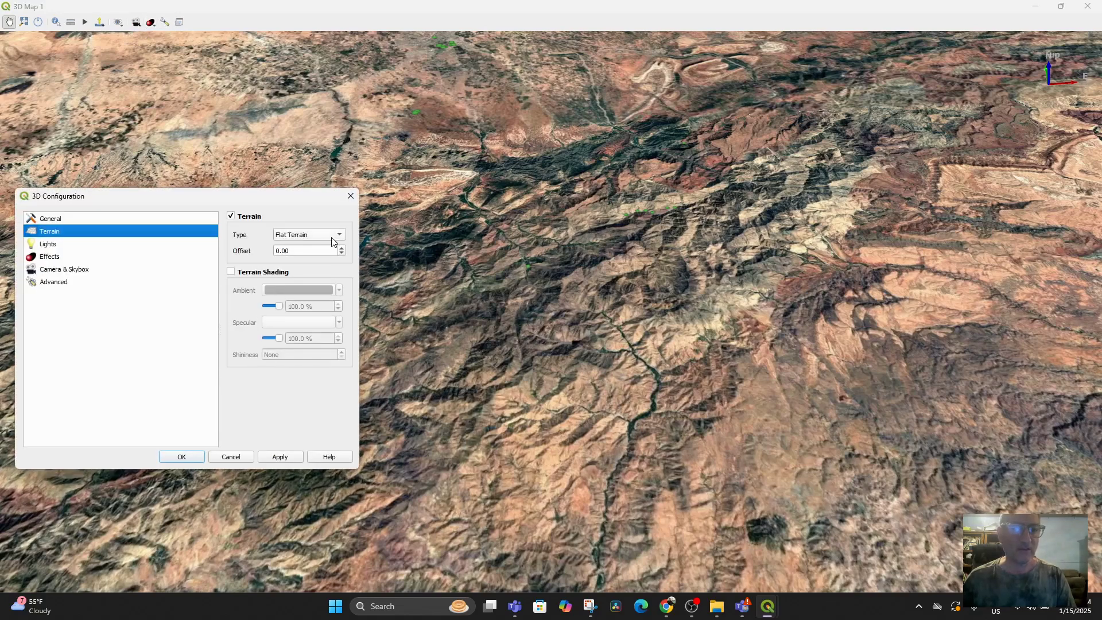
click(333, 239)
click(316, 247)
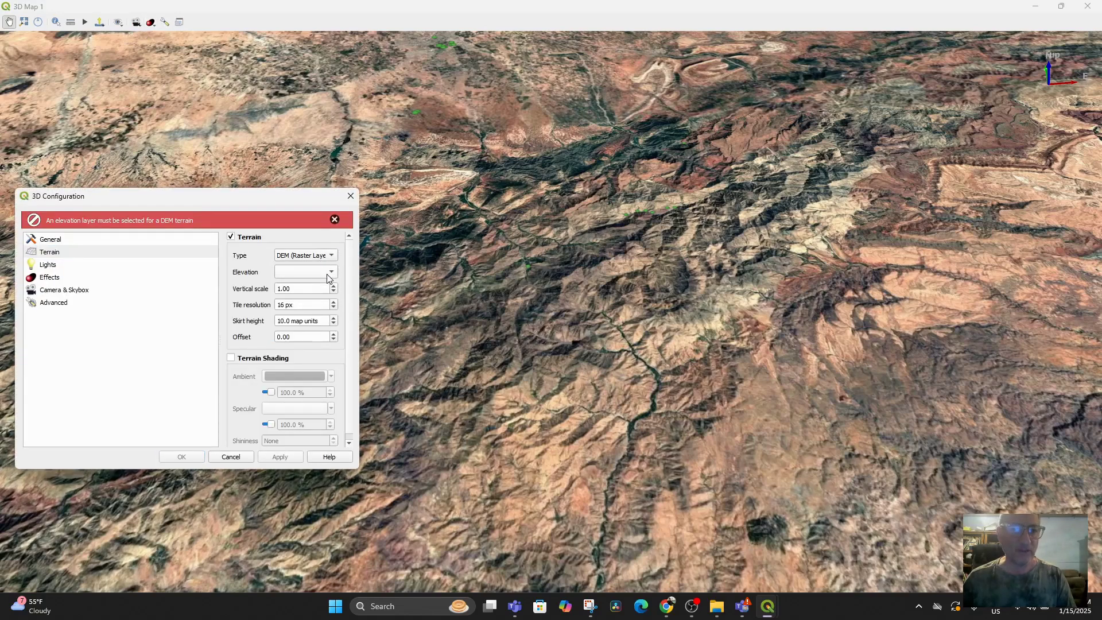
click(328, 275)
click(318, 307)
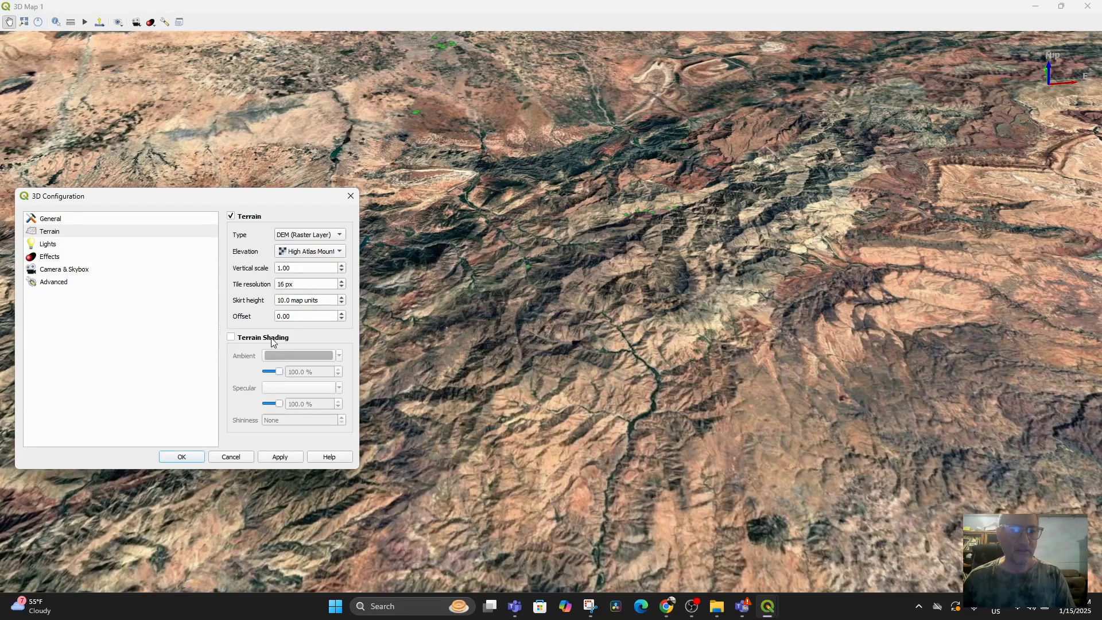
click(280, 457)
Set the 3D terrain's vertical scale to 3 to exaggerate the relief
middle_drag(615, 296, 635, 379)
scroll(635, 315, up, 3)
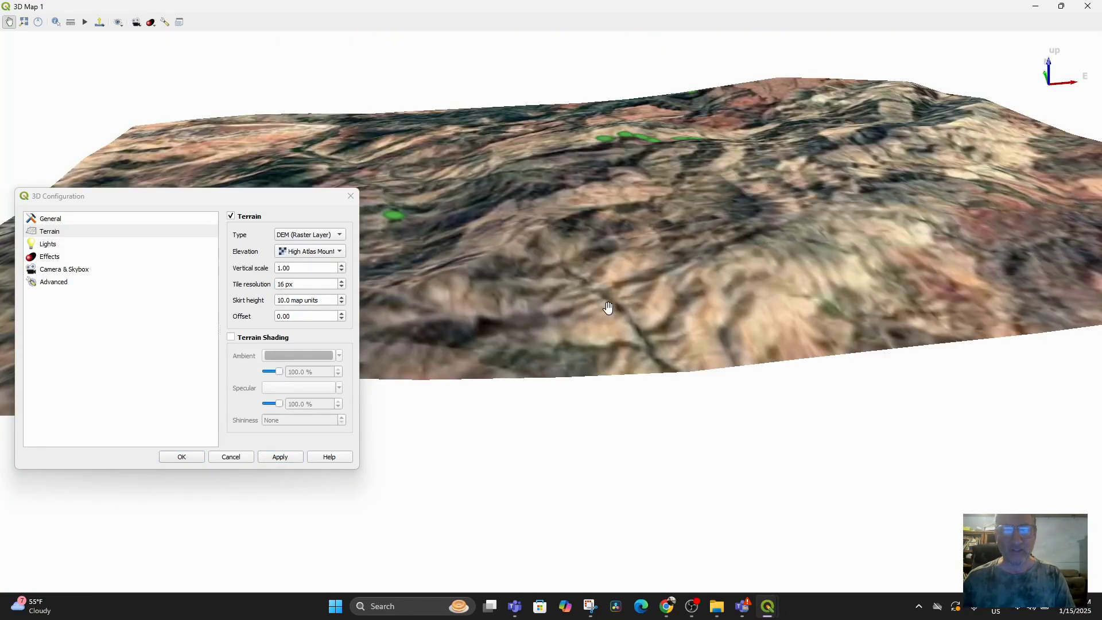
mouse_move(580, 315)
middle_down()
mouse_move(599, 345)
mouse_move(598, 306)
middle_up()
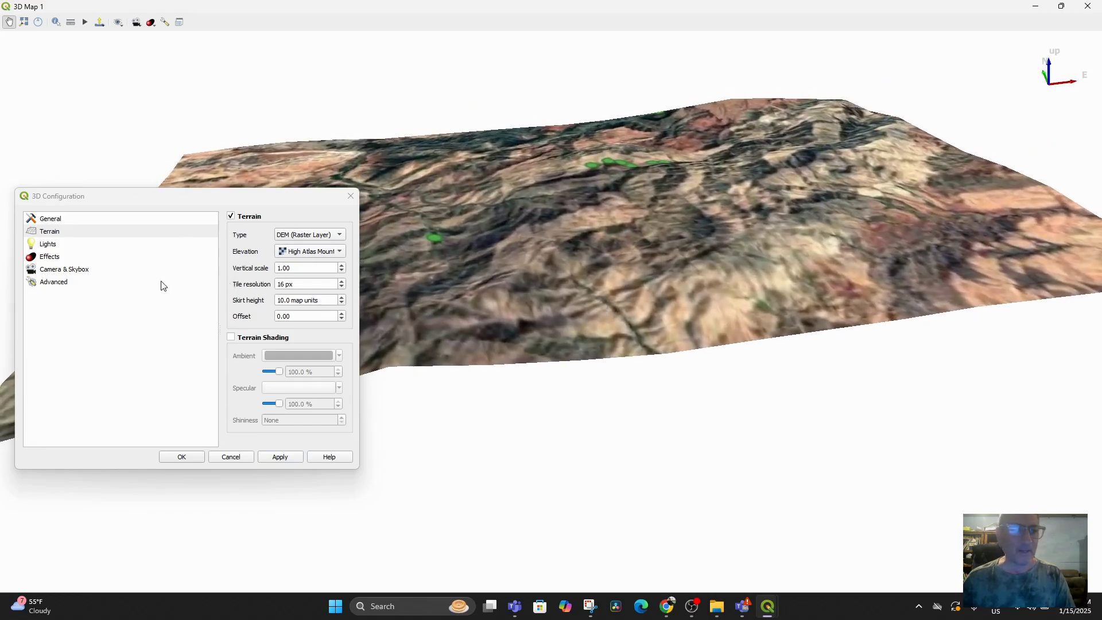
click(298, 268)
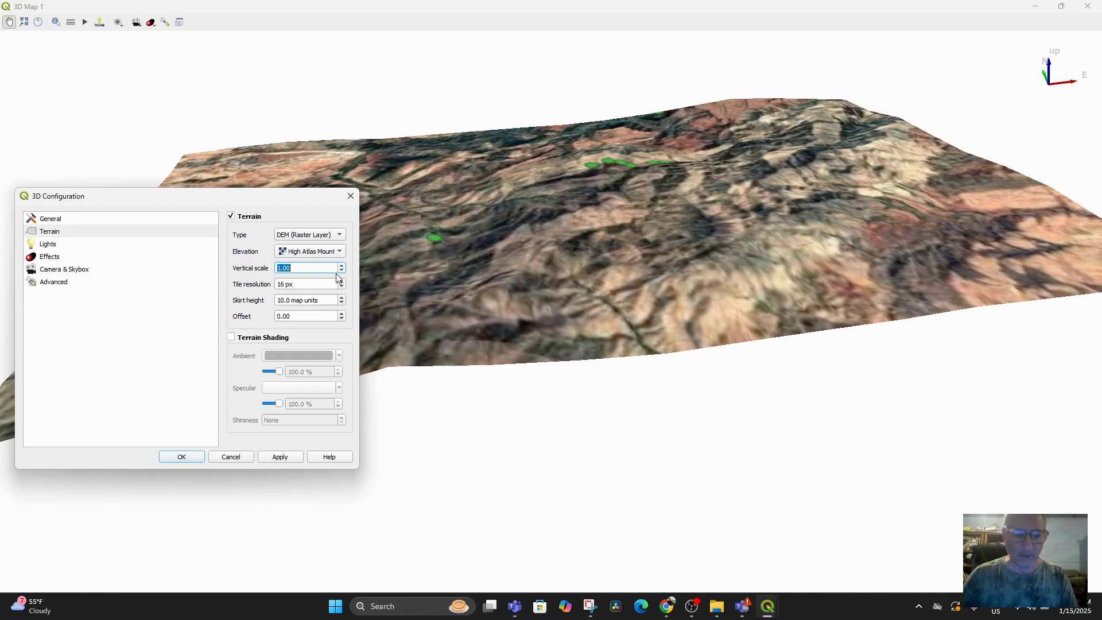
text(3)
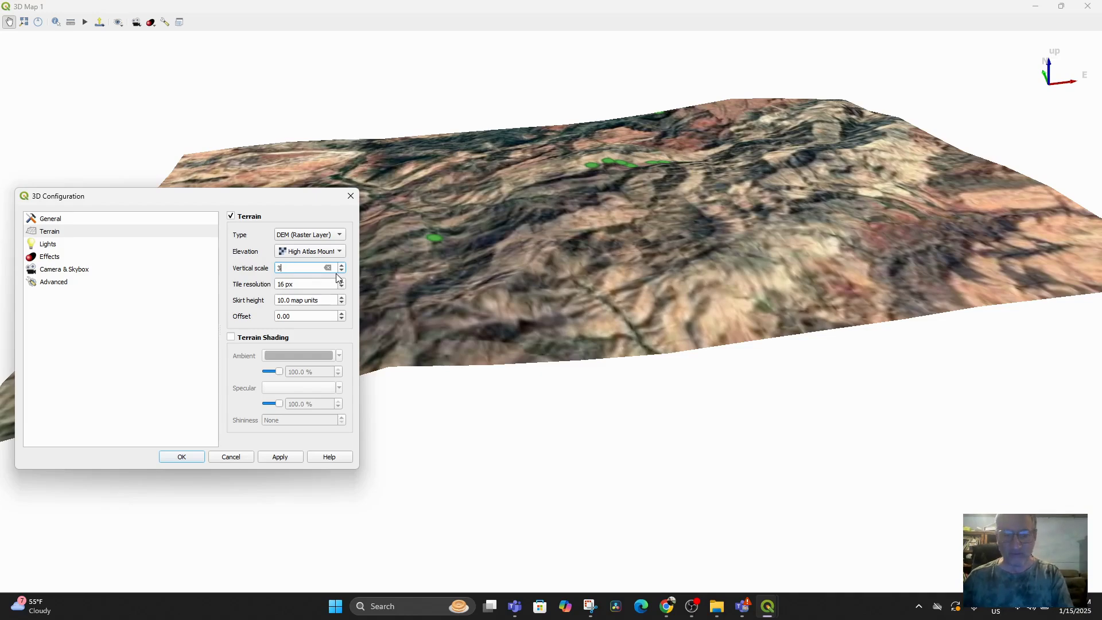
key(Return)
drag(335, 270, 370, 188)
scroll(458, 135, down, 5)
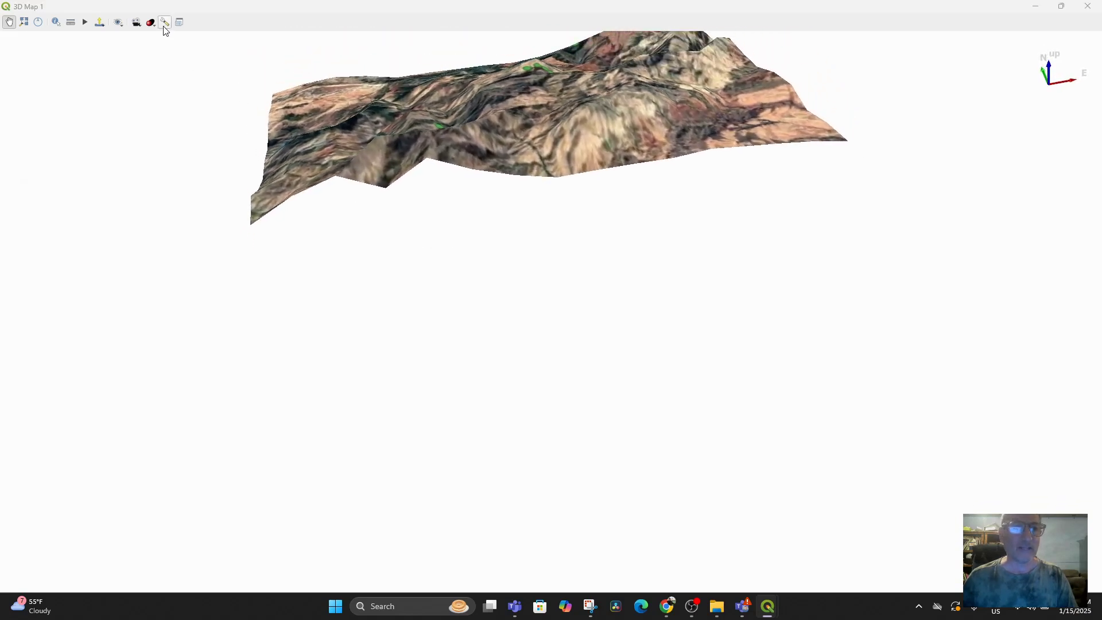
Revisit the terrain's vertical scale in the 3D configuration, confirm it and inspect the relief around the project sites
click(165, 23)
drag(299, 269, 273, 277)
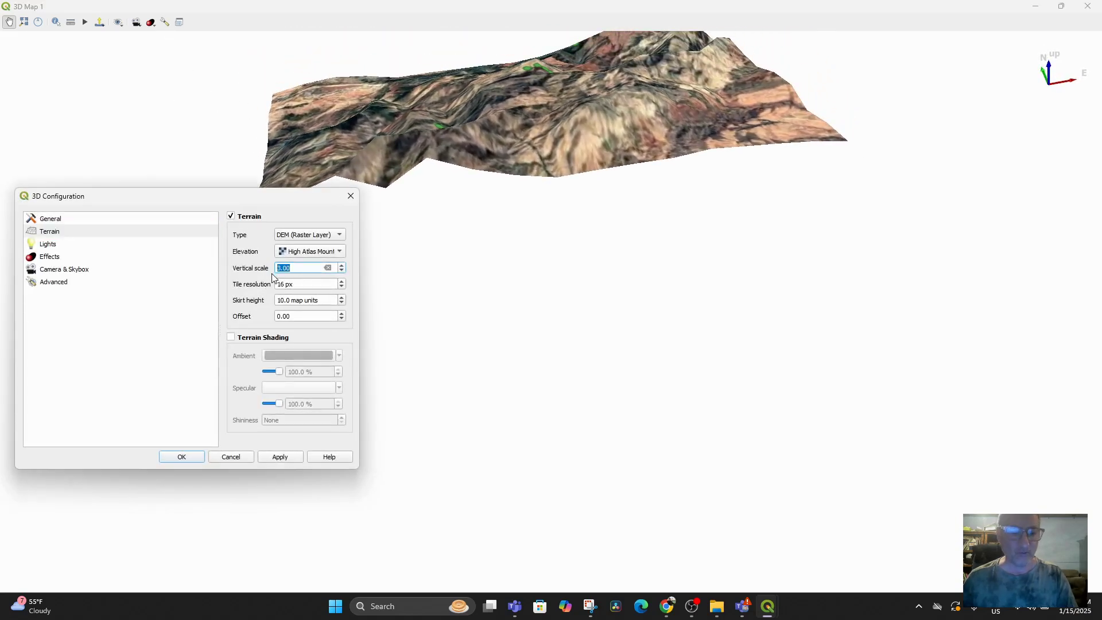
key(Return)
drag(524, 354, 435, 227)
drag(581, 177, 602, 264)
drag(626, 334, 586, 403)
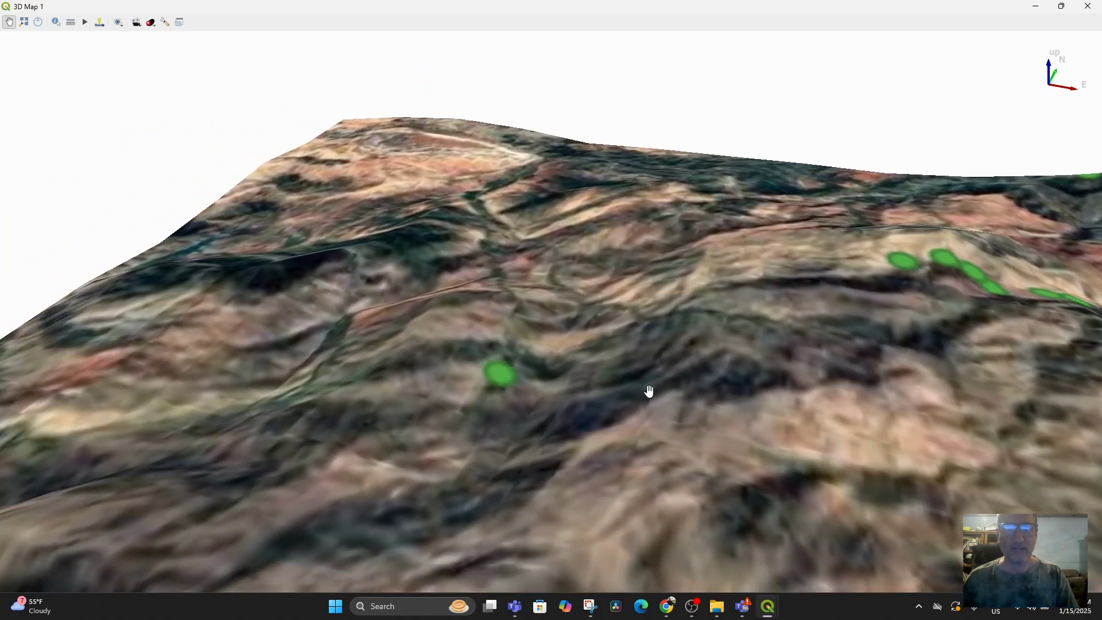
drag(649, 391, 335, 187)
mouse_move(440, 237)
mouse_down()
mouse_move(458, 294)
mouse_move(453, 243)
mouse_up()
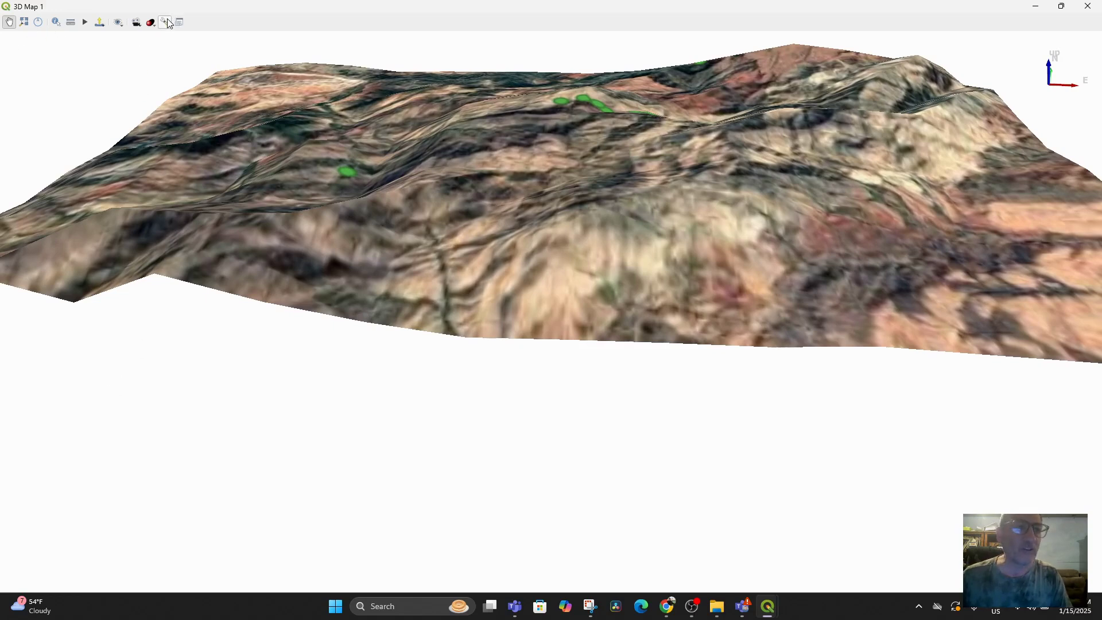
Show the animation and on-screen navigation controls in the 3D map, and shift and tilt the camera with the navigator
click(85, 22)
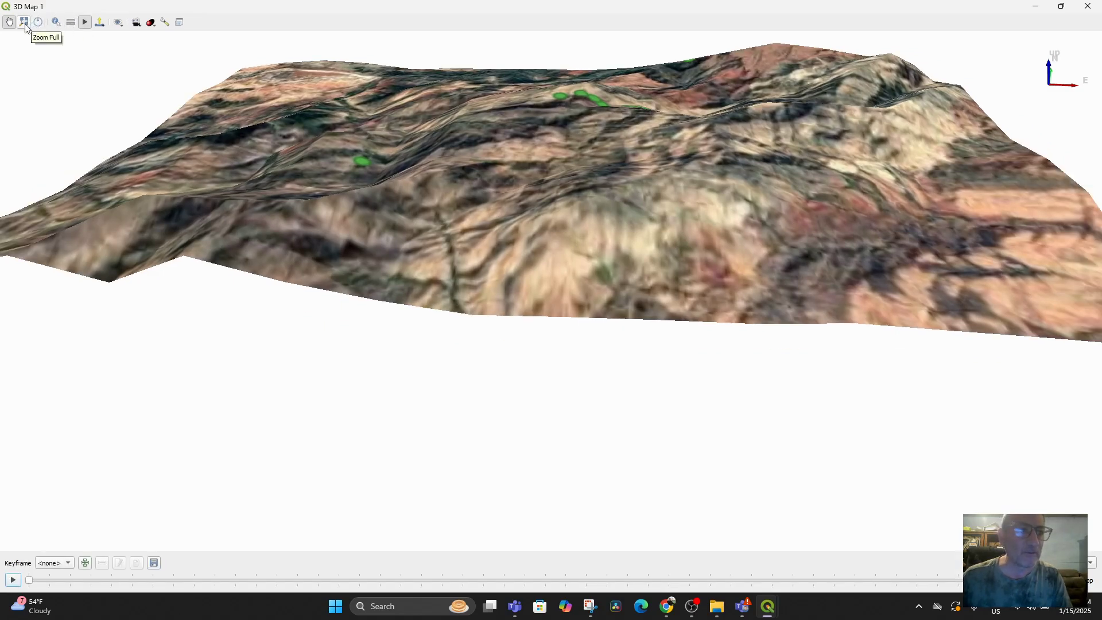
click(38, 23)
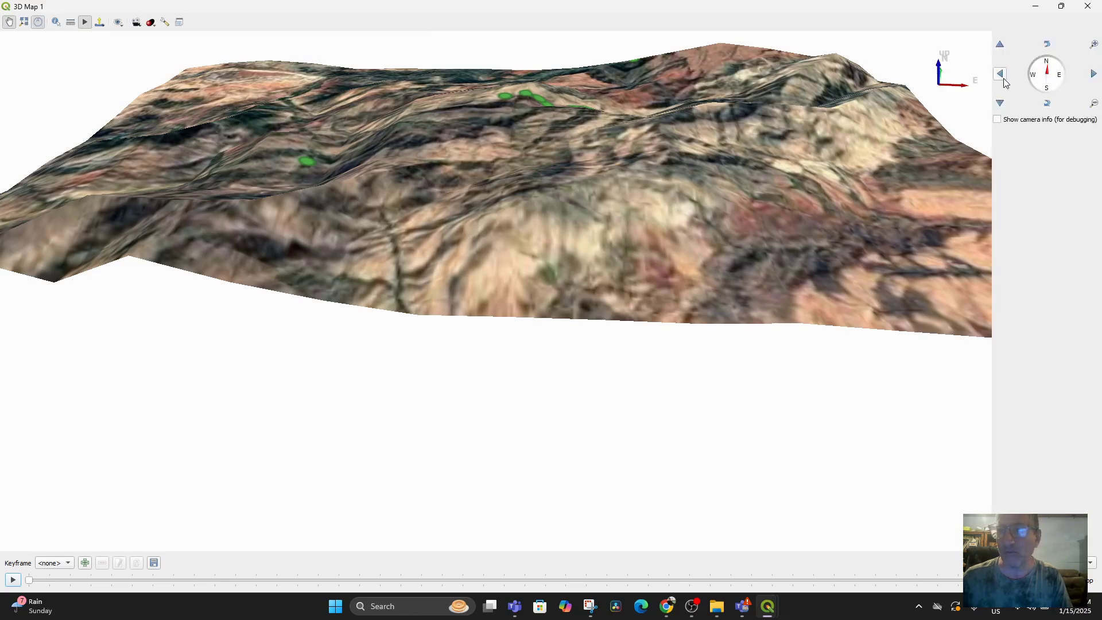
click(1001, 74)
click(1001, 75)
drag(1051, 69, 1053, 26)
click(1048, 103)
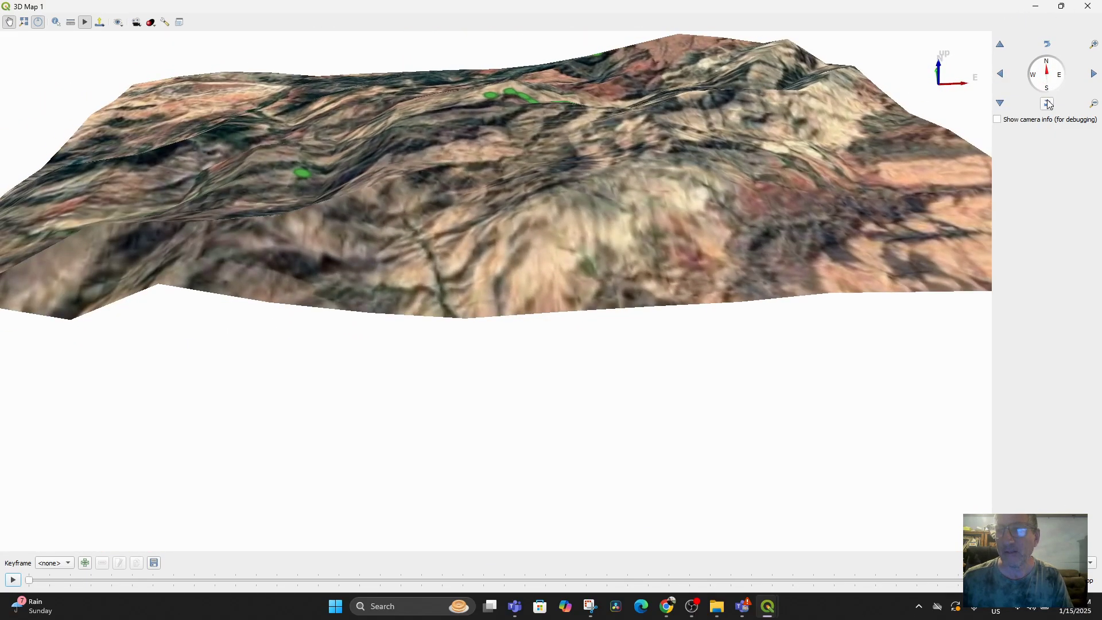
click(1048, 106)
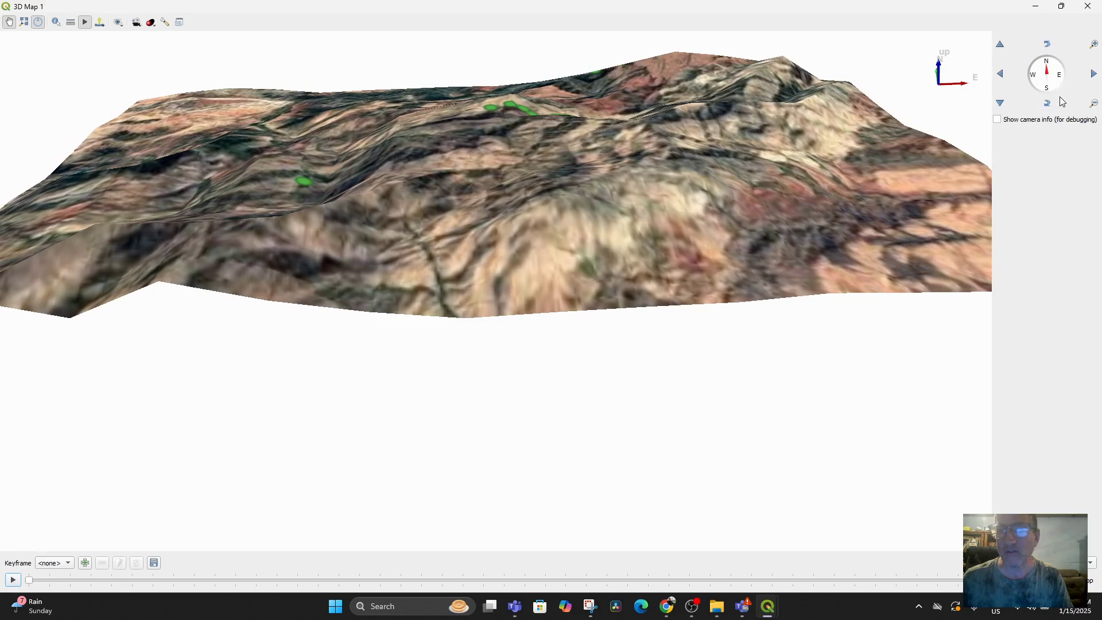
click(1048, 46)
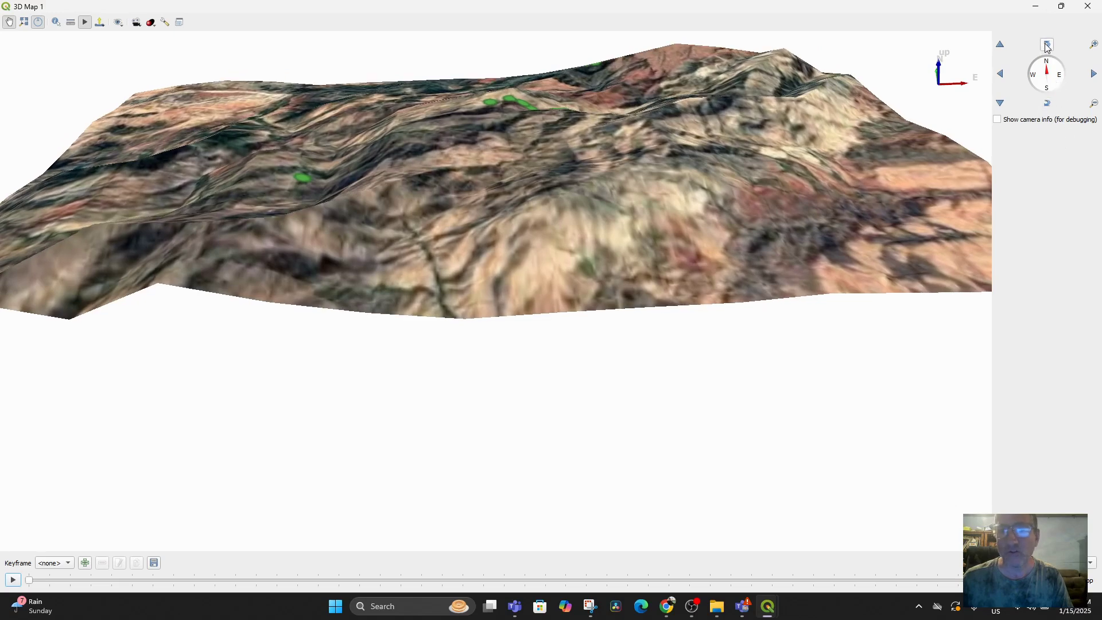
Show and hide the camera info for debugging, and try the navigator's zoom in and zoom out
click(998, 121)
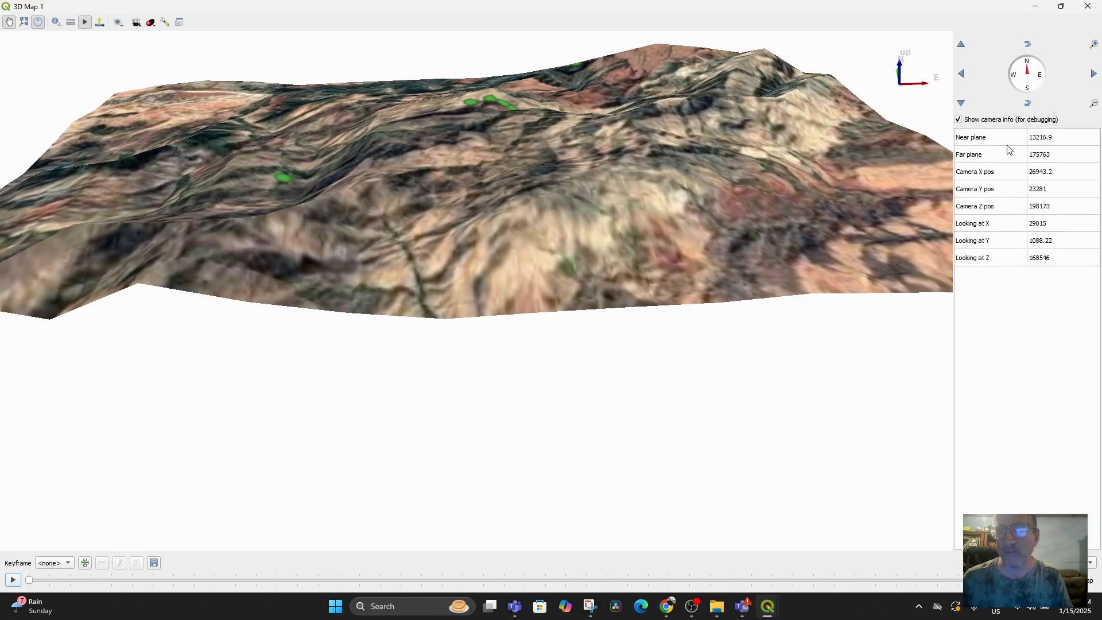
click(958, 120)
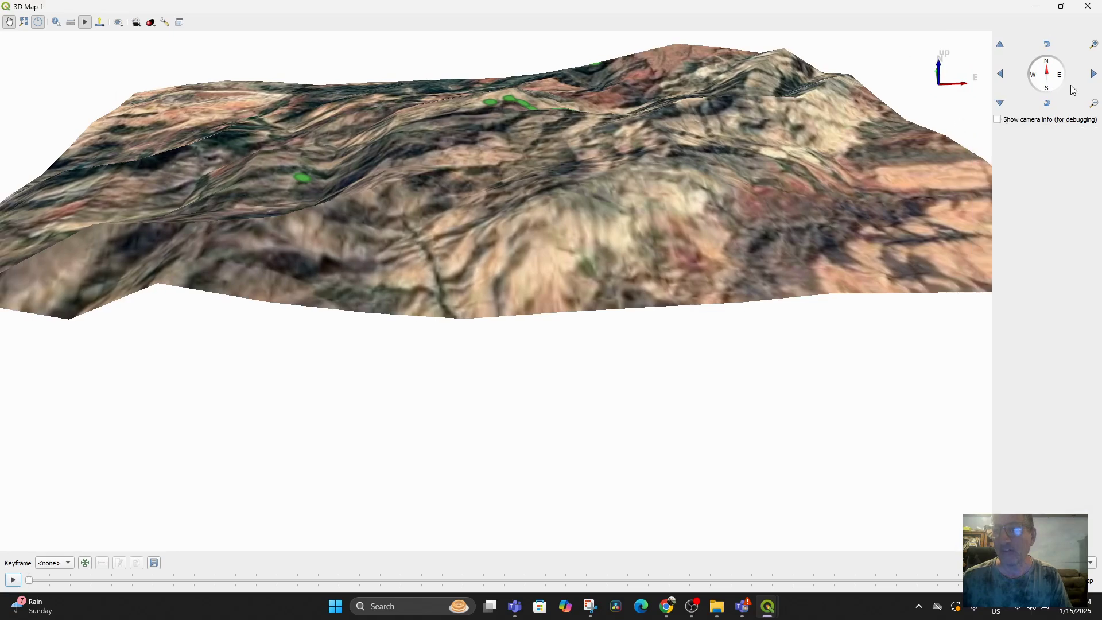
click(1094, 45)
click(1094, 103)
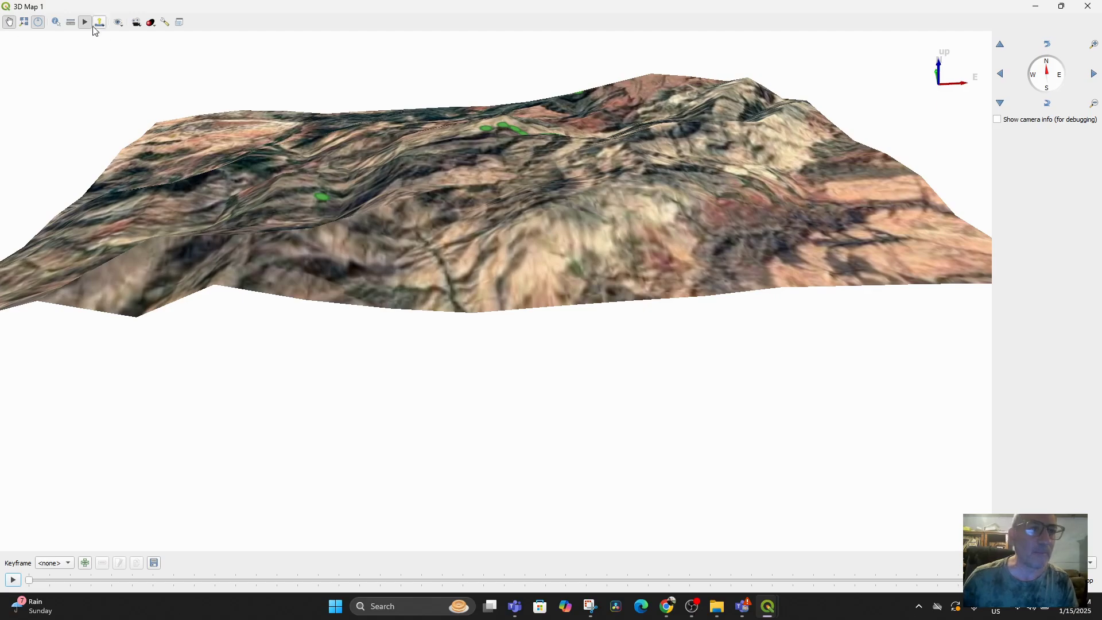
Look over the camera options, try making the 3D map a dockable panel and return it to a maximized window
click(136, 23)
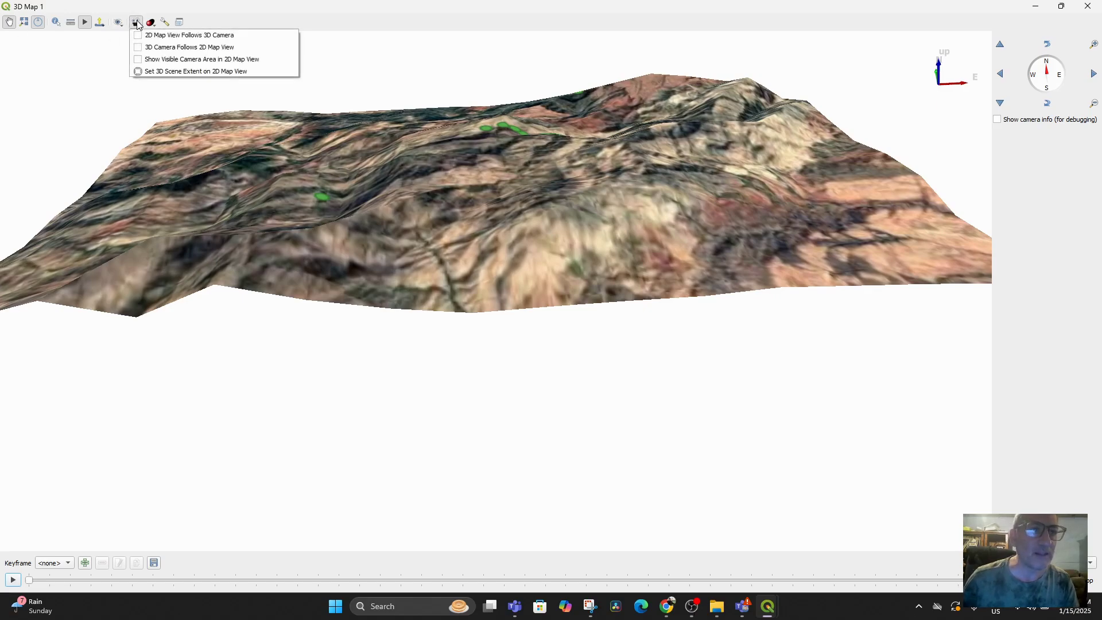
click(235, 23)
key(super+Down)
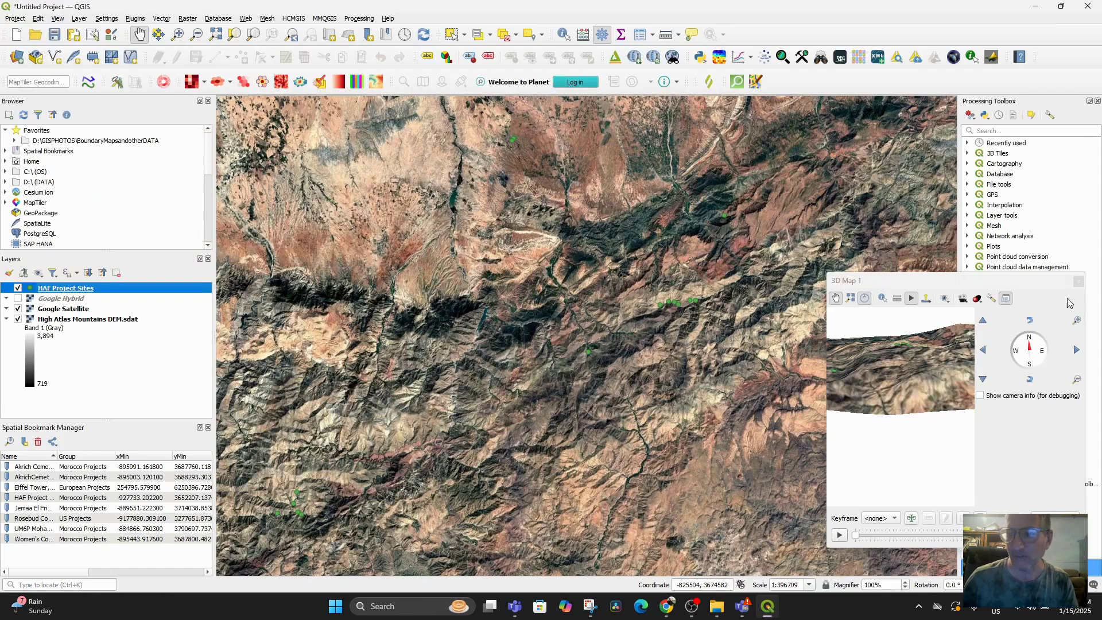
drag(1055, 285, 611, 166)
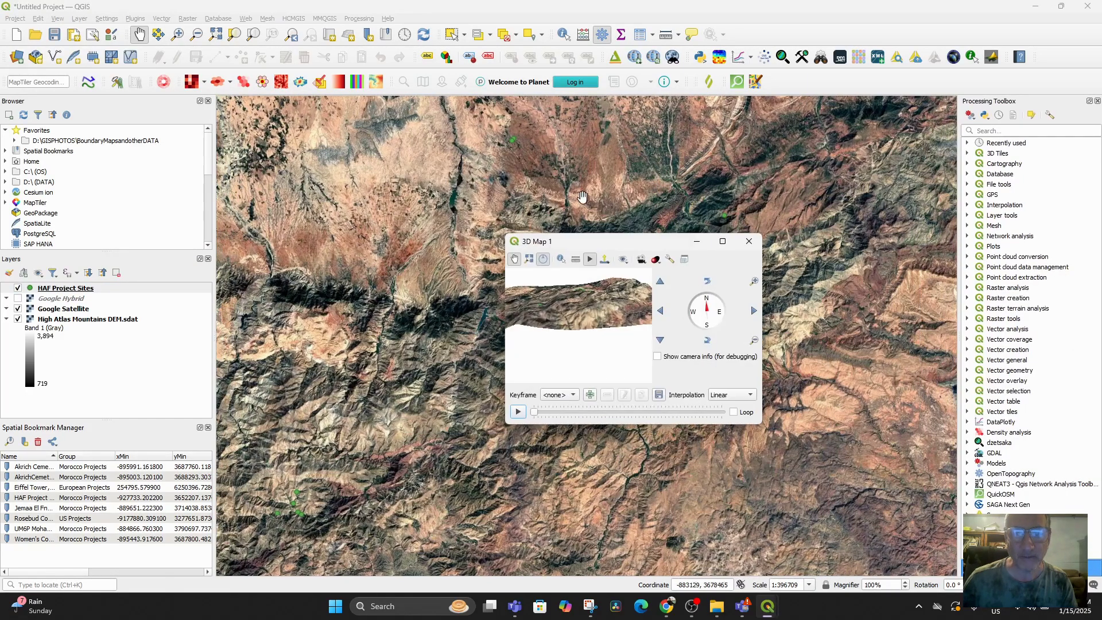
click(722, 241)
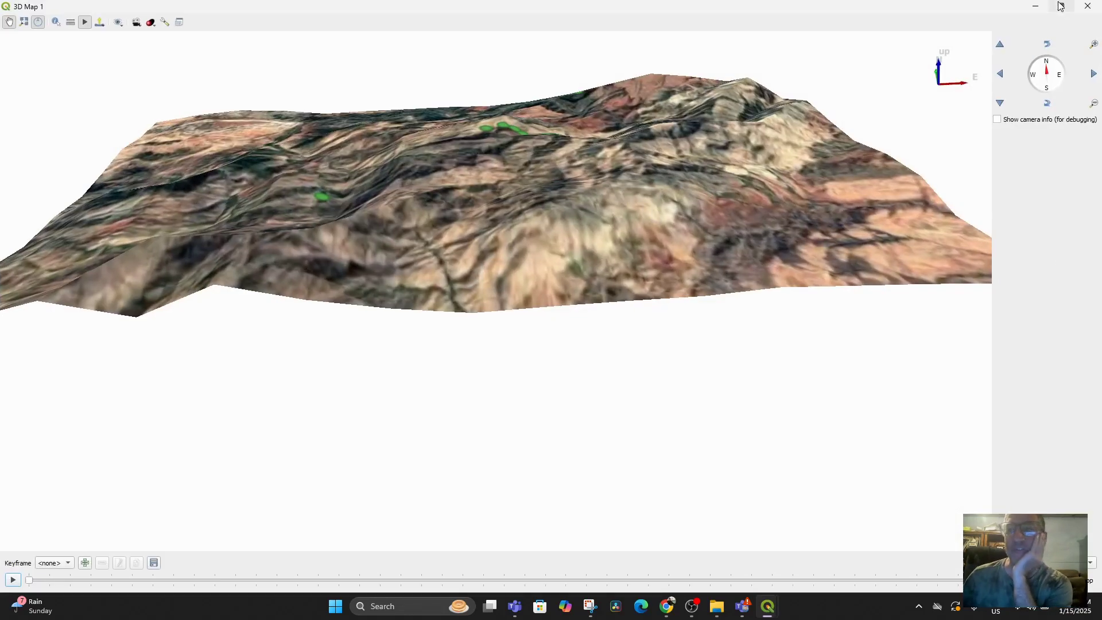
Dock the 3D map beside the 2D map canvas, widen its panel and pan the 2D map to compare both views
click(179, 26)
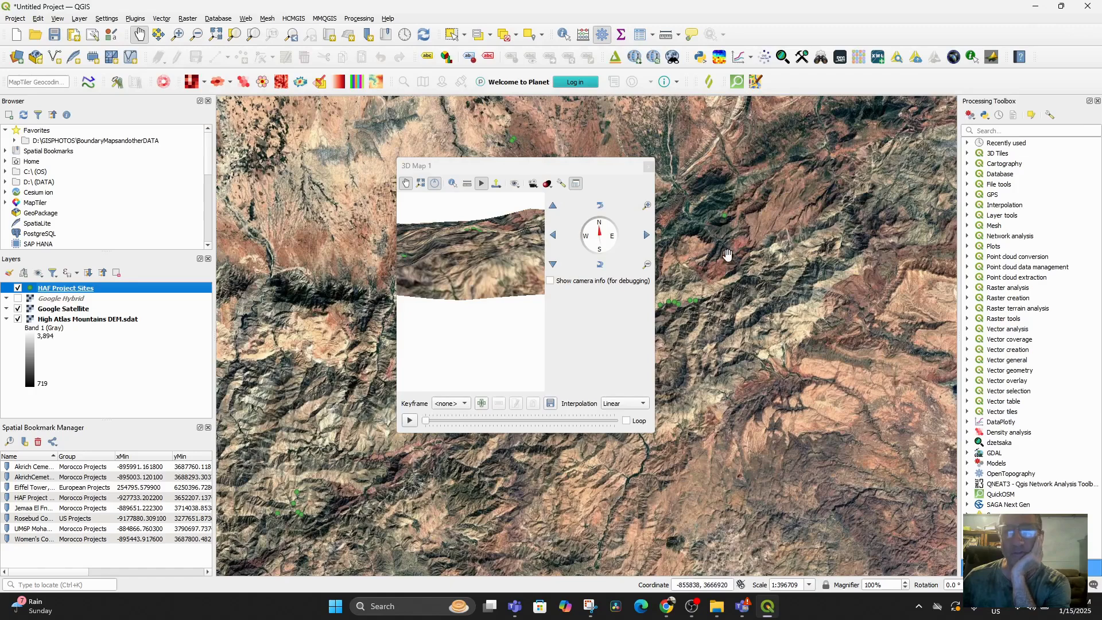
drag(580, 175, 1099, 190)
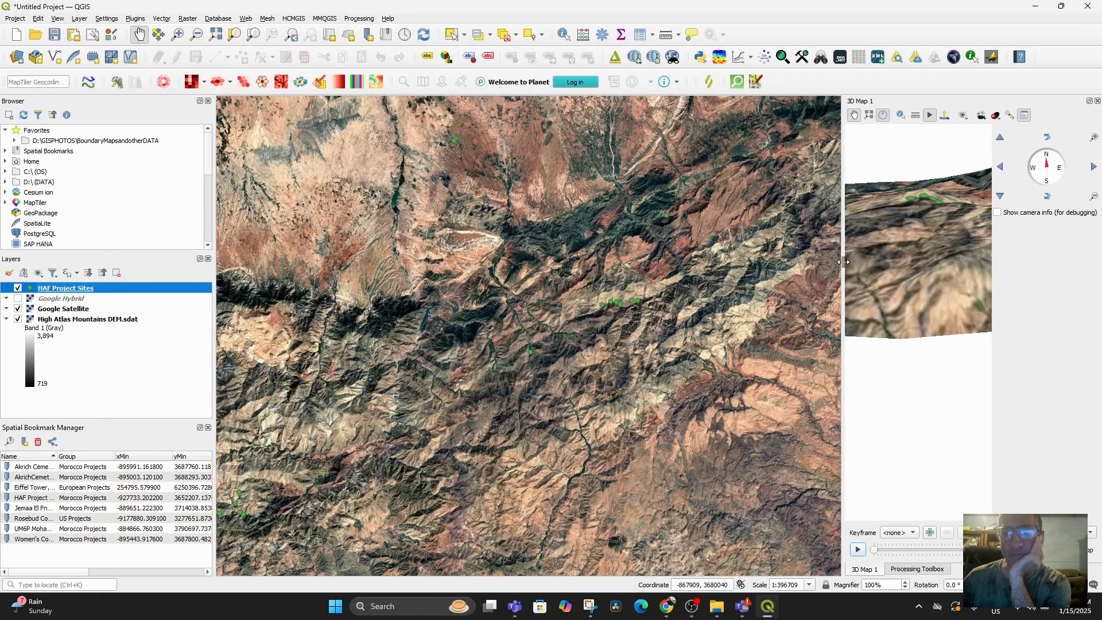
drag(843, 263, 484, 289)
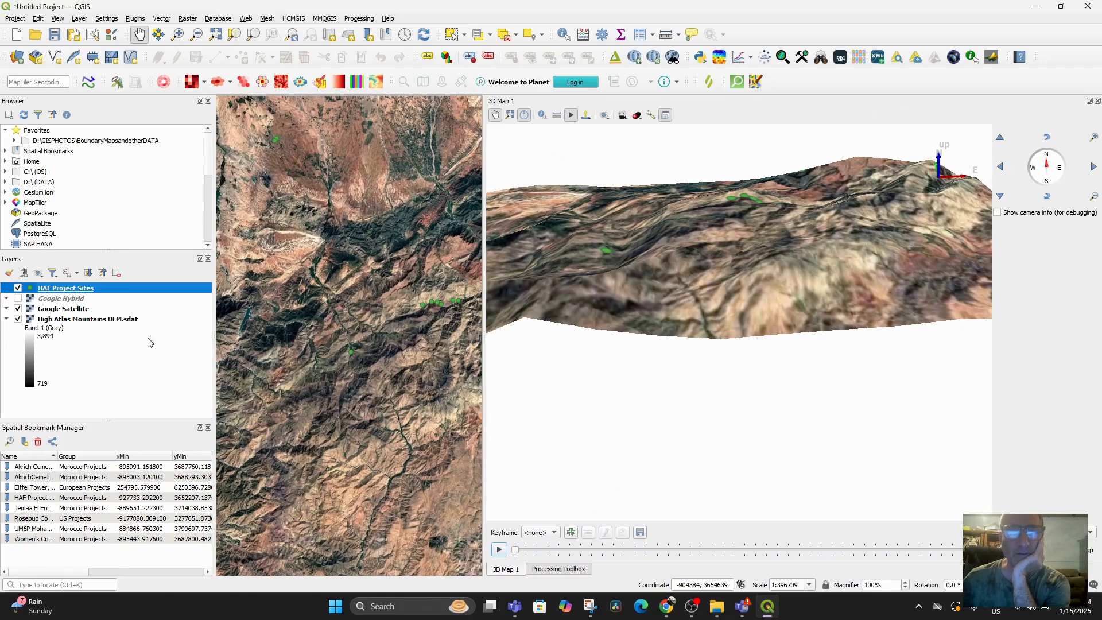
drag(402, 324, 369, 345)
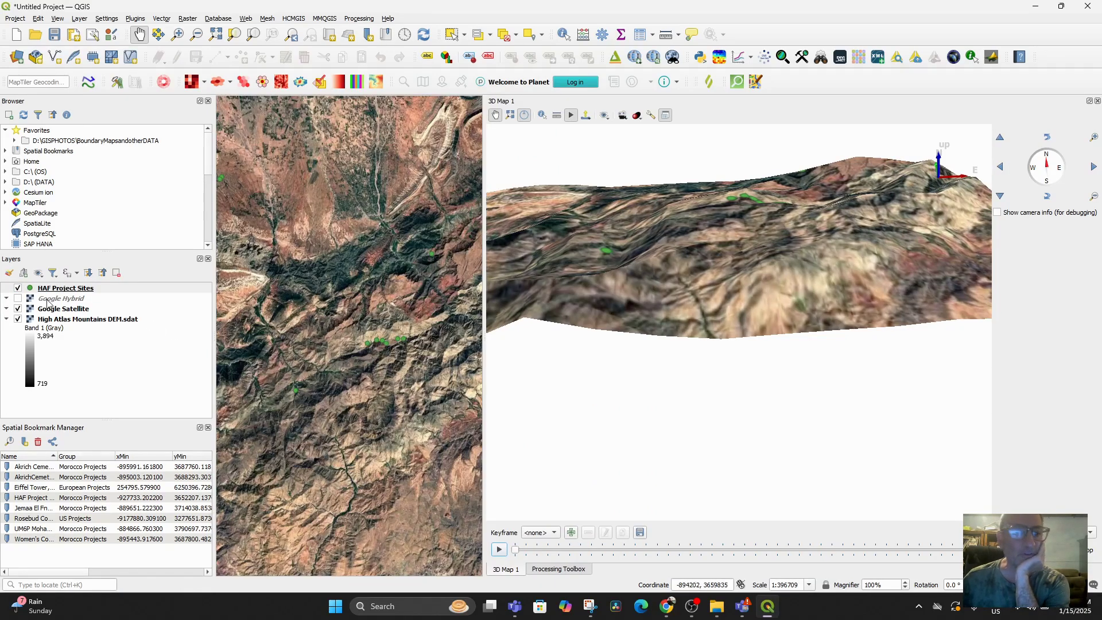
Toggle the visibility of the HAF Project Sites layer off and back on
click(18, 288)
click(17, 289)
click(17, 298)
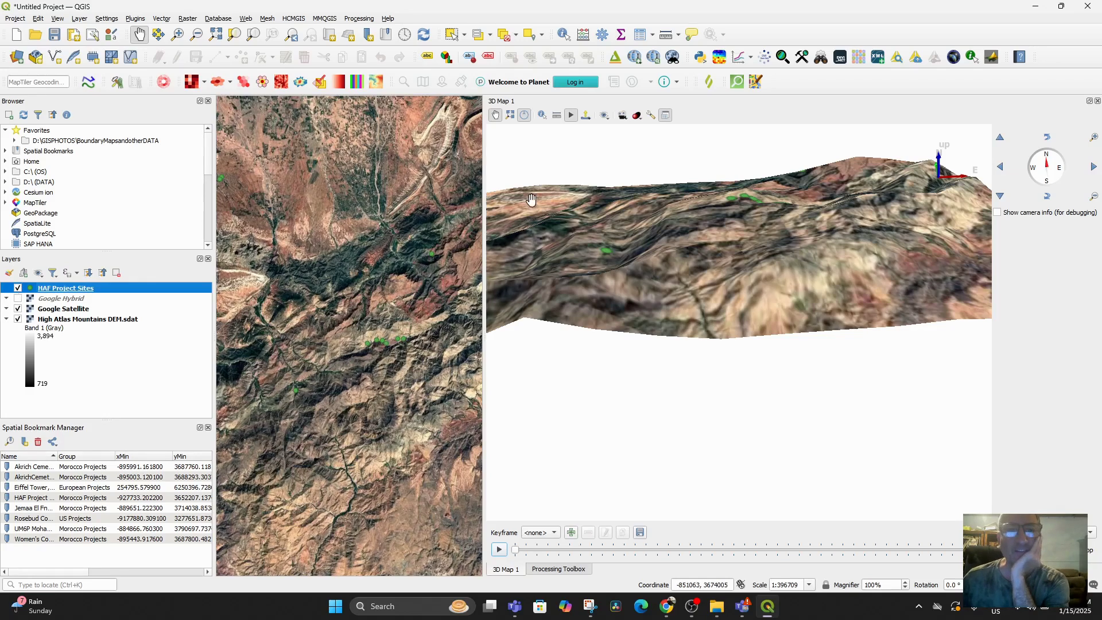
Undock the 3D map from the main window and maximize it as a separate window
click(1089, 102)
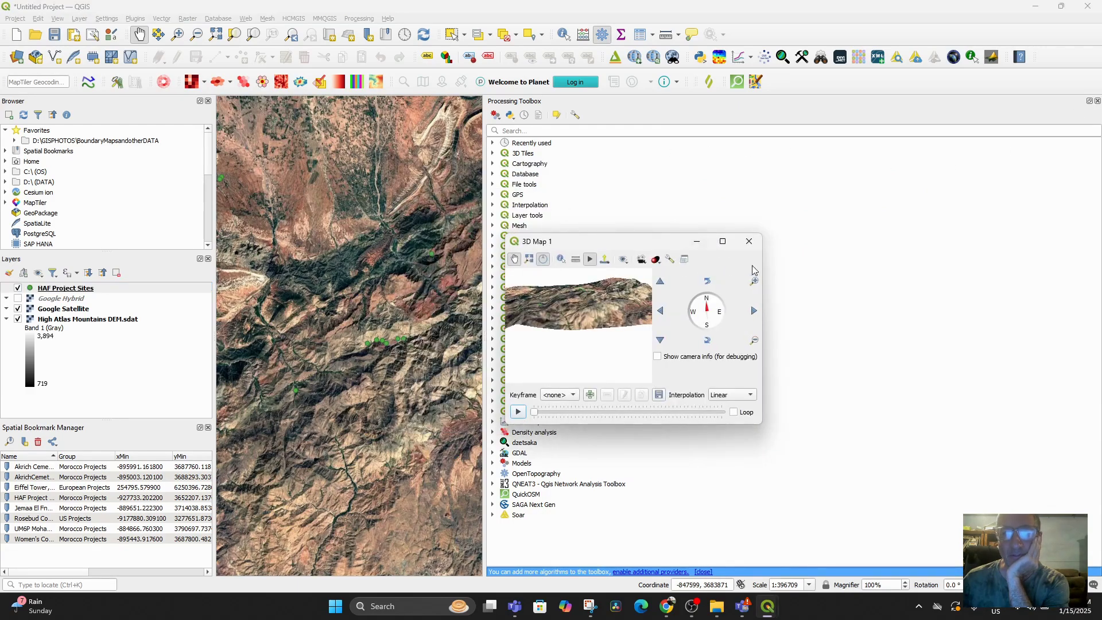
click(722, 242)
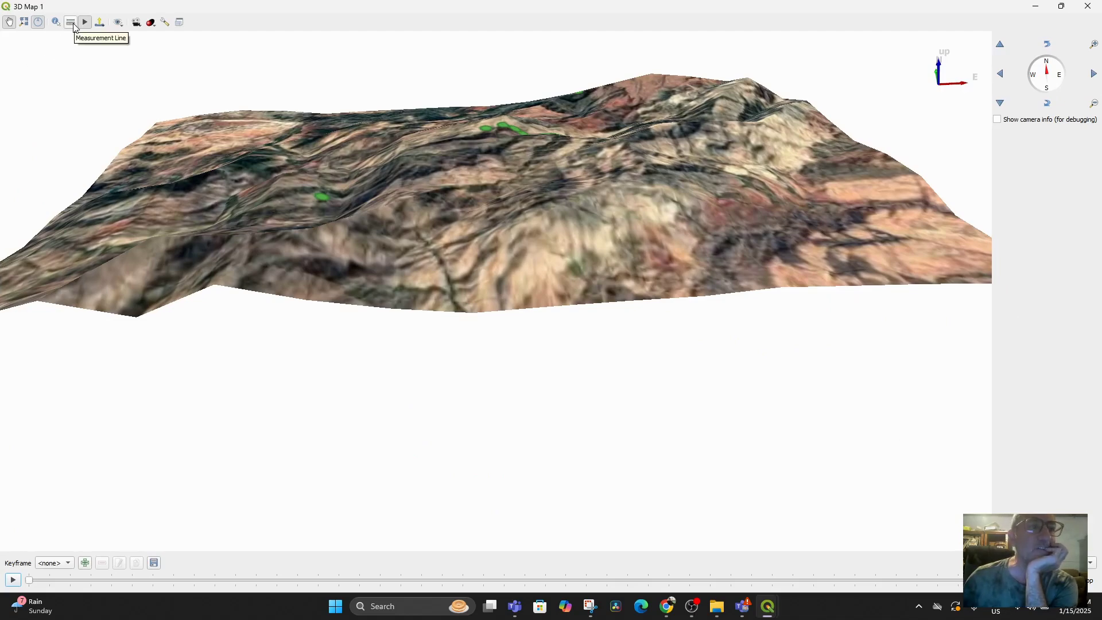
Measure a 3D line across the terrain from just below the cluster of project sites towards the foreground valley
click(71, 23)
drag(220, 159, 295, 201)
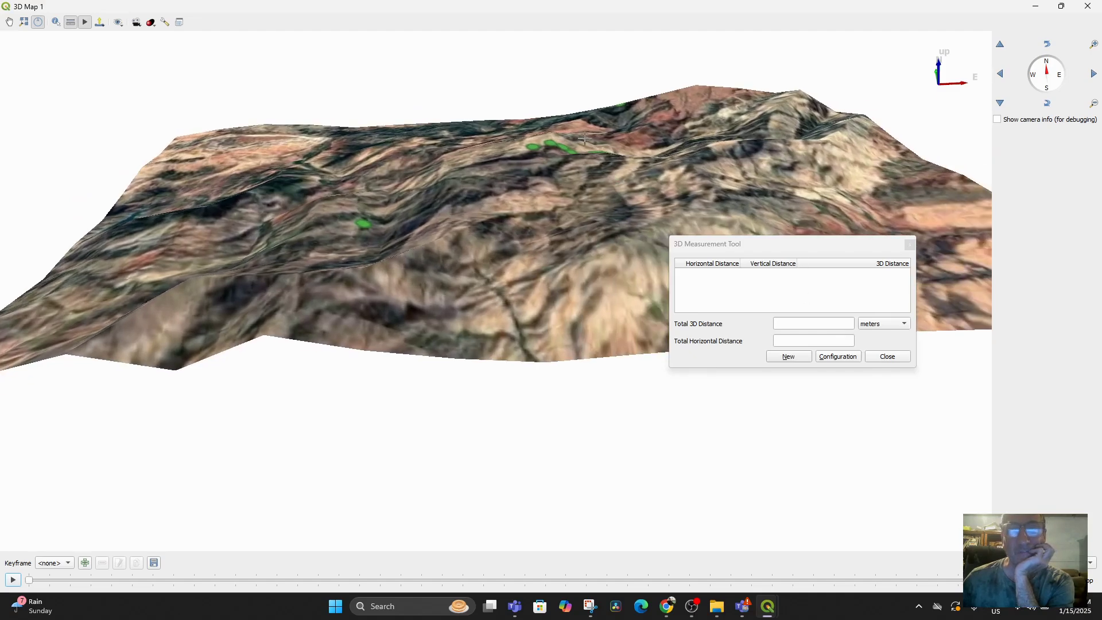
click(529, 112)
scroll(528, 112, up, 3)
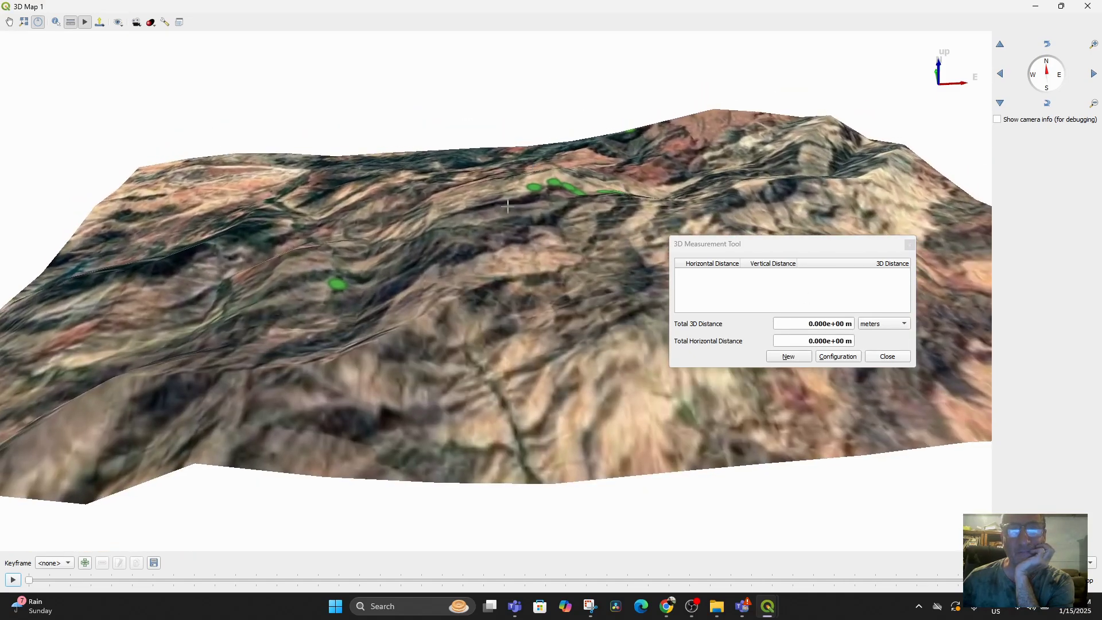
click(493, 339)
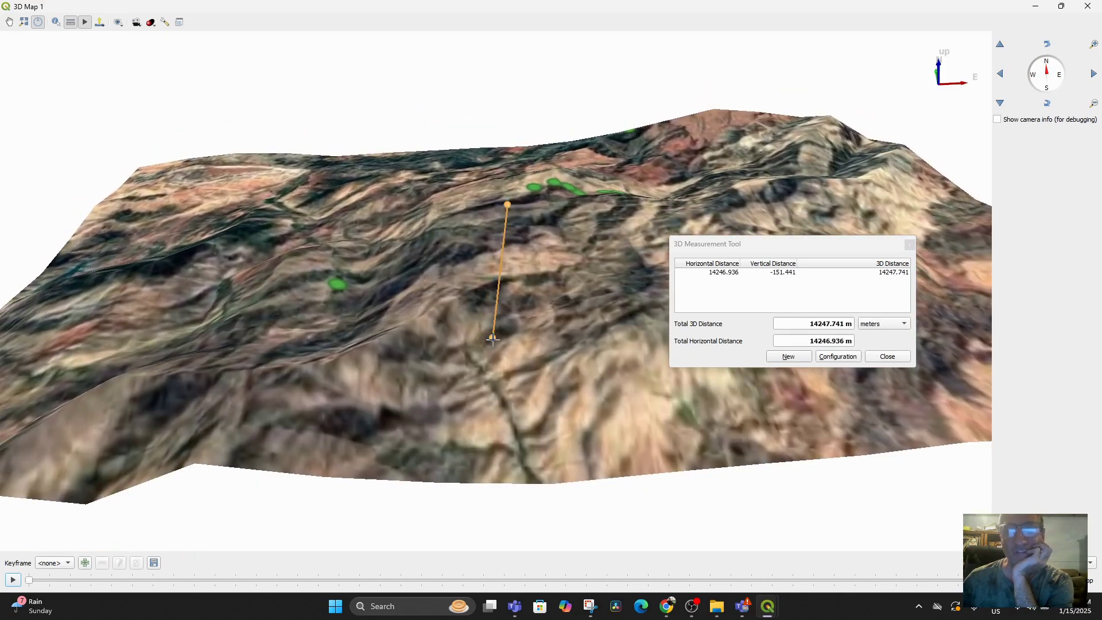
Extend the 3D measurement line through several more points across the terrain and close the measurement tool
click(313, 279)
click(247, 253)
click(370, 190)
click(557, 394)
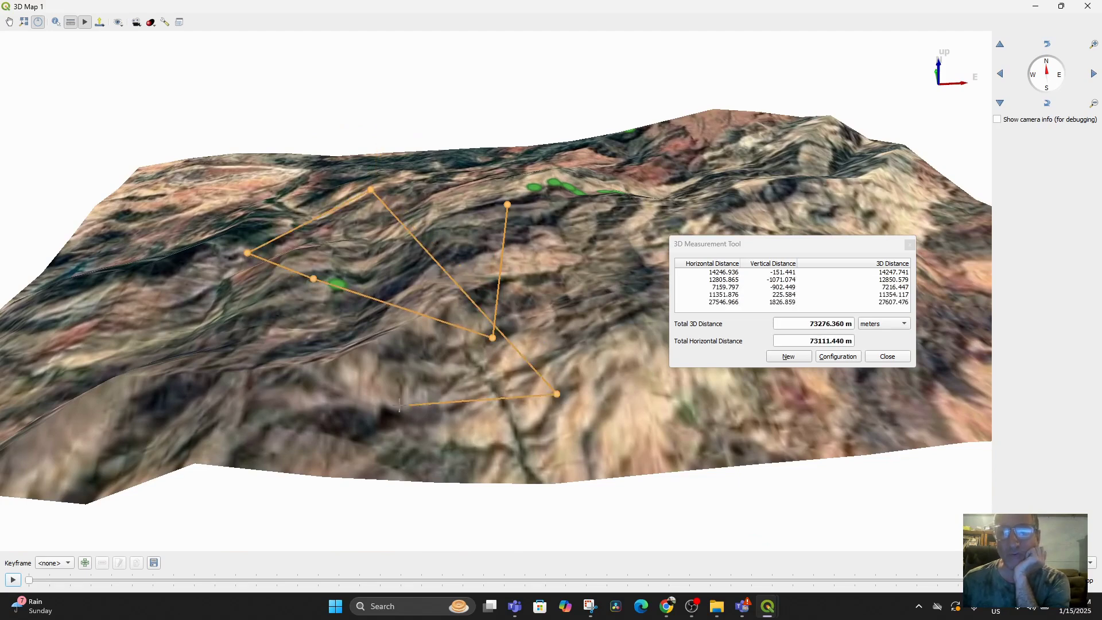
click(395, 401)
click(308, 371)
click(903, 354)
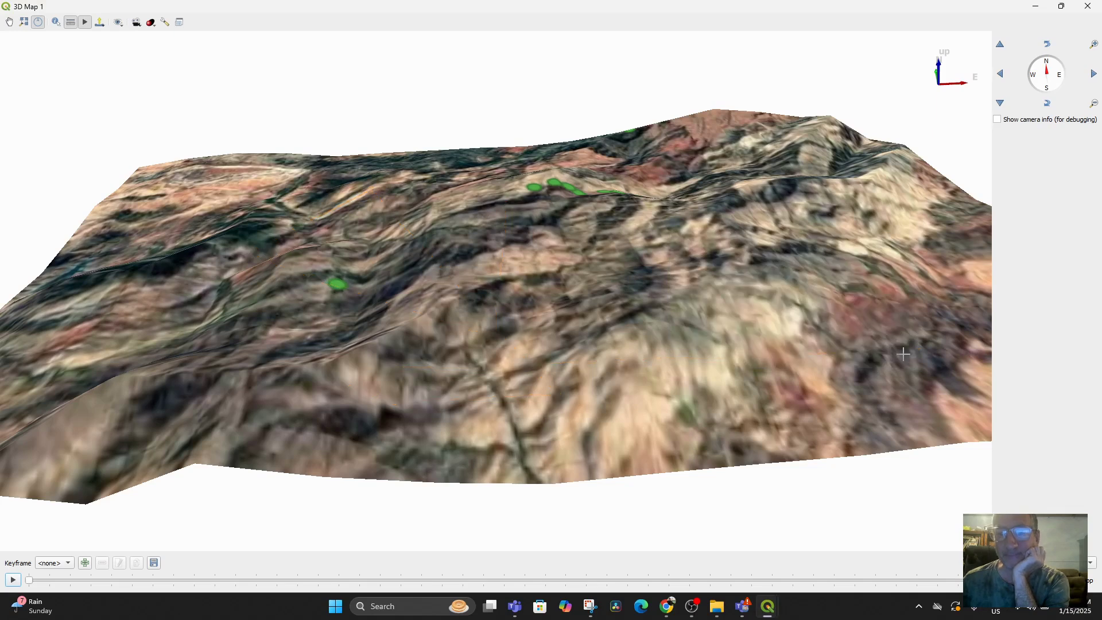
Enable shadows on the 3D terrain and rotate the scene slightly to inspect the effect
click(151, 23)
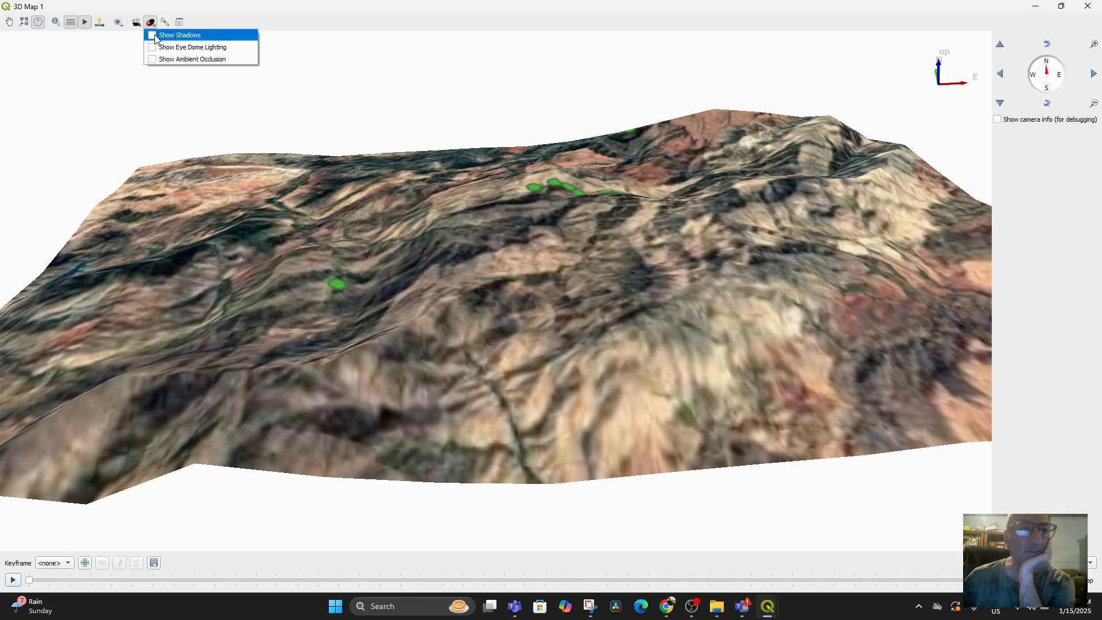
click(155, 36)
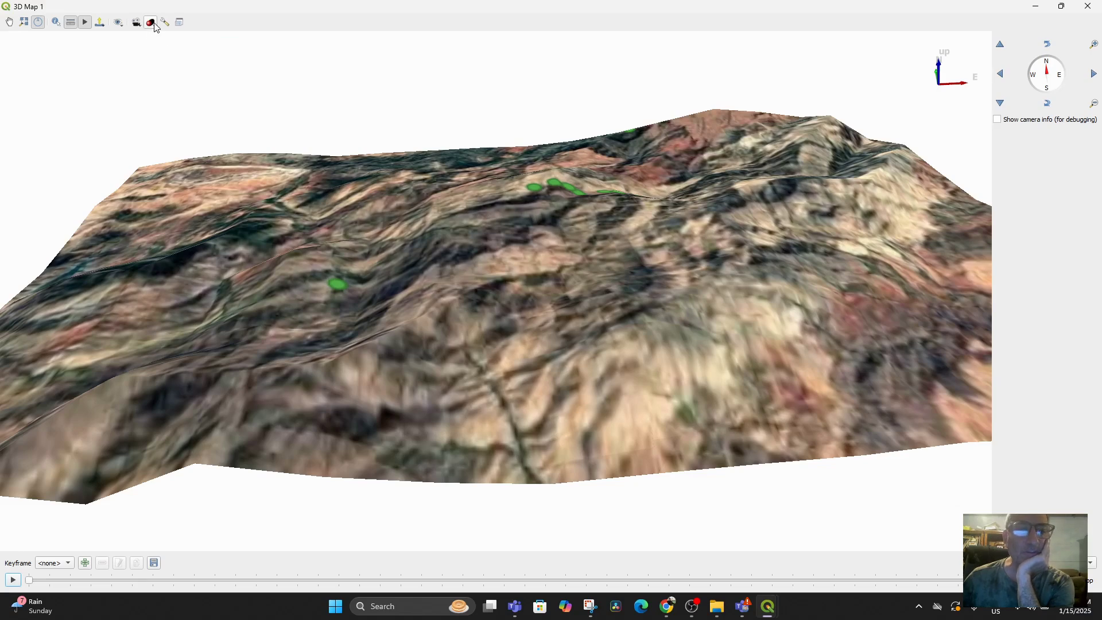
middle_drag(212, 190, 252, 197)
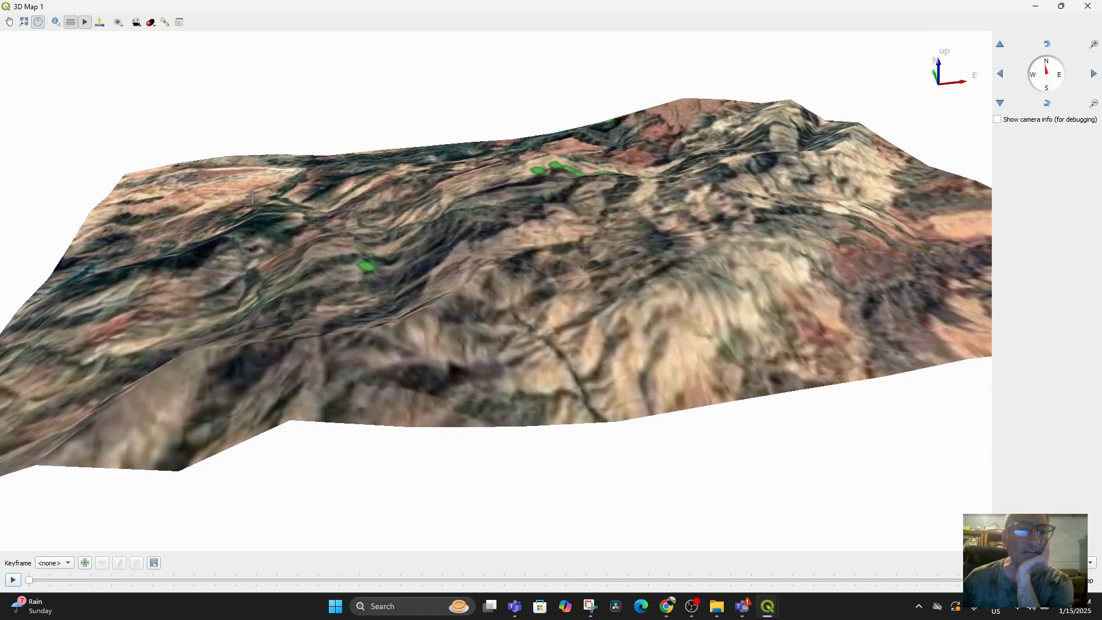
Toggle the display of the animation controls in the 3D map off and back on
click(85, 23)
click(86, 23)
click(86, 23)
click(86, 23)
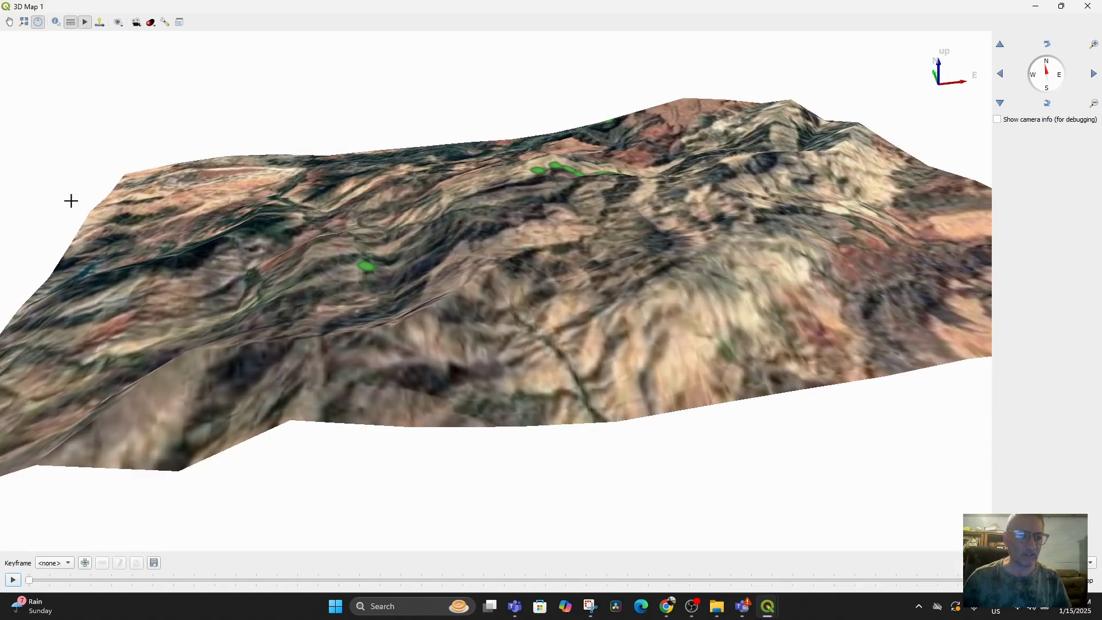
Inspect the terrain shading from a lower viewpoint and turn the shadows off again
middle_drag(386, 345, 578, 461)
click(118, 24)
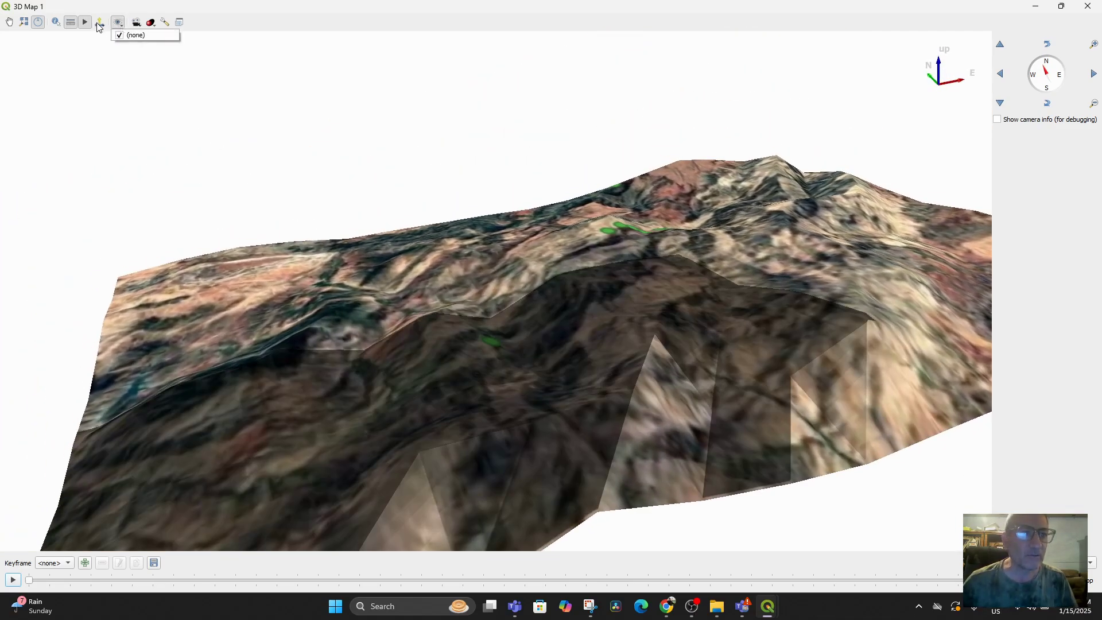
click(152, 26)
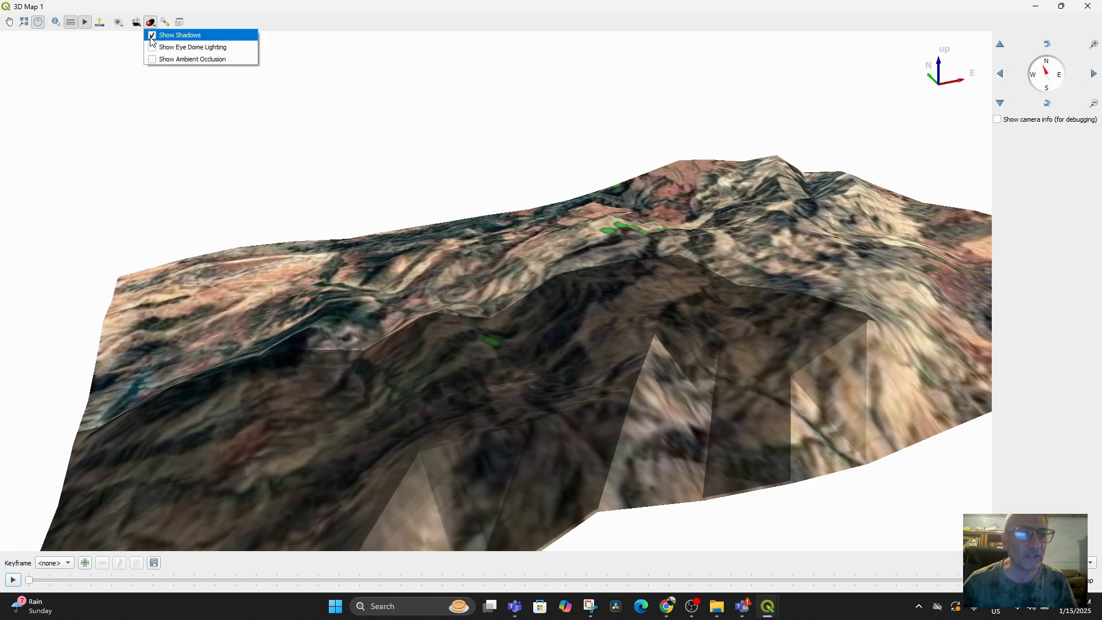
click(151, 36)
Try to add an animation keyframe at the start of the timeline from a close oblique view of the terrain
middle_drag(360, 255, 506, 299)
scroll(506, 299, up, 3)
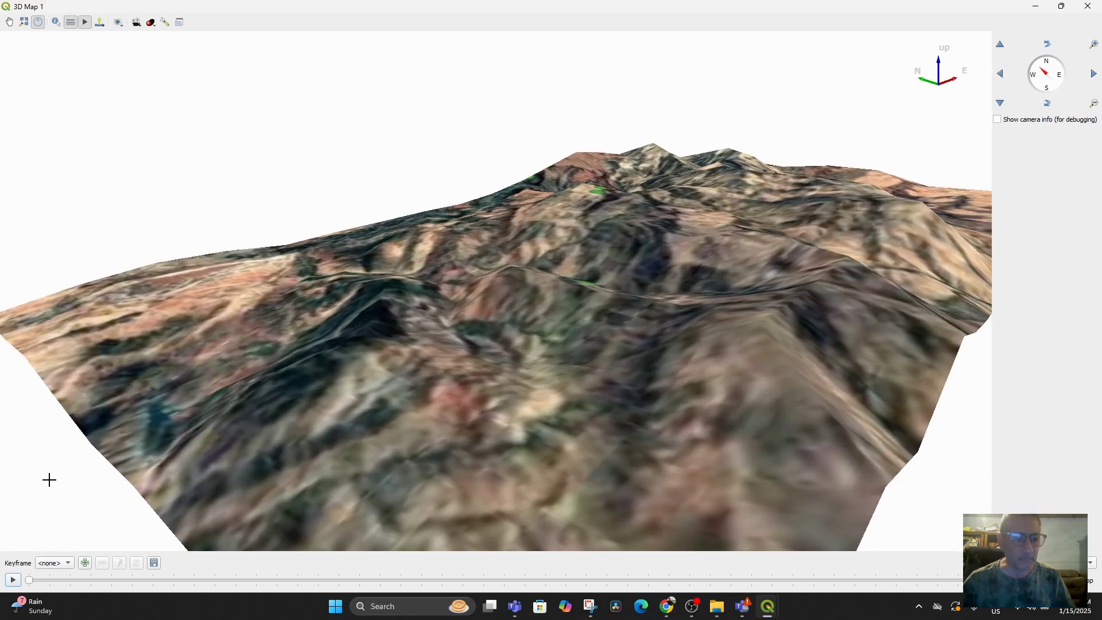
click(85, 563)
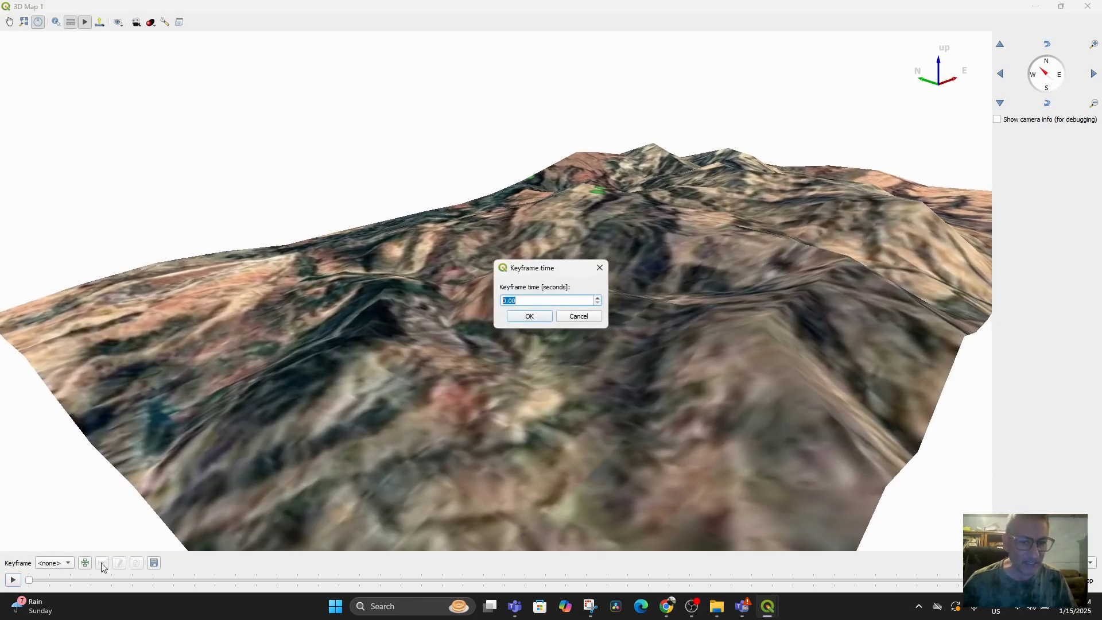
click(524, 318)
click(605, 314)
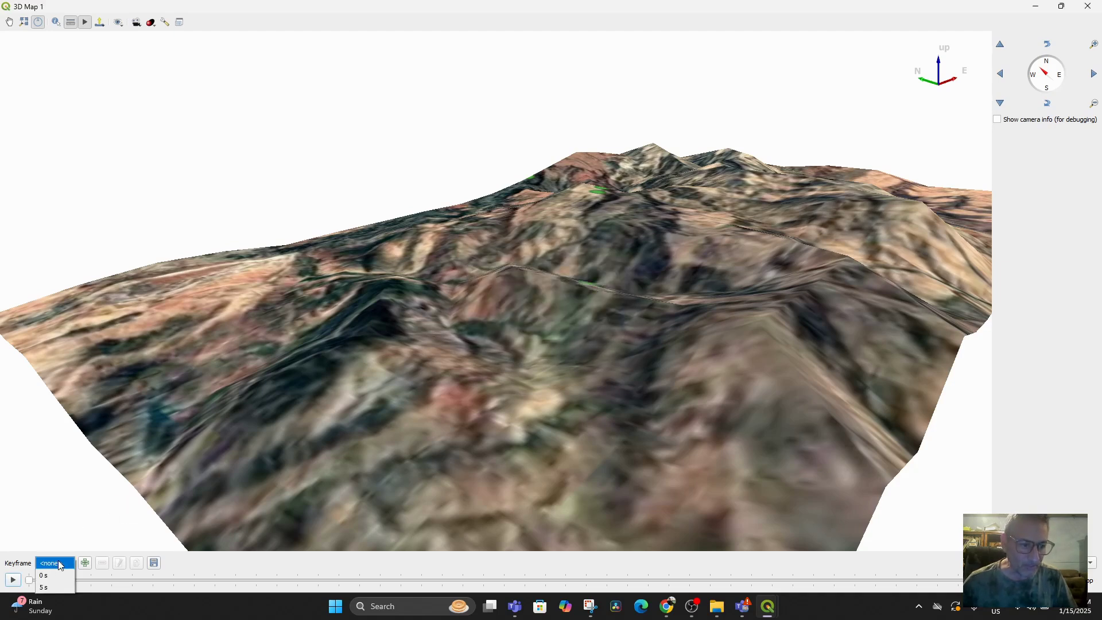
Go to the 0 s keyframe, shift the camera view and try to add another keyframe at that same time
click(55, 576)
drag(232, 445, 205, 370)
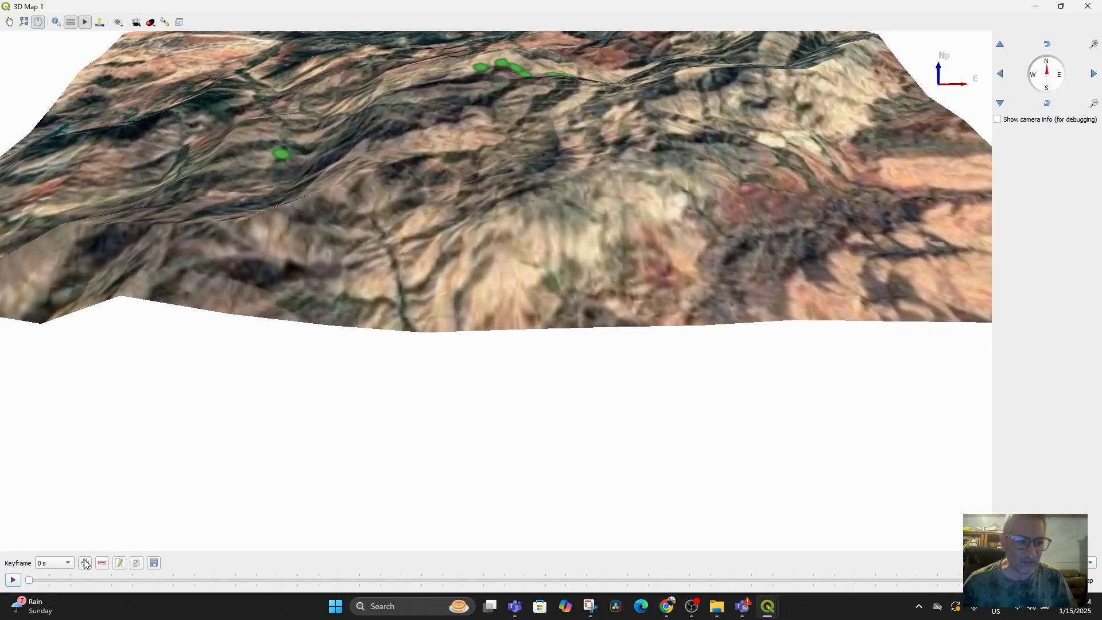
click(120, 563)
click(528, 315)
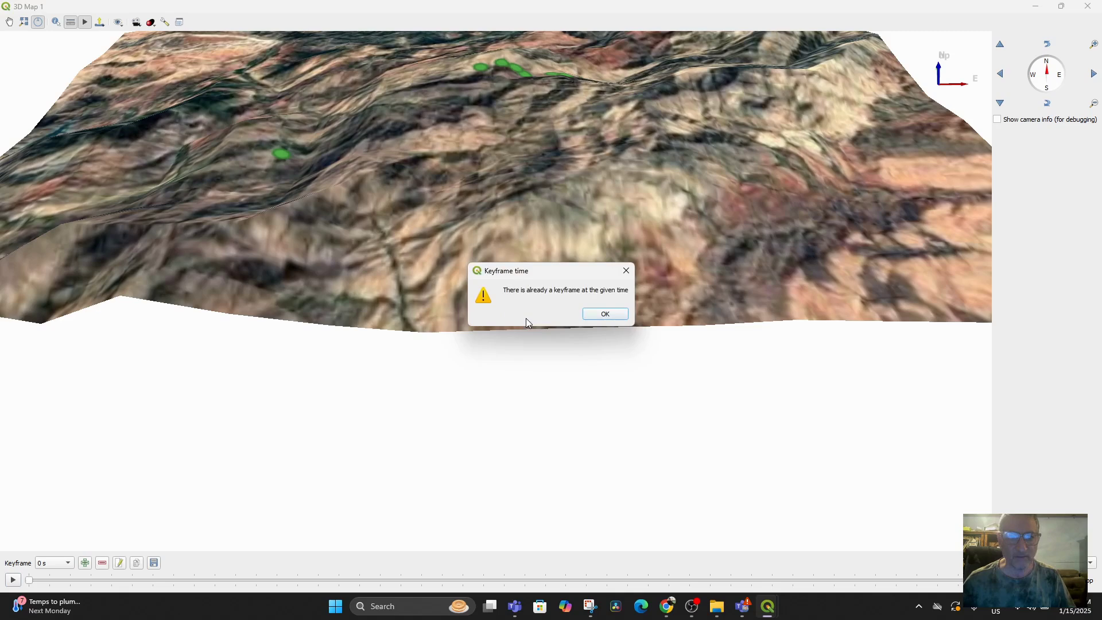
click(604, 314)
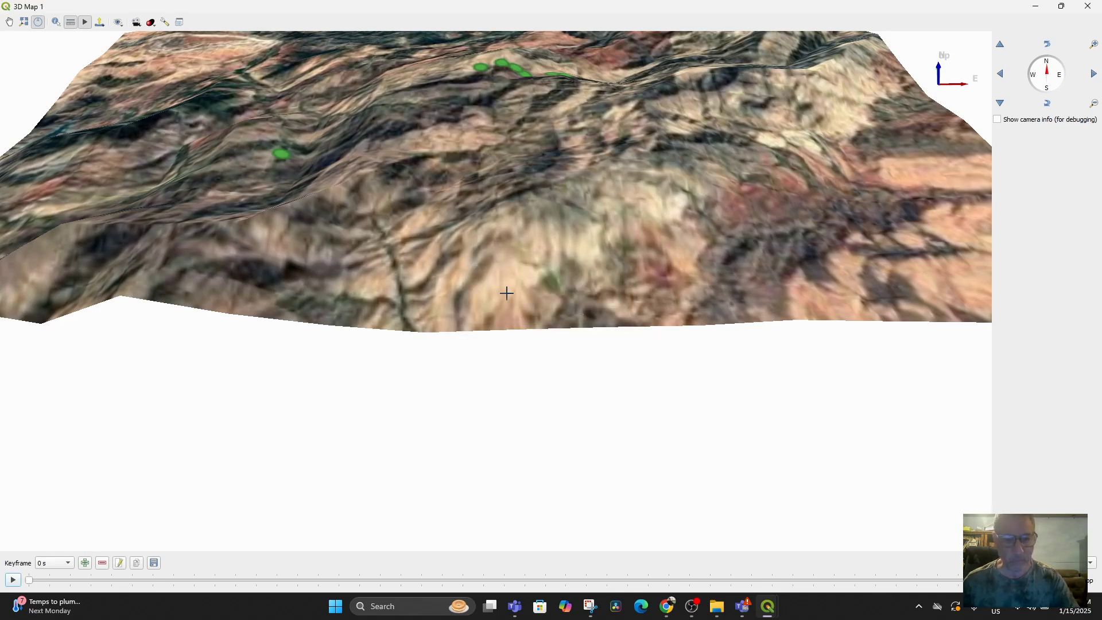
Add an animation keyframe at 0.41 s with the camera rotated to look obliquely along the ridge
drag(30, 581, 115, 581)
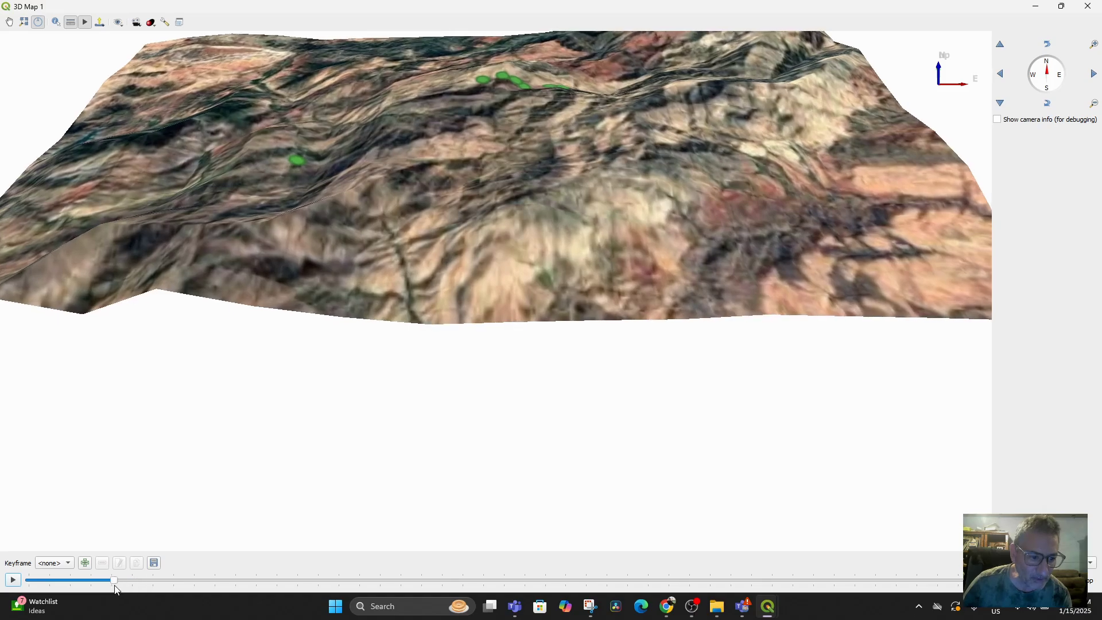
middle_drag(579, 169, 610, 337)
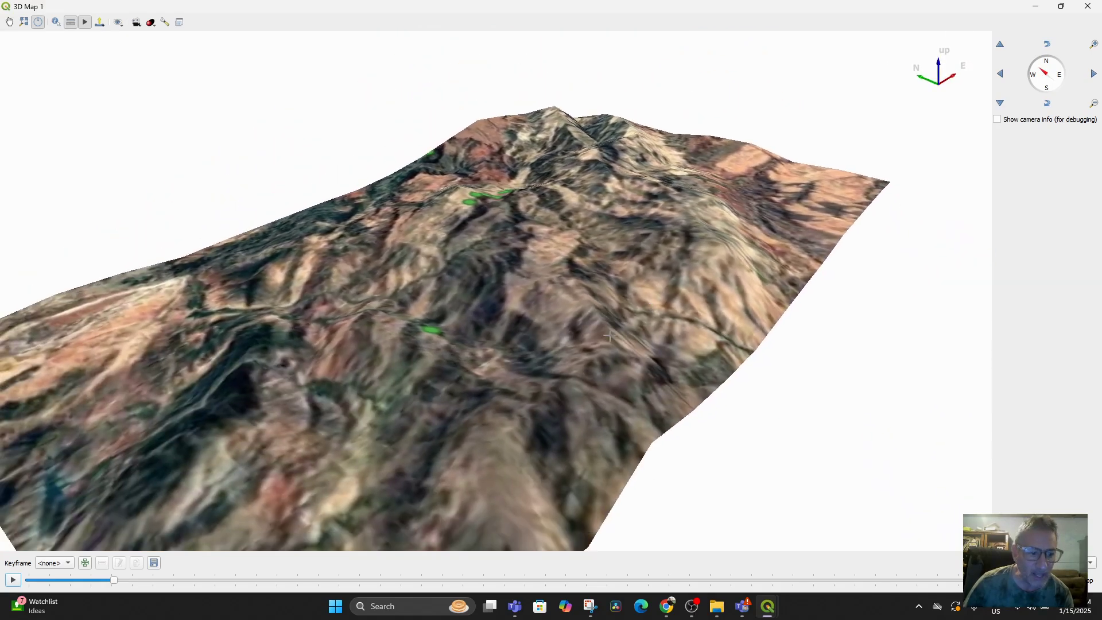
click(85, 563)
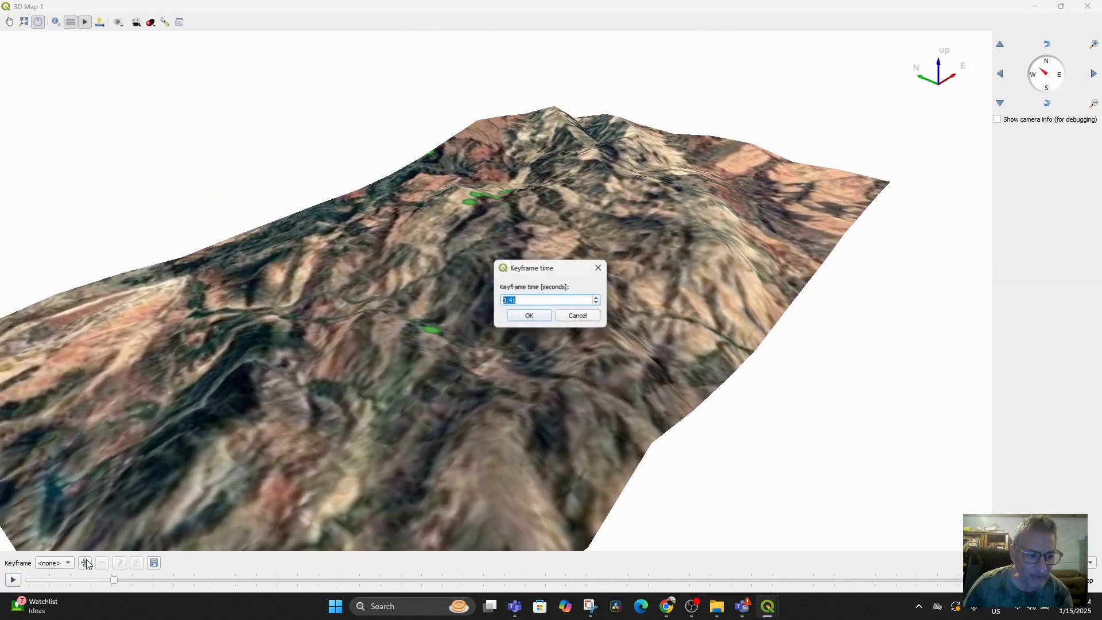
click(529, 316)
Add an animation keyframe at 1.64 s with the camera moved close above the terrain facing the project sites
drag(115, 587, 367, 581)
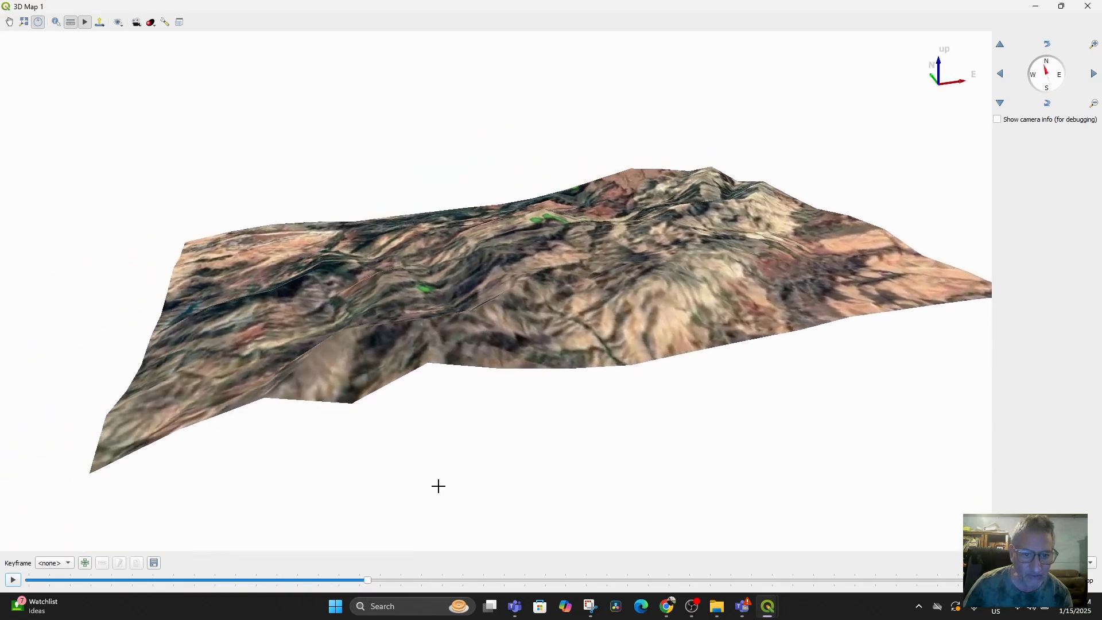
drag(595, 374, 414, 408)
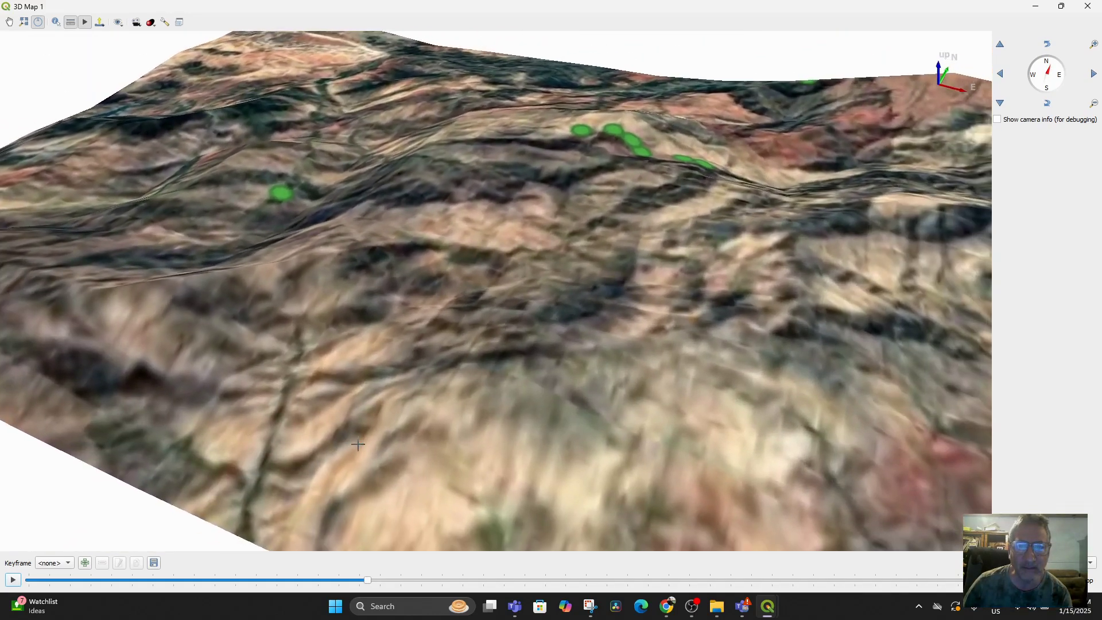
click(84, 563)
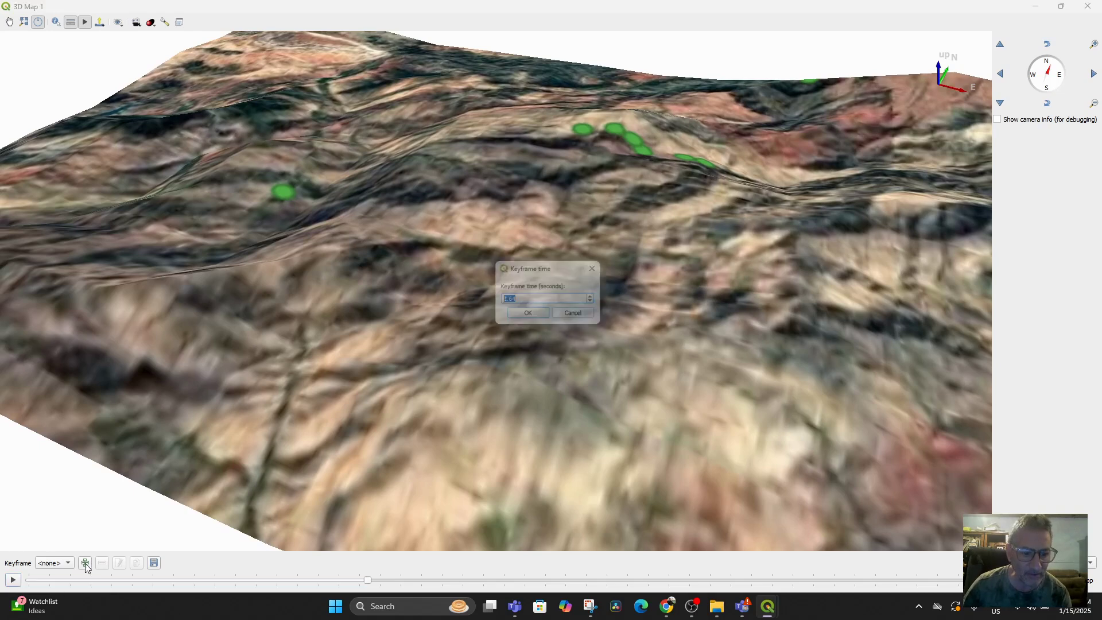
click(528, 317)
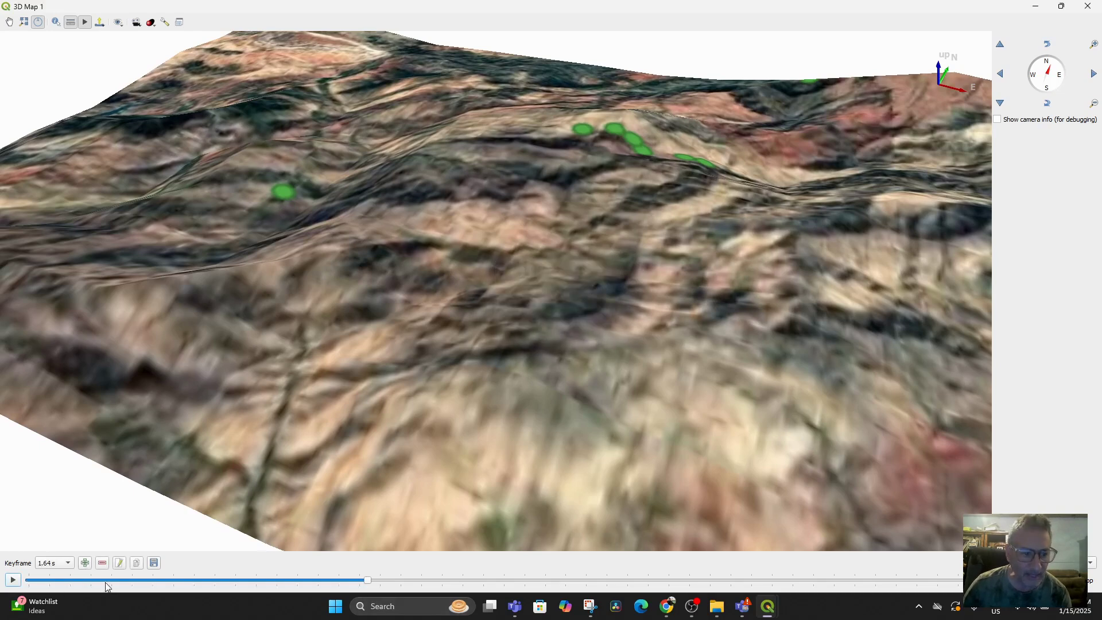
Open the 1.64 s keyframe's time for editing, cancel, and scrub the timeline around that keyframe
click(119, 563)
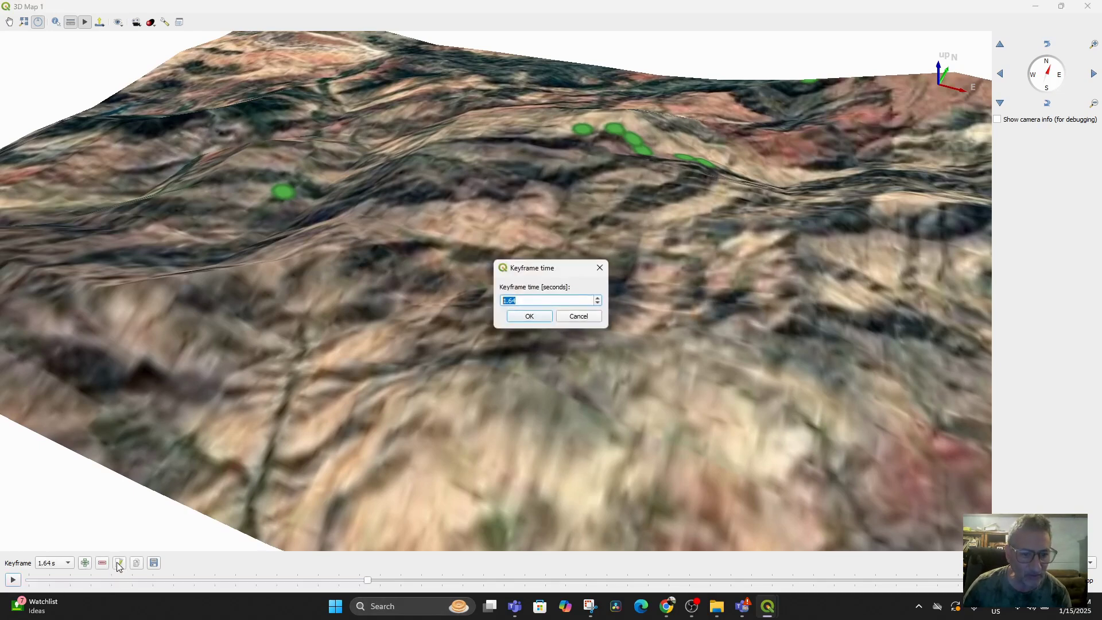
click(578, 316)
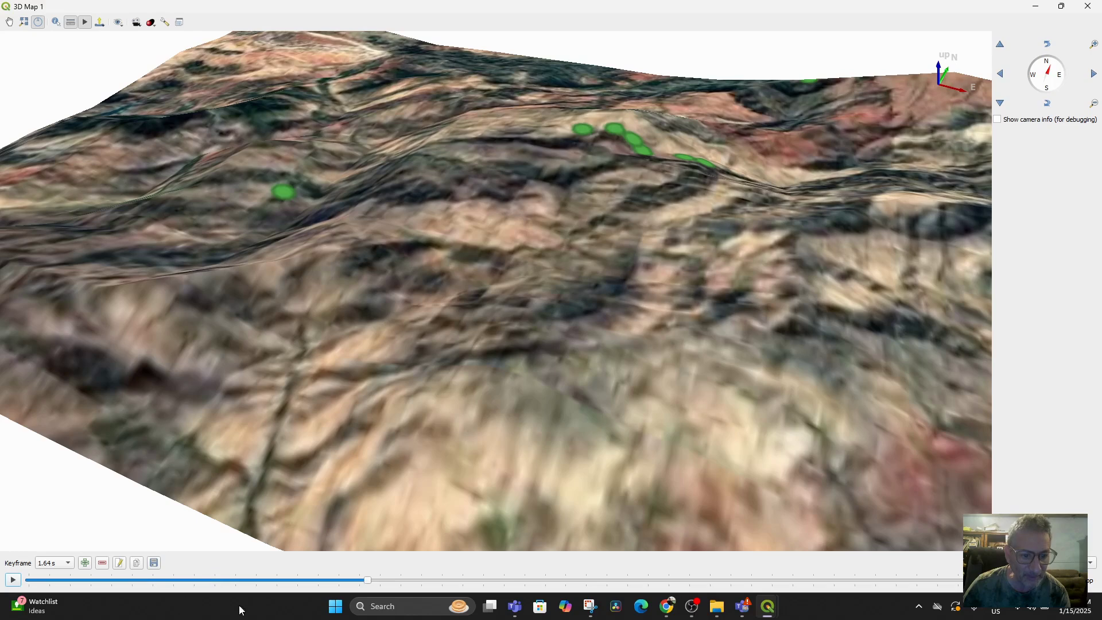
drag(369, 583, 396, 582)
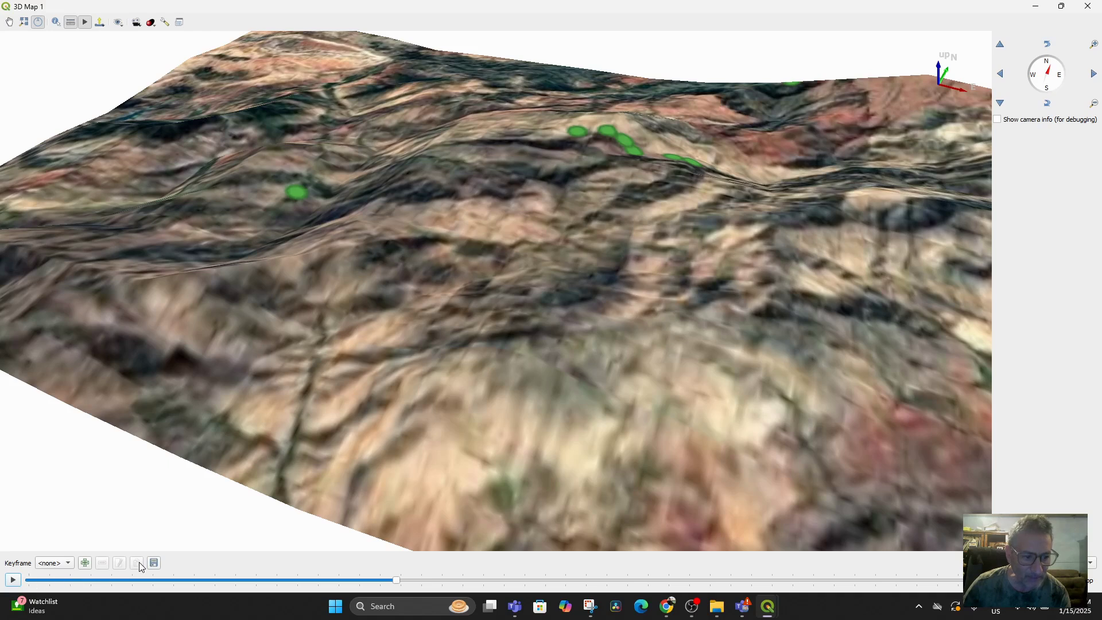
click(345, 582)
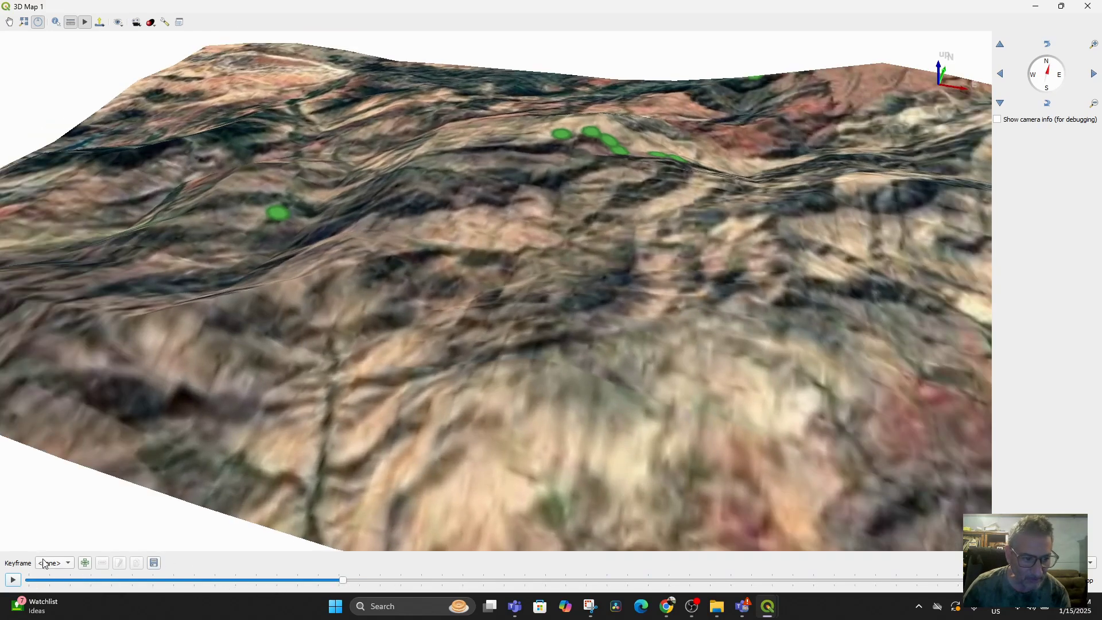
Select the 1.64 s keyframe and try to duplicate it at the same time
click(46, 563)
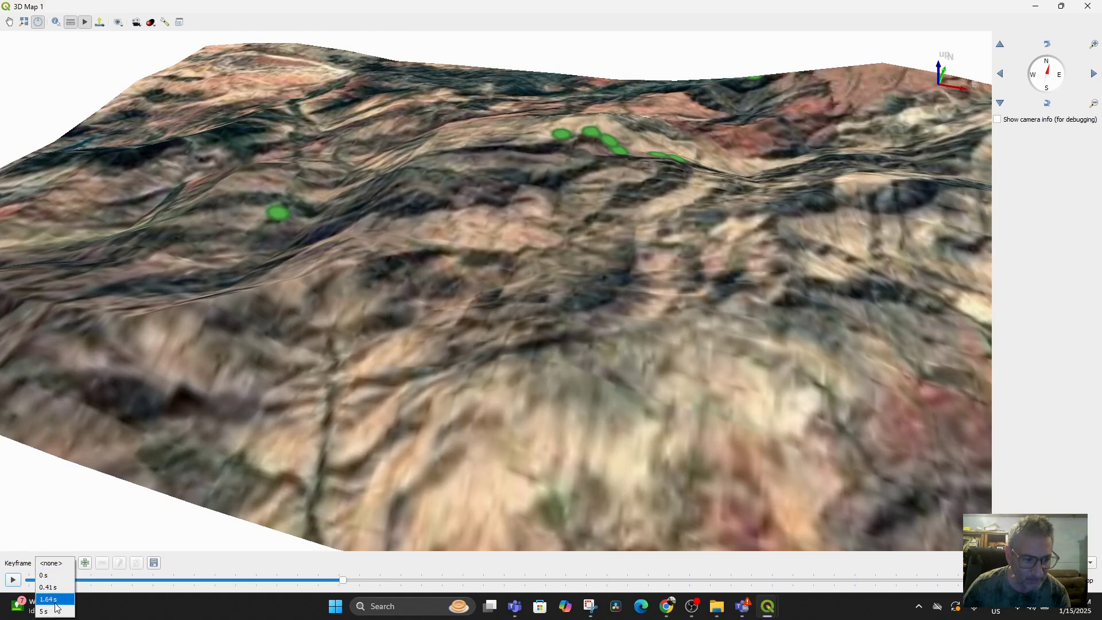
click(56, 599)
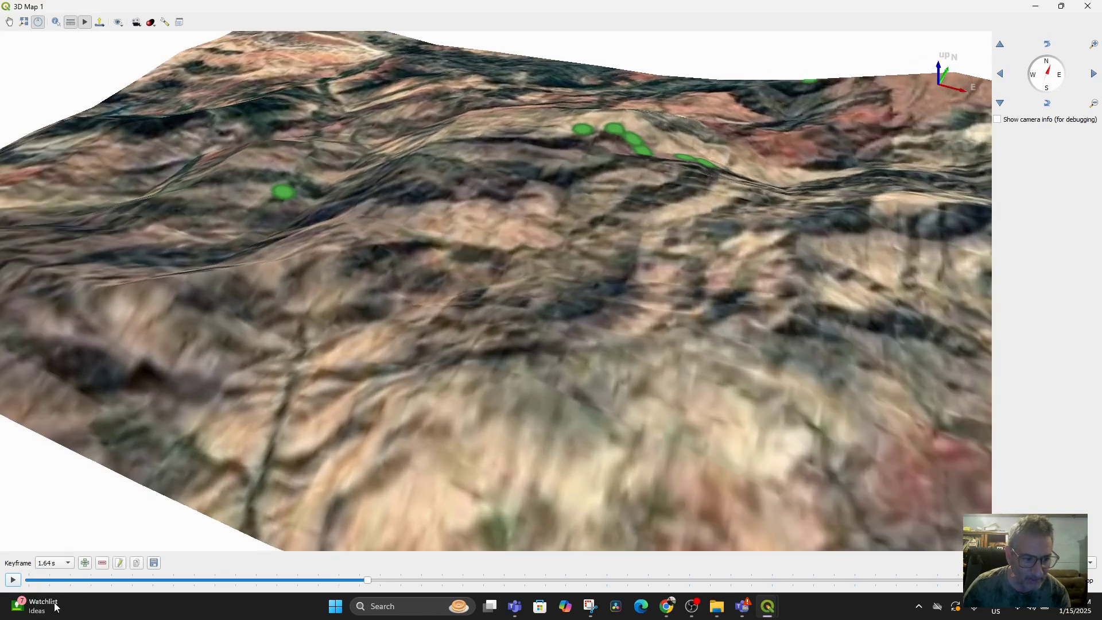
click(137, 563)
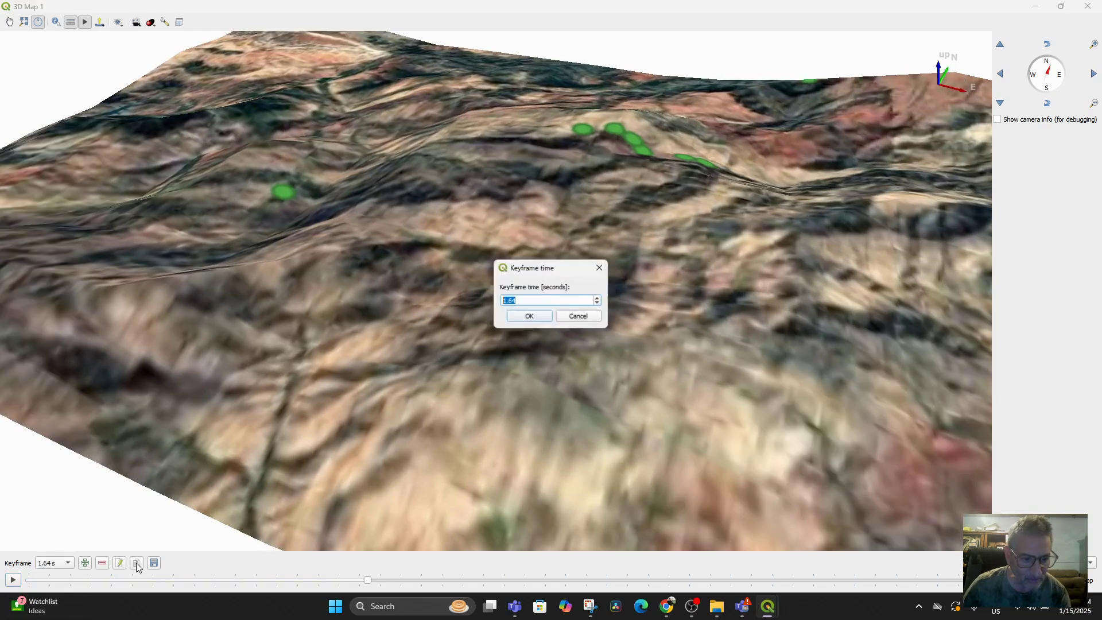
click(528, 317)
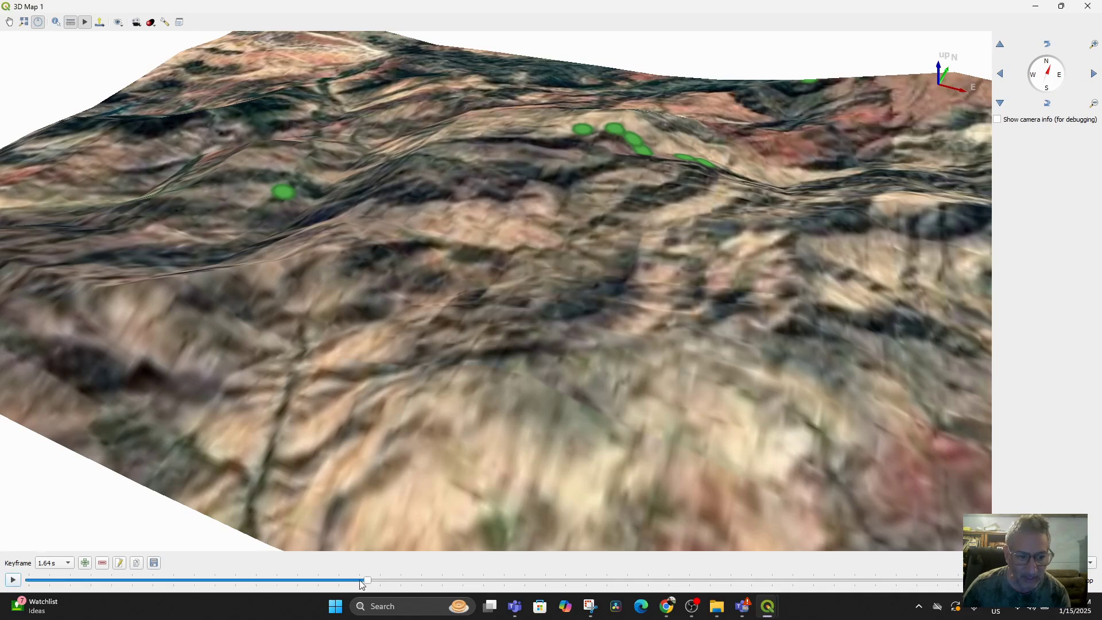
Advance the animation timeline to about 1.86 s and add a camera keyframe at that time
drag(368, 584, 412, 583)
click(85, 563)
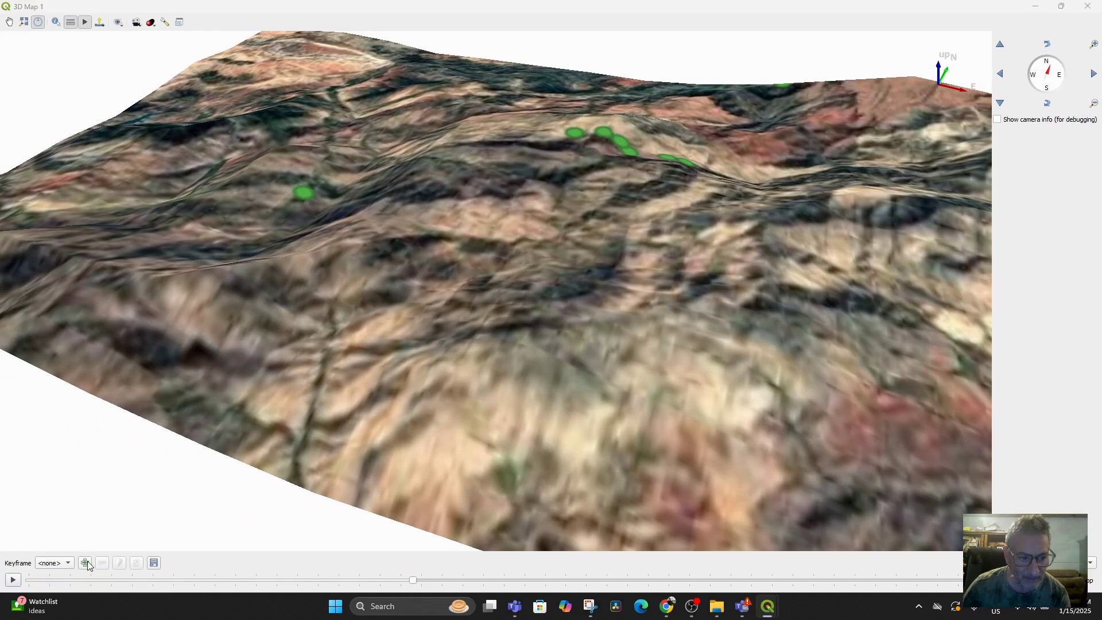
right_click(509, 304)
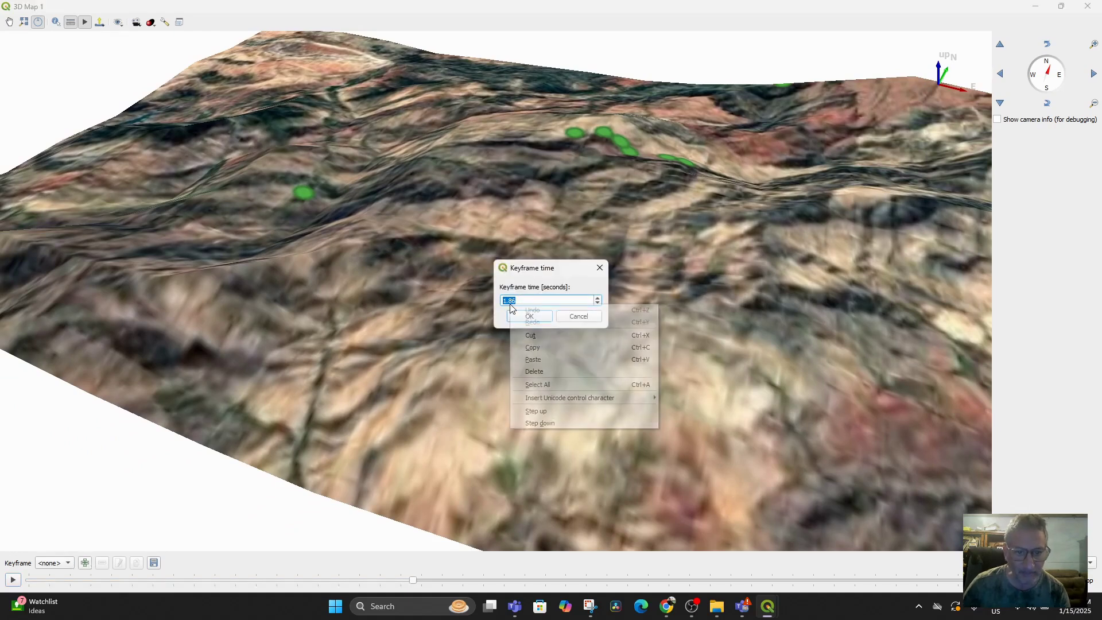
key(Escape)
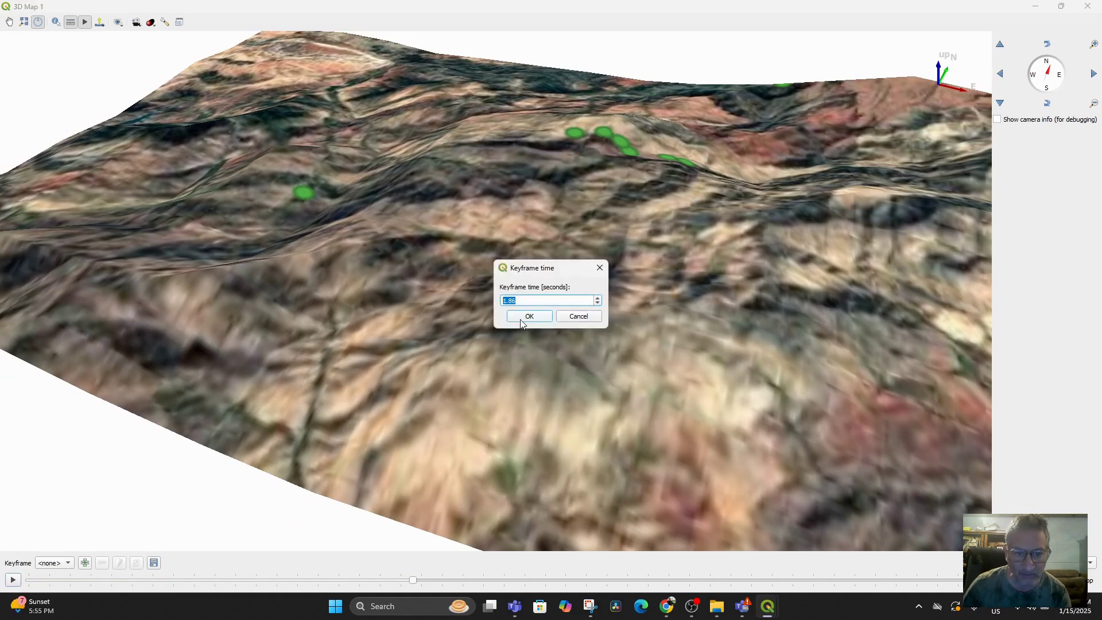
click(598, 303)
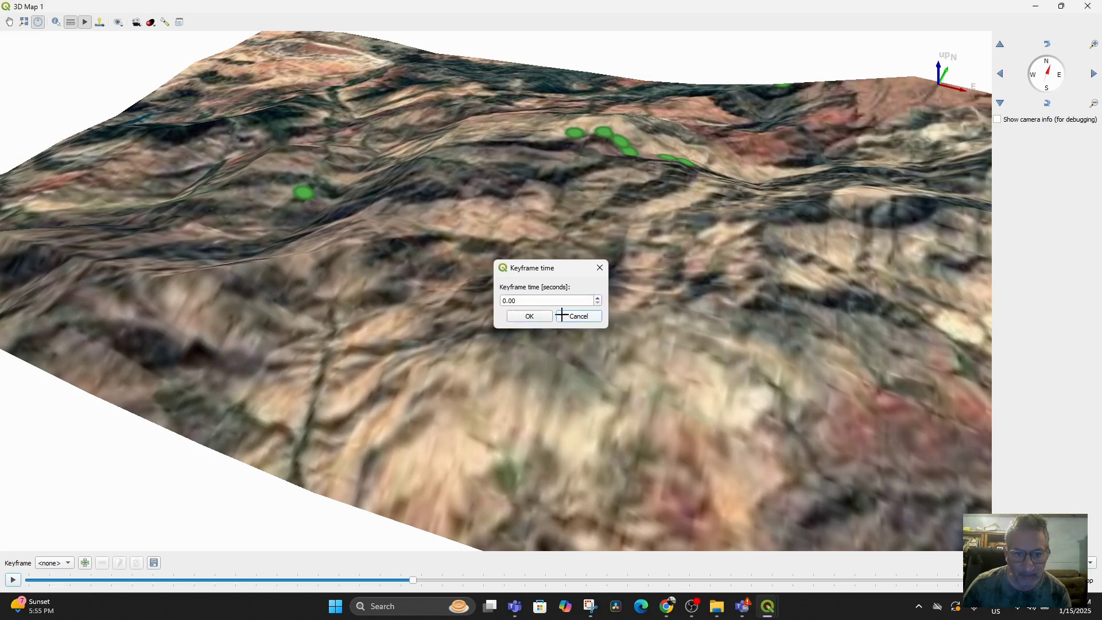
click(563, 316)
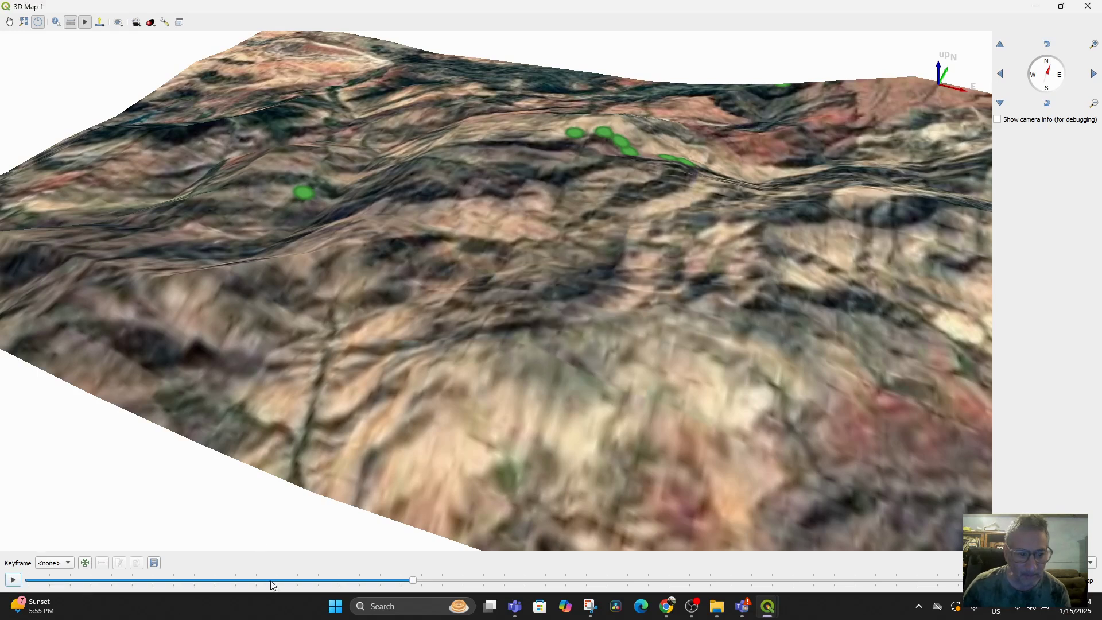
click(85, 563)
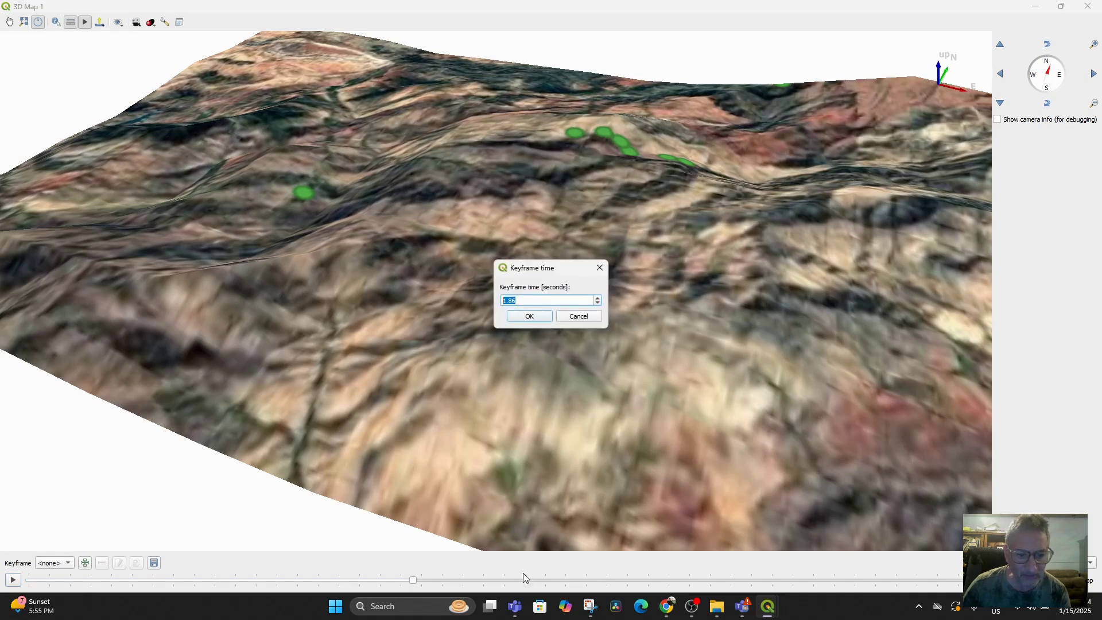
click(529, 315)
Add a camera keyframe at 4.40 s, near the end of the timeline, and play the animation
drag(416, 581, 946, 573)
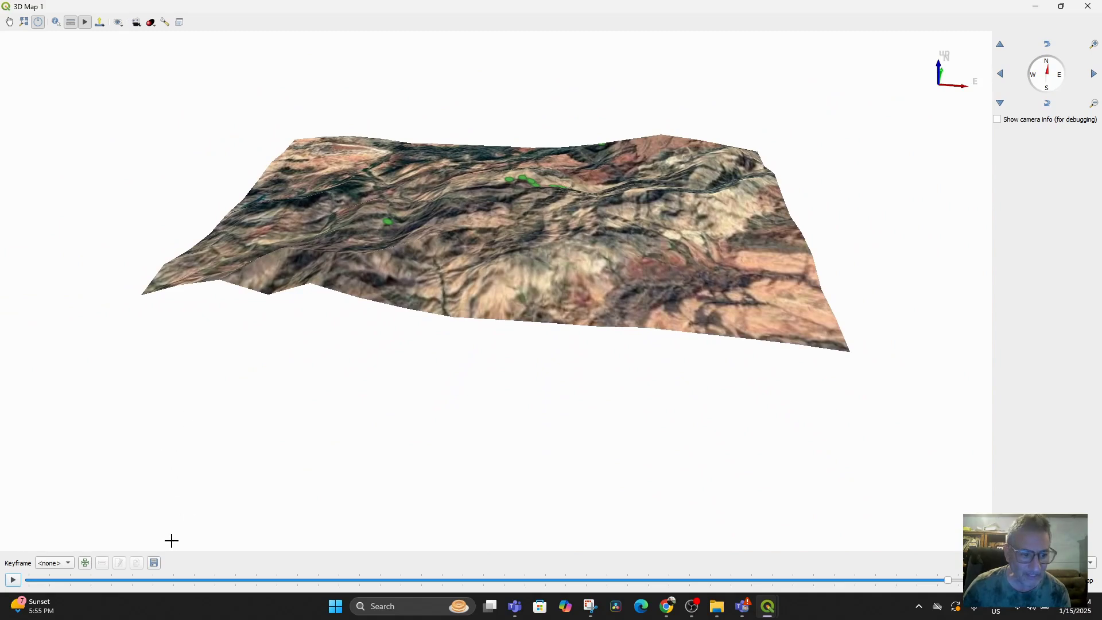
click(84, 563)
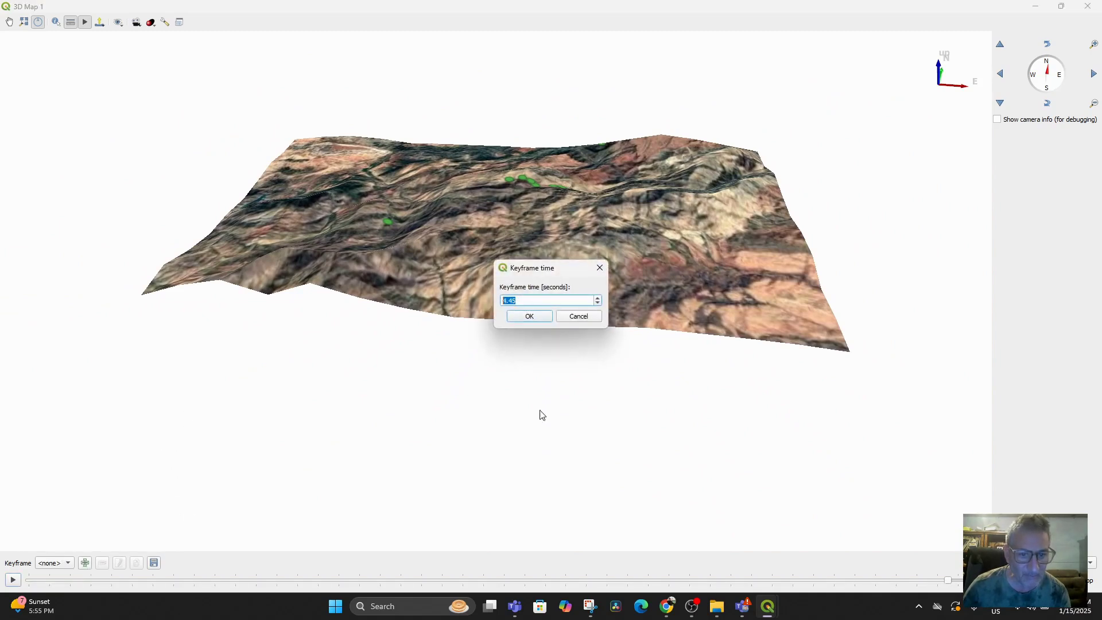
click(519, 317)
click(13, 581)
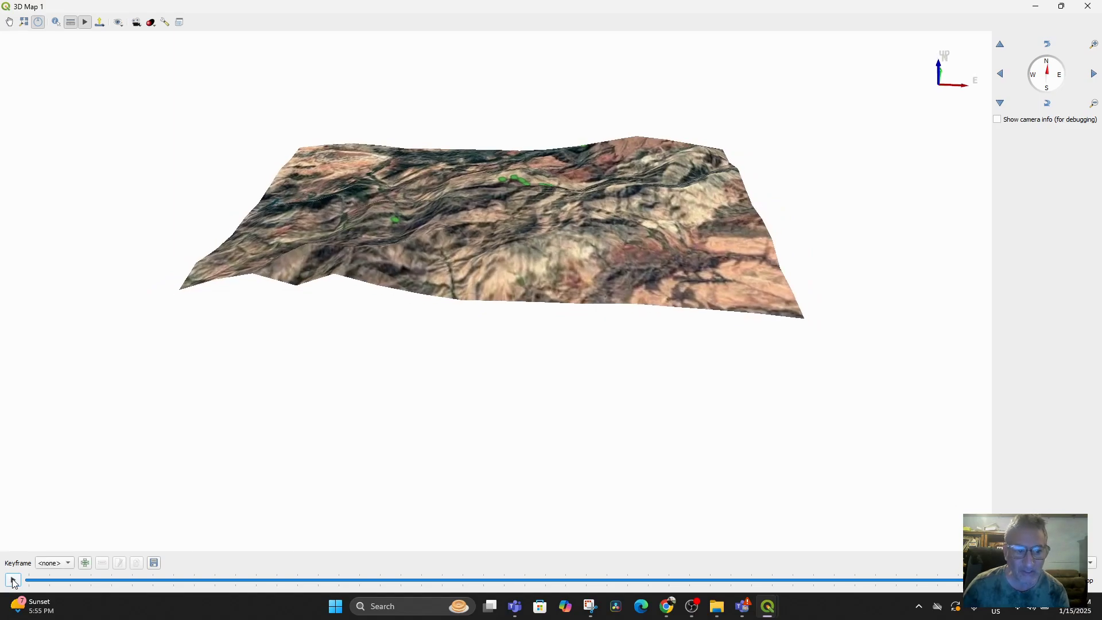
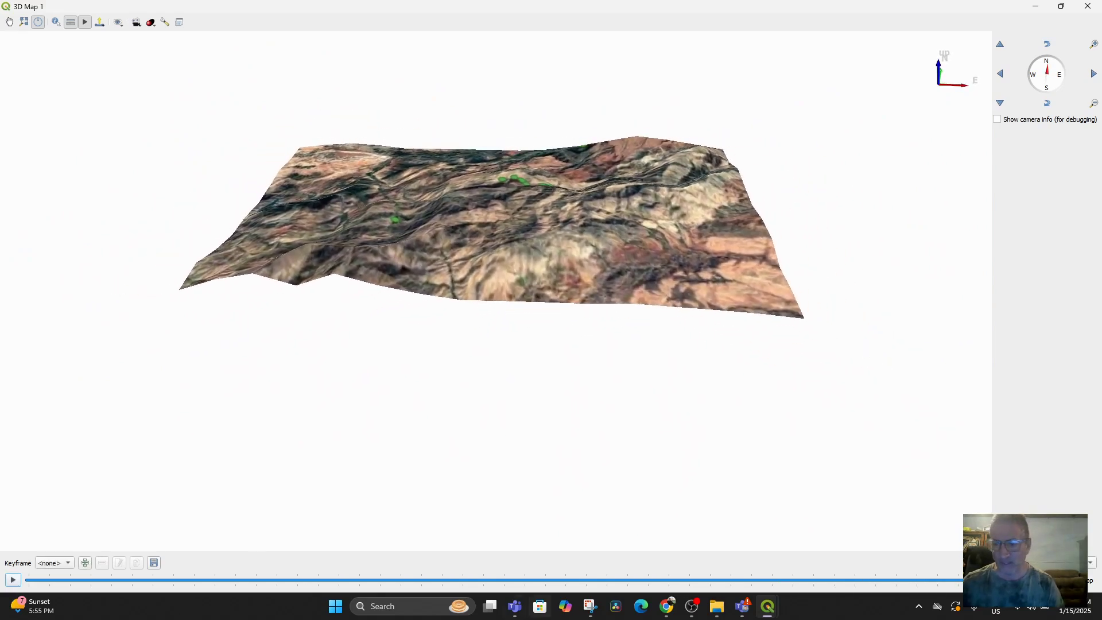
Choose a different quadratic interpolation curve for the camera animation, then play the animation and stop it partway
click(1093, 567)
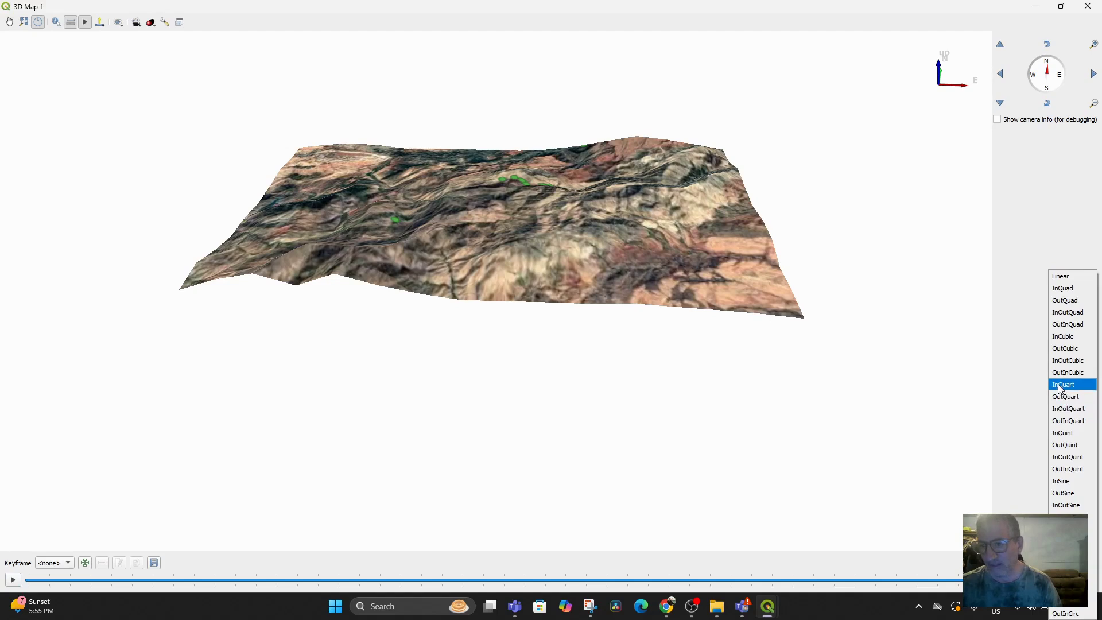
click(1069, 319)
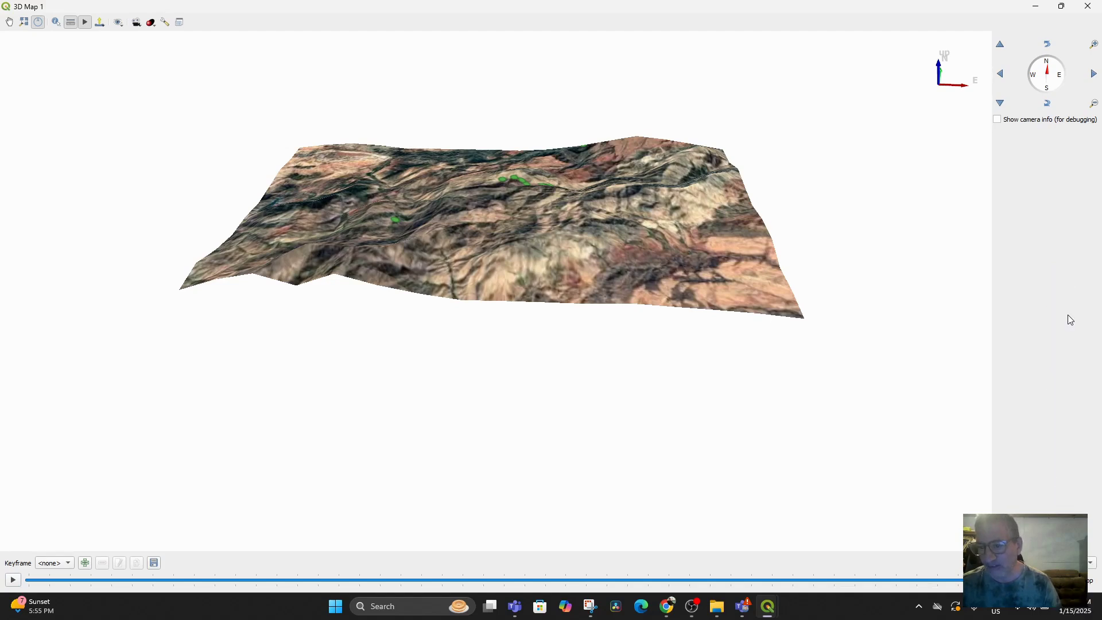
click(12, 581)
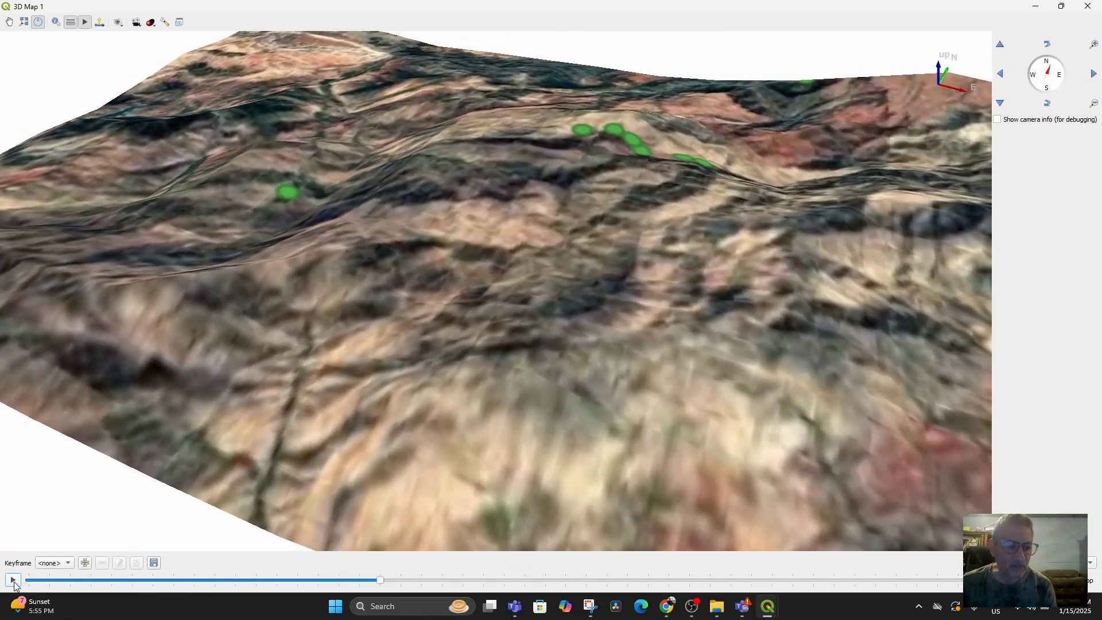
click(12, 581)
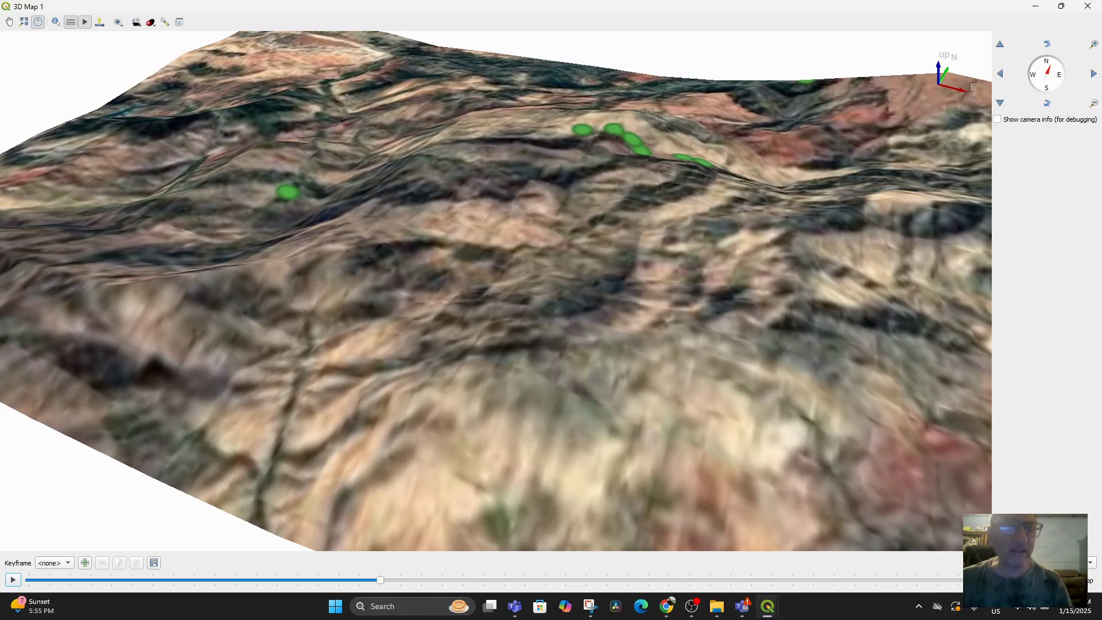
Close the 3D map window and narrow the Processing Toolbox to enlarge the 2D map canvas
click(1088, 7)
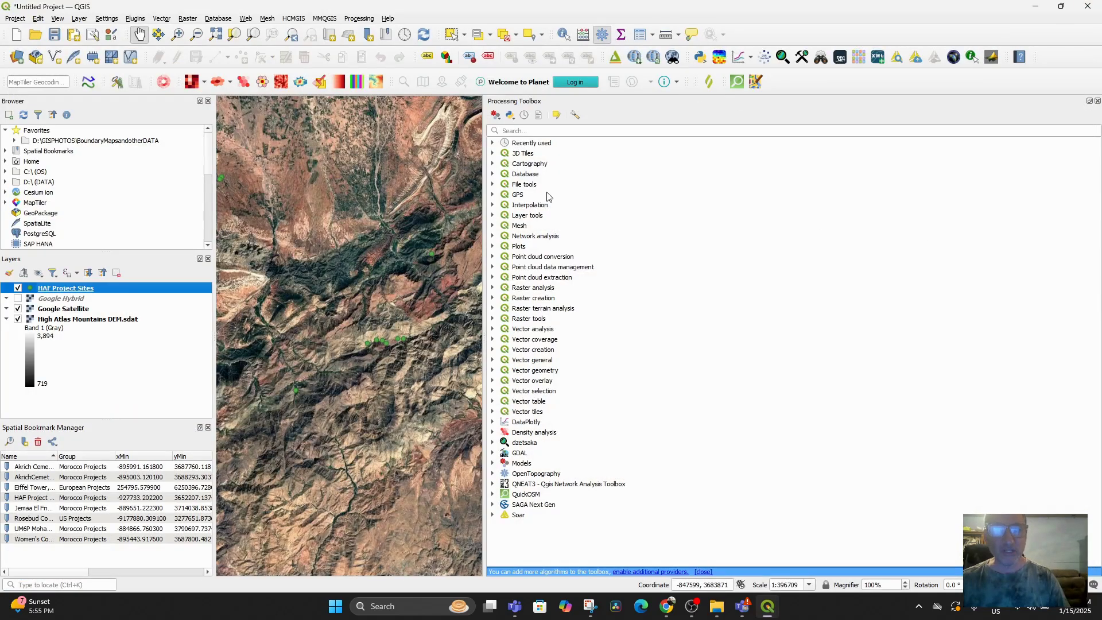
drag(485, 254, 1041, 256)
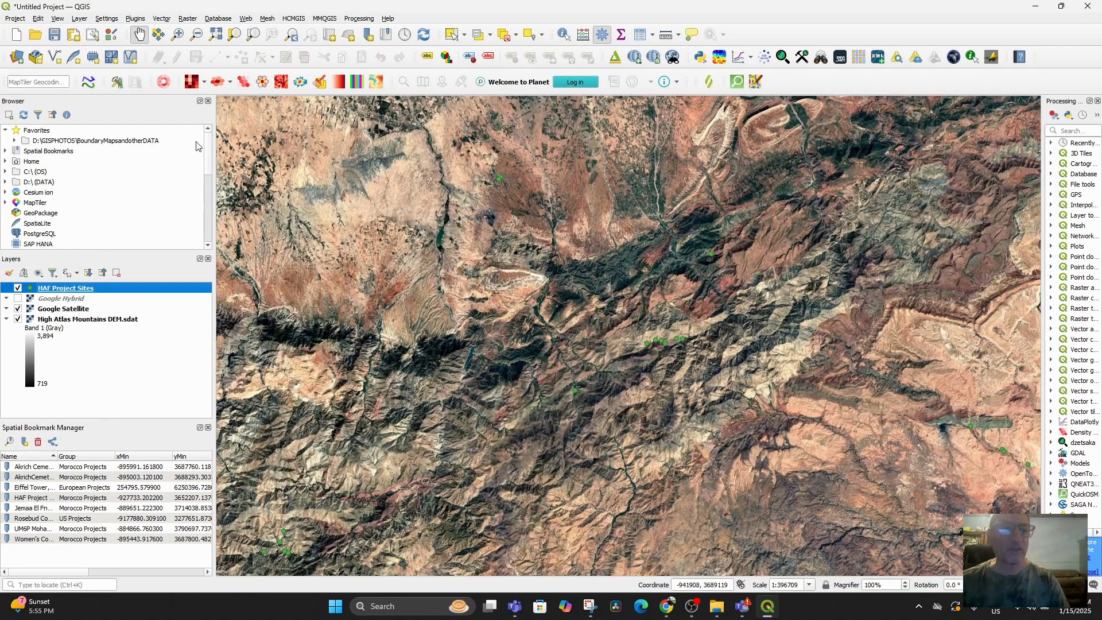
click(56, 18)
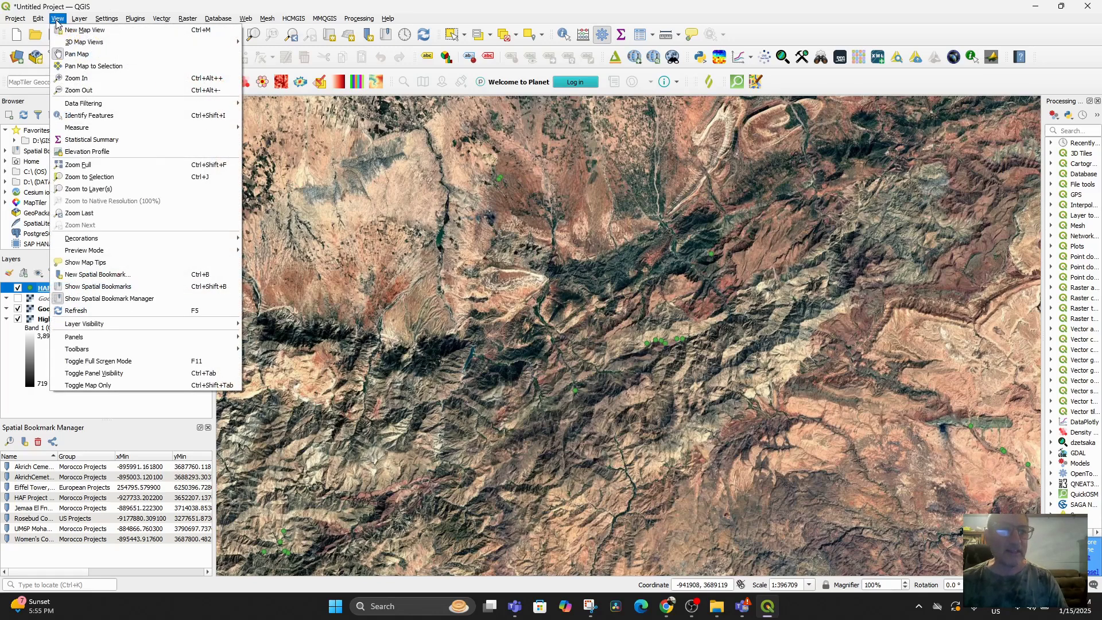
mouse_move(79, 19)
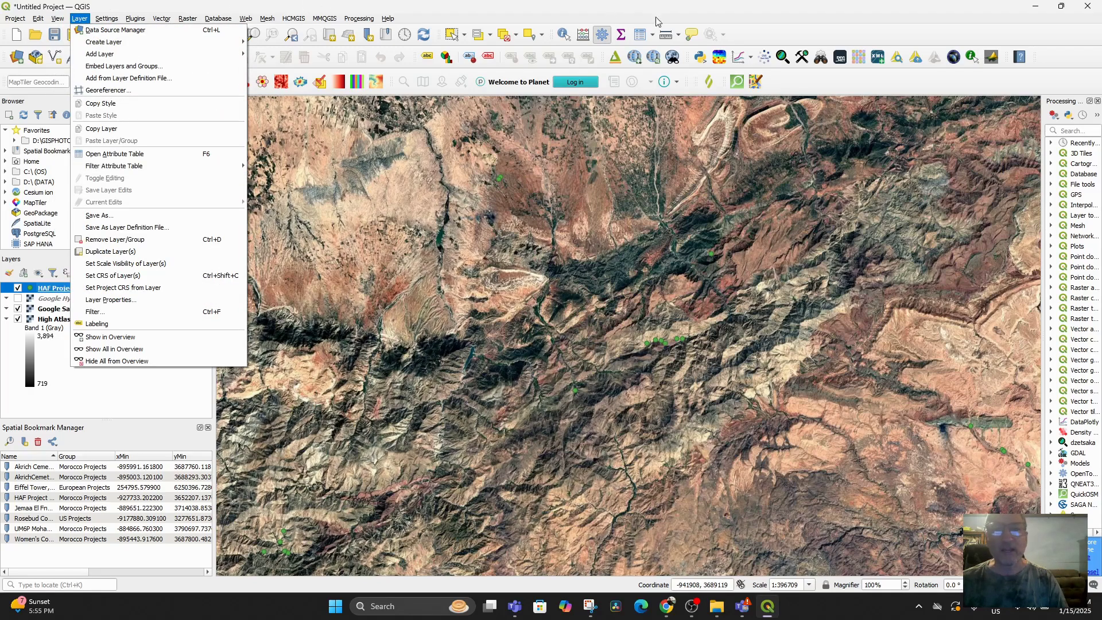
click(812, 8)
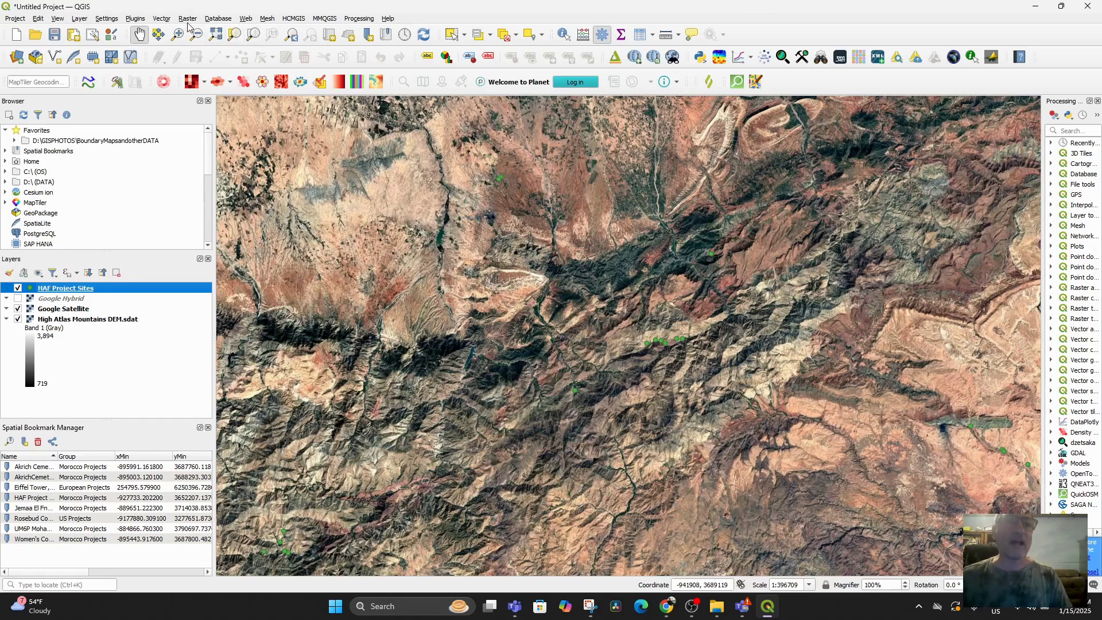
Open the plugin manager to review the OpenTopography DEM Downloader plugin
click(141, 18)
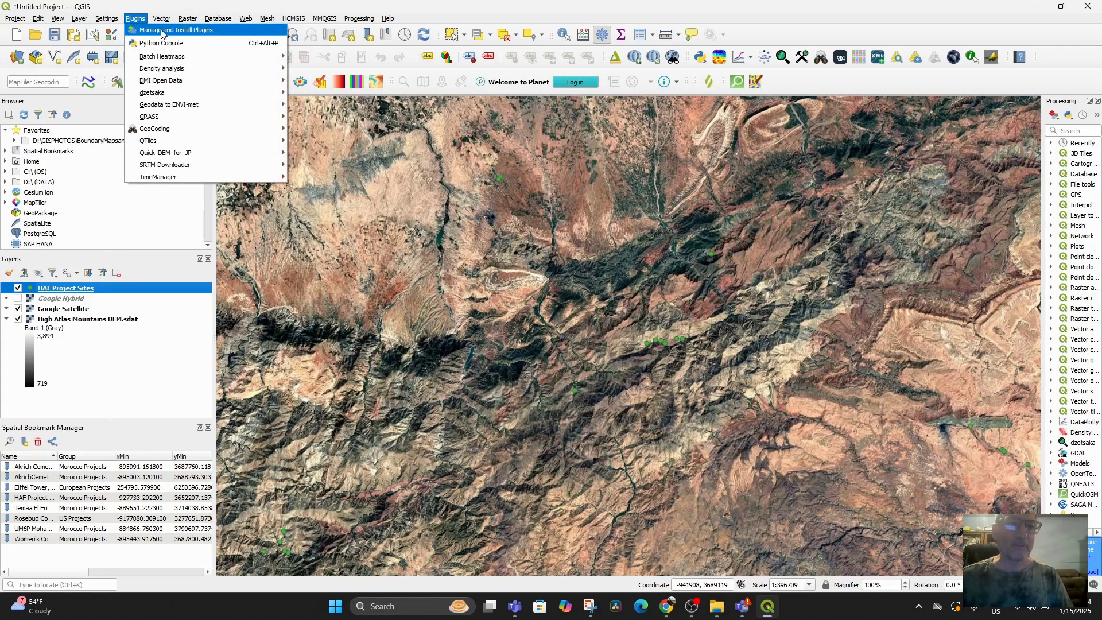
click(163, 35)
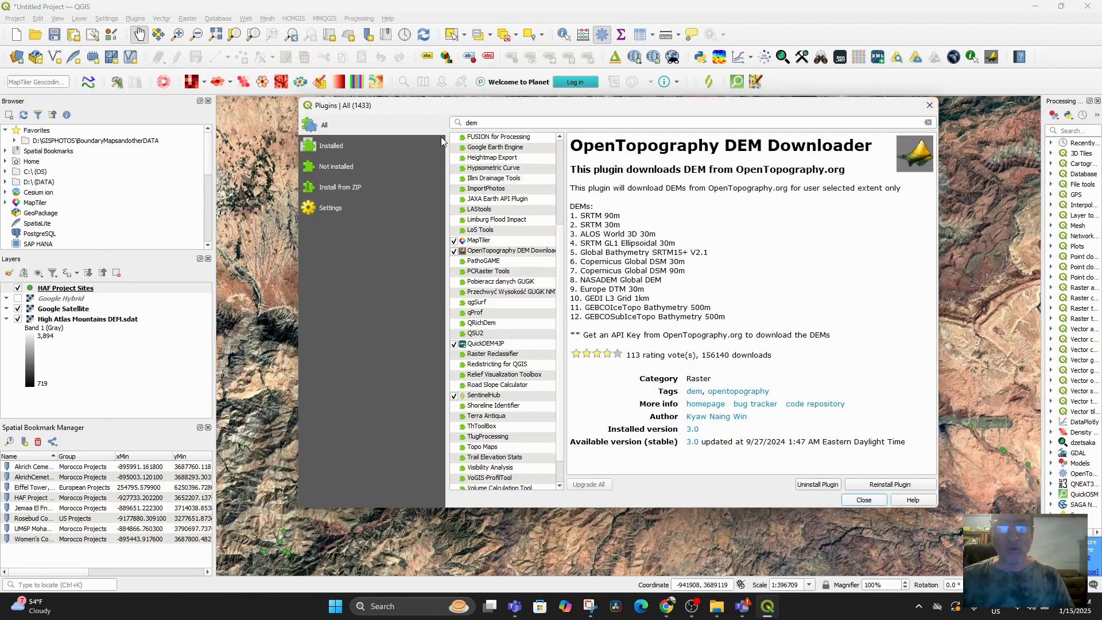
Search the plugin list for "QGIS2" and display the details of the Qgis2threejs plugin
drag(496, 121, 444, 121)
text(QGIS)
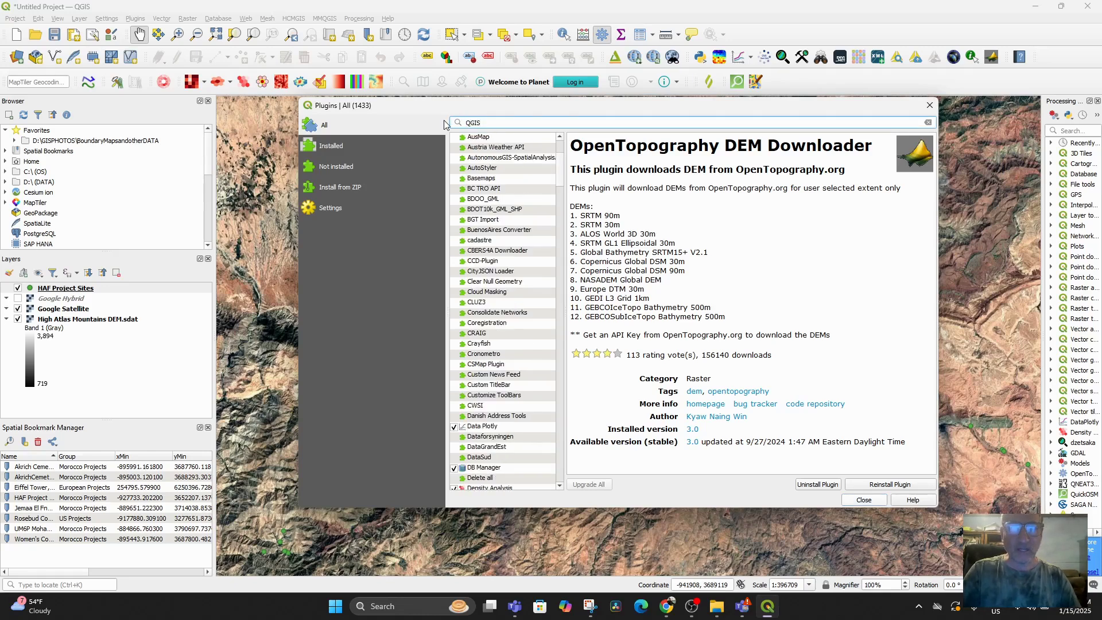
text(2)
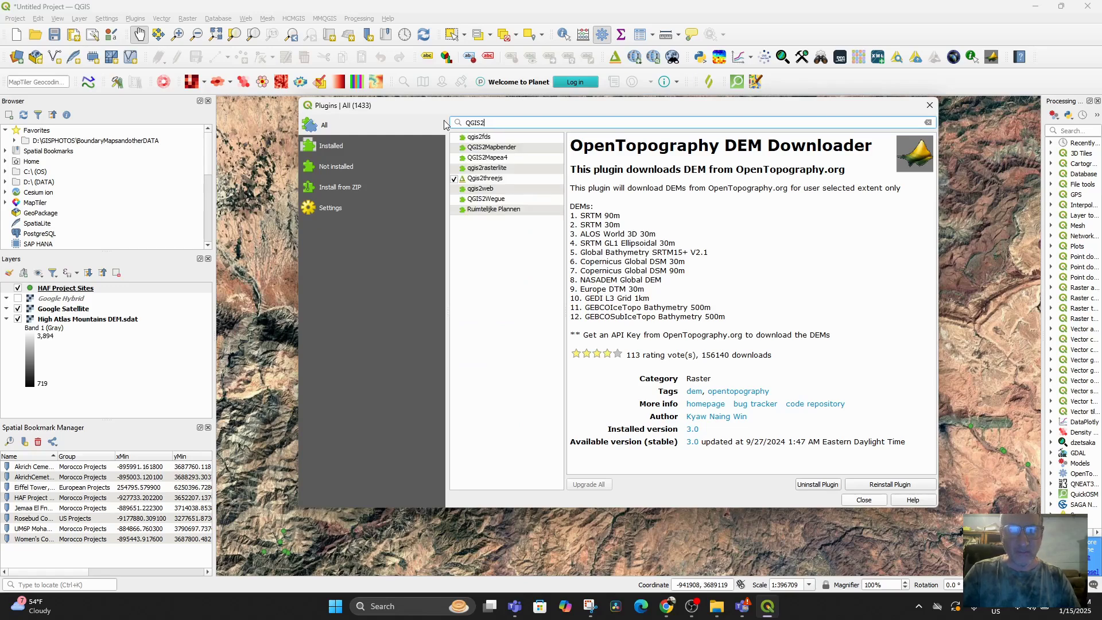
click(493, 183)
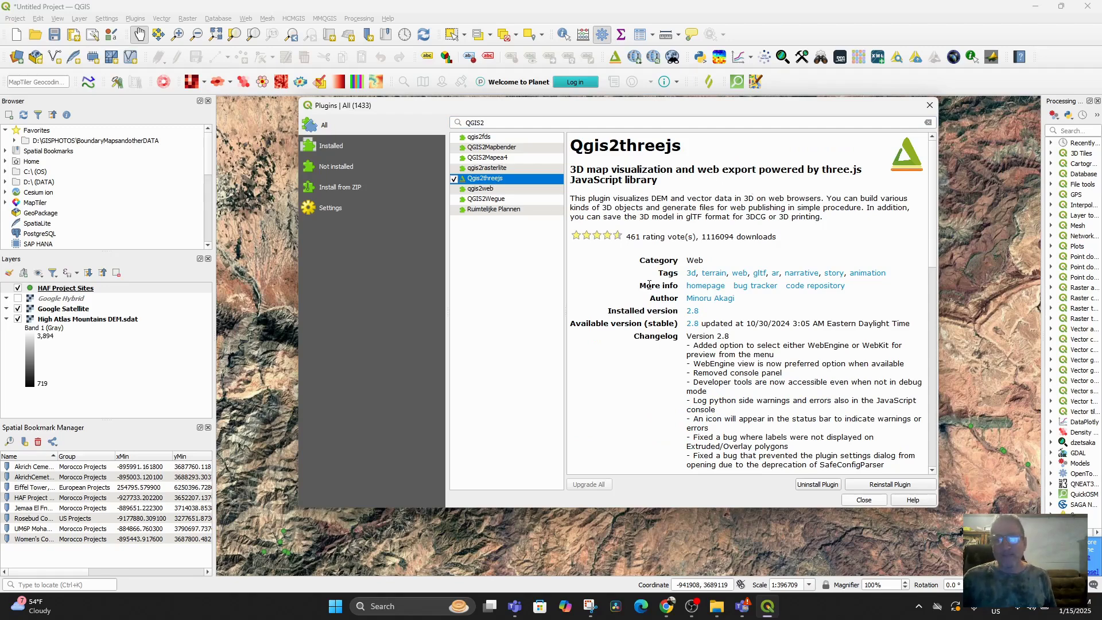
scroll(689, 350, down, 1)
scroll(689, 350, up, 1)
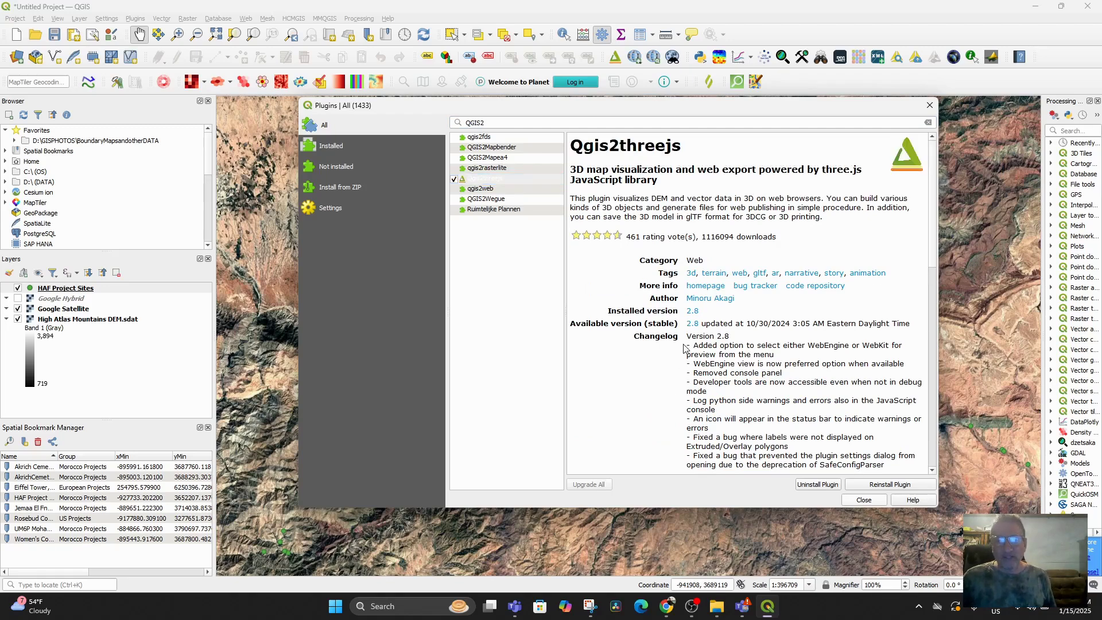
Reinstall the Qgis2threejs plugin and close the plugin manager
click(480, 180)
click(479, 190)
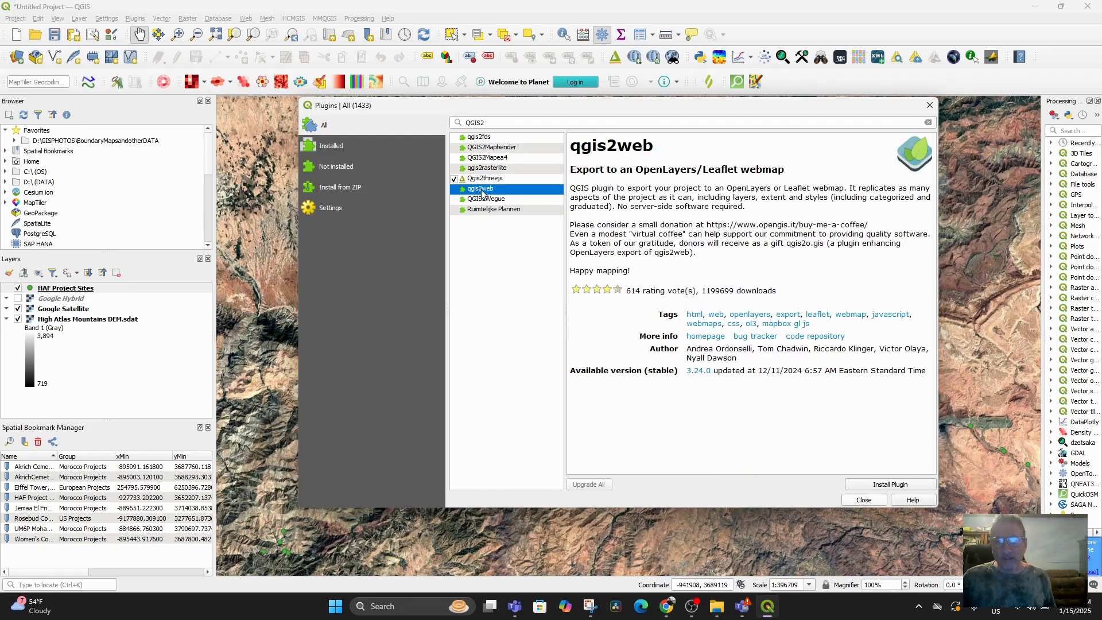
click(488, 179)
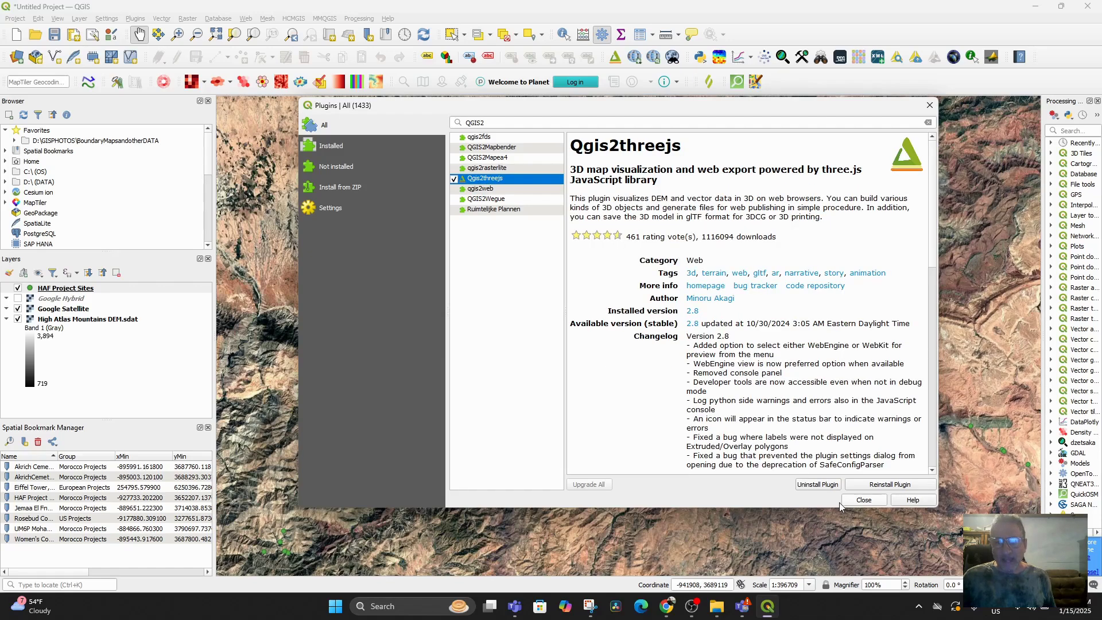
click(890, 485)
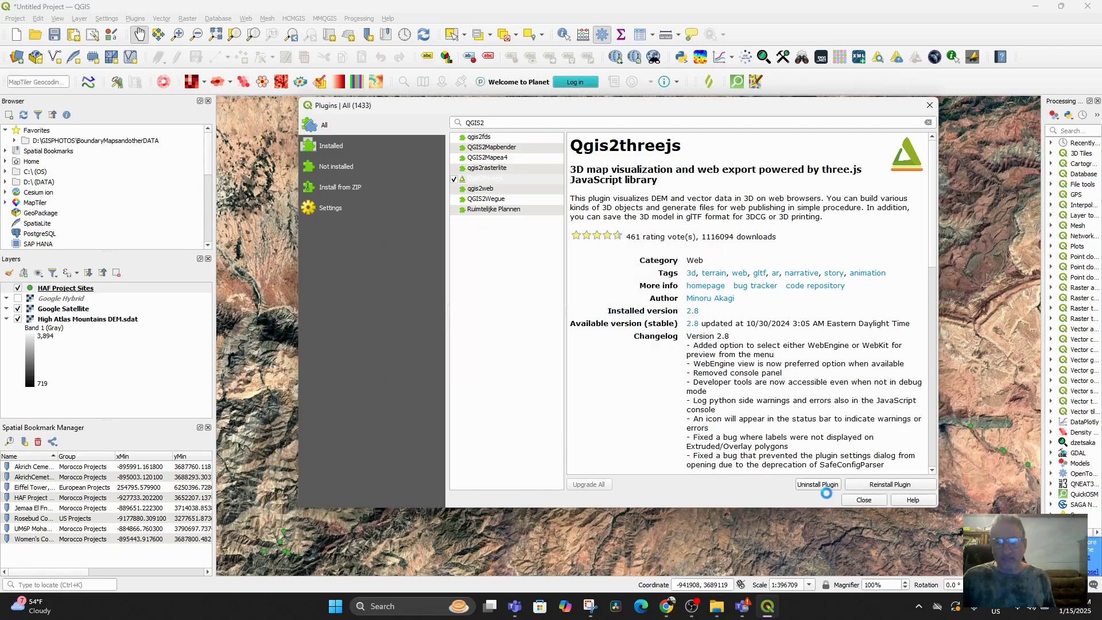
click(863, 500)
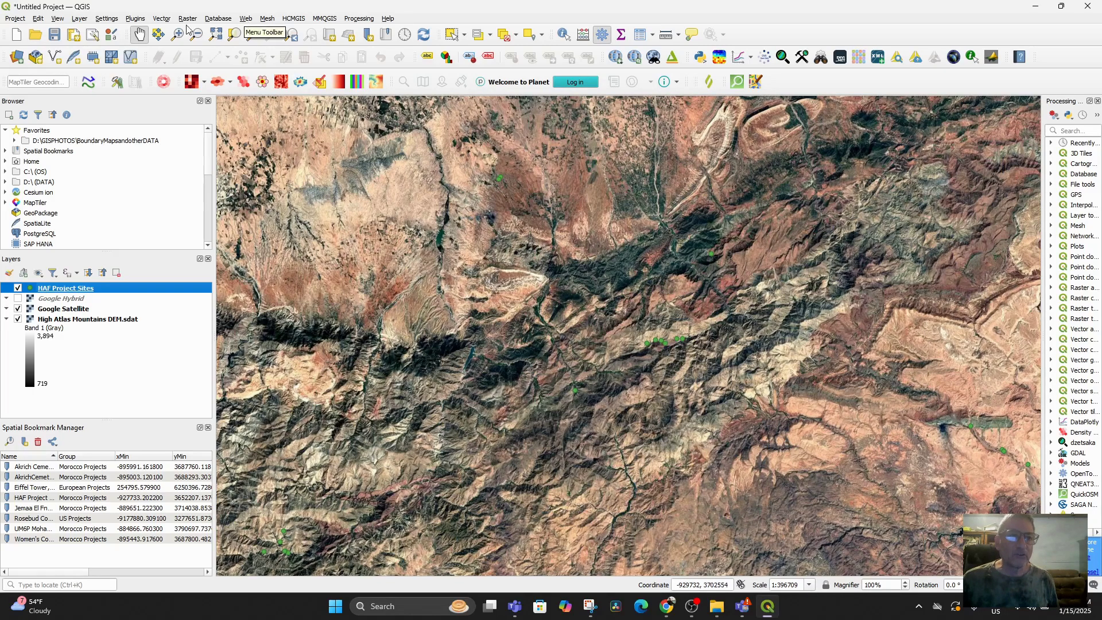
Launch the Qgis2threejs Exporter (WebKit) for the current map
click(138, 22)
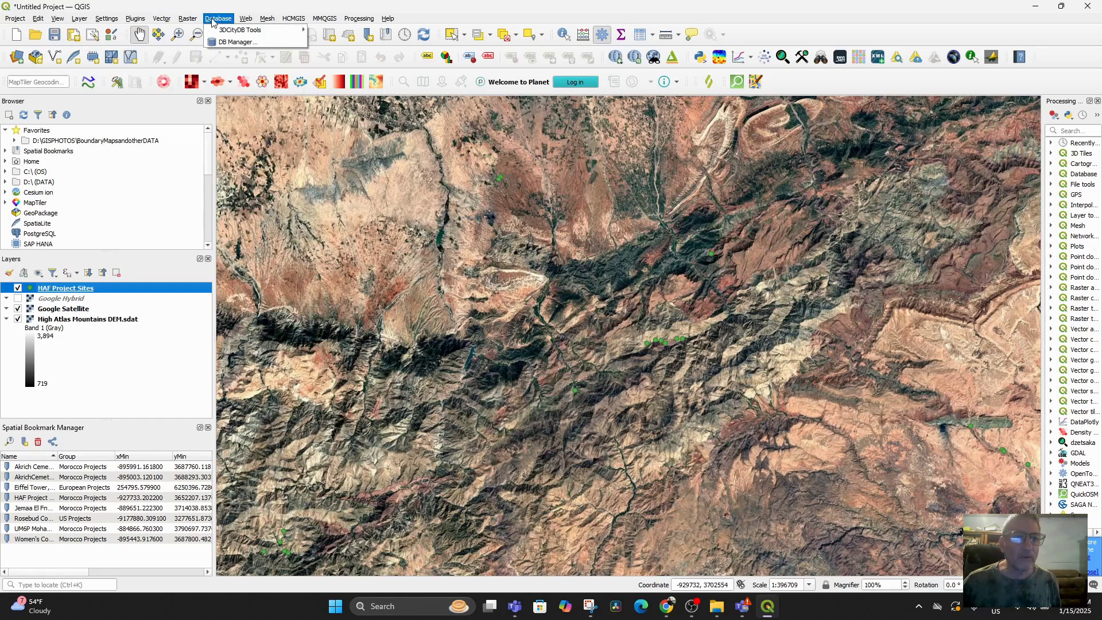
mouse_move(241, 21)
click(245, 19)
click(245, 19)
mouse_move(270, 67)
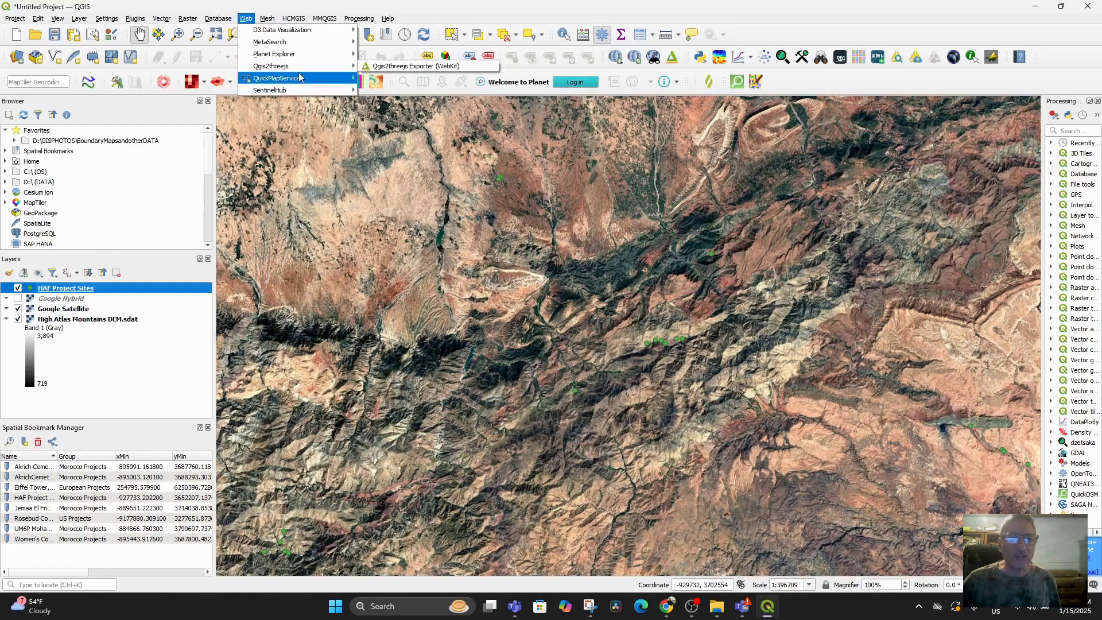
click(379, 66)
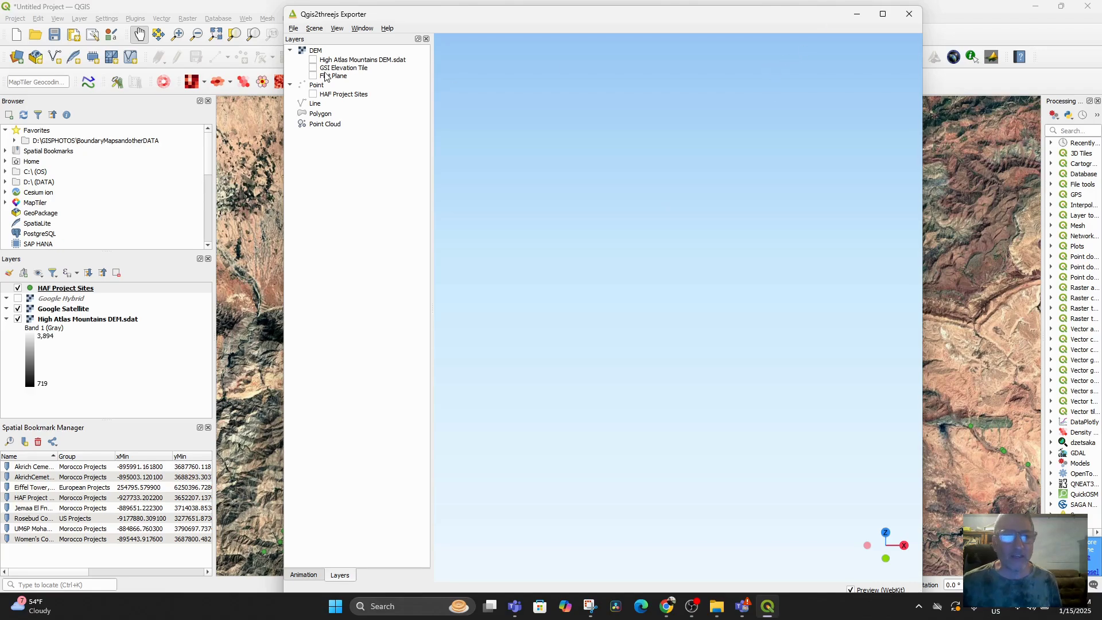
Enable the High Atlas Mountains DEM.sdat layer in the 3D scene and inspect its terrain
click(312, 60)
scroll(744, 344, down, 3)
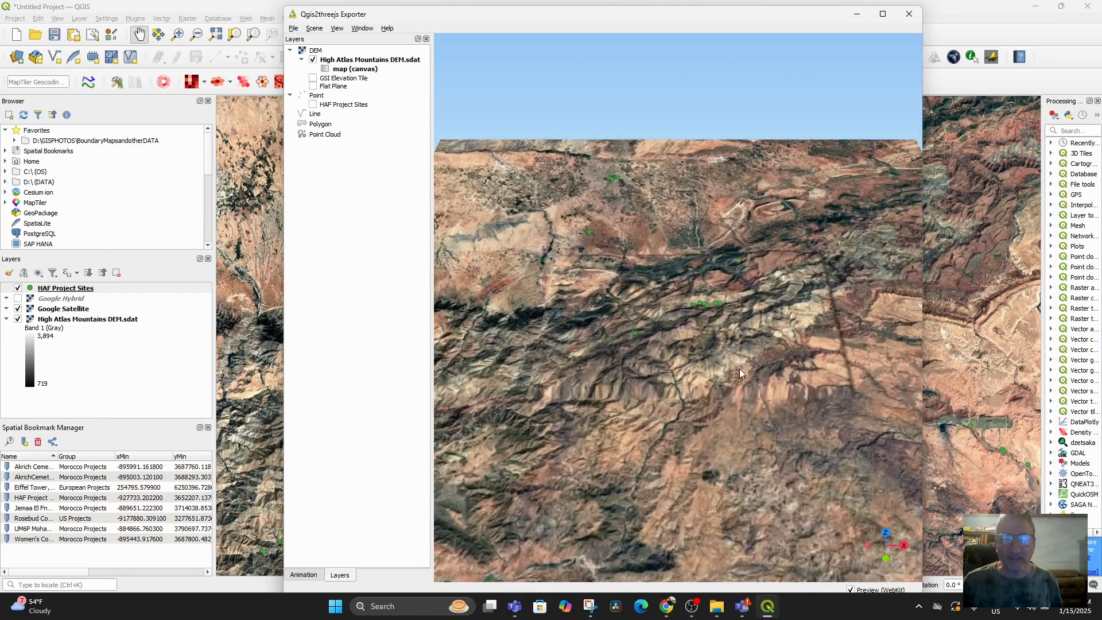
drag(739, 368, 650, 298)
scroll(707, 302, up, 5)
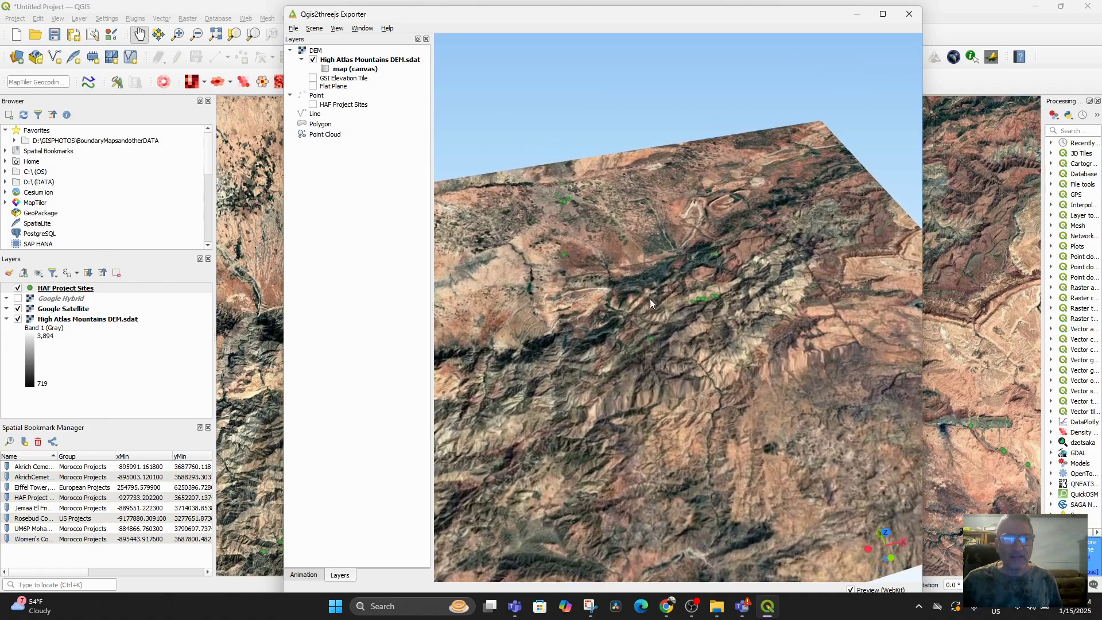
Try the GSI Elevation Tile and Flat Plane surfaces, leaving only High Atlas Mountains DEM.sdat enabled
click(313, 78)
drag(880, 360, 507, 218)
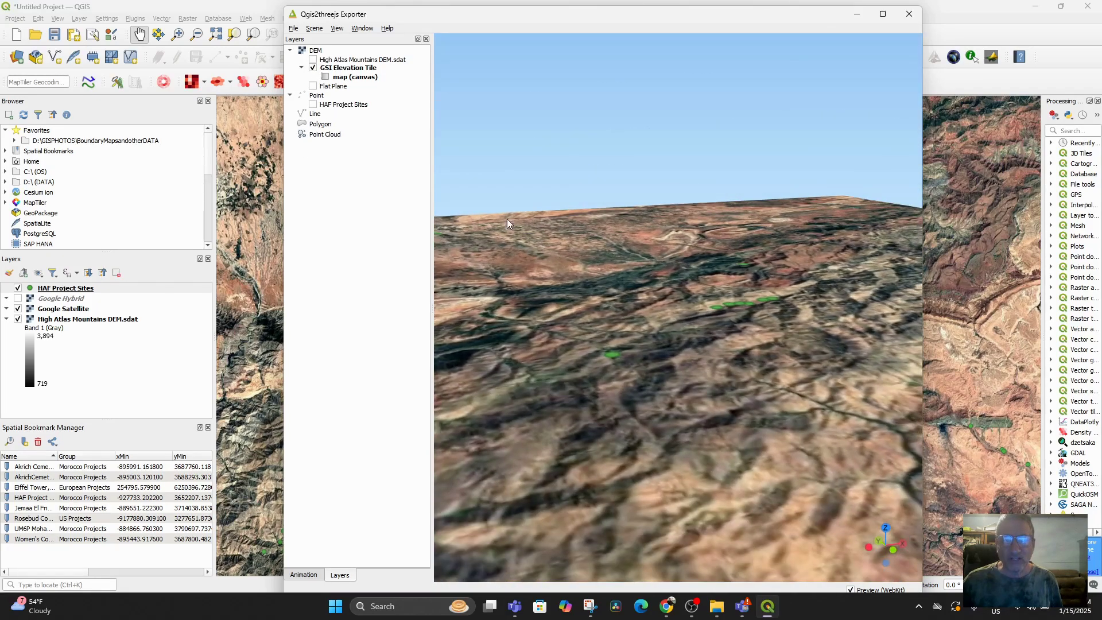
click(313, 60)
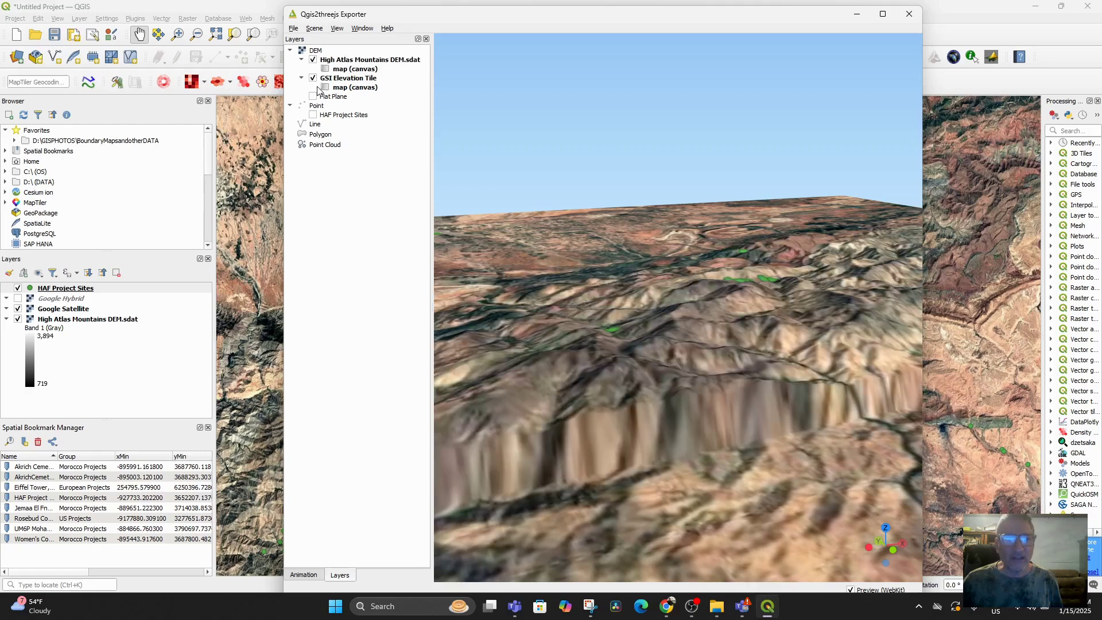
click(314, 78)
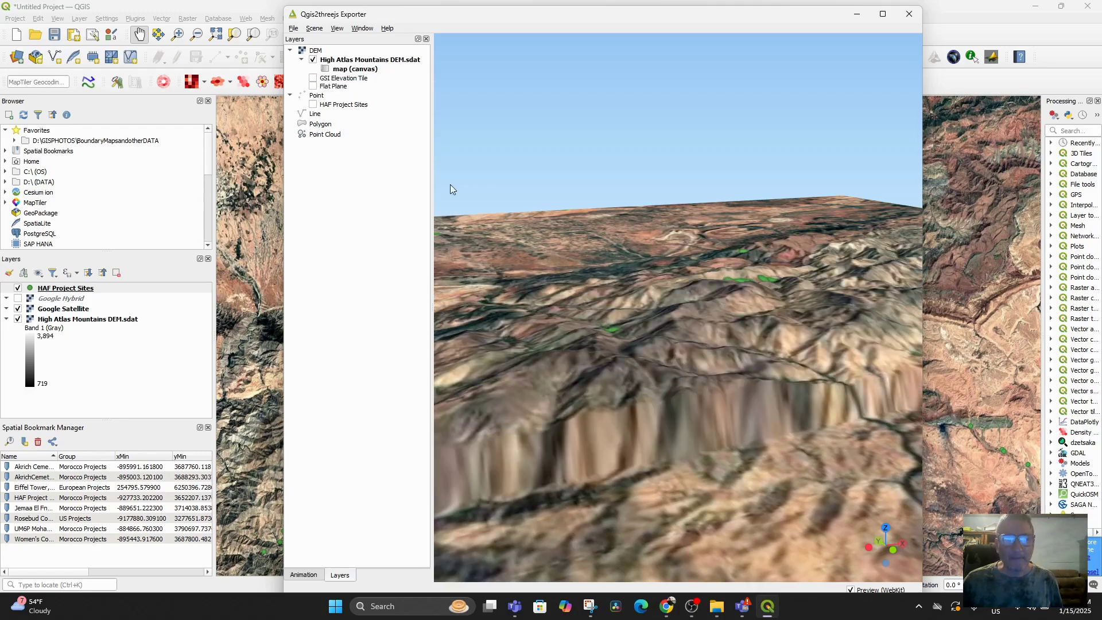
click(314, 86)
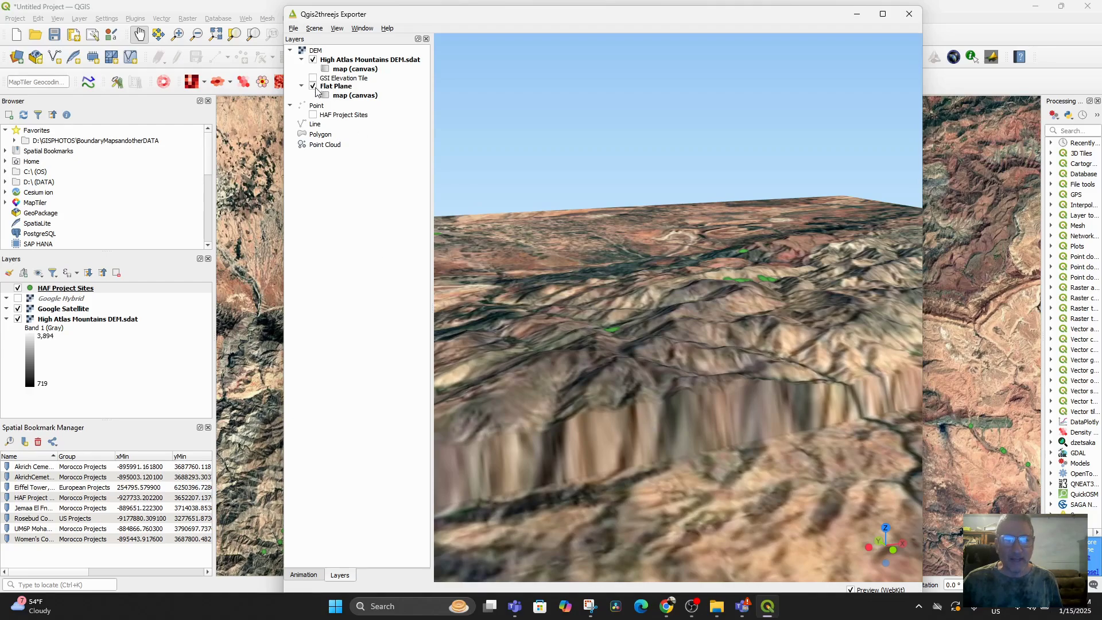
click(313, 86)
drag(753, 389, 690, 394)
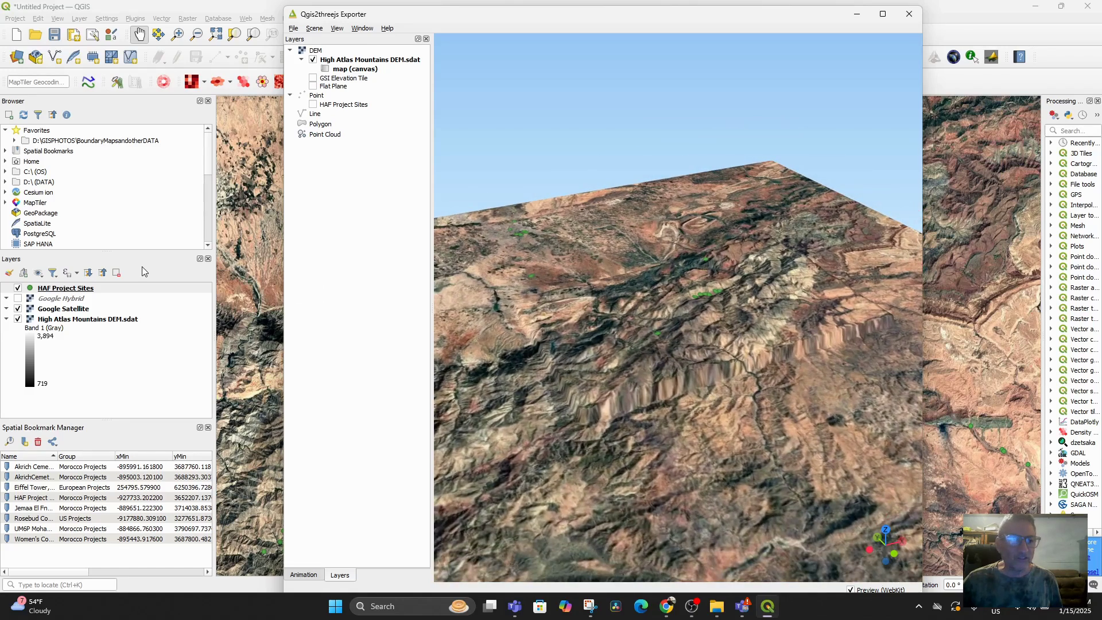
Turn on the HAF Project Sites point layer and inspect its markers on the 3D terrain
click(313, 105)
click(313, 105)
click(313, 105)
drag(619, 312, 735, 316)
scroll(735, 316, up, 5)
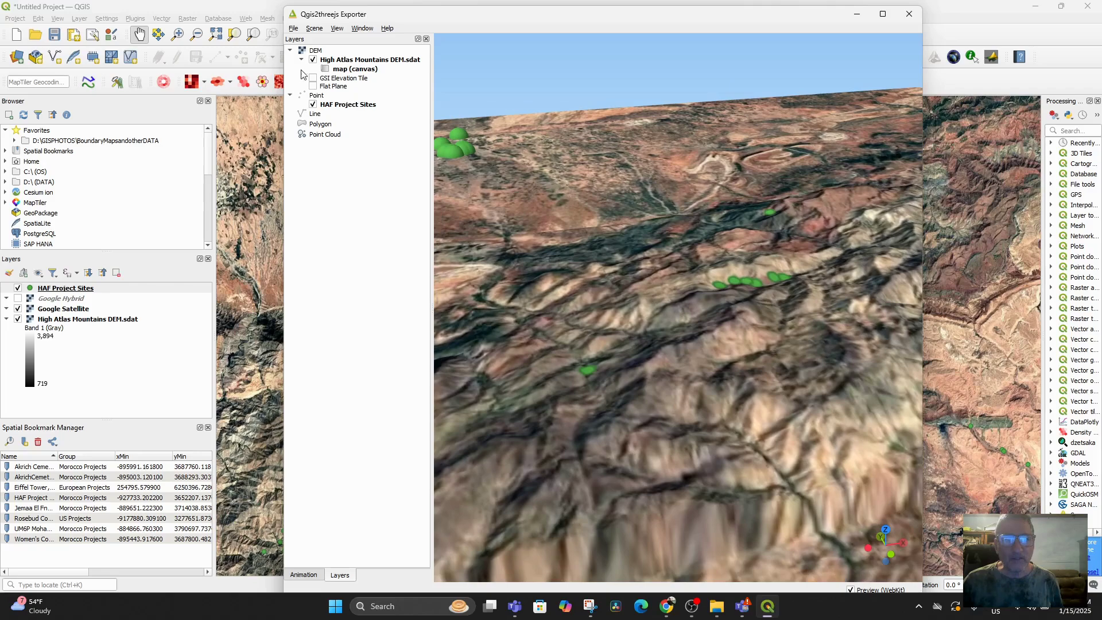
Replace the High Atlas Mountains DEM.sdat surface with the Flat Plane and view the project site markers on it
click(313, 60)
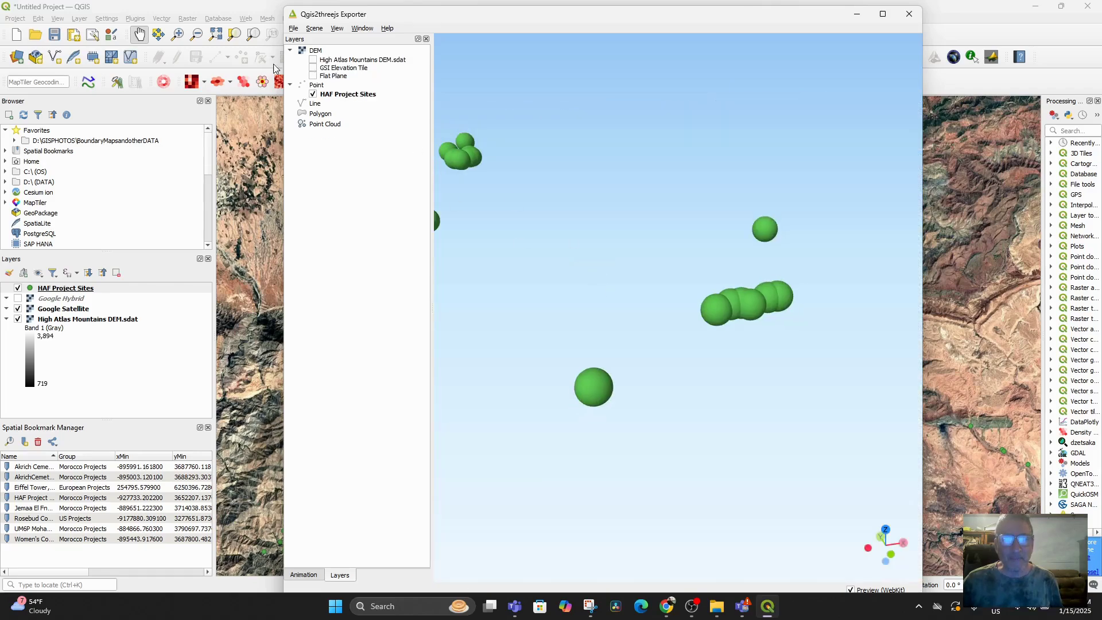
click(313, 76)
scroll(624, 330, down, 5)
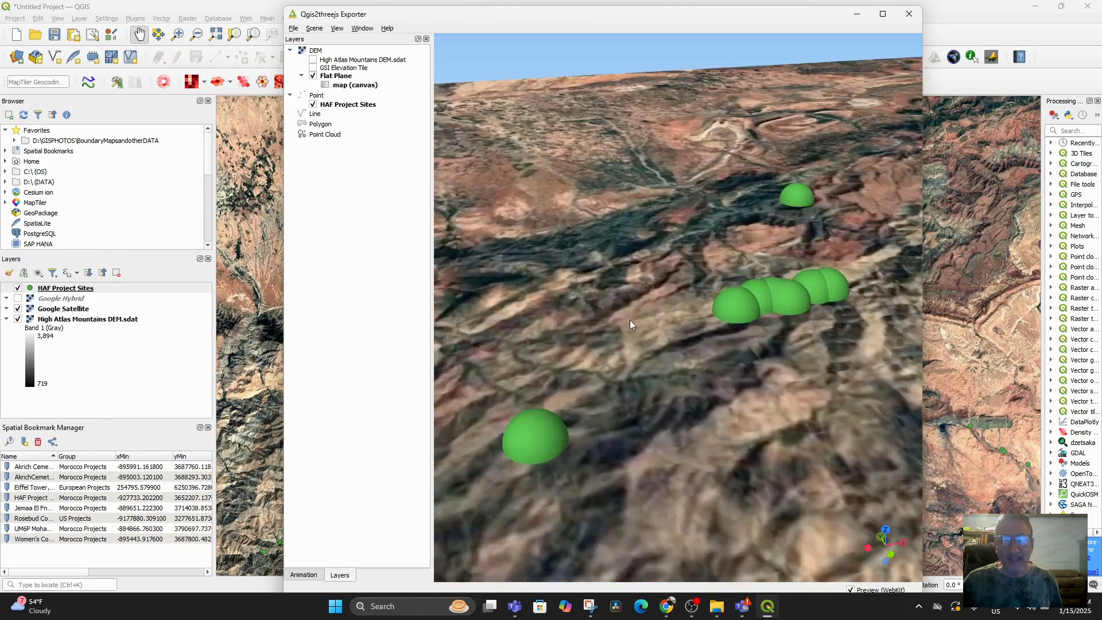
drag(625, 384, 615, 418)
scroll(604, 369, up, 5)
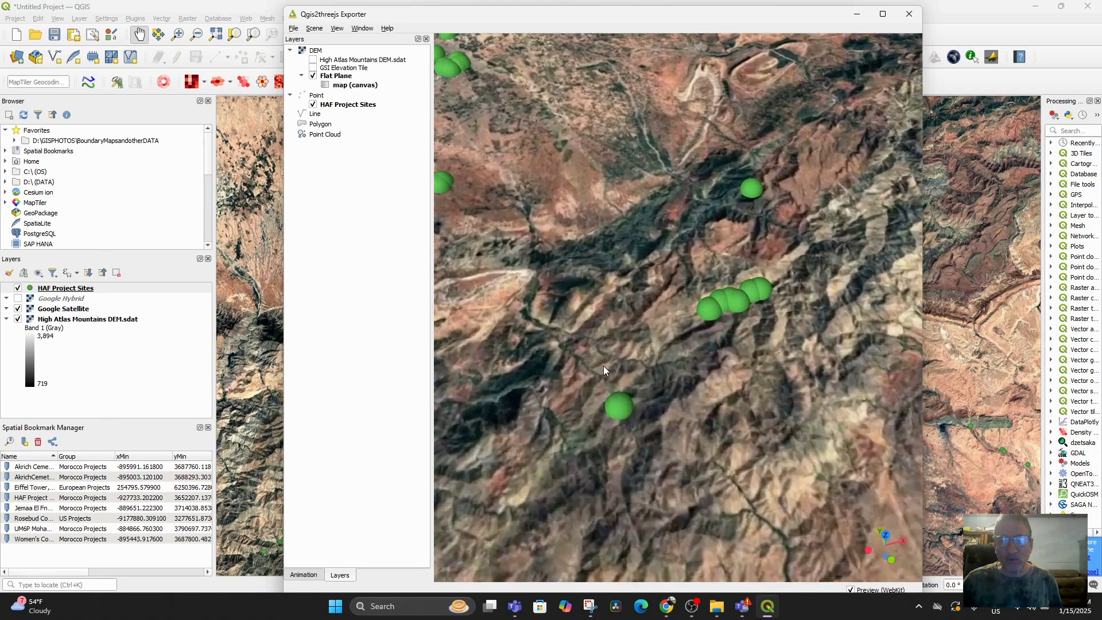
drag(604, 366, 637, 284)
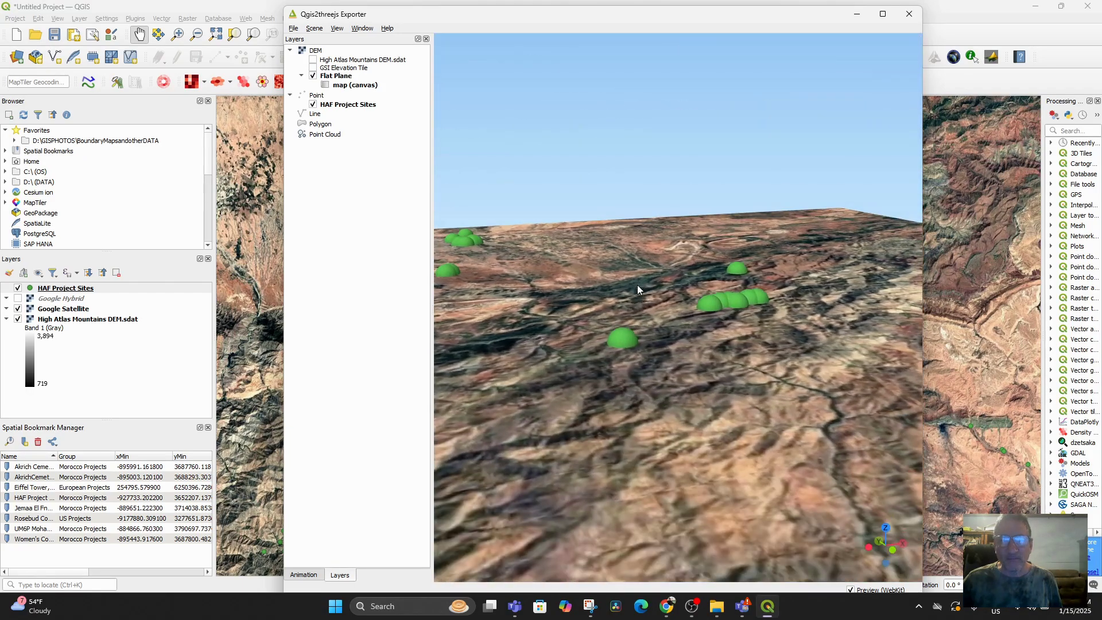
Switch the surface from Flat Plane back to High Atlas Mountains DEM.sdat and turn off the HAF Project Sites points
click(313, 61)
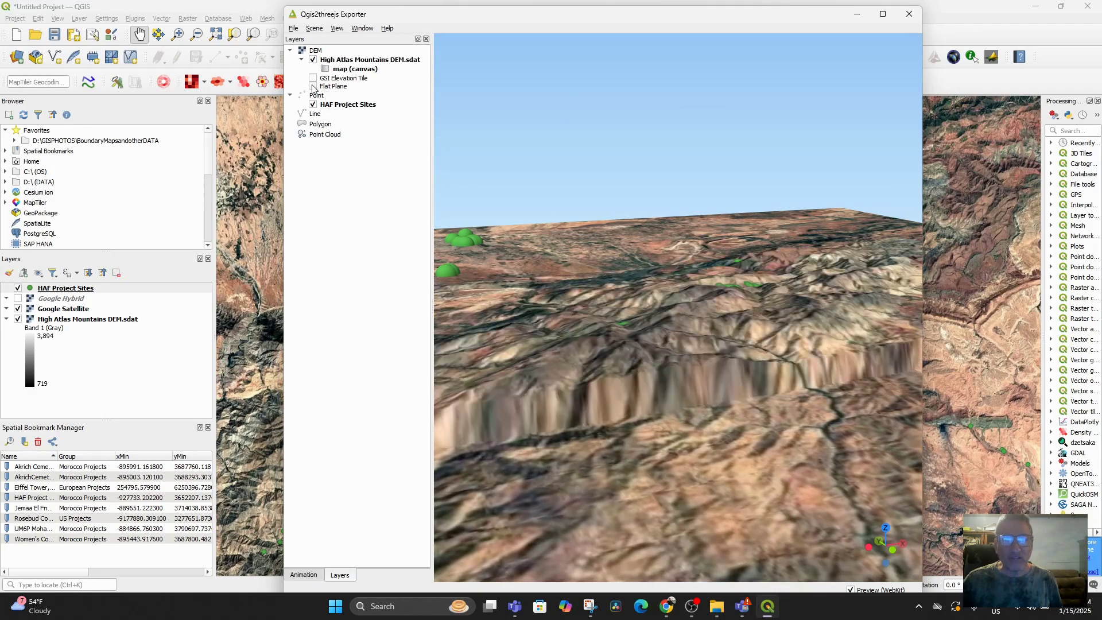
scroll(524, 297, down, 5)
scroll(563, 339, up, 3)
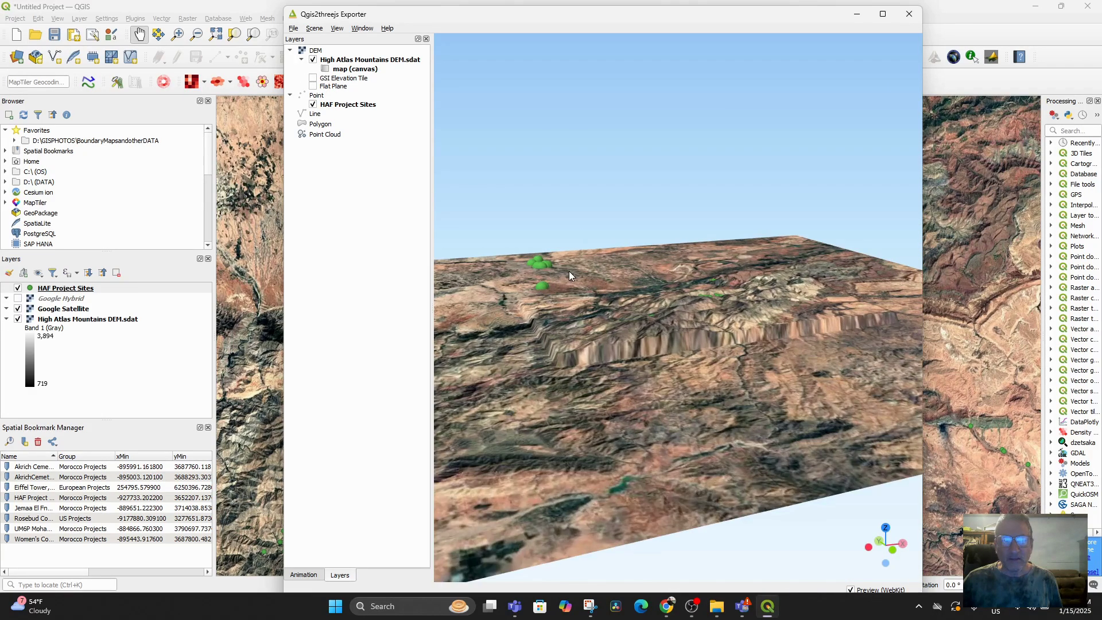
click(313, 105)
click(314, 114)
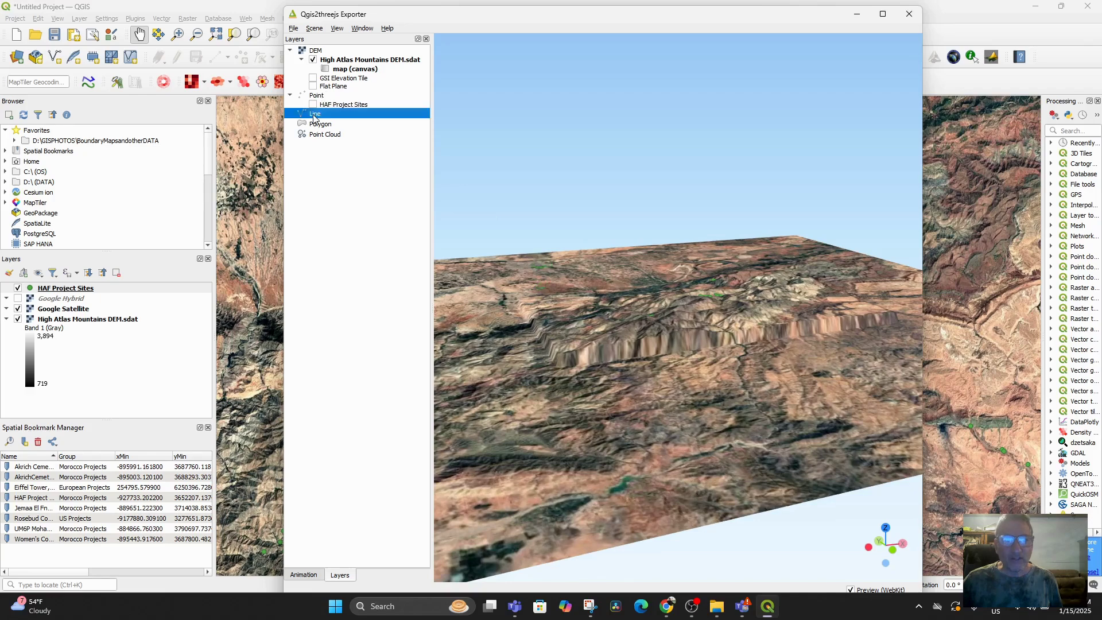
click(318, 124)
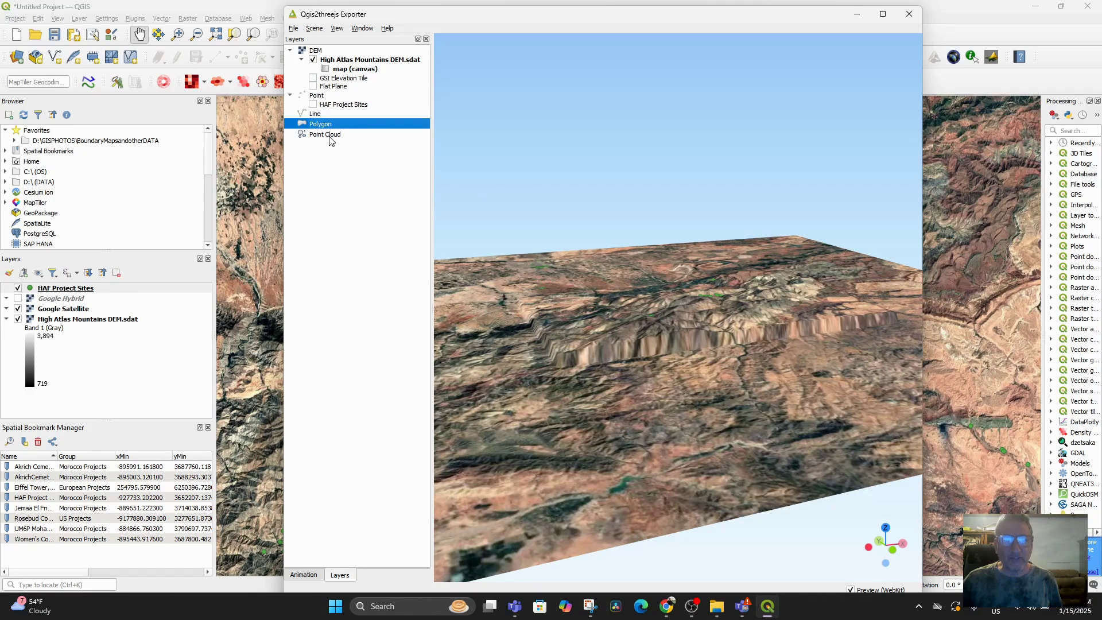
drag(725, 265, 734, 303)
scroll(711, 322, up, 5)
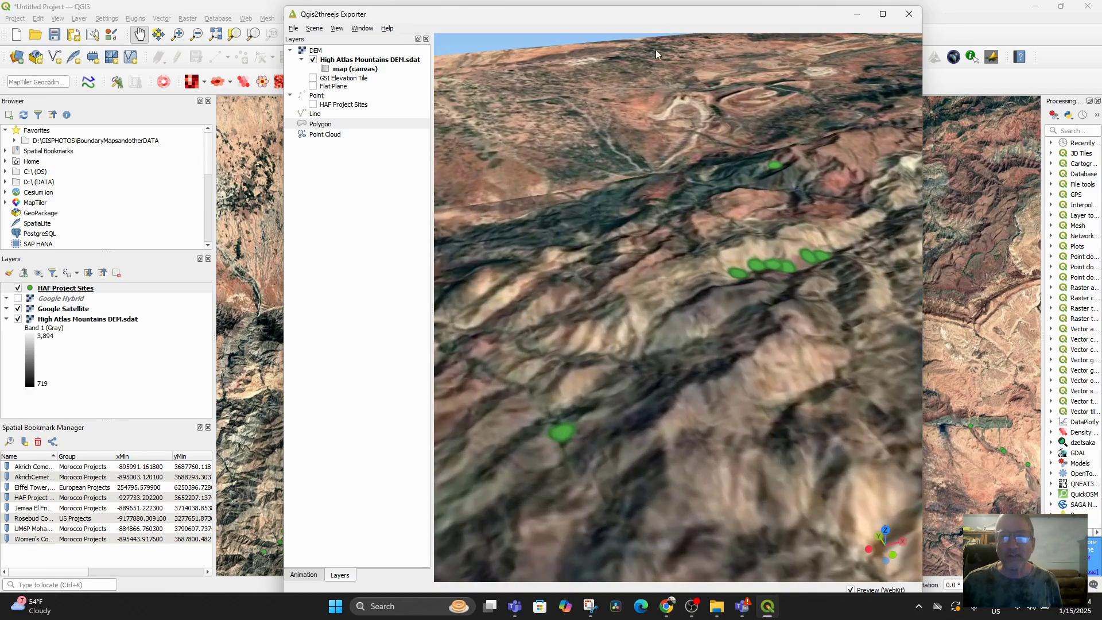
Maximize the exporter window, set the scene's Z exaggeration to 2 and inspect the exaggerated mountain relief
click(883, 14)
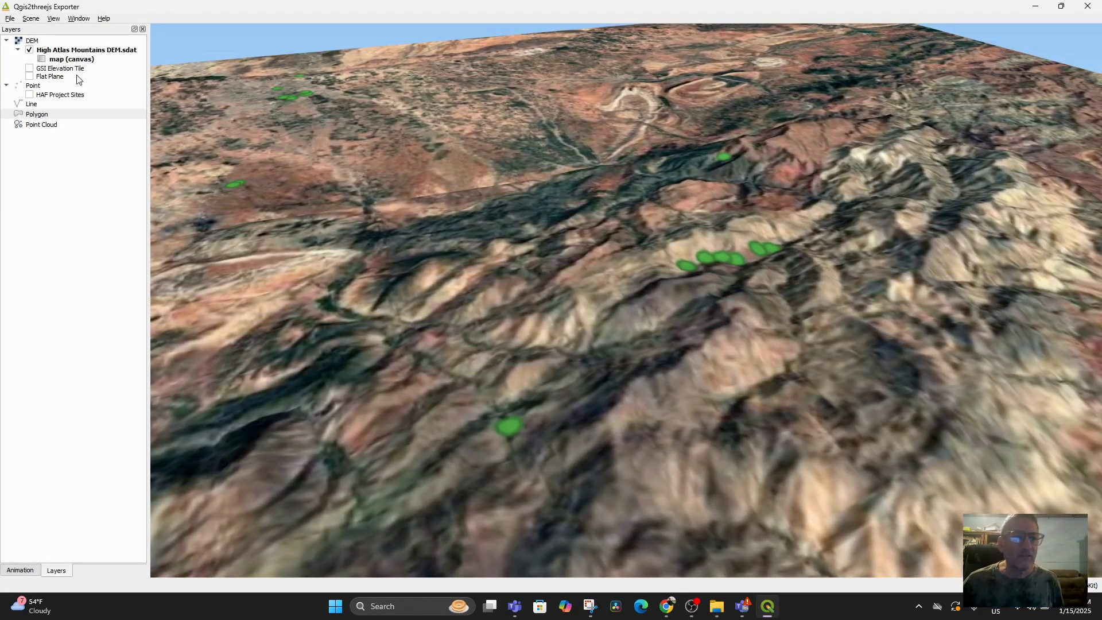
click(30, 18)
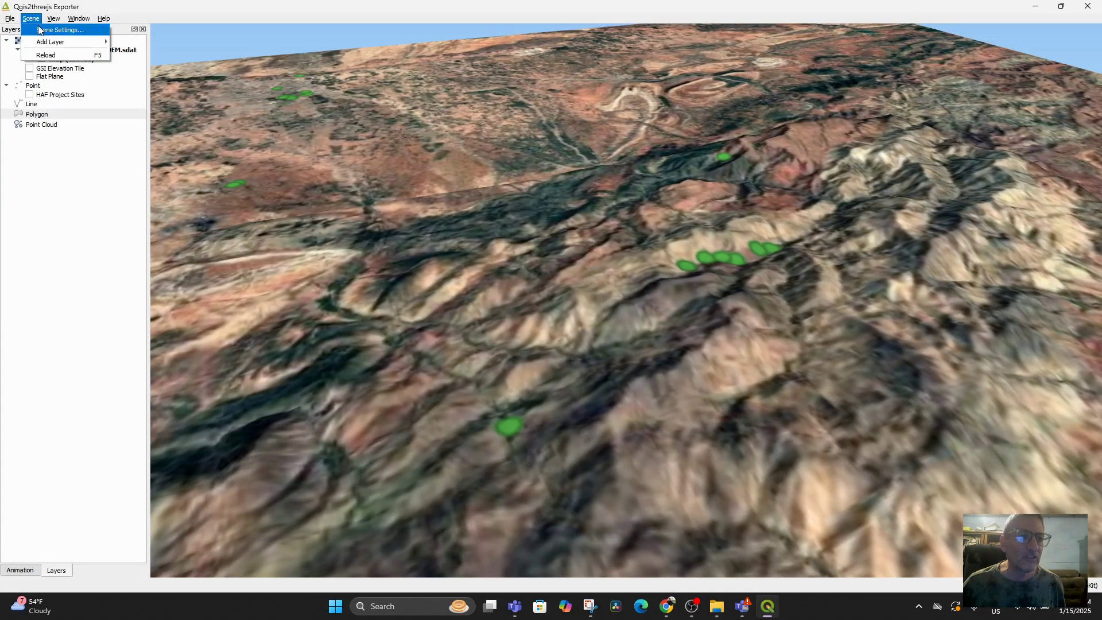
click(41, 29)
drag(122, 60, 103, 58)
text(2)
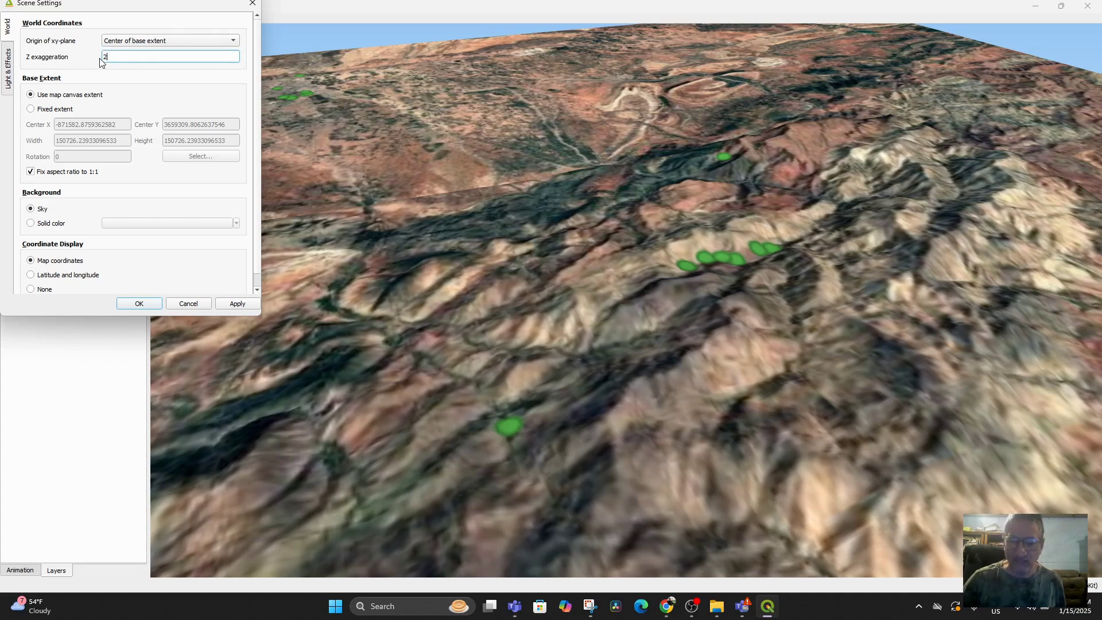
key(Return)
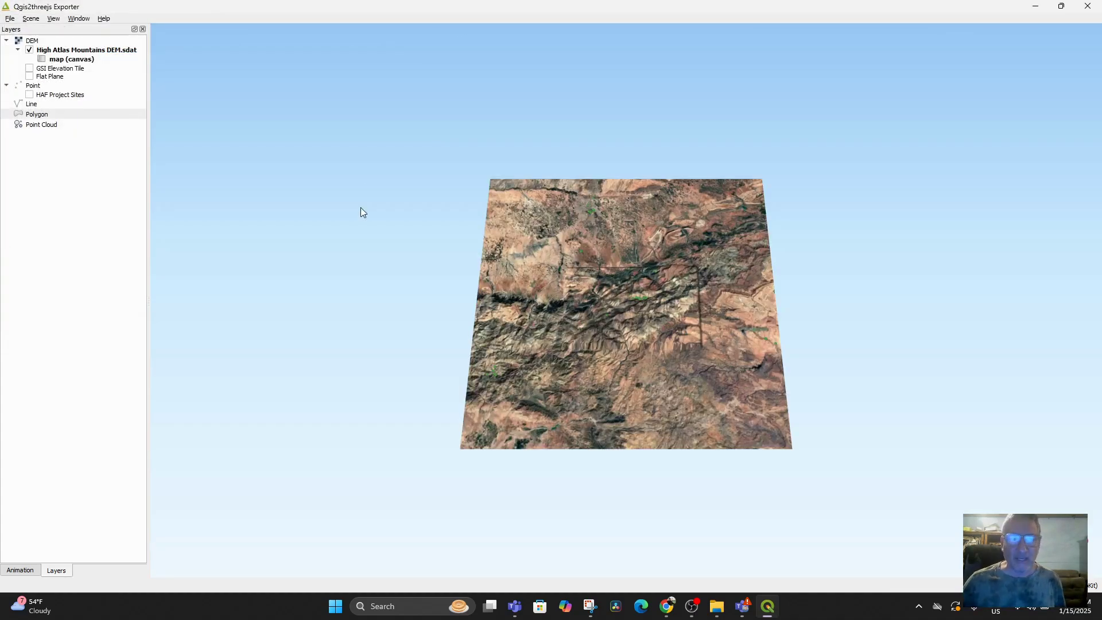
scroll(609, 339, up, 3)
drag(611, 264, 639, 202)
scroll(644, 274, up, 5)
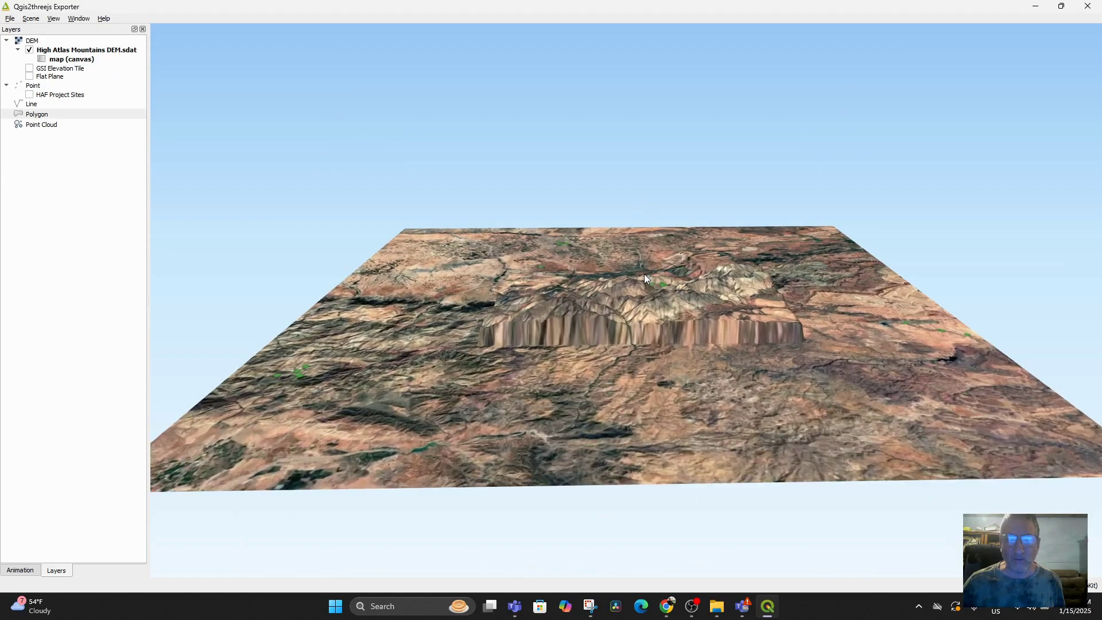
scroll(644, 274, up, 5)
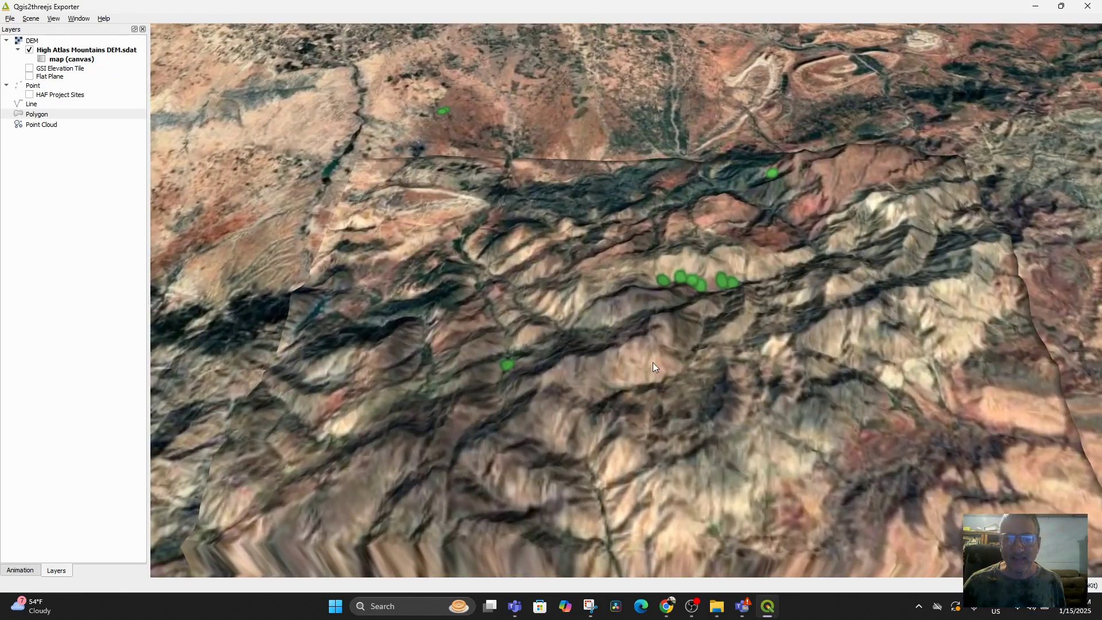
drag(653, 362, 897, 305)
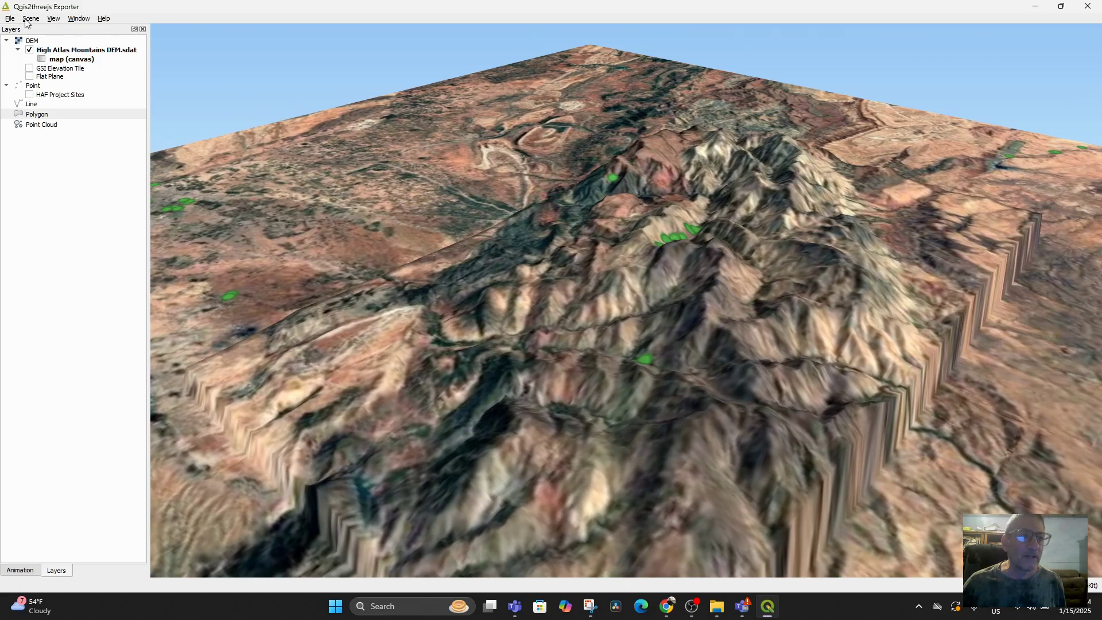
Set the scene's Z exaggeration to 12 and apply it to the terrain
click(53, 19)
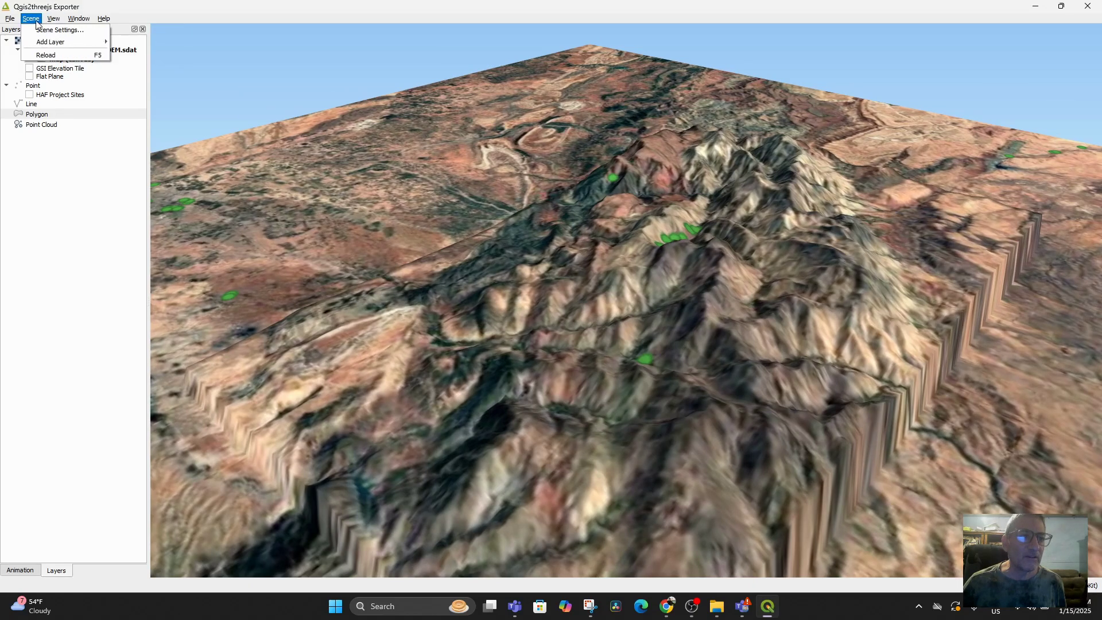
click(38, 33)
click(131, 60)
text(10)
key(Return)
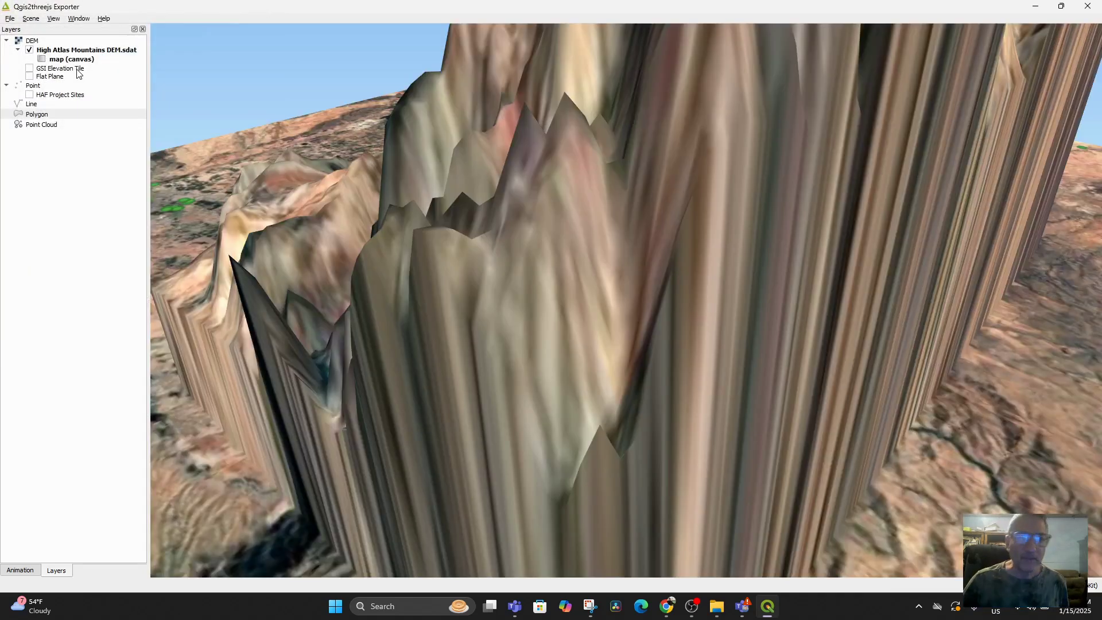
Set the scene's Z exaggeration to 1 and inspect the mountain relief from another angle
click(33, 19)
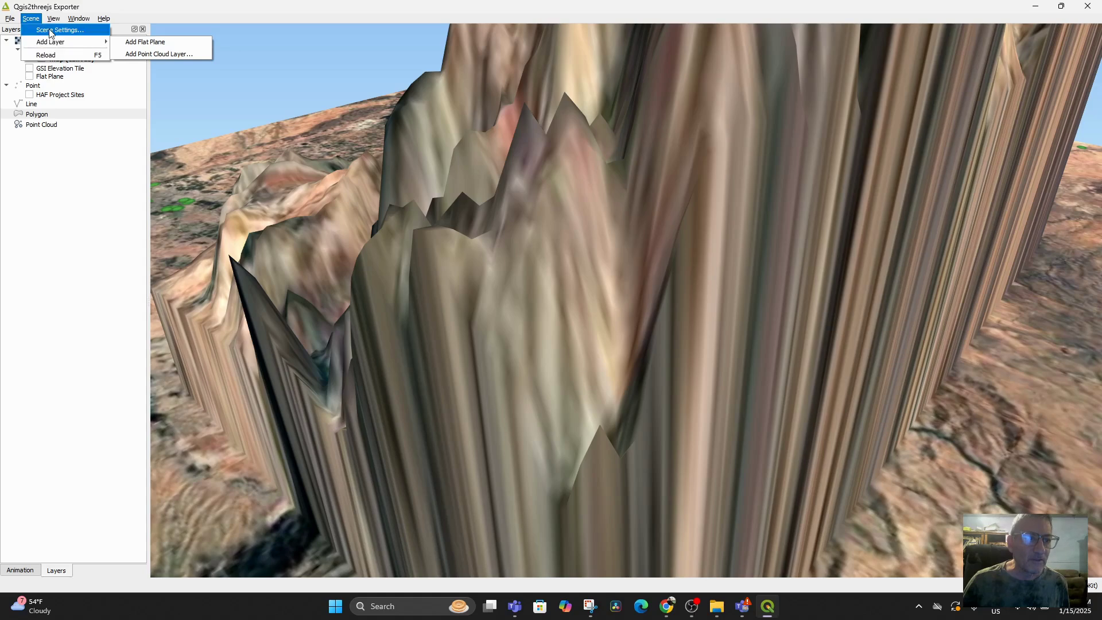
click(43, 29)
click(111, 57)
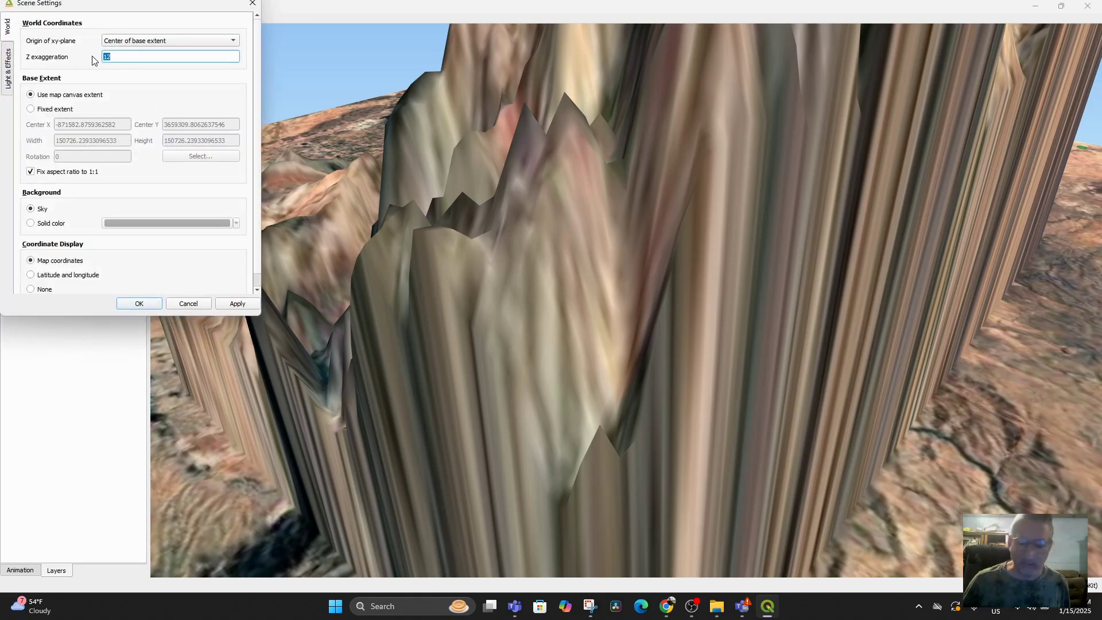
key(Return)
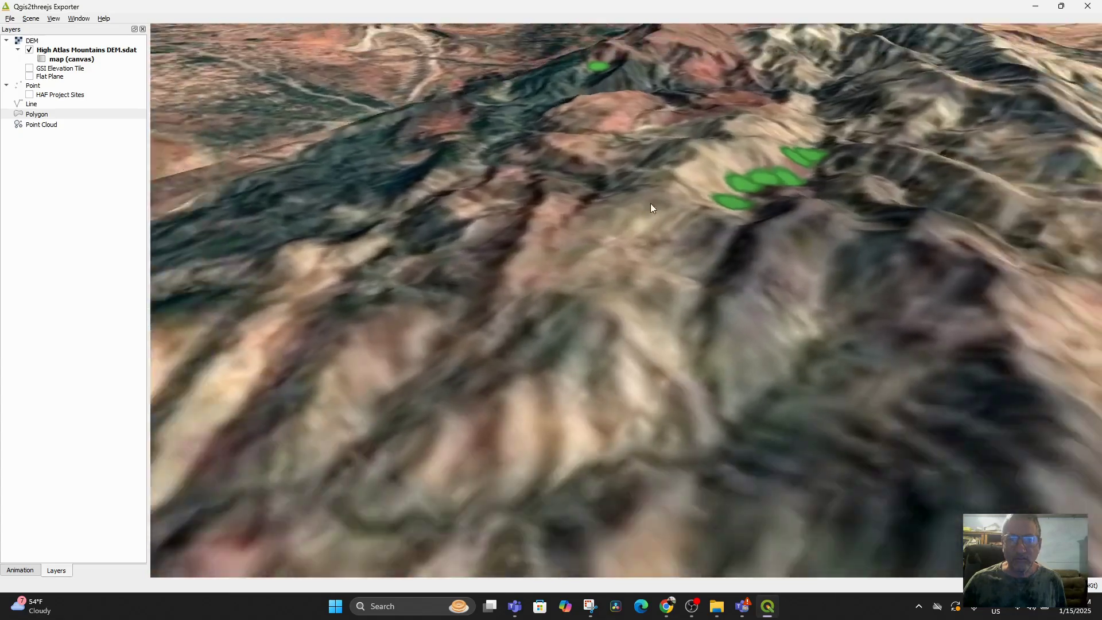
drag(650, 207, 571, 247)
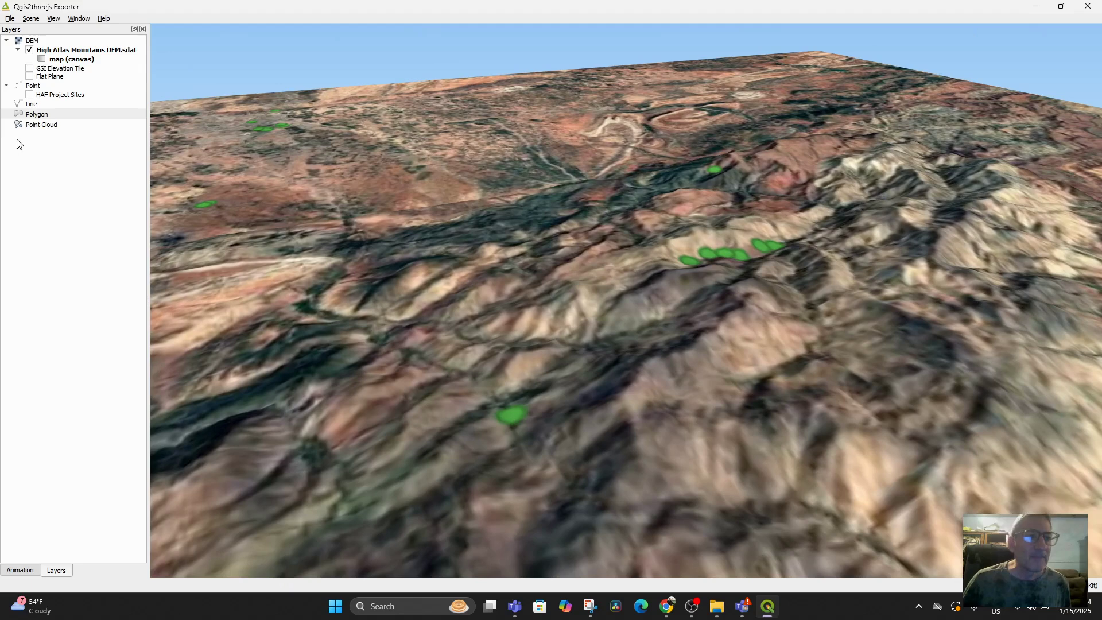
Switch the scene's base extent to Fixed extent, apply it and close the scene settings
click(27, 18)
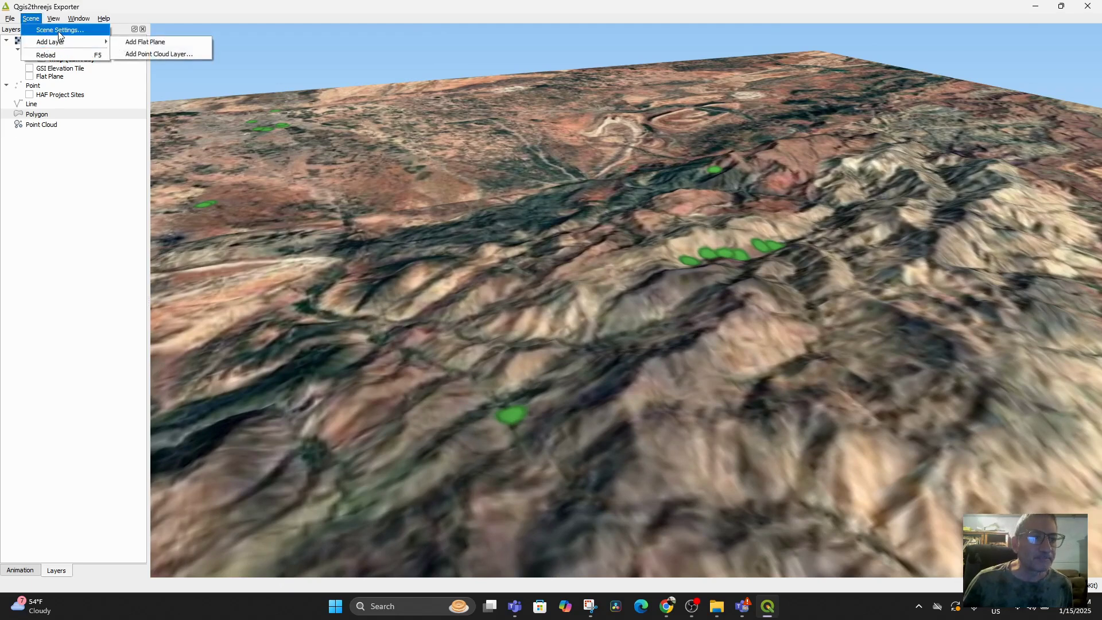
click(46, 31)
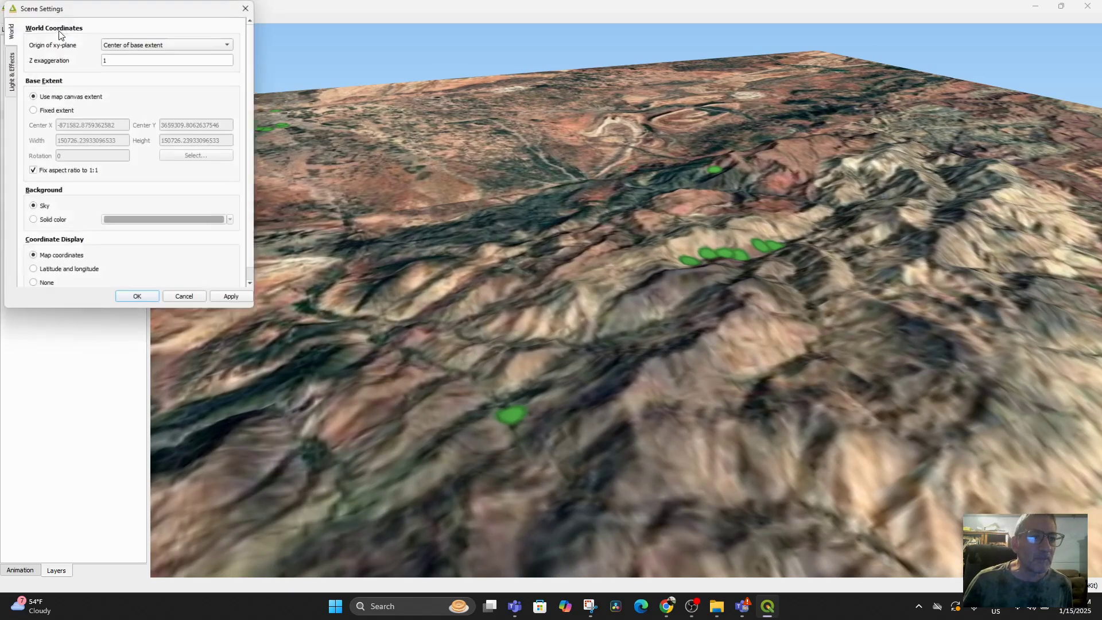
click(31, 110)
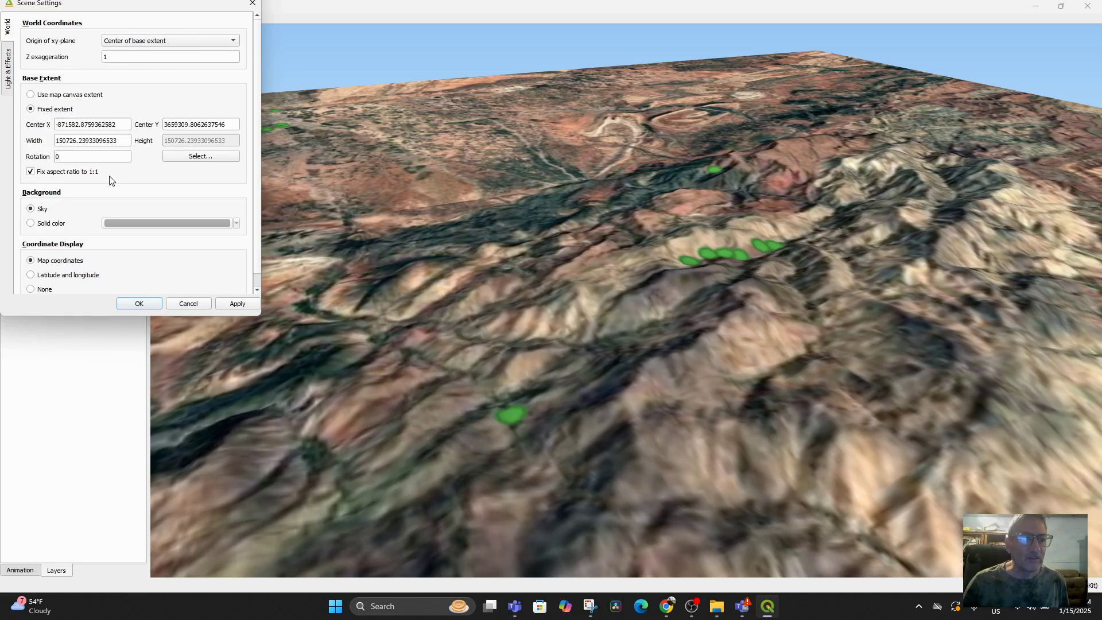
click(233, 304)
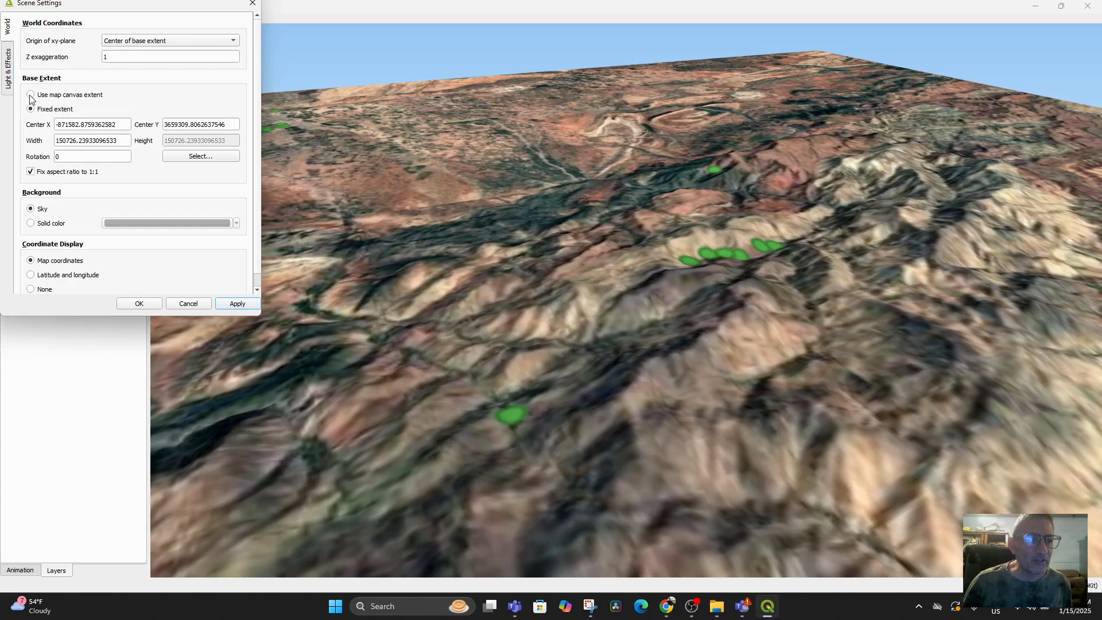
click(194, 301)
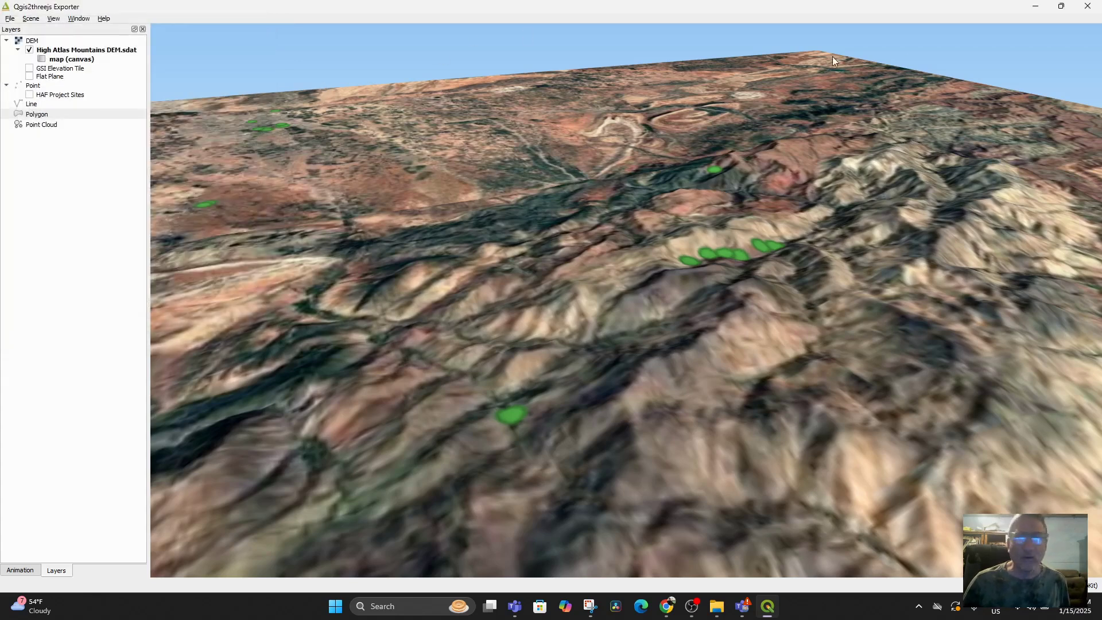
Restore the exporter window to a smaller size, move it aside and zoom the main QGIS map to the long reservoir and surrounding mountains
click(1058, 10)
drag(512, 23, 942, 131)
scroll(476, 385, up, 2)
drag(513, 393, 565, 479)
scroll(397, 389, up, 1)
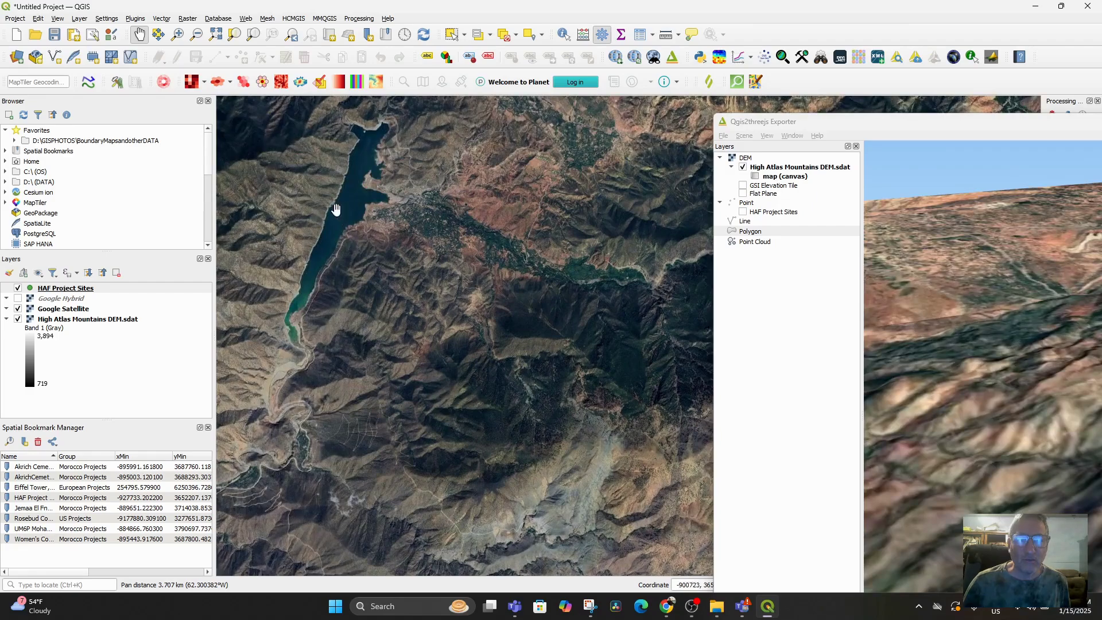
drag(395, 302, 376, 351)
Set the scene's base extent to Use map canvas extent, apply it and inspect the reservoir terrain block in 3D
drag(861, 126, 535, 58)
click(418, 64)
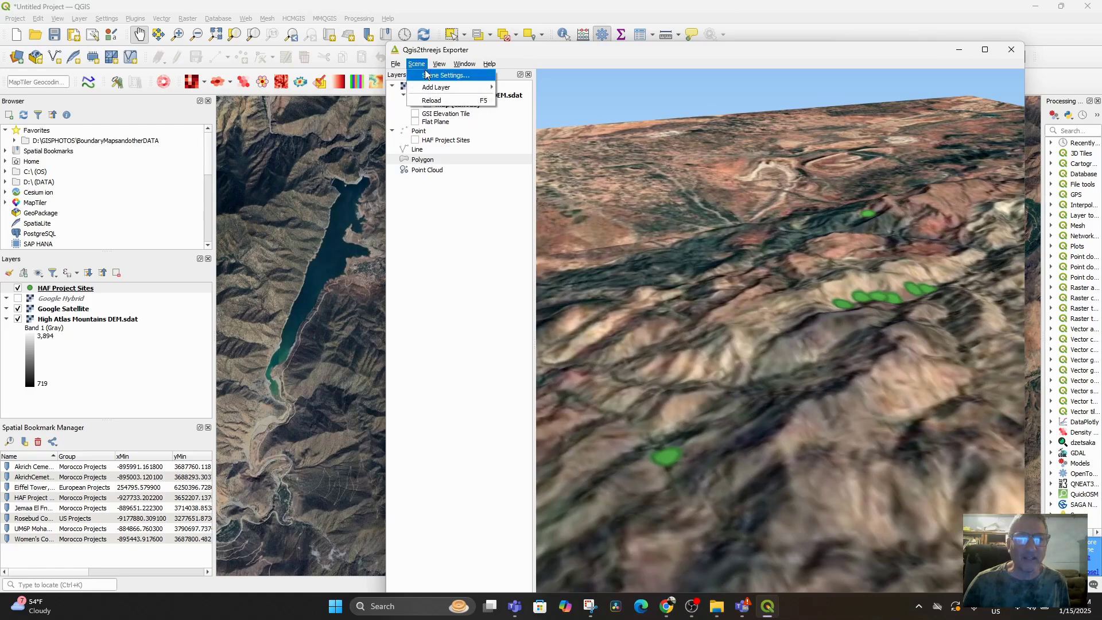
click(440, 76)
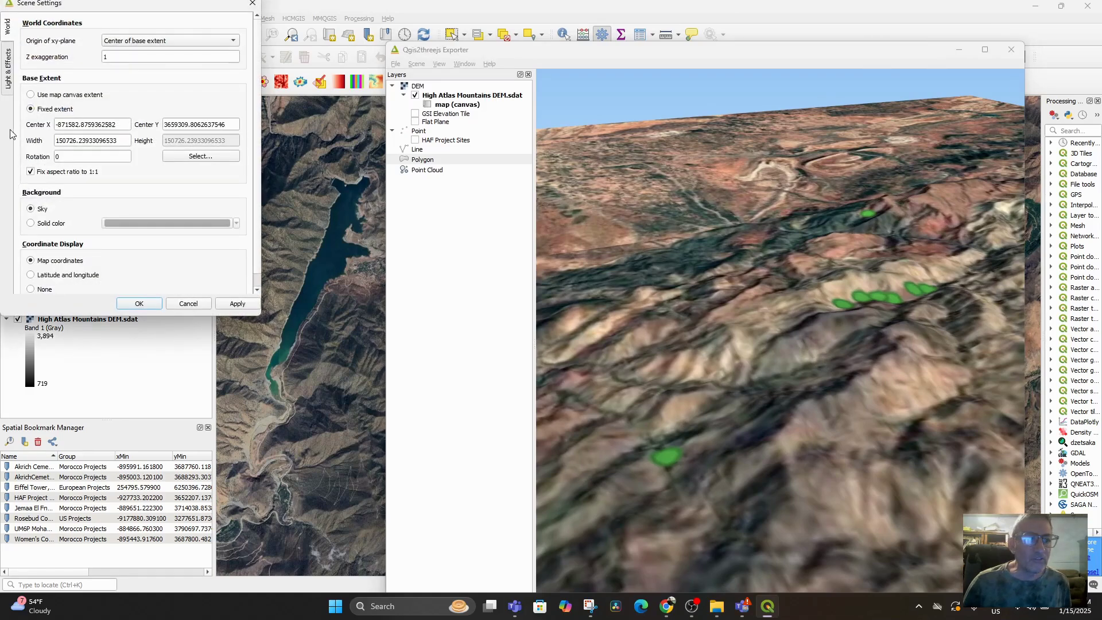
click(31, 95)
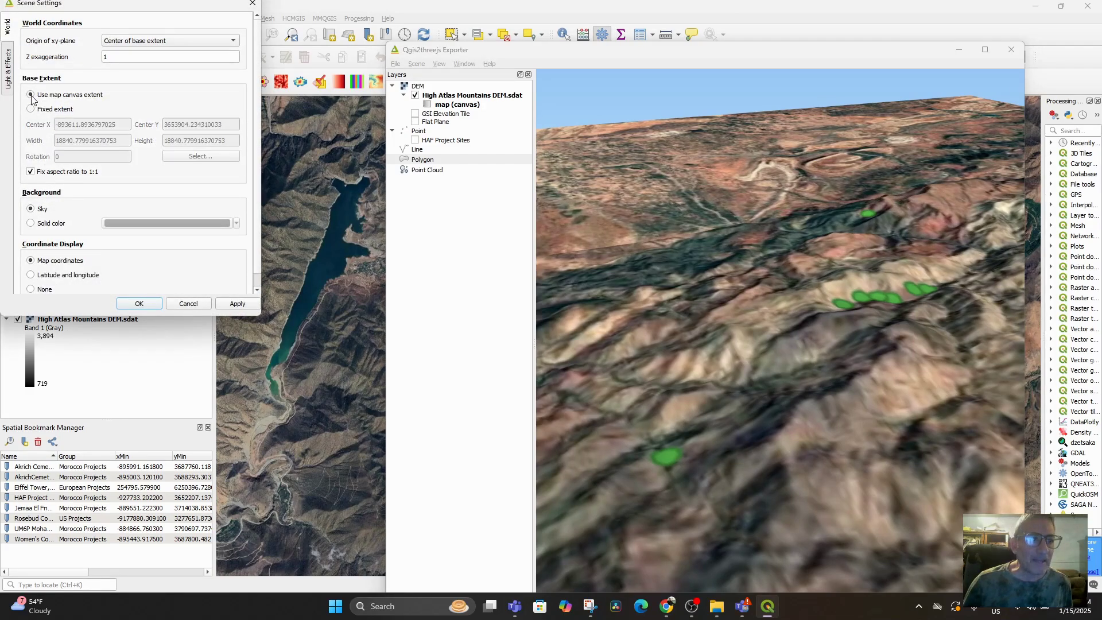
click(235, 303)
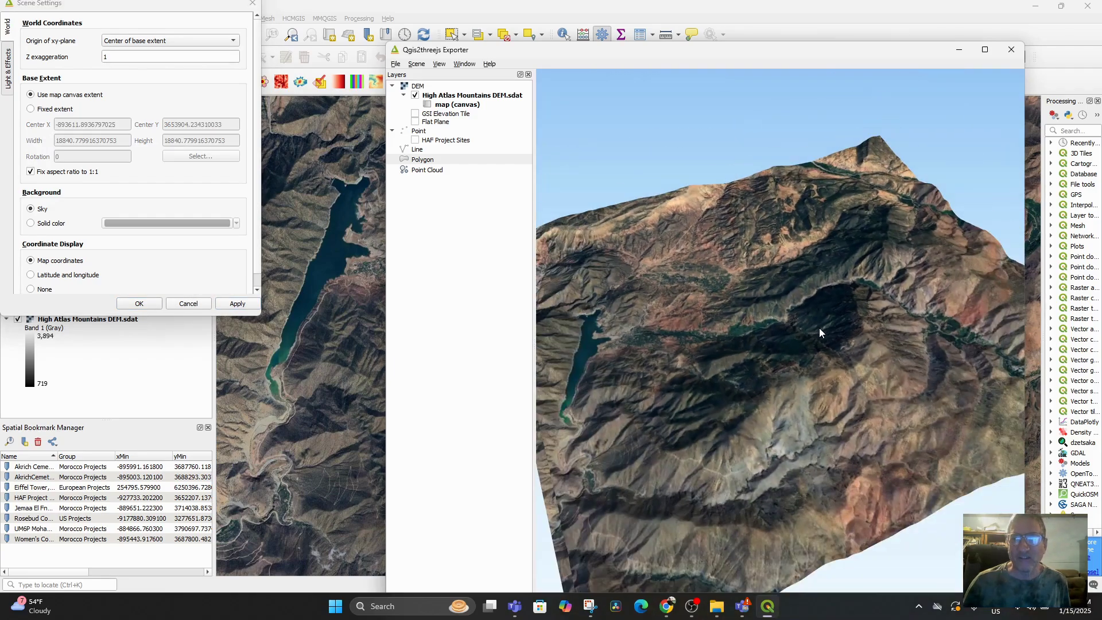
scroll(819, 328, down, 3)
scroll(828, 304, up, 5)
drag(828, 304, 681, 315)
scroll(697, 328, down, 3)
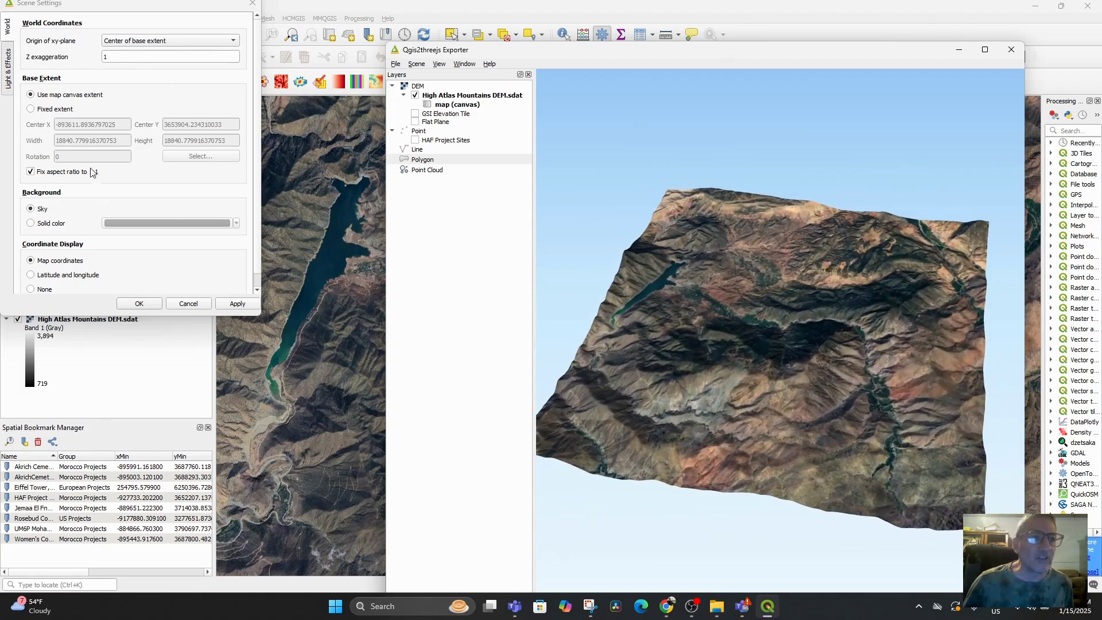
Change the scene background to a solid dark red, #5f1727, apply it and view the terrain against it
click(31, 174)
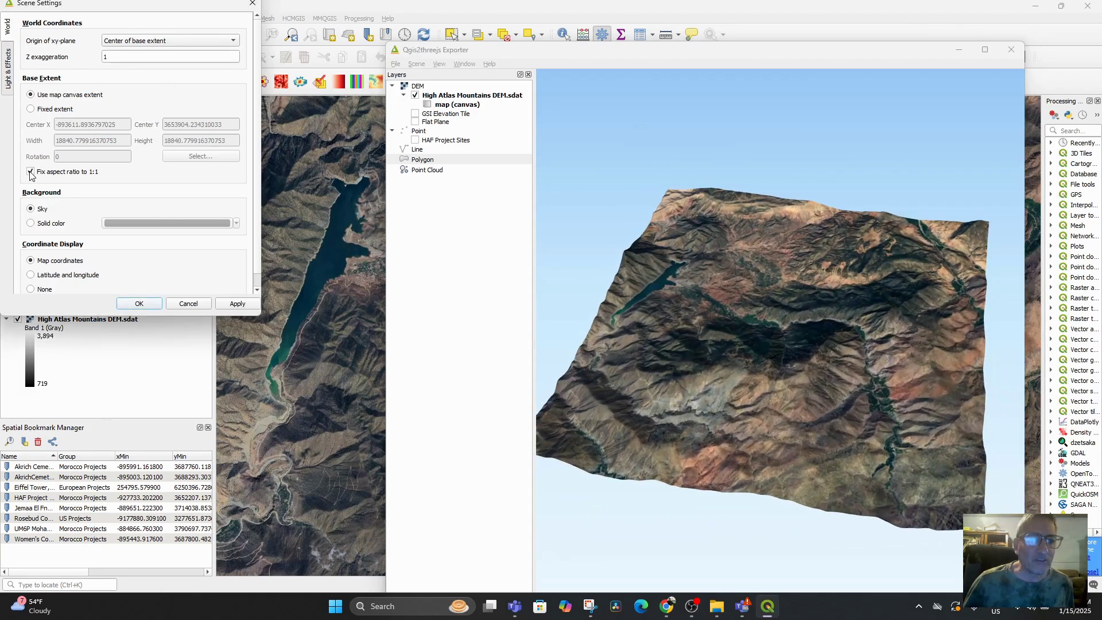
click(31, 224)
click(125, 226)
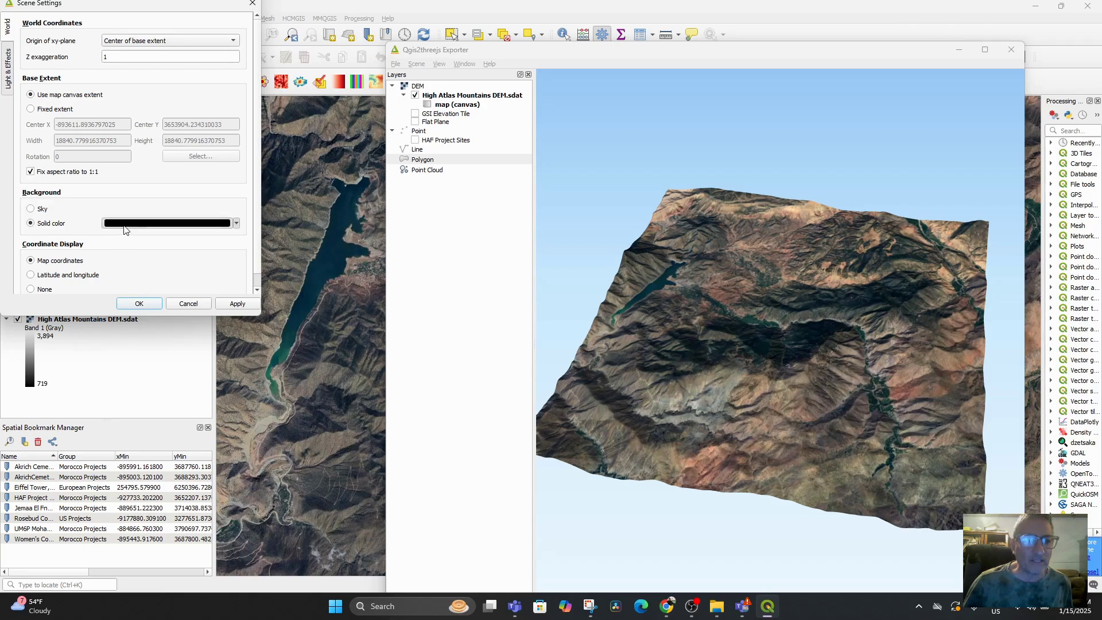
click(483, 272)
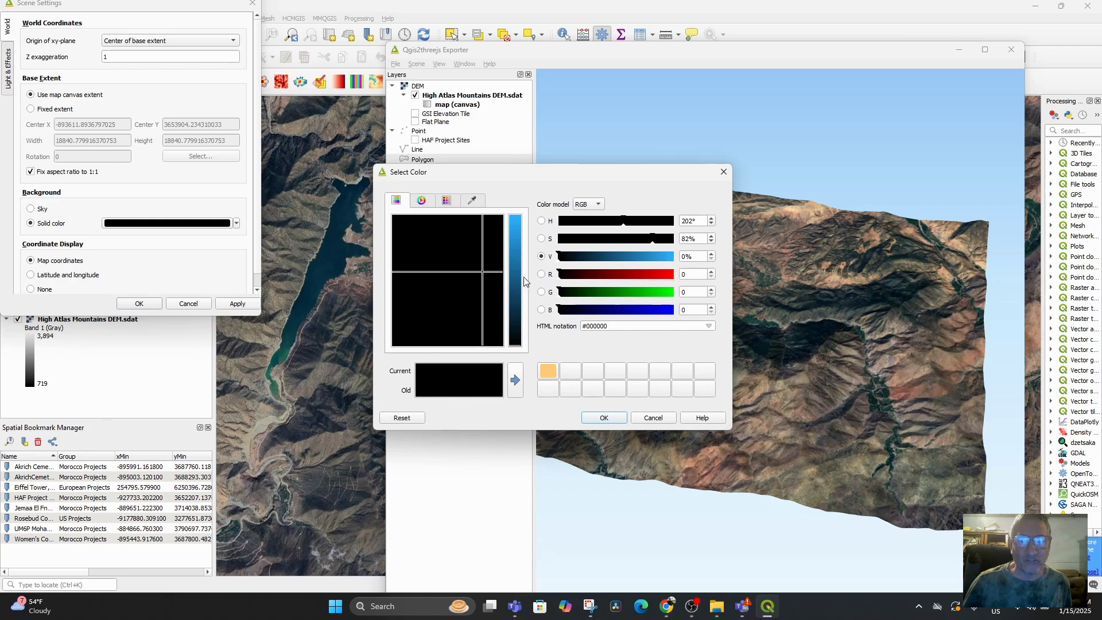
click(514, 296)
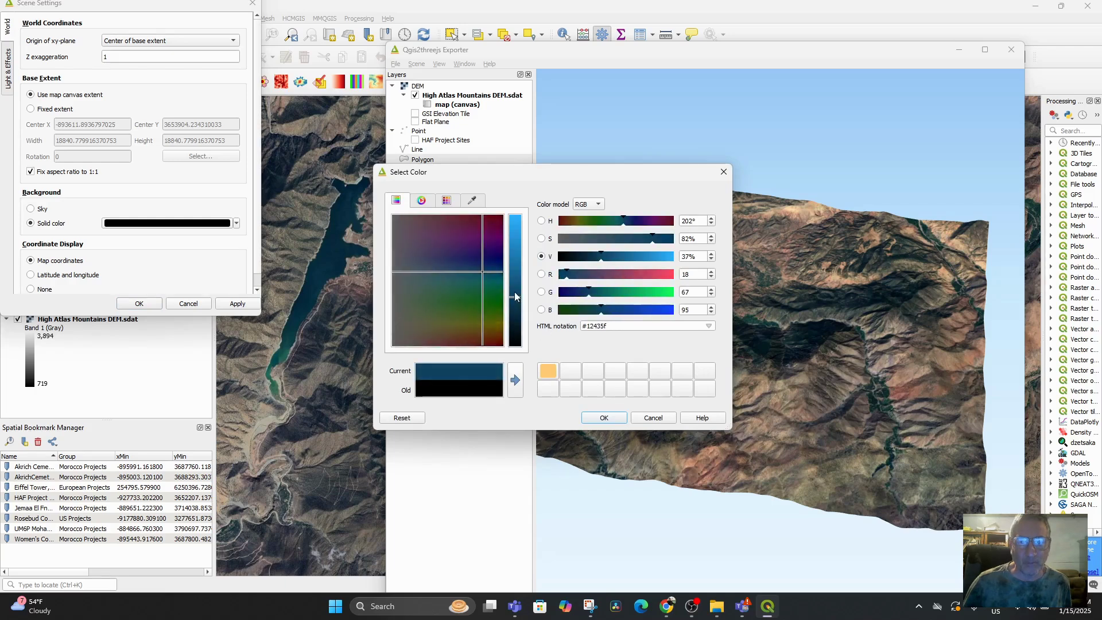
click(464, 228)
click(478, 230)
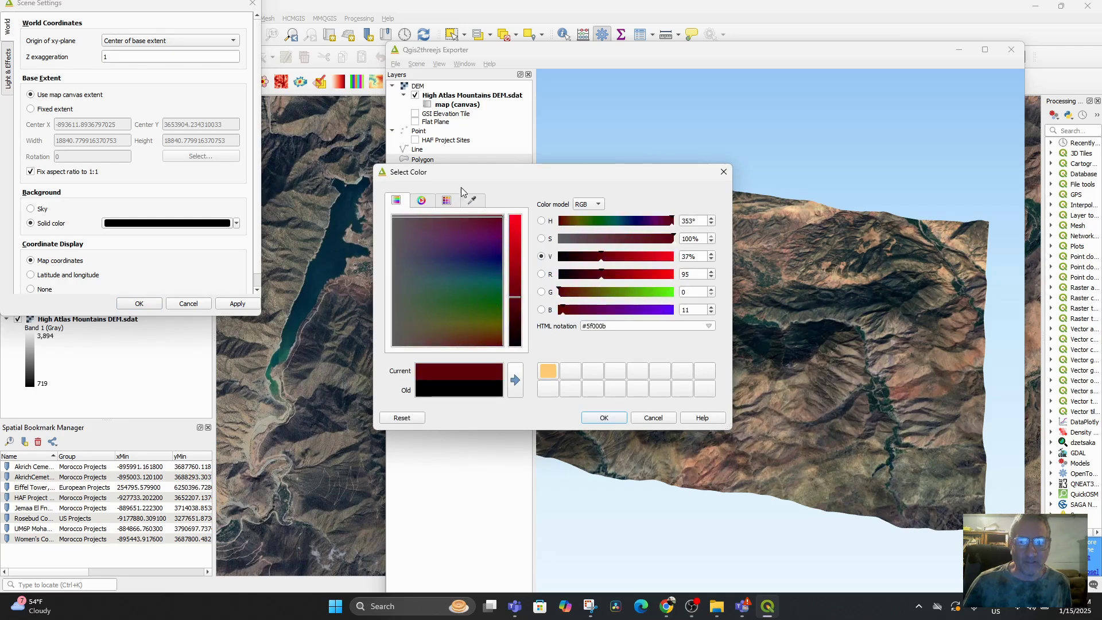
click(476, 217)
click(603, 418)
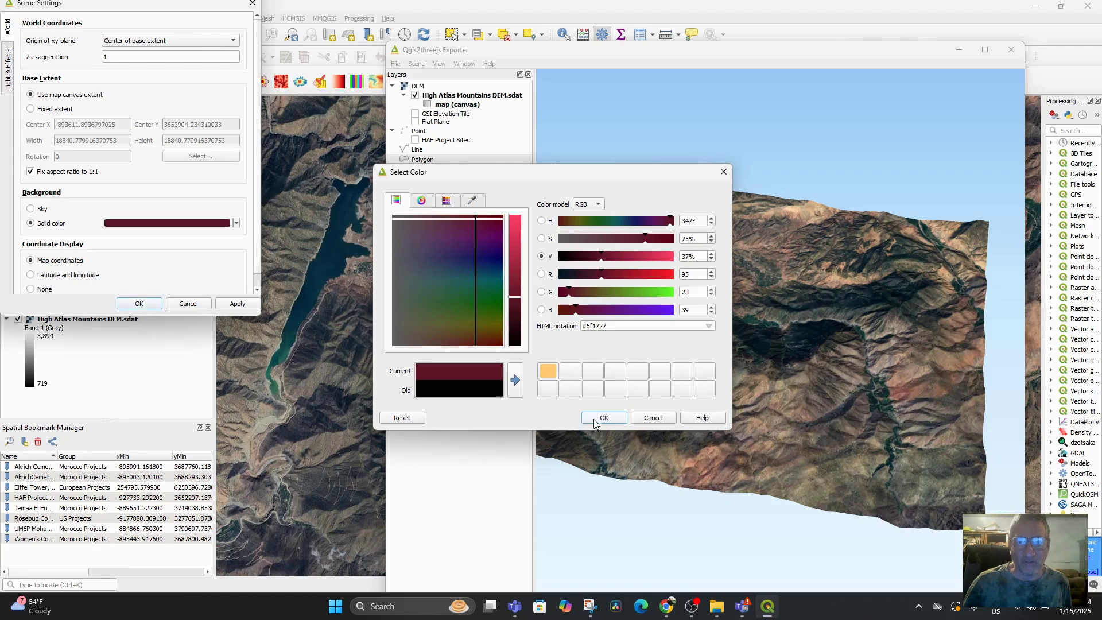
click(238, 304)
scroll(687, 387, up, 5)
scroll(704, 366, down, 5)
drag(639, 395, 671, 367)
scroll(668, 367, up, 3)
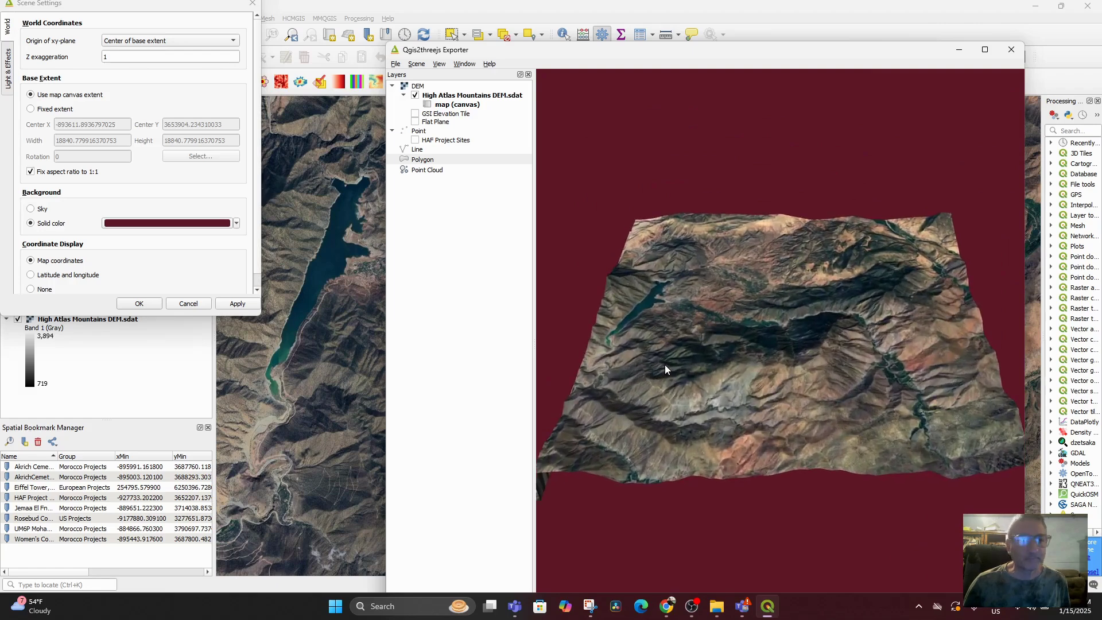
Set the scene's coordinate display to Latitude and longitude, confirm the settings and view the terrain from a higher angle
click(31, 278)
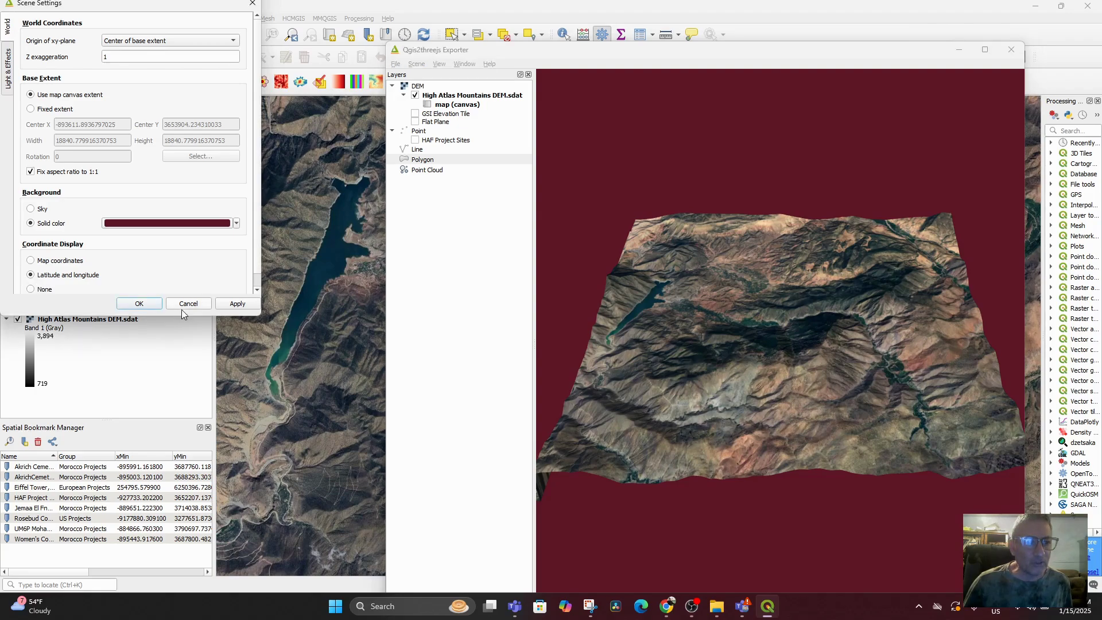
click(151, 307)
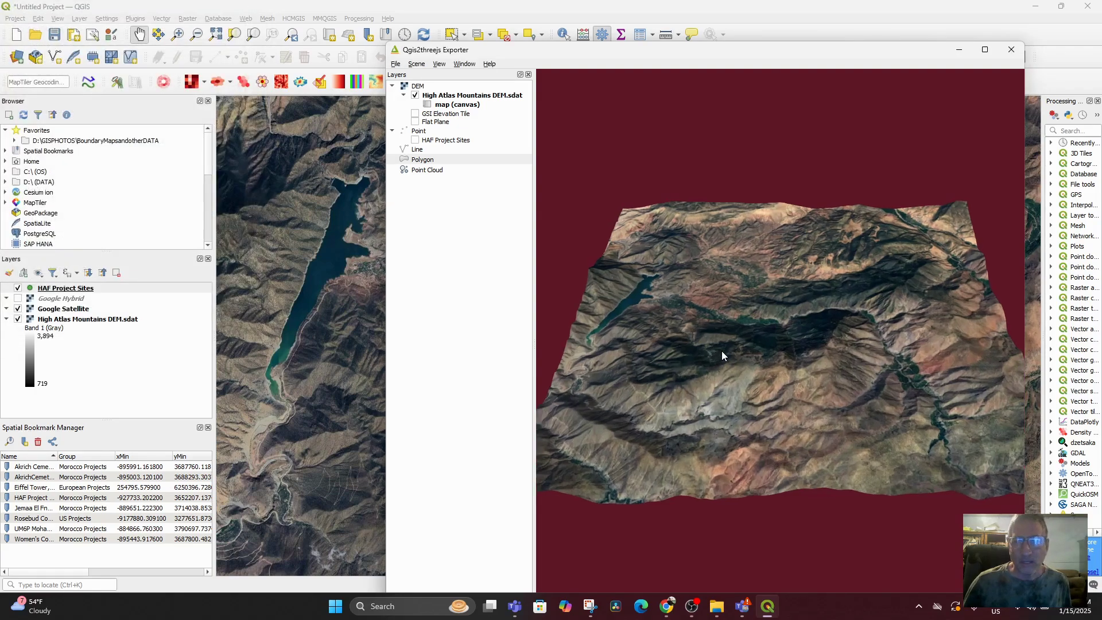
drag(721, 350, 828, 380)
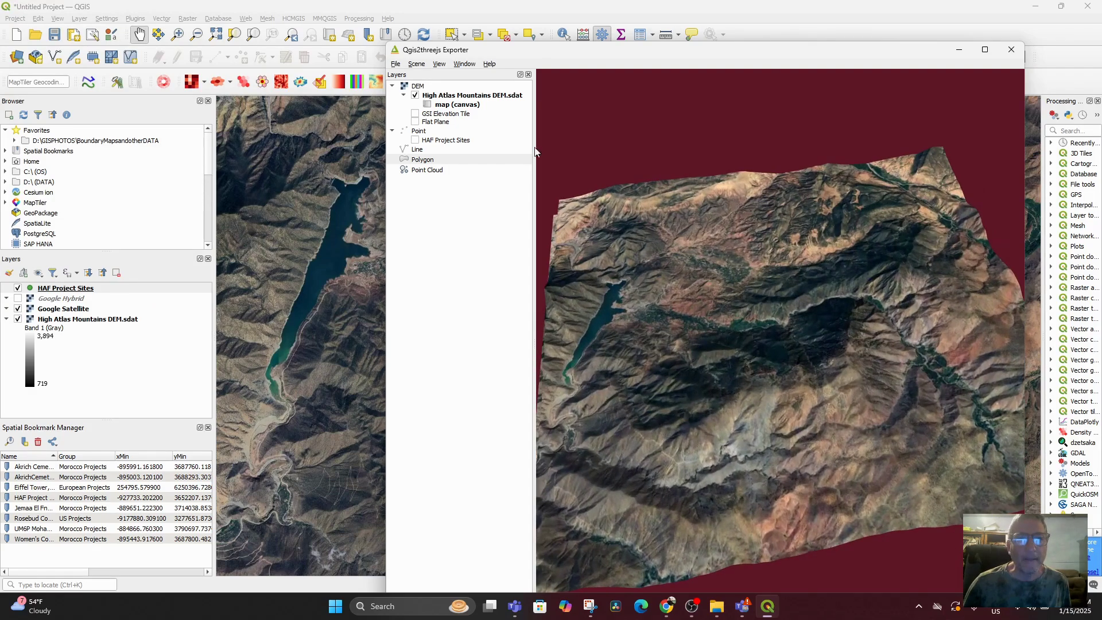
Reposition the exporter window to expose the axis navigation widget and view the terrain along the X, Y and Z axes, ending in an oblique view
drag(533, 58, 390, 45)
drag(547, 202, 713, 473)
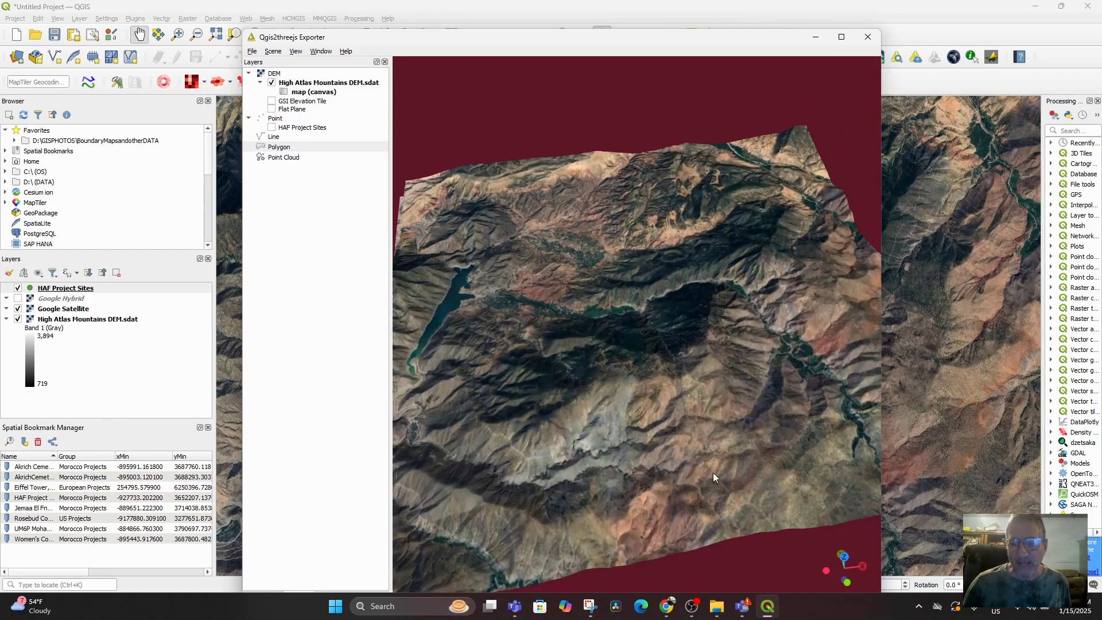
click(829, 570)
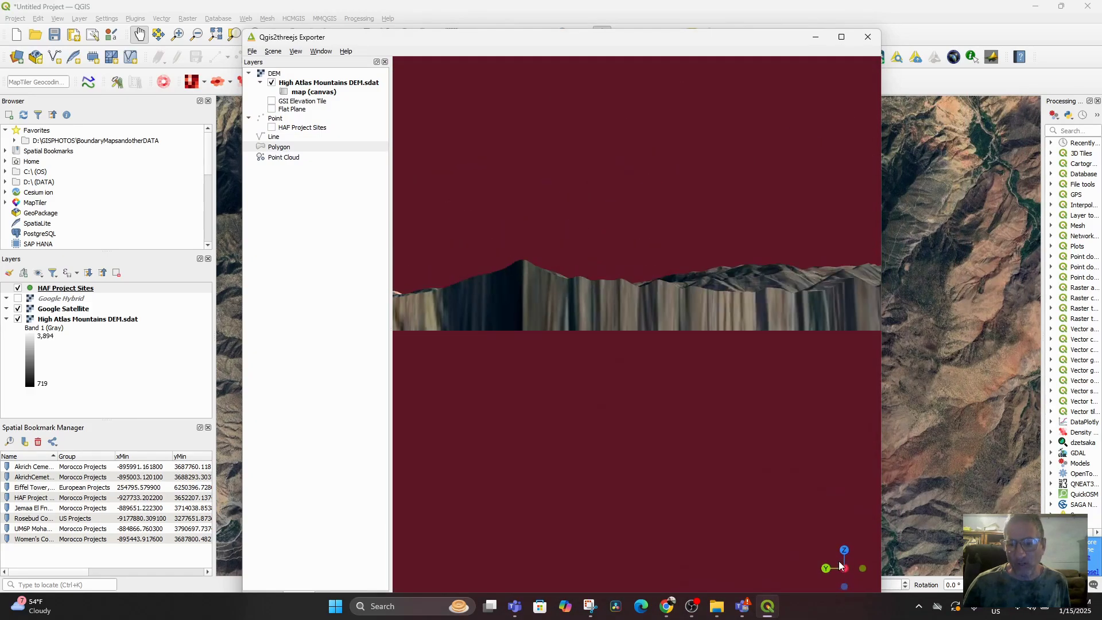
click(829, 566)
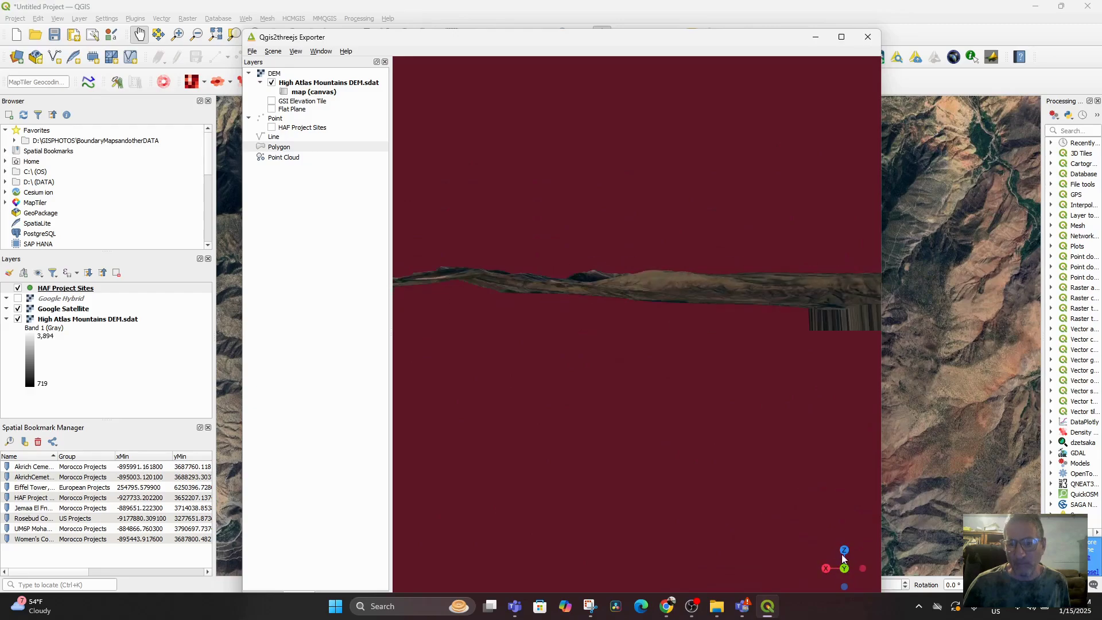
click(841, 551)
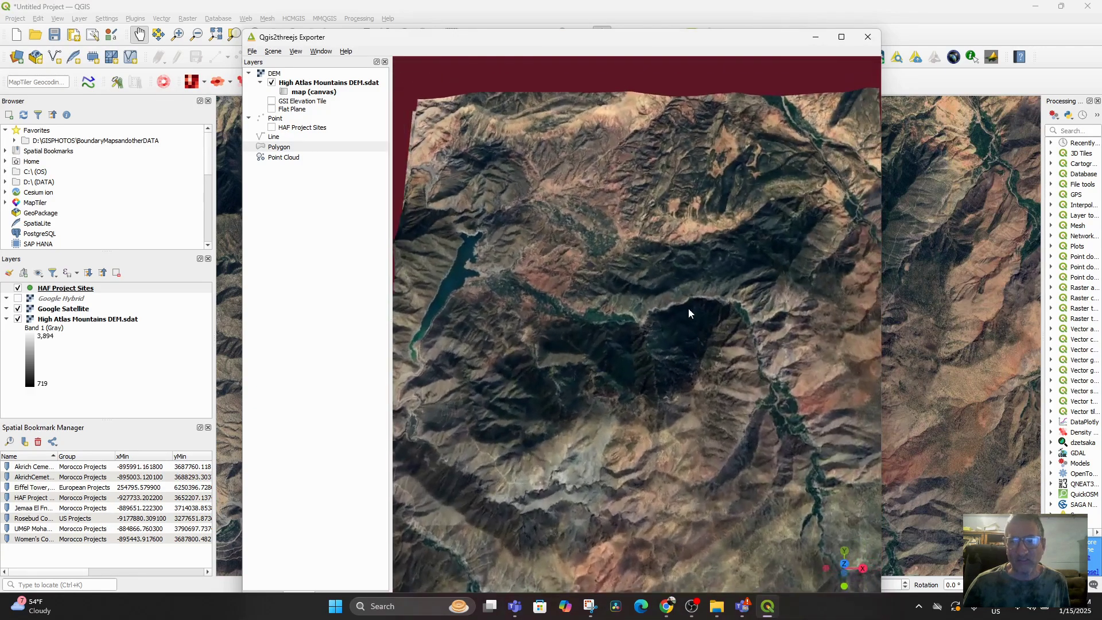
drag(687, 307, 751, 184)
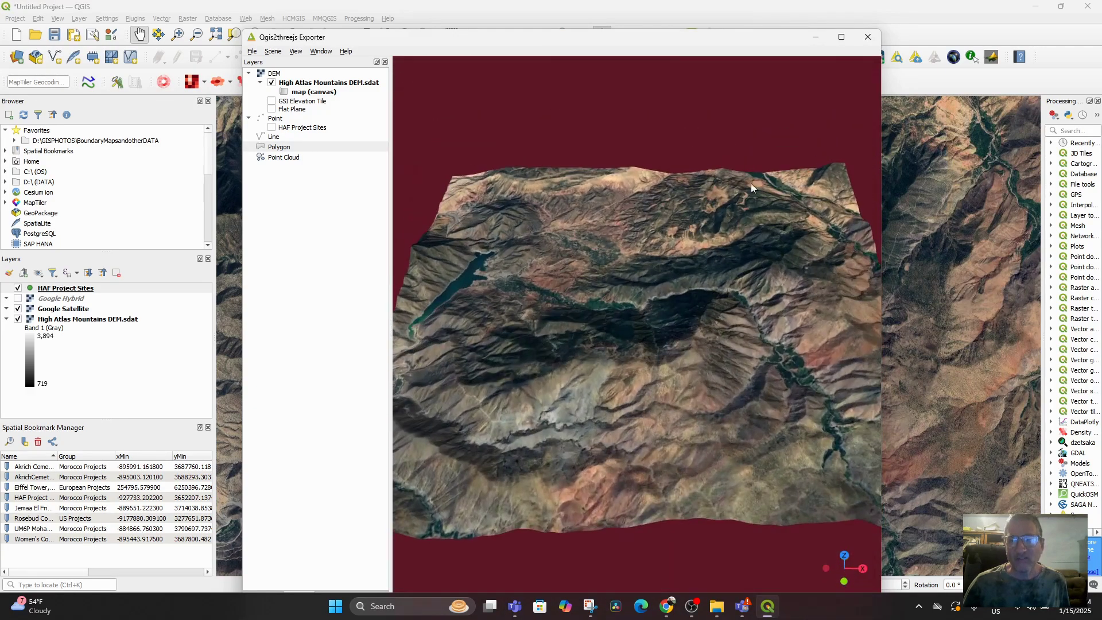
Maximize the exporter window and switch the scene camera from Perspective to Orthographic
click(841, 37)
drag(534, 293, 583, 318)
click(31, 19)
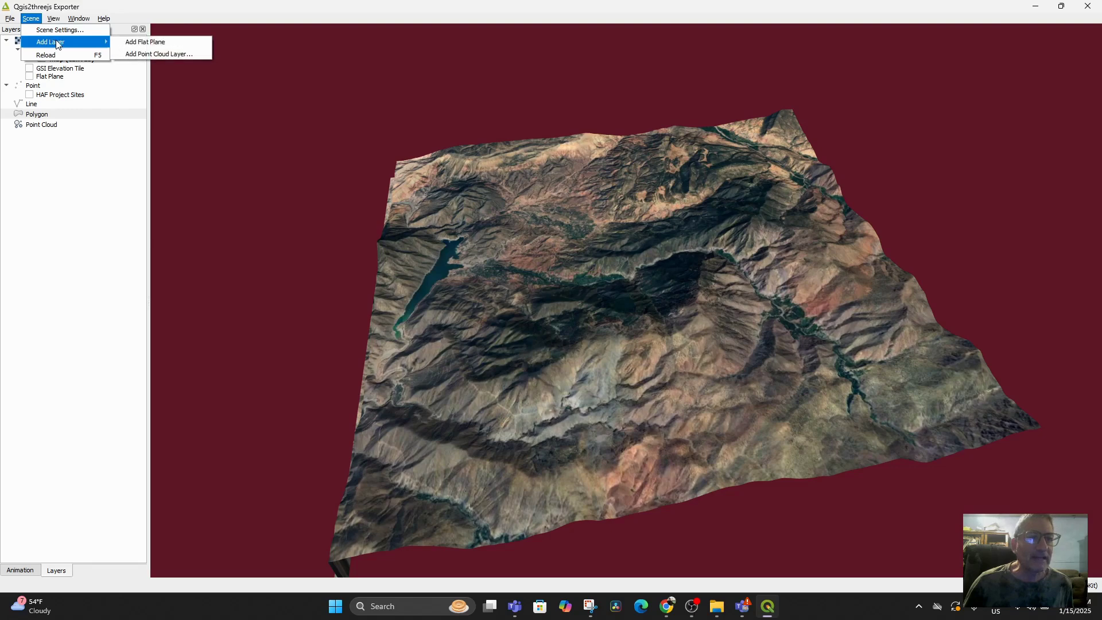
mouse_move(68, 23)
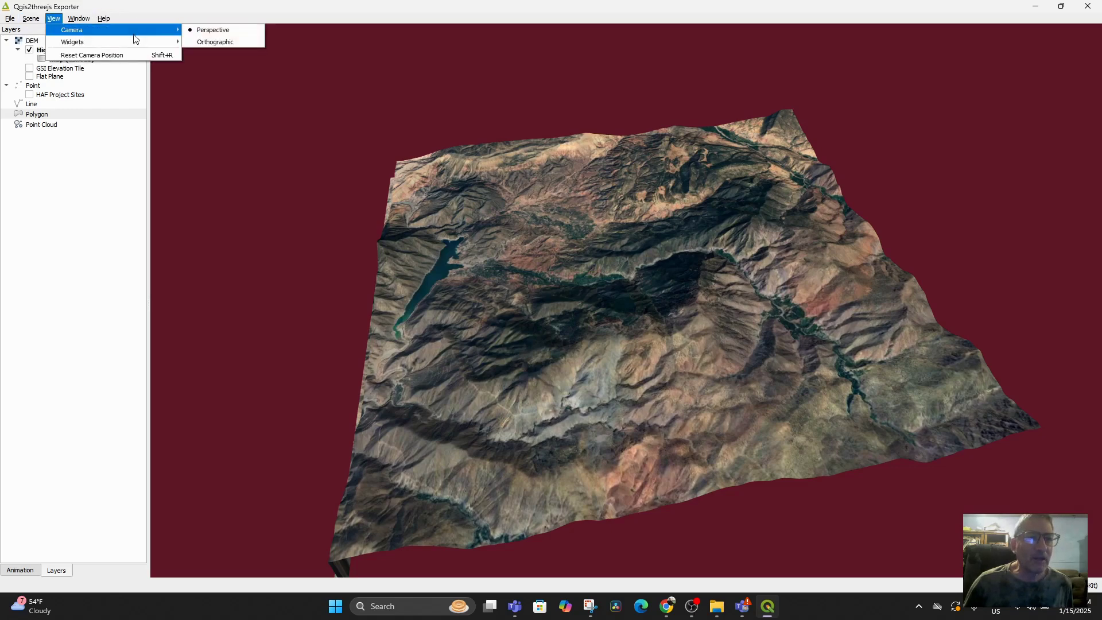
click(209, 42)
scroll(598, 234, down, 8)
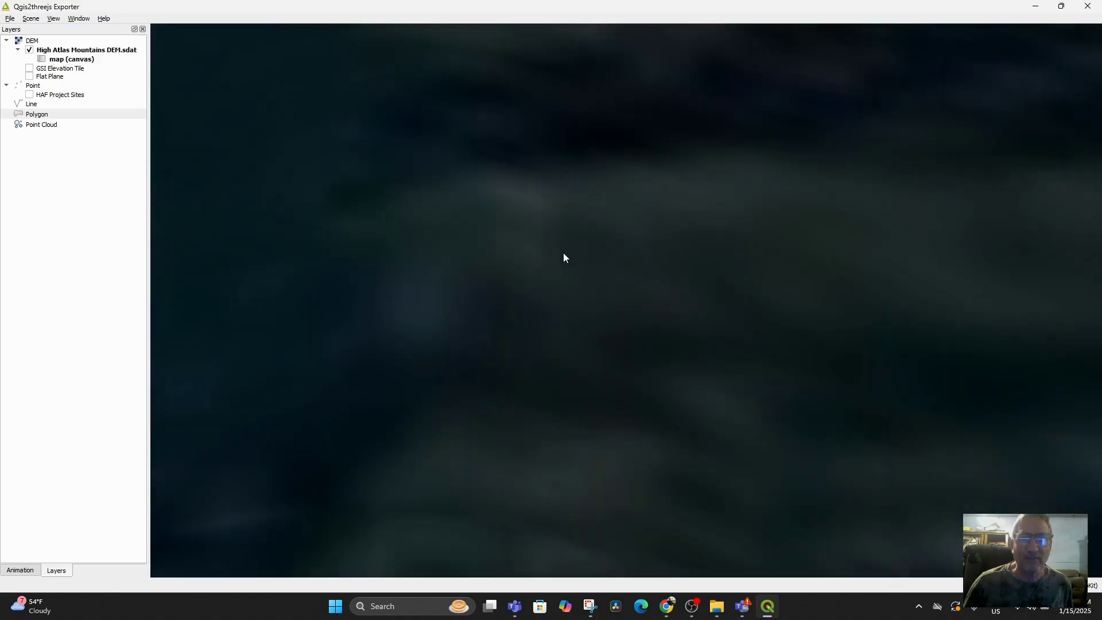
View the whole terrain from directly above with the orthographic camera, and switch the camera back to Perspective
scroll(555, 330, down, 10)
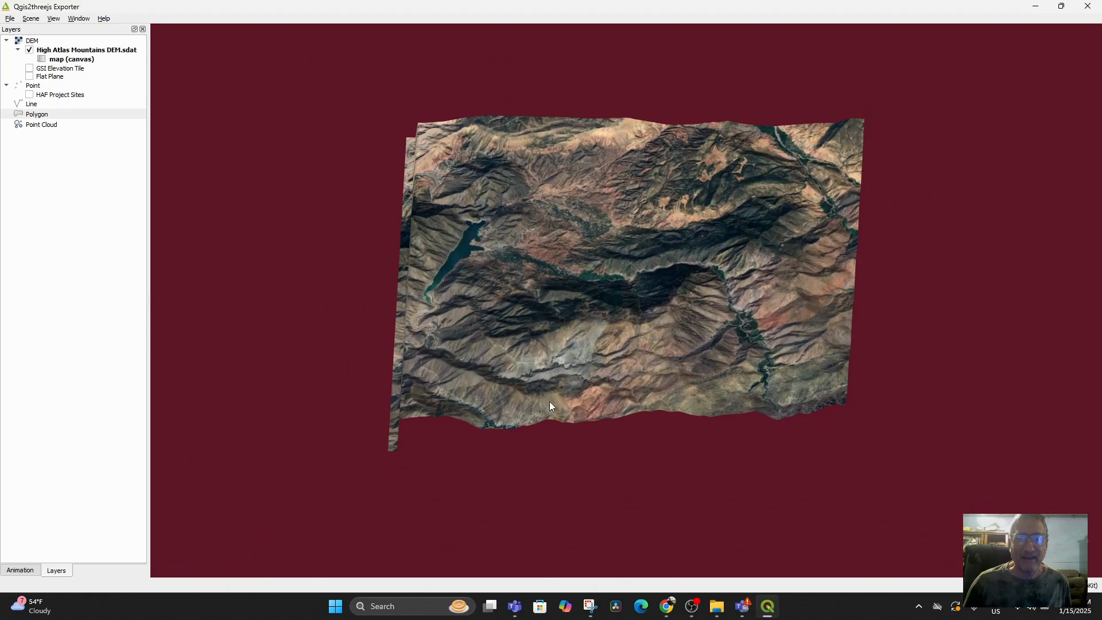
scroll(590, 388, up, 5)
scroll(597, 440, down, 5)
drag(597, 440, 602, 554)
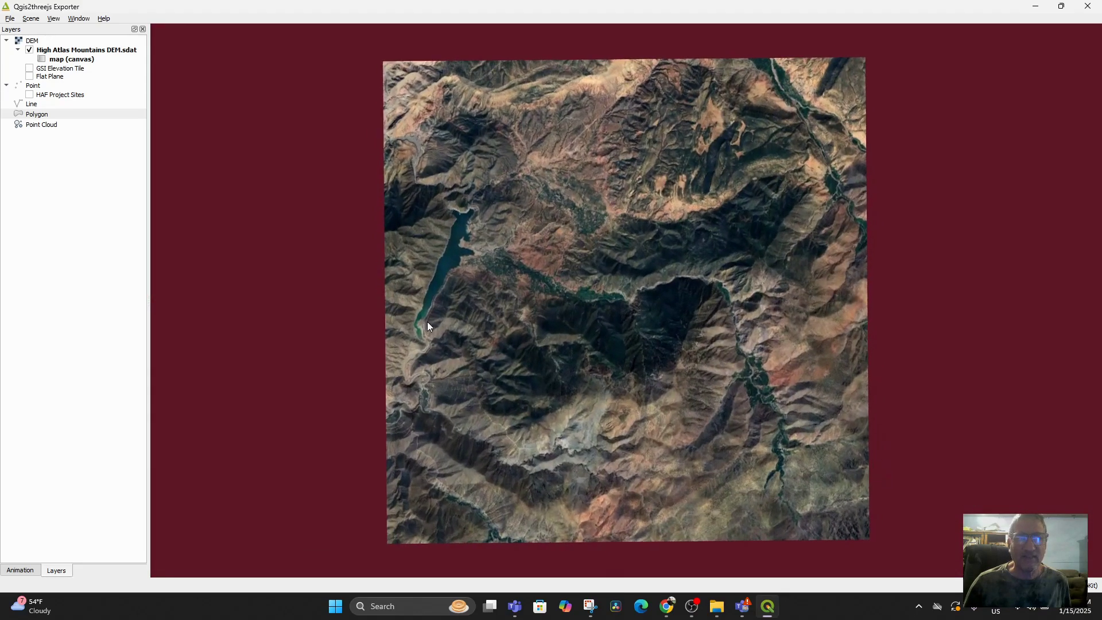
click(79, 18)
mouse_move(54, 19)
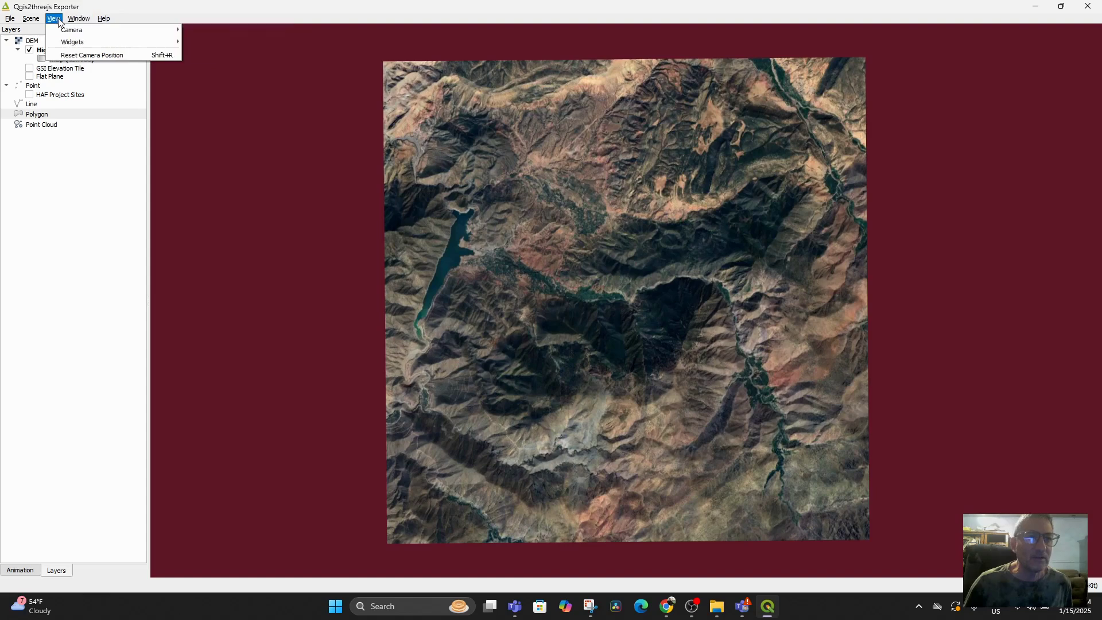
mouse_move(158, 29)
click(207, 30)
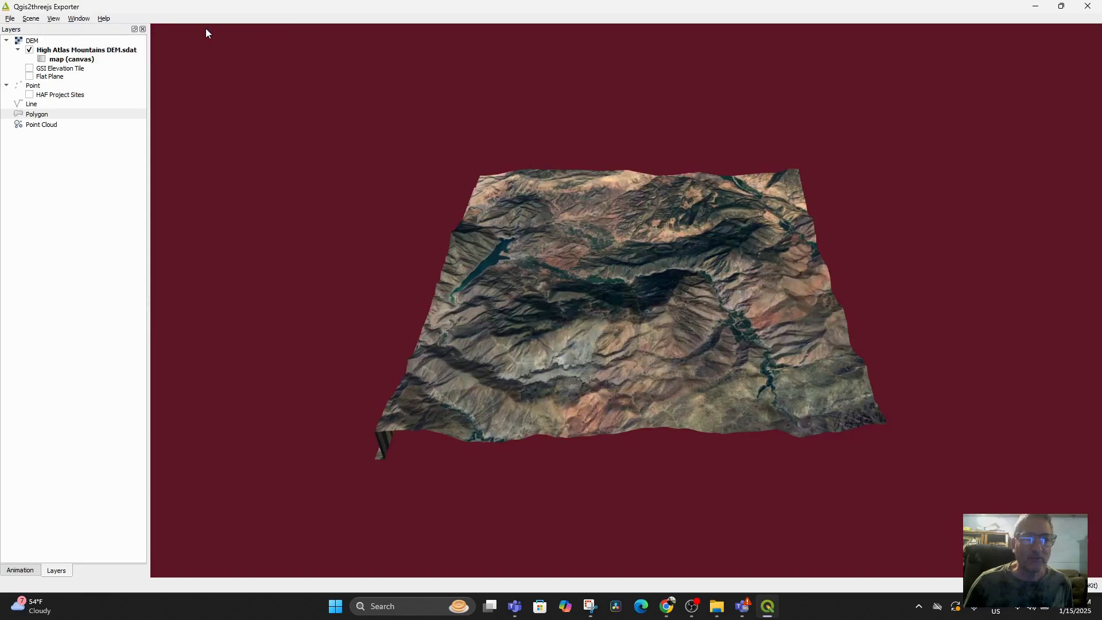
Enable the scene's north arrow in a light red colour, apply it and rotate the terrain slightly to see the arrow respond
click(56, 19)
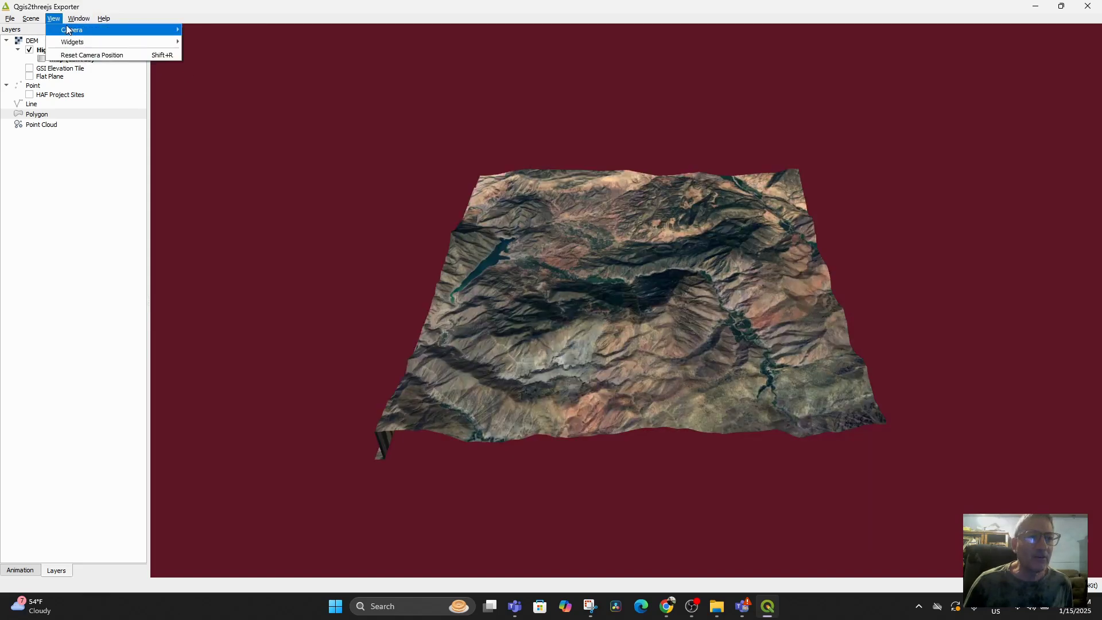
mouse_move(75, 42)
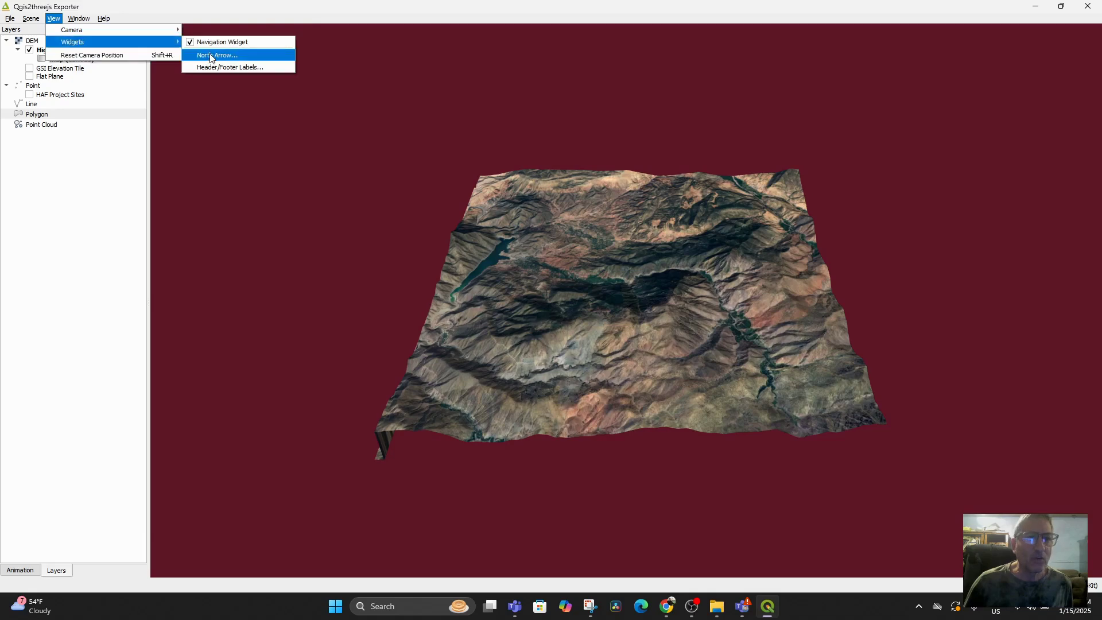
click(203, 56)
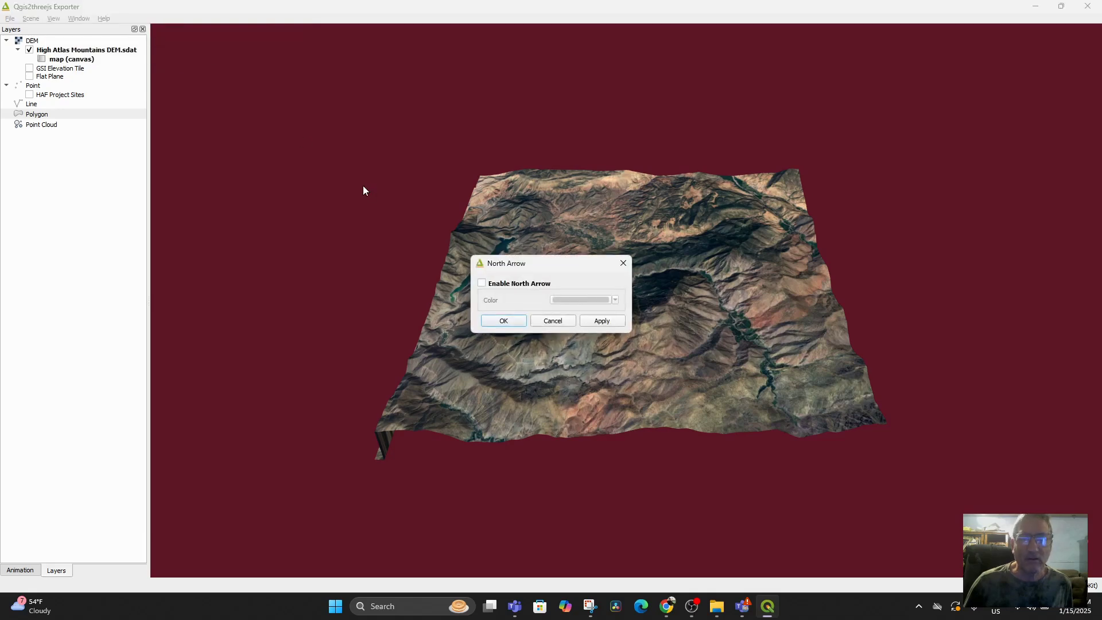
click(482, 283)
click(584, 301)
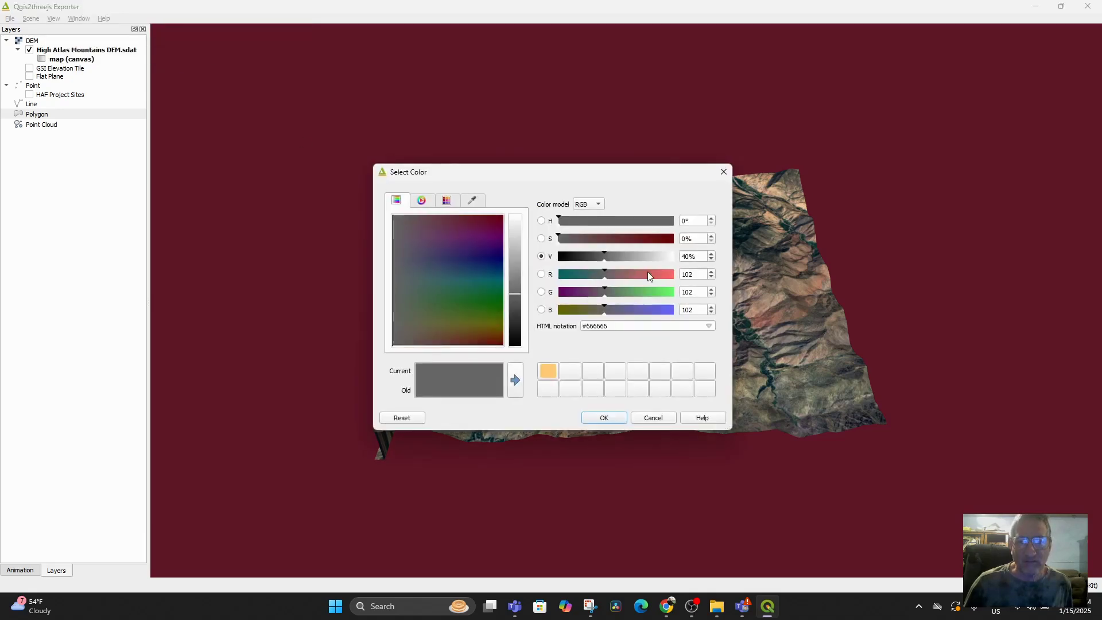
click(664, 277)
click(606, 417)
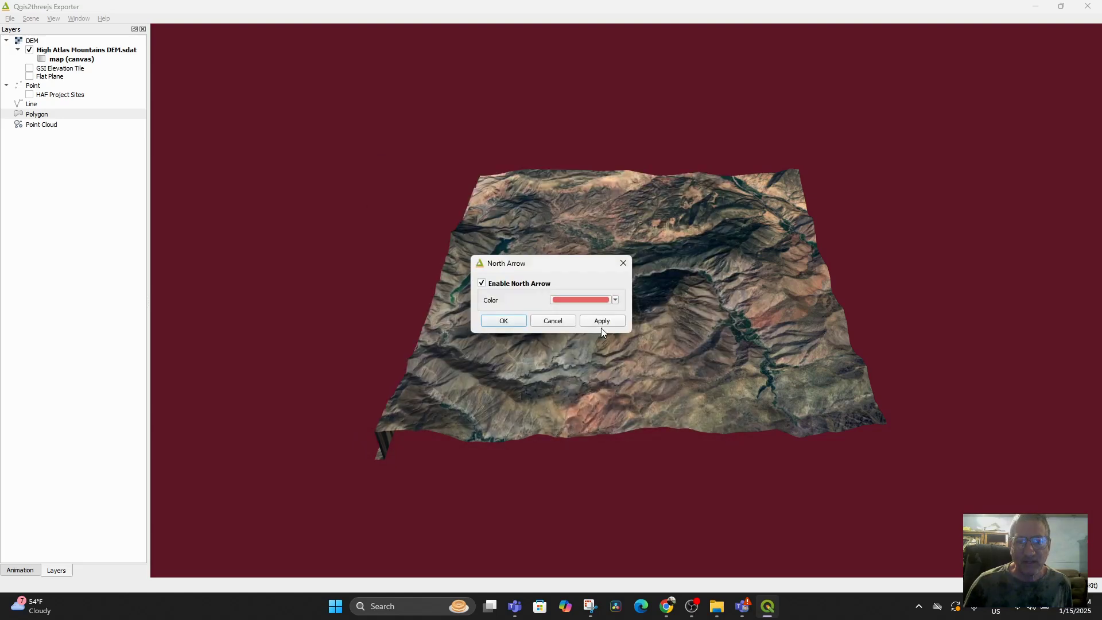
click(599, 321)
click(504, 321)
drag(446, 461, 459, 412)
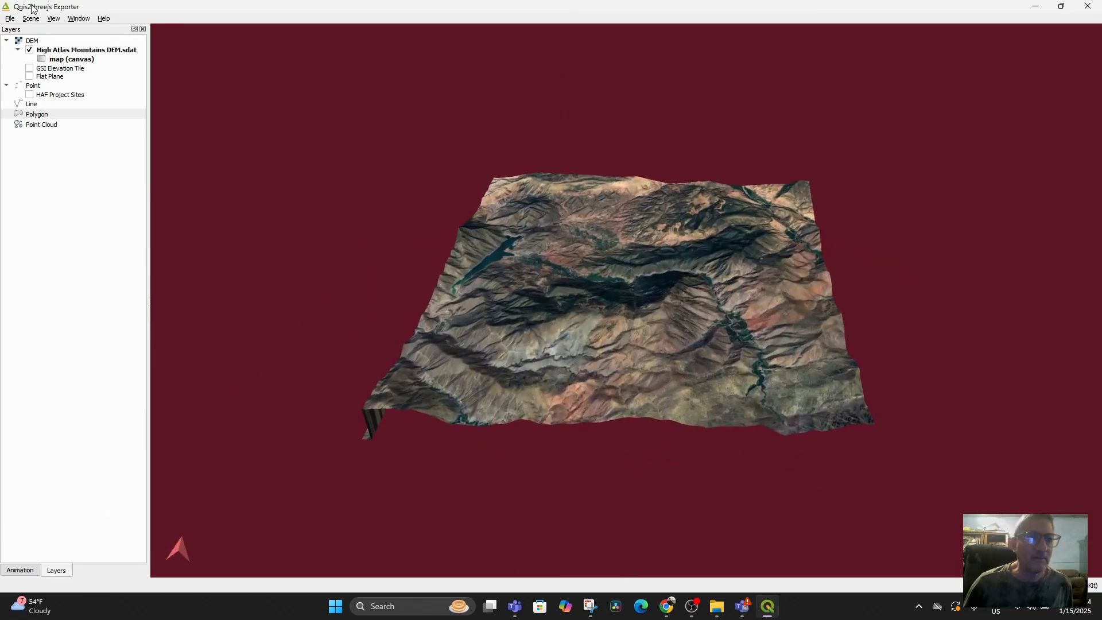
Add the header label "This is the high atlas mountains" and footer label "THese are the HAF project sites in green", and view them with the terrain
click(77, 19)
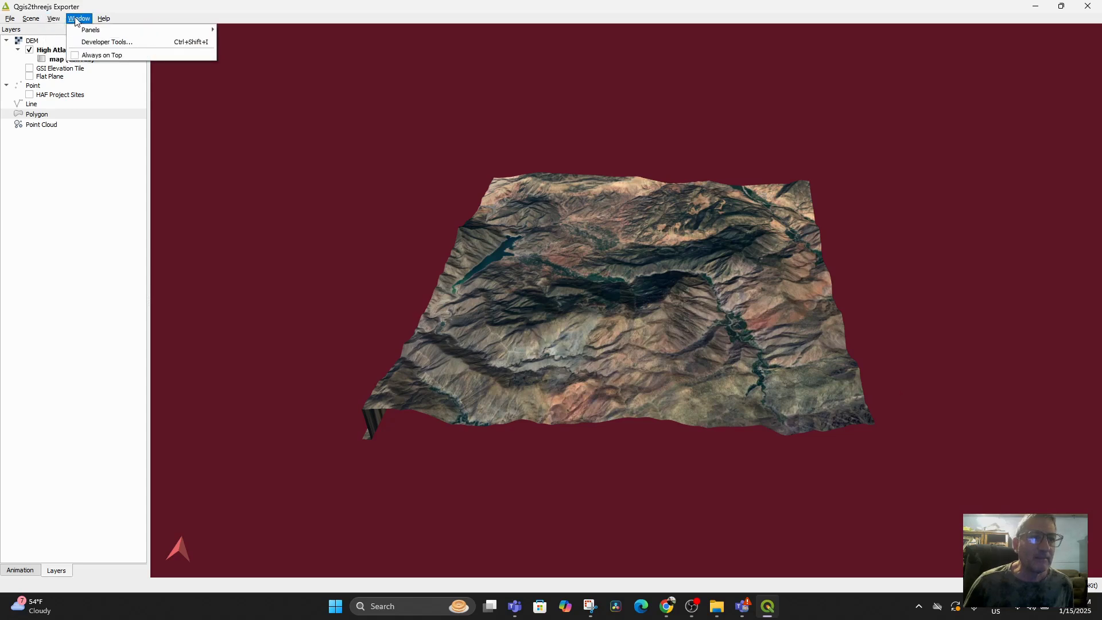
mouse_move(53, 19)
mouse_move(127, 47)
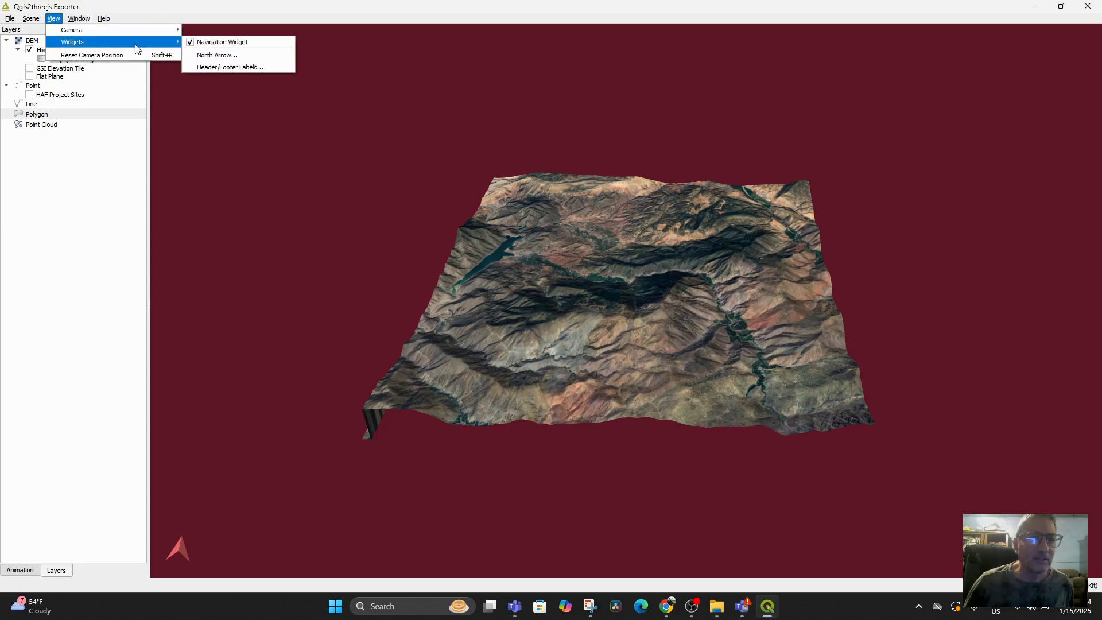
click(228, 68)
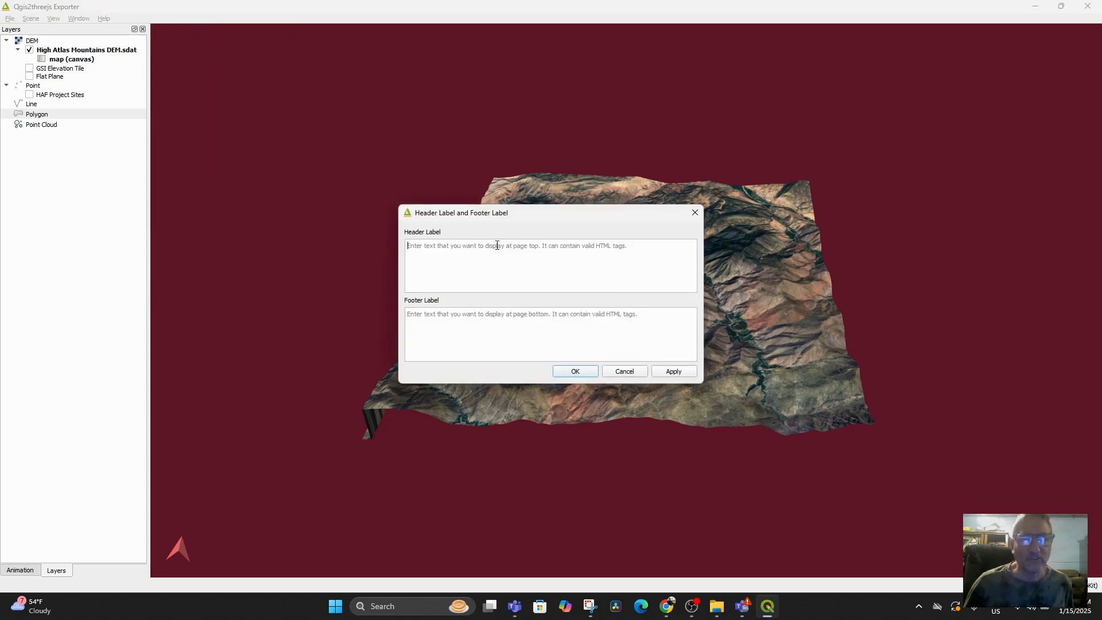
text(T)
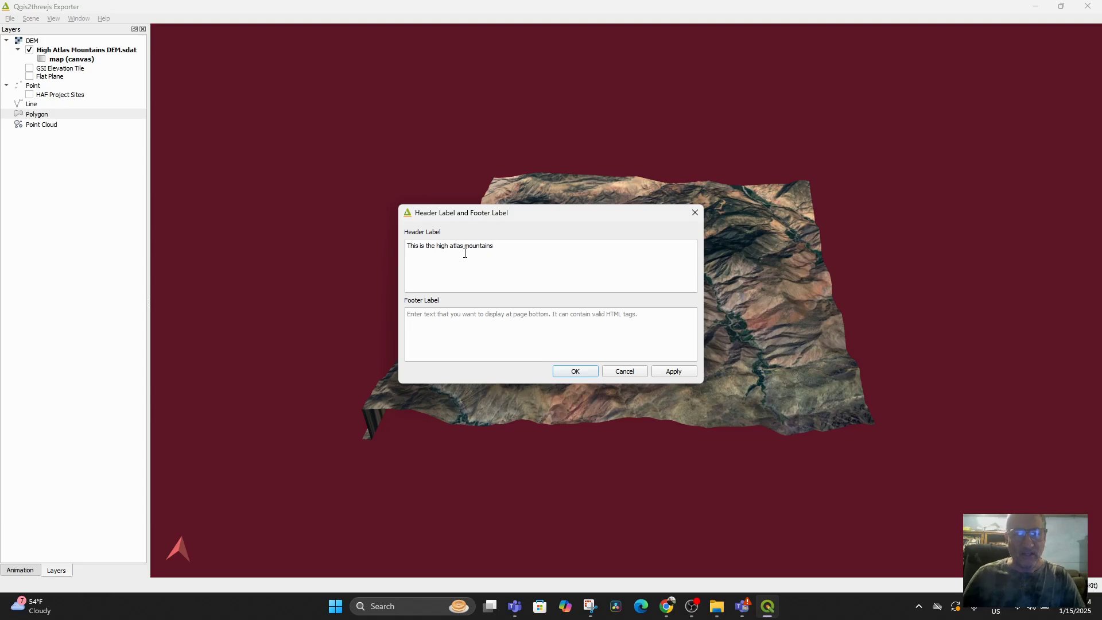
text(THese are the HAF project sites in green)
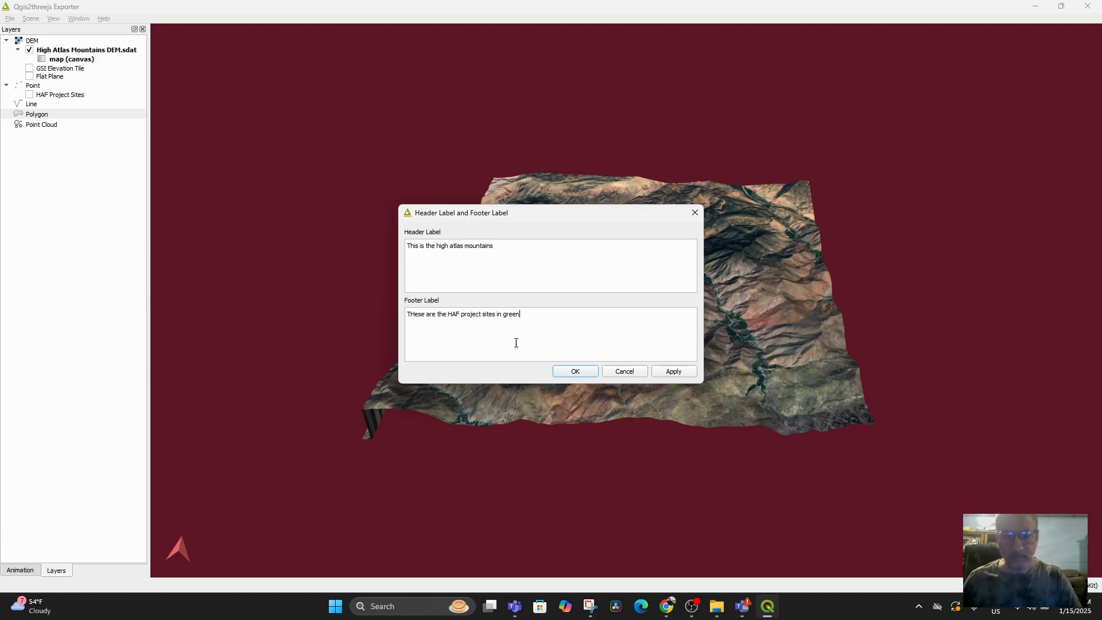
click(574, 371)
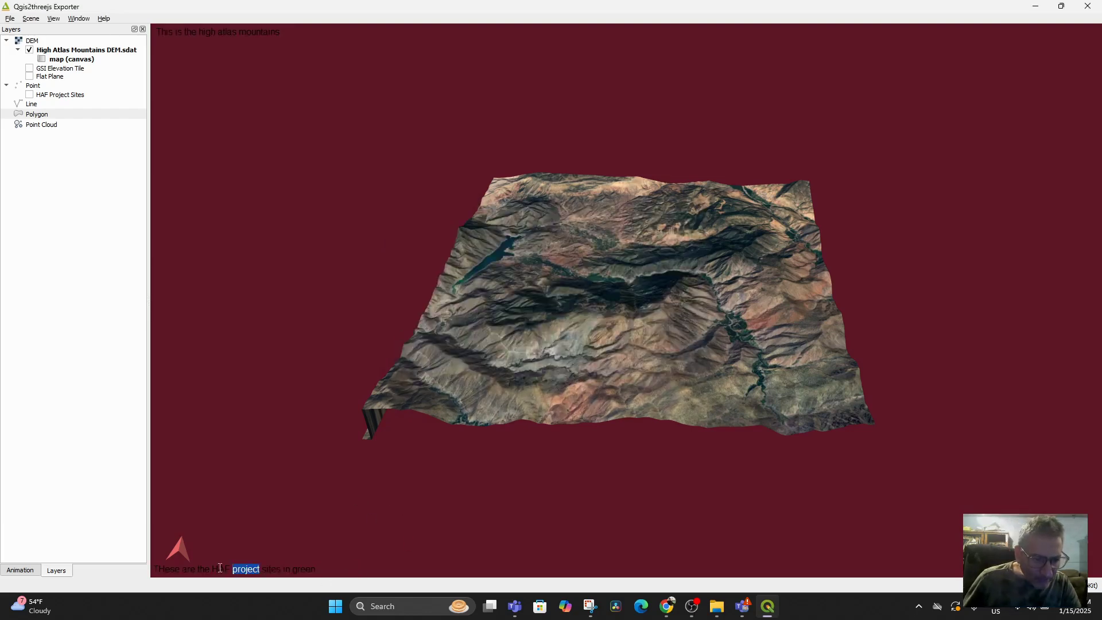
drag(322, 576, 282, 550)
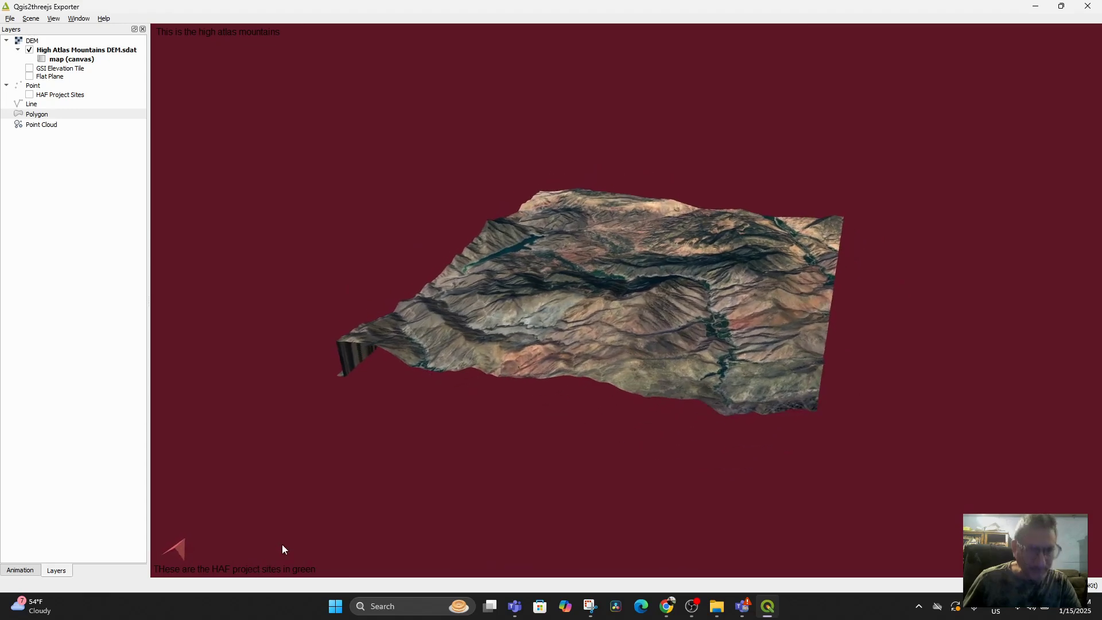
Change the scene background from solid color to Sky and view the terrain and labels against it
click(53, 19)
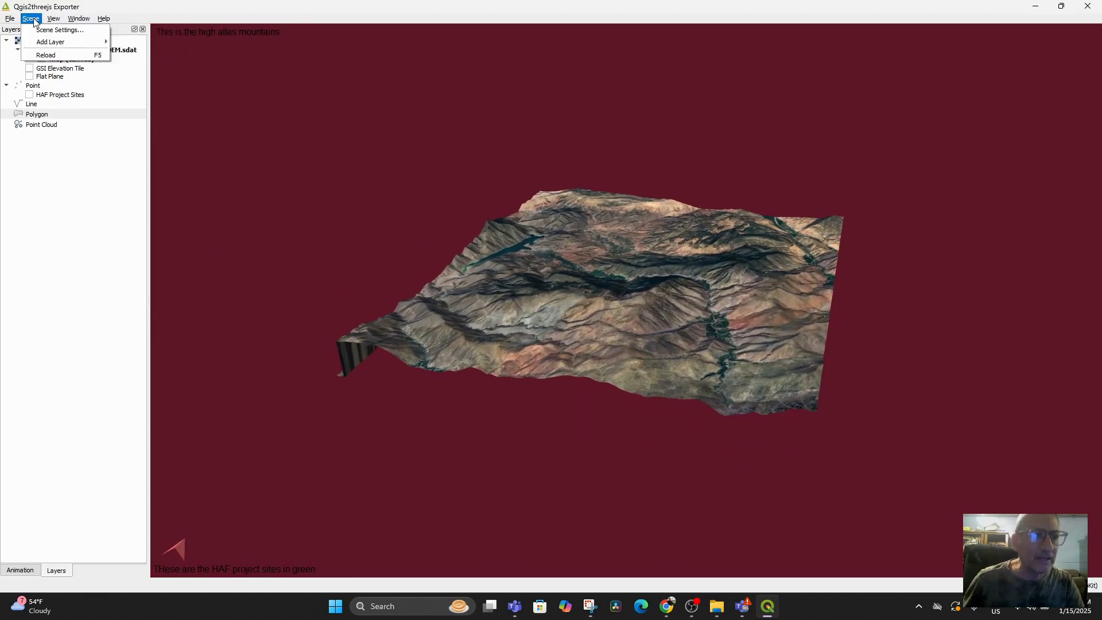
click(39, 30)
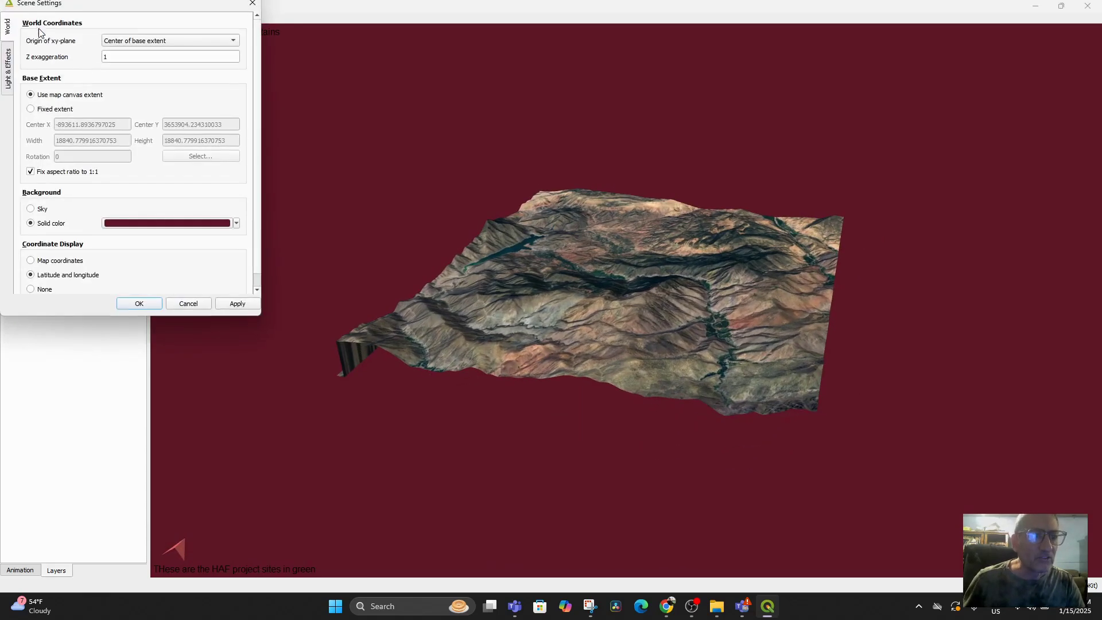
click(31, 209)
click(134, 302)
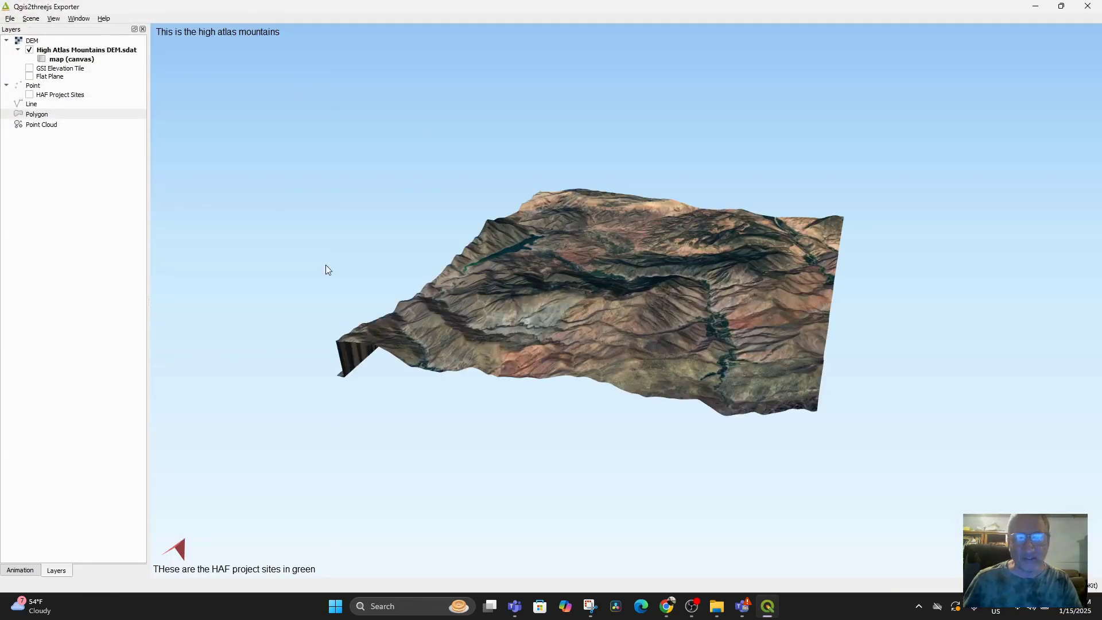
scroll(711, 281, up, 1)
scroll(648, 312, down, 3)
scroll(635, 287, up, 5)
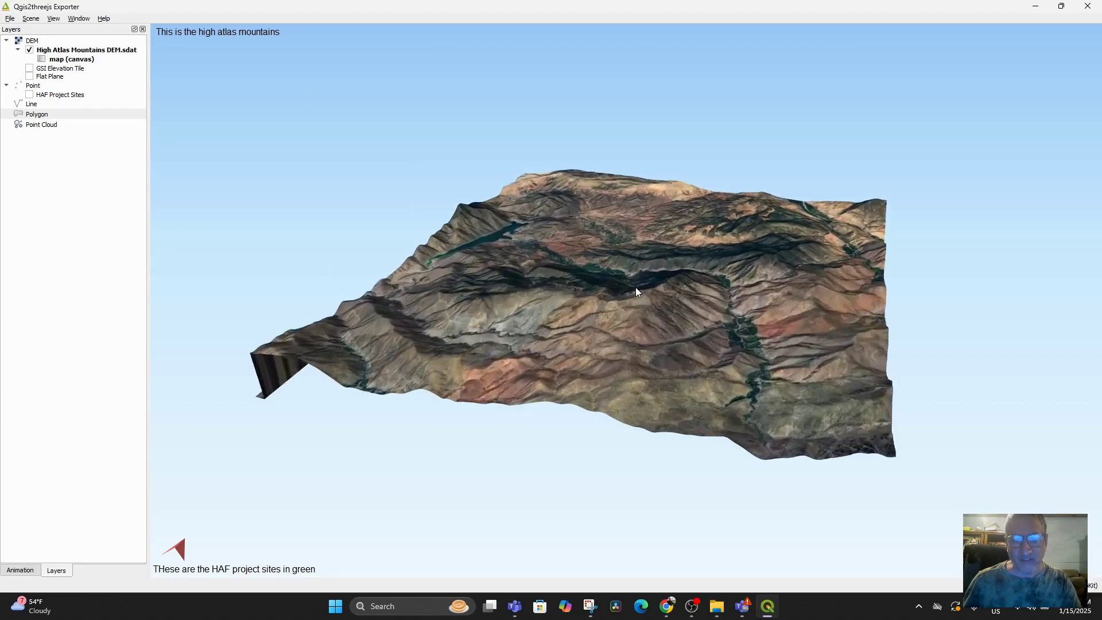
click(78, 19)
mouse_move(53, 19)
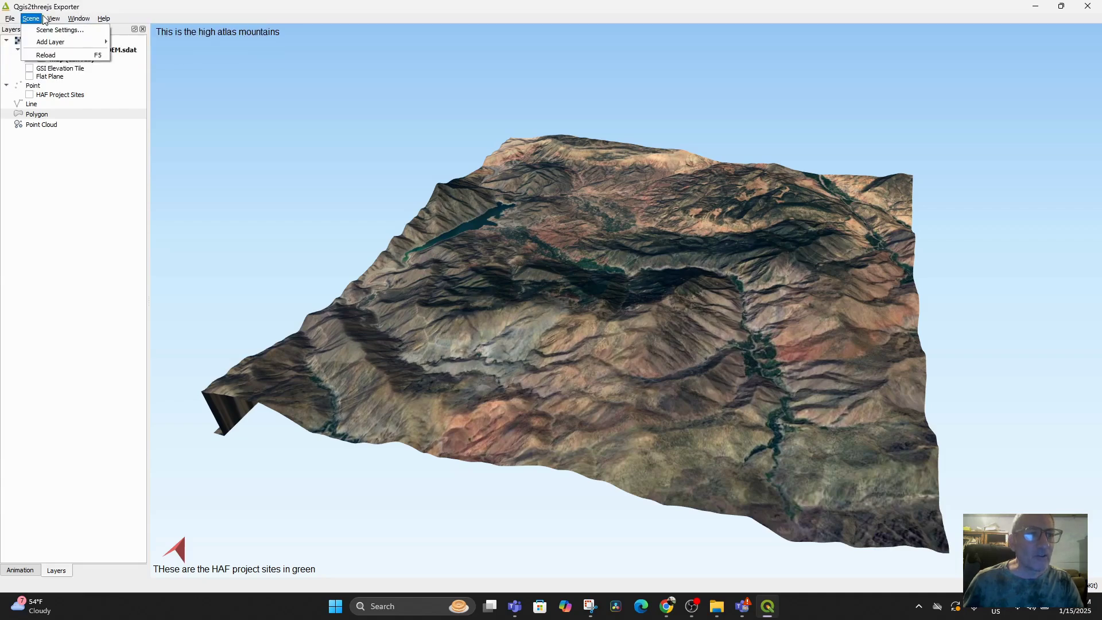
mouse_move(52, 42)
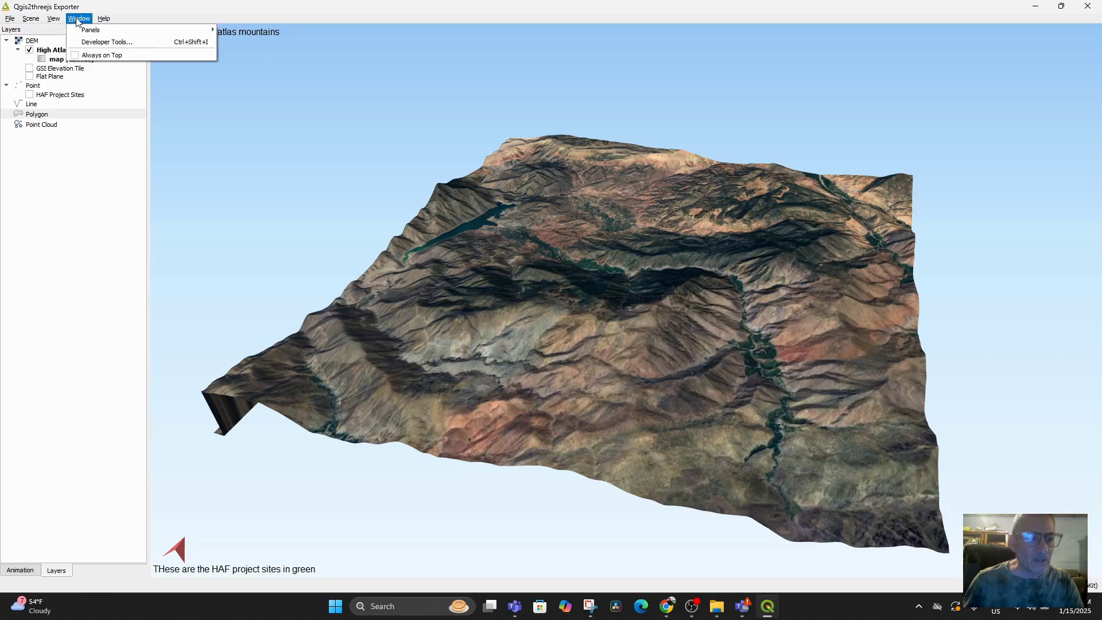
click(56, 269)
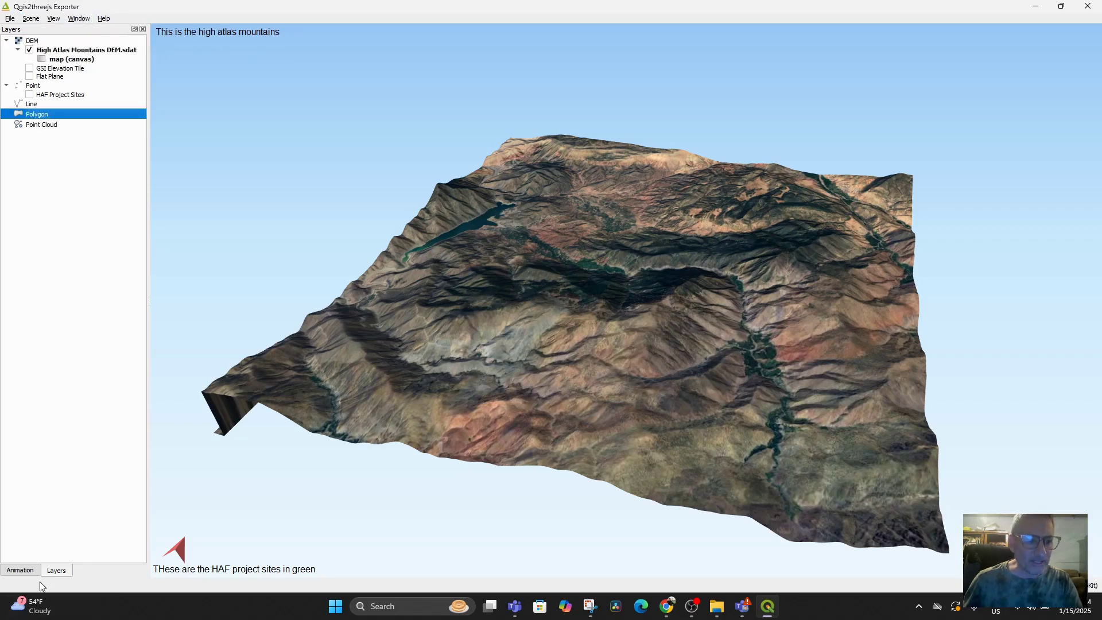
Show the animation settings and add the first camera motion keyframe from a low, close oblique view of the terrain
click(29, 576)
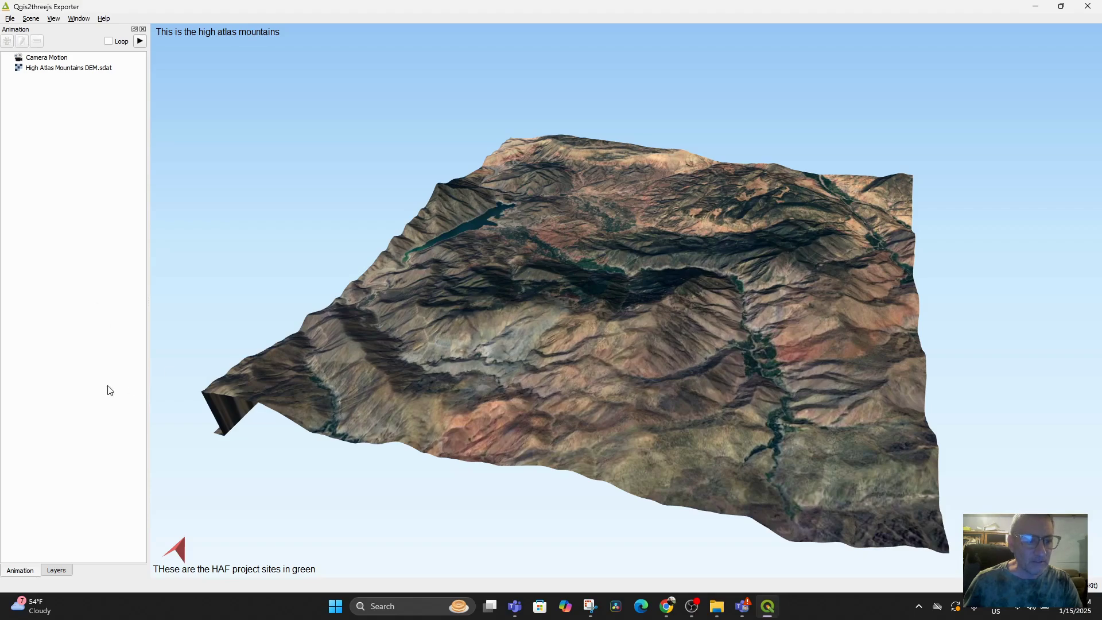
scroll(384, 379, up, 3)
scroll(386, 404, down, 5)
scroll(398, 392, up, 4)
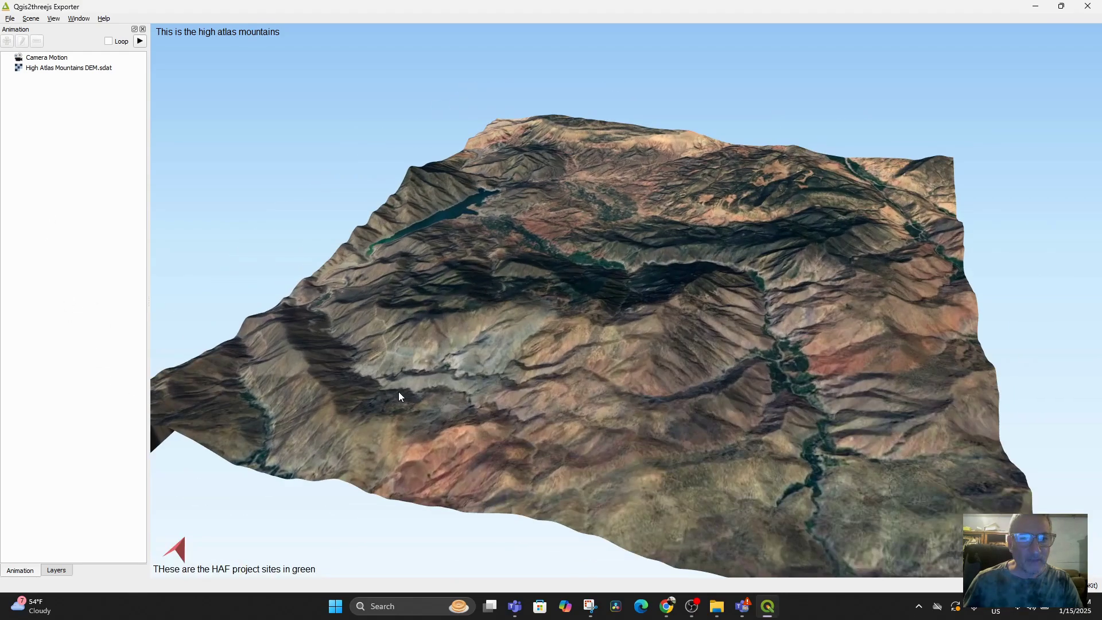
drag(452, 394, 581, 359)
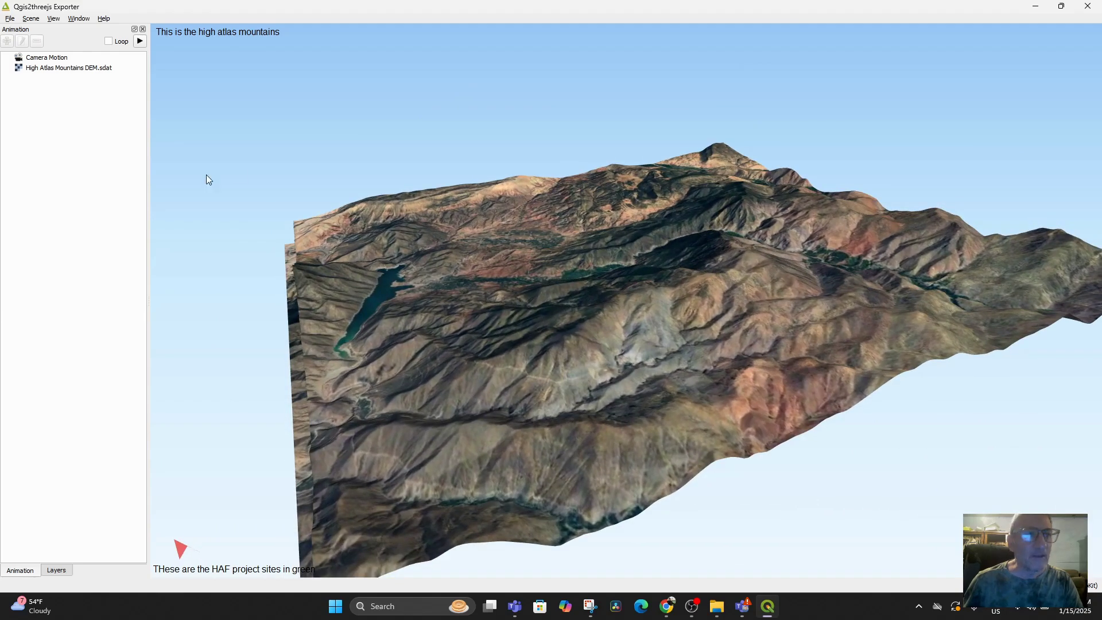
click(36, 57)
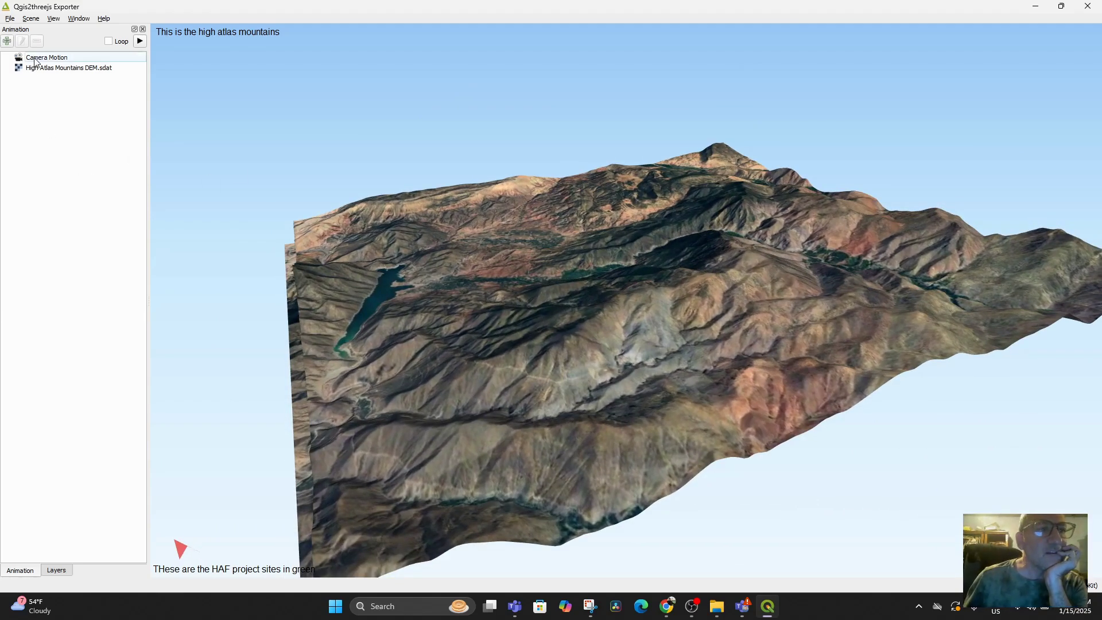
click(7, 41)
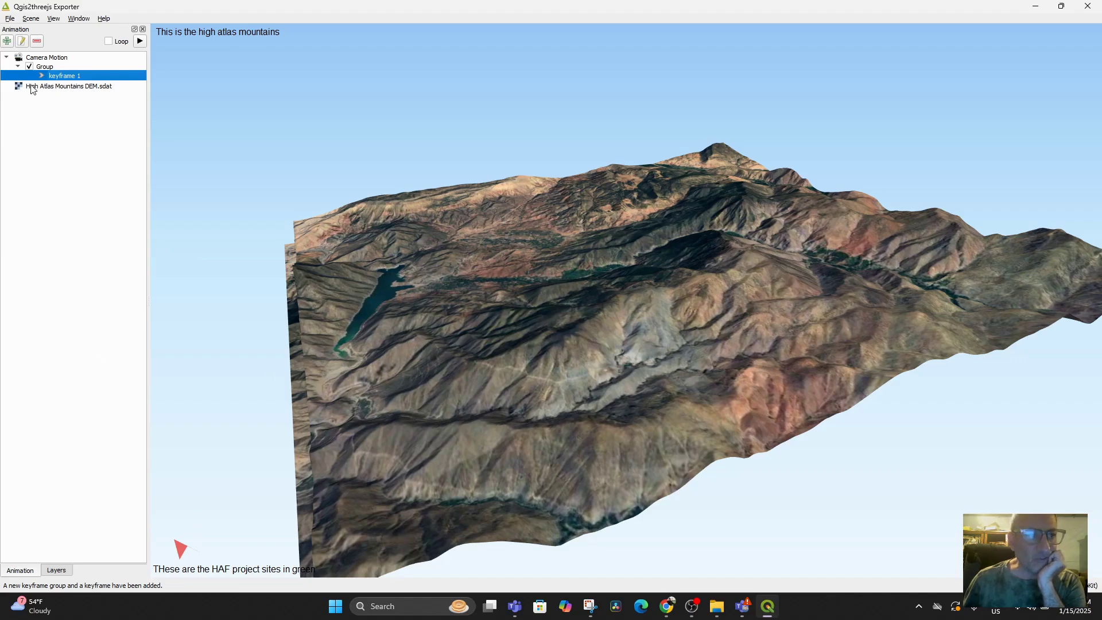
Add three more keyframes to the camera motion group, each from a differently rotated view of the terrain
middle_drag(463, 287, 513, 287)
drag(513, 287, 445, 316)
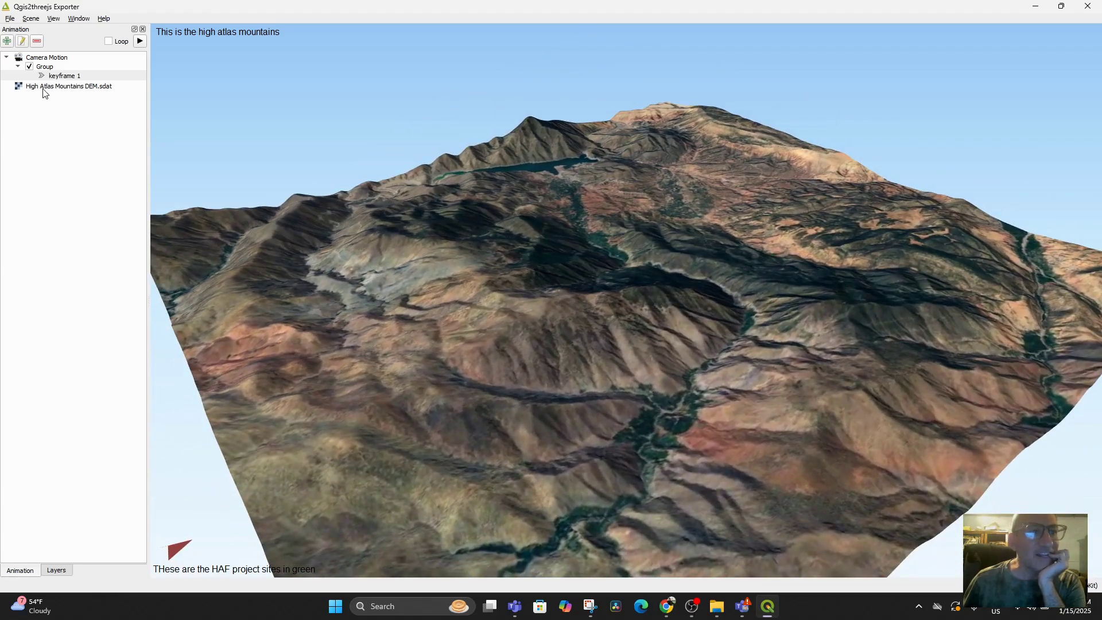
click(8, 42)
drag(621, 361, 563, 427)
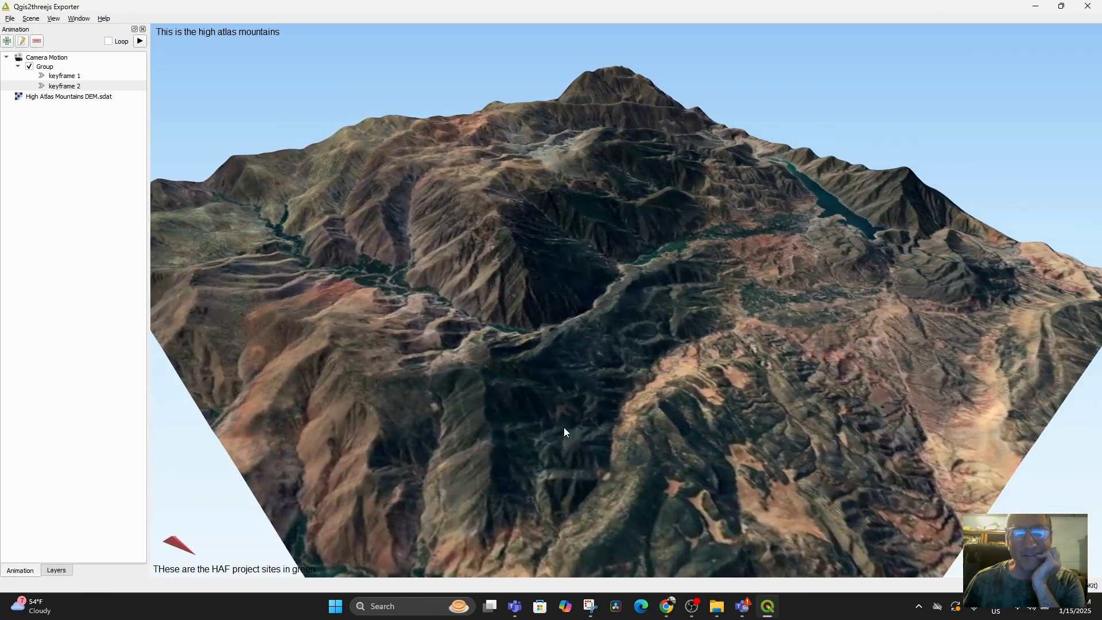
click(8, 41)
drag(637, 381, 345, 346)
click(7, 41)
Review keyframe 1's easing, delay and duration settings without changing them, and turn on looping for the animation
click(62, 80)
right_click(63, 81)
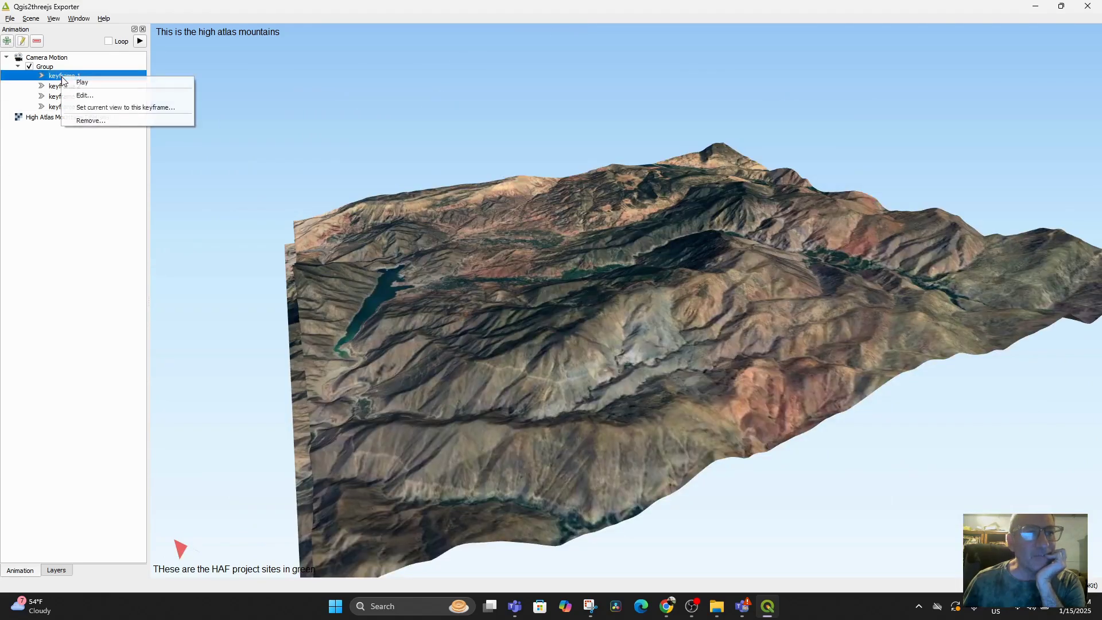
click(82, 95)
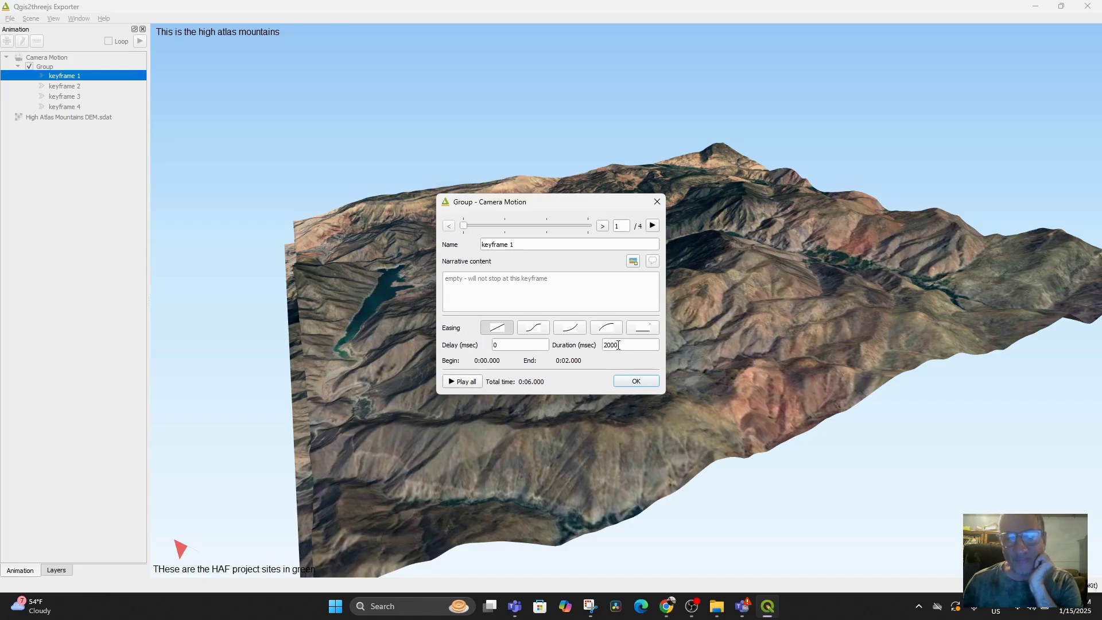
click(634, 382)
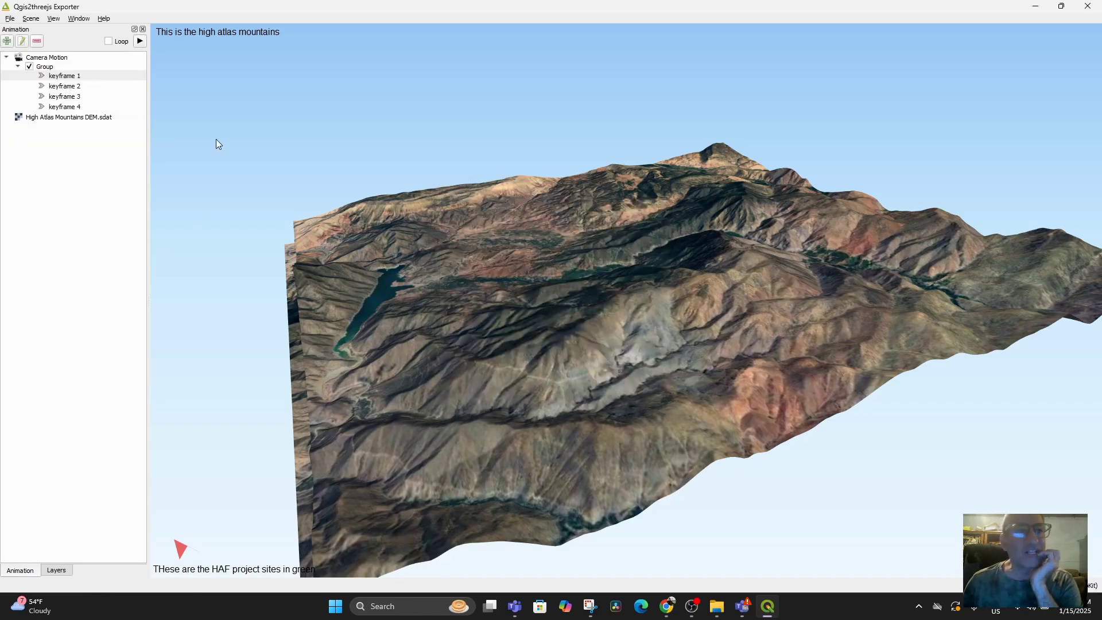
click(109, 41)
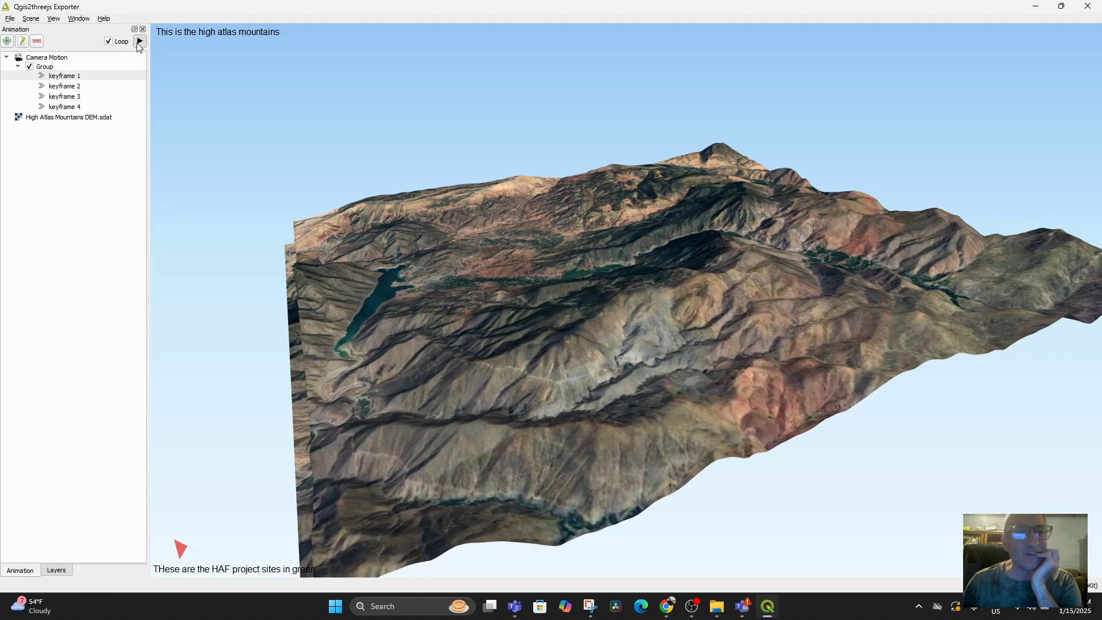
Play the looping camera animation through the keyframes and stop it
click(140, 41)
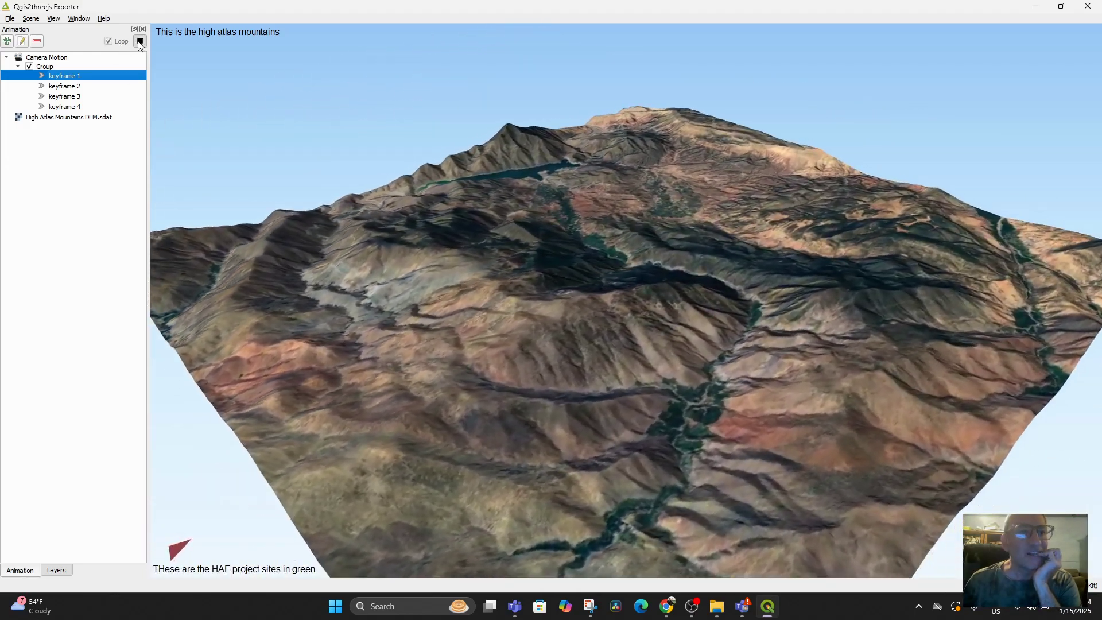
click(140, 41)
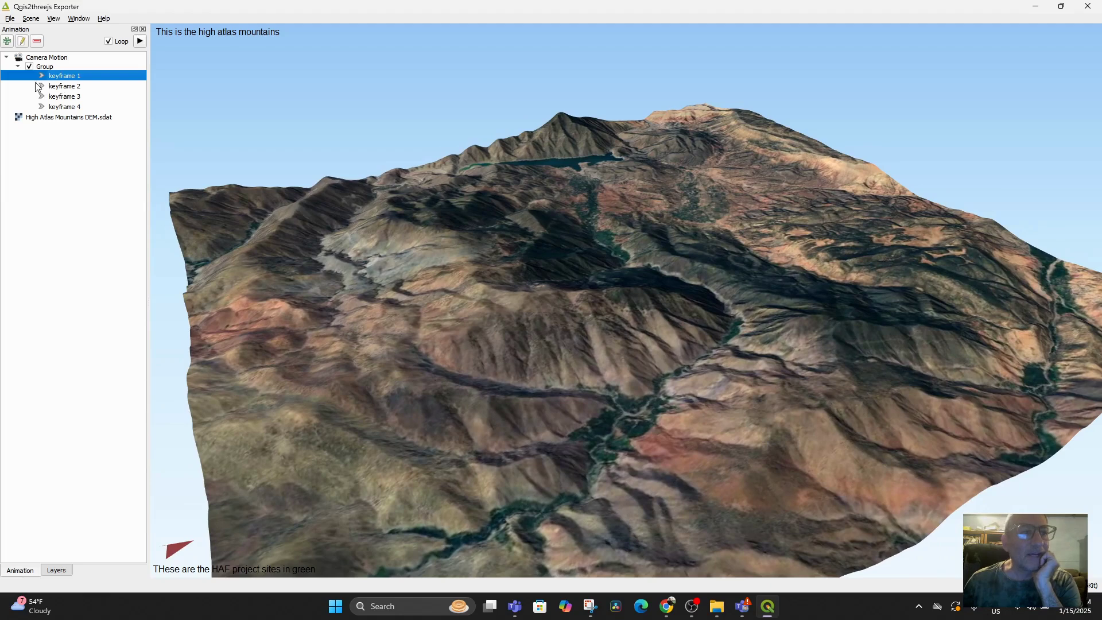
Edit keyframe 1: enter the narrative content "Lake region close up" and rename it "Lake closeup"
click(23, 41)
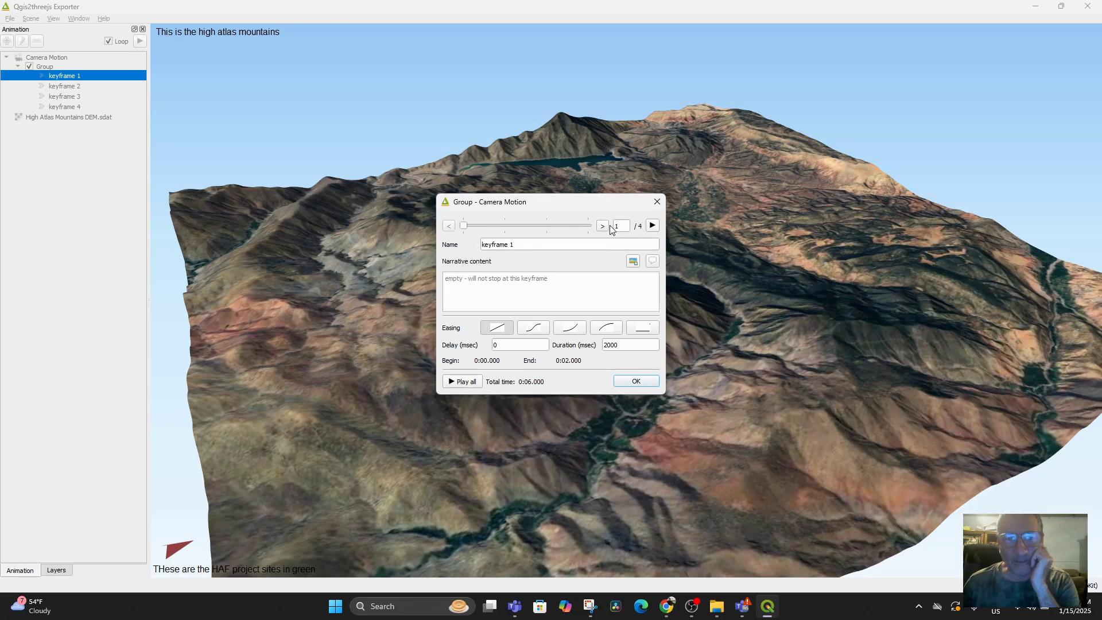
mouse_move(462, 226)
mouse_down()
mouse_move(594, 228)
mouse_move(470, 225)
mouse_move(542, 227)
mouse_move(455, 236)
mouse_up()
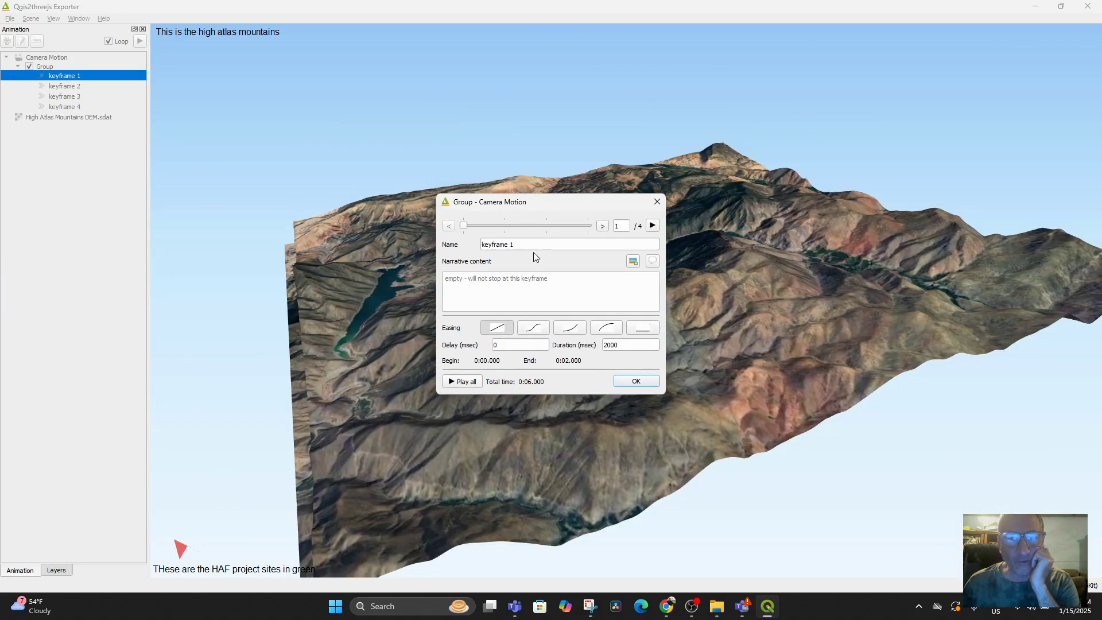
drag(520, 245, 469, 259)
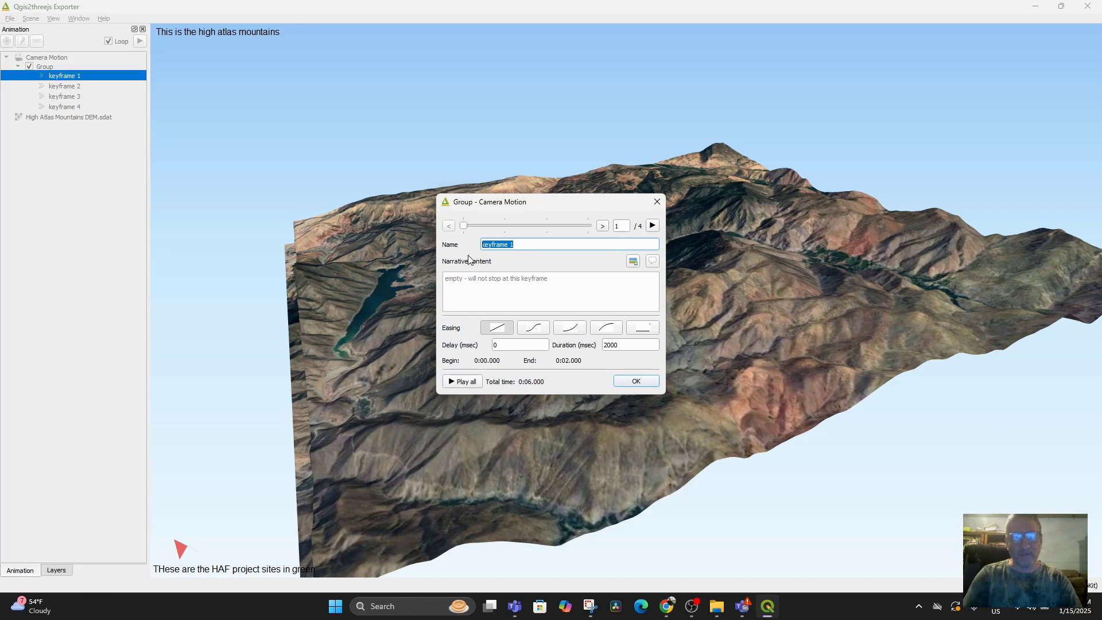
click(583, 273)
text(Lake region close up)
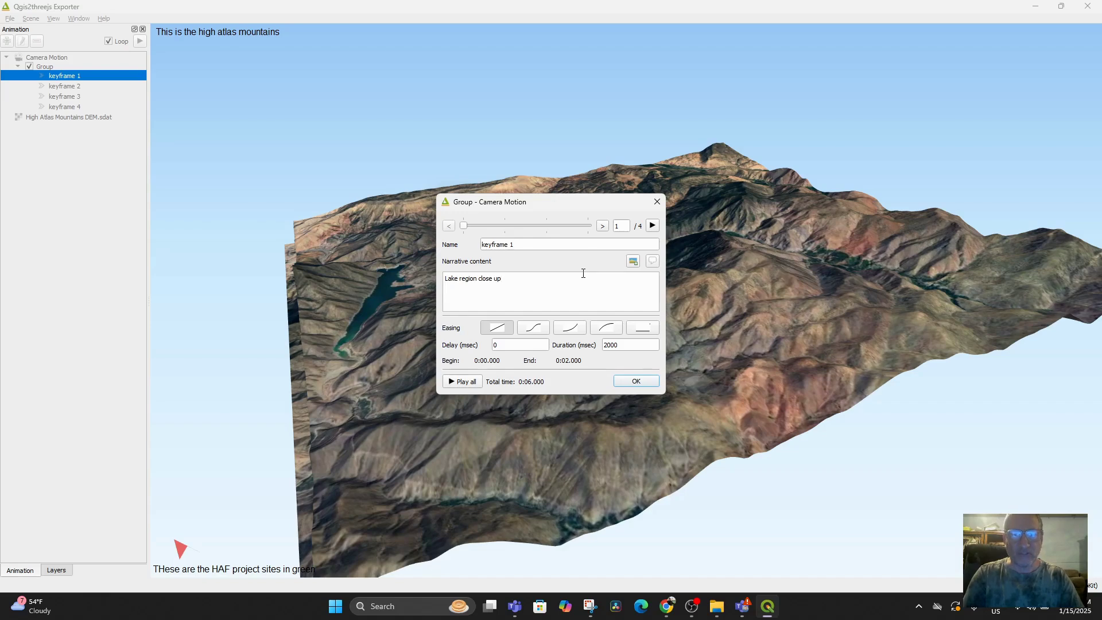
key(Return)
drag(513, 249, 476, 242)
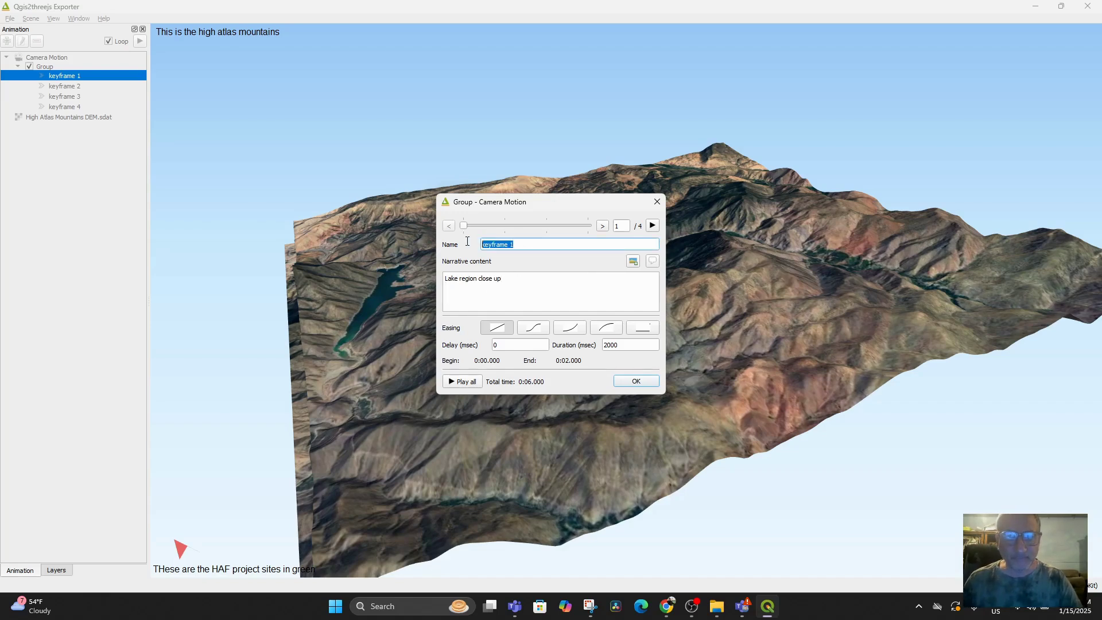
text(Lake closeup)
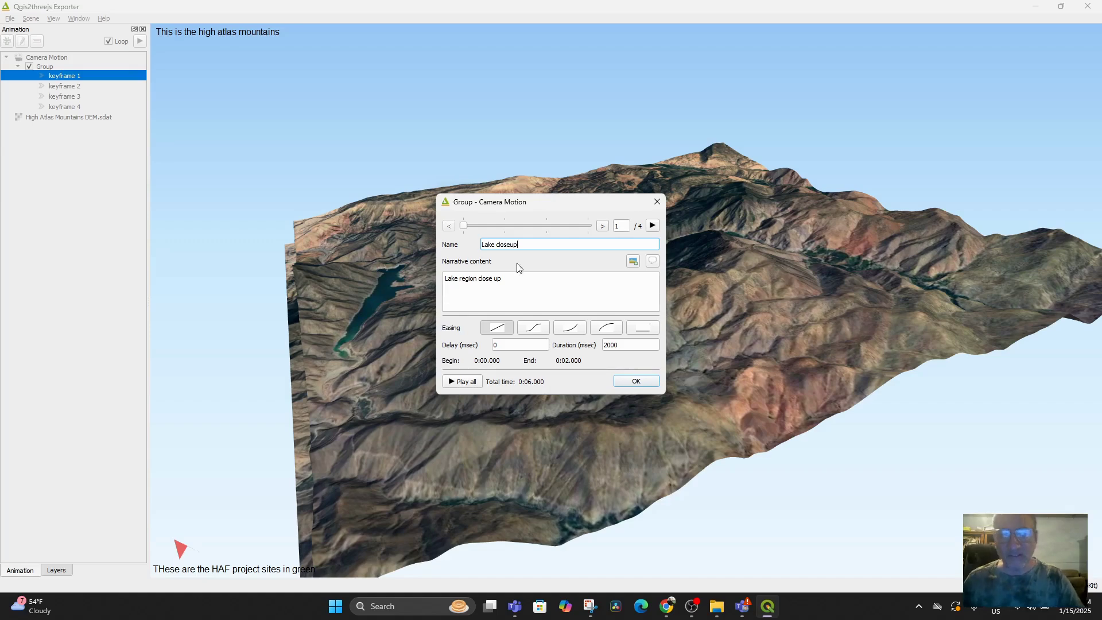
click(590, 301)
click(633, 262)
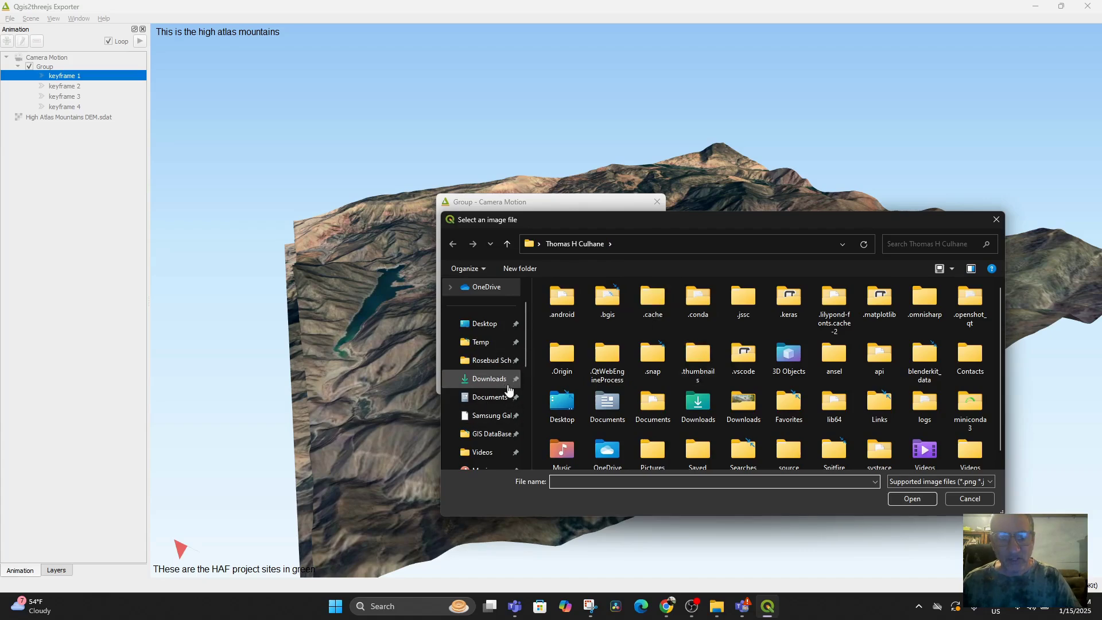
click(996, 220)
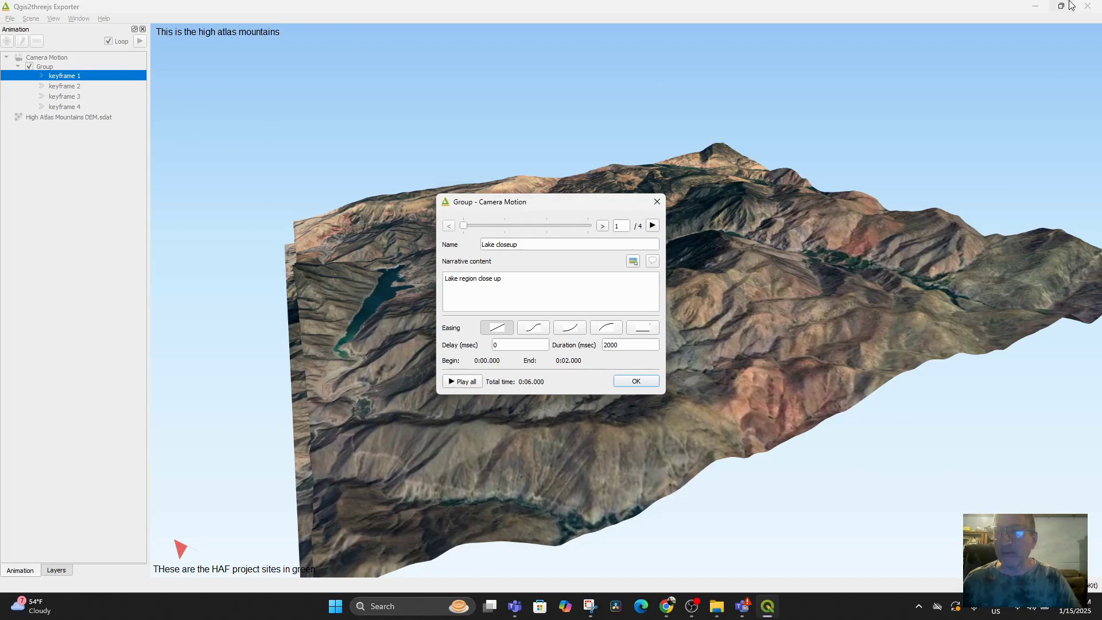
Return to the main QGIS map, turn on the Google Hybrid layer and examine the labels around the lake's southern end
click(1036, 7)
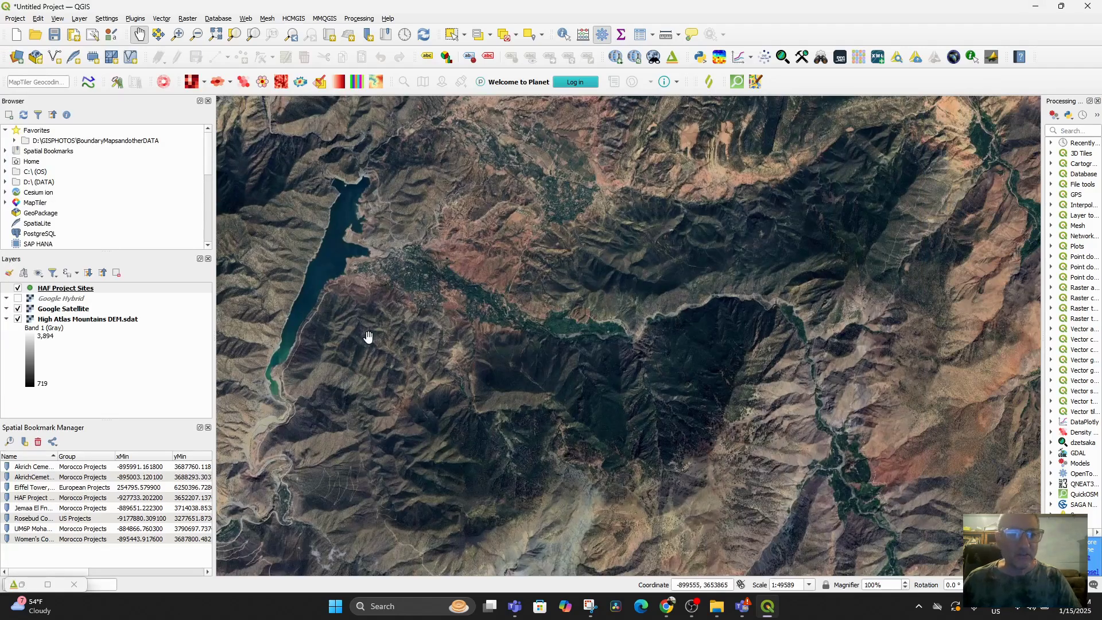
drag(364, 337, 505, 383)
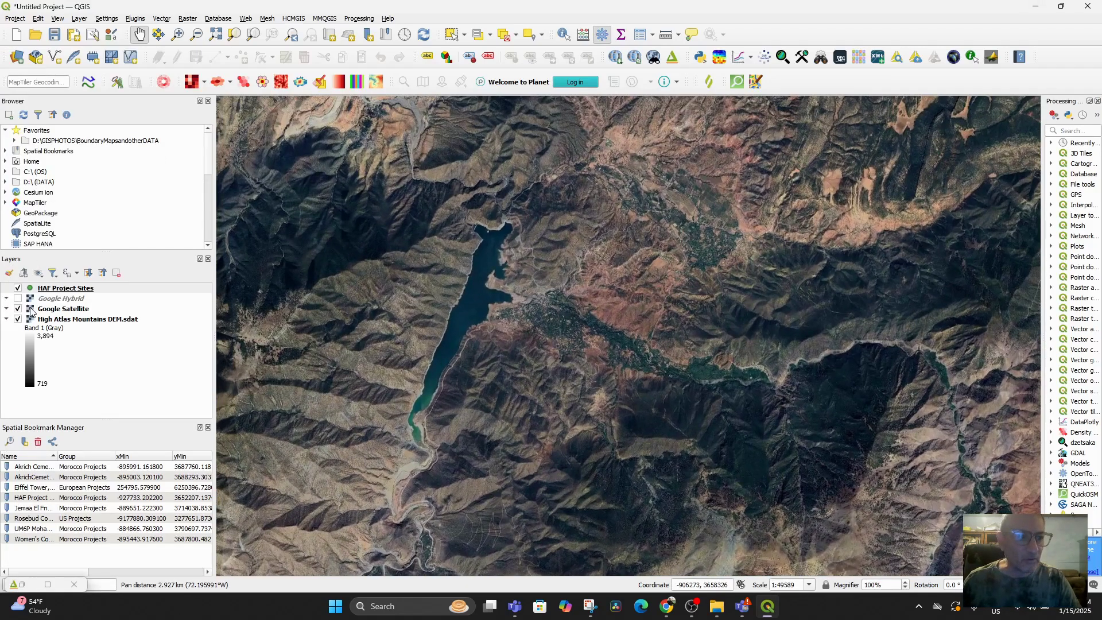
click(17, 299)
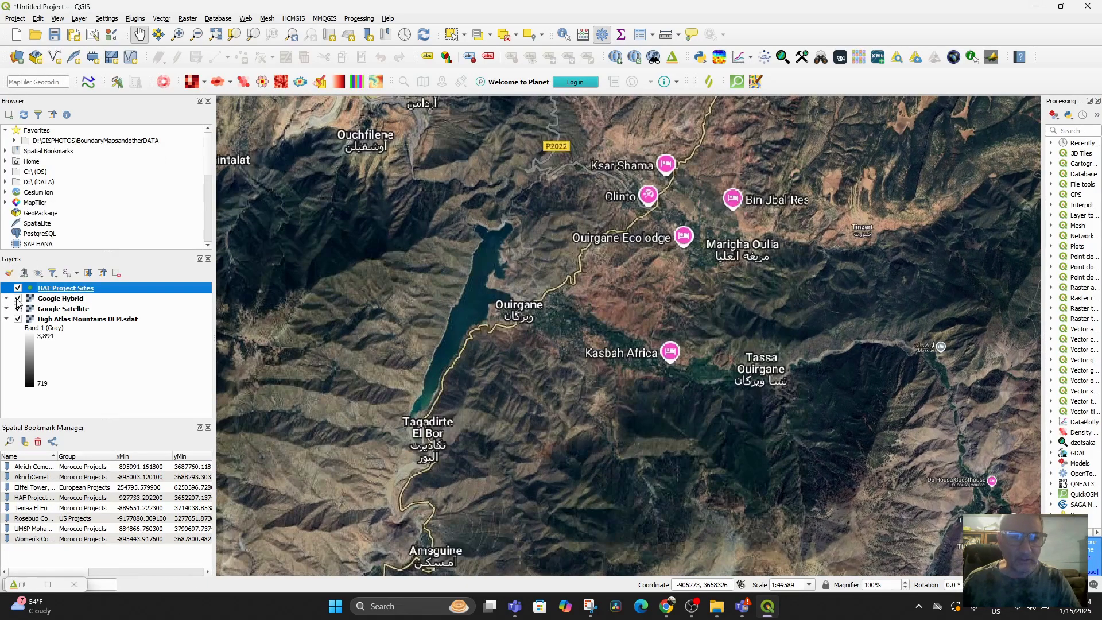
scroll(469, 367, up, 1)
drag(446, 375, 521, 312)
scroll(423, 429, up, 1)
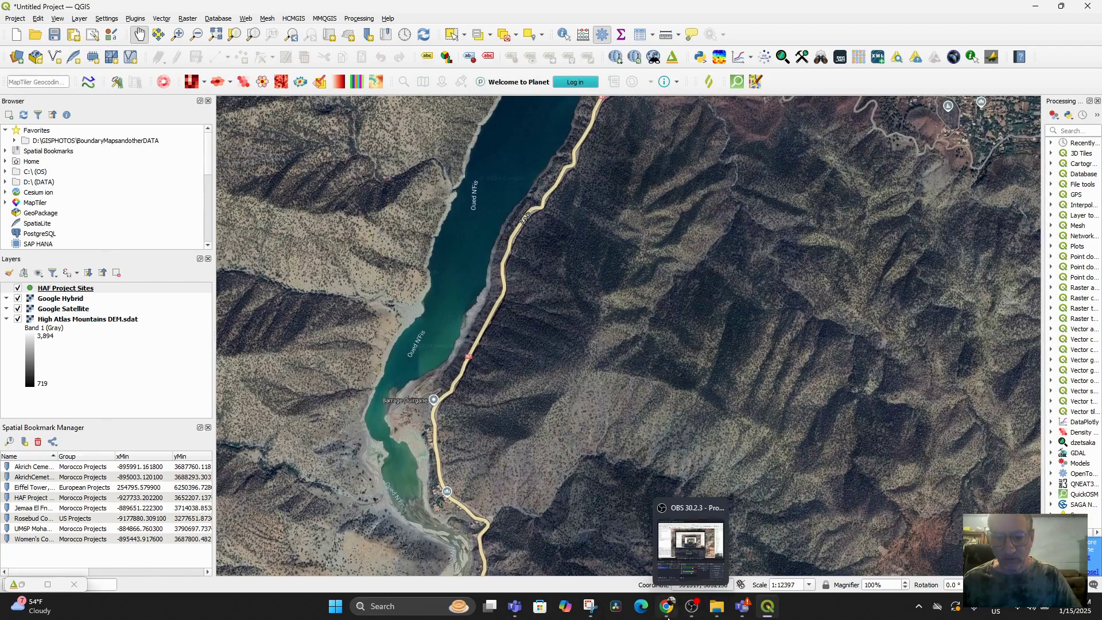
Switch to Chrome and open Google Maps in a new tab
click(665, 606)
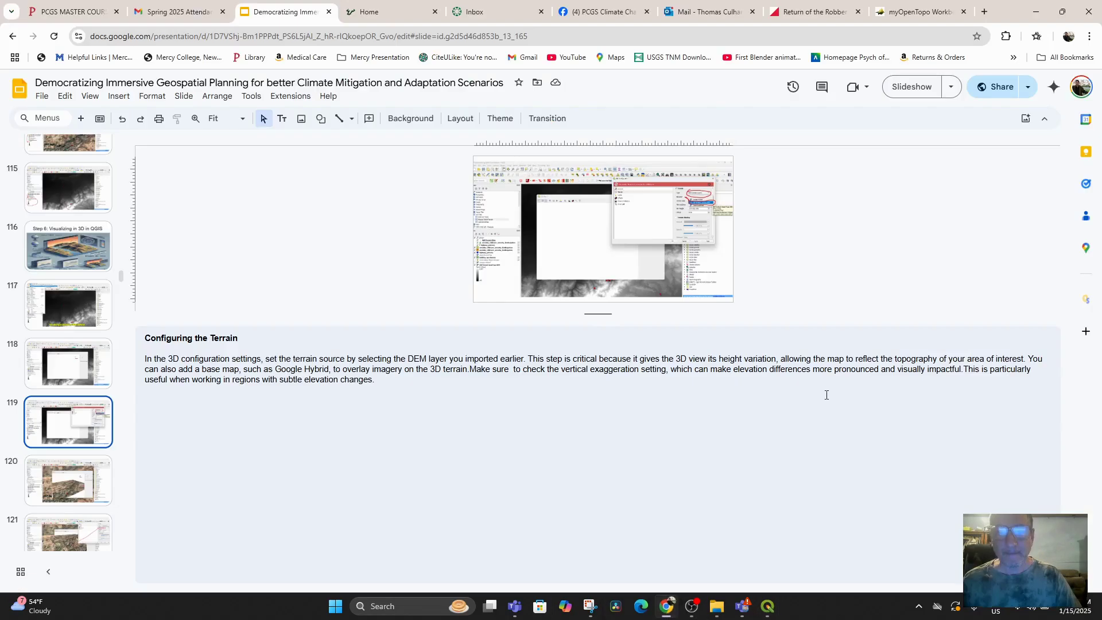
click(982, 12)
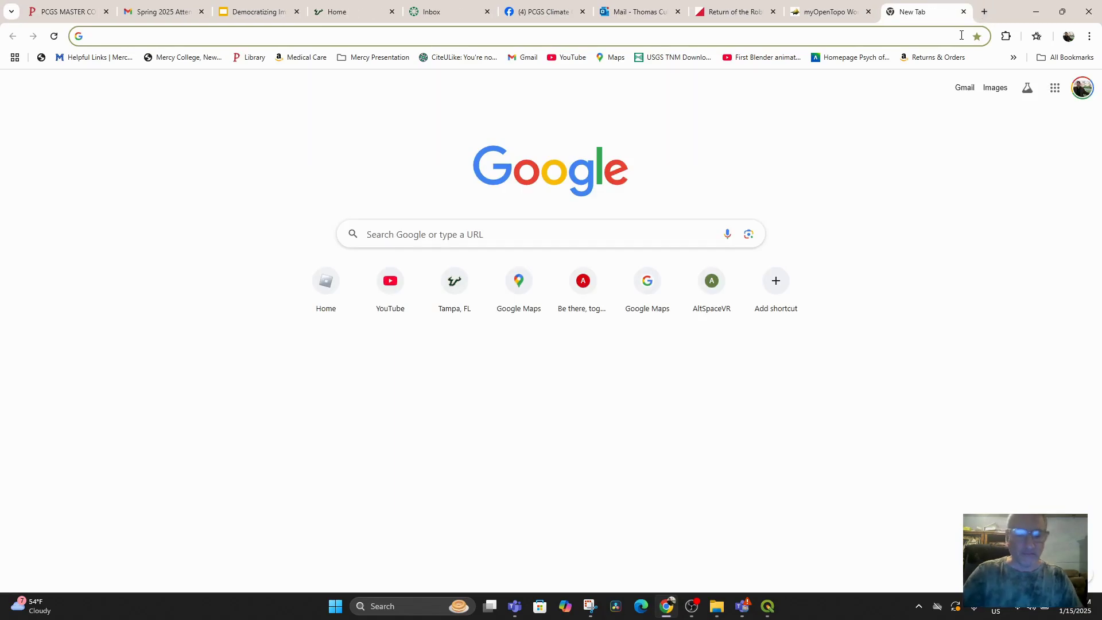
text(map)
key(Return)
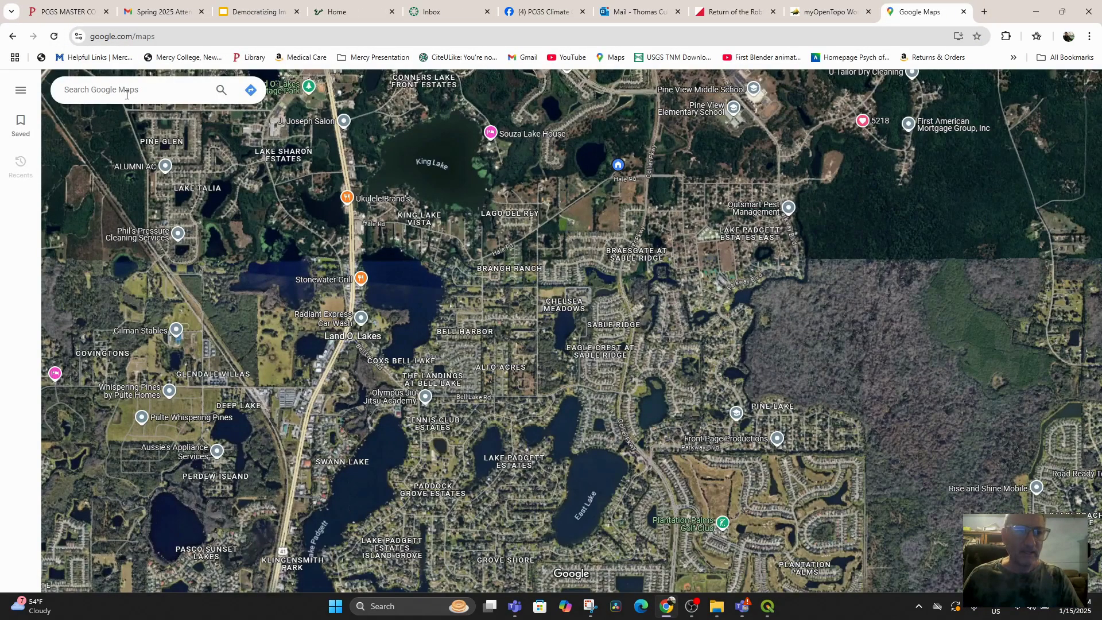
Enter "bourrage ouirgan" as the Google Maps search text
click(126, 95)
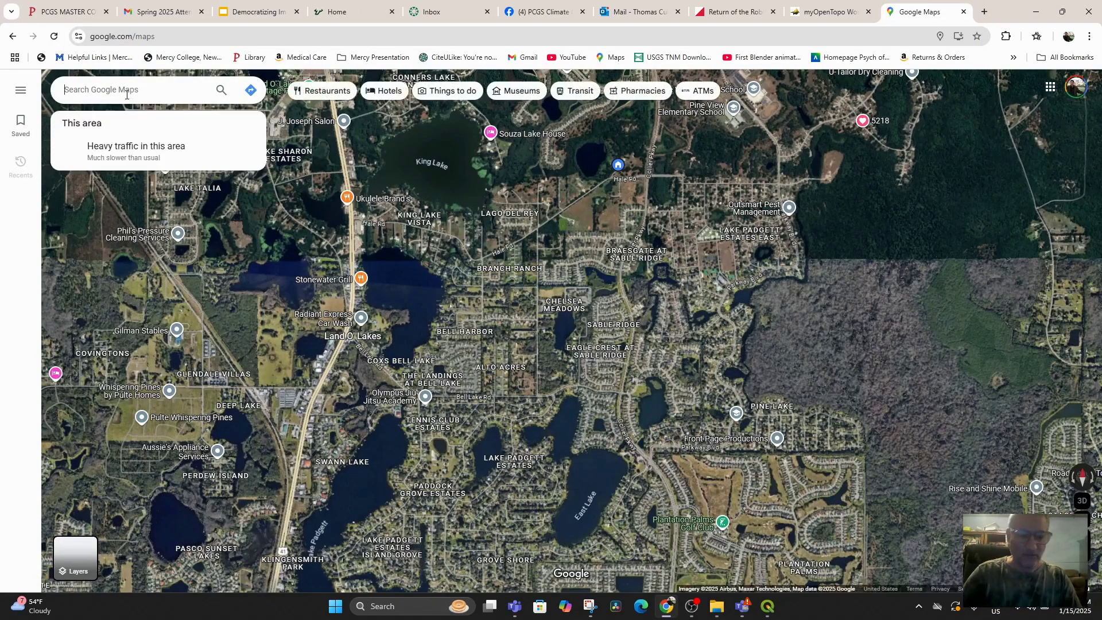
text(bourrage ou)
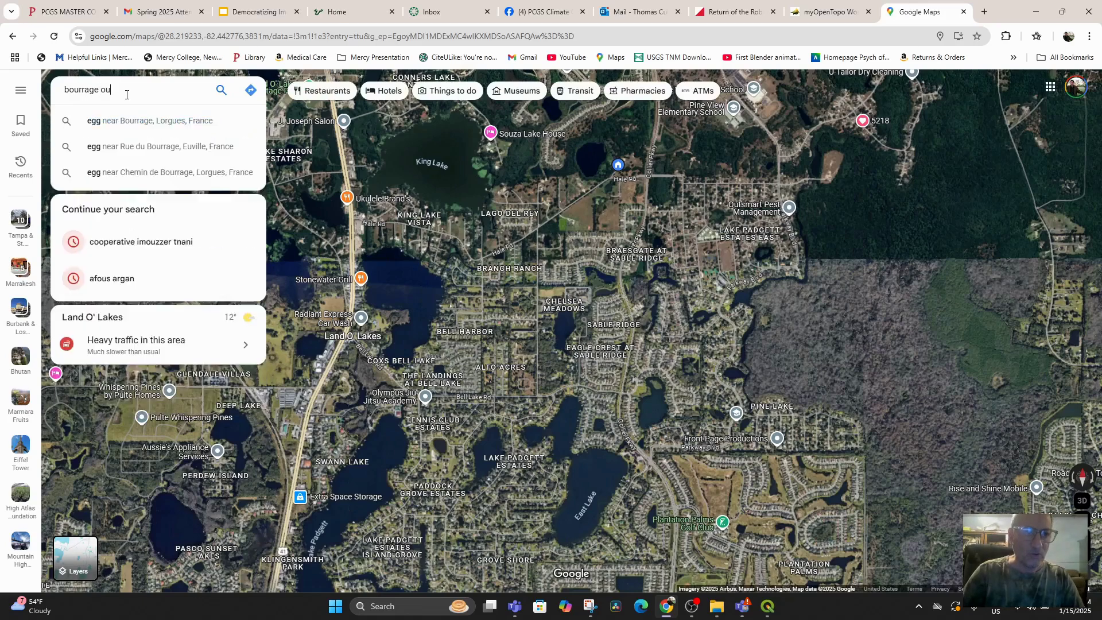
text(r)
text(irgan)
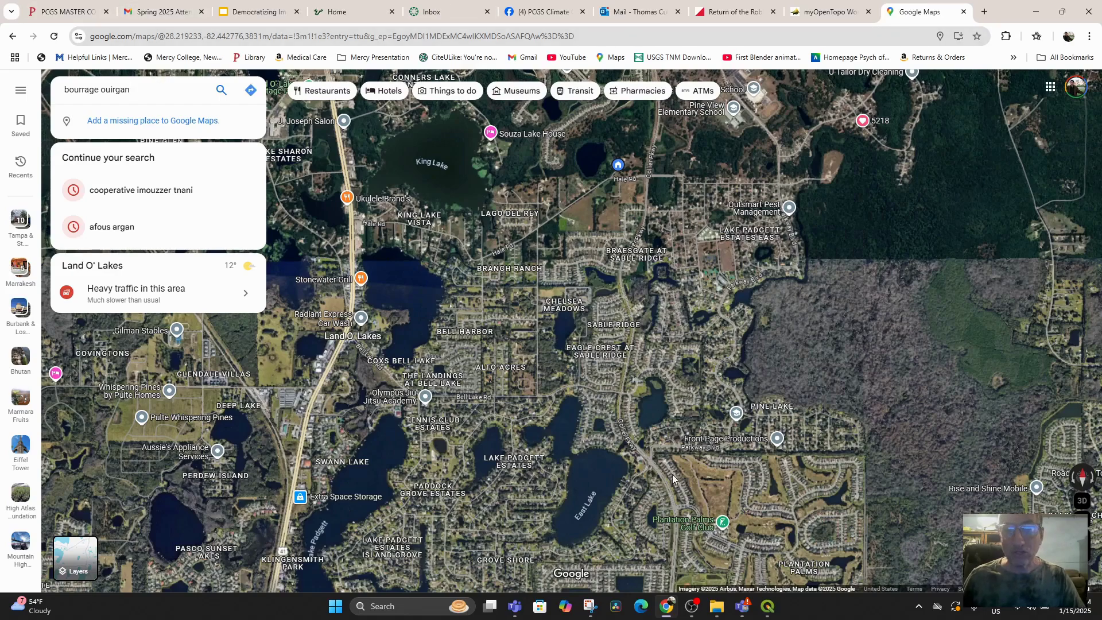
Switch back to QGIS and check the spelling of the dam's label beside the lake
click(767, 607)
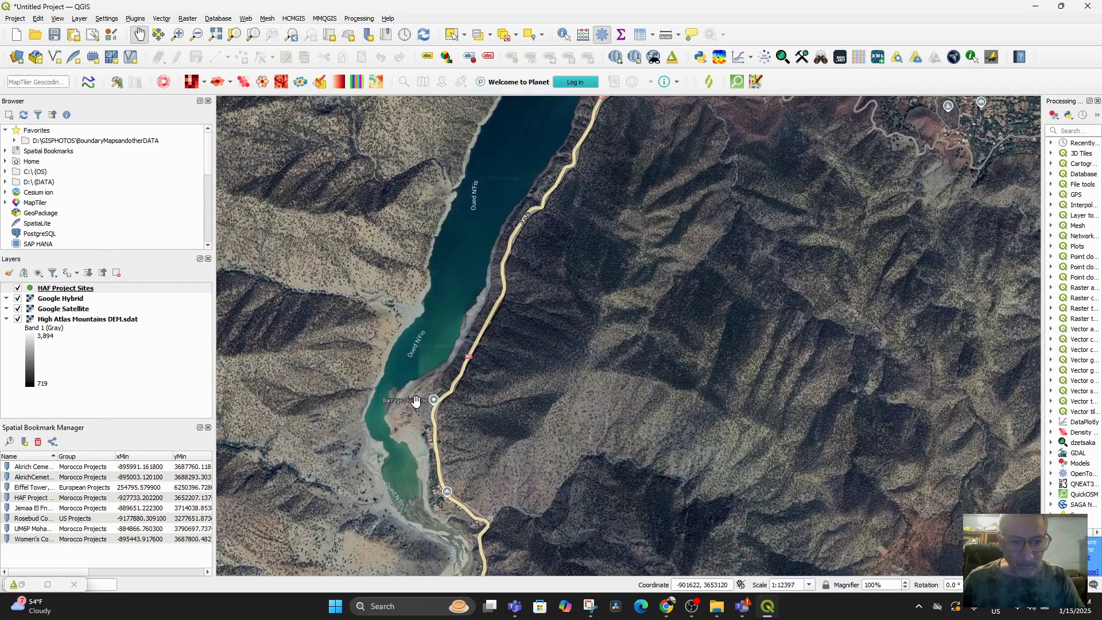
scroll(416, 400, up, 2)
scroll(405, 342, down, 2)
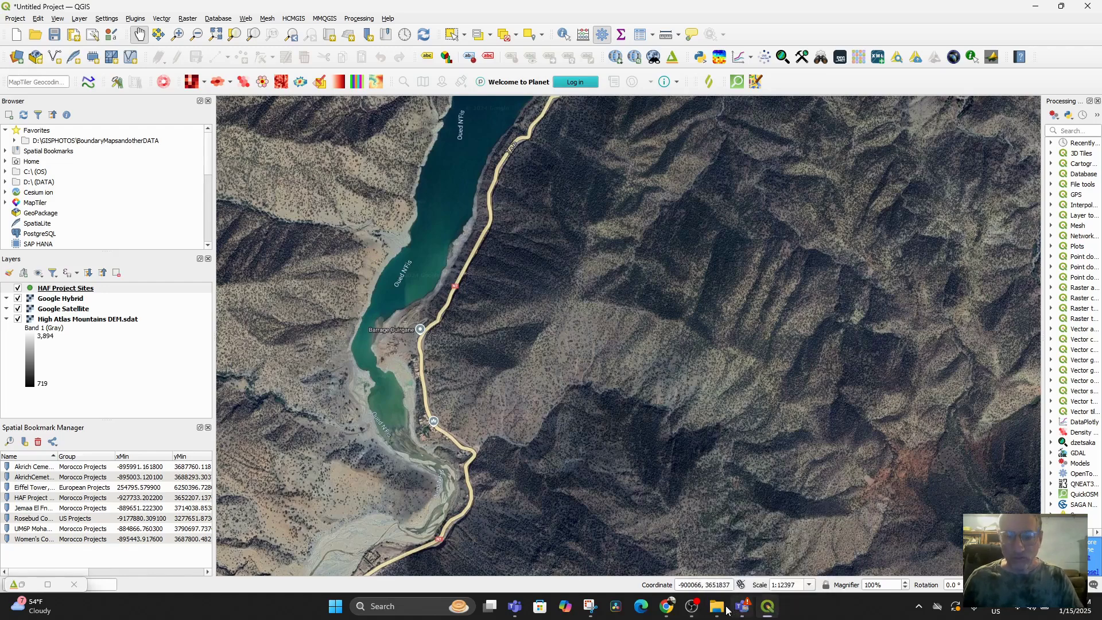
Switch to Chrome and look up "Barrage Ouirgane, Morocco" in Google Maps
click(664, 605)
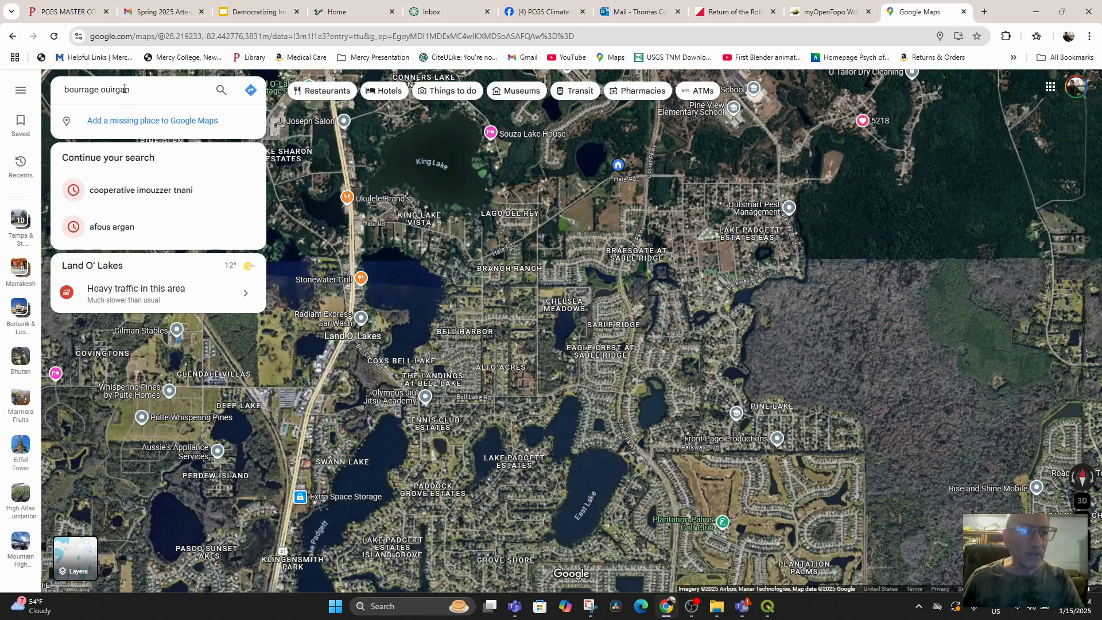
text(e, Morocco)
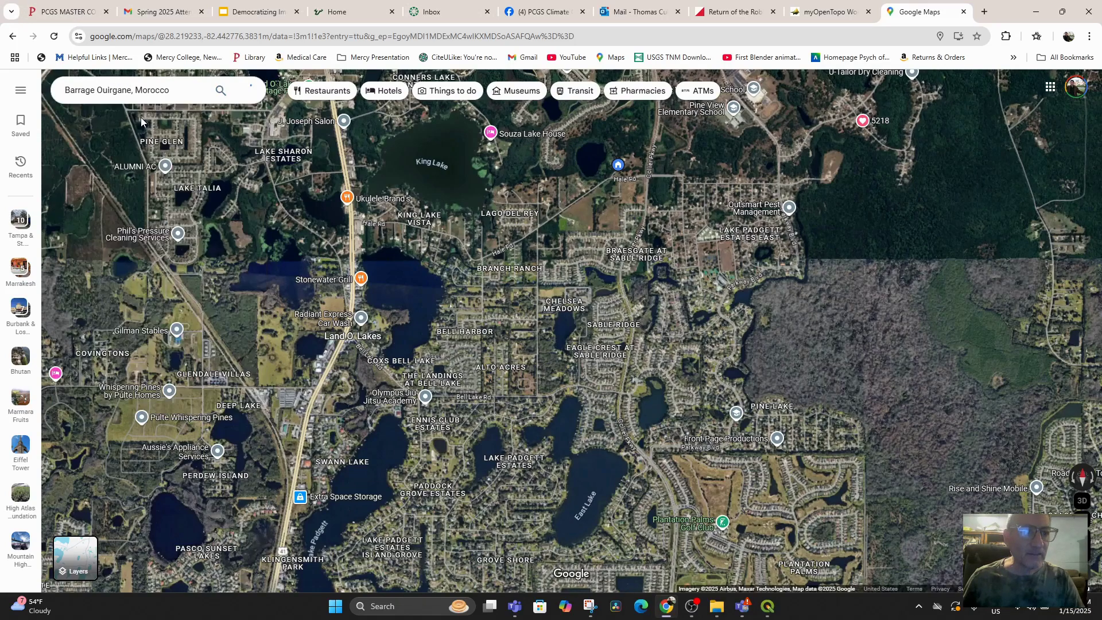
click(142, 122)
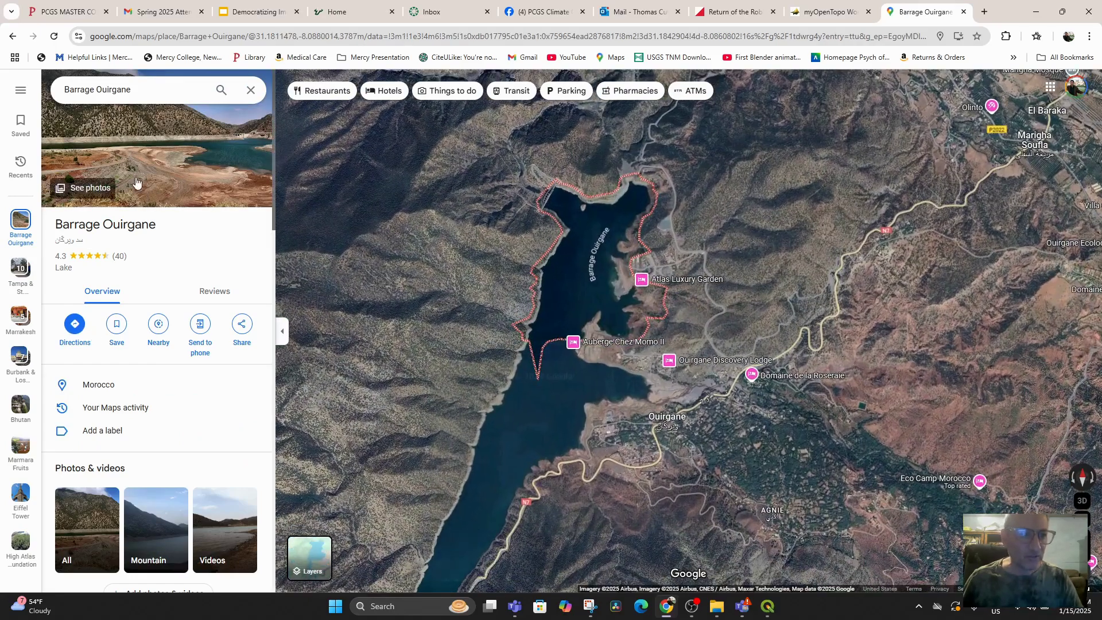
Browse the Barrage Ouirgane photos and open the January 2017 view of the lake valley beside the gravel road
click(136, 182)
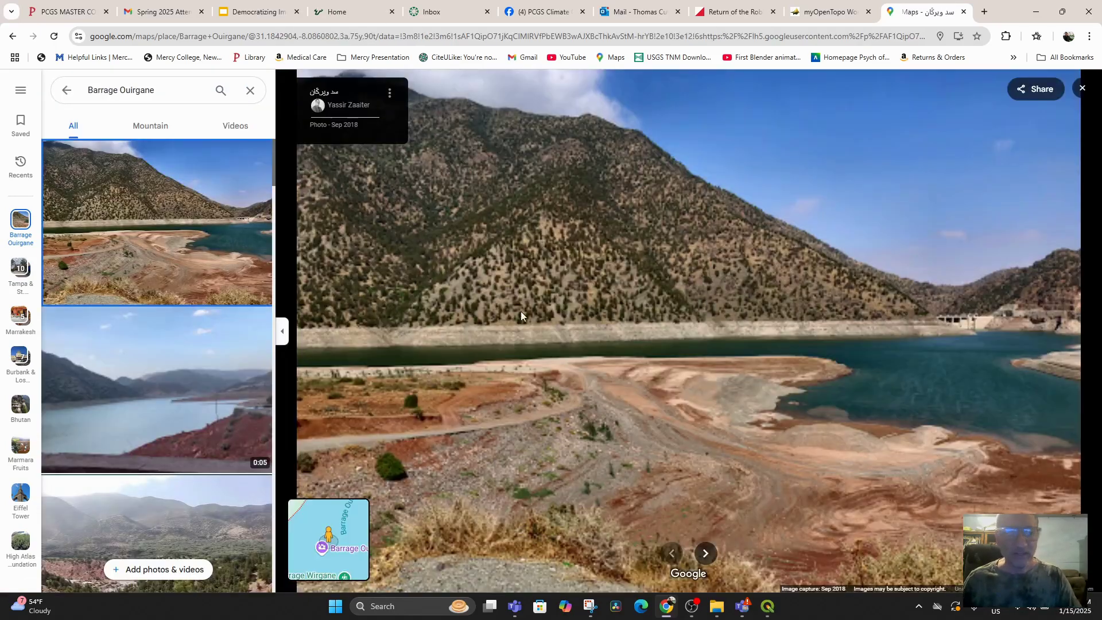
click(172, 405)
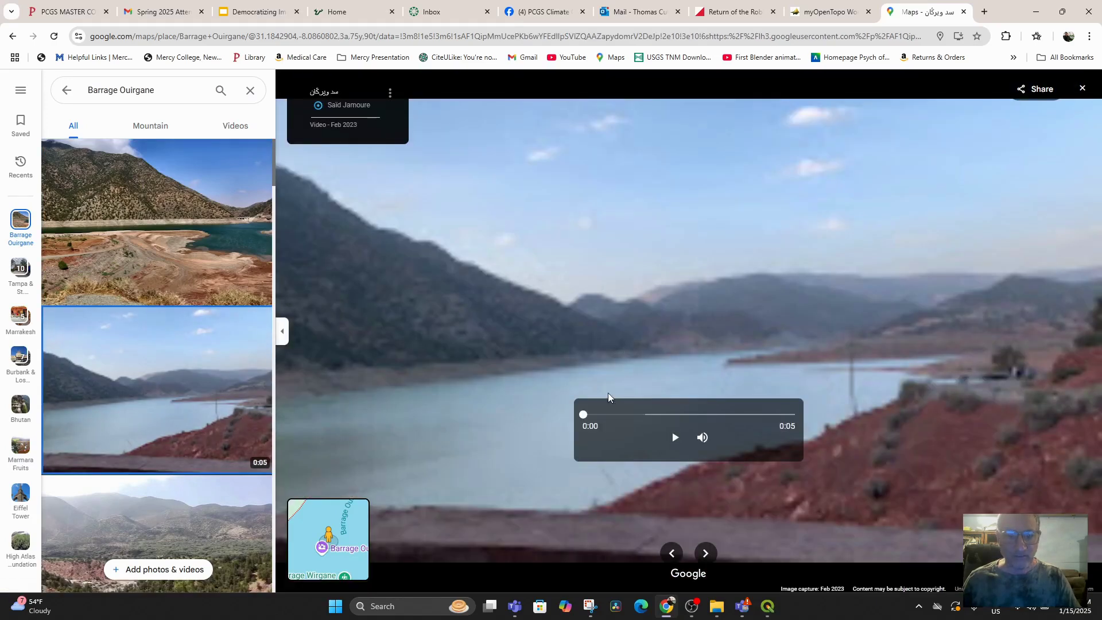
mouse_move(585, 417)
mouse_down()
mouse_move(731, 416)
mouse_move(595, 415)
mouse_up()
scroll(157, 484, down, 4)
scroll(157, 484, down, 4)
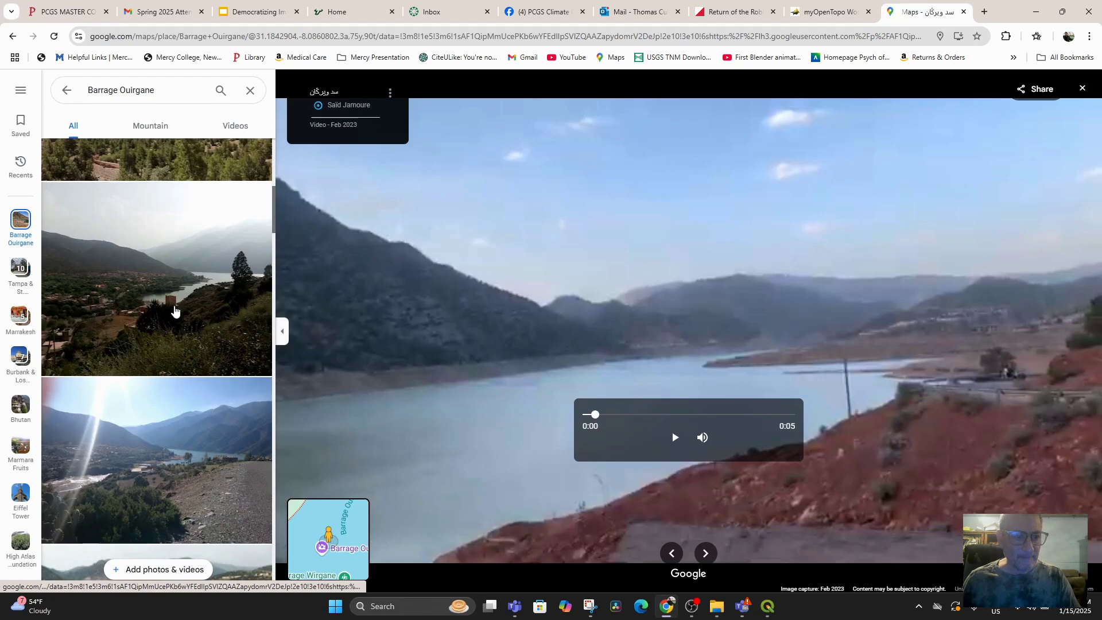
scroll(174, 310, down, 3)
click(175, 310)
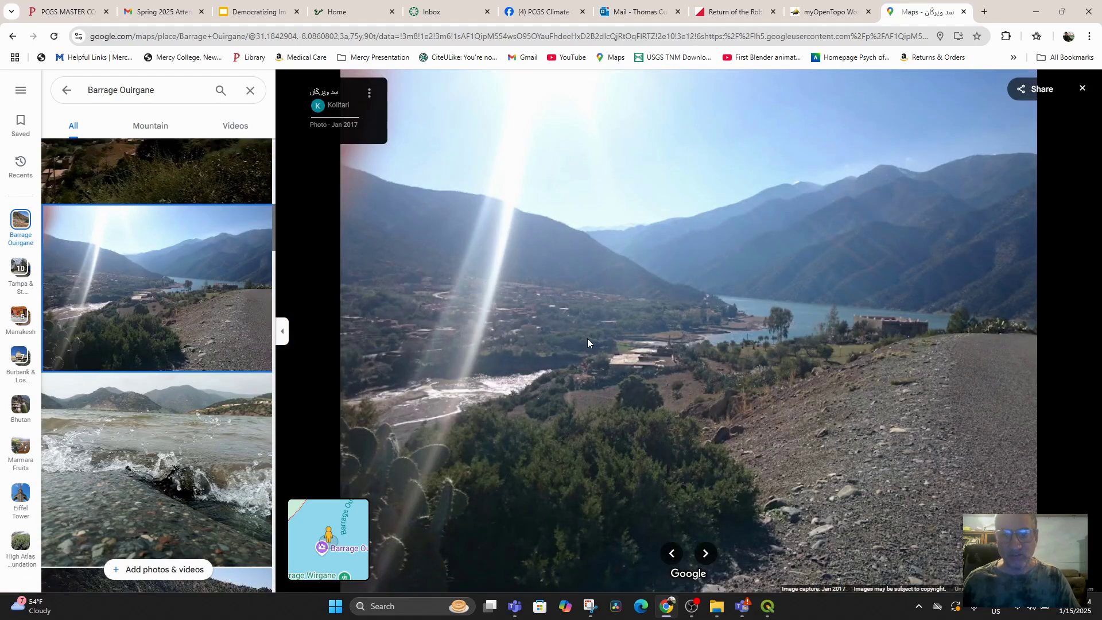
Capture the displayed lake valley photo as a rectangular screenshot with the Snipping Tool
click(590, 606)
click(71, 36)
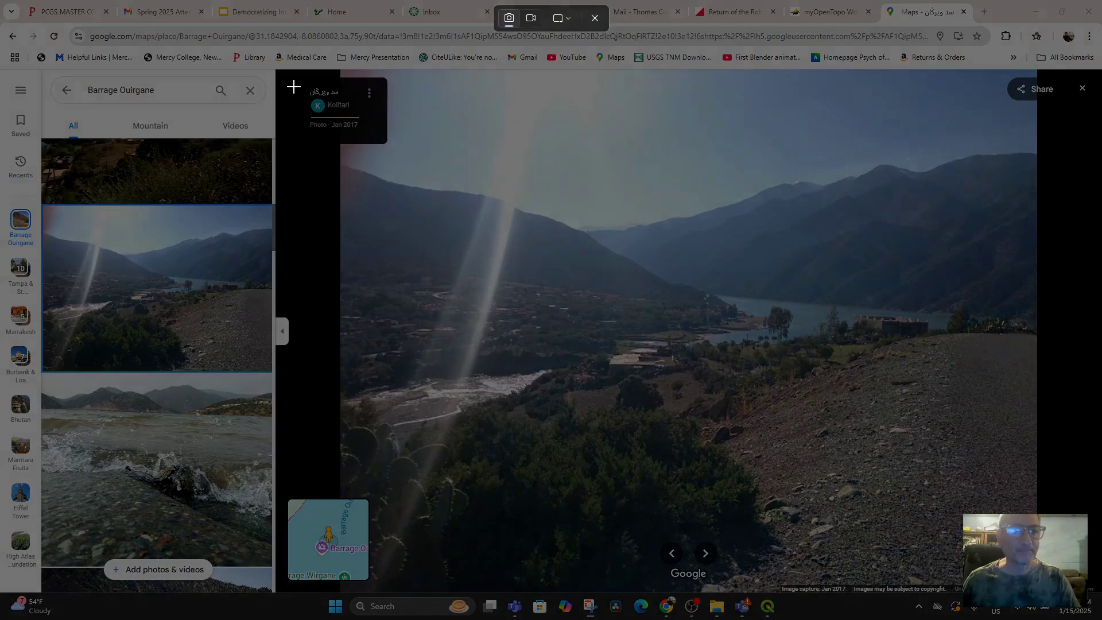
drag(291, 73, 1059, 574)
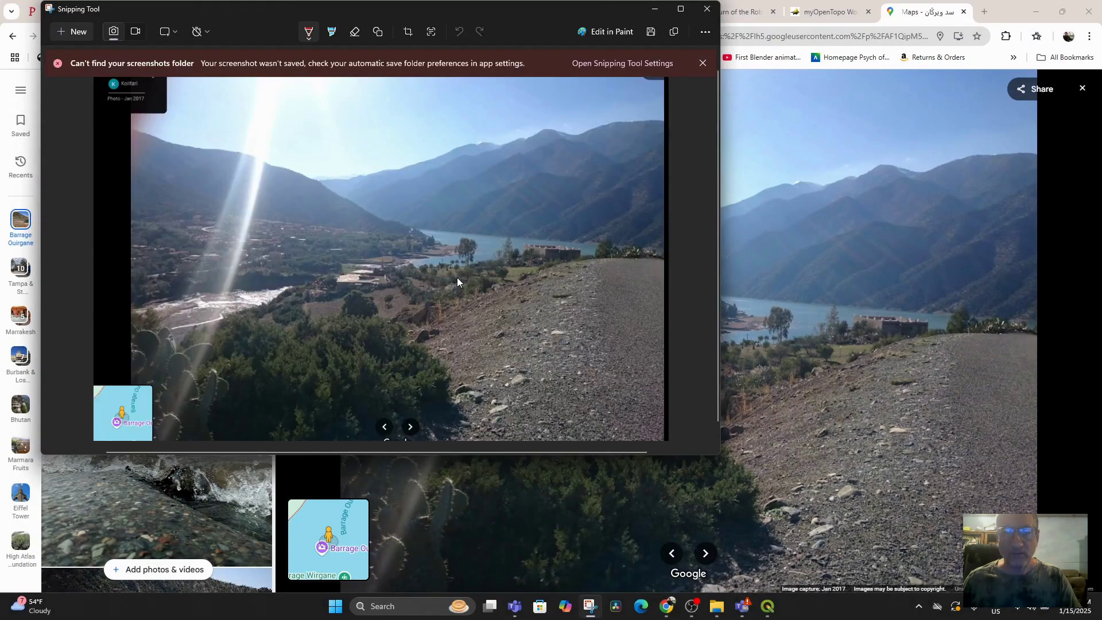
Save the captured lake photo as a PNG named "Bourrage Ourgane 1" in the GISPHOTOS folder on drive D
right_click(457, 278)
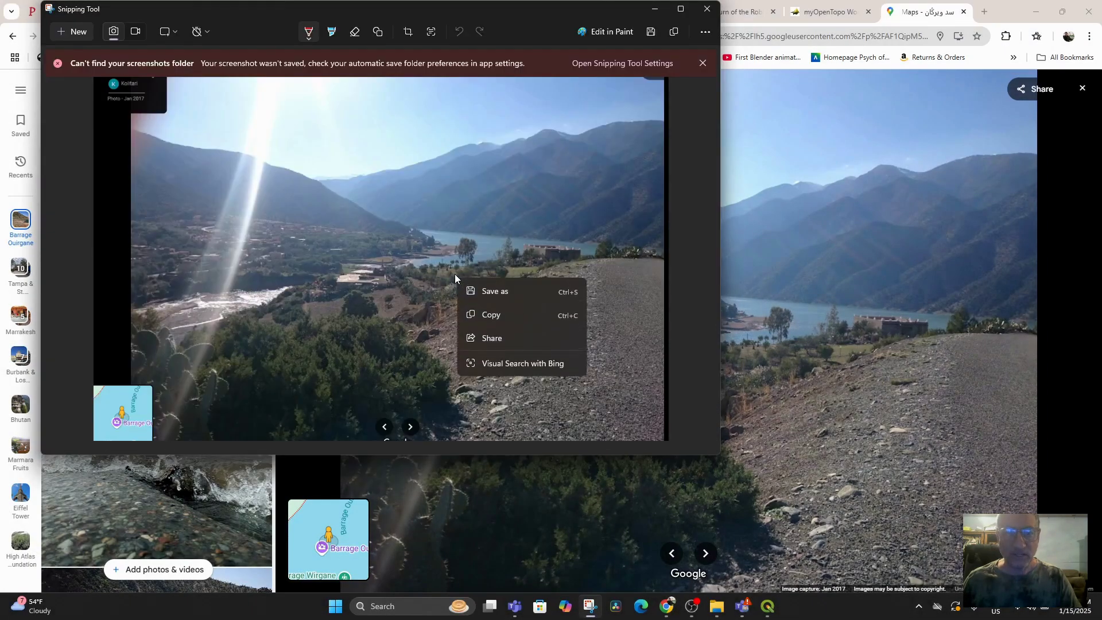
click(485, 292)
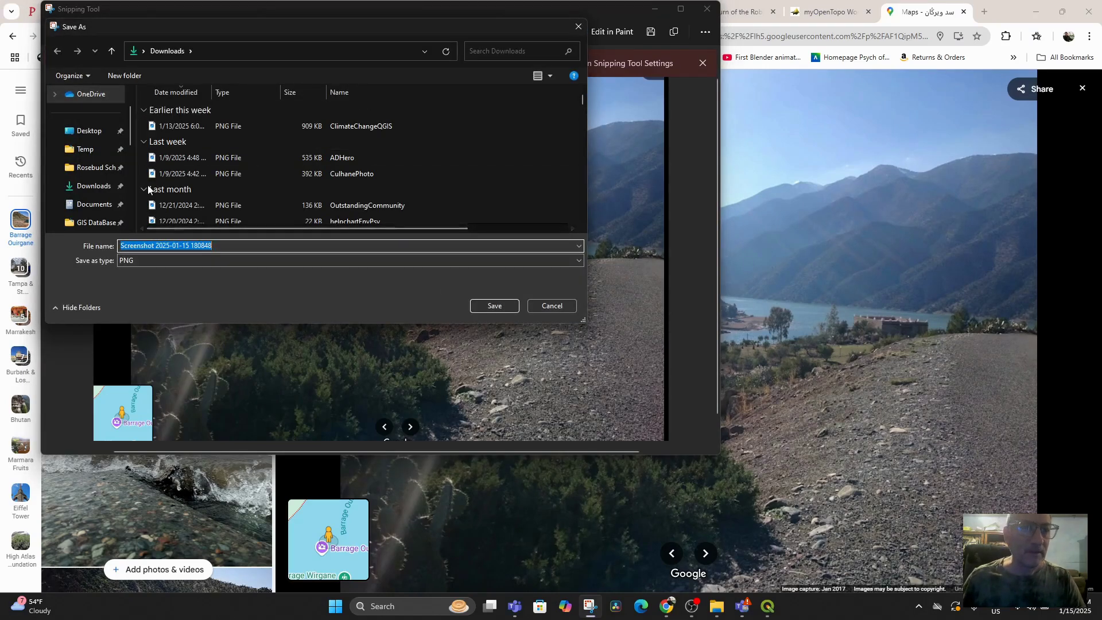
scroll(89, 201, down, 3)
scroll(90, 224, down, 2)
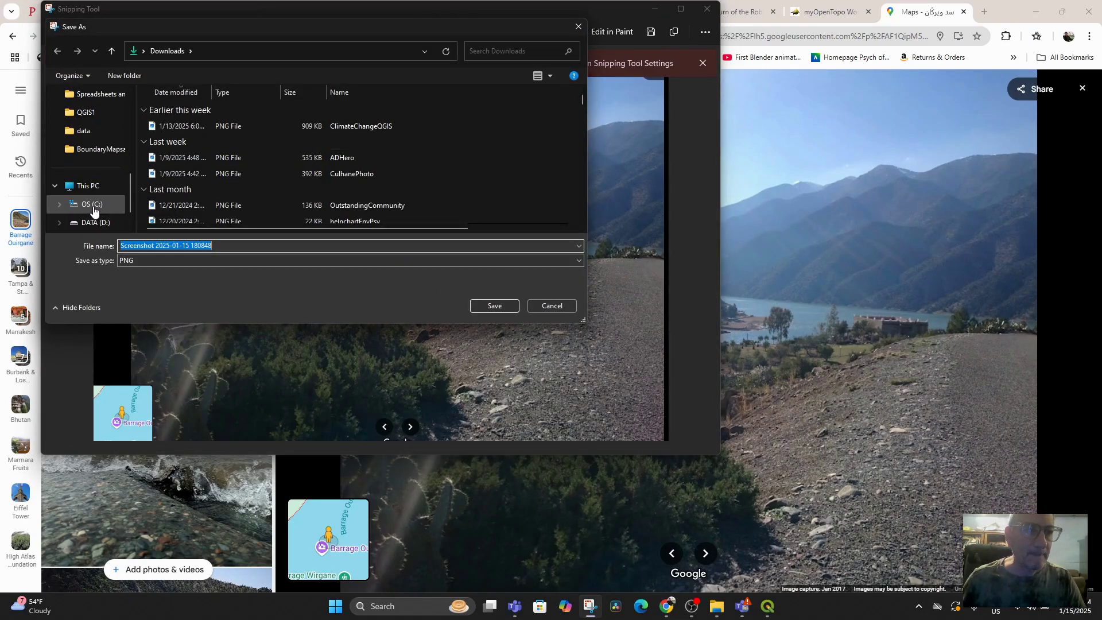
click(79, 117)
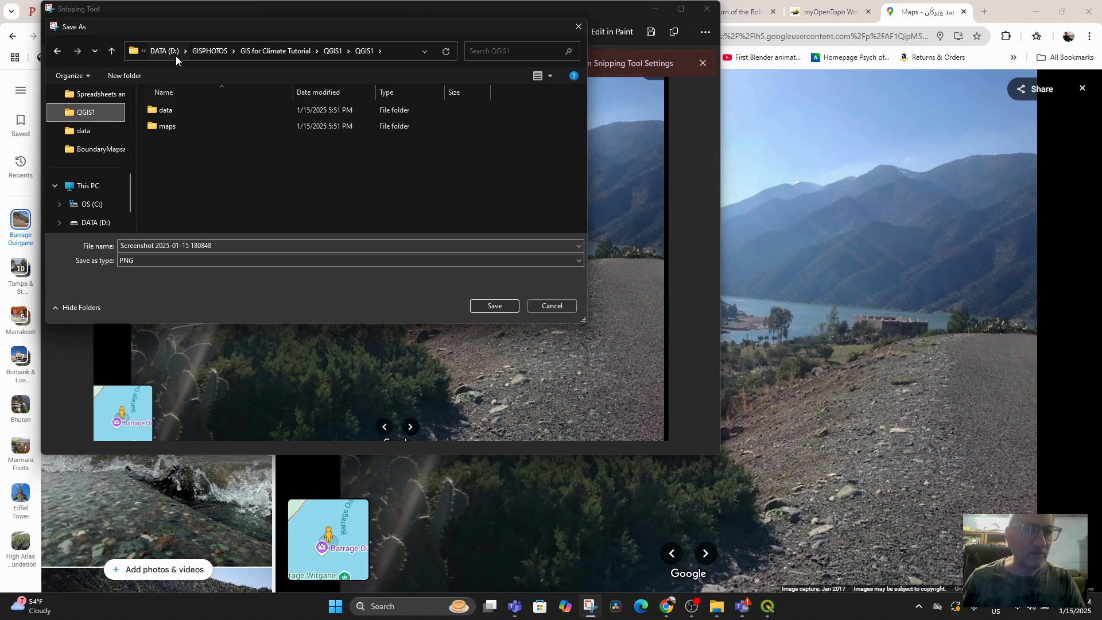
click(202, 51)
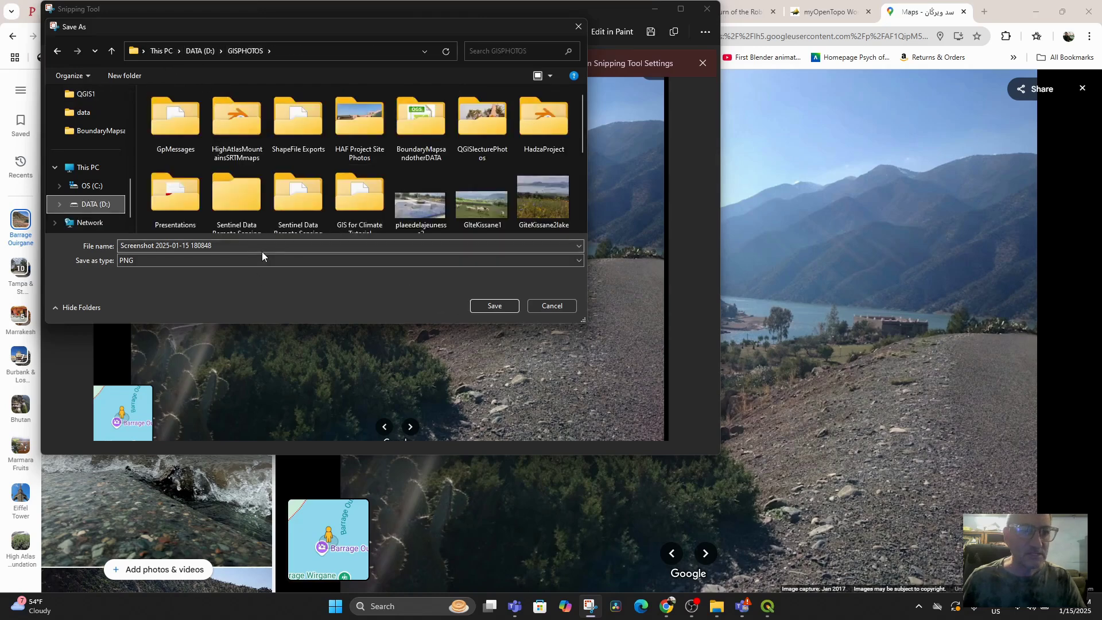
click(161, 246)
text(Bourrage Ourgane)
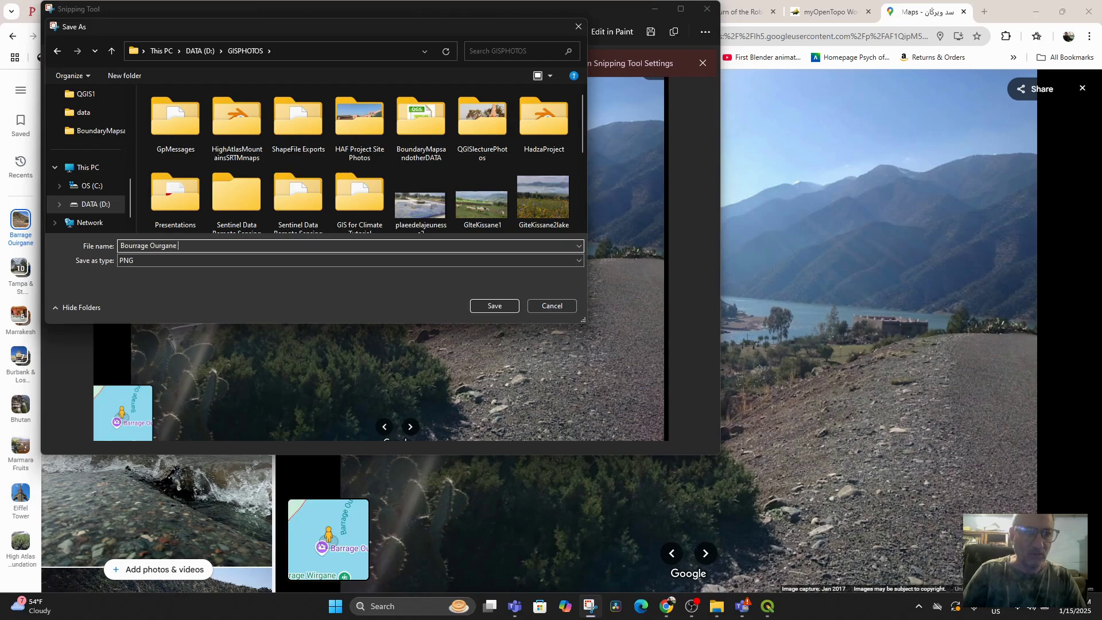
key(Return)
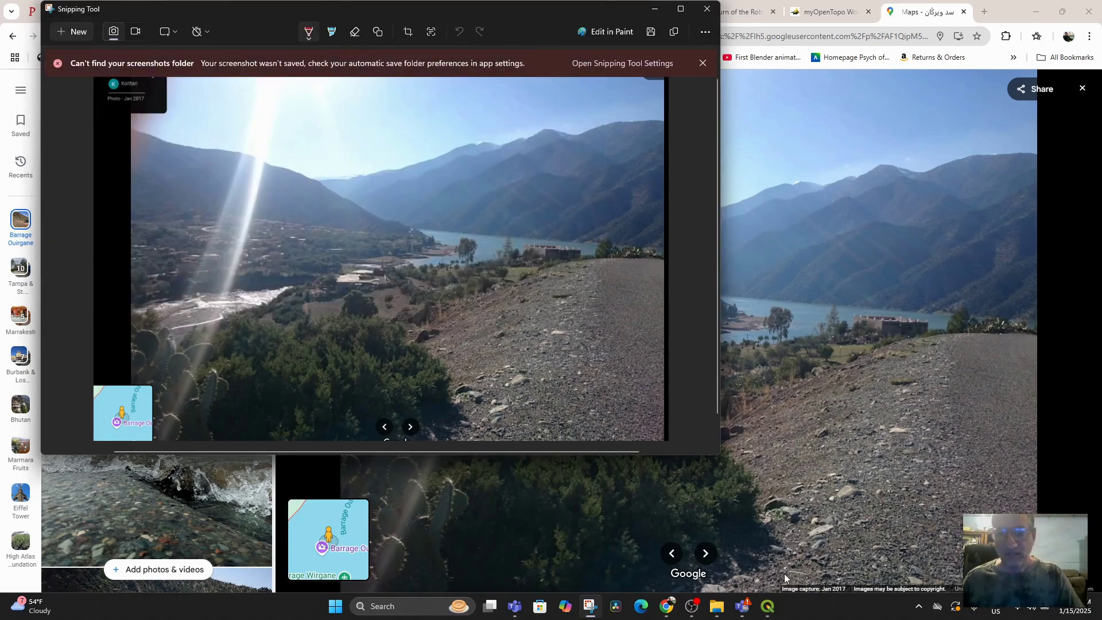
Switch to the Qgis2threejs Exporter and insert "Bourrage Ourgane 1.png" below the Lake closeup keyframe's narrative text, accepting the keyframe settings
click(769, 607)
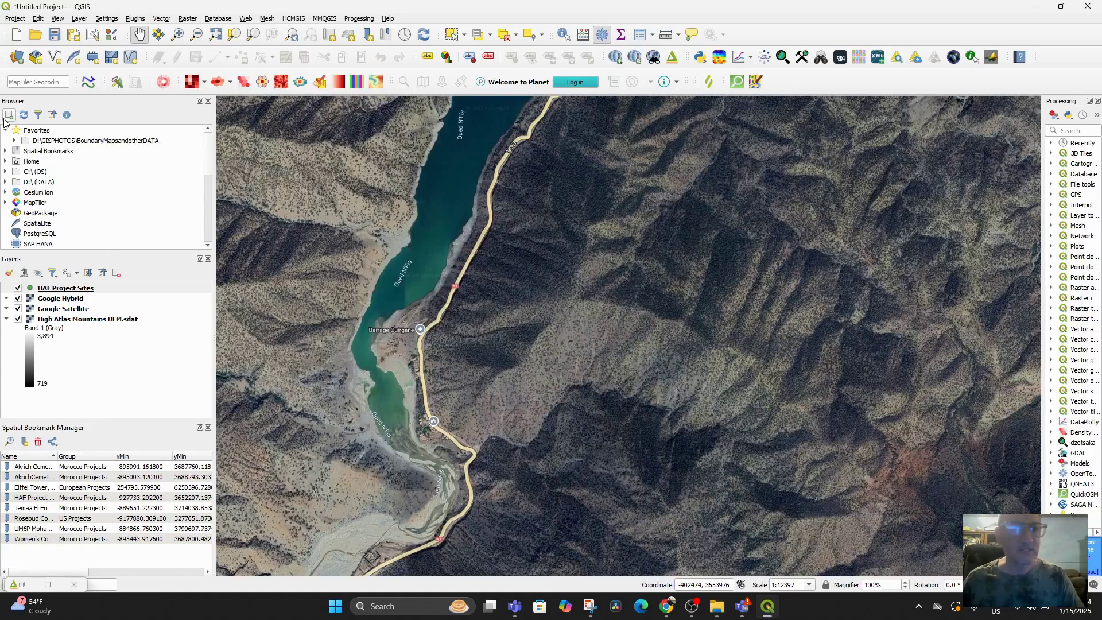
click(768, 607)
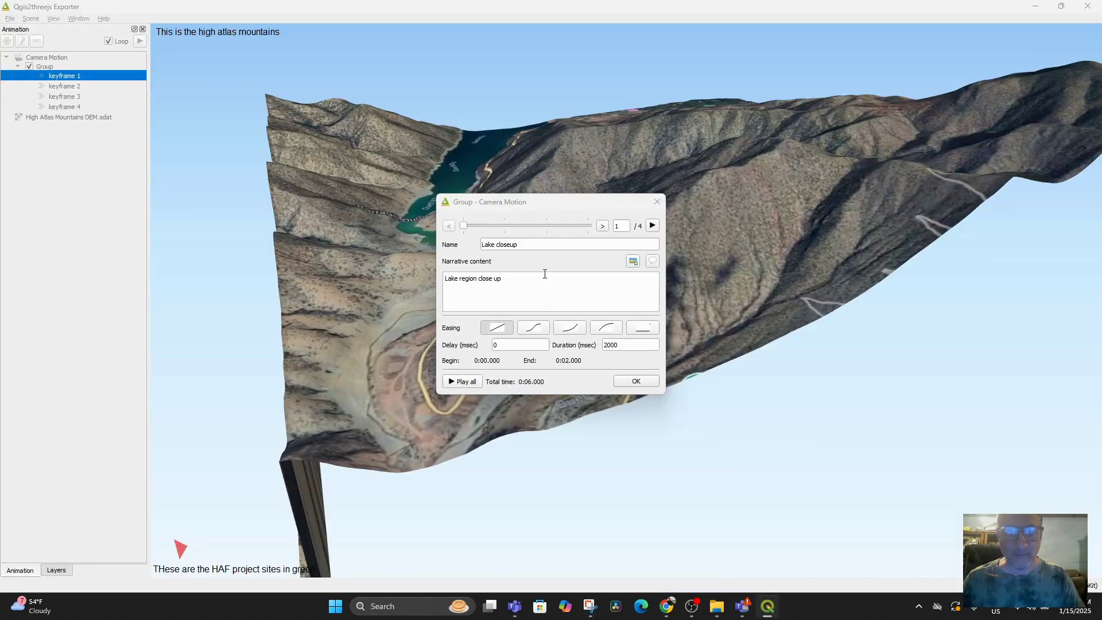
click(634, 263)
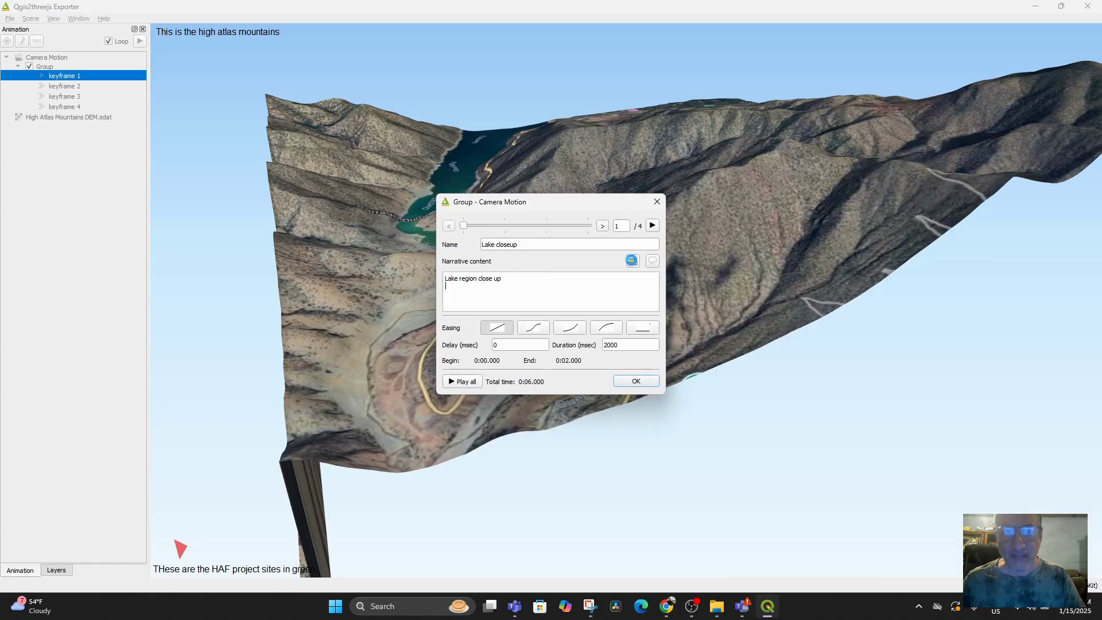
drag(524, 330, 493, 413)
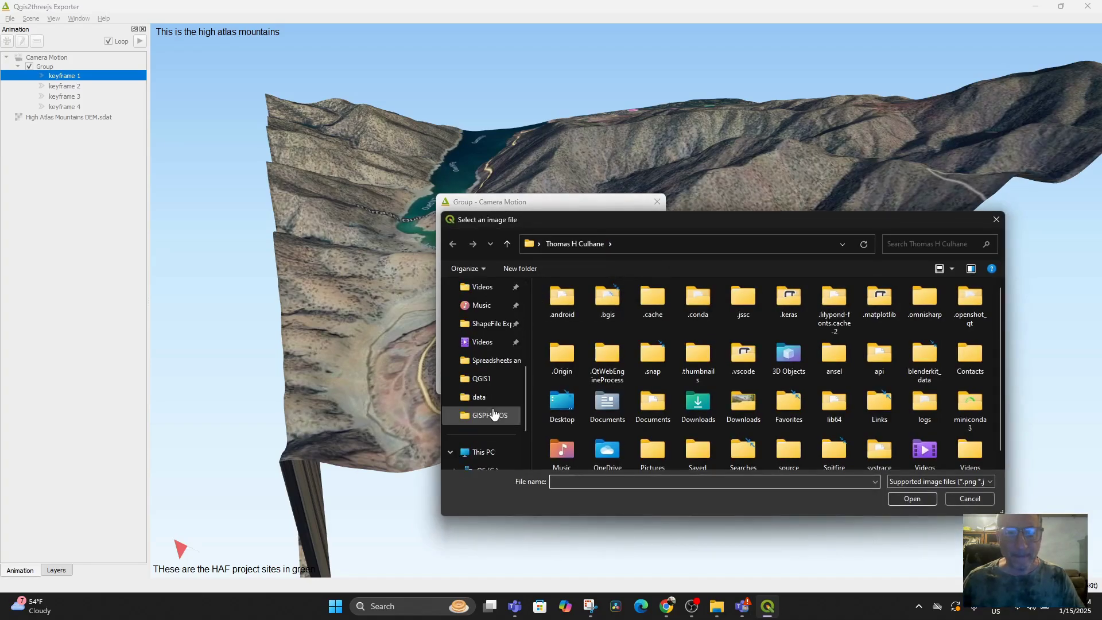
click(489, 413)
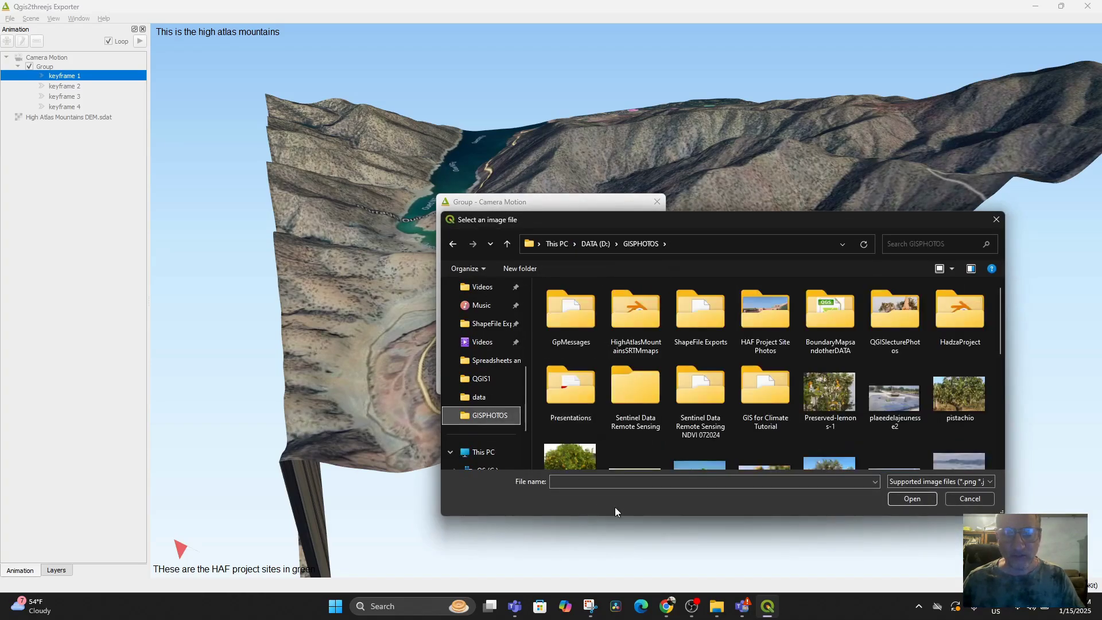
click(617, 482)
text(bour)
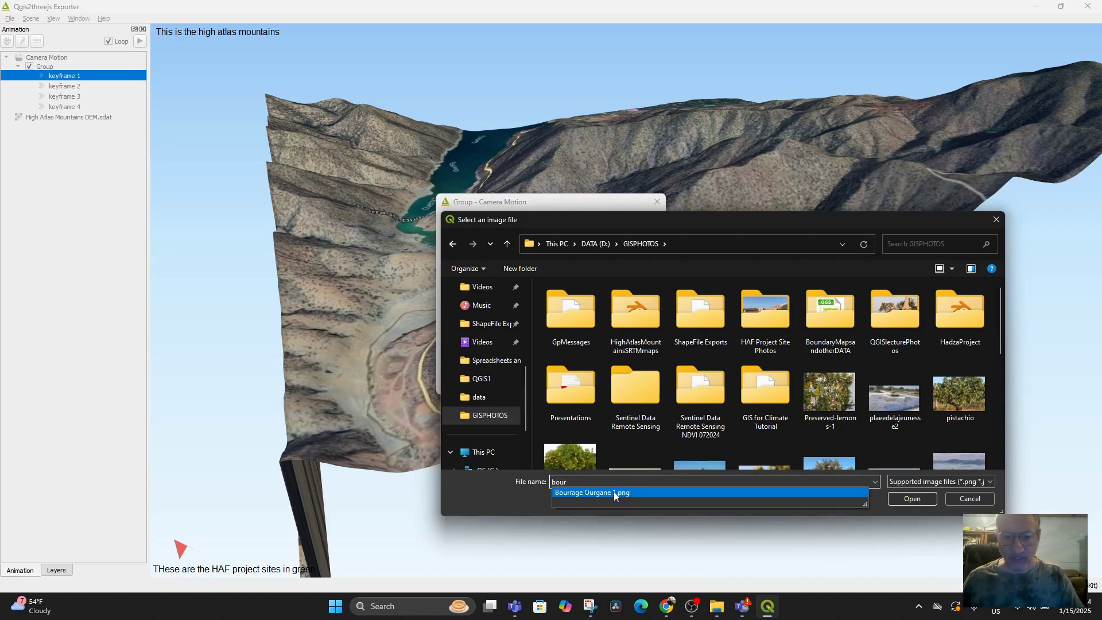
click(615, 492)
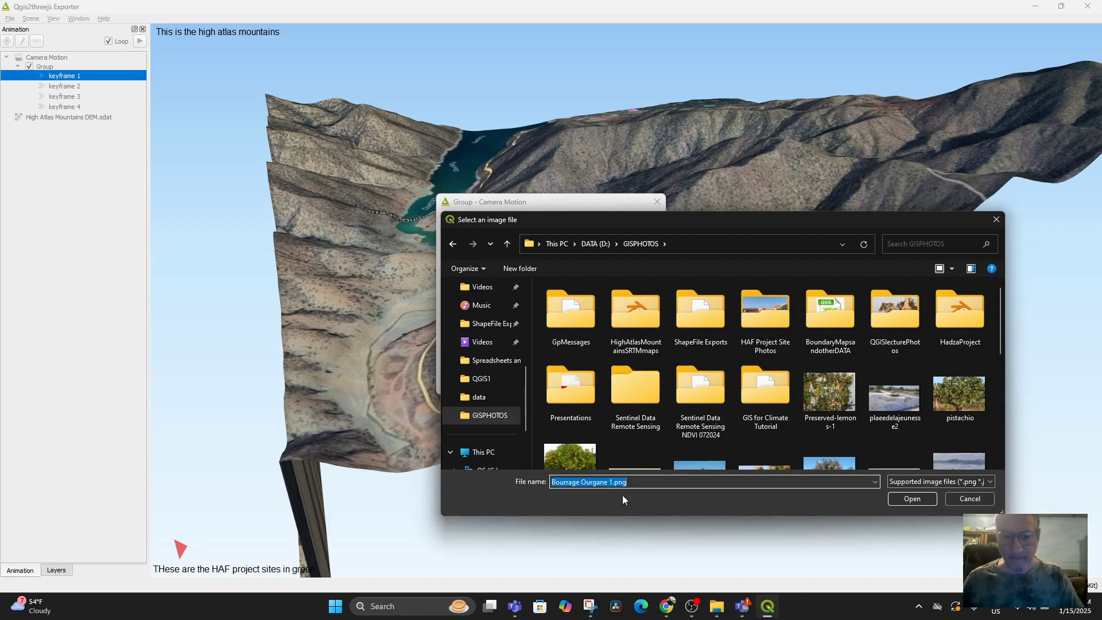
click(902, 498)
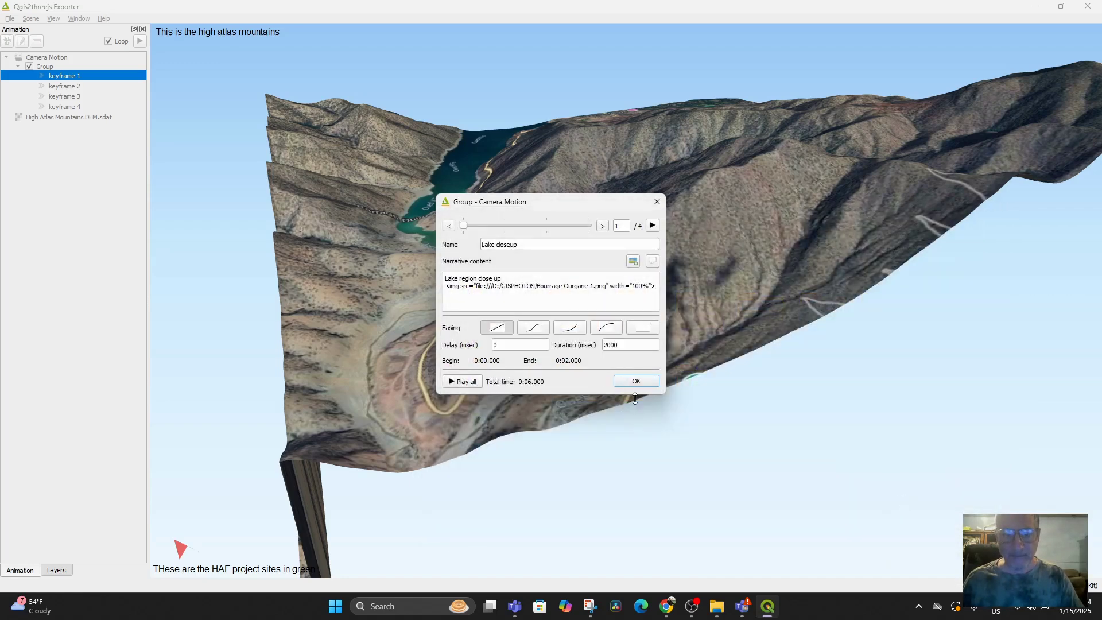
click(637, 382)
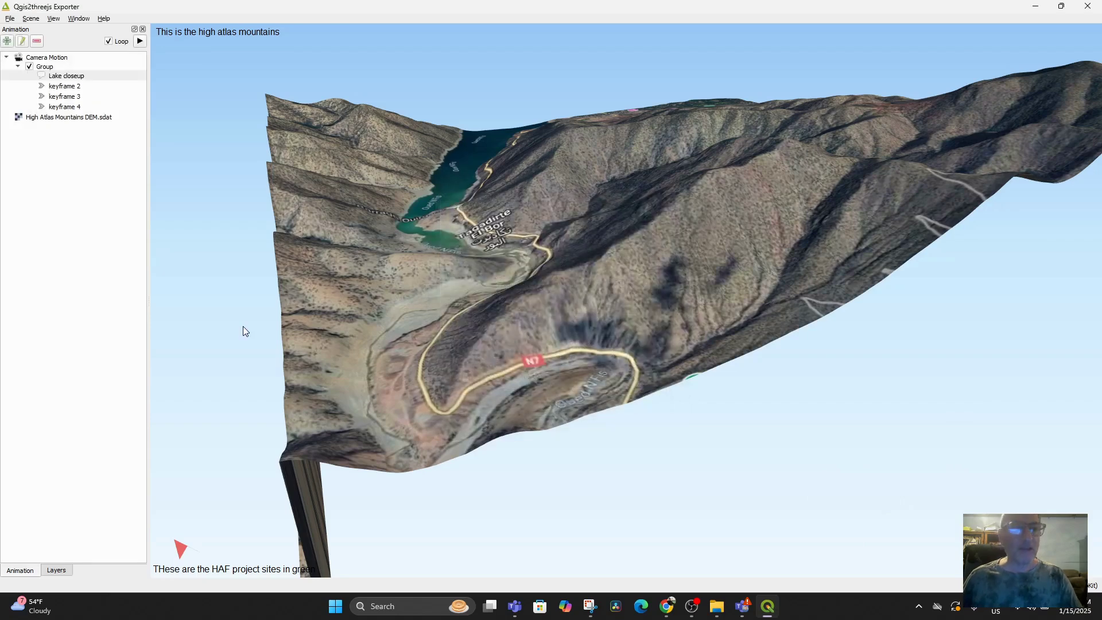
Play the camera animation from the Lake closeup keyframe to check its narrative photo, and stop the playback
click(56, 106)
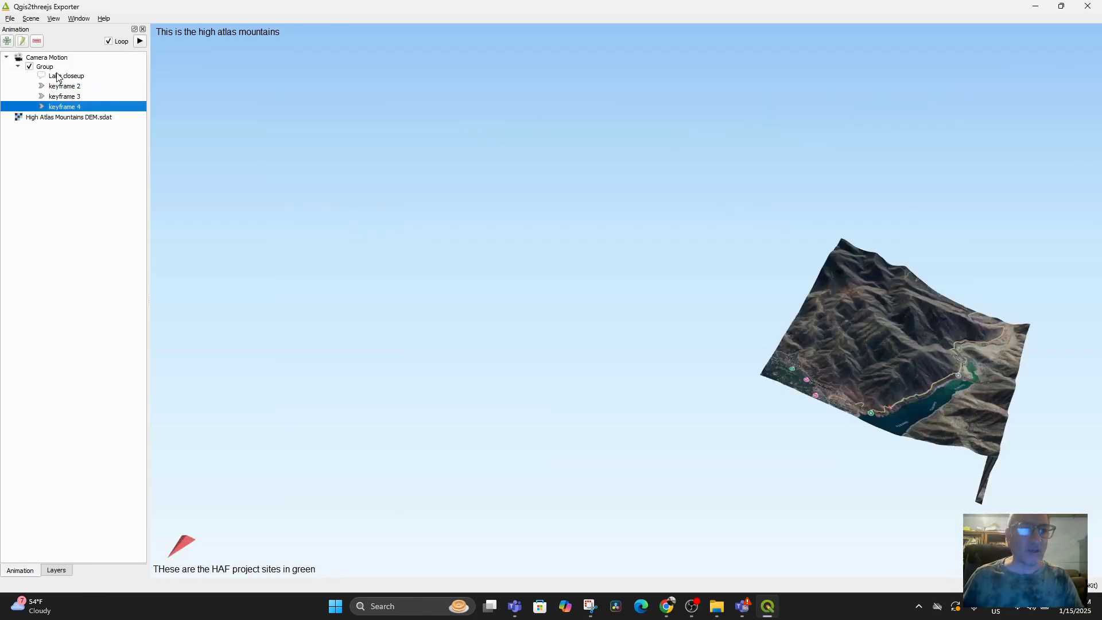
click(58, 77)
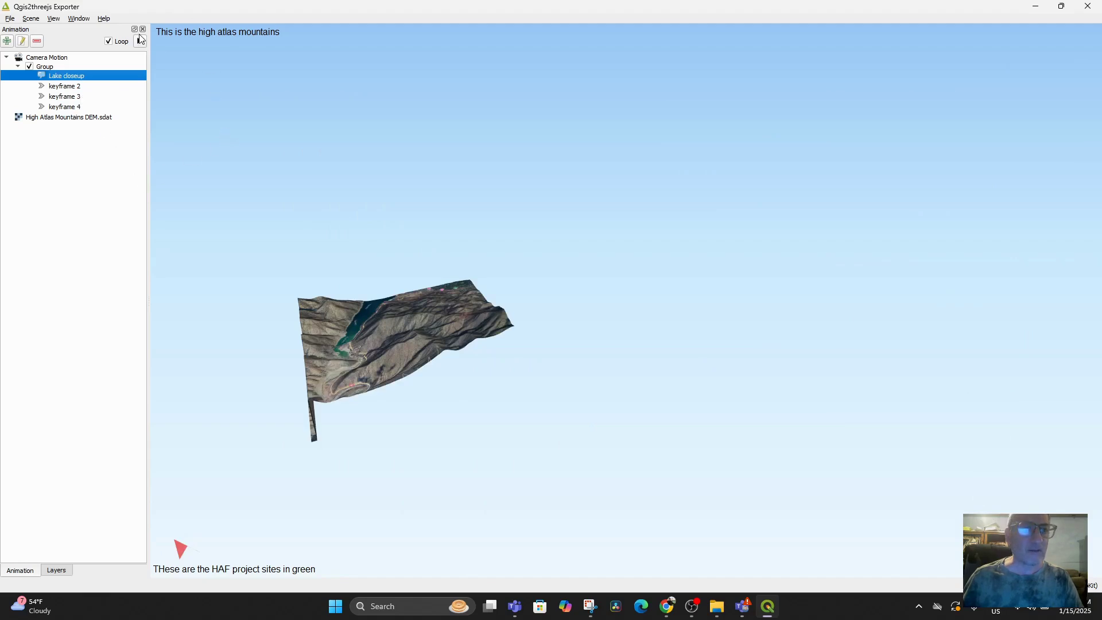
click(140, 41)
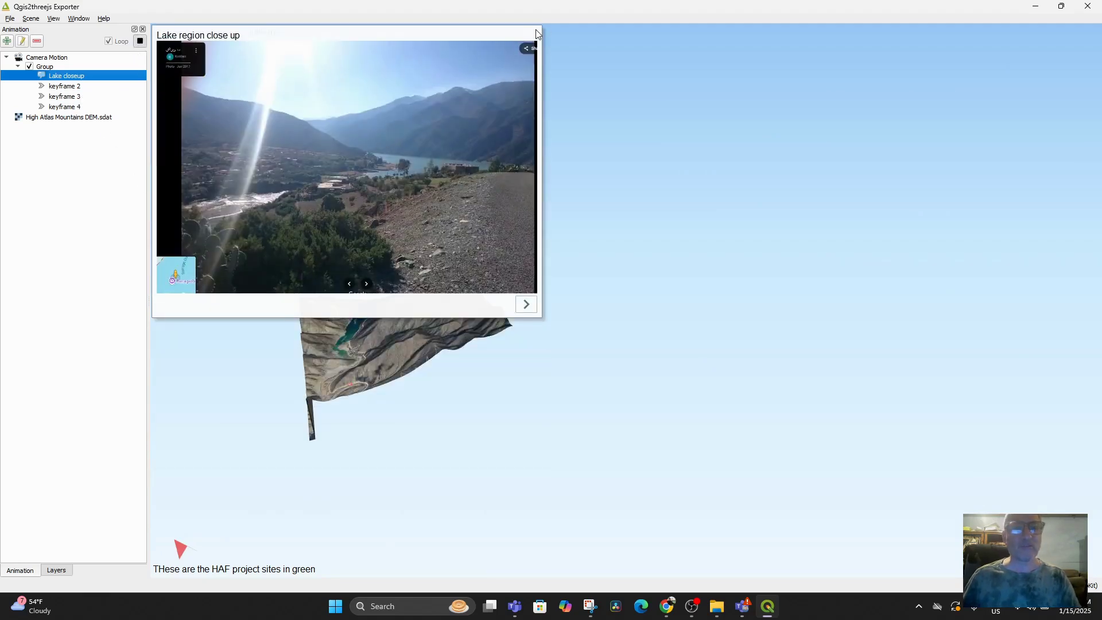
drag(263, 46, 485, 72)
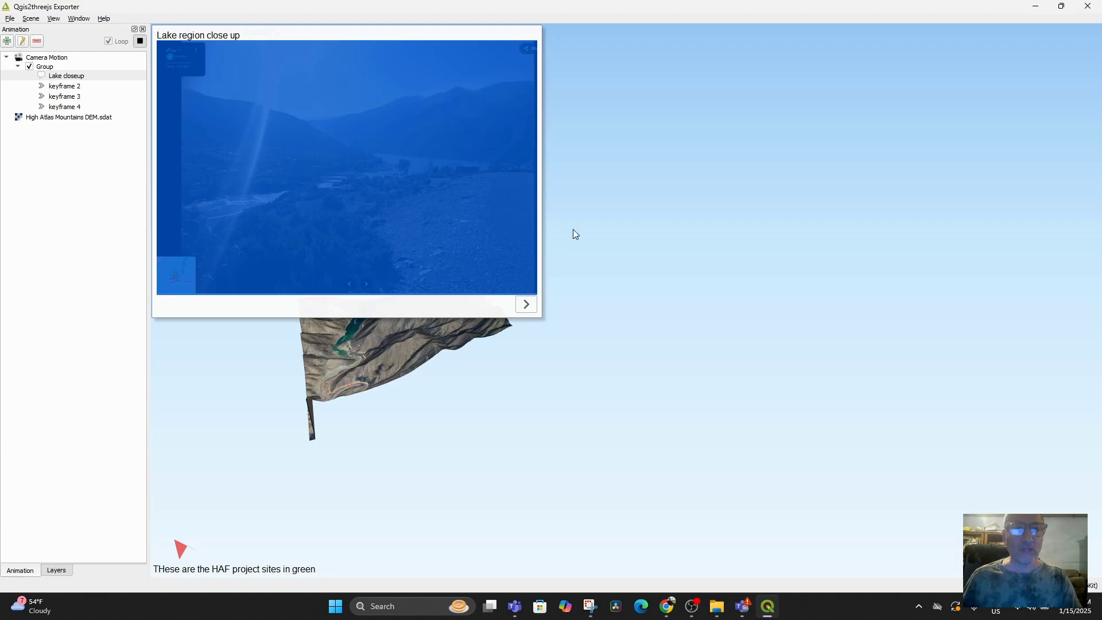
click(526, 304)
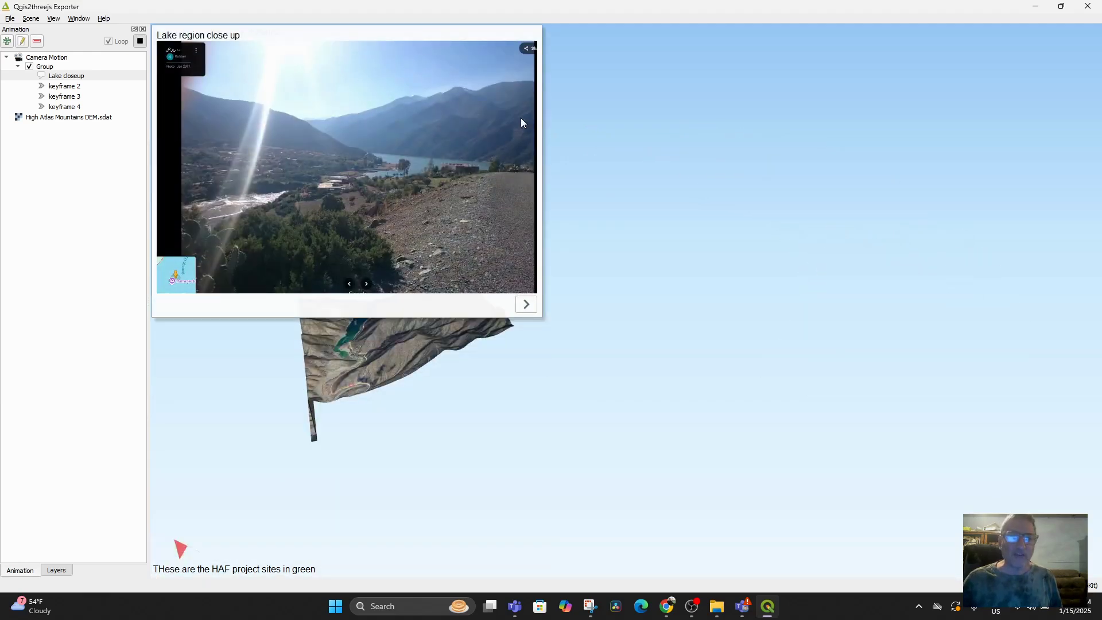
click(140, 42)
Add a camera keyframe after keyframe 2 with a closer view along the road and valley towards the lake
click(52, 86)
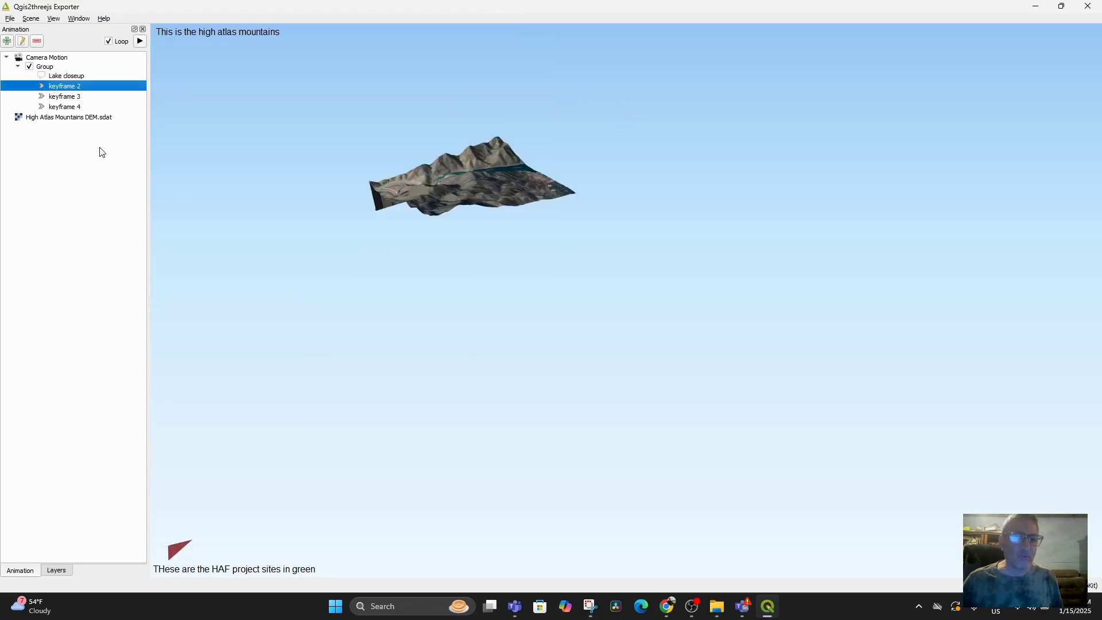
middle_drag(562, 245, 407, 131)
drag(408, 143, 321, 204)
right_drag(322, 204, 408, 377)
drag(409, 377, 429, 274)
scroll(436, 277, up, 5)
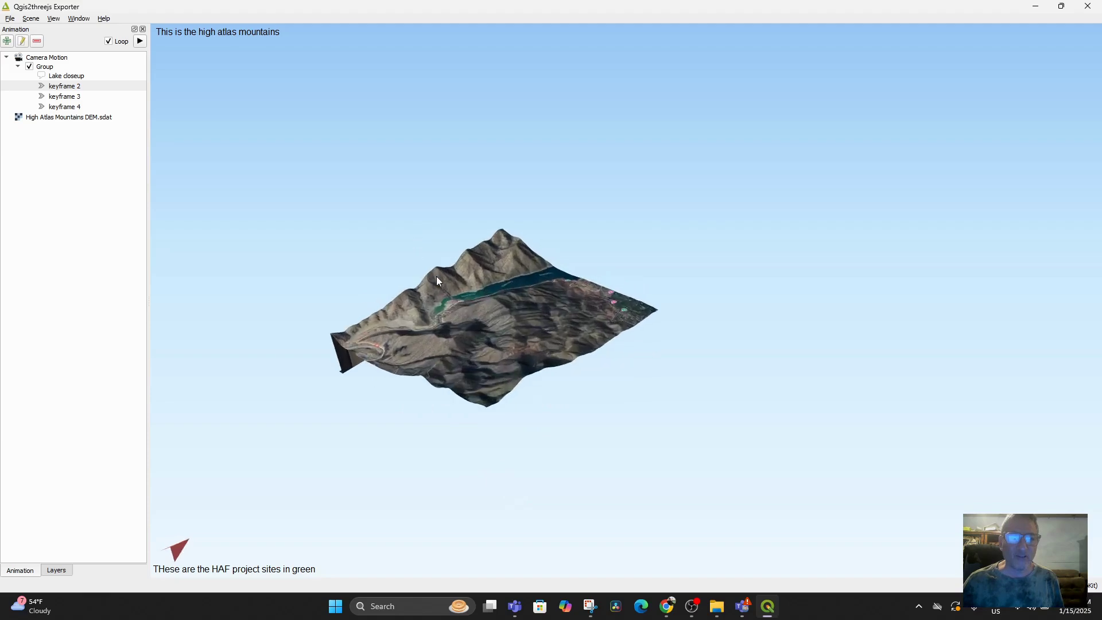
scroll(565, 312, up, 5)
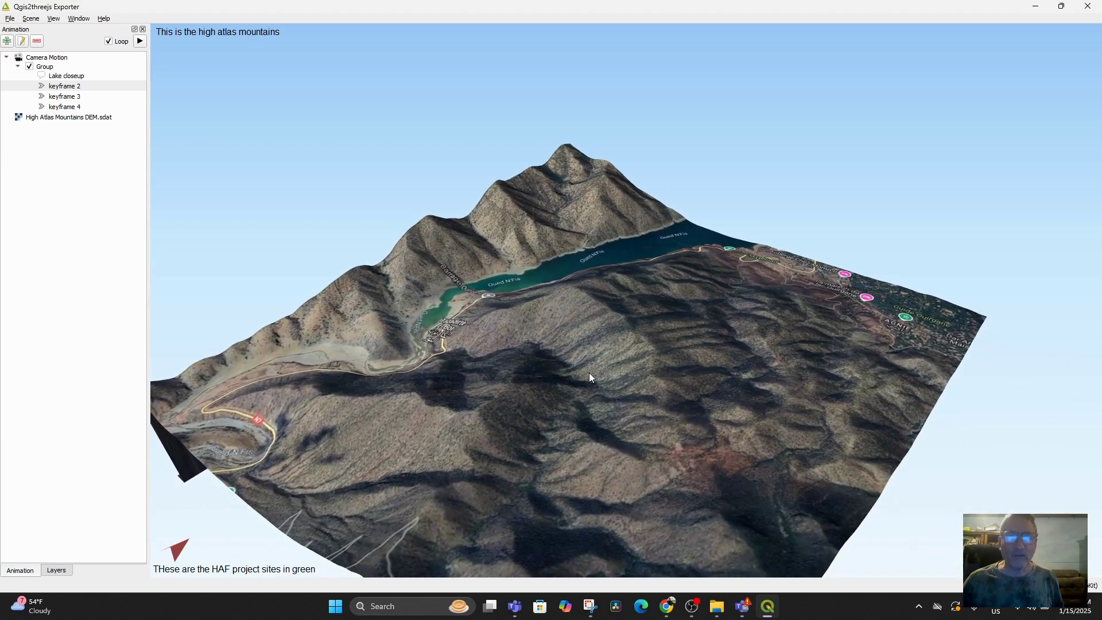
drag(591, 378, 647, 371)
scroll(644, 374, up, 3)
right_drag(556, 370, 567, 300)
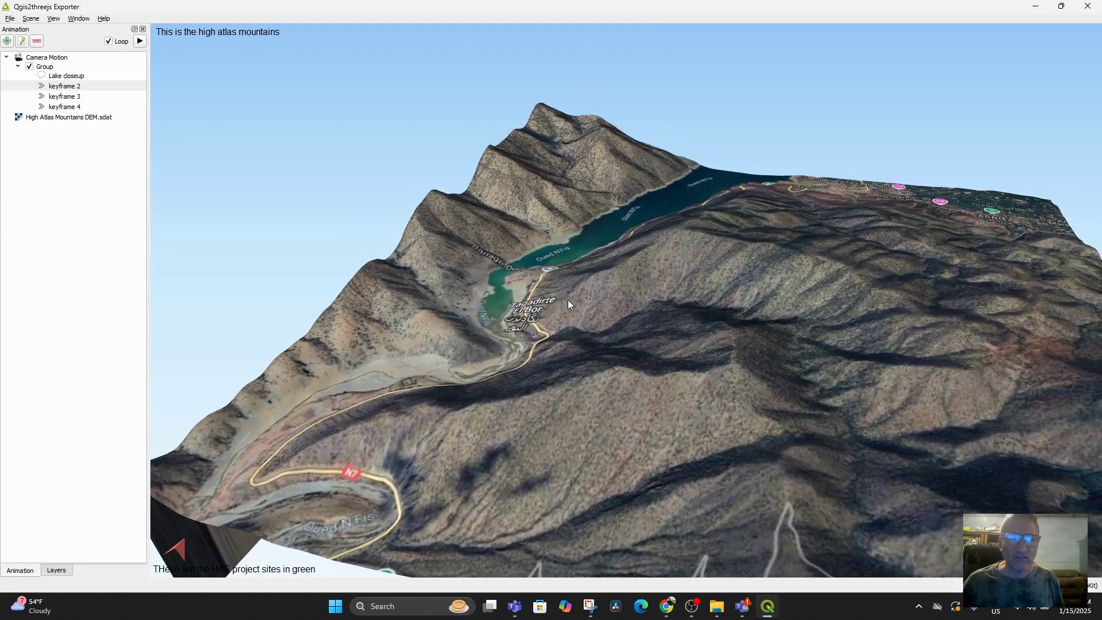
double_click(65, 86)
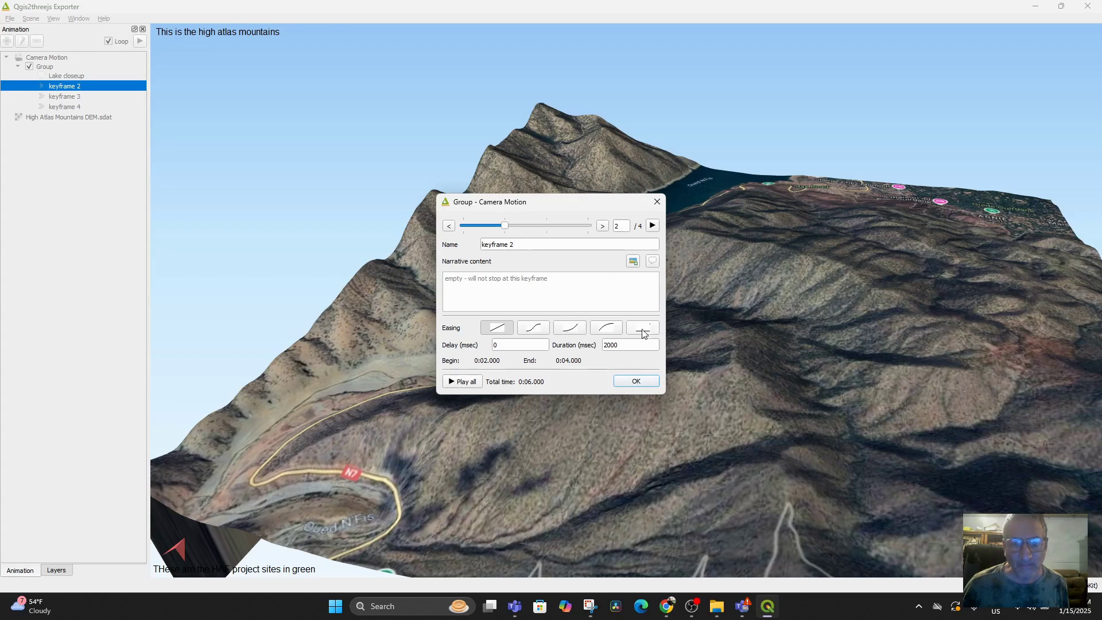
click(657, 201)
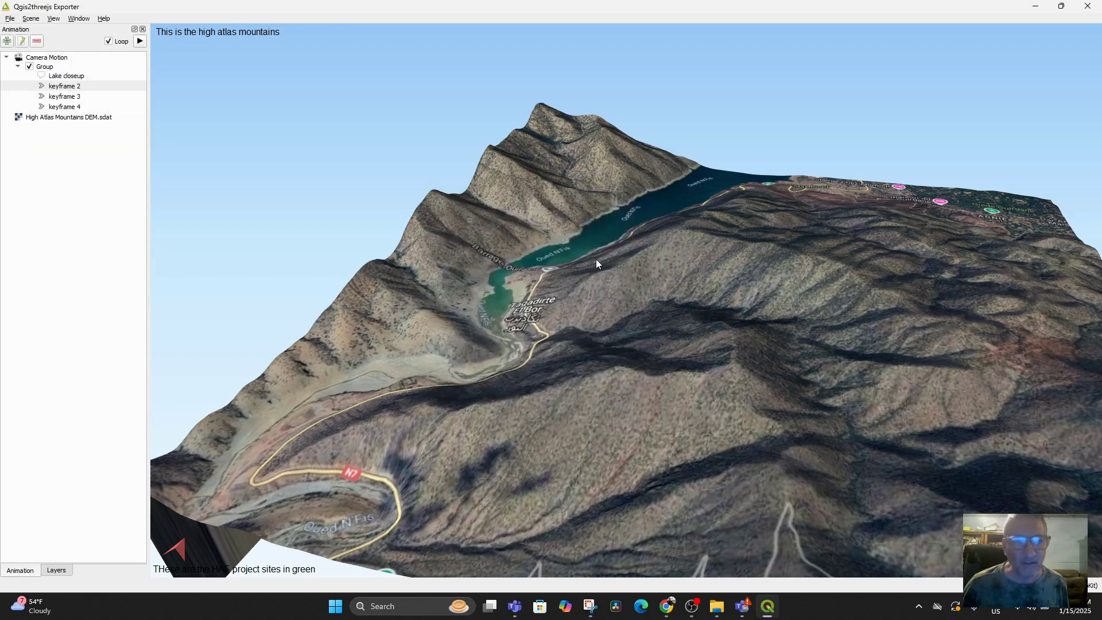
click(7, 41)
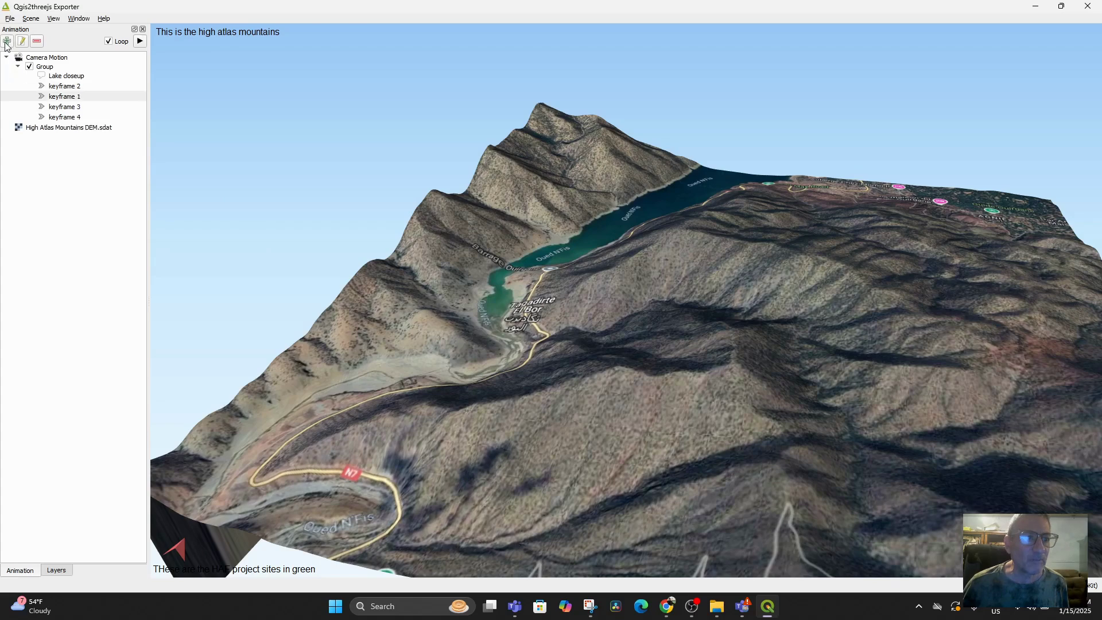
Compare the camera views of keyframe 2 and the newly added keyframe, and open the new keyframe's settings
click(67, 100)
key(Up)
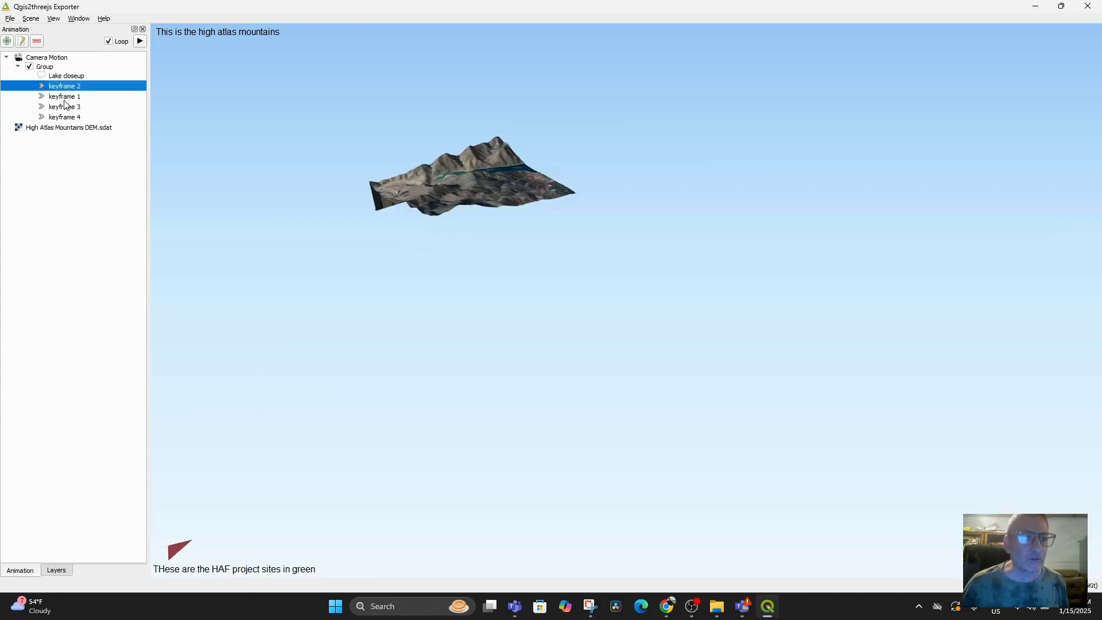
key(Down)
key(Up)
key(Down)
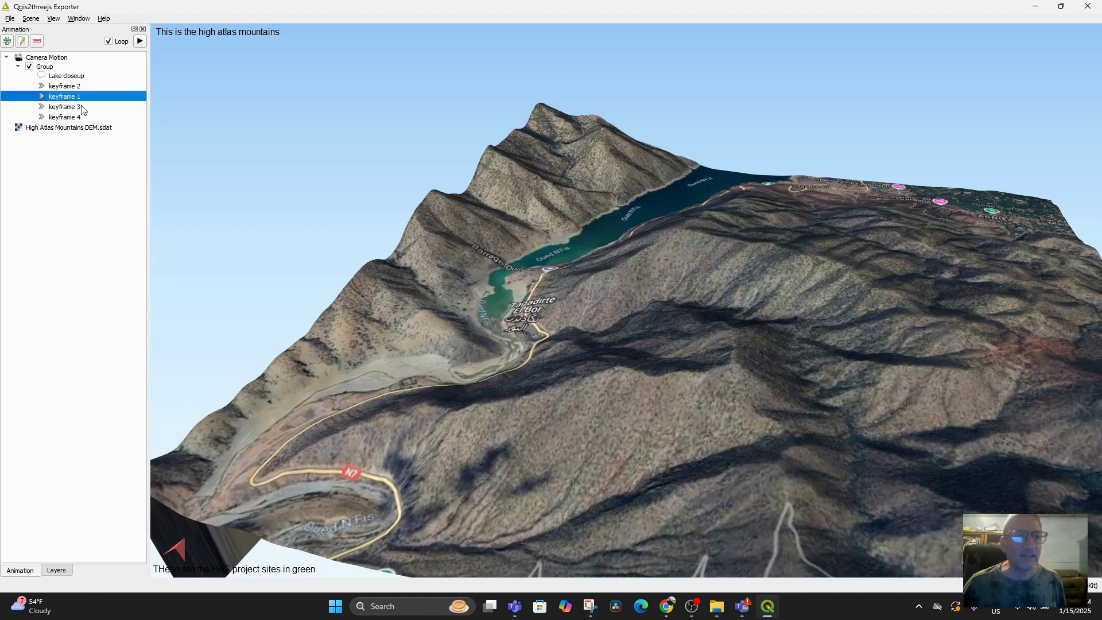
double_click(71, 97)
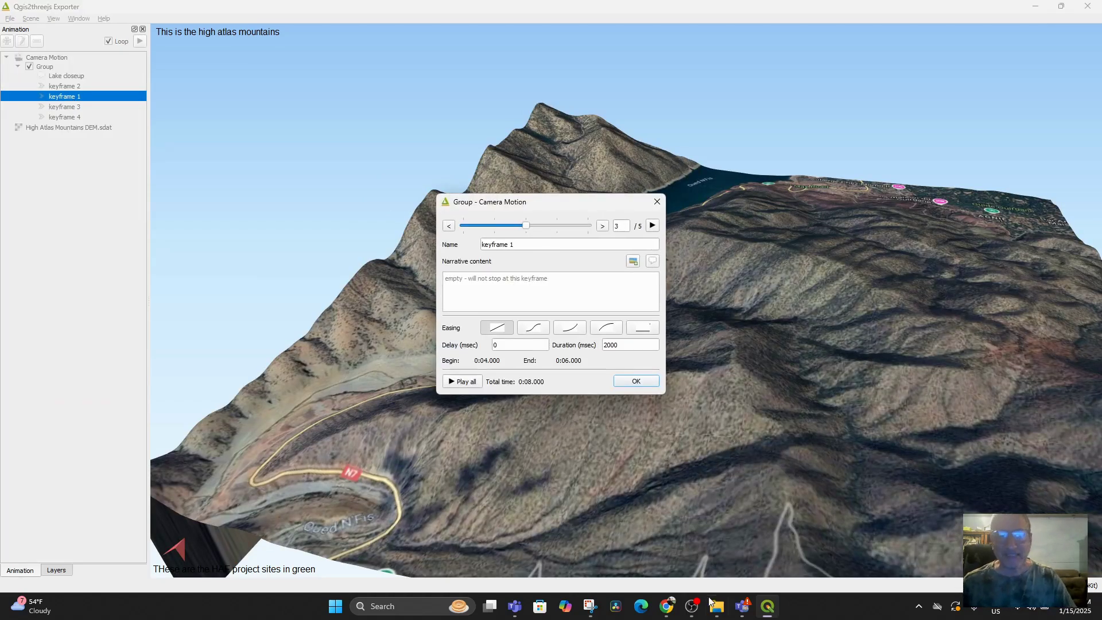
Switch to Google Maps in Chrome and open the Barrage Ouirgane photo showing the dam wall above the lake
mouse_move(766, 613)
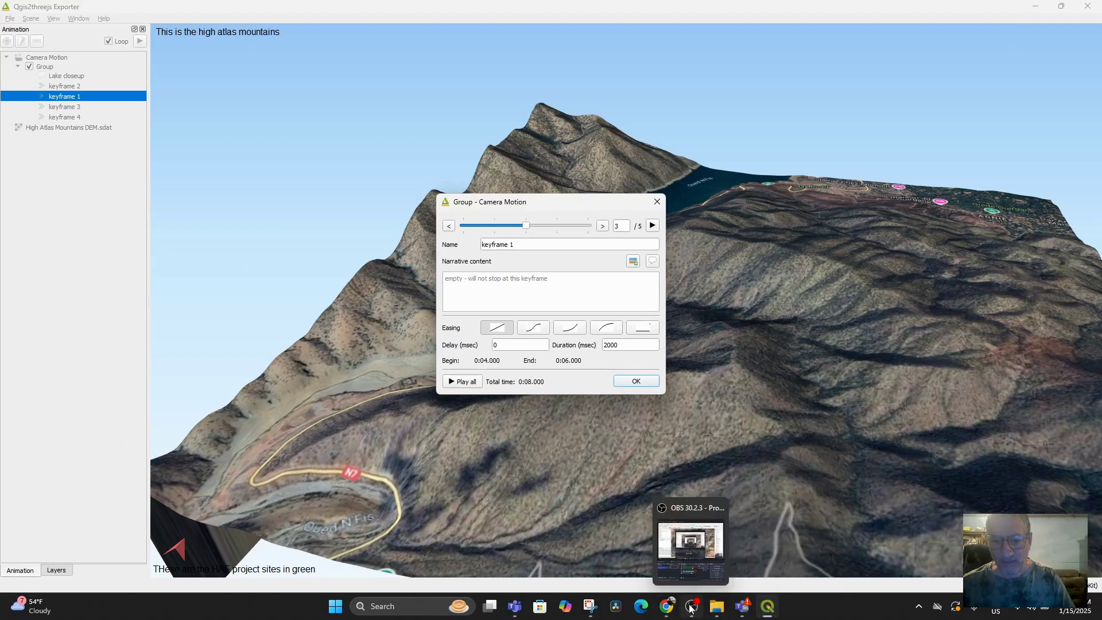
click(668, 610)
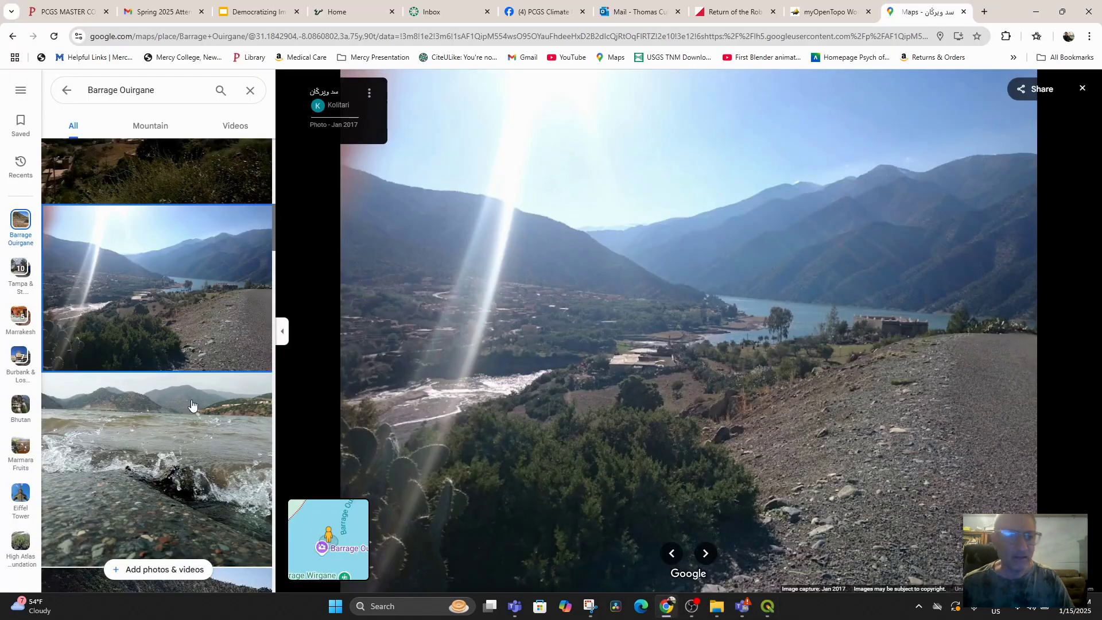
scroll(192, 406, down, 3)
scroll(192, 405, down, 12)
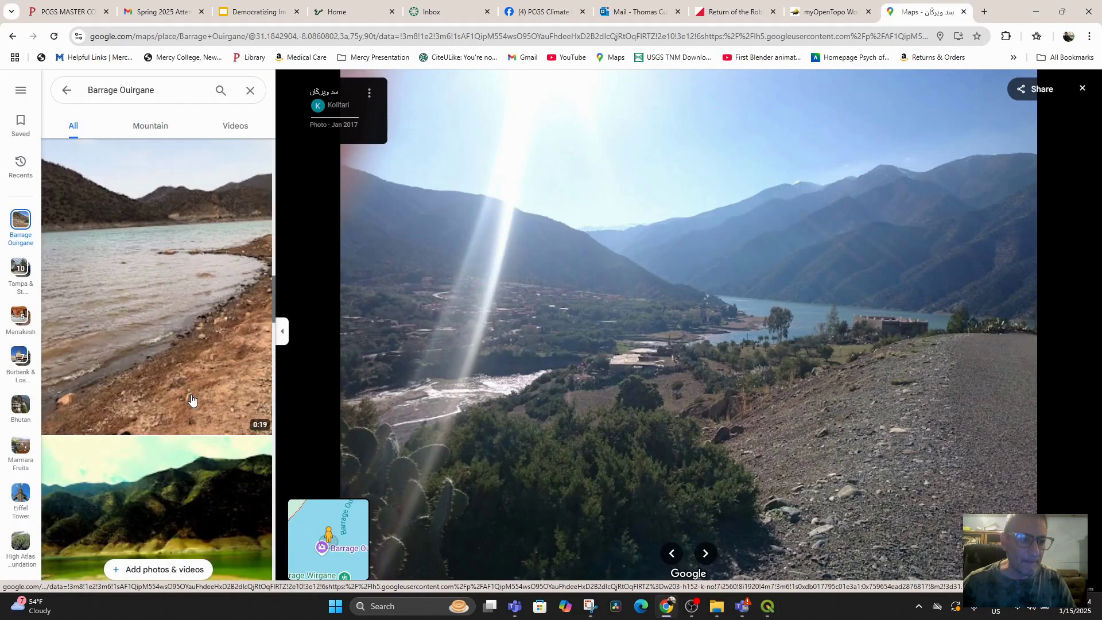
scroll(193, 396, down, 12)
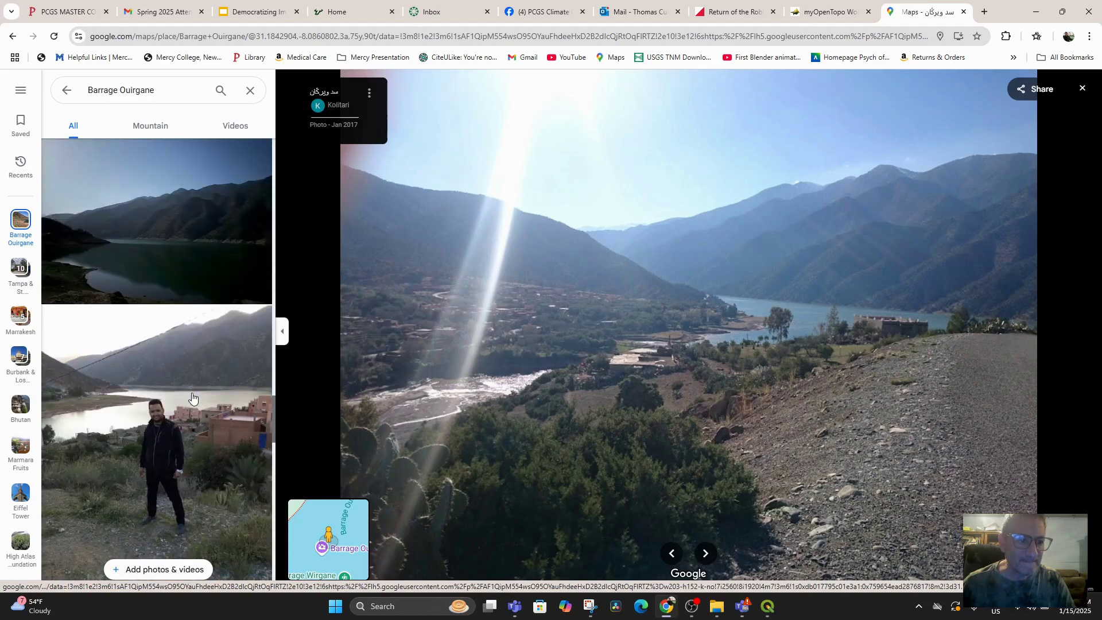
scroll(192, 396, down, 6)
scroll(193, 393, down, 10)
scroll(193, 394, down, 10)
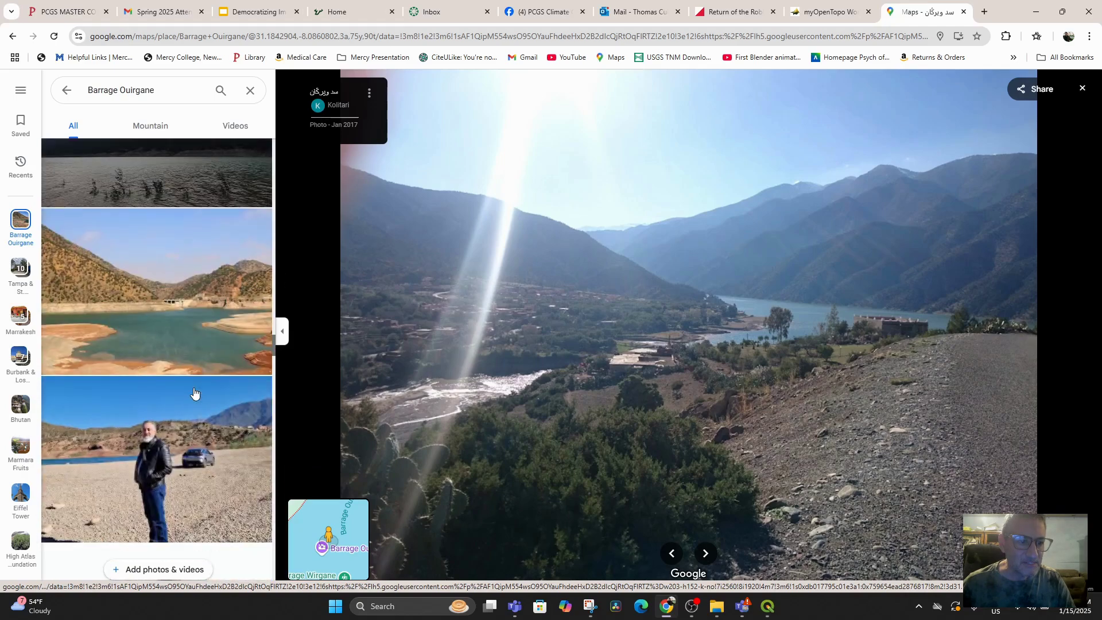
scroll(194, 393, up, 3)
scroll(193, 393, down, 10)
scroll(193, 393, down, 10)
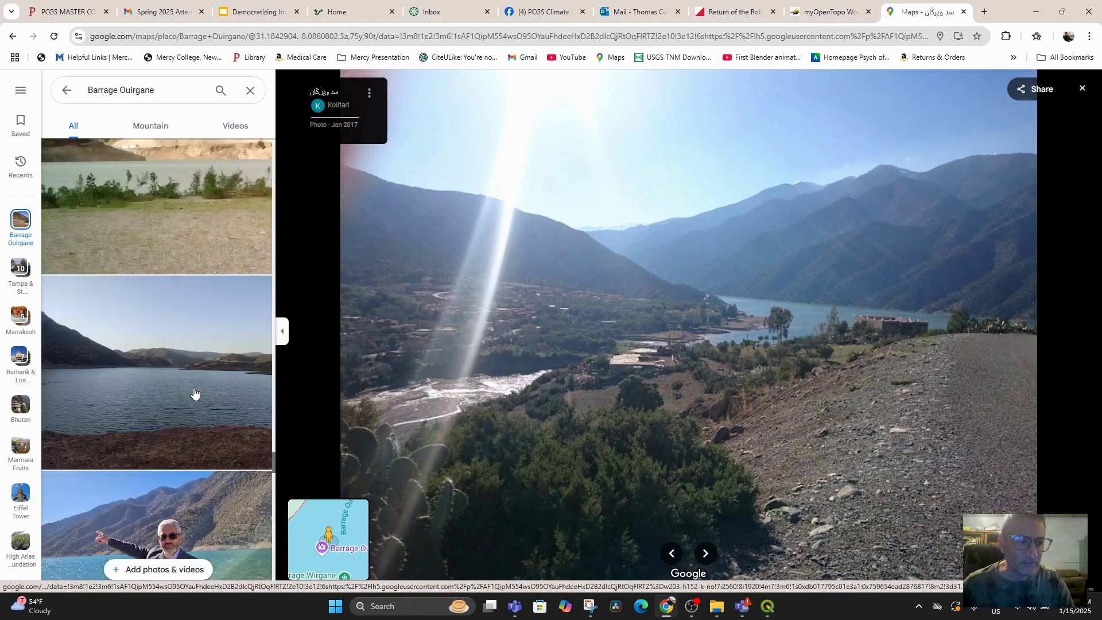
scroll(194, 393, down, 5)
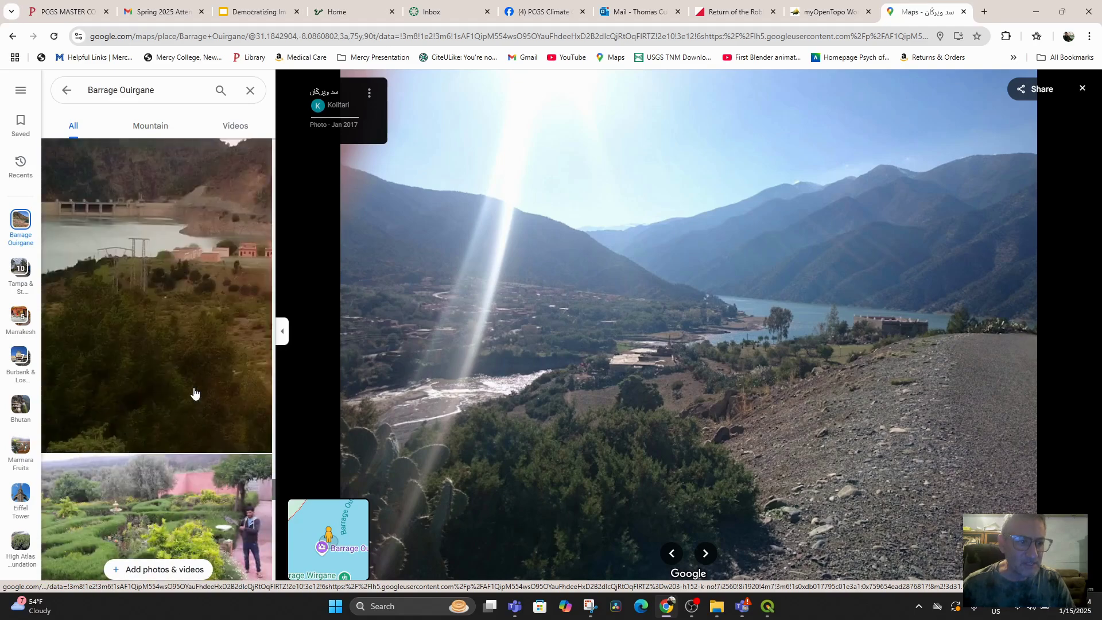
scroll(192, 388, up, 2)
click(180, 346)
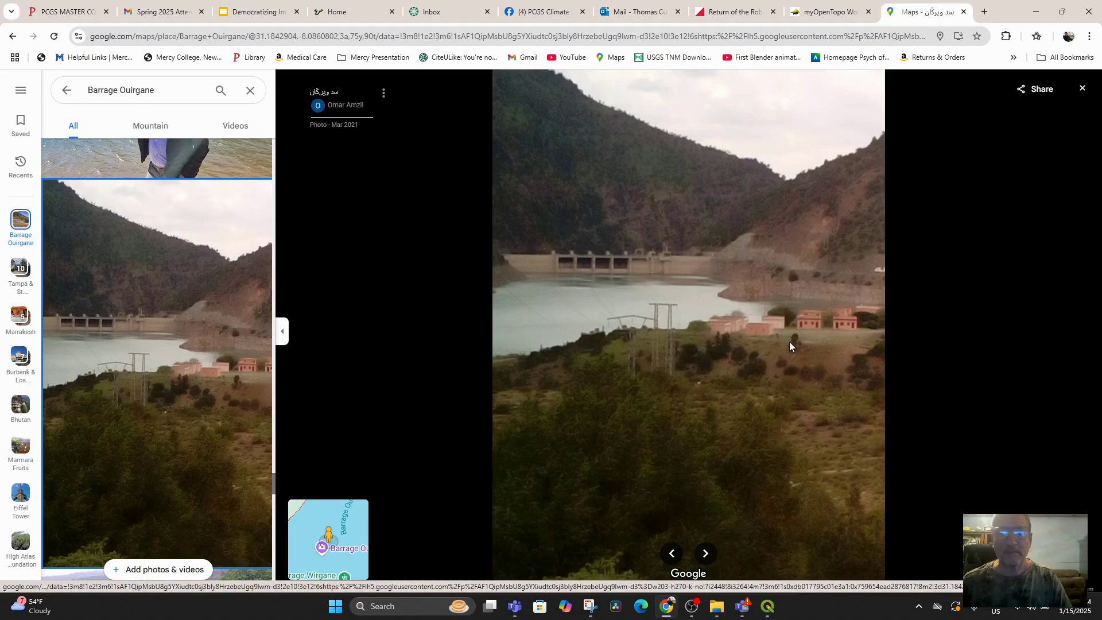
Capture the displayed dam photo with Snipping Tool and save it as PNG "Bourrage Ouirgane Dam" in the GISPHOTOS folder
click(591, 607)
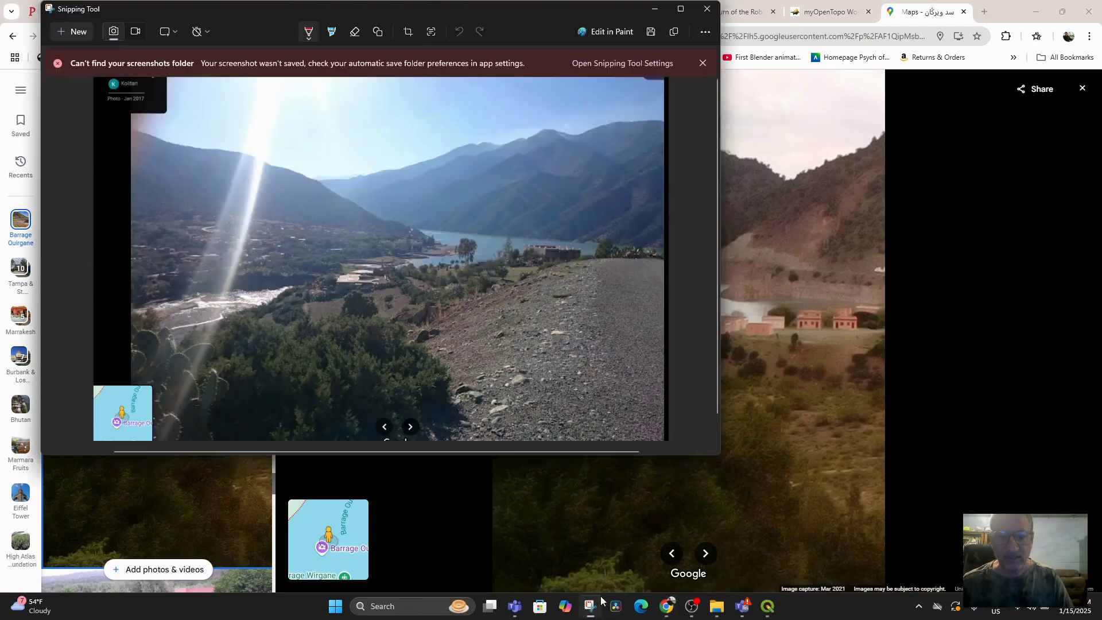
click(77, 31)
drag(295, 69, 1017, 557)
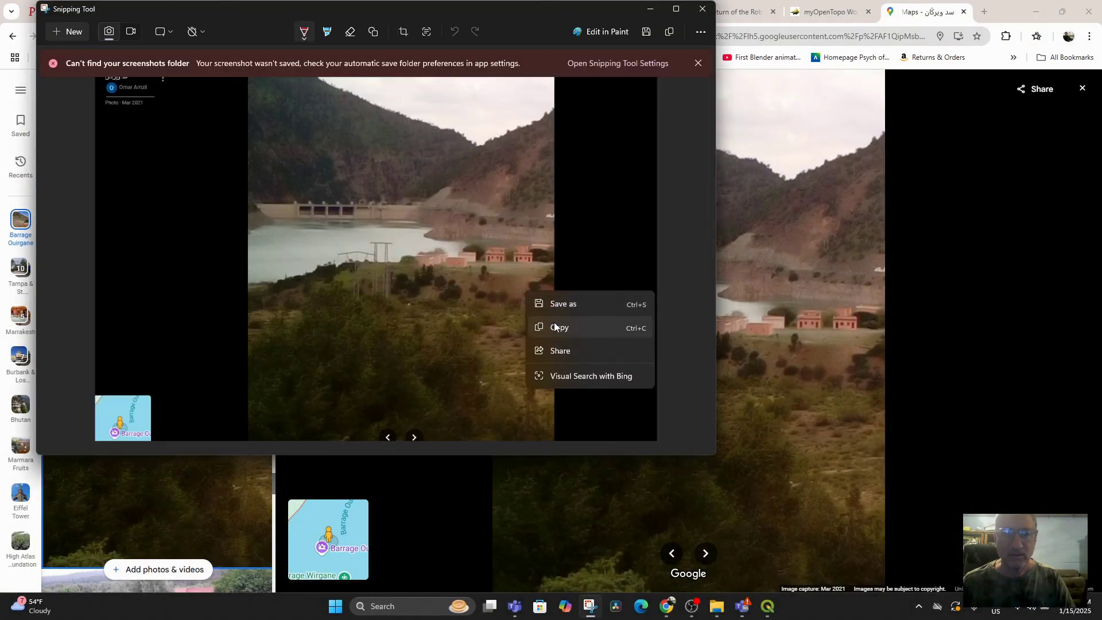
click(561, 310)
text(Bo)
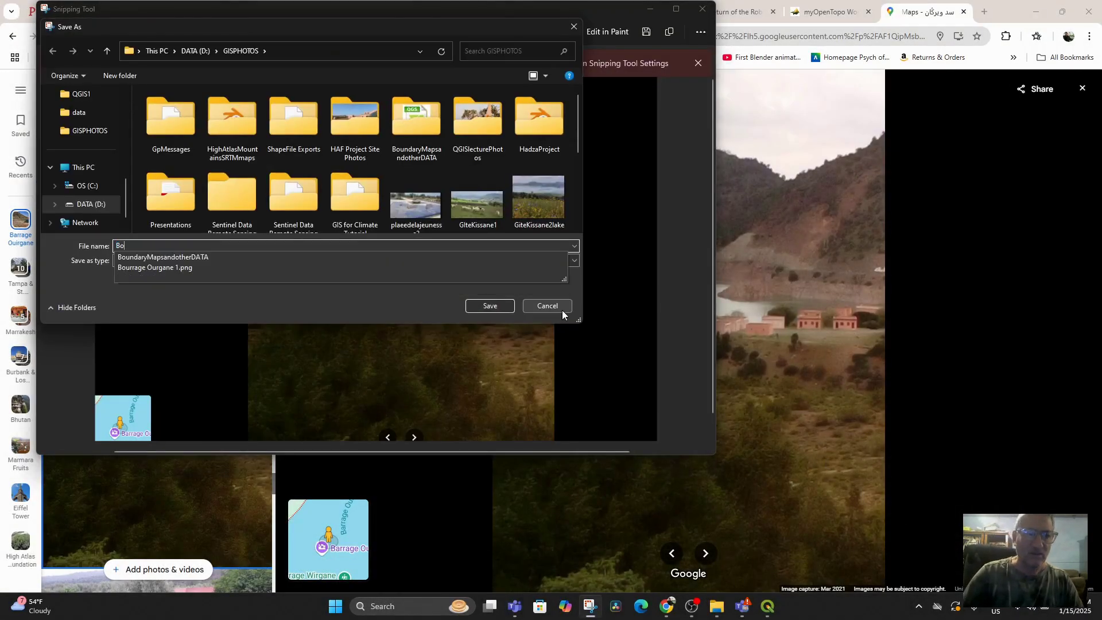
text(urrage Ouirgane Dam)
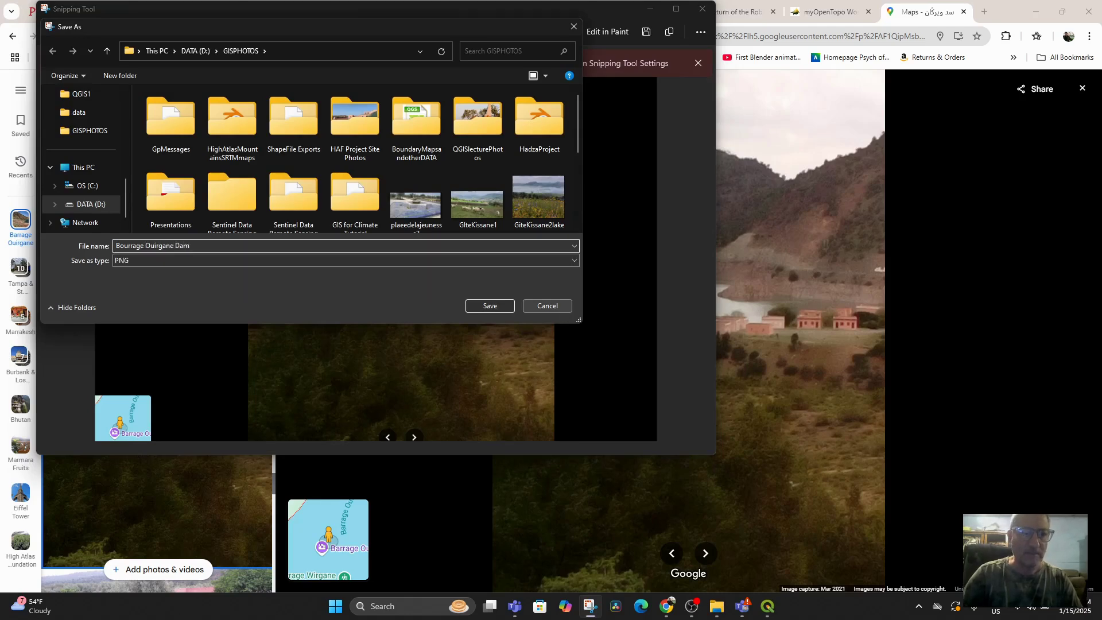
key(Return)
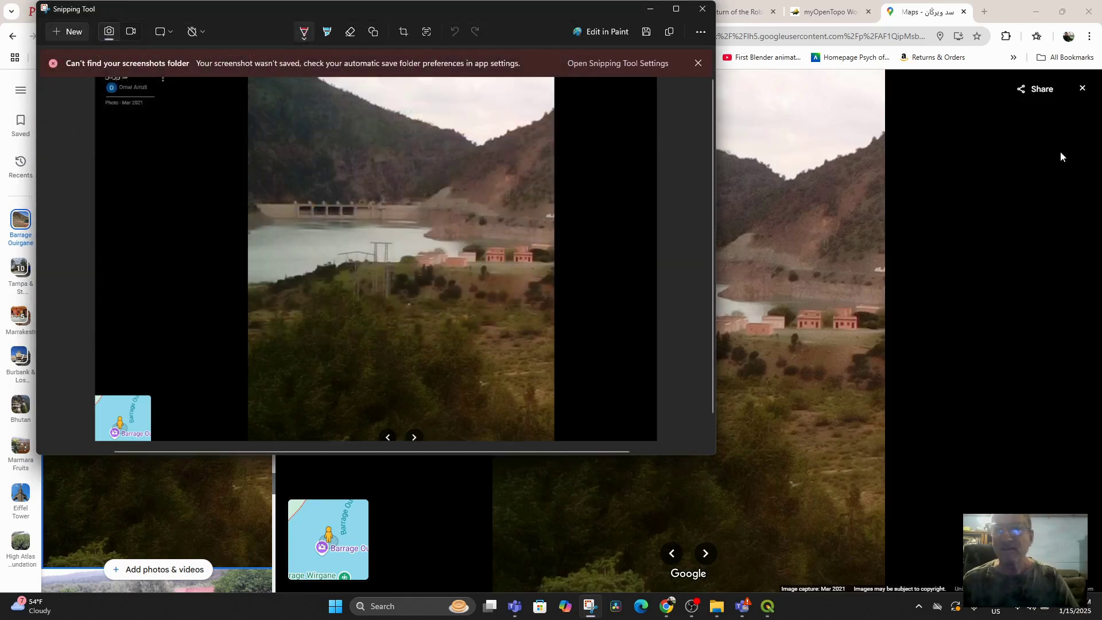
key(alt+F4)
In the Qgis2threejs Exporter, insert "Bourrage Ouirgane Dam.png" from GISPHOTOS as keyframe 1's narrative content and rename the keyframe "Bourrage Ouirgane Dam"
click(768, 606)
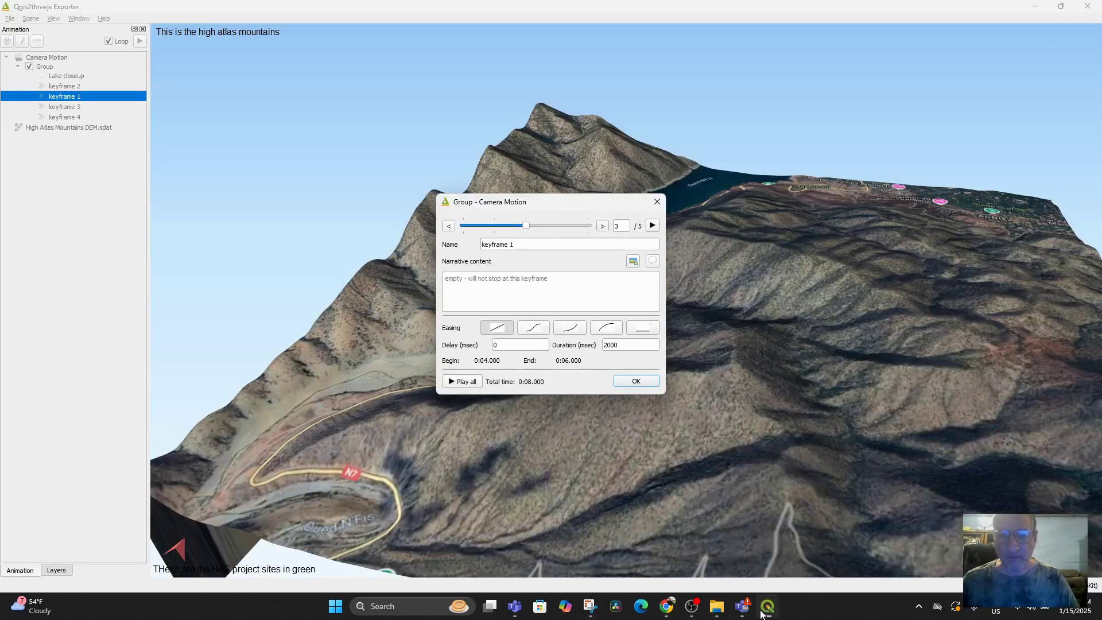
click(633, 261)
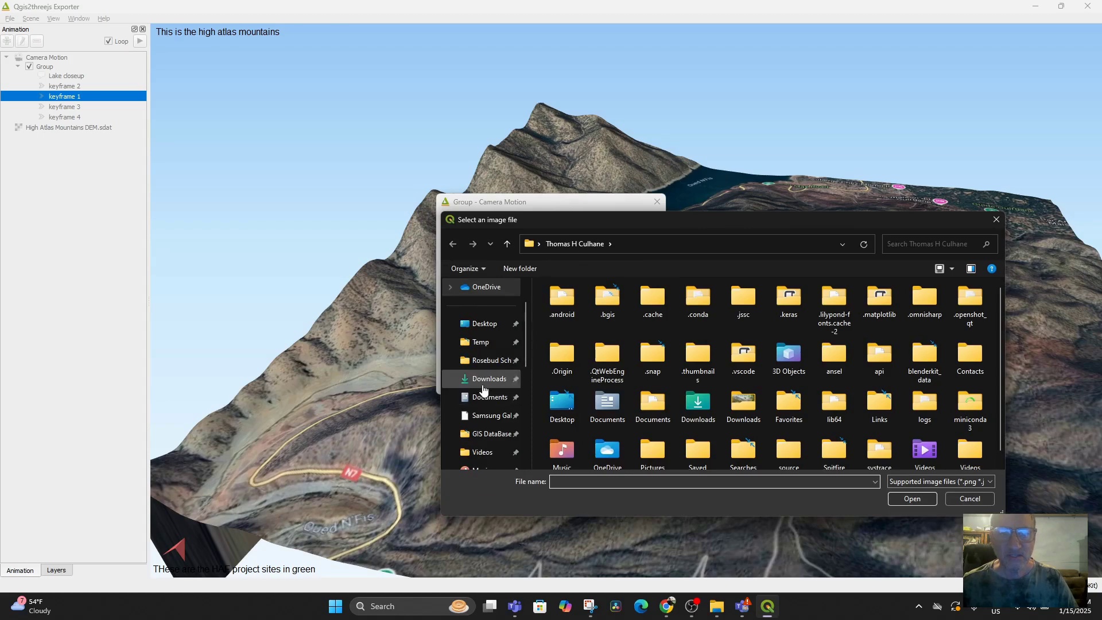
scroll(491, 446, down, 1)
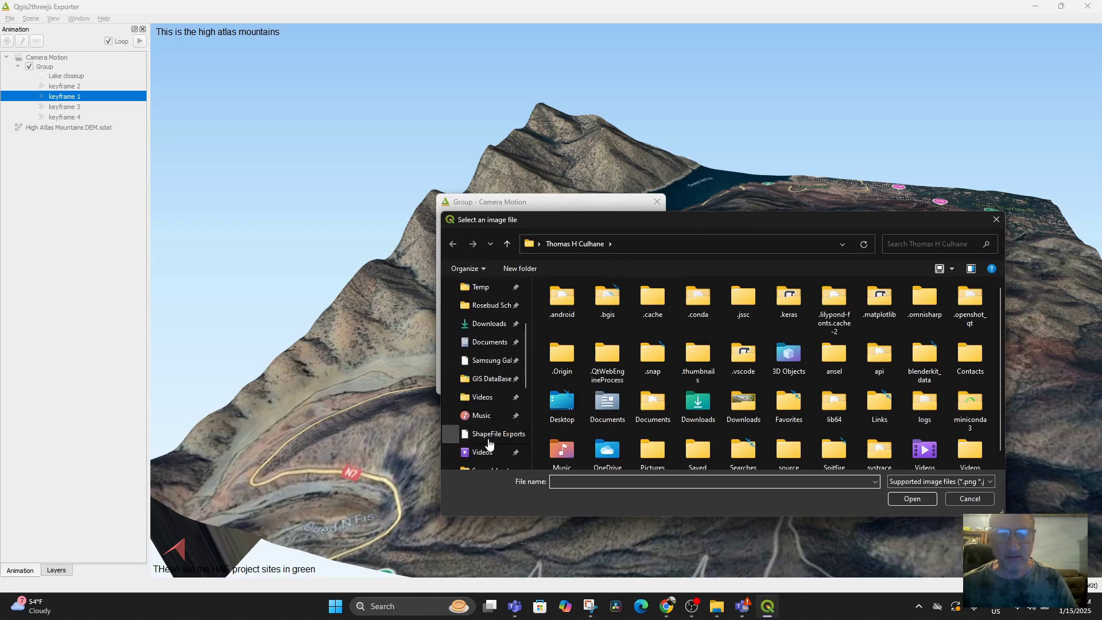
scroll(487, 439, down, 2)
click(490, 415)
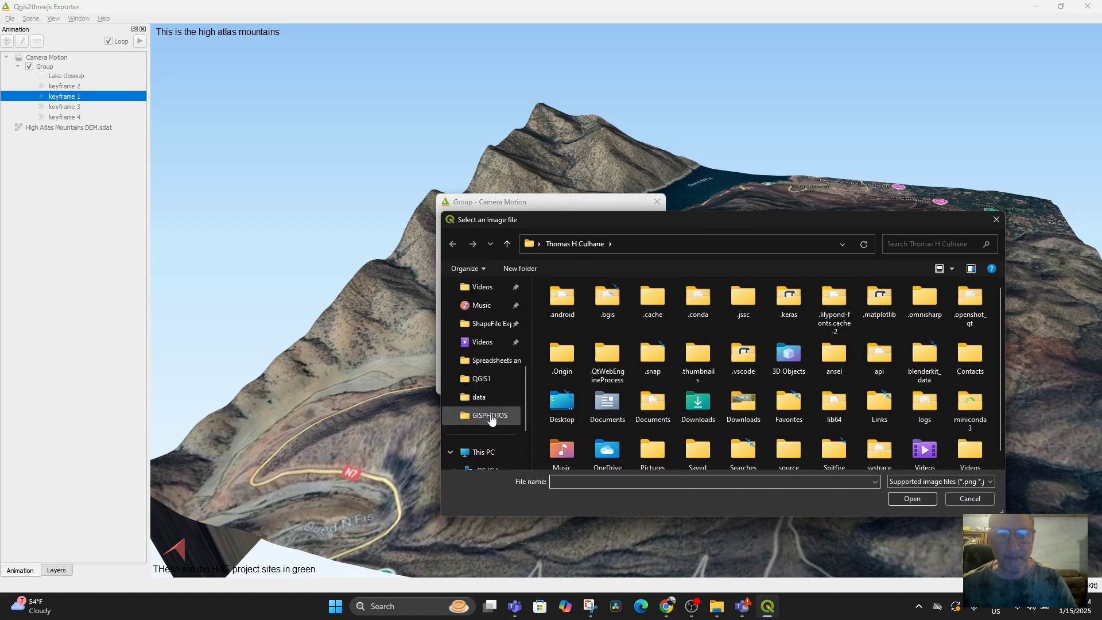
click(605, 483)
text(b)
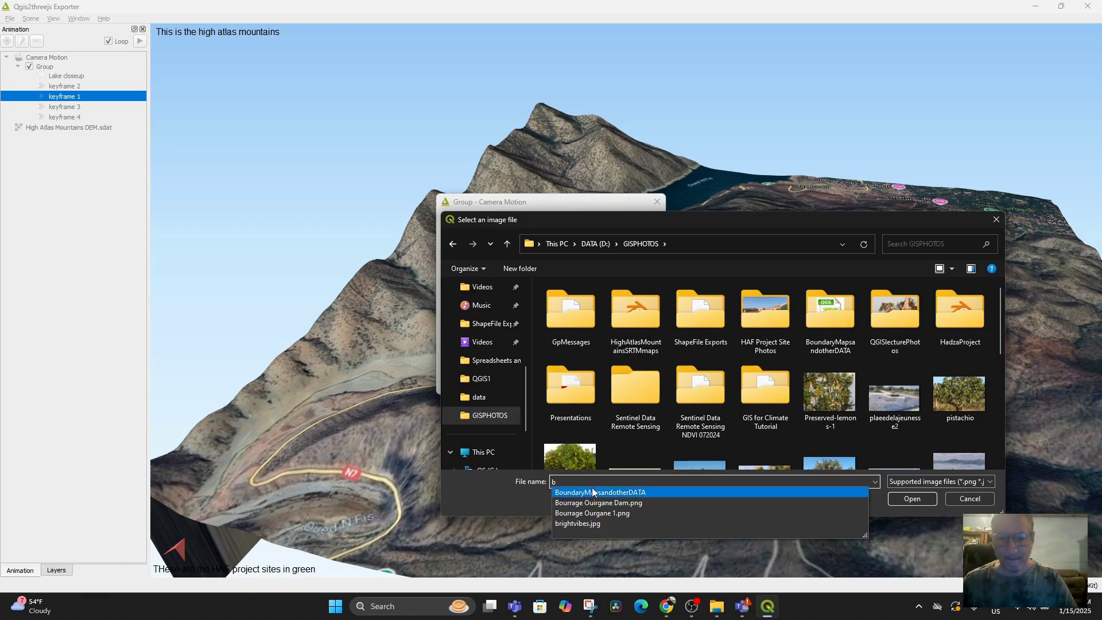
click(597, 506)
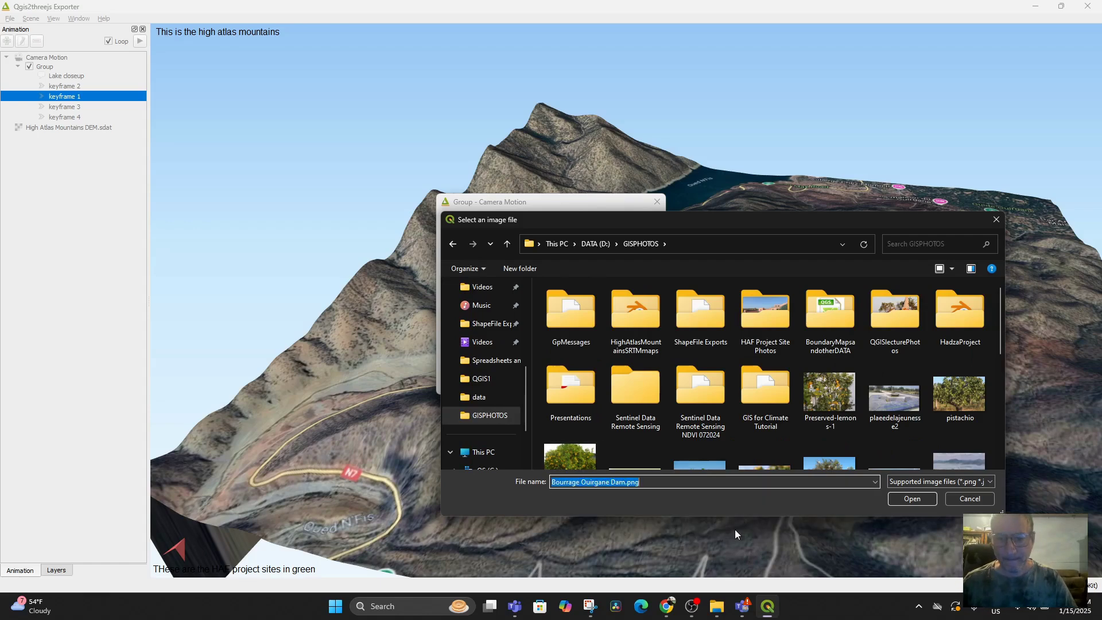
click(911, 499)
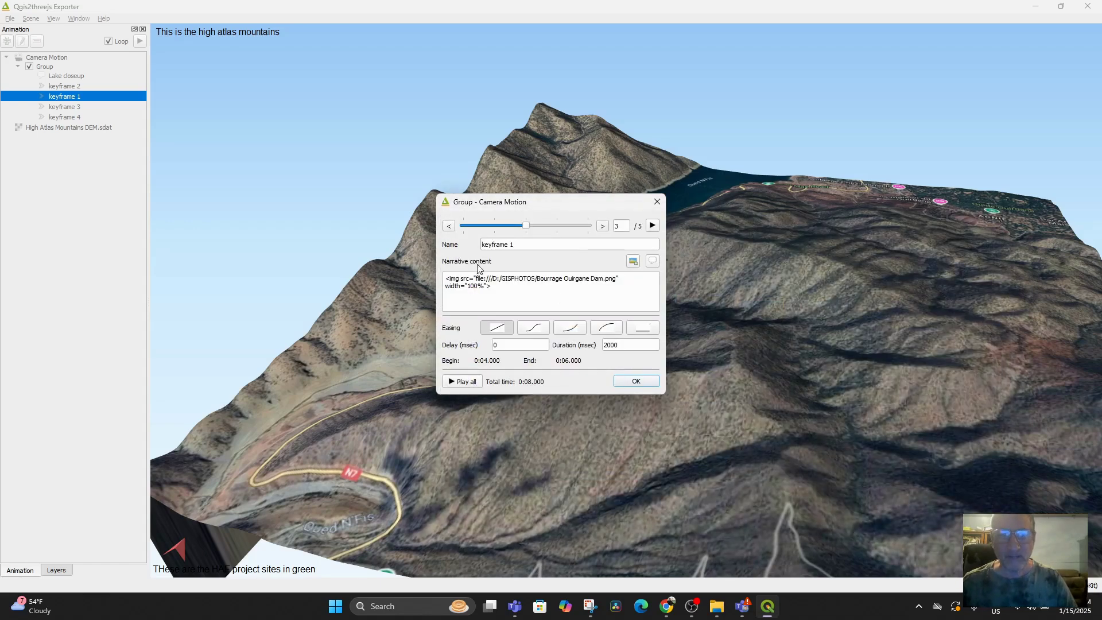
triple_click(535, 247)
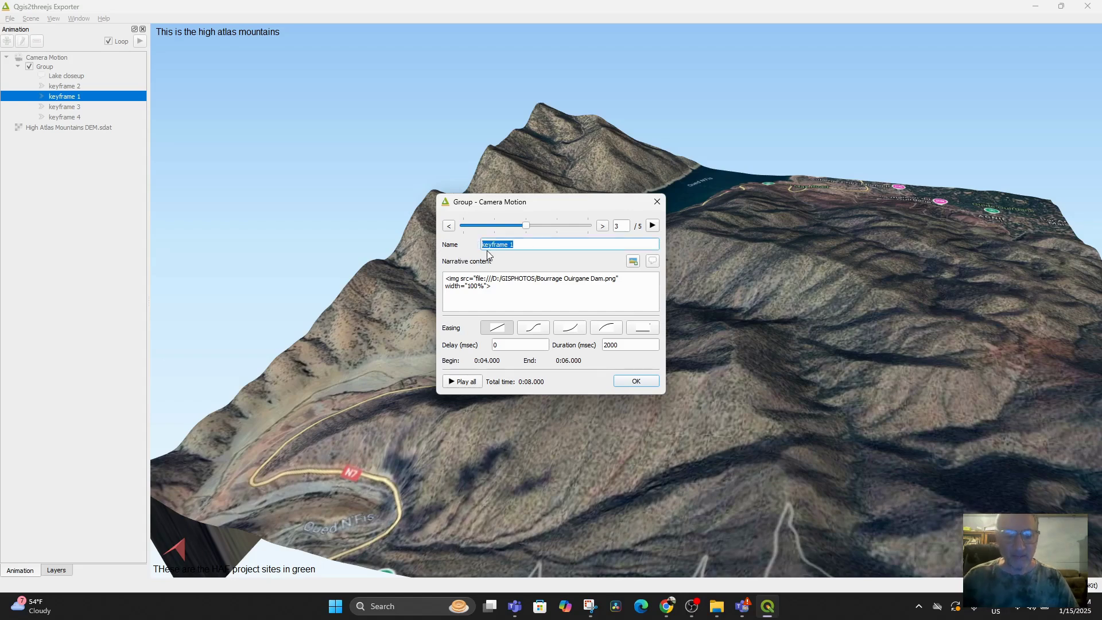
text(Bourrage Ouirgane Dam)
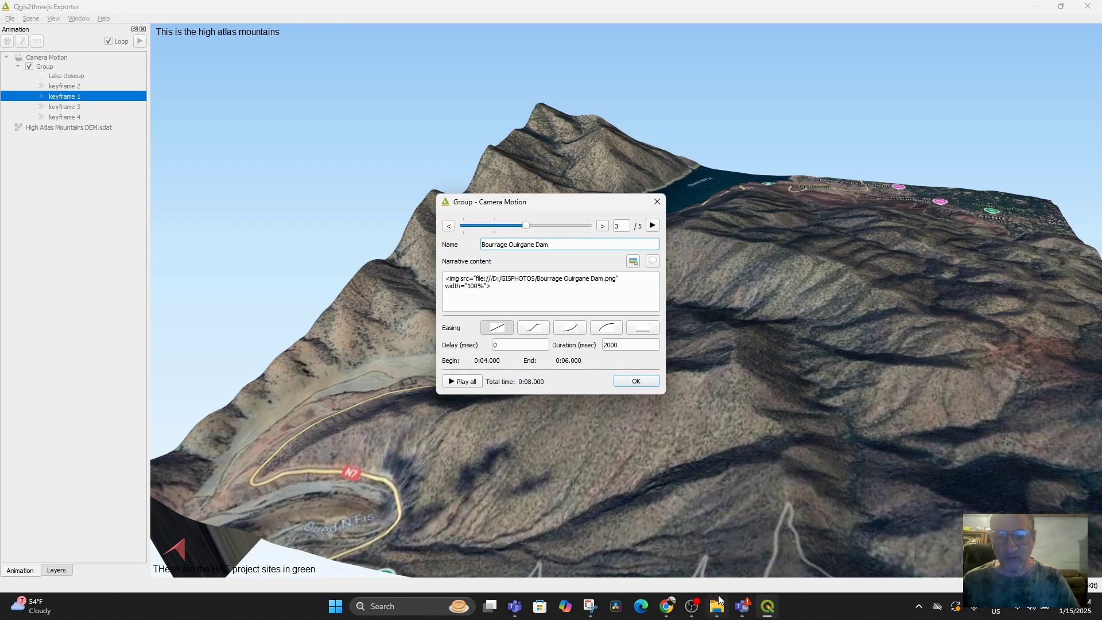
Return to Google Maps in Chrome and open the Barrage Ouirgane photo of the lake with the red-earth shore
click(666, 606)
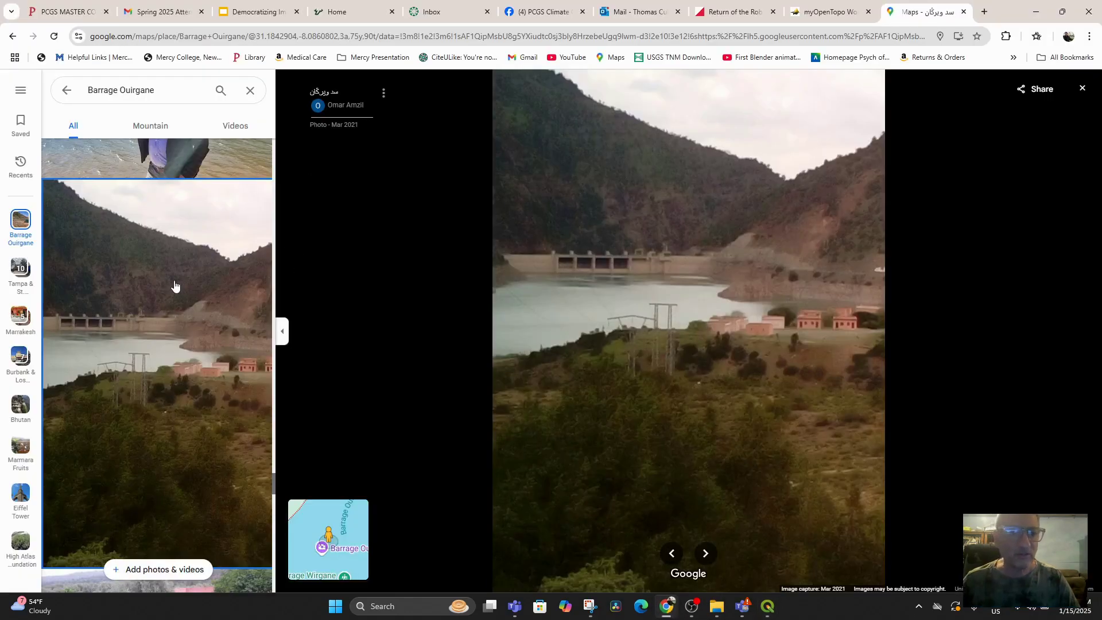
scroll(174, 285, down, 10)
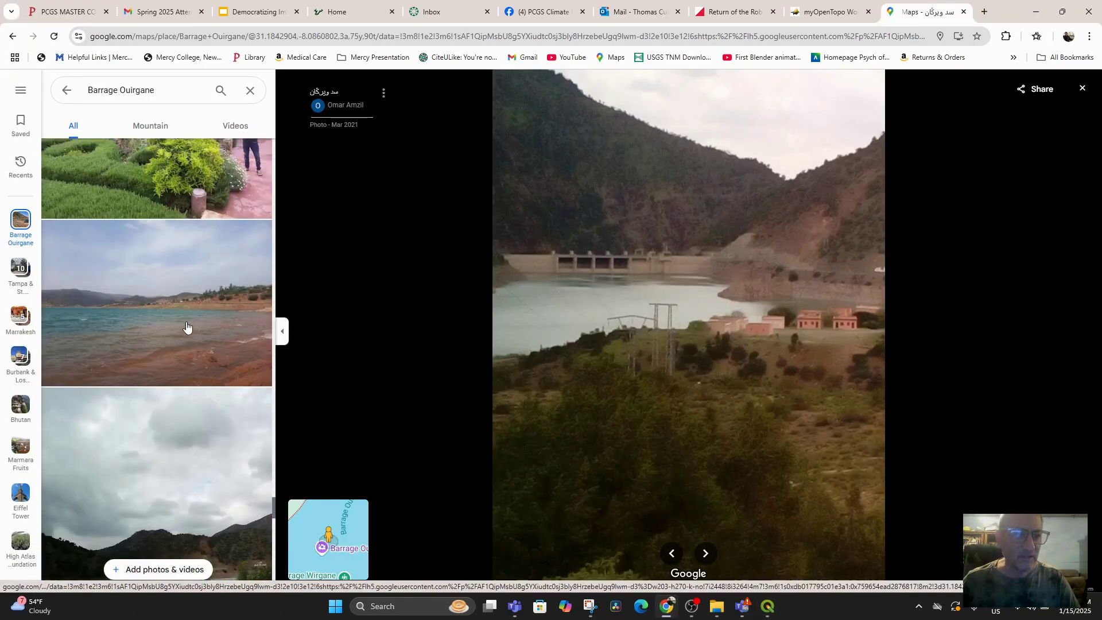
click(164, 308)
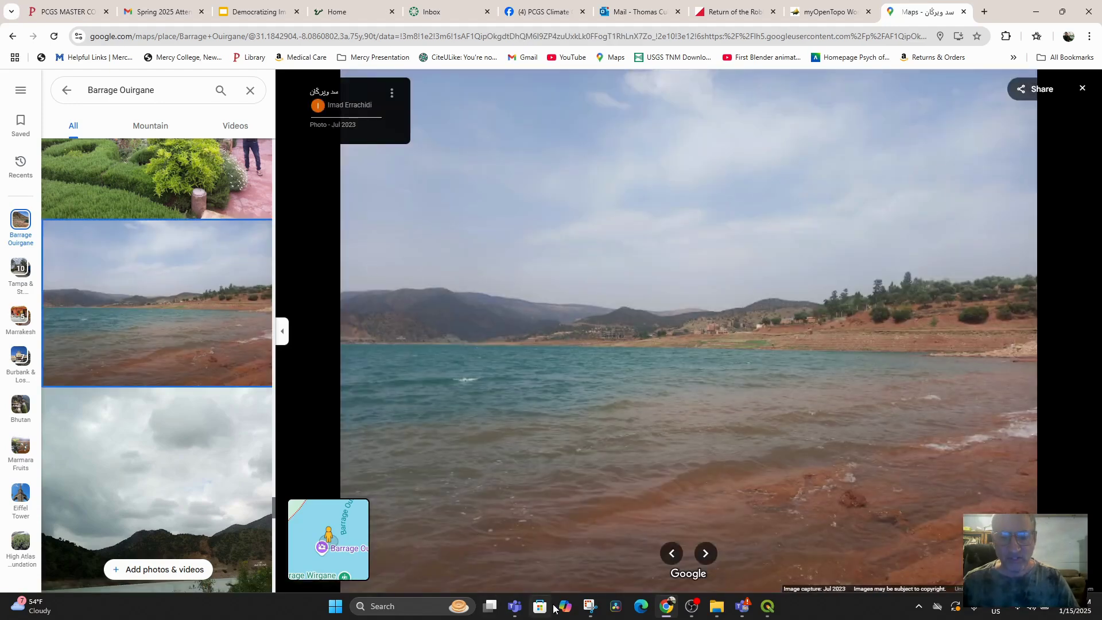
Capture the displayed lake photo with Snipping Tool and save it as PNG "Bourrage Ouirgane Lake" in the GISPHOTOS folder
click(590, 606)
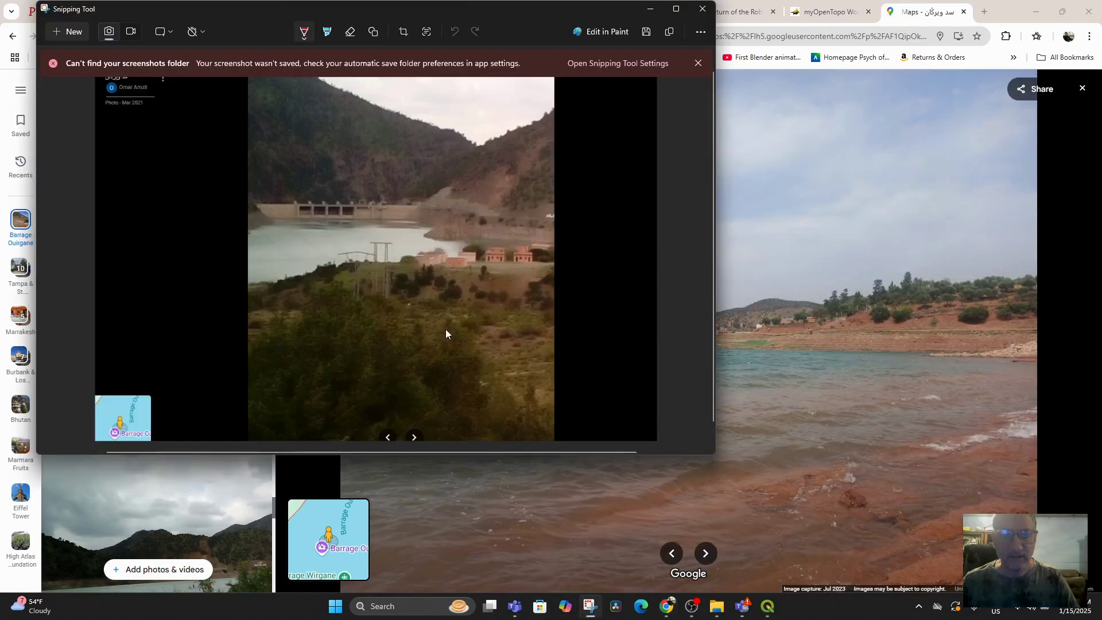
click(64, 32)
drag(291, 74, 1038, 575)
right_click(577, 320)
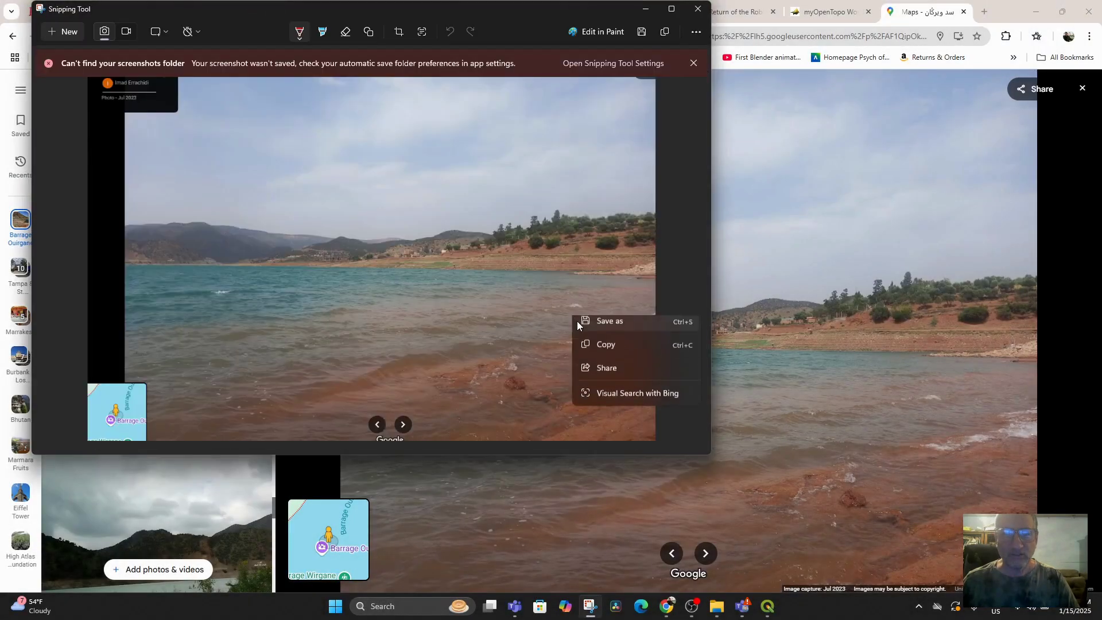
click(612, 329)
text(Bourrage Ouirgane Lake)
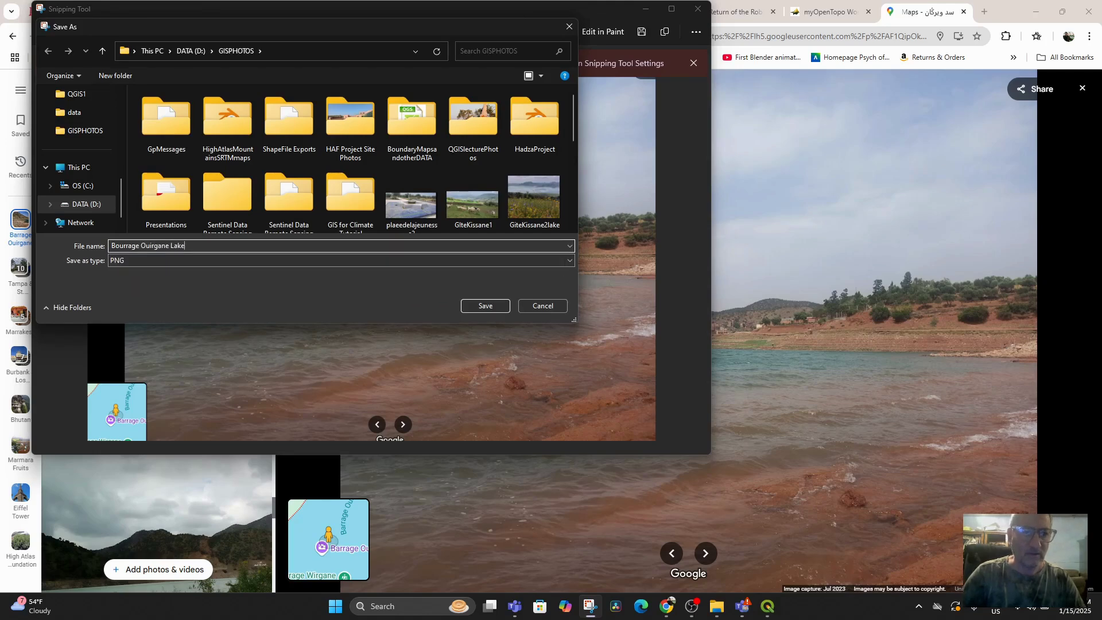
key(Return)
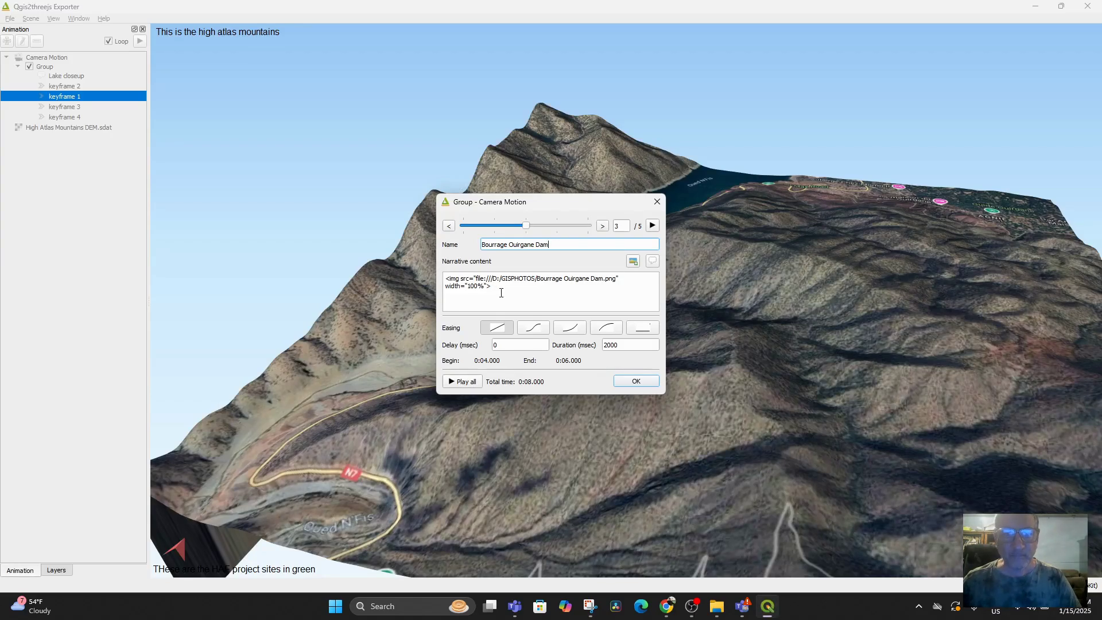
Add "Bourrage Ouirgane Lake.png" from GISPHOTOS after the dam image in the Bourrage Ouirgane Dam keyframe's narrative content
click(633, 262)
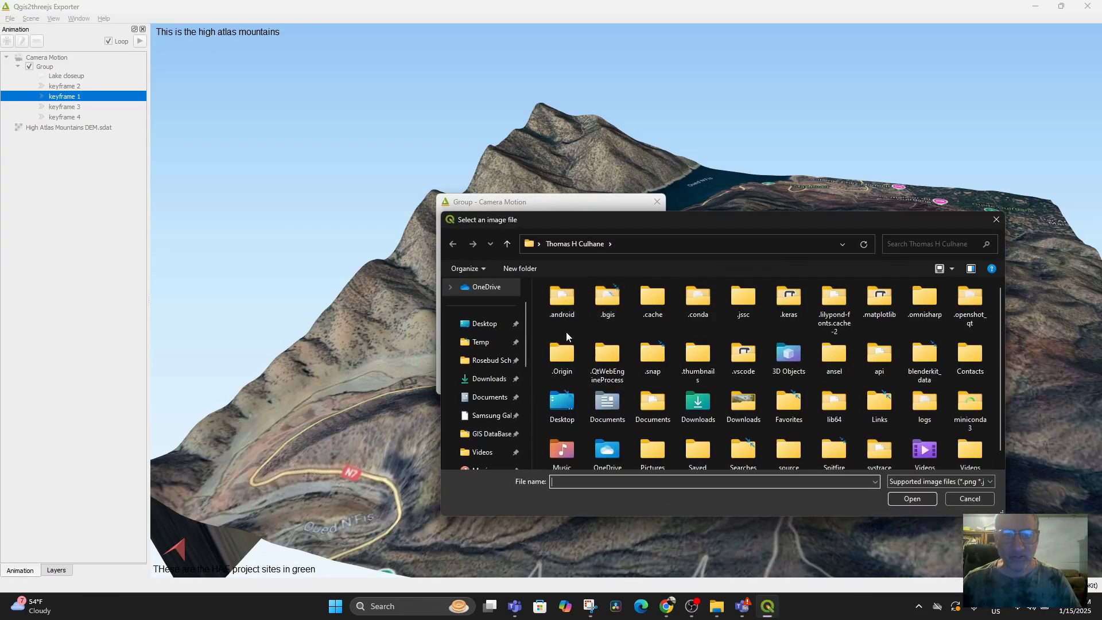
scroll(497, 453, down, 3)
click(488, 415)
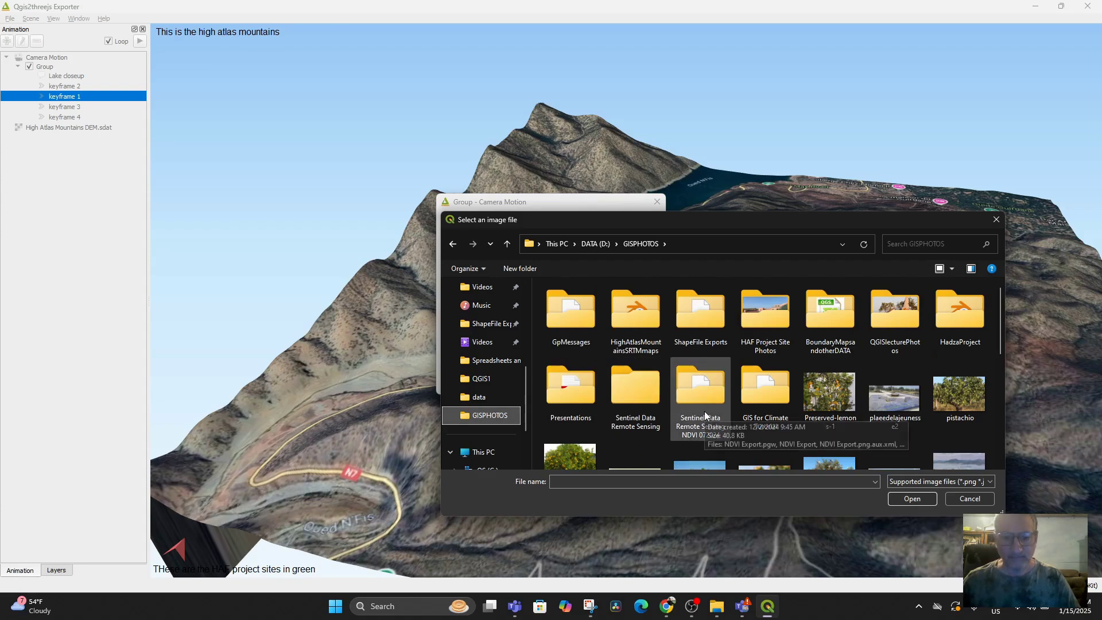
click(628, 480)
text(b)
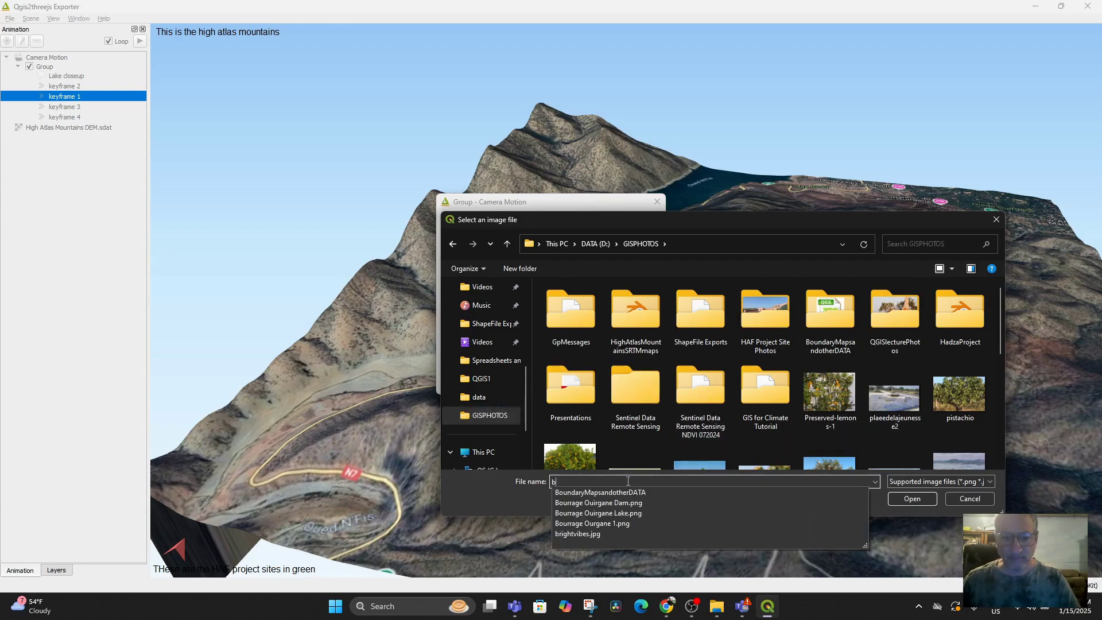
click(628, 513)
click(910, 498)
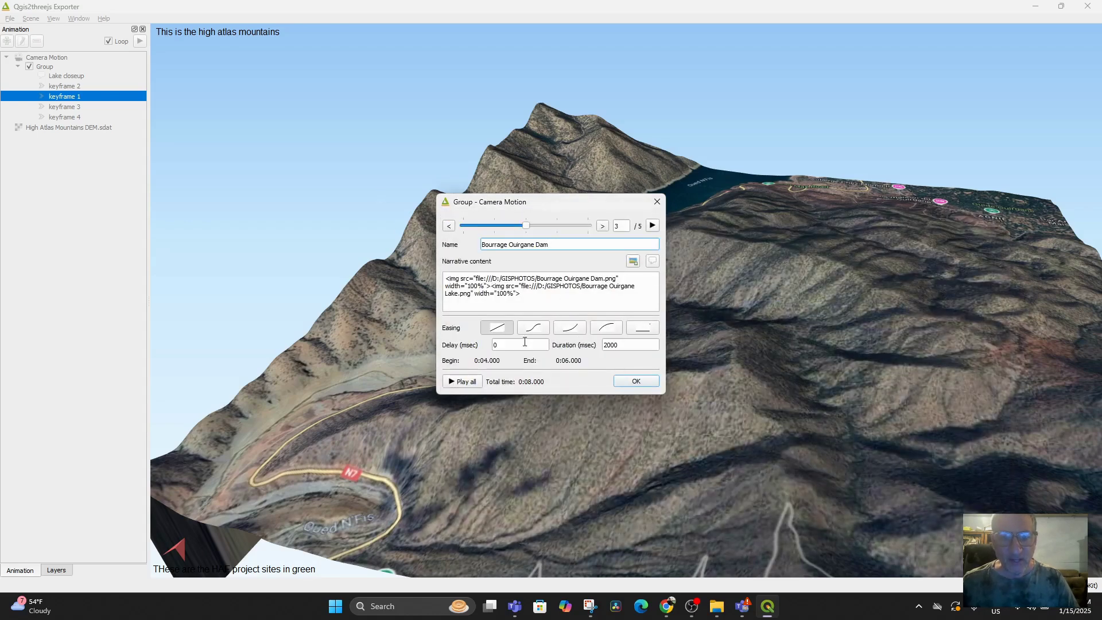
Set the Bourrage Ouirgane Dam keyframe's duration to 5 msec and accept the camera motion settings
drag(624, 347, 598, 345)
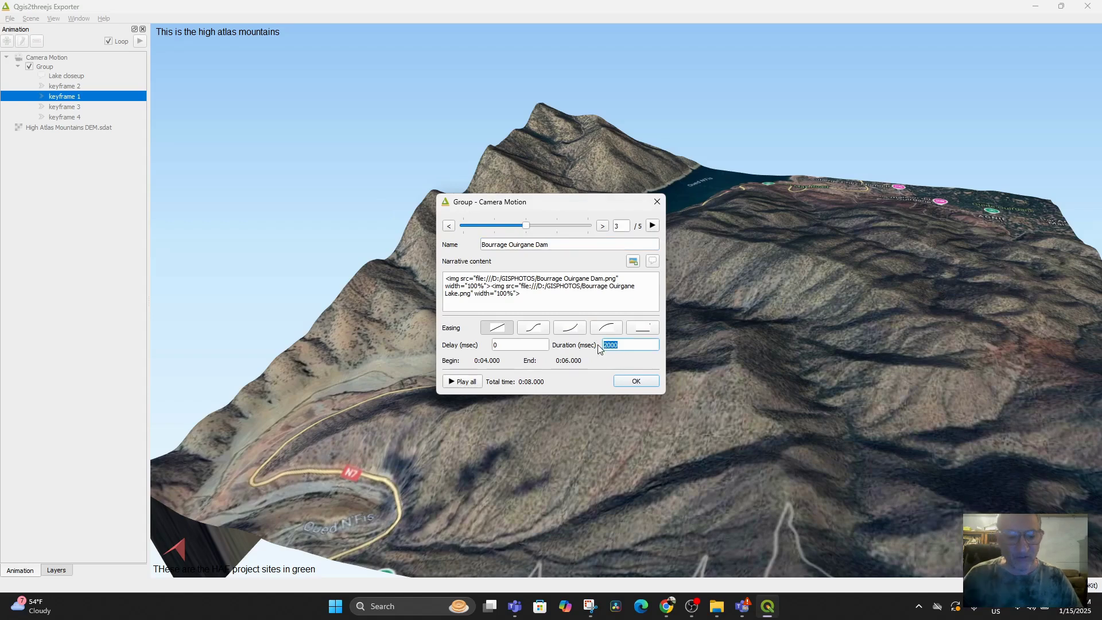
text(5)
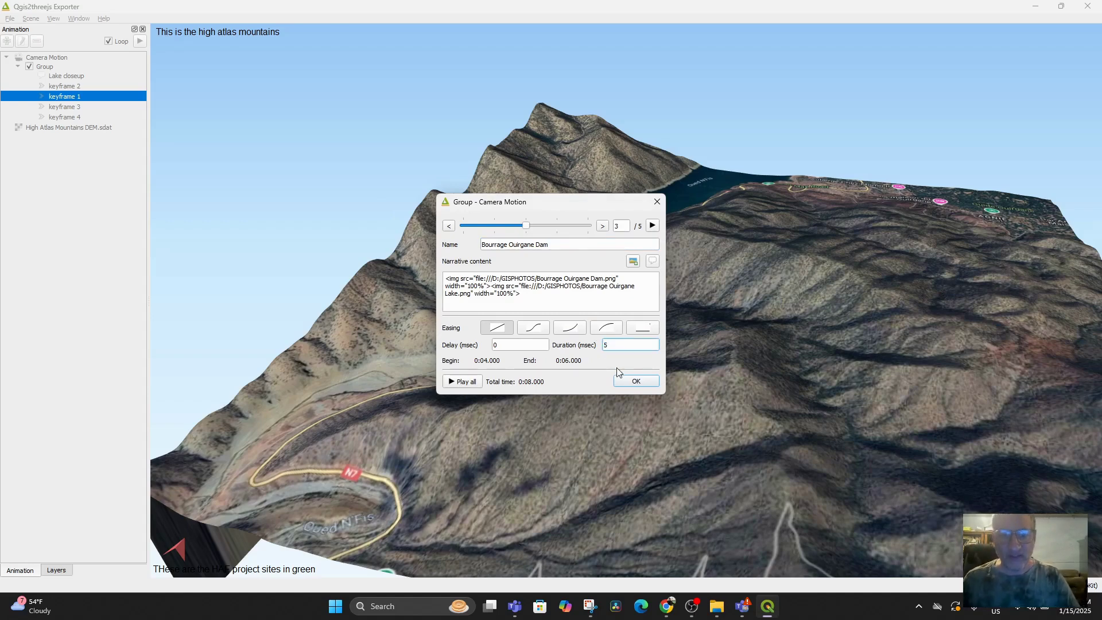
click(625, 381)
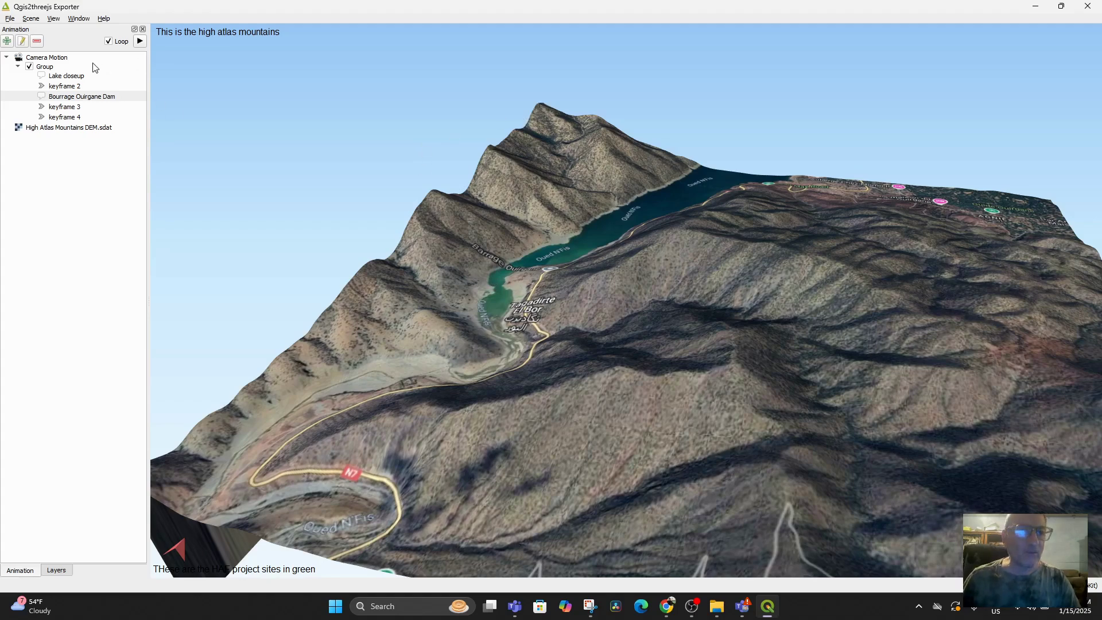
Play the looping camera animation and advance through its narratives, viewing the lake close-up and both Bourrage Ouirgane photos
click(140, 41)
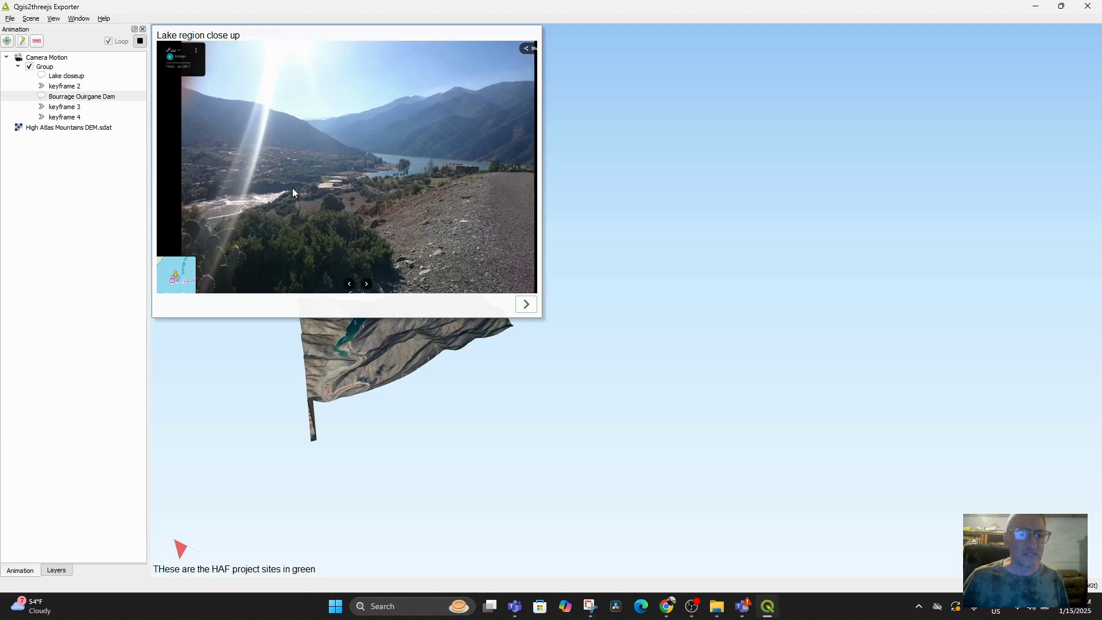
click(527, 308)
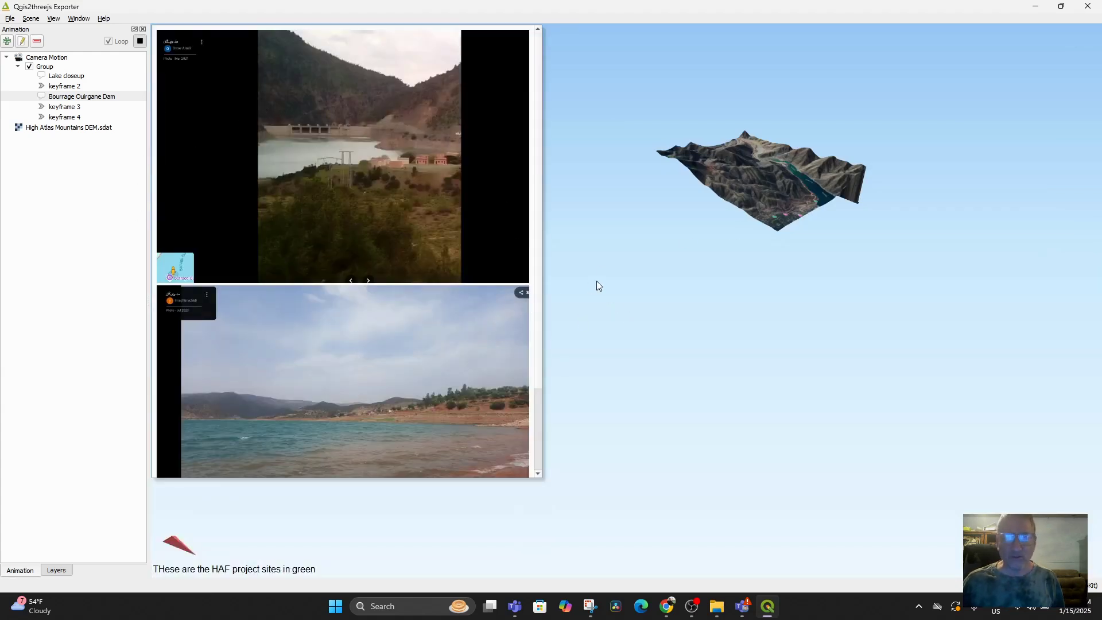
scroll(425, 383, down, 1)
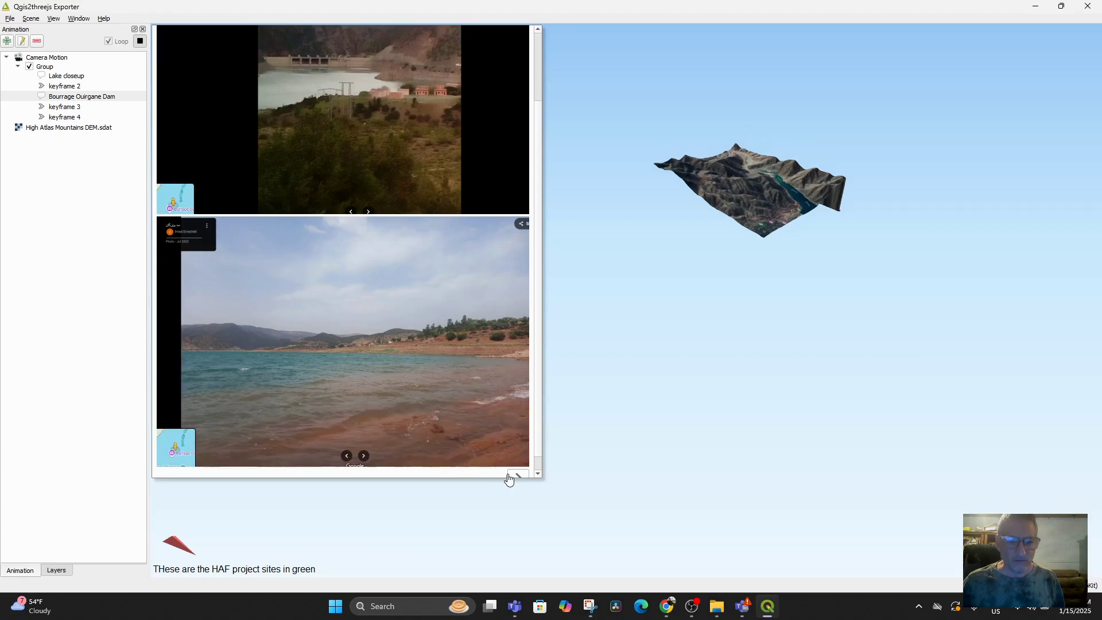
scroll(469, 402, up, 1)
scroll(469, 401, down, 1)
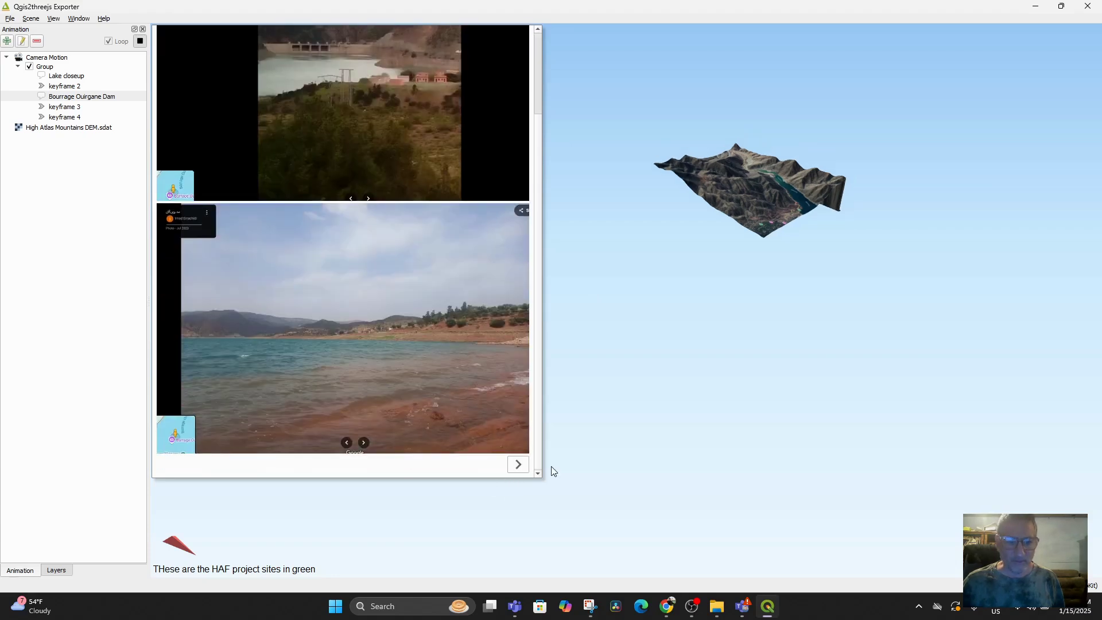
click(517, 464)
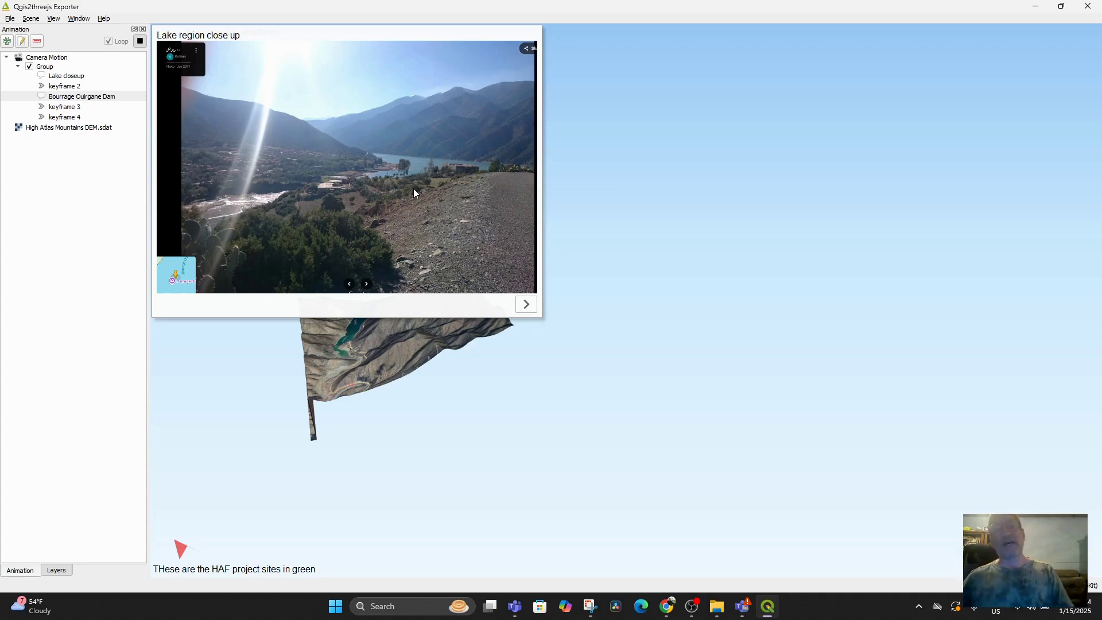
Orbit the terrain during the lake close-up narrative and preview the camera views of keyframes 4, 3 and 2
drag(438, 369, 536, 426)
scroll(545, 435, up, 3)
scroll(547, 436, down, 5)
drag(283, 462, 535, 428)
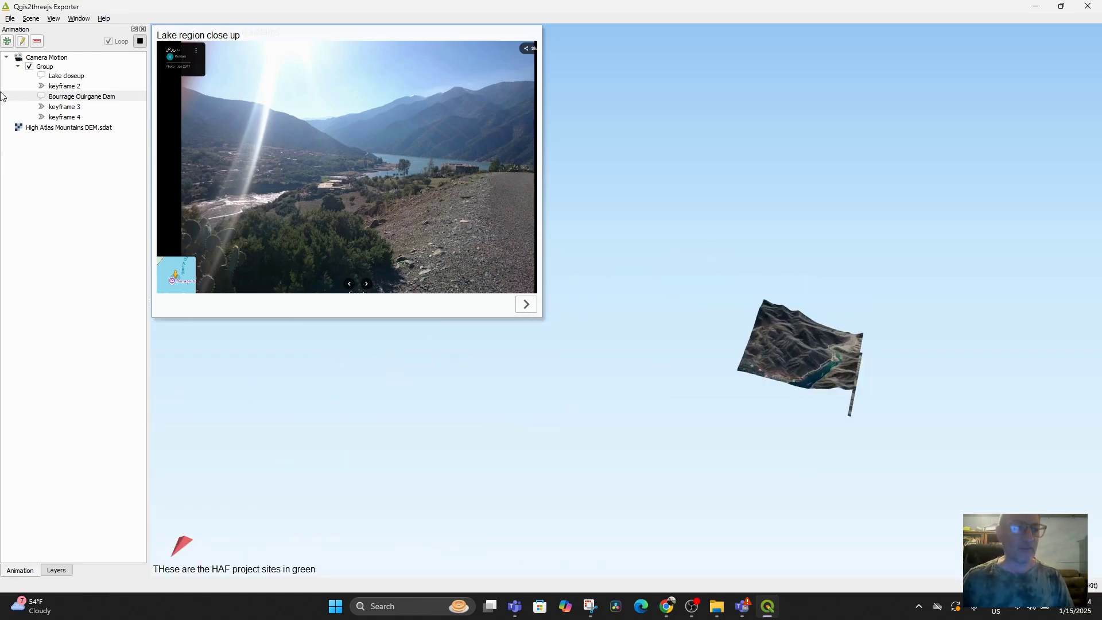
click(54, 119)
click(60, 107)
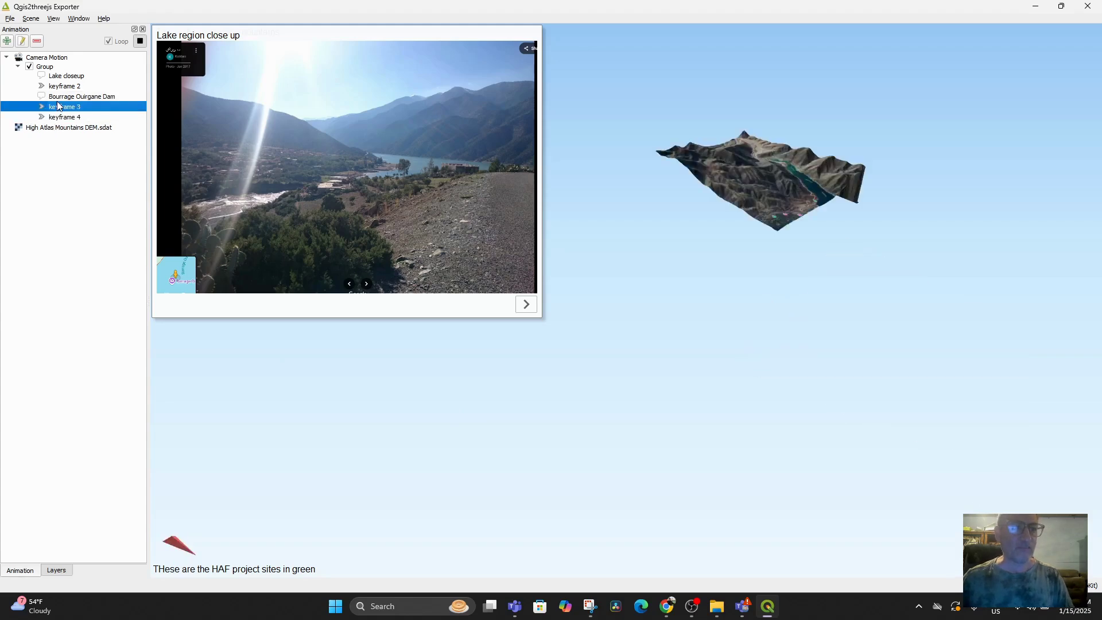
click(57, 88)
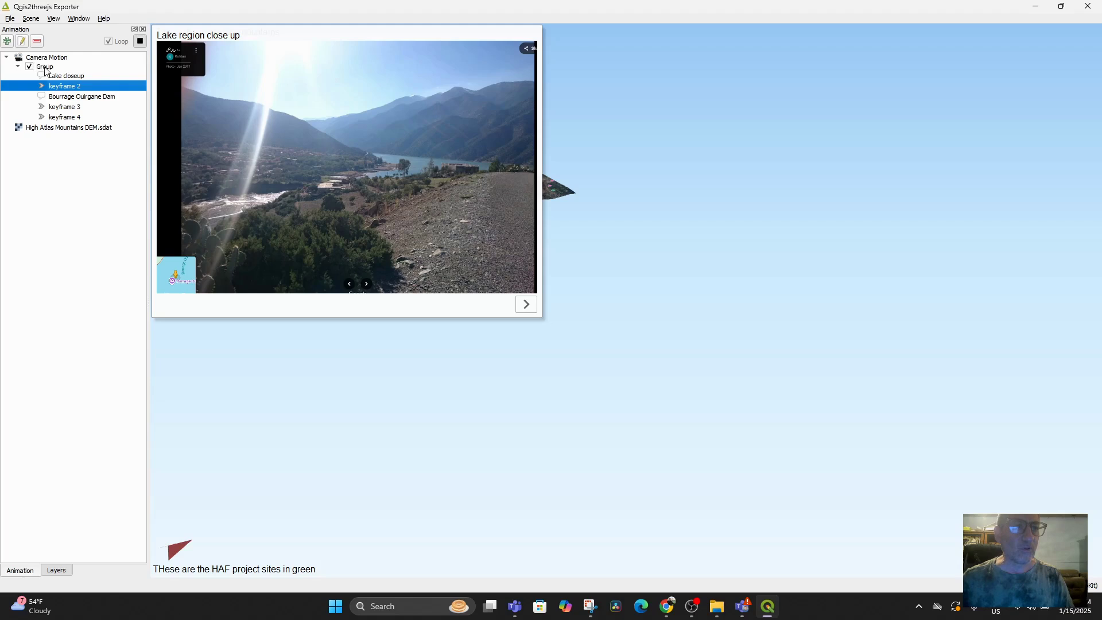
click(35, 58)
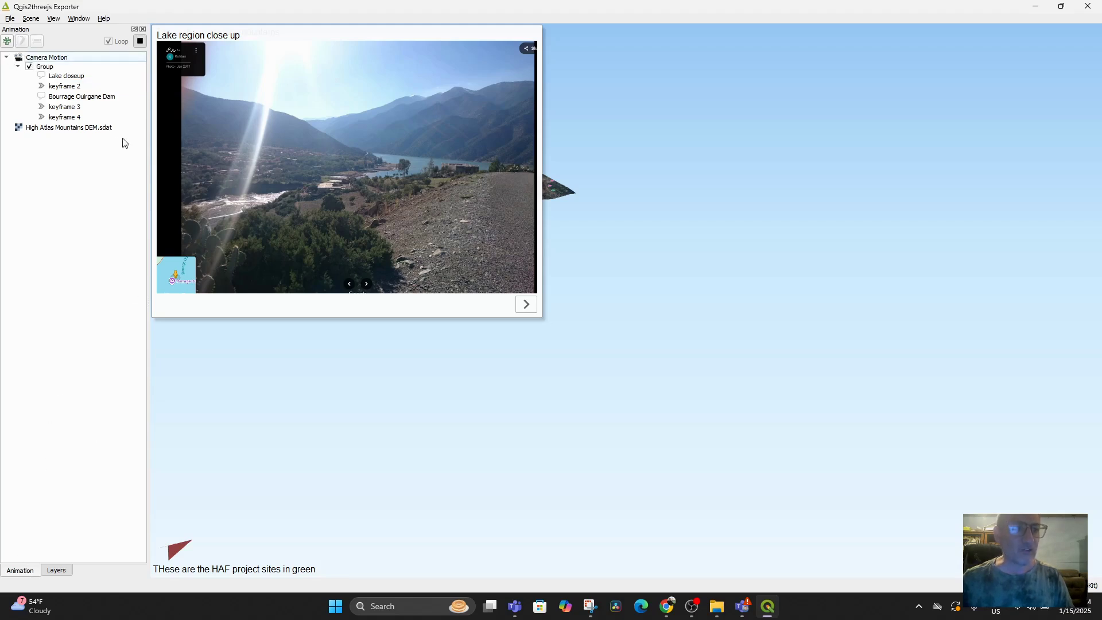
Check the High Atlas Mountains DEM layer's properties and the animation effects offered for it, without changing anything
double_click(46, 128)
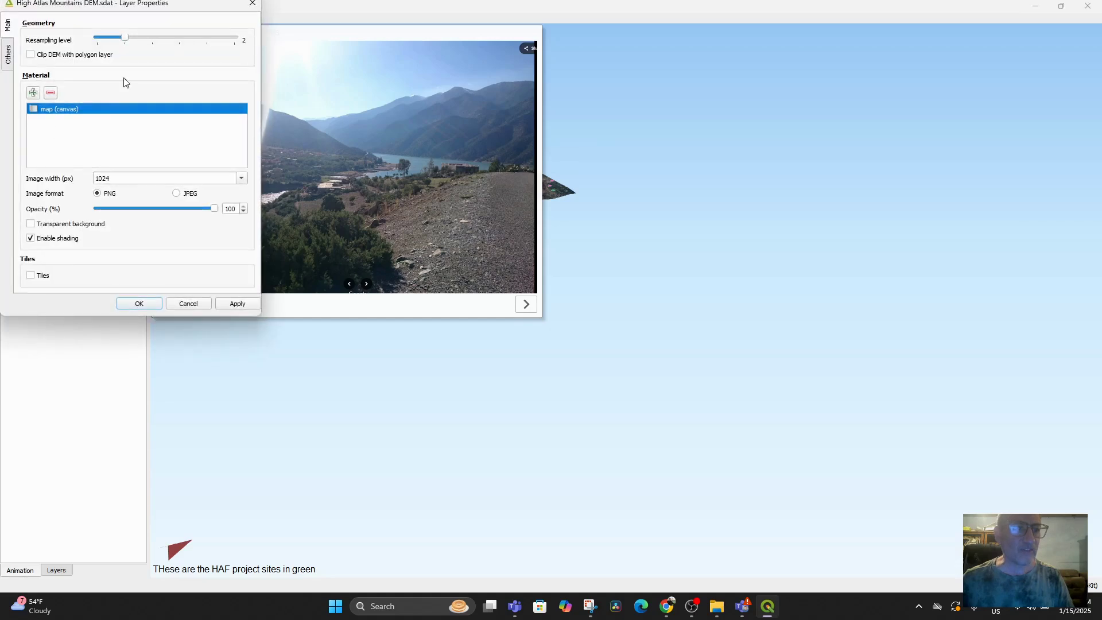
click(189, 305)
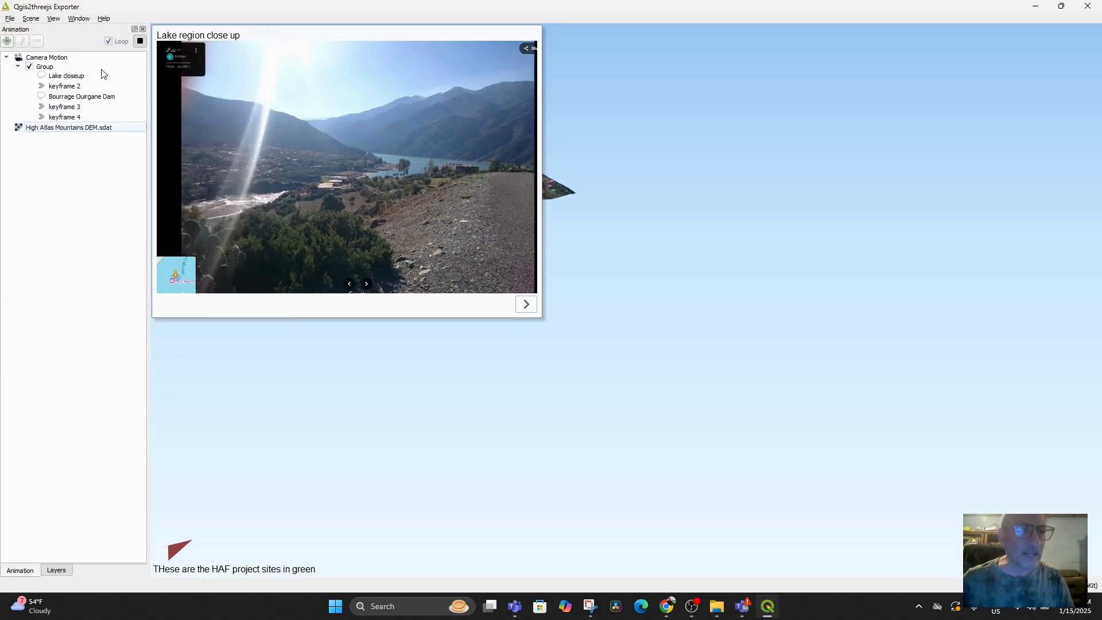
click(7, 41)
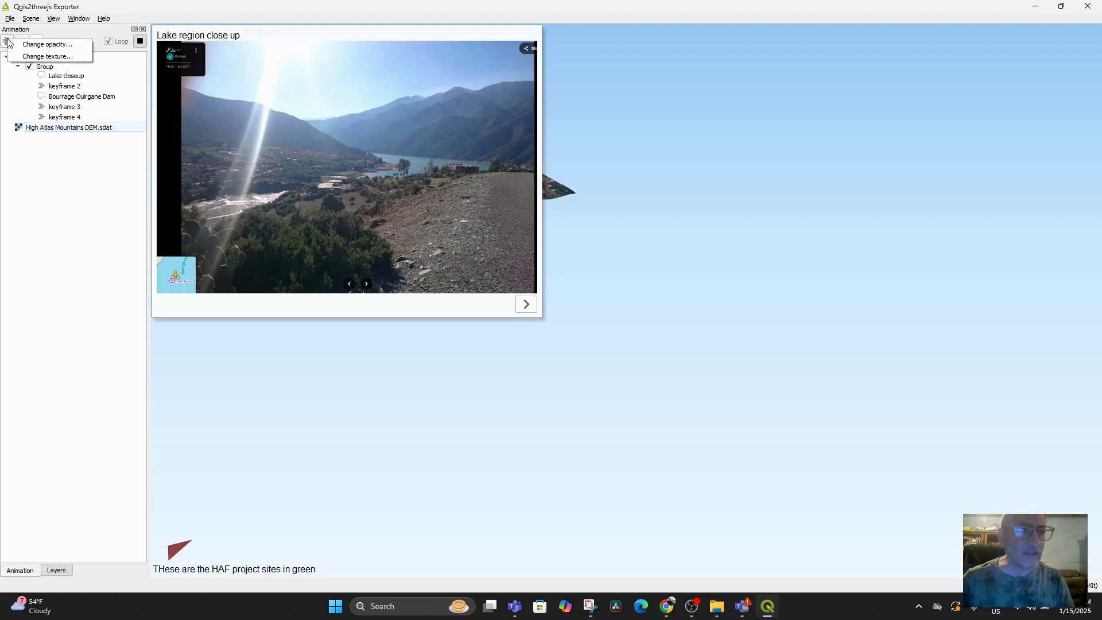
click(114, 224)
Return the camera to the Bourrage Ouirgane Dam keyframe and stop the animation playback
click(63, 98)
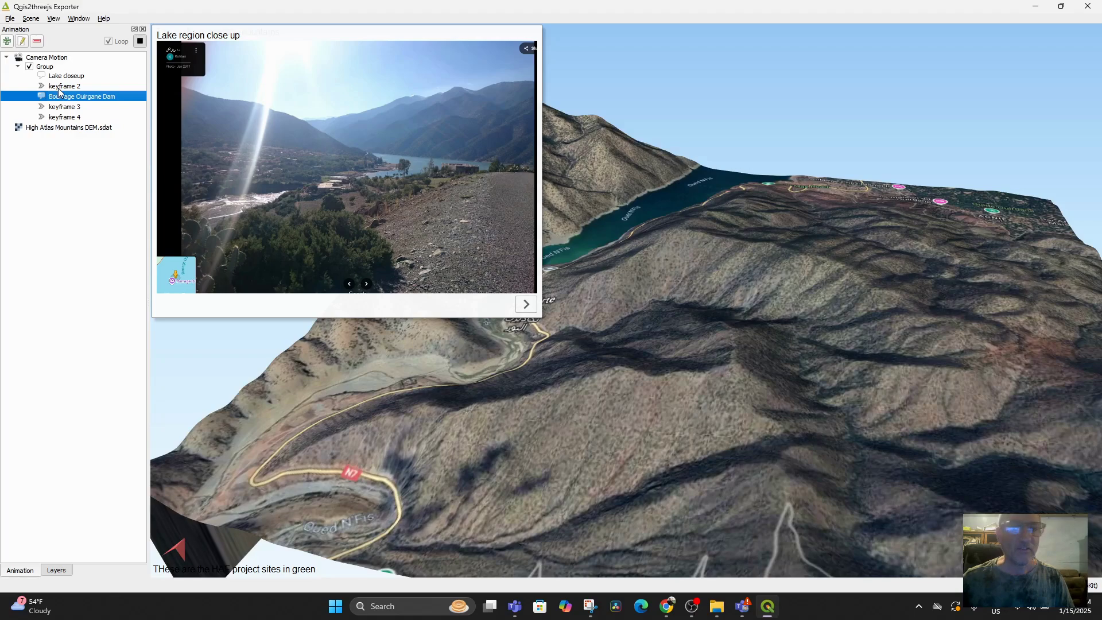
click(59, 87)
click(60, 96)
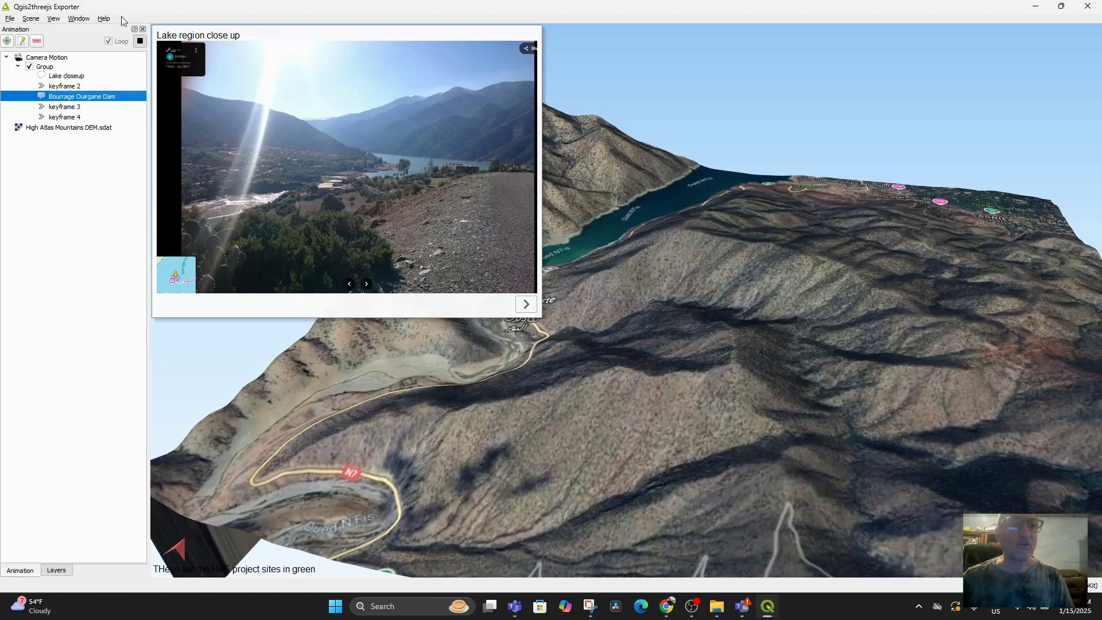
click(140, 41)
drag(459, 258, 577, 303)
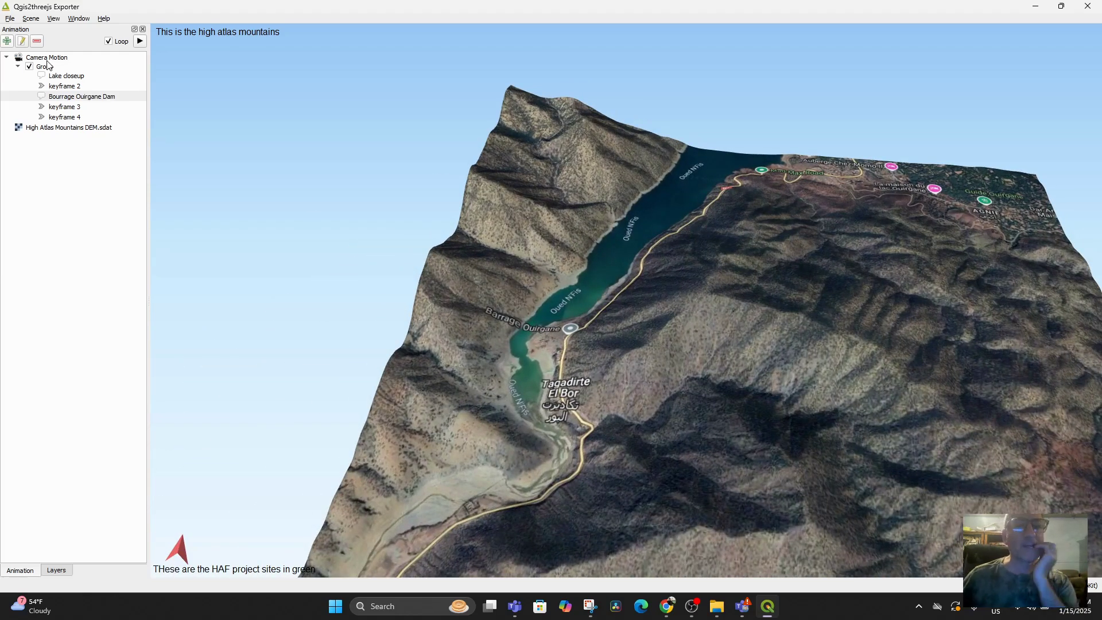
Try the fixed base extent in the scene settings, switch back to the map canvas extent and accept the settings
click(34, 20)
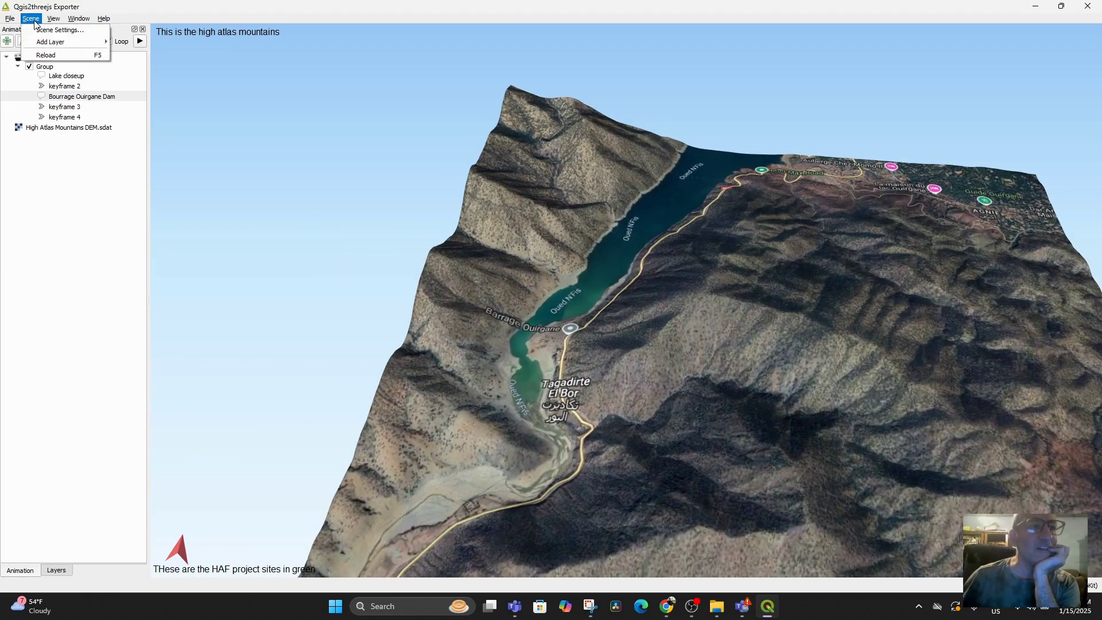
click(44, 31)
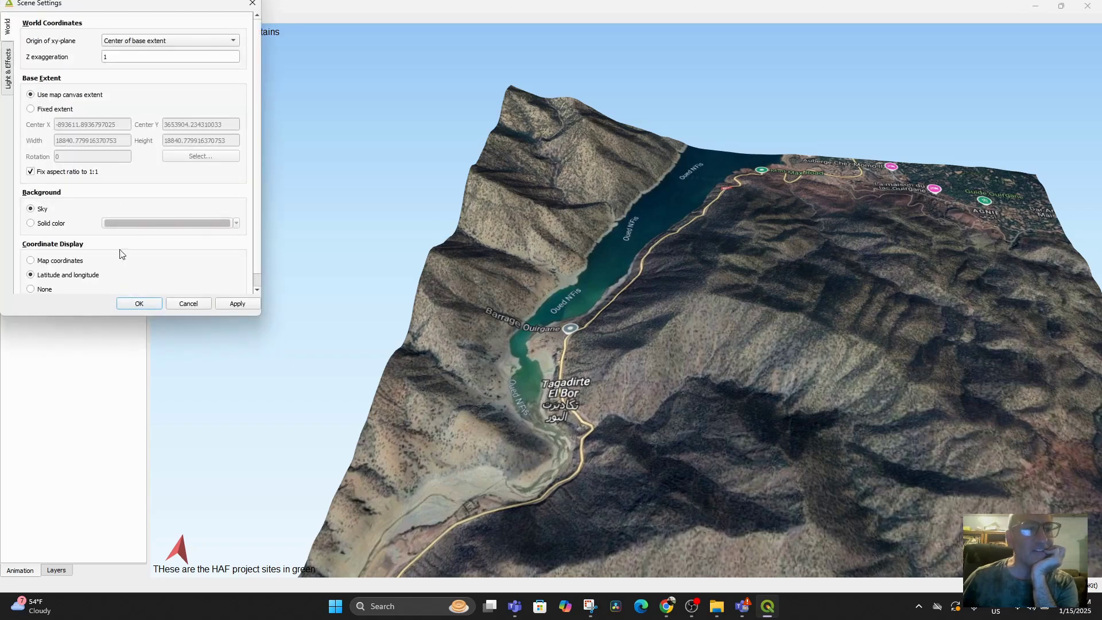
click(30, 110)
click(31, 95)
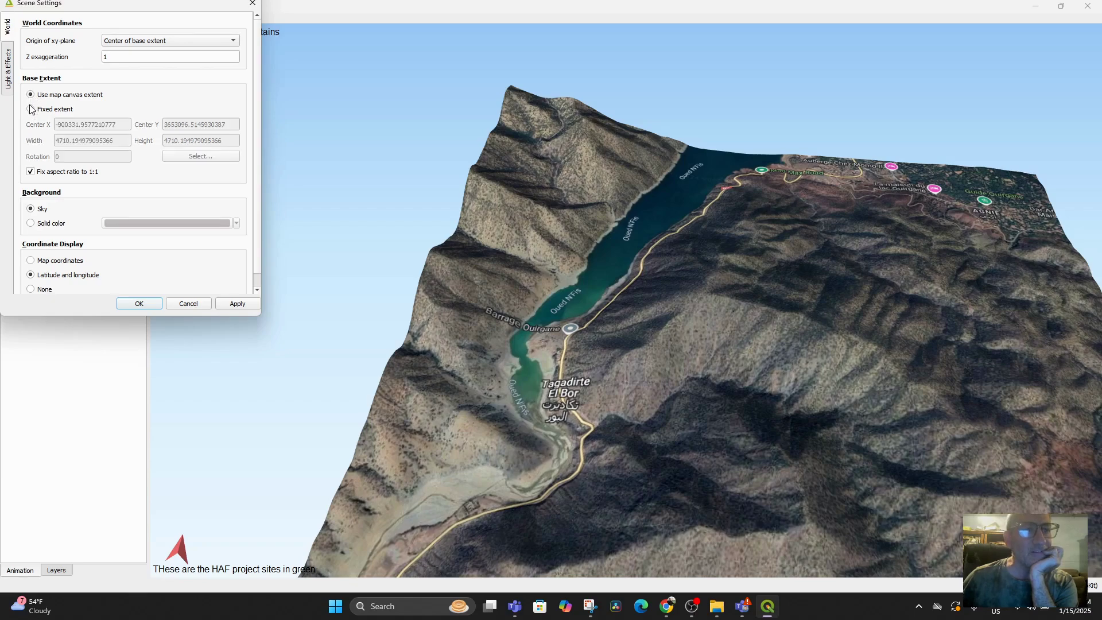
click(147, 305)
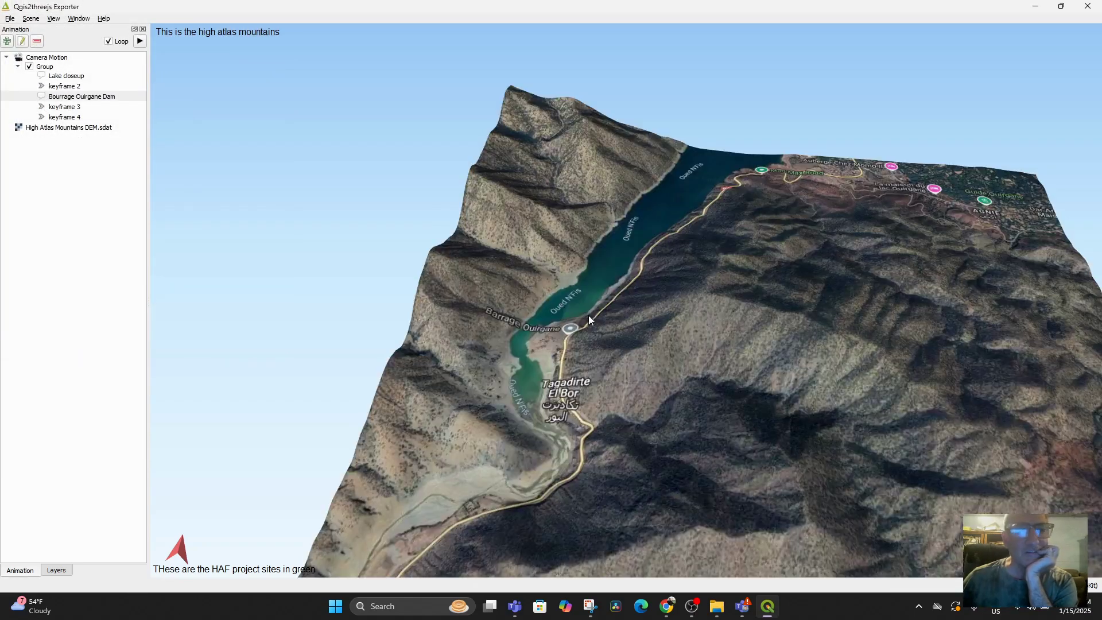
Review the whole terrain and recheck the scene's world settings without changing them
scroll(589, 371, down, 3)
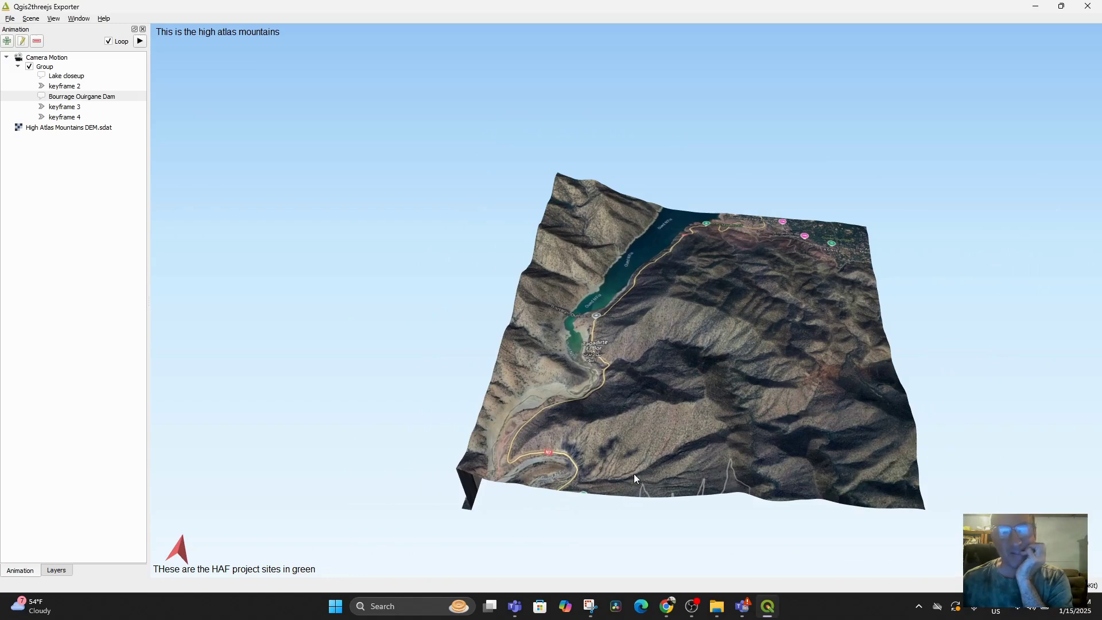
click(31, 19)
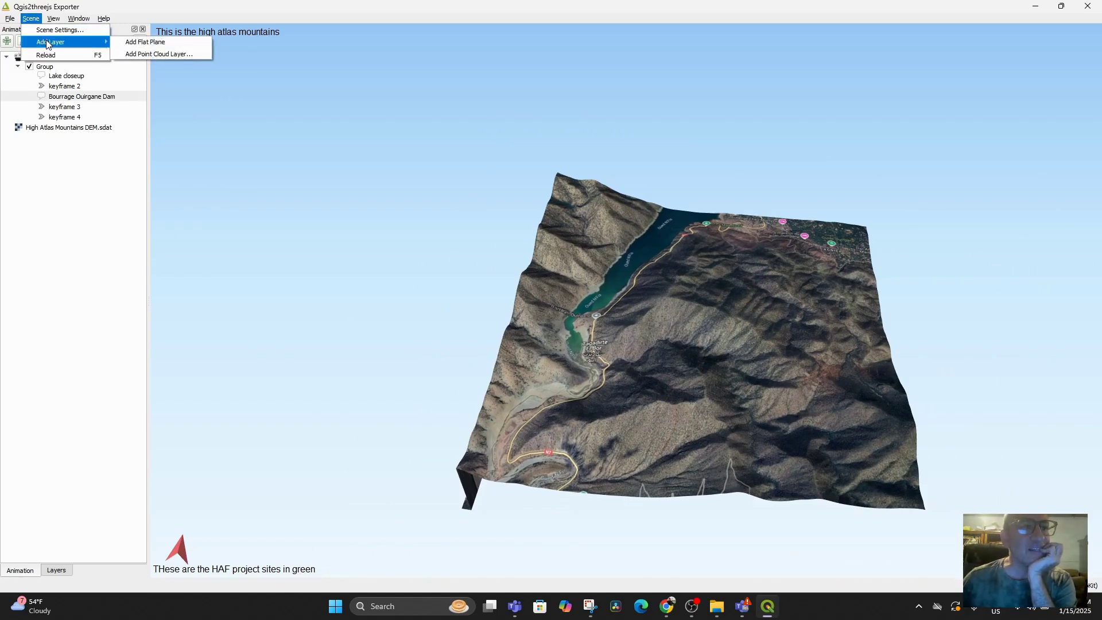
click(44, 30)
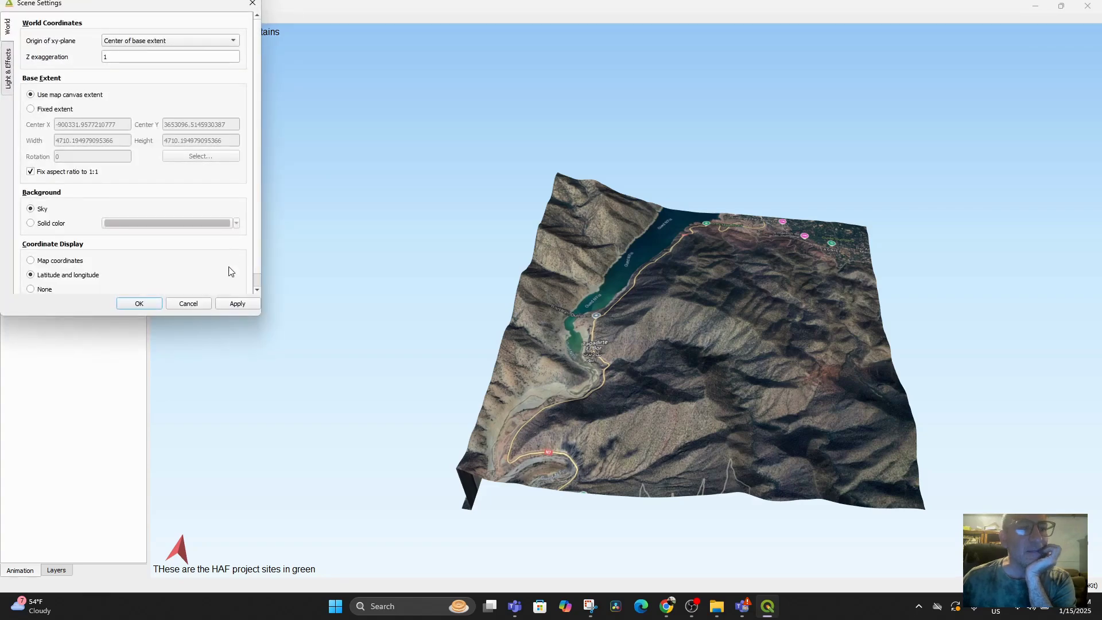
click(188, 303)
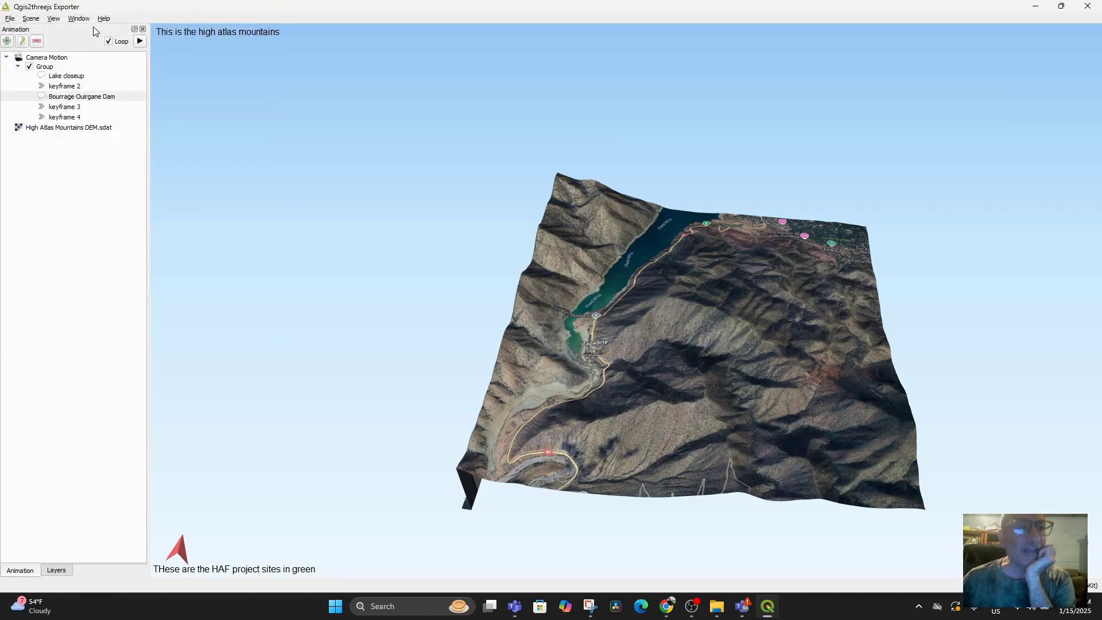
Add a flat plane layer to the scene and inspect it beneath the terrain
click(33, 19)
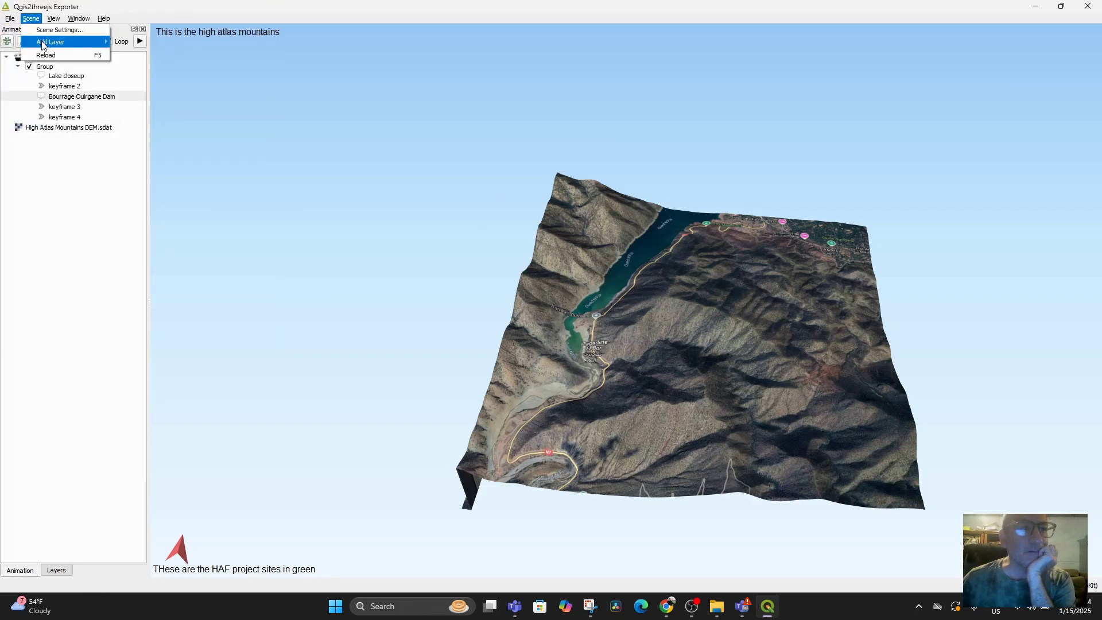
mouse_move(72, 43)
click(142, 45)
drag(474, 379, 761, 437)
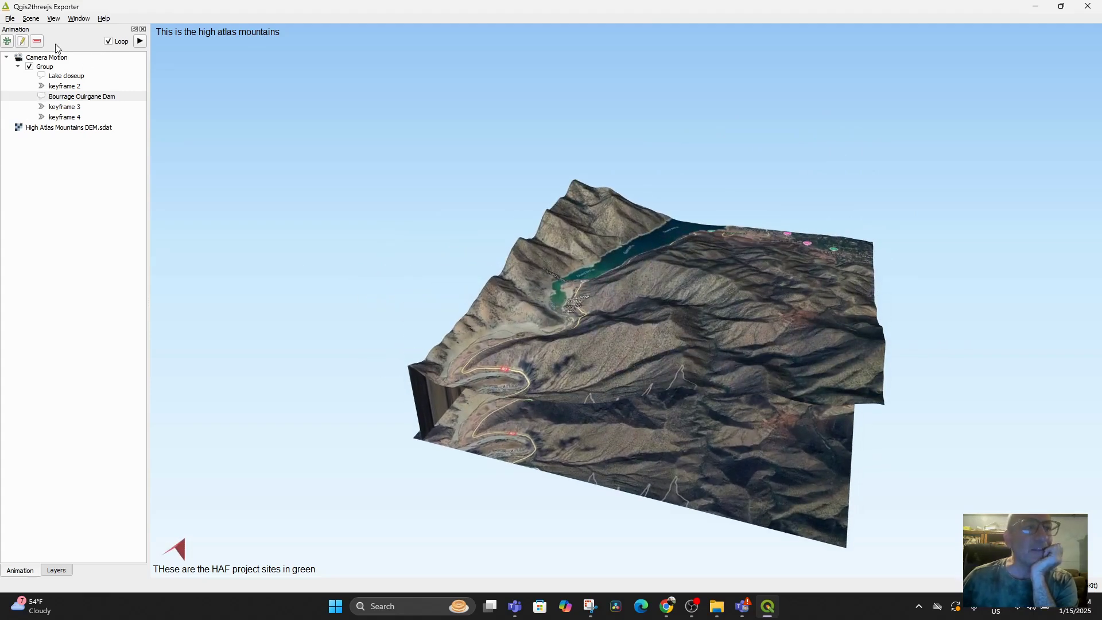
Review the exporter's window options and the formats for saving the scene as a PNG image or glTF file
click(79, 19)
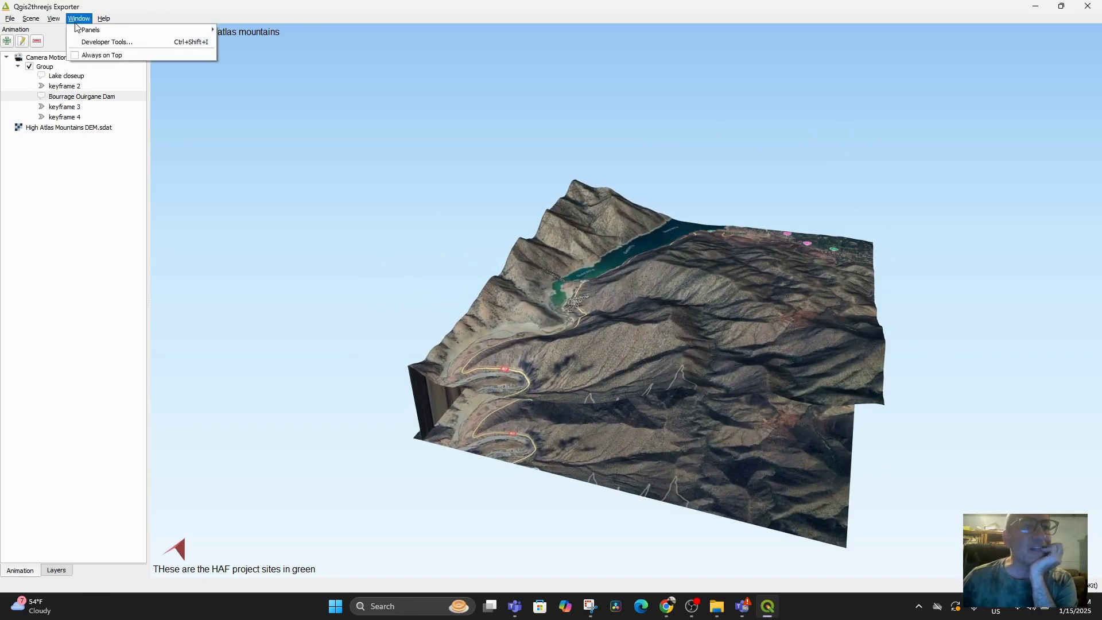
mouse_move(13, 23)
mouse_move(31, 47)
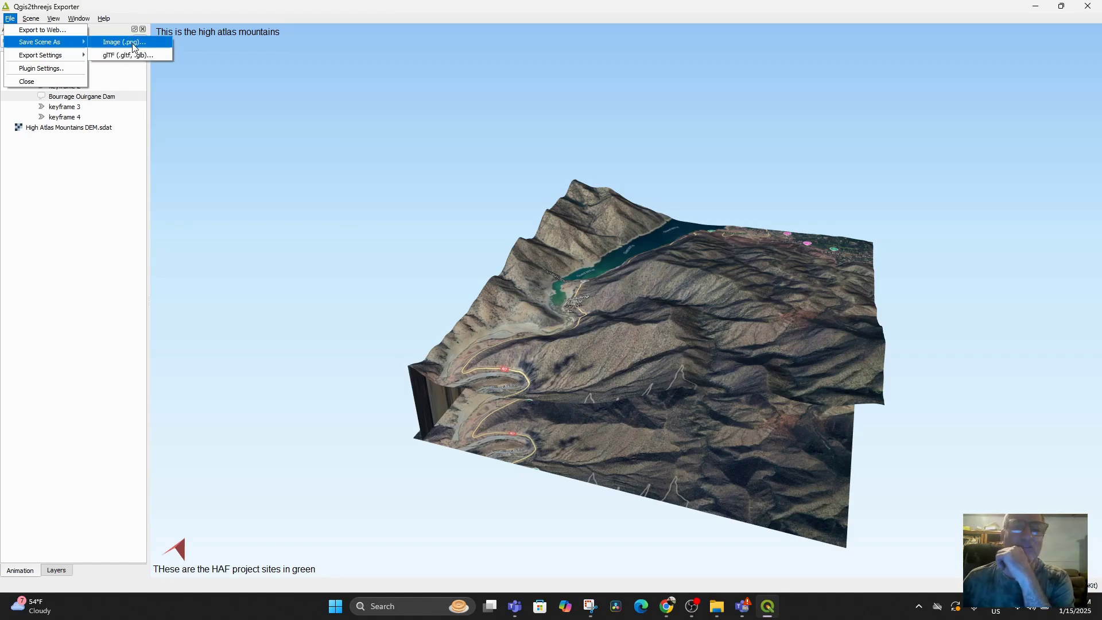
drag(559, 245, 437, 289)
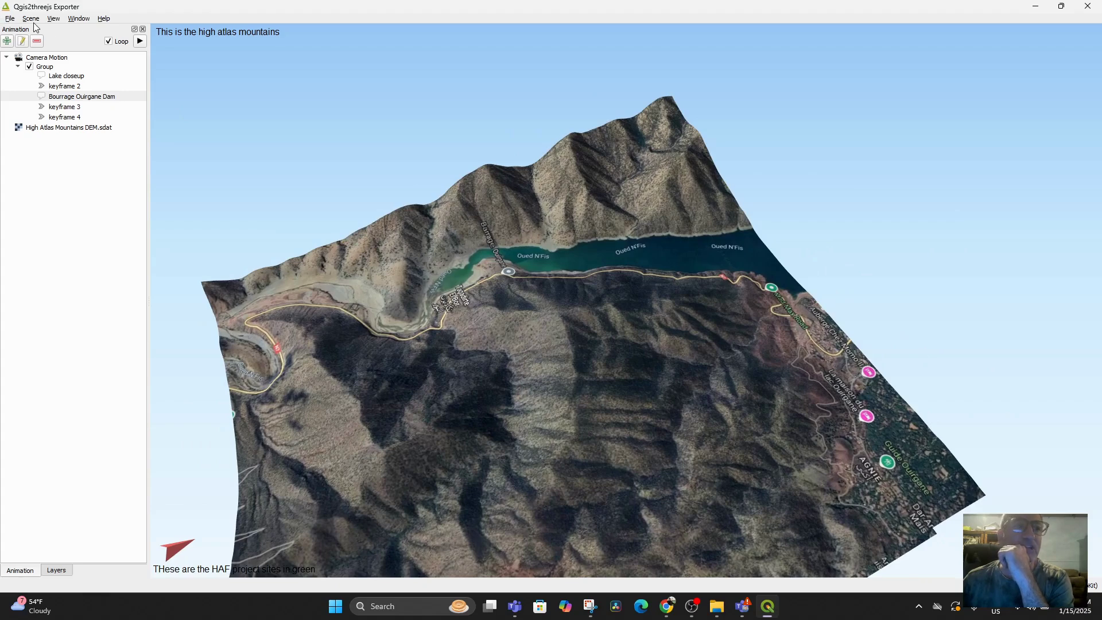
click(10, 19)
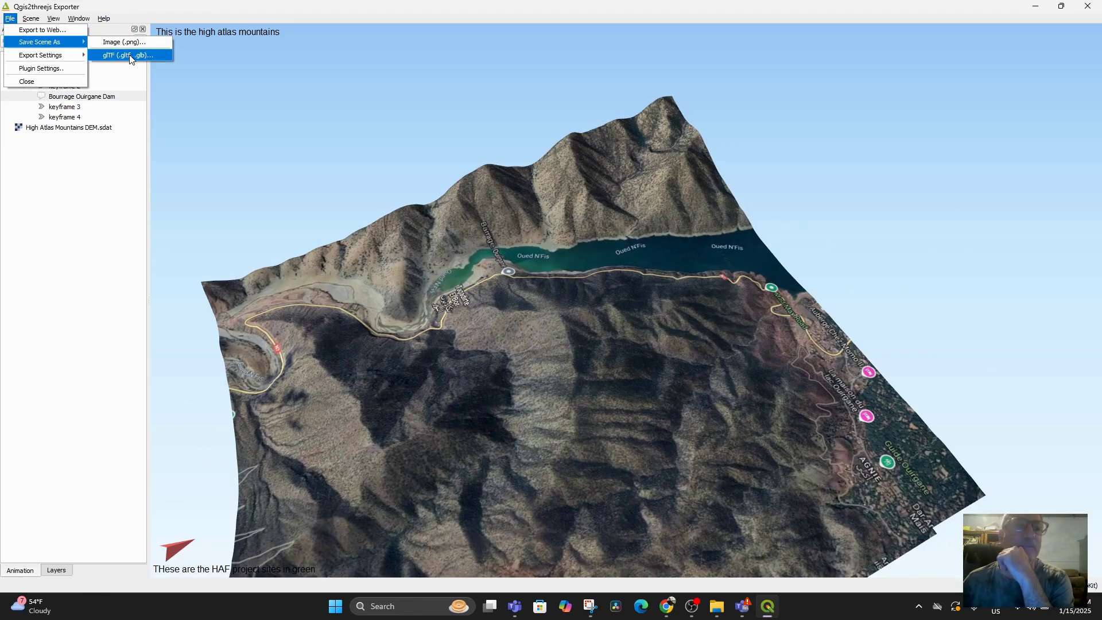
drag(422, 297, 804, 341)
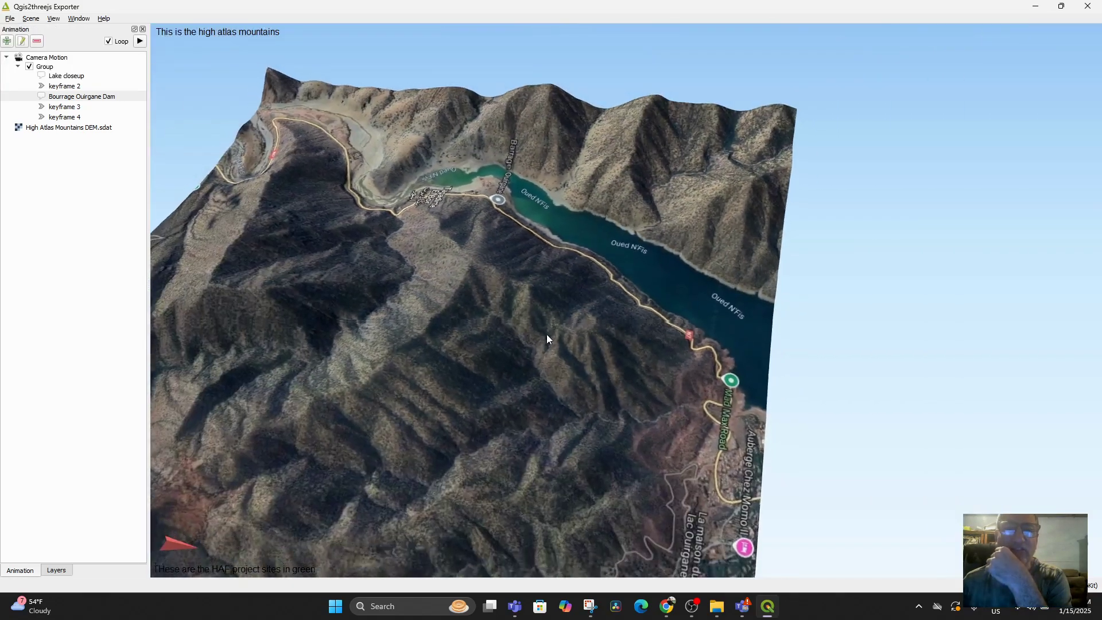
drag(546, 337, 668, 281)
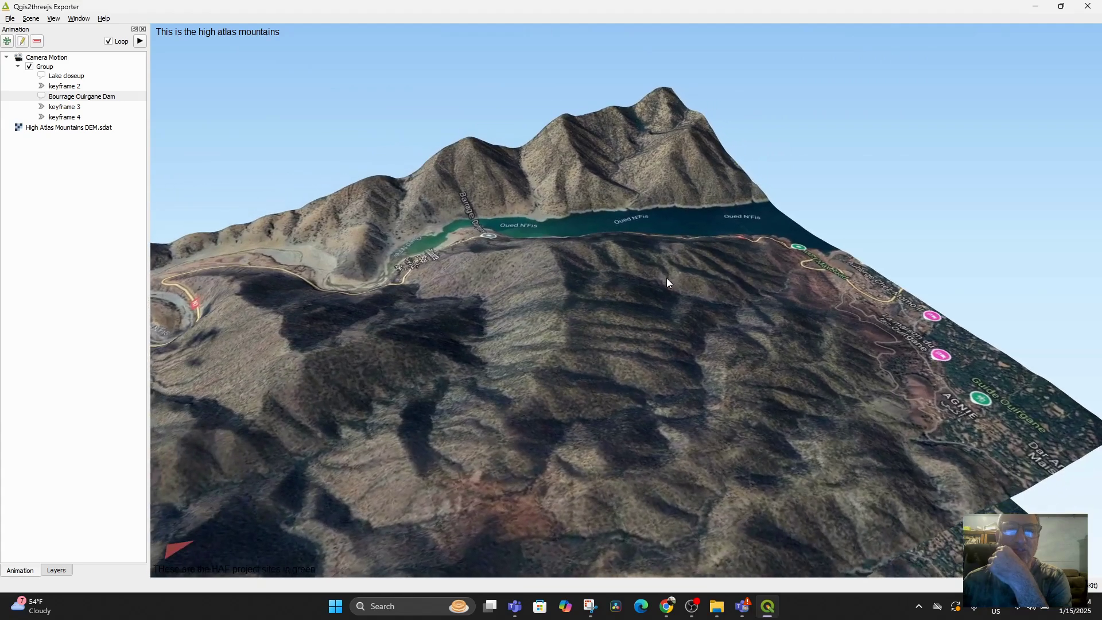
Check the plugin's web browser path and optional features settings, and cancel without changing them
click(11, 18)
mouse_move(33, 56)
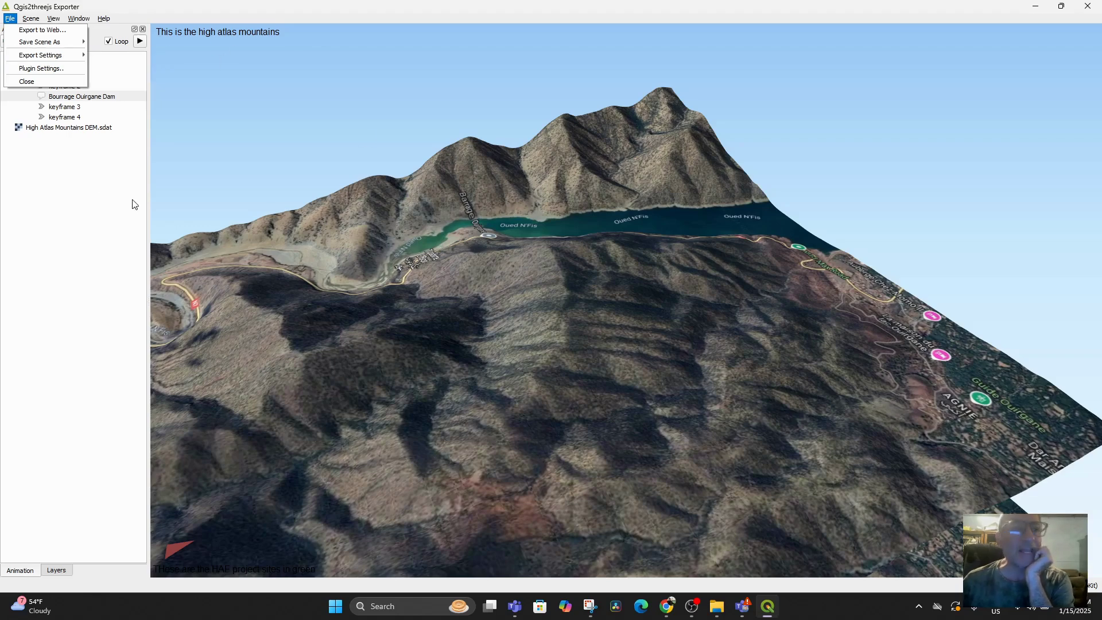
click(54, 72)
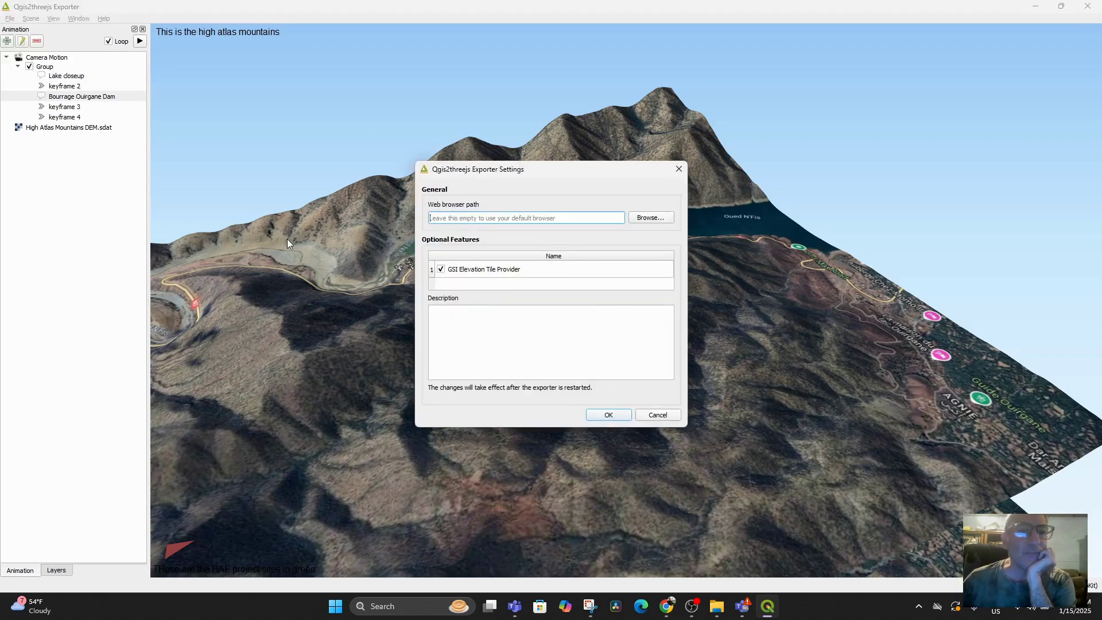
click(660, 416)
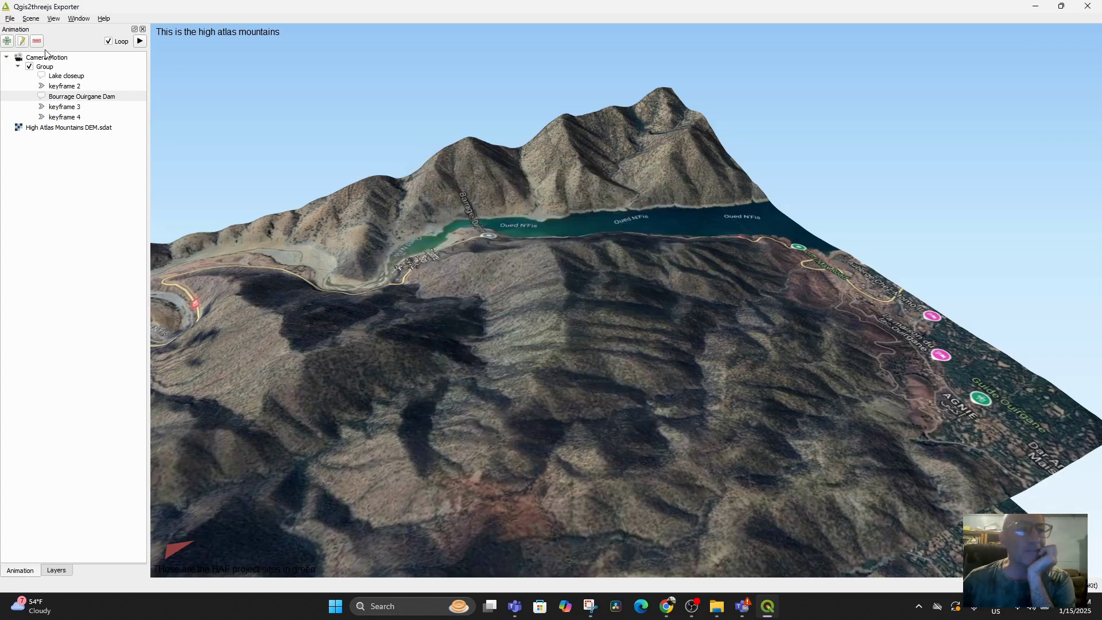
click(9, 20)
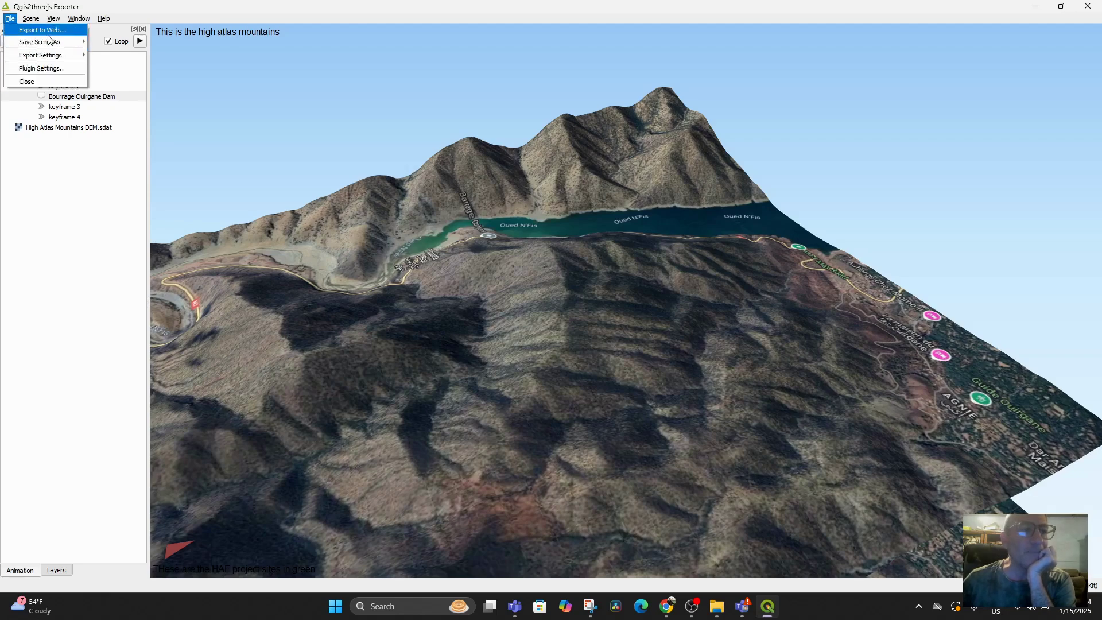
Set the exporter window to stay always on top
mouse_move(55, 20)
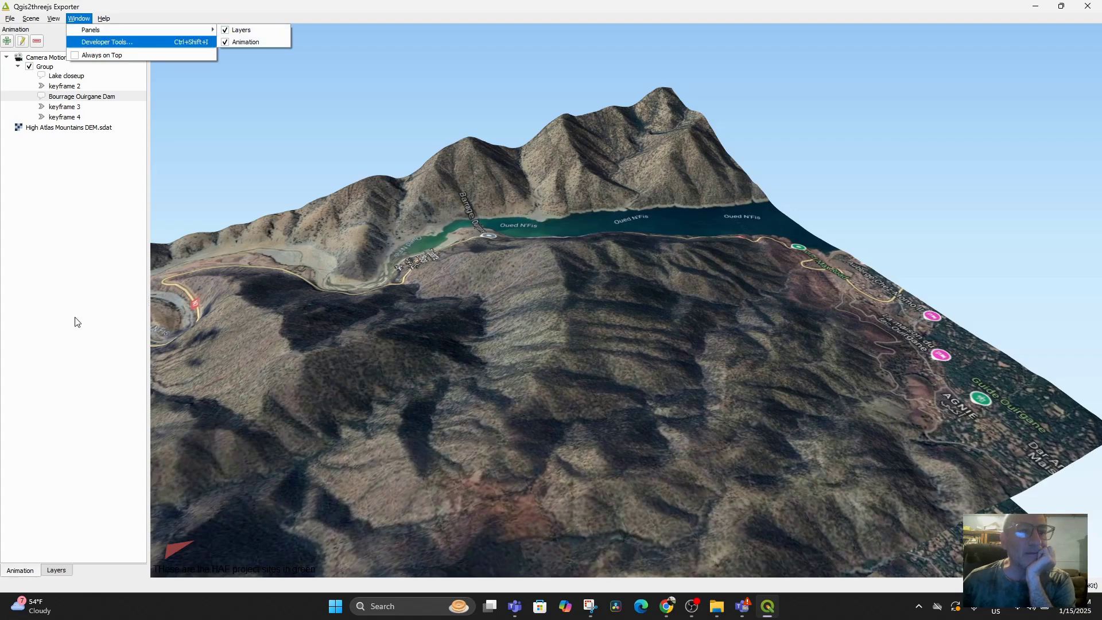
click(78, 322)
click(79, 18)
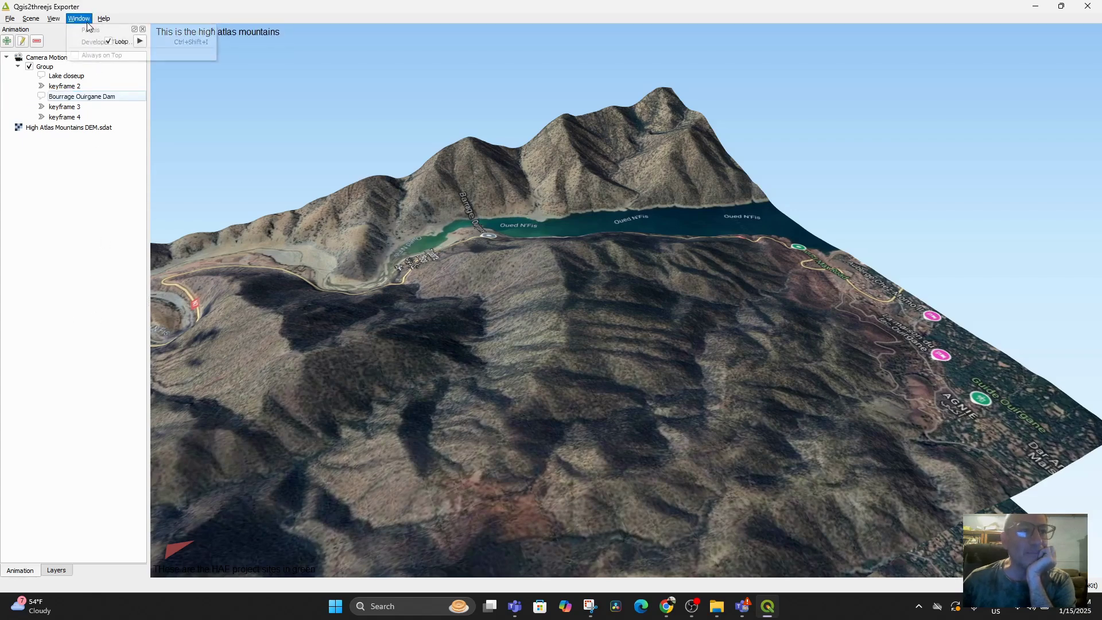
click(81, 52)
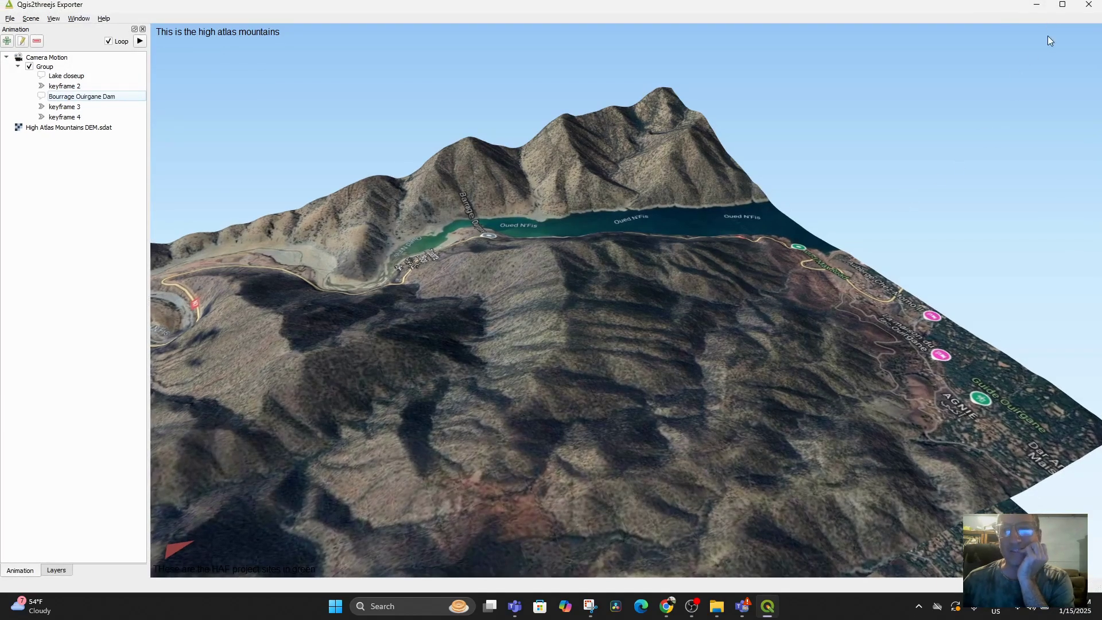
Shrink the maximized exporter window and place it beside the QGIS layers and map canvas
click(1063, 5)
double_click(986, 10)
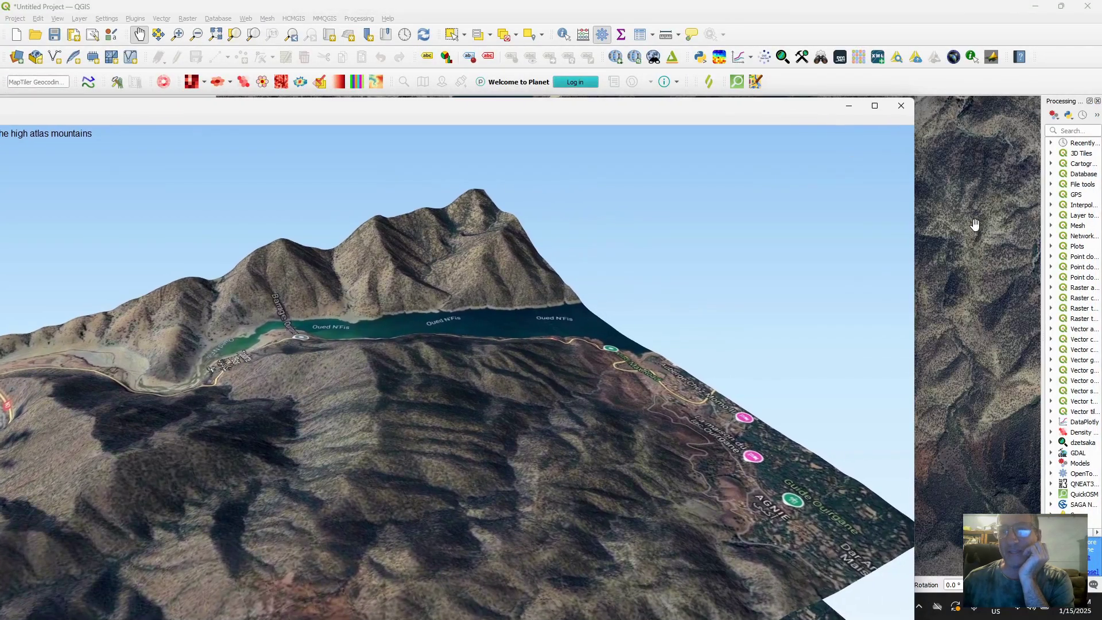
drag(914, 259, 299, 258)
drag(85, 109, 789, 38)
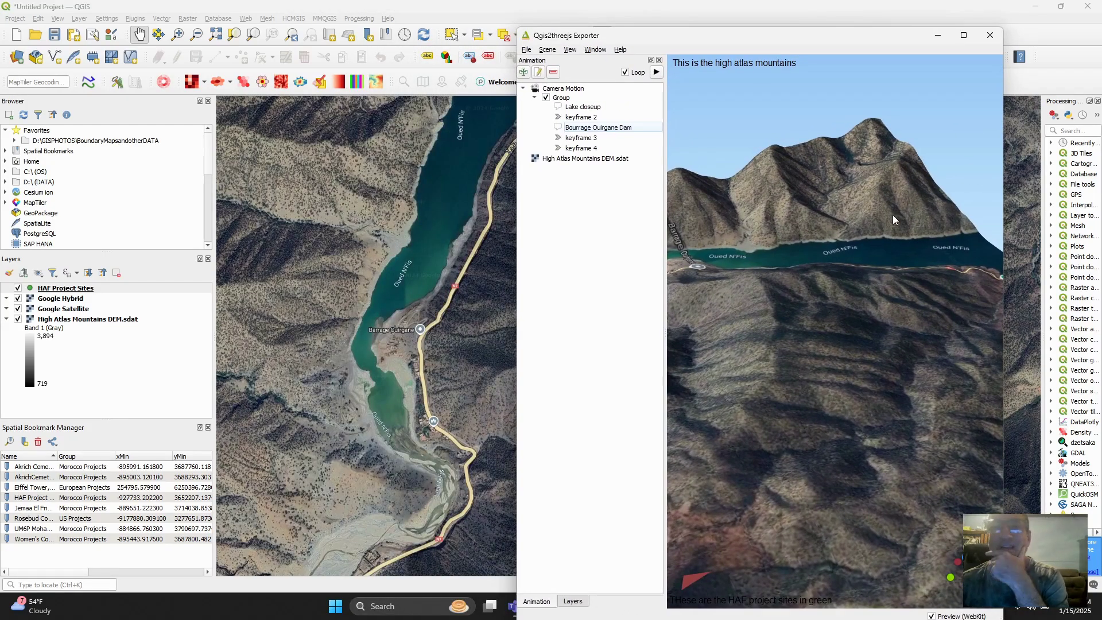
Pan the map canvas along the Oued N'Fis reservoir and narrow the exporter window to compare the map with the 3D view
drag(504, 229, 322, 308)
drag(369, 339, 349, 356)
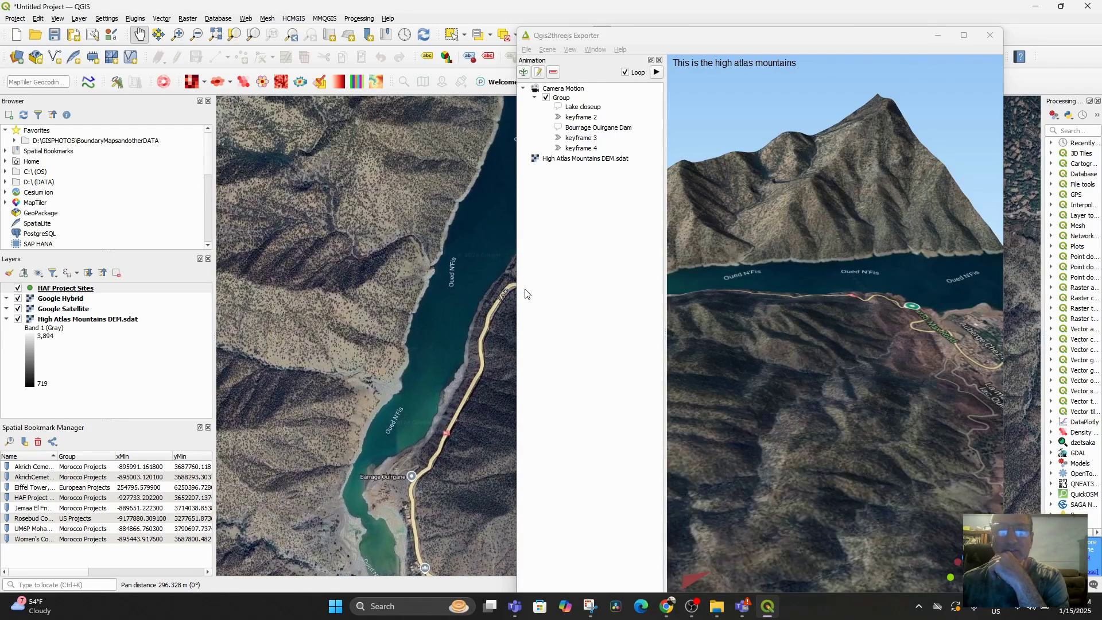
drag(516, 290, 586, 290)
drag(469, 357, 421, 327)
drag(769, 373, 720, 387)
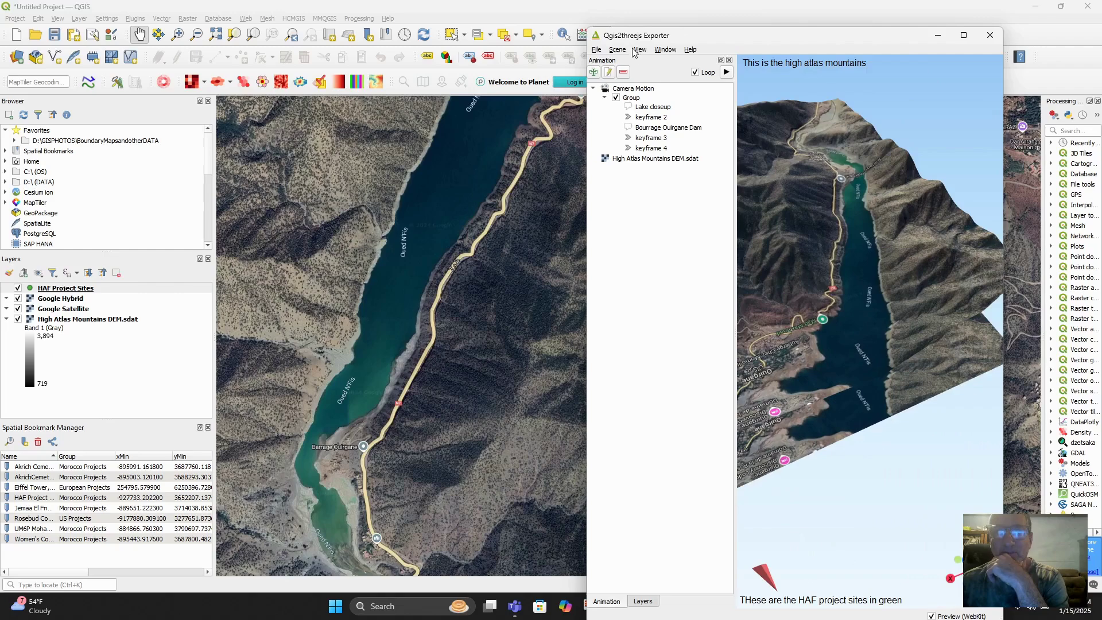
Light the scene with a point light above the camera and enable green fog (#5cff77) in the light and effects settings
click(655, 50)
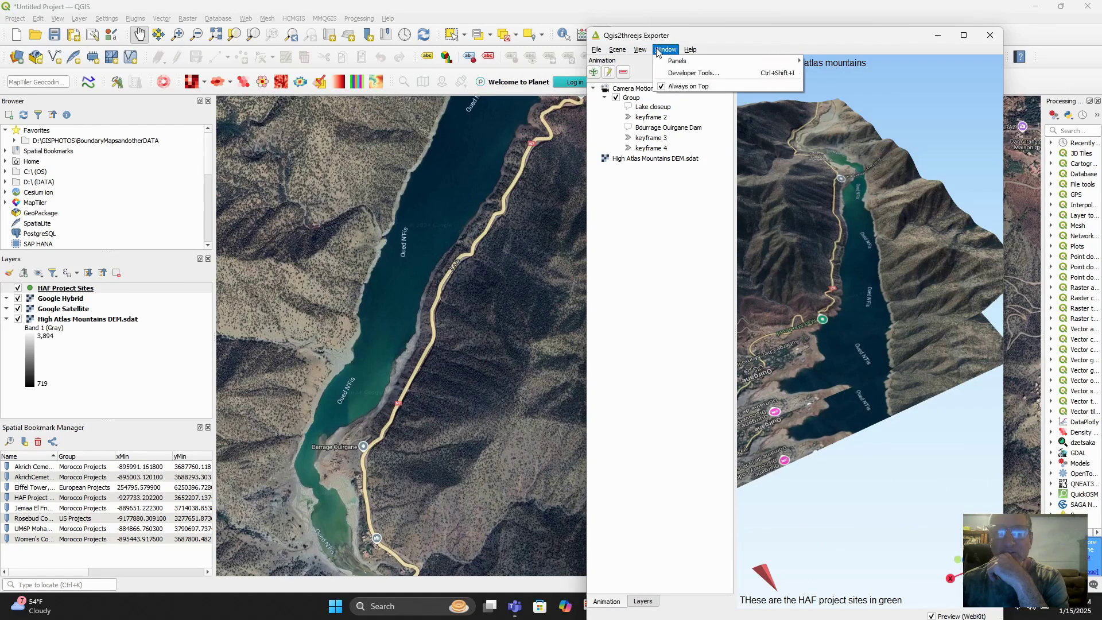
mouse_move(621, 52)
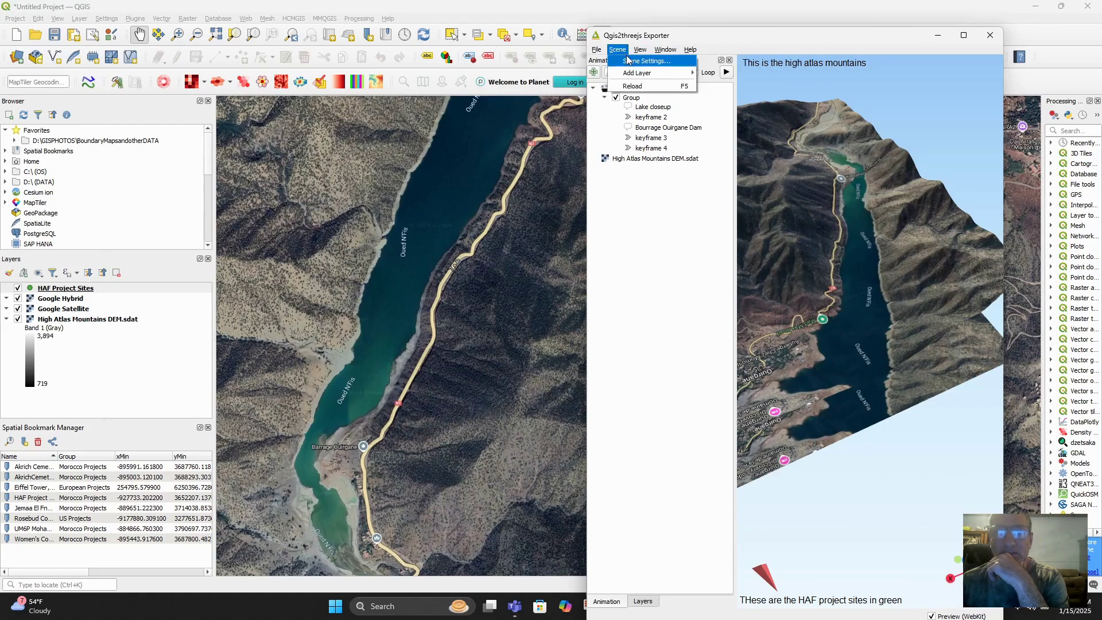
click(646, 61)
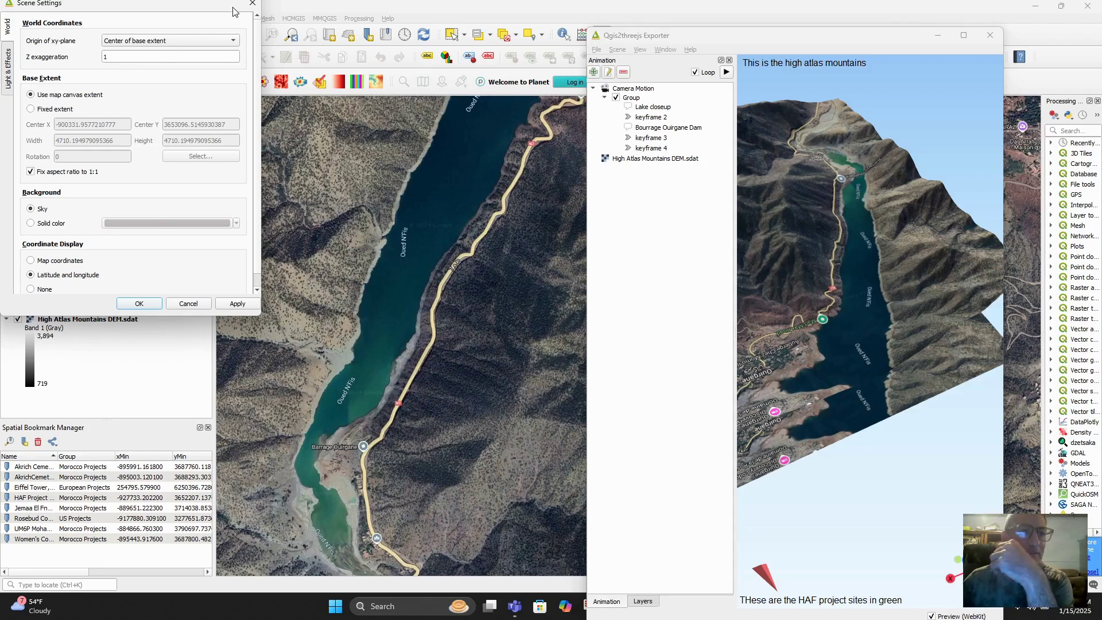
click(8, 69)
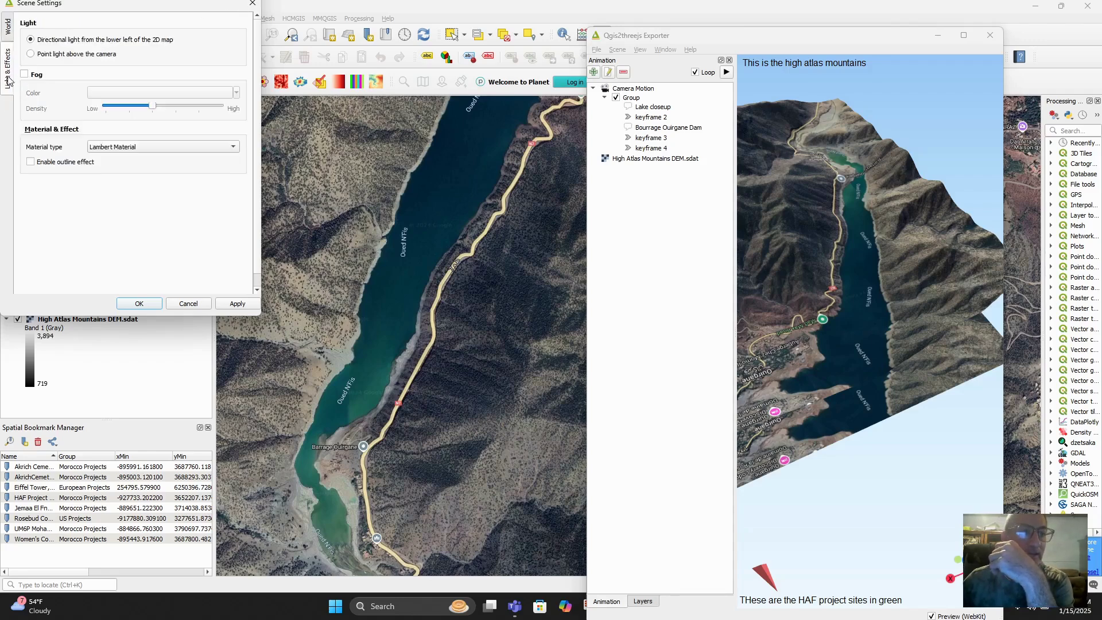
click(23, 75)
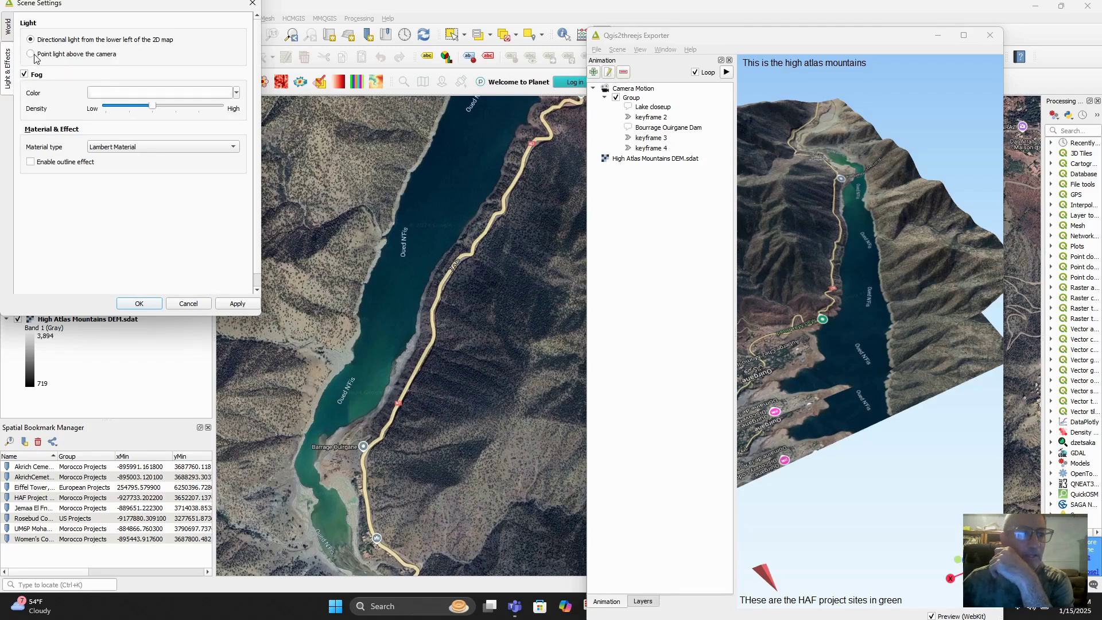
click(160, 93)
click(463, 299)
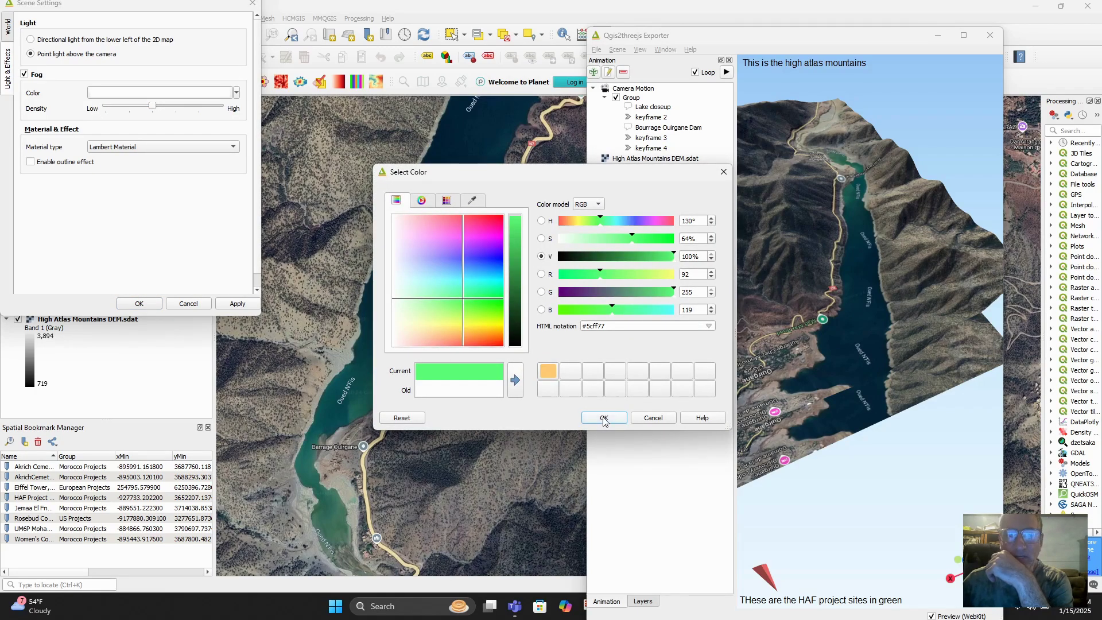
click(604, 417)
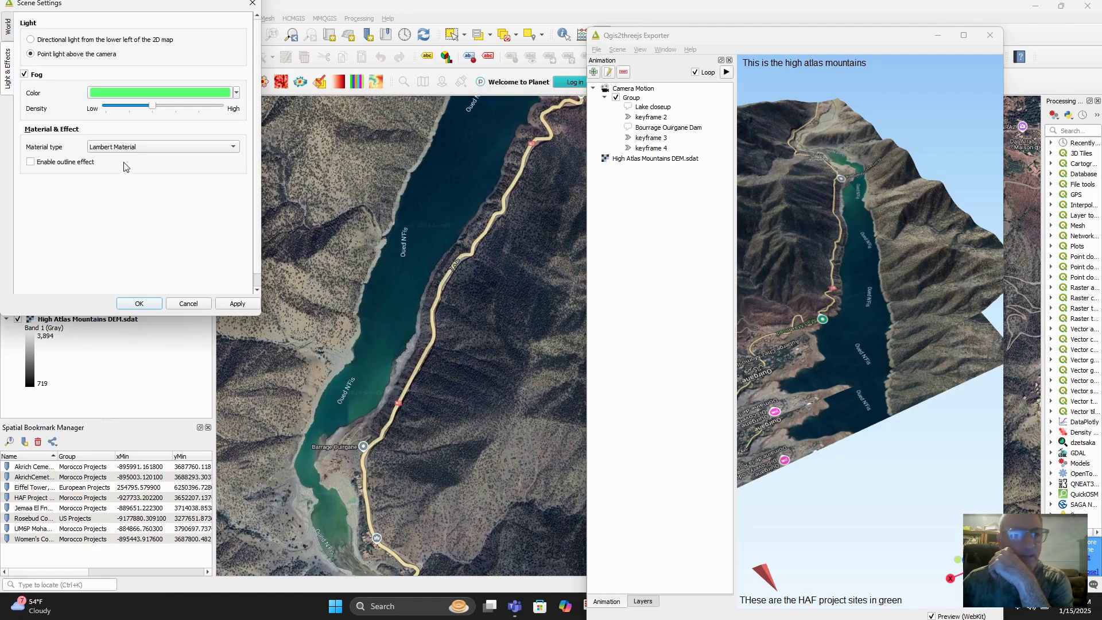
click(143, 149)
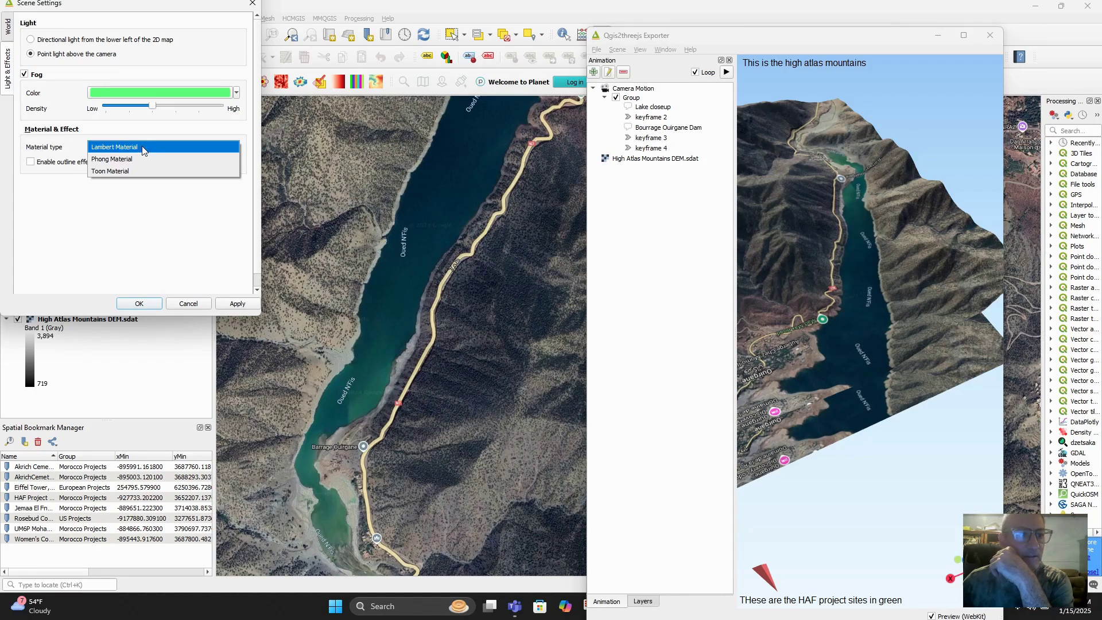
click(30, 163)
click(152, 305)
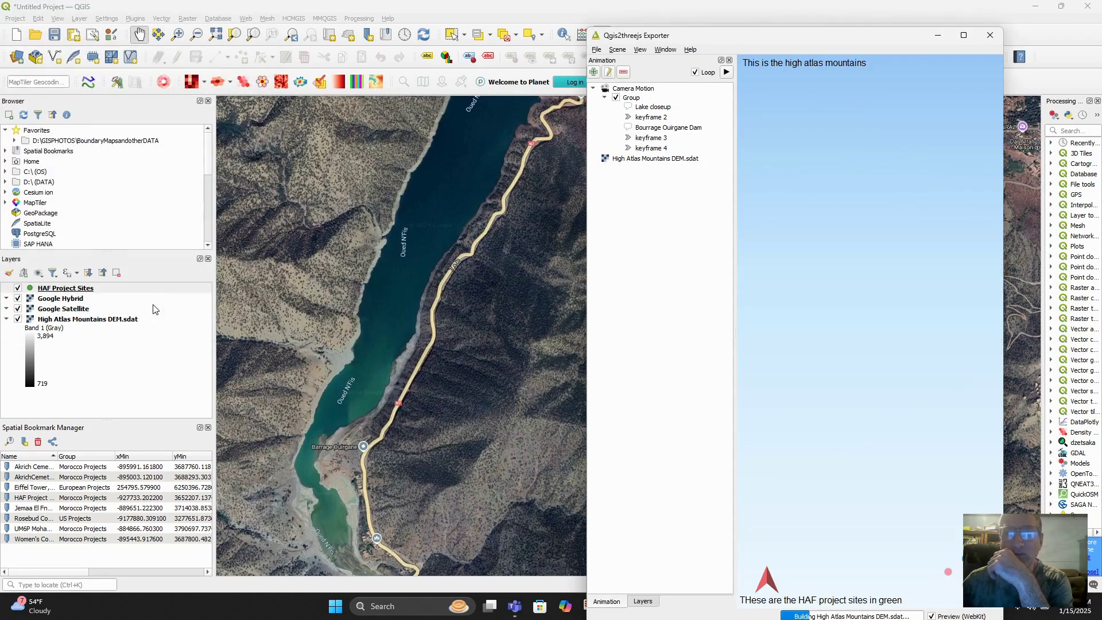
drag(925, 356, 945, 344)
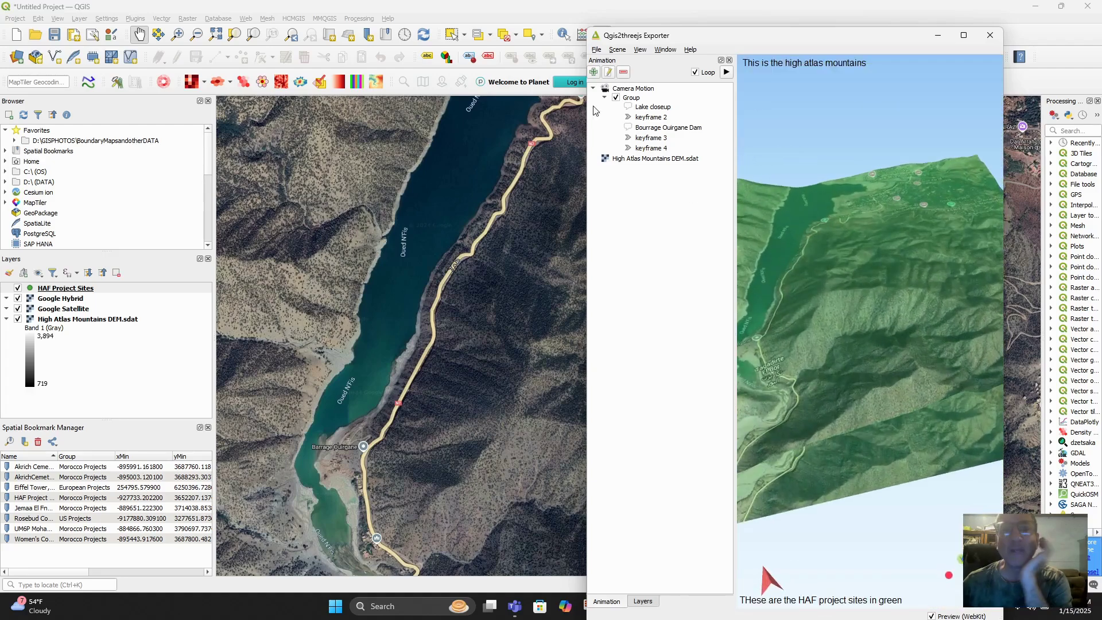
click(648, 50)
mouse_move(666, 51)
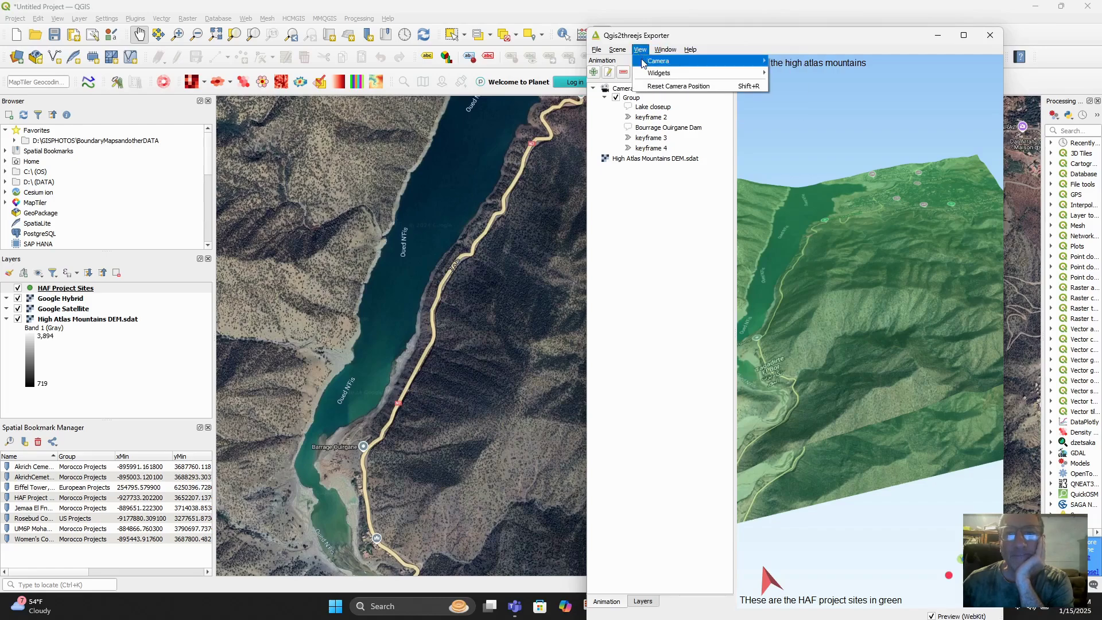
mouse_move(649, 77)
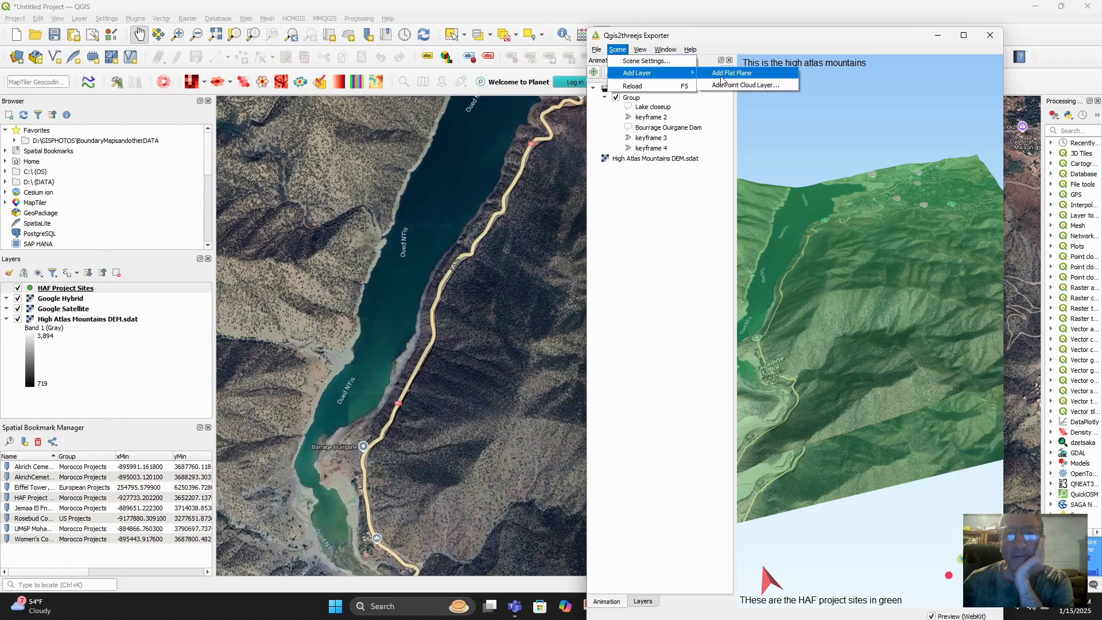
click(679, 233)
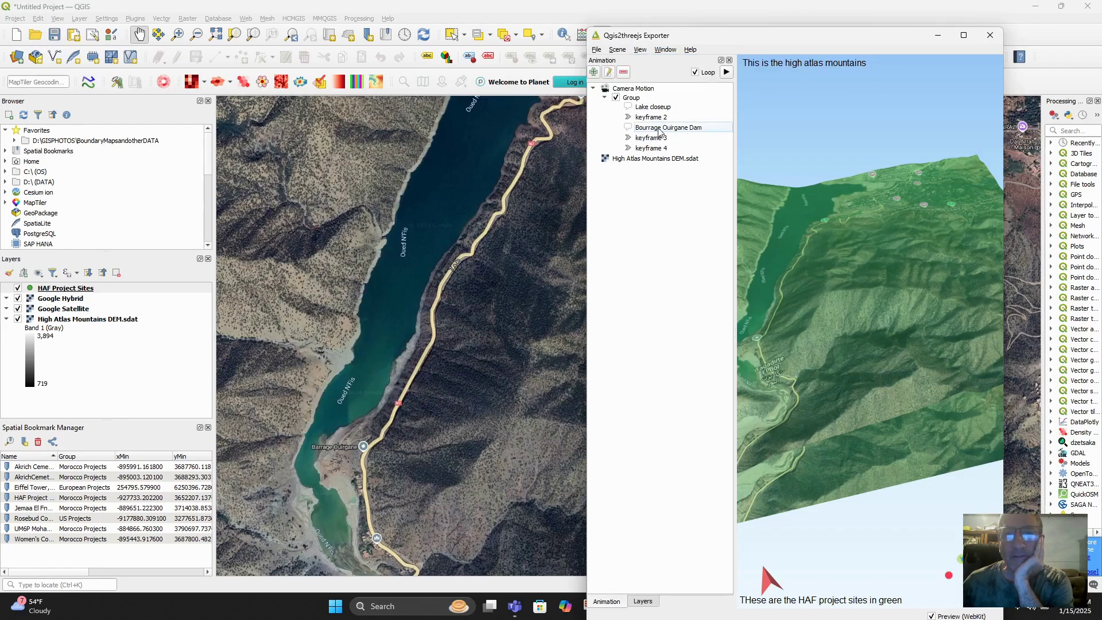
click(618, 49)
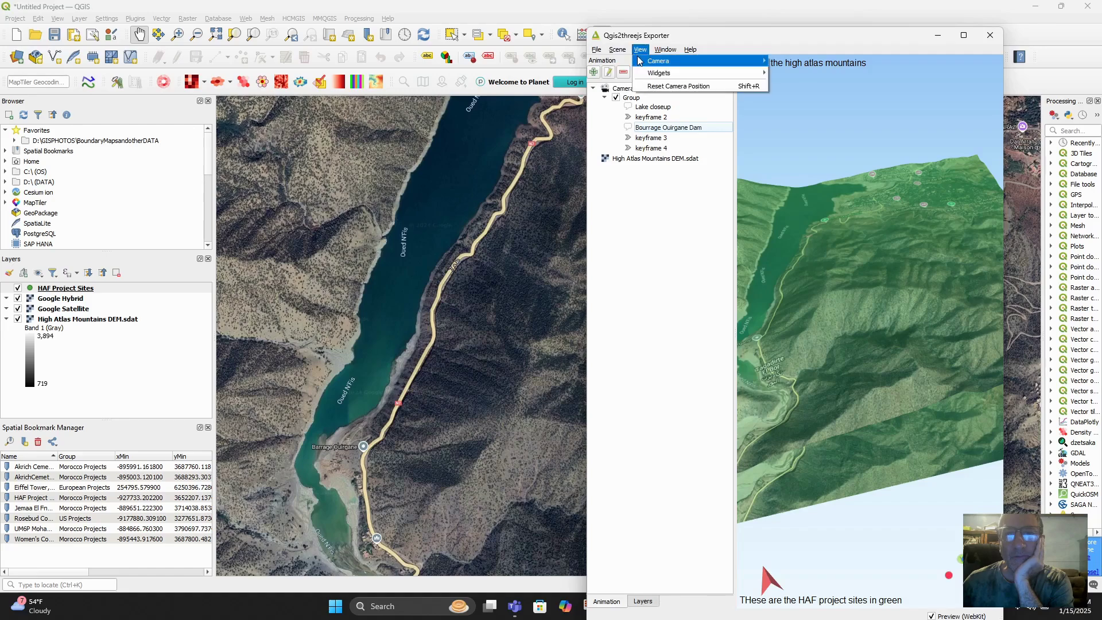
mouse_move(620, 72)
click(897, 433)
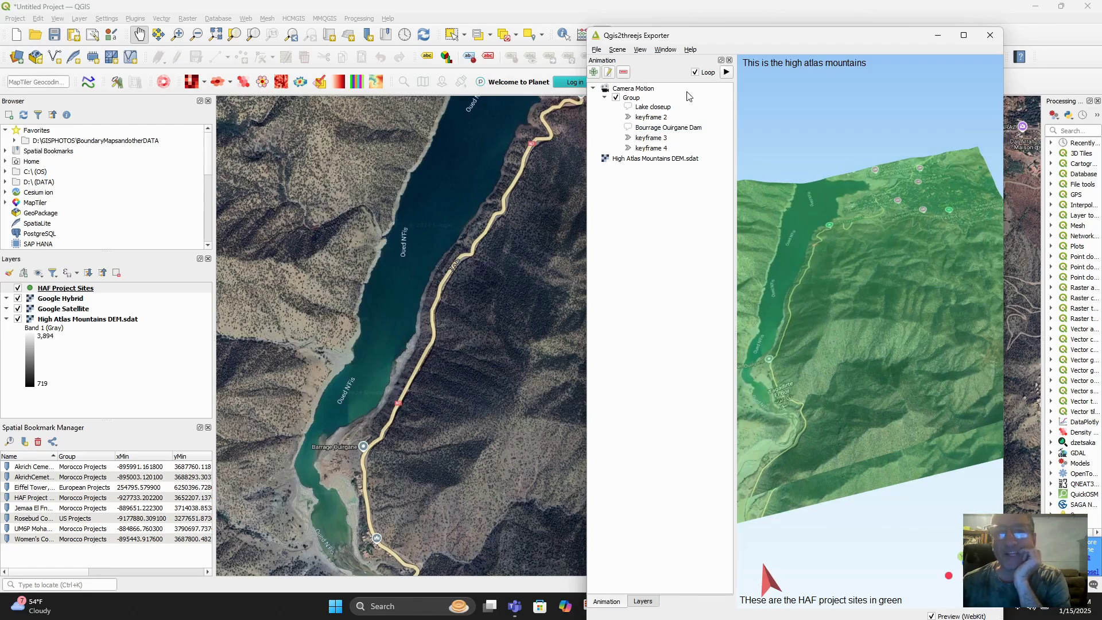
Reload the 3D scene and inspect the fog-tinted terrain up close from another angle
click(623, 51)
mouse_move(638, 76)
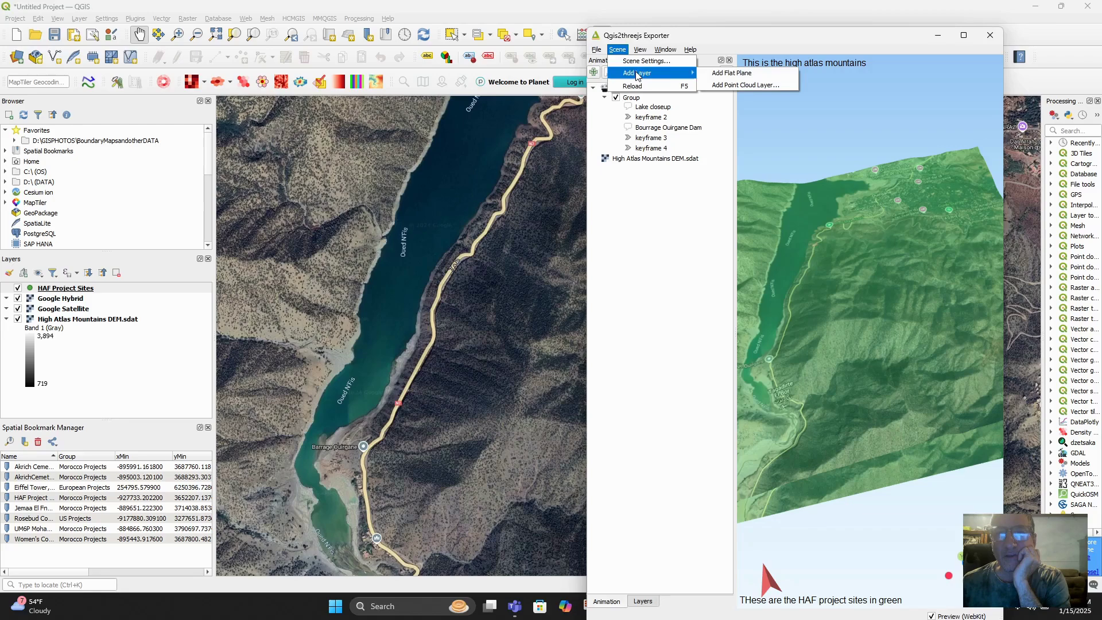
click(633, 86)
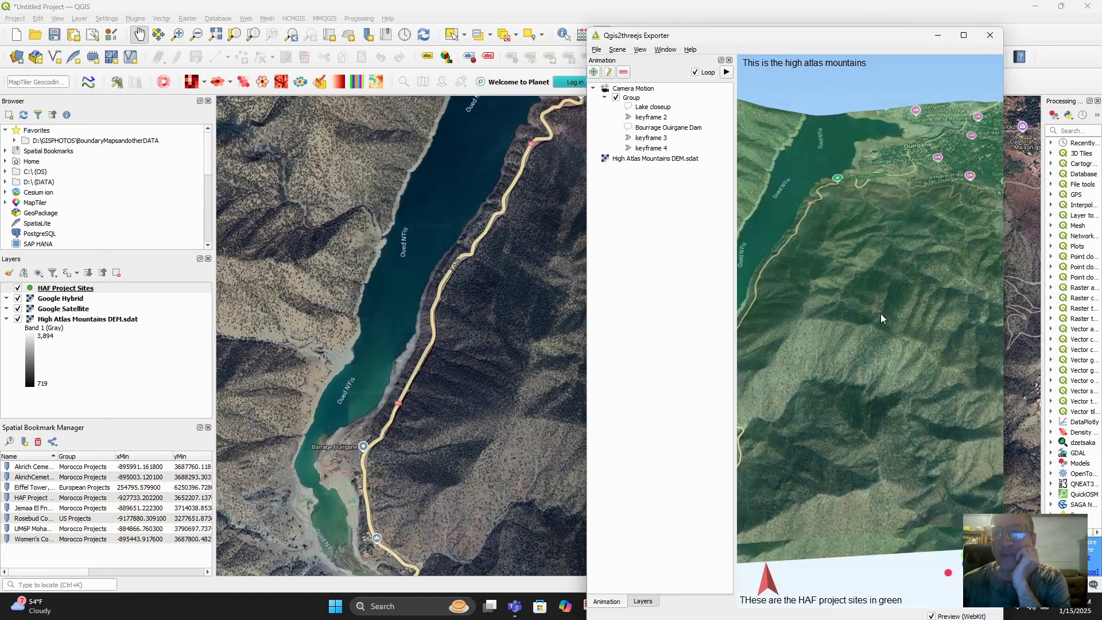
drag(847, 301, 776, 260)
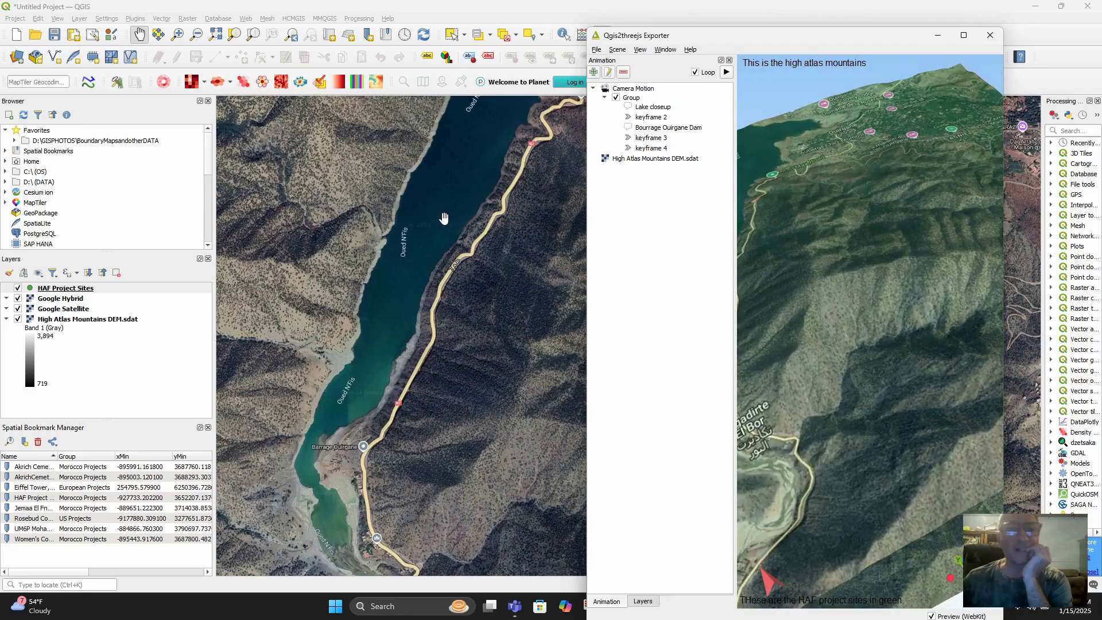
Remove the two enabled Flat Plane layers from the exporter's DEM layers, confirming each removal
click(649, 117)
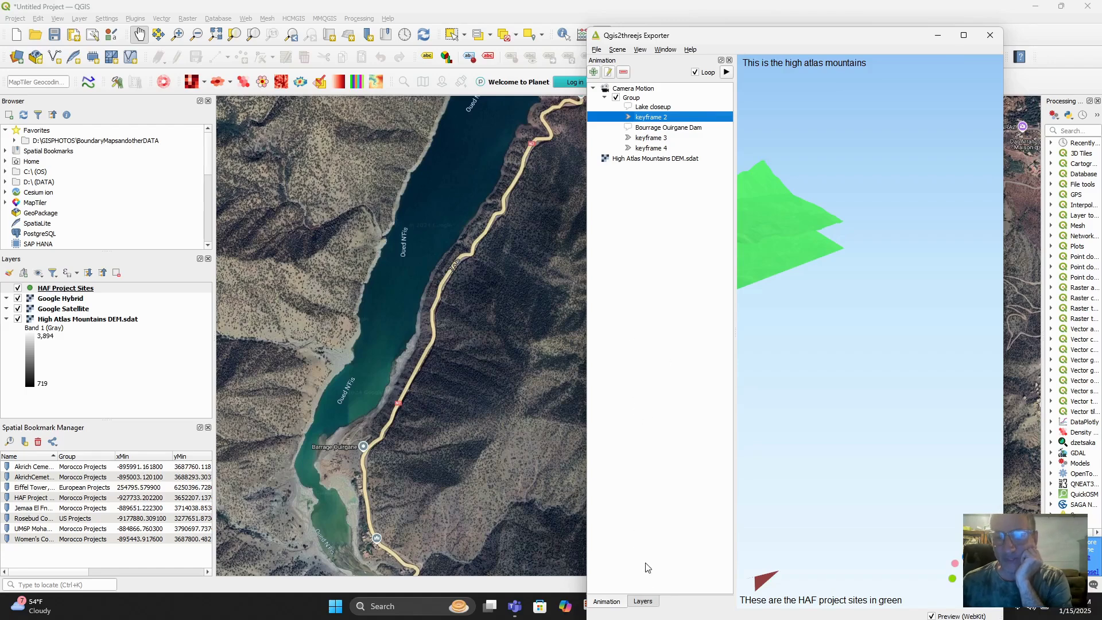
click(643, 602)
click(634, 117)
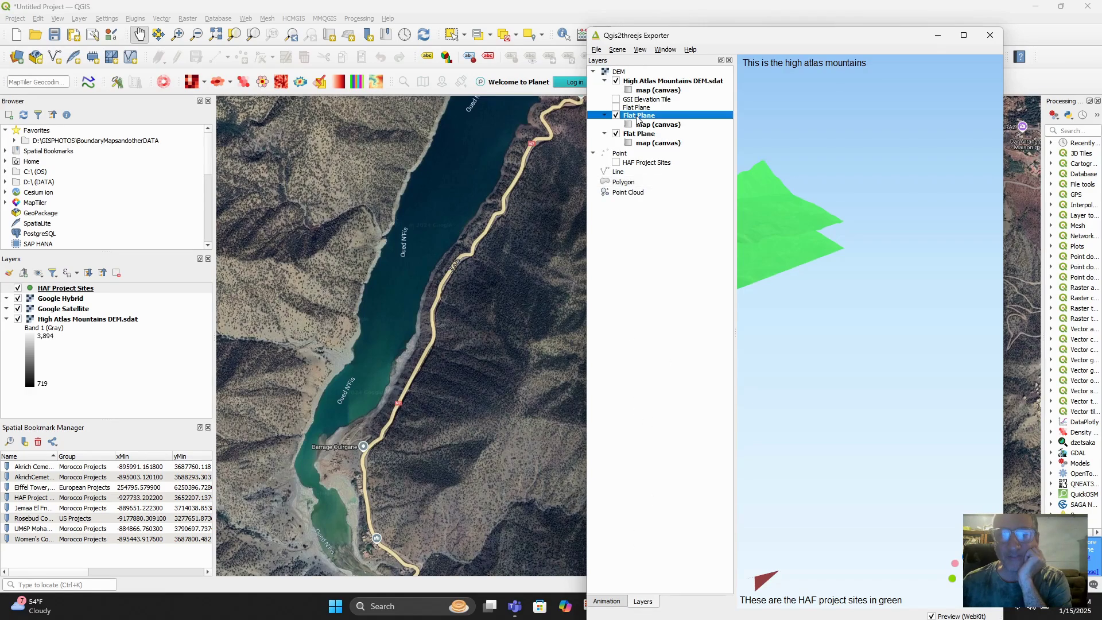
right_click(639, 119)
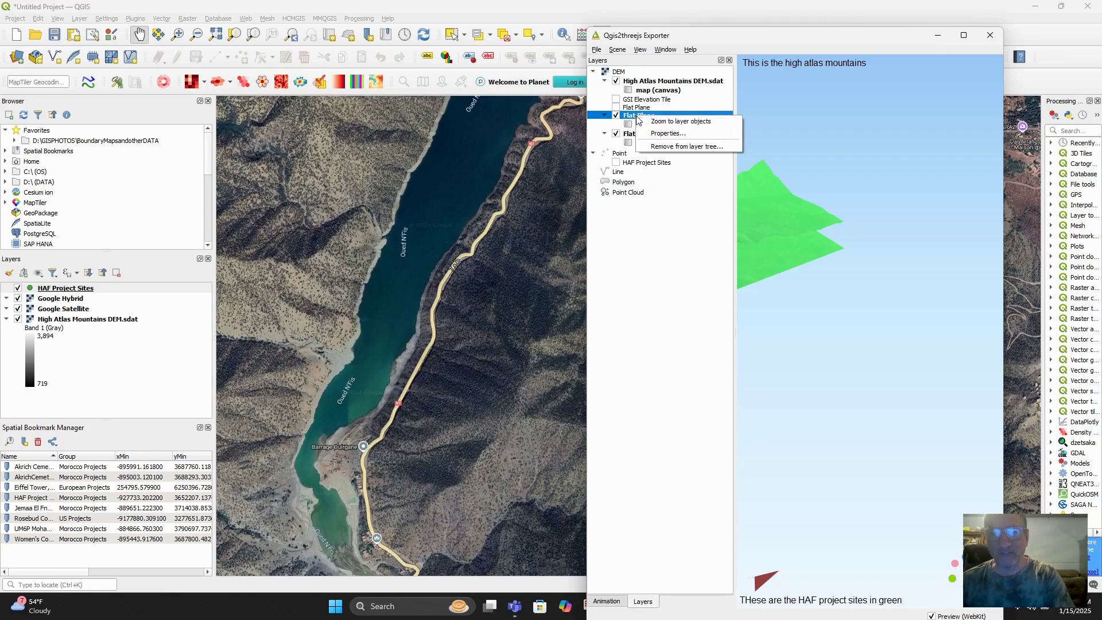
click(658, 149)
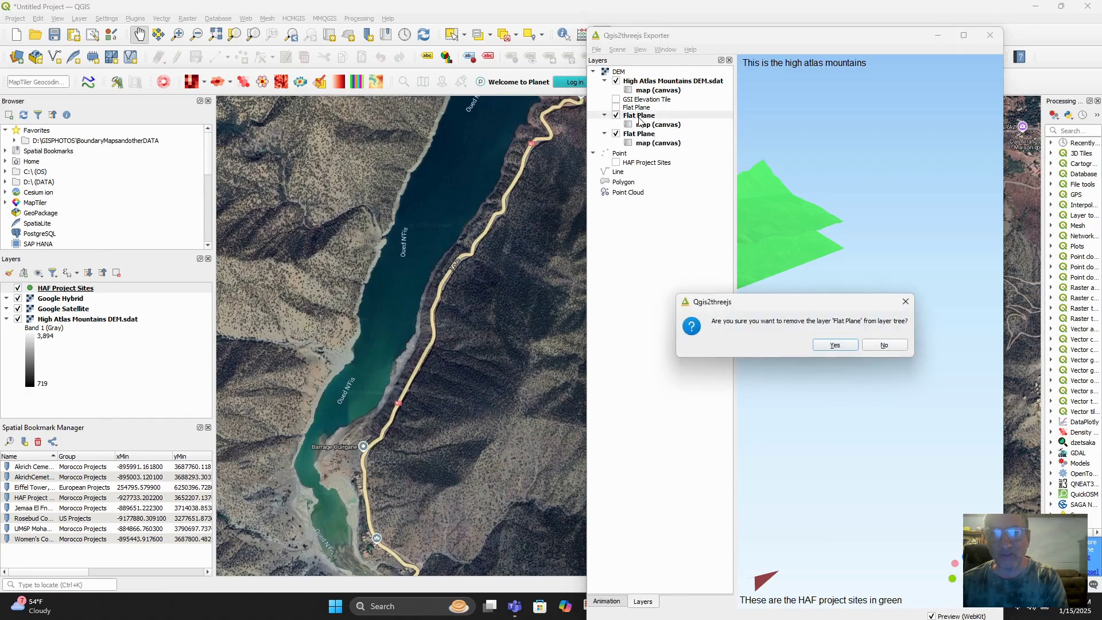
click(833, 344)
right_click(656, 118)
click(686, 148)
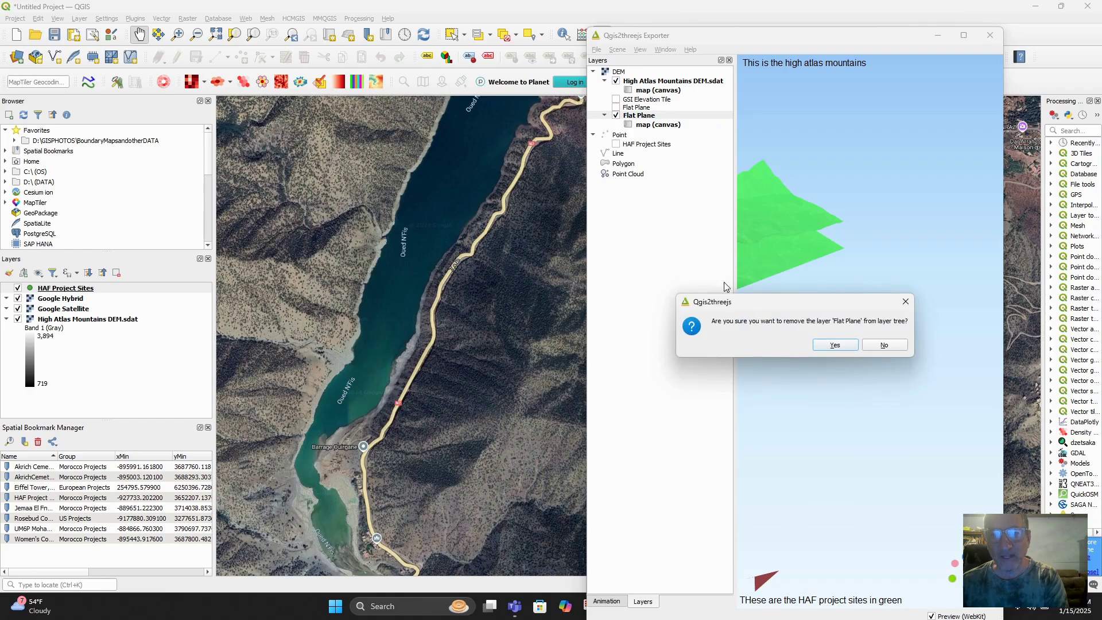
click(836, 345)
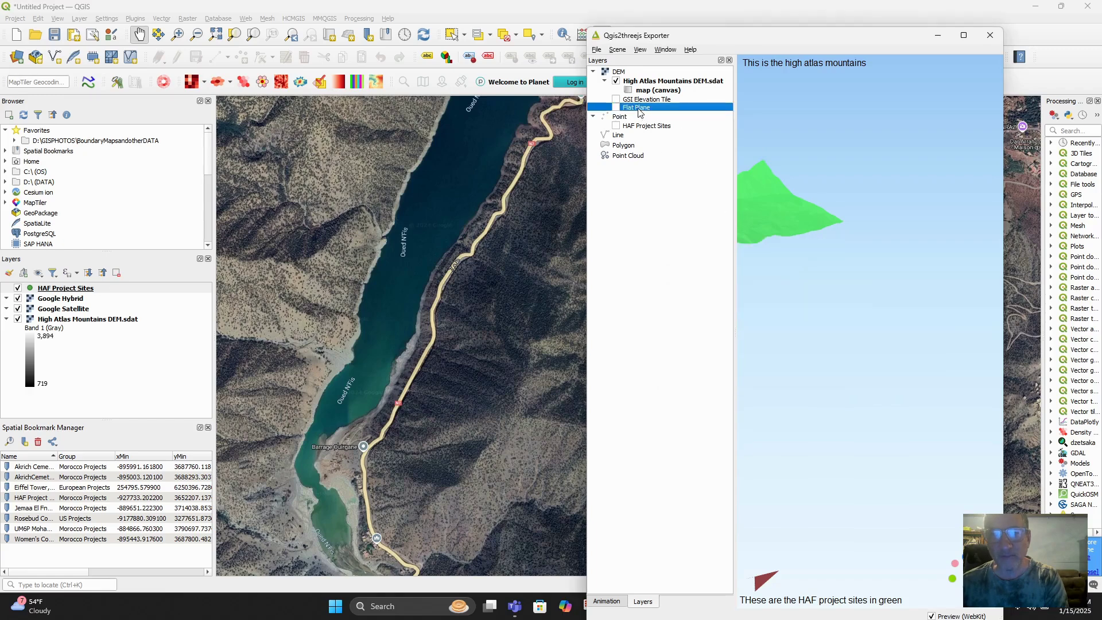
Turn off the fog and switch the scene to directional light from the lower left of the 2D map
drag(792, 229, 827, 243)
scroll(866, 319, up, 6)
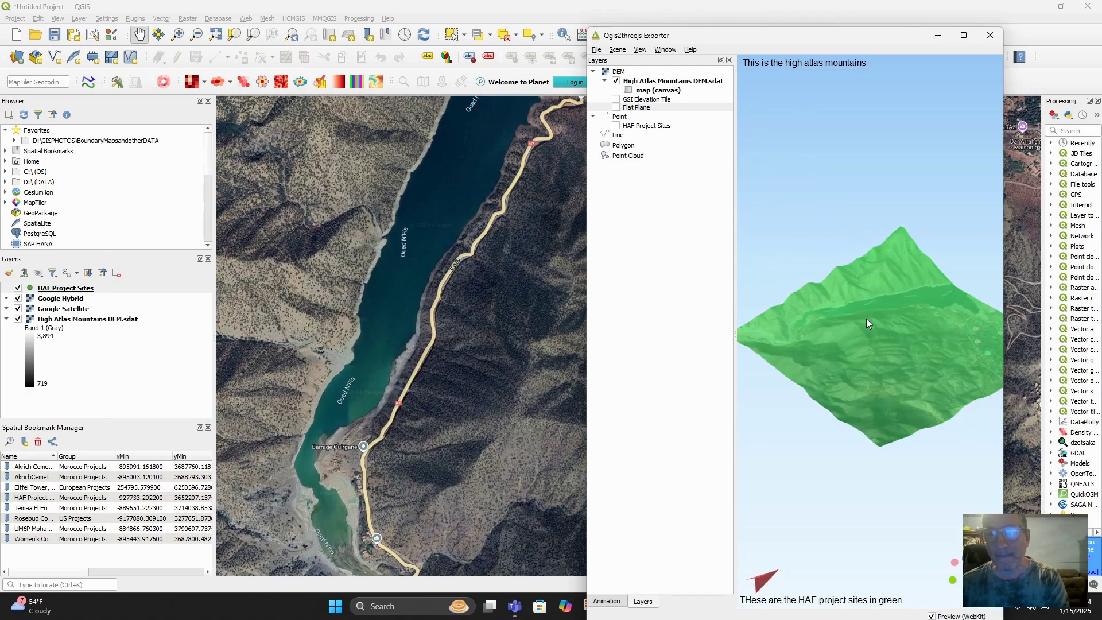
click(616, 50)
mouse_move(598, 48)
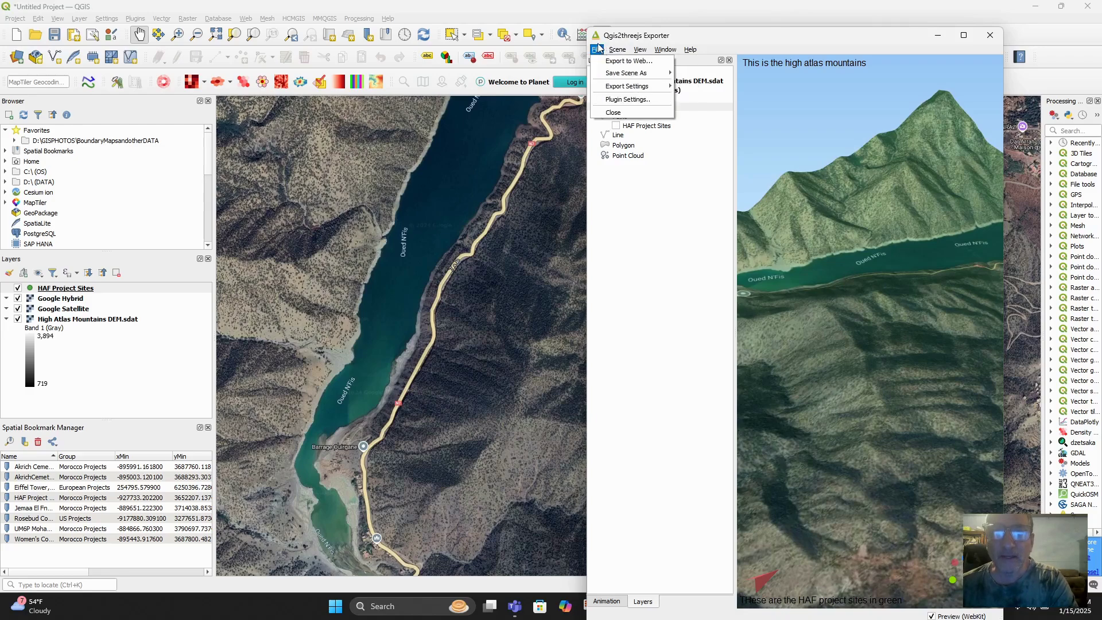
mouse_move(646, 54)
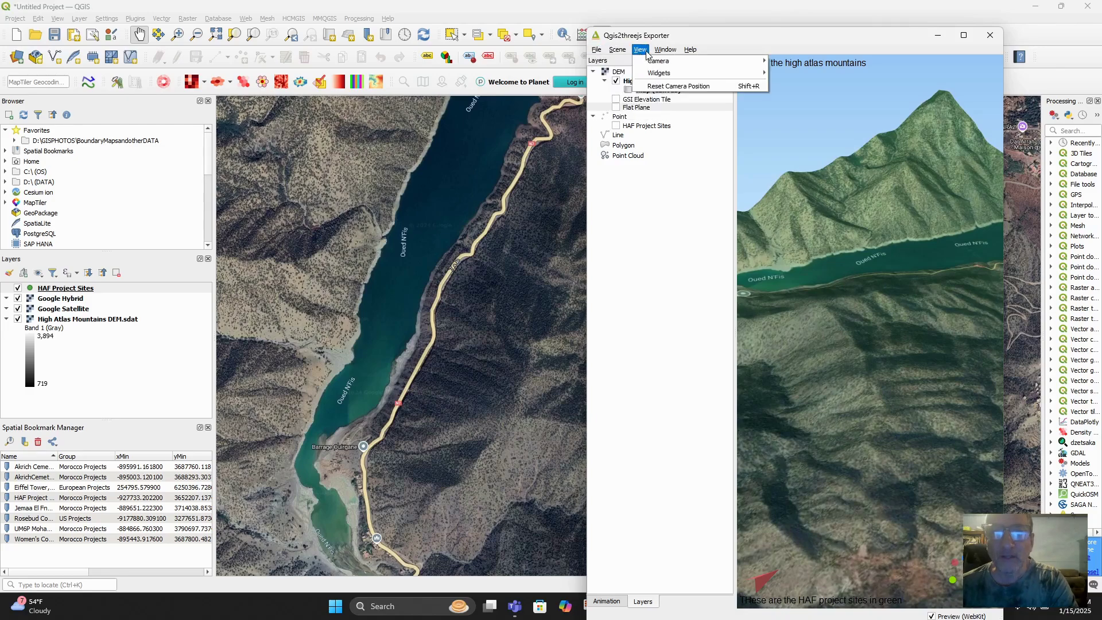
click(661, 52)
click(617, 50)
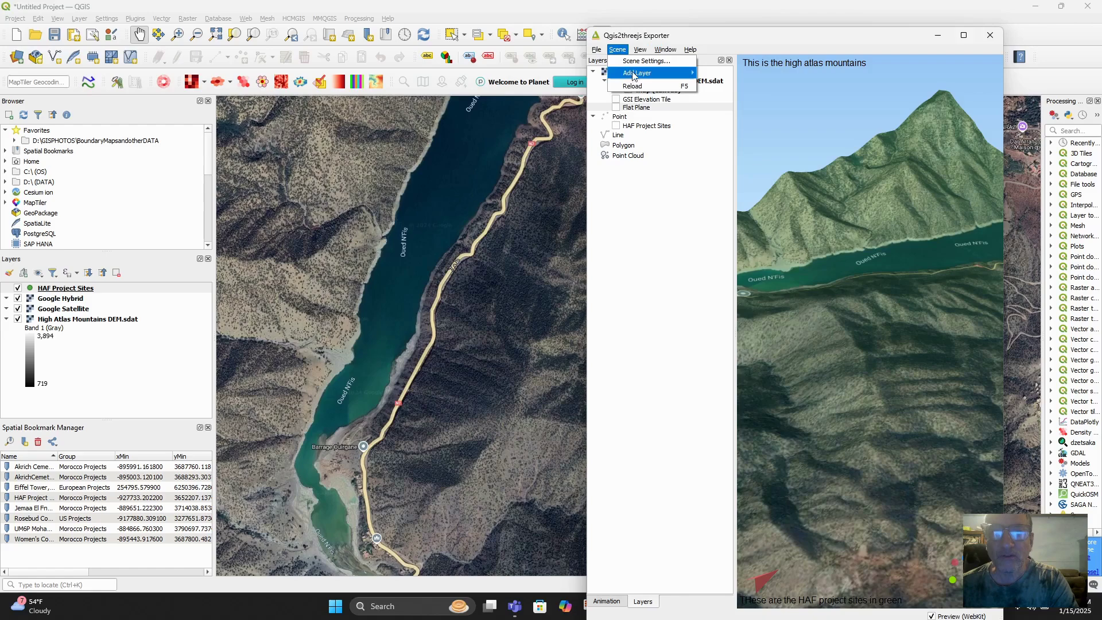
click(646, 60)
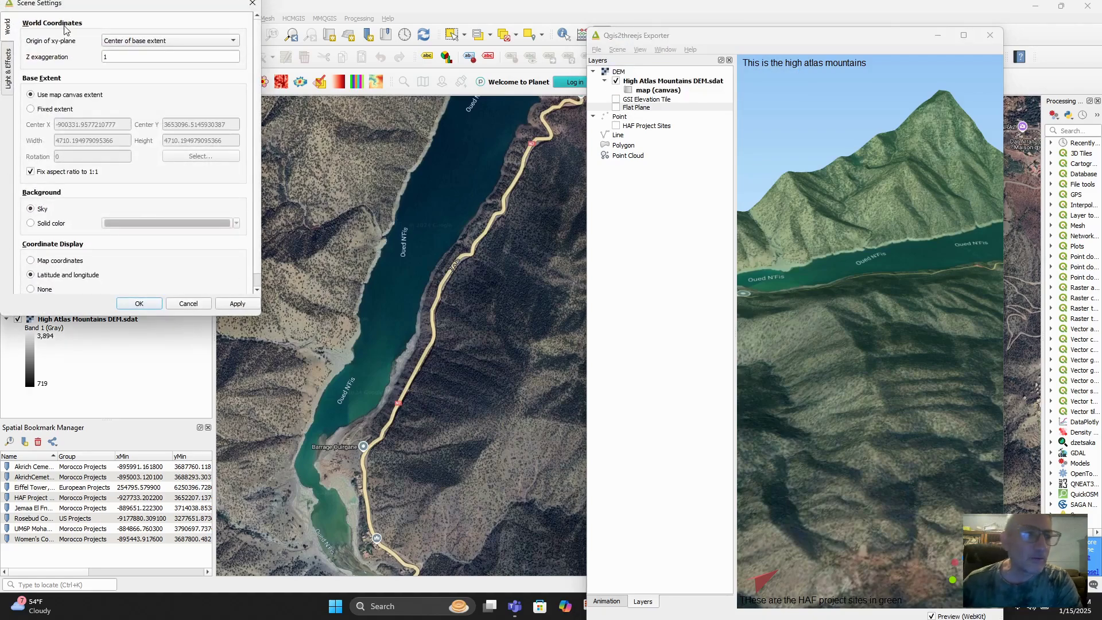
click(8, 81)
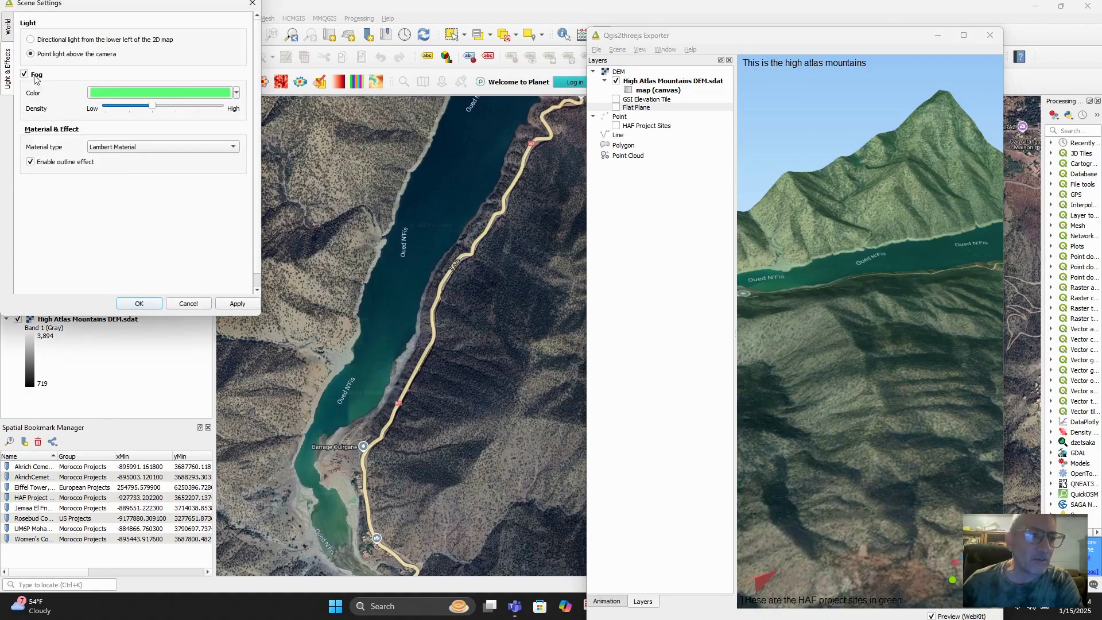
click(24, 74)
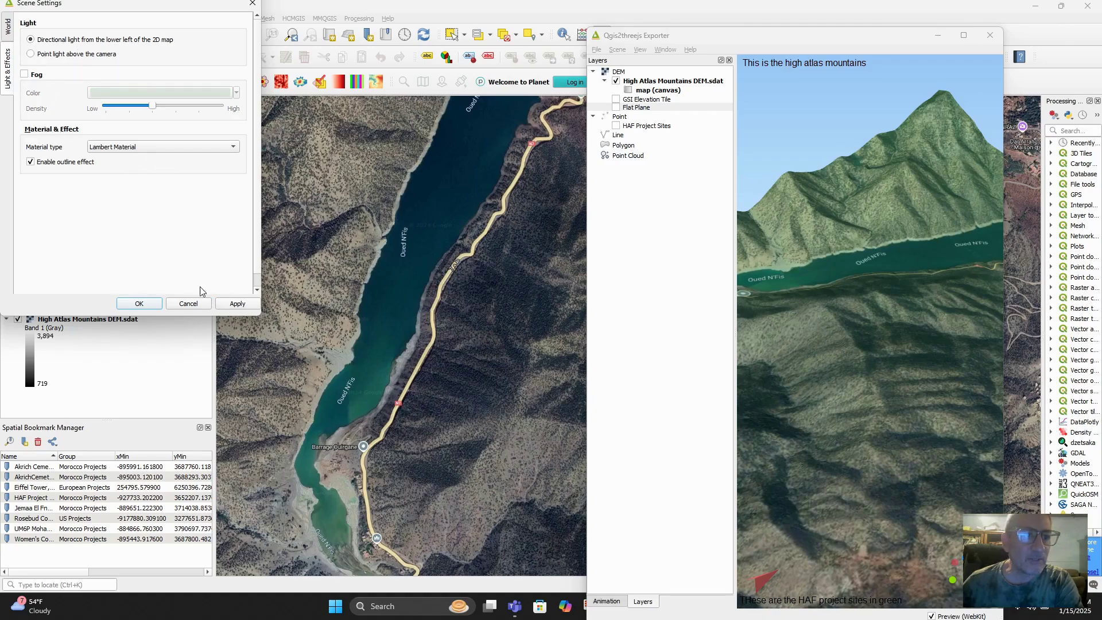
click(139, 303)
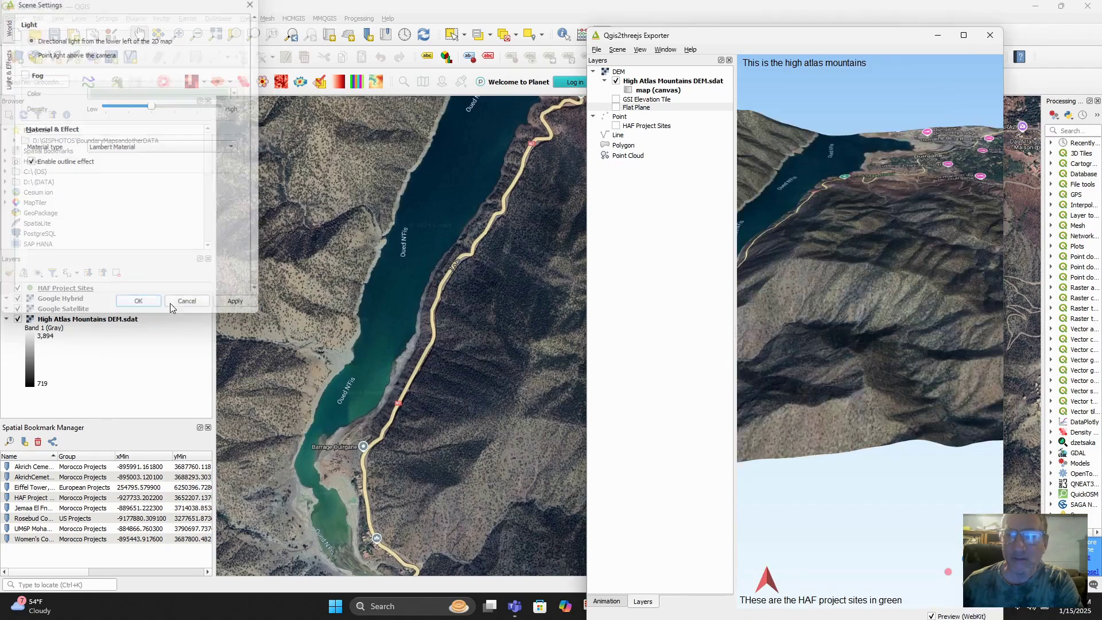
Widen the 3D preview and pan the map canvas around the Oued N'Fis reservoir to compare the map with the terrain from another angle
drag(735, 289, 639, 275)
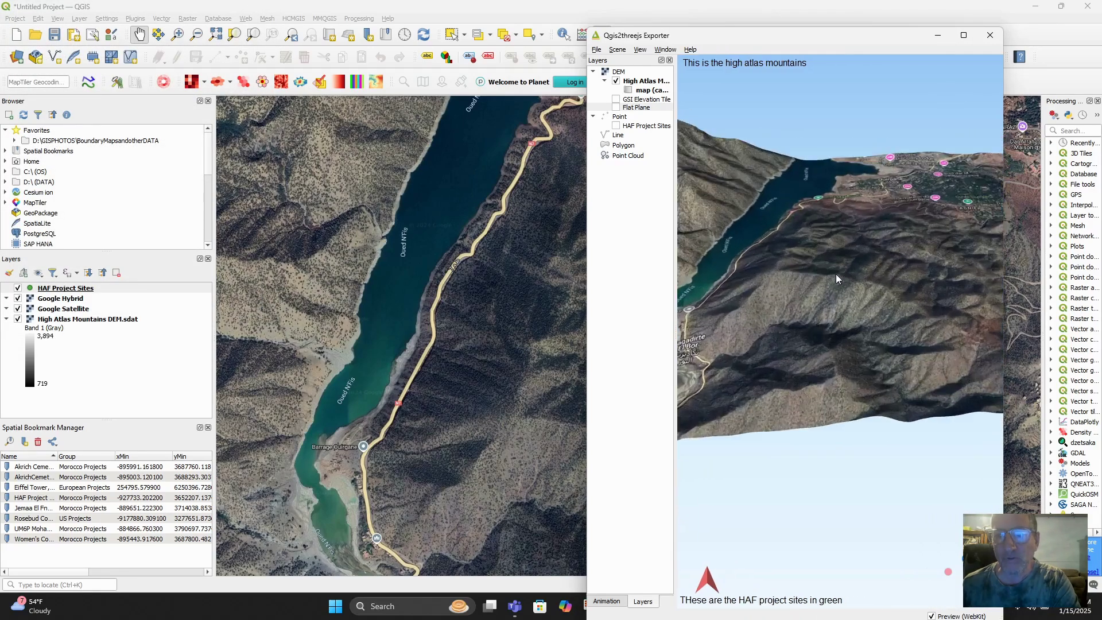
drag(359, 272, 261, 287)
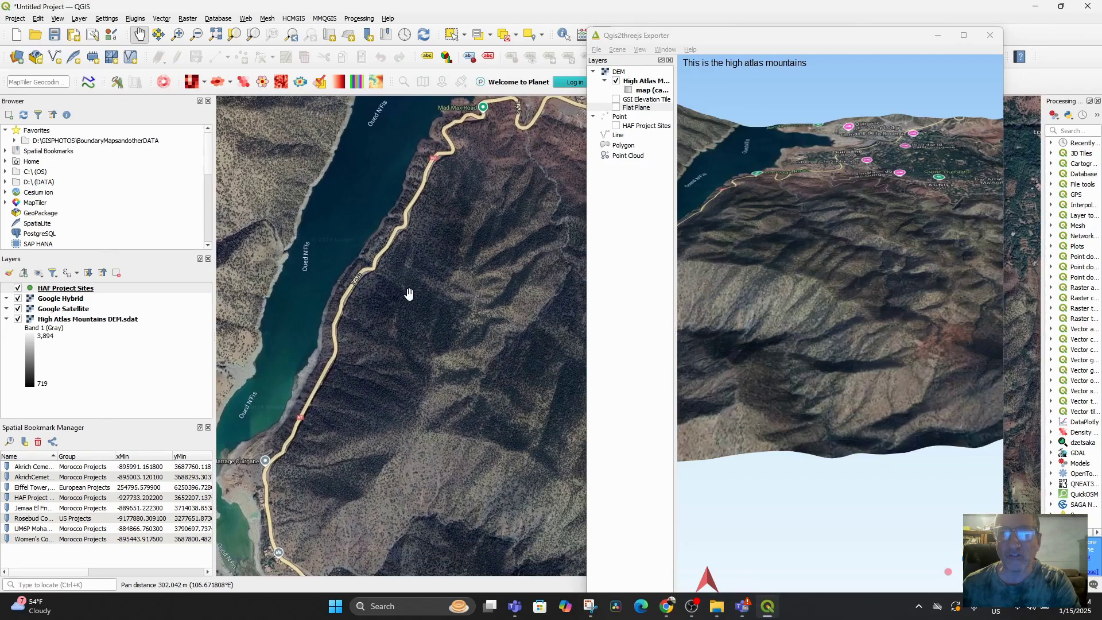
drag(409, 293, 364, 253)
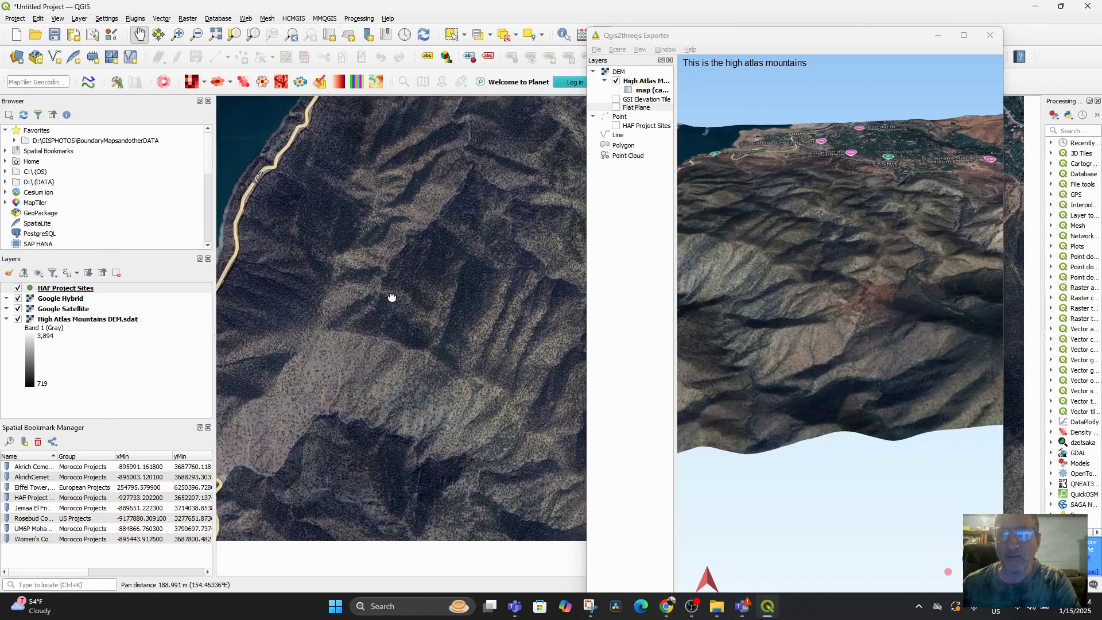
mouse_move(388, 295)
mouse_down()
mouse_move(359, 257)
mouse_move(398, 305)
mouse_up()
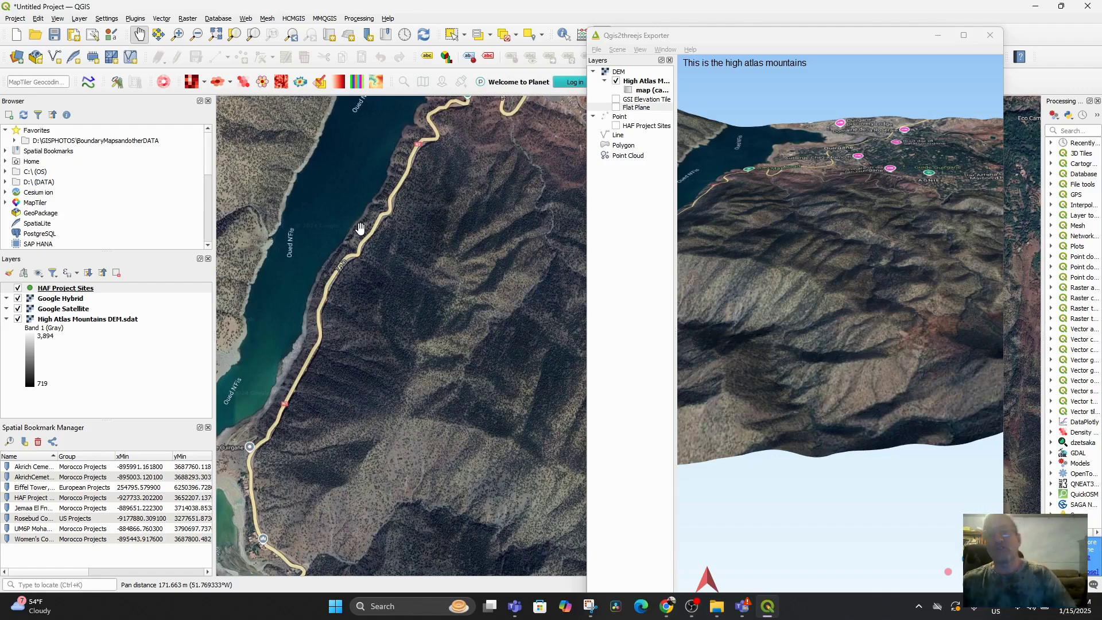
drag(378, 204, 425, 266)
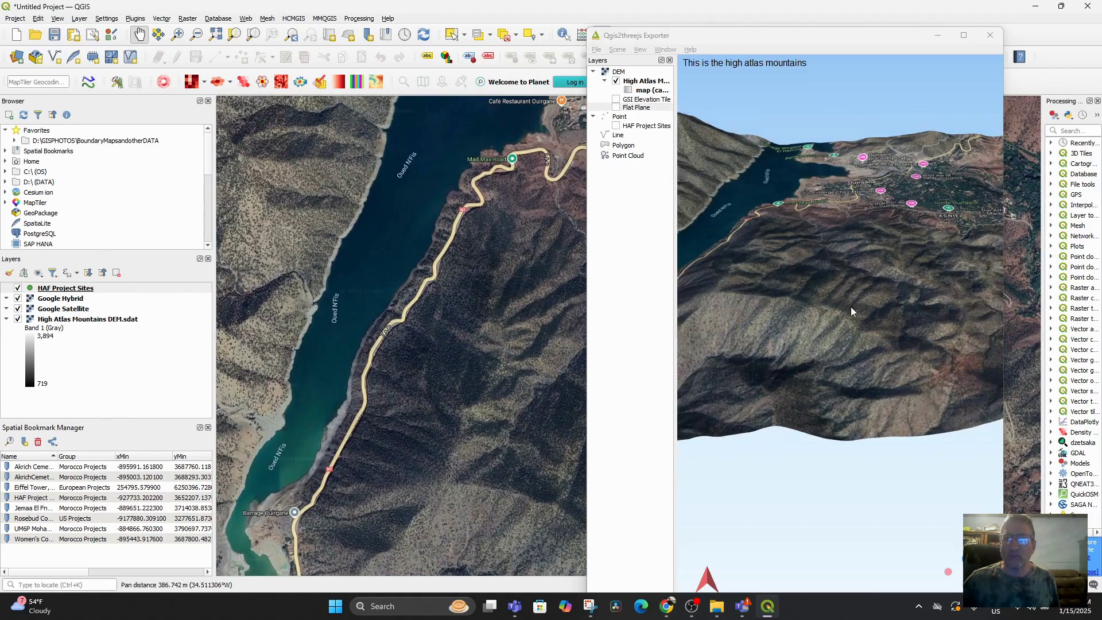
click(843, 304)
drag(853, 291, 866, 321)
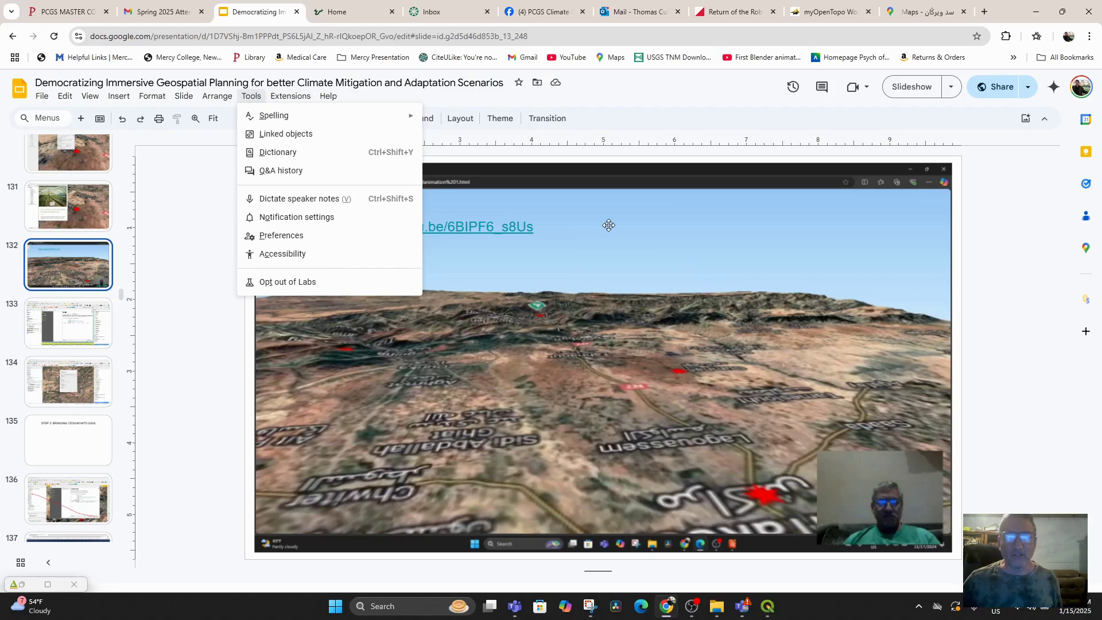
Switch to the Google Slides presentation, play the YouTube video linked on slide 132, skip ahead and pause it at about 0:50
click(493, 256)
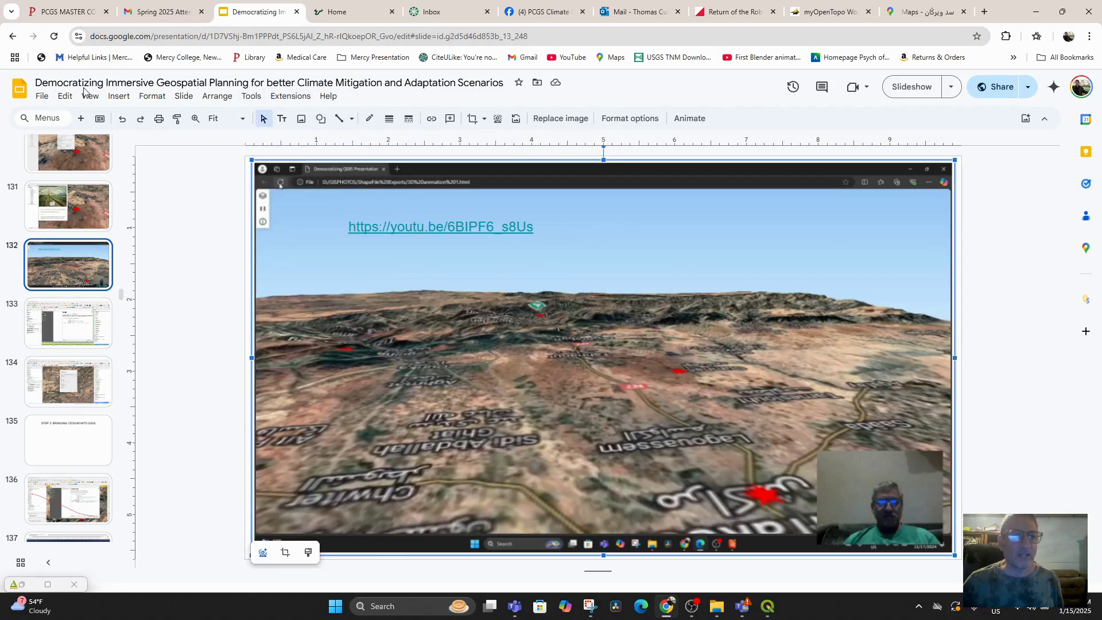
click(405, 229)
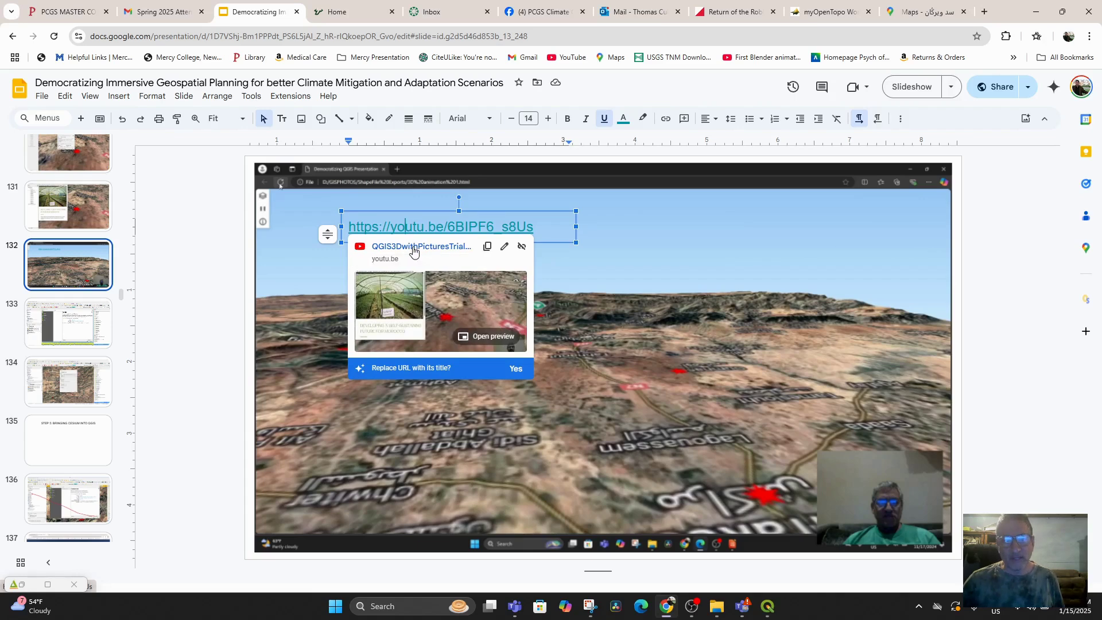
click(408, 248)
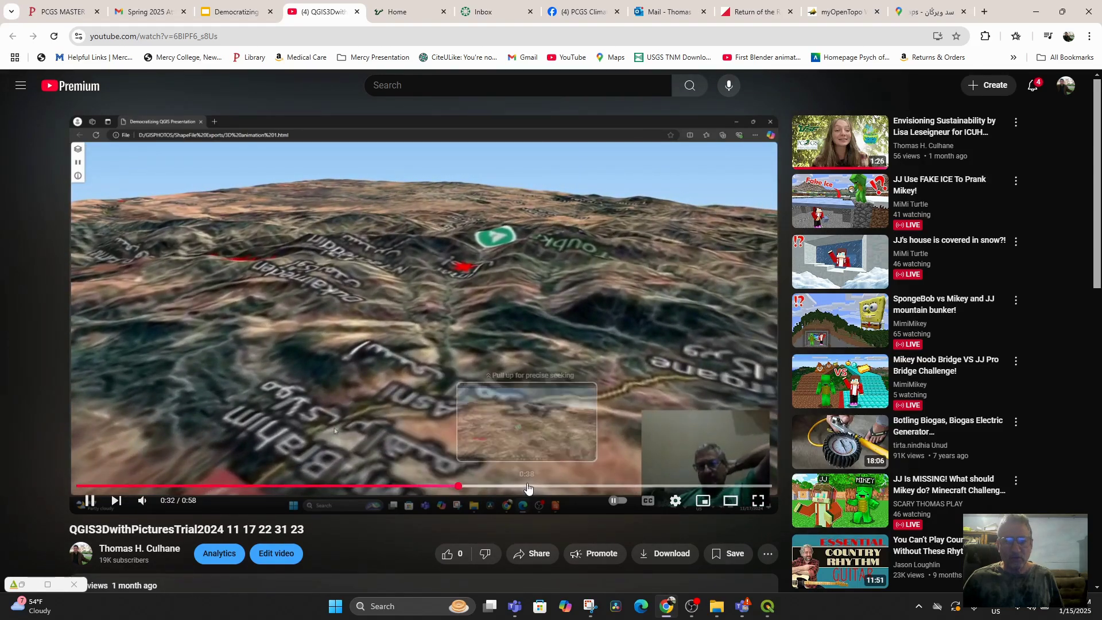
click(579, 486)
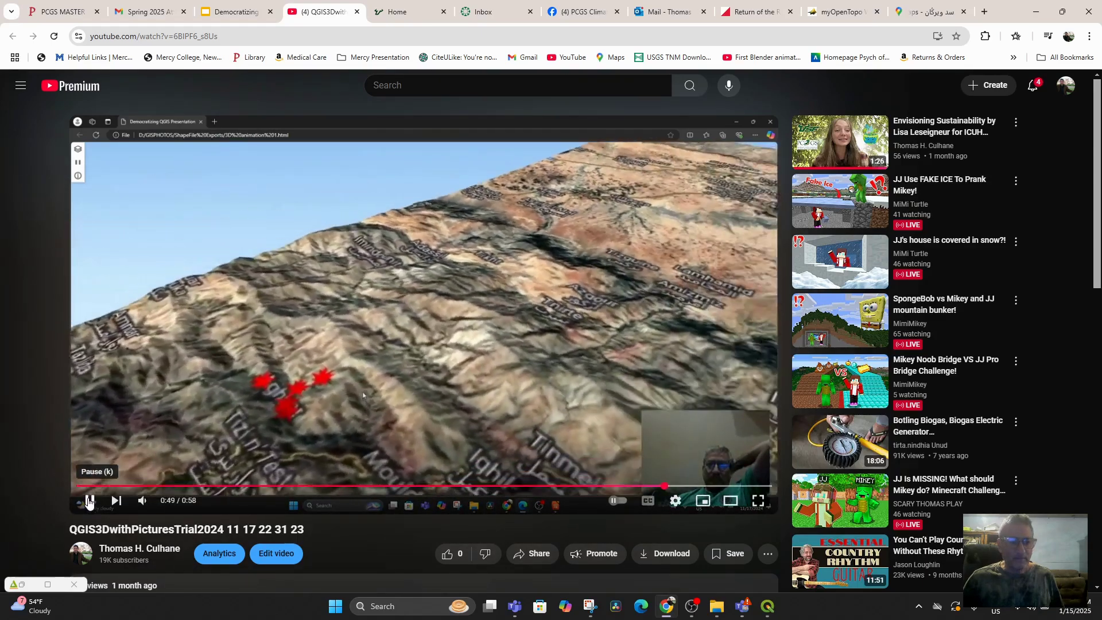
click(89, 500)
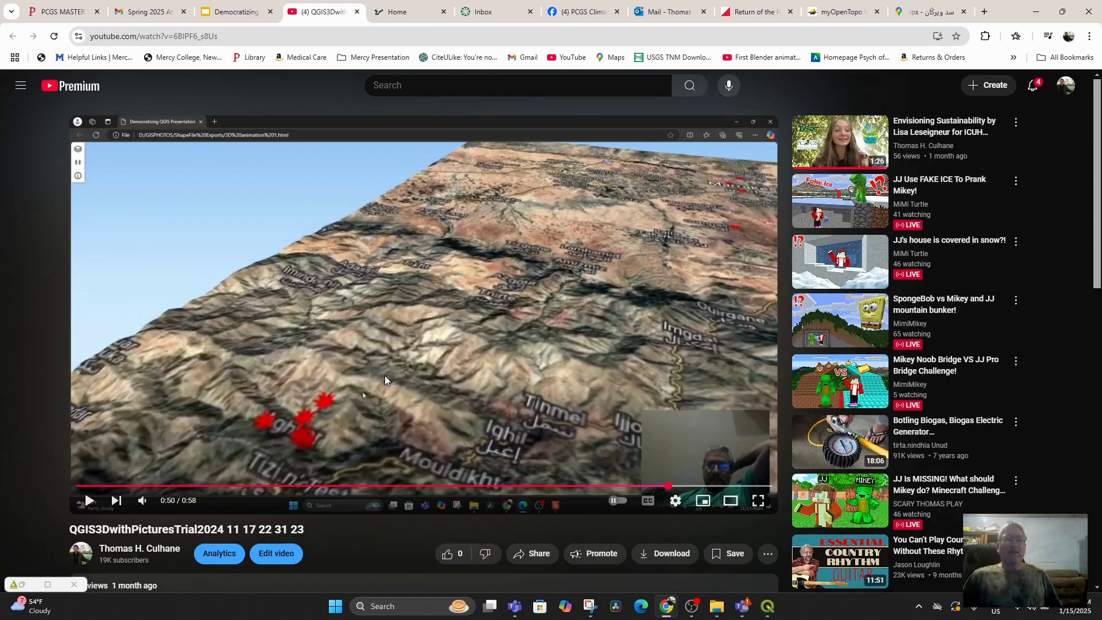